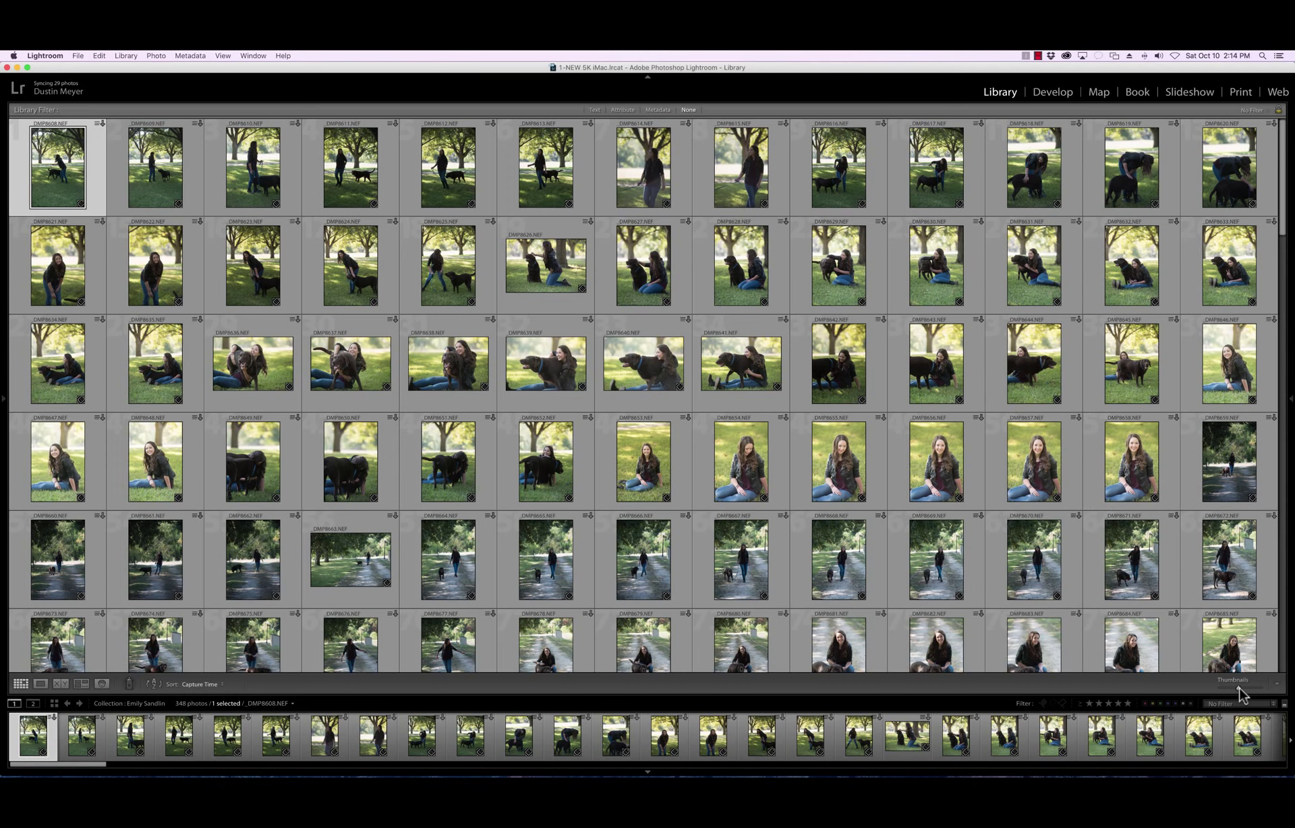
Shrink the Library grid thumbnails with the Thumbnails slider so more of the 348 photos fit
drag(1237, 689, 1234, 689)
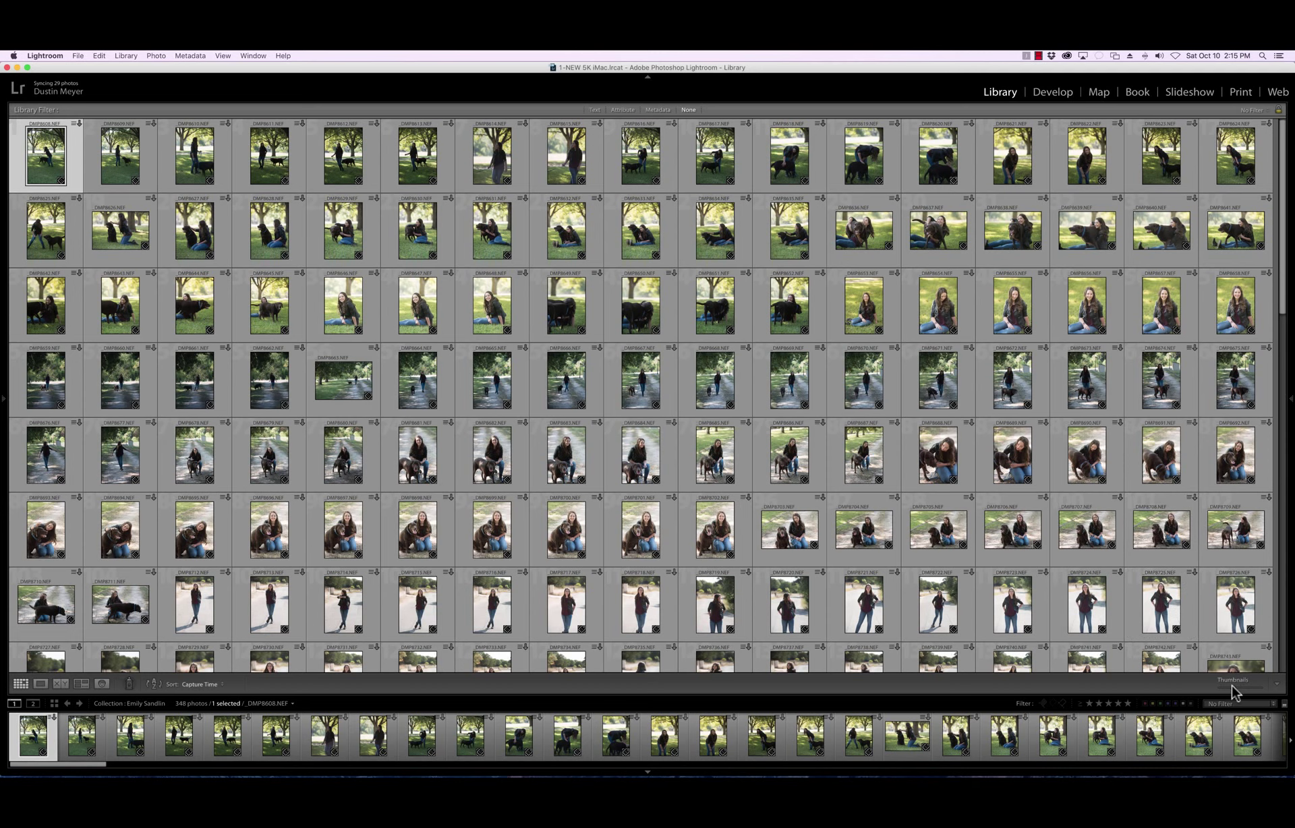
scroll(1127, 523, down, 15)
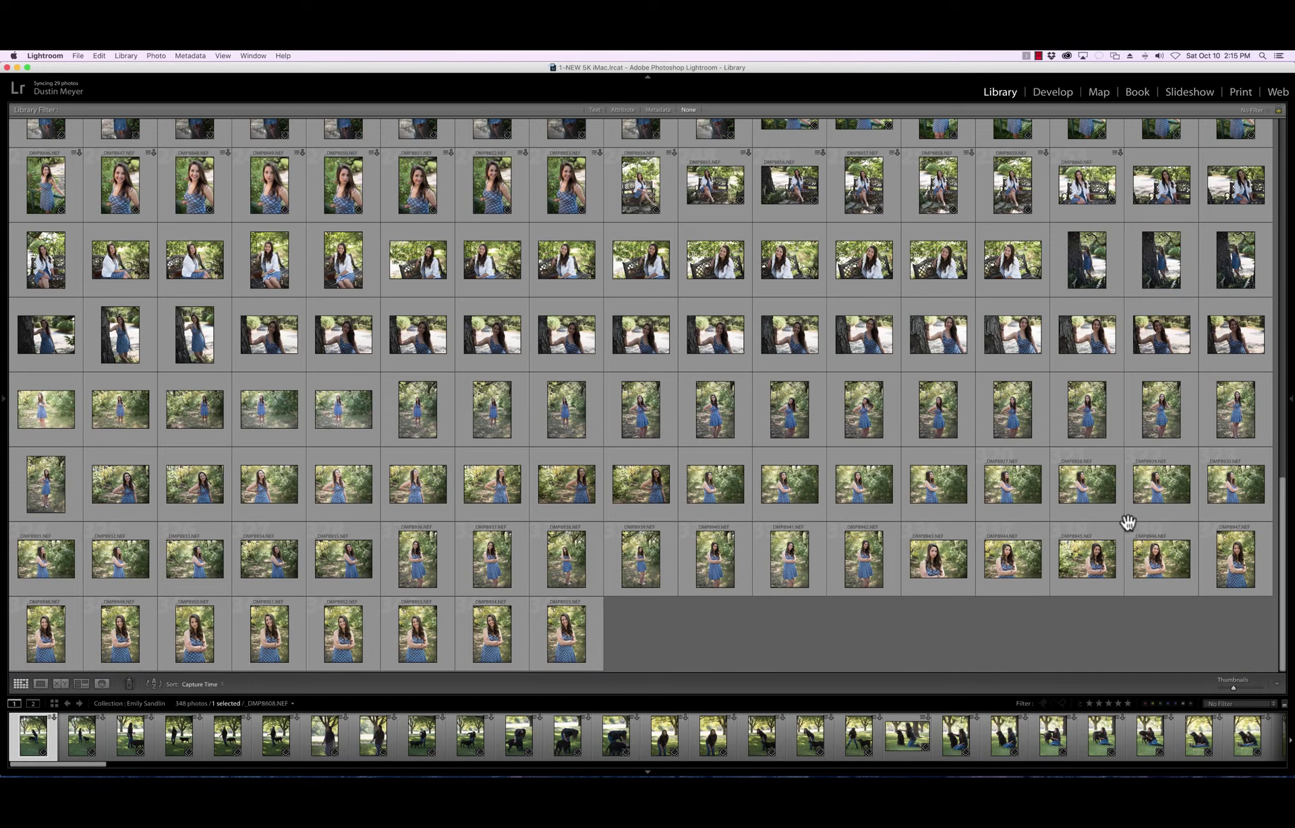
scroll(1128, 523, up, 15)
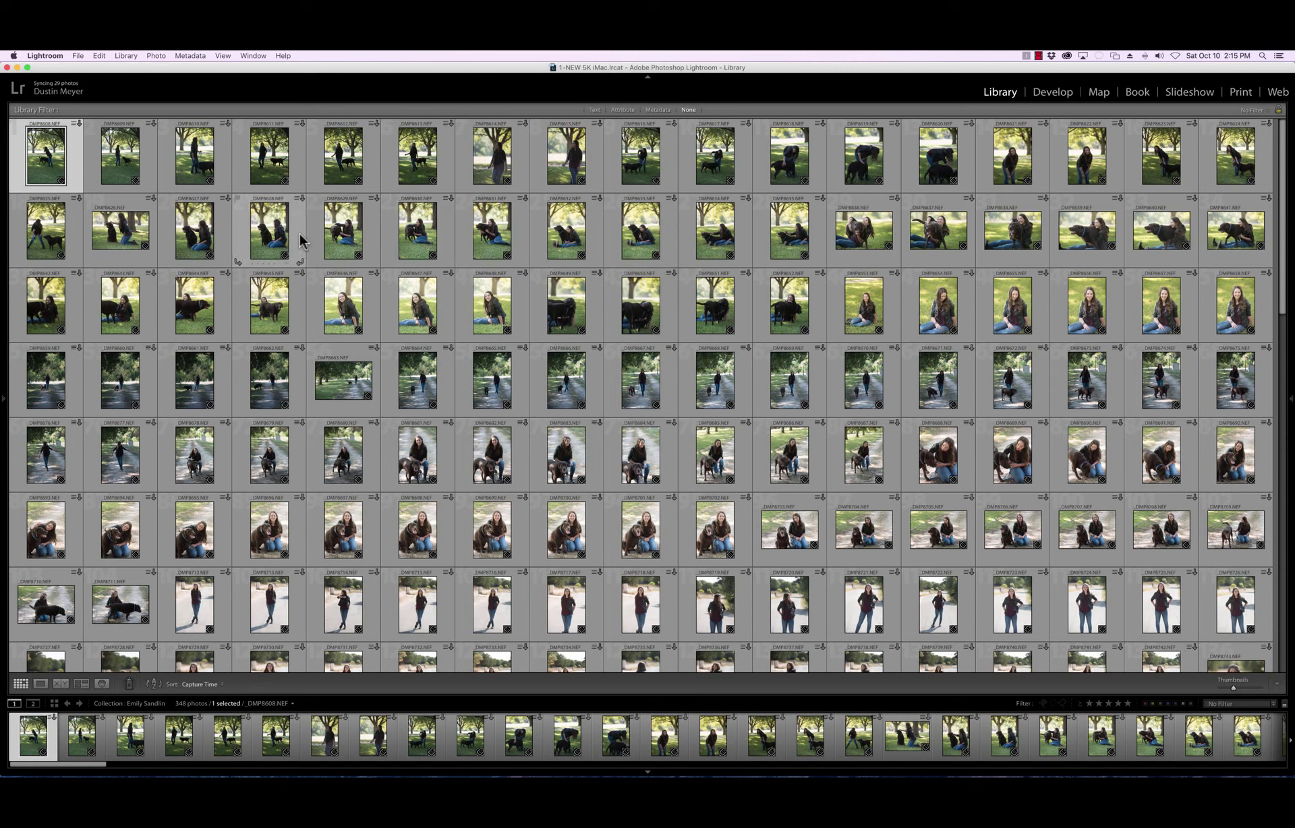
Select _DMP8629 through _DMP8635 and show the seven shots in Survey view
click(345, 238)
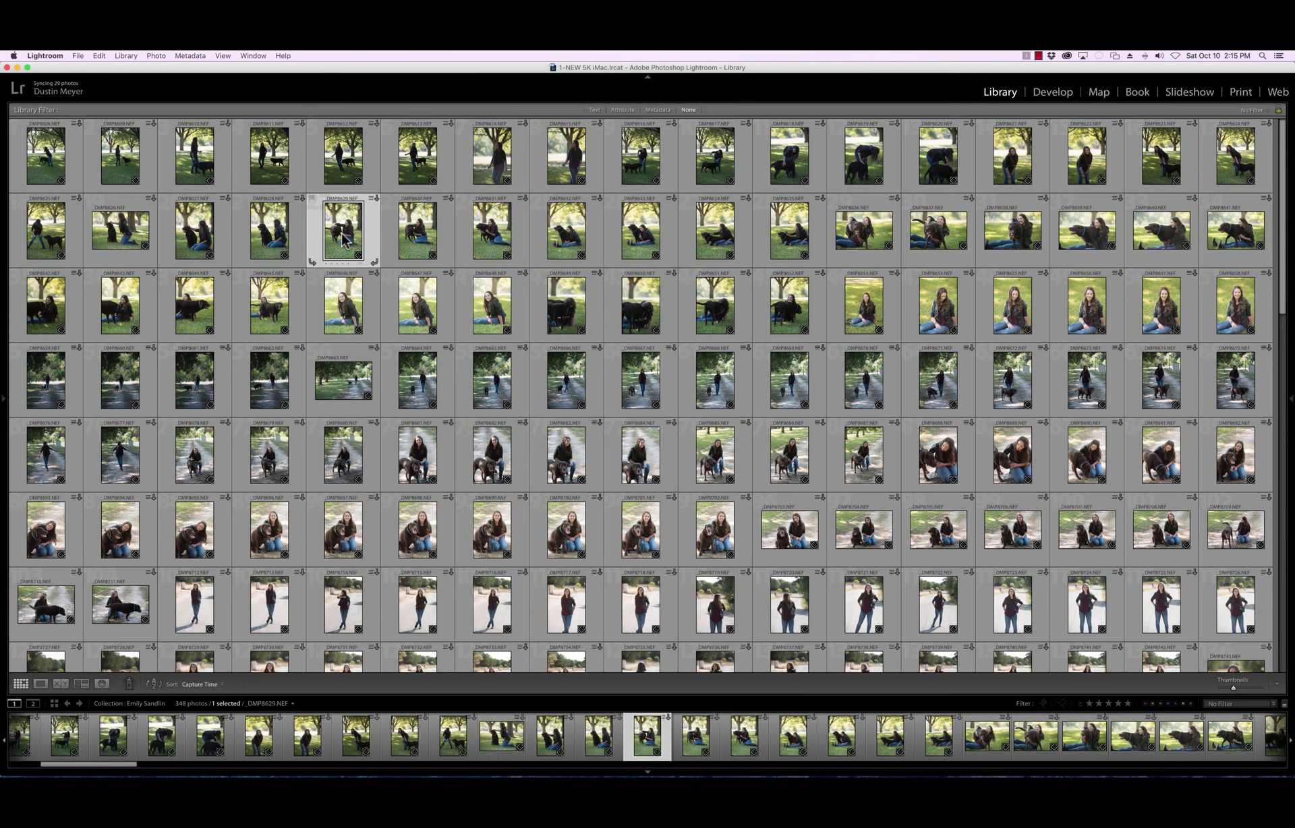
shift+click(798, 239)
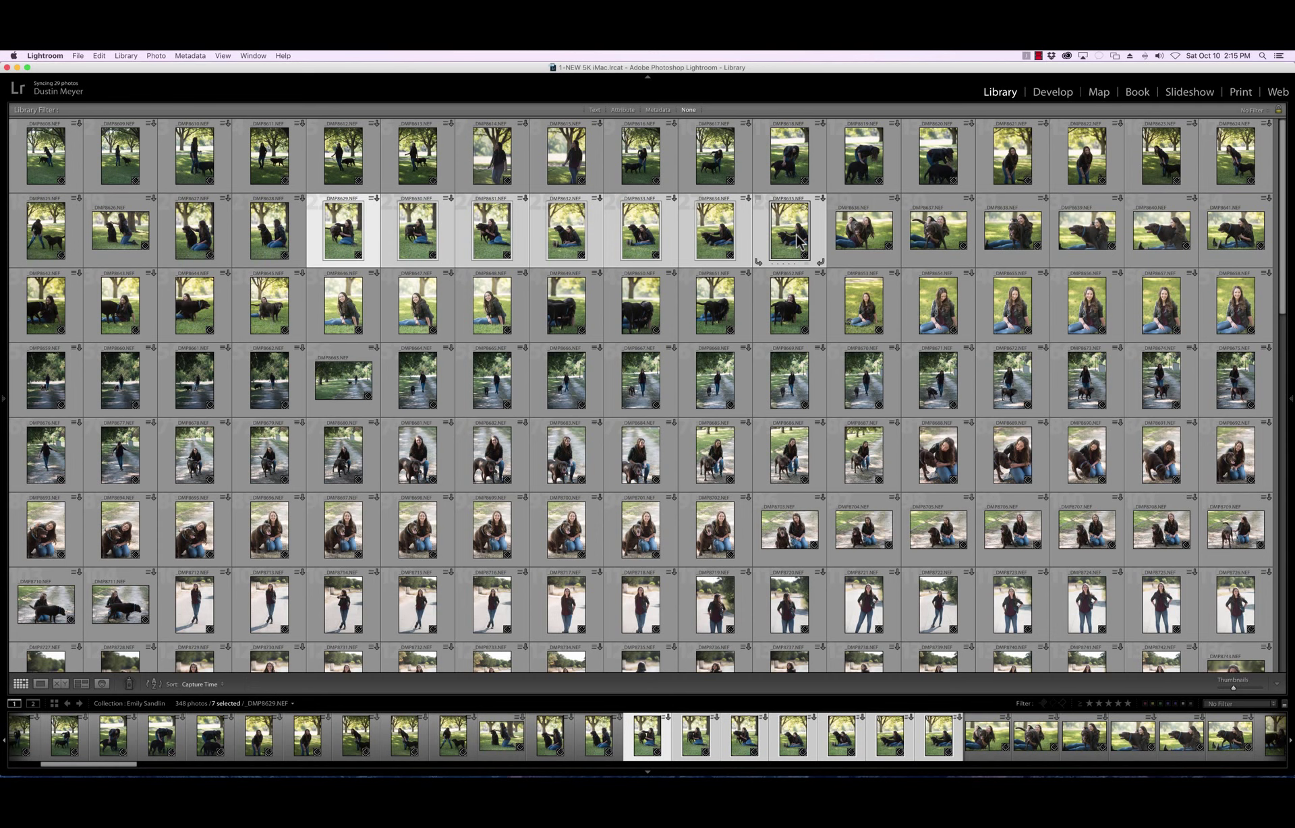
key(n)
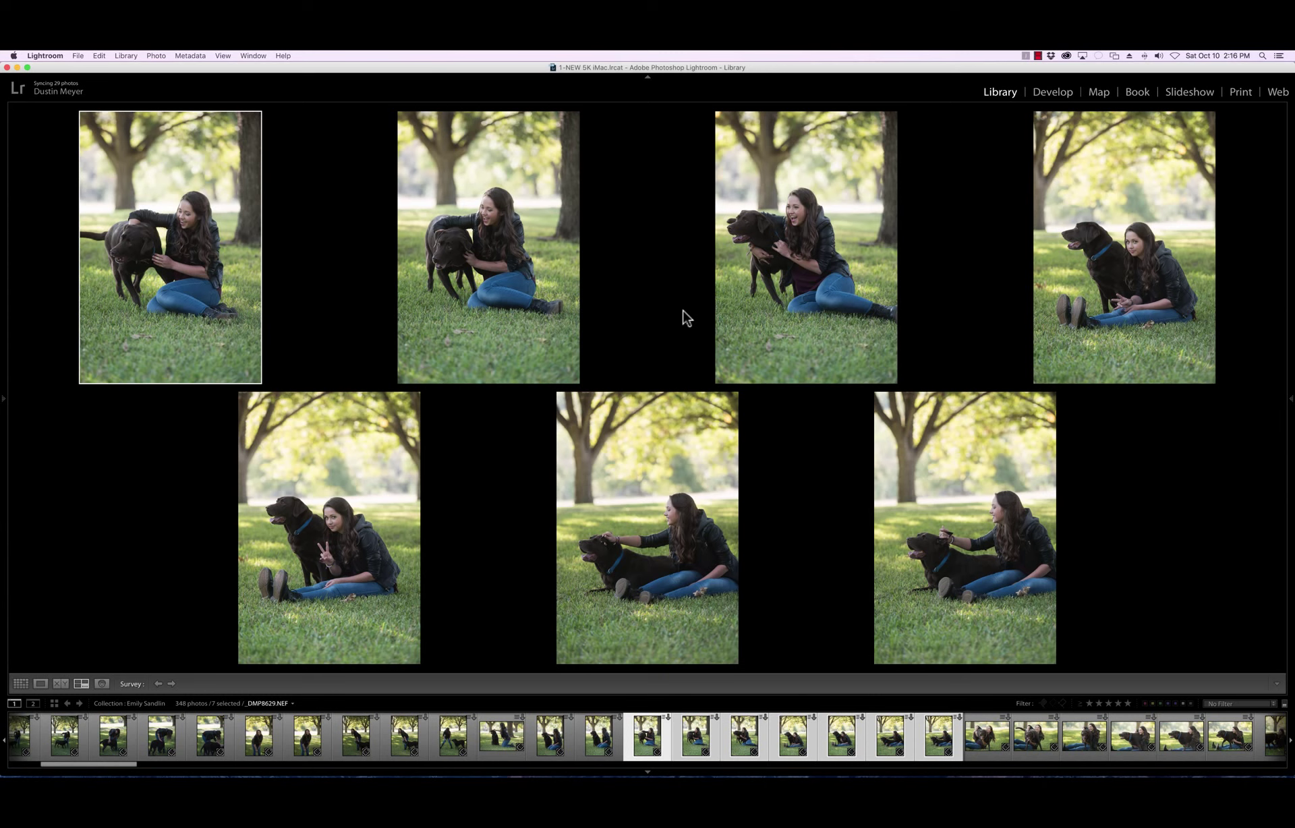
Flag the second, third, bottom-left and bottom-middle sitting-with-dog shots as picks
click(497, 325)
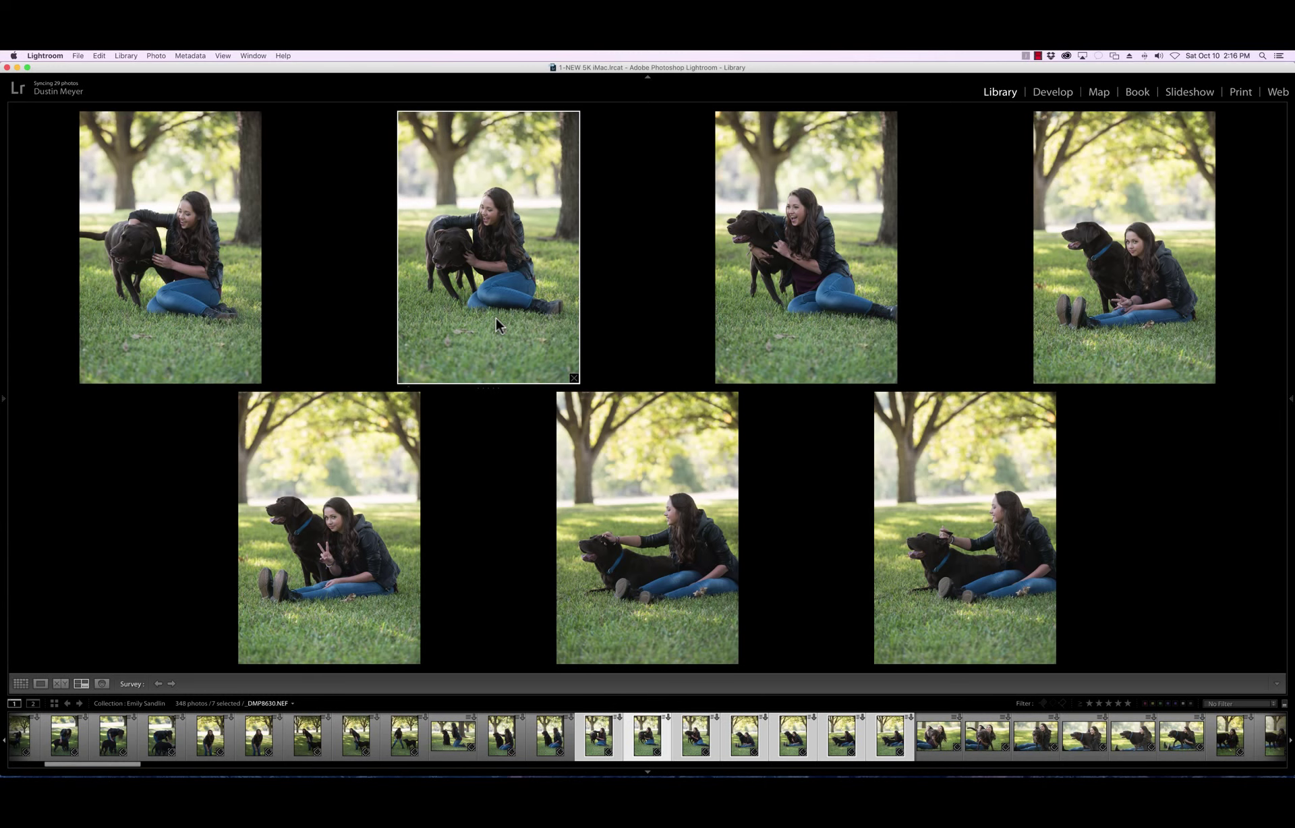
key(p)
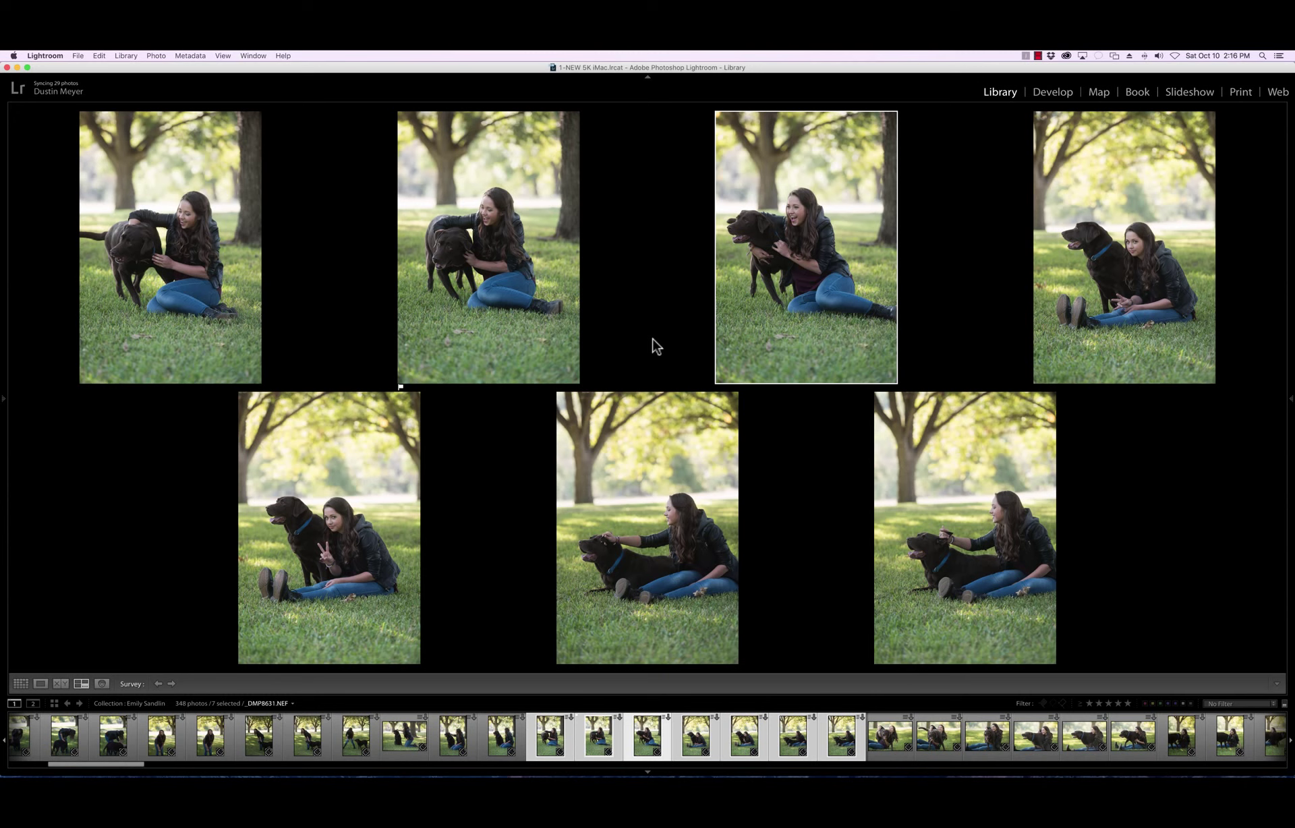
key(shift+p)
key(ctrl+z)
key(shift+p)
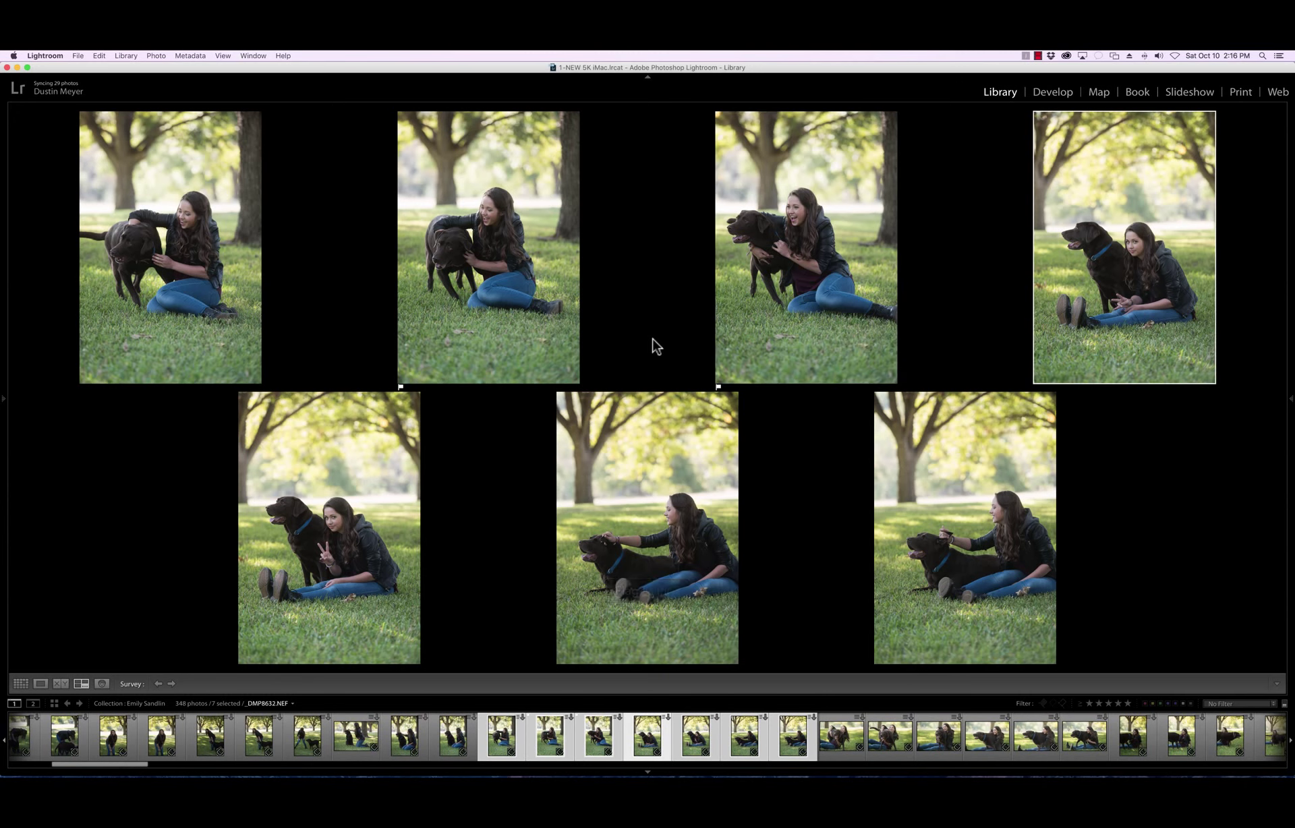
key(Right)
key(shift+p)
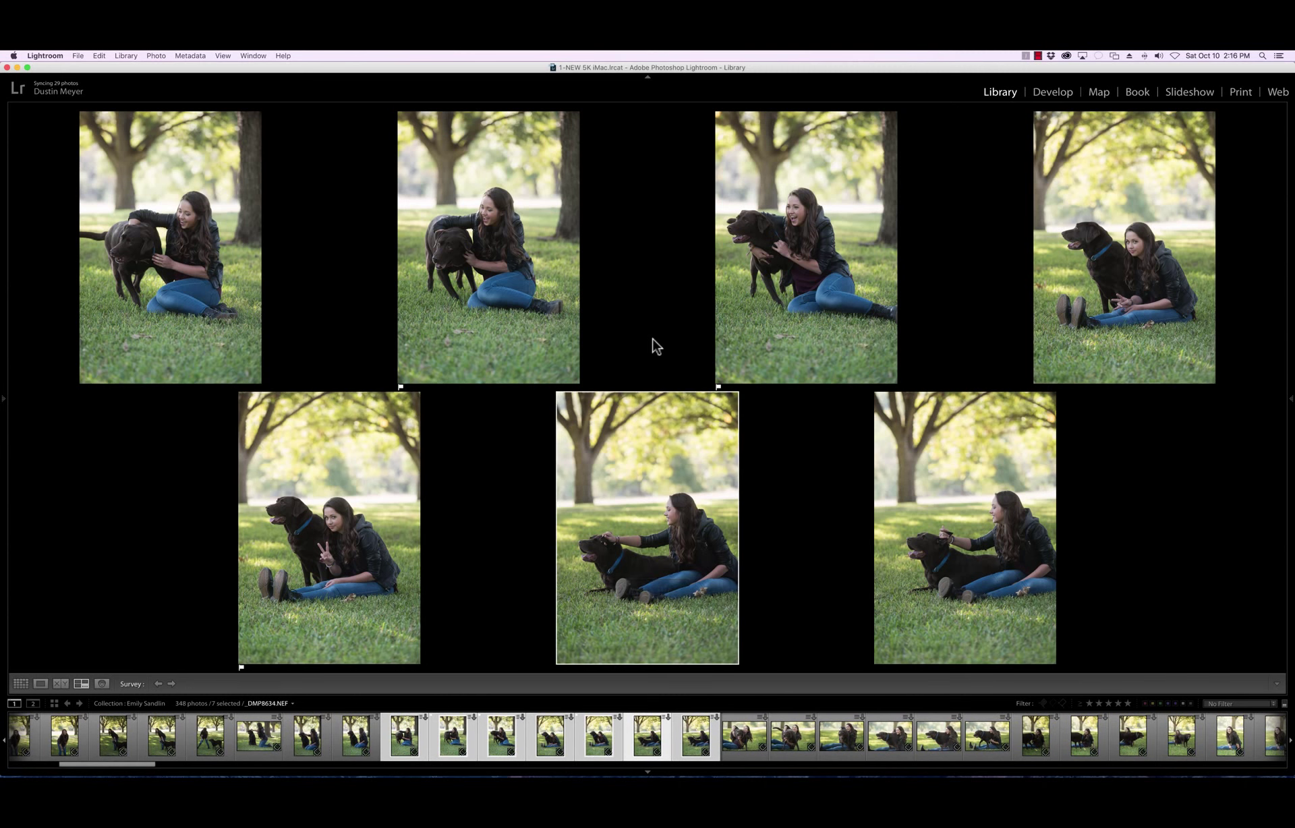
key(shift+p)
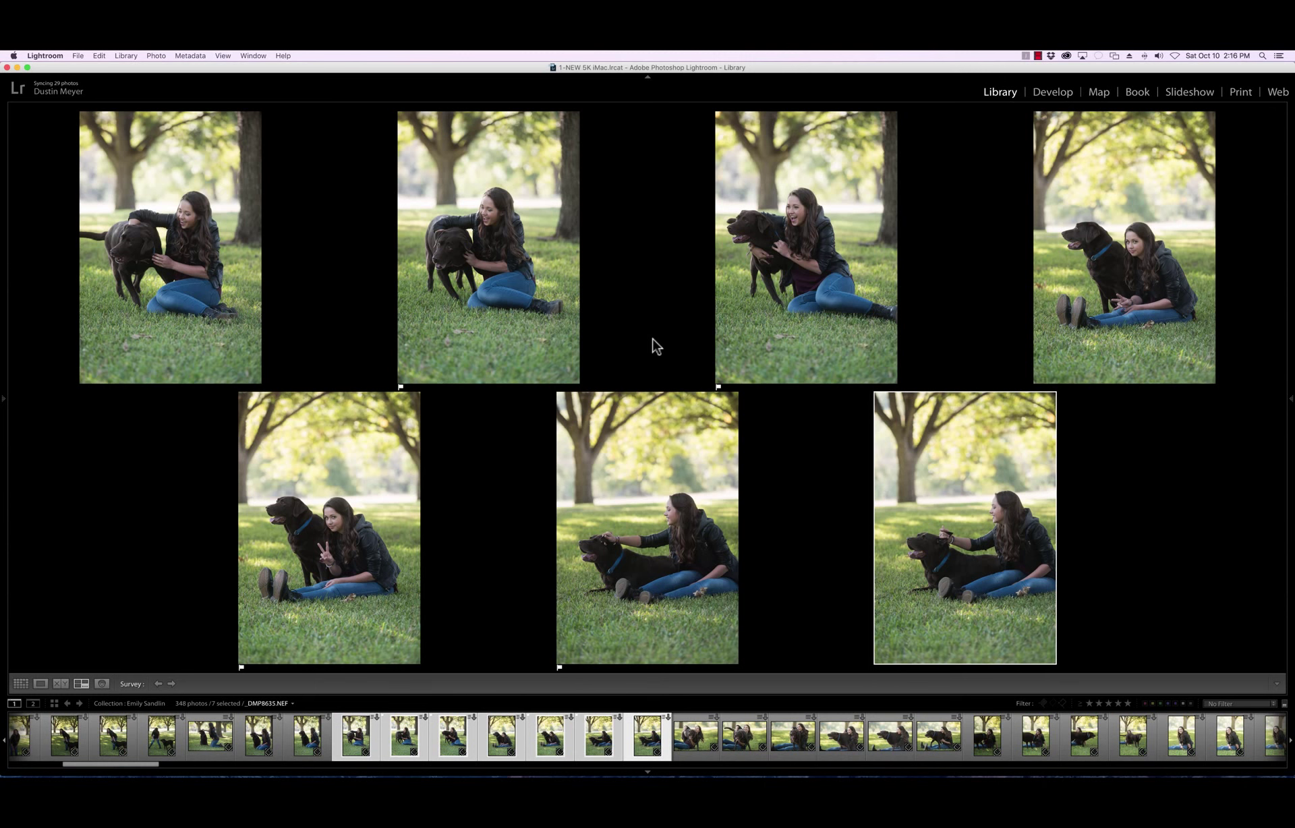
Back in Grid, select close-ups _DMP8636 through _DMP8641 and compare them in Survey view
key(g)
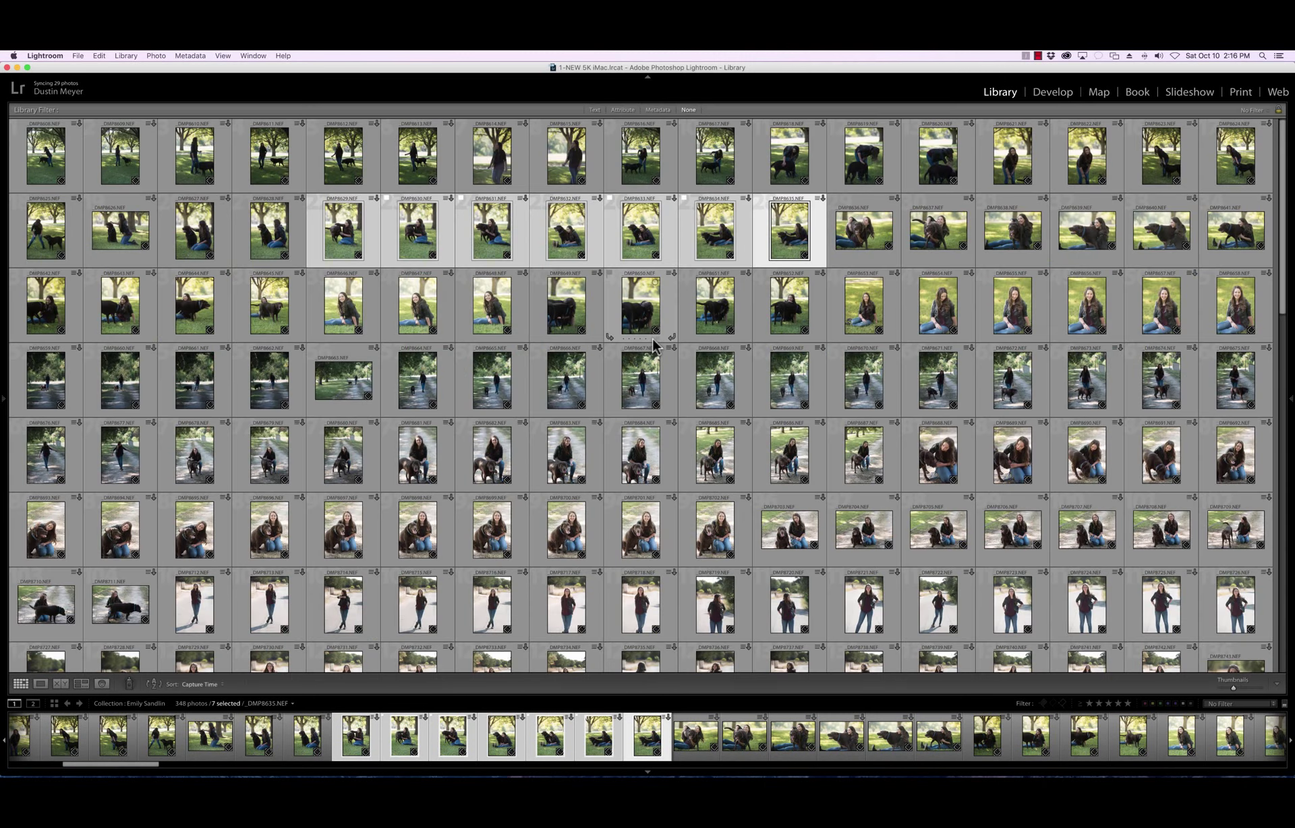
click(864, 232)
shift+click(1224, 231)
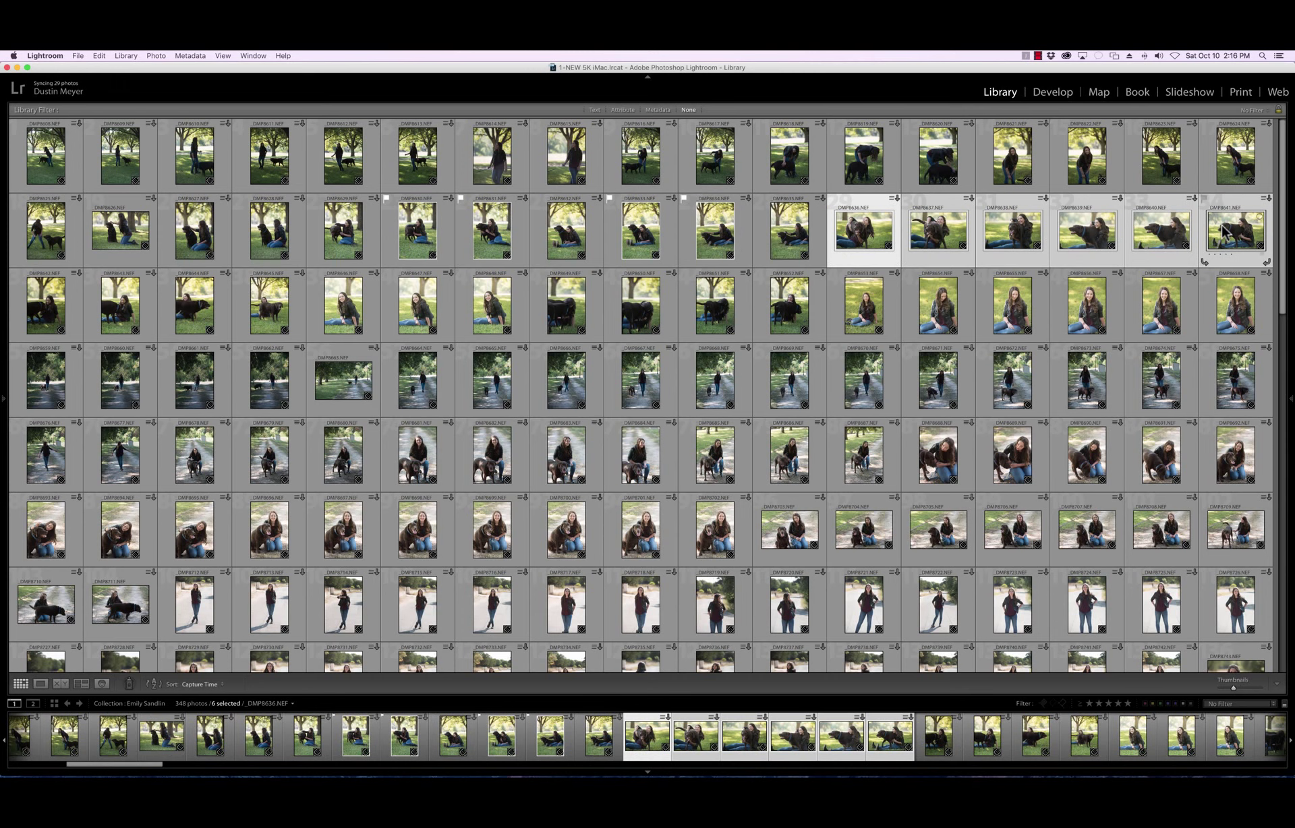
key(n)
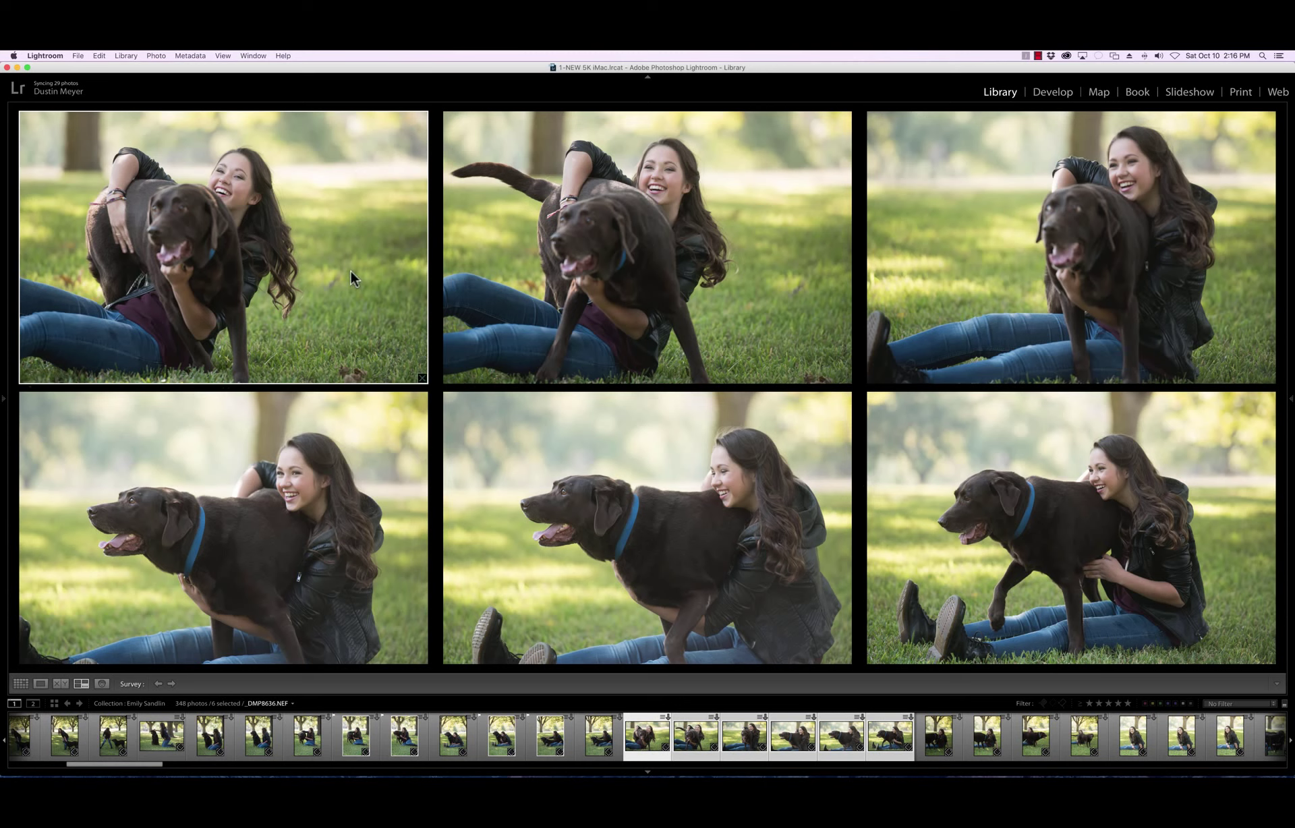
Flag the bottom-left and bottom-right close-ups as picks
key(Right)
key(Right)
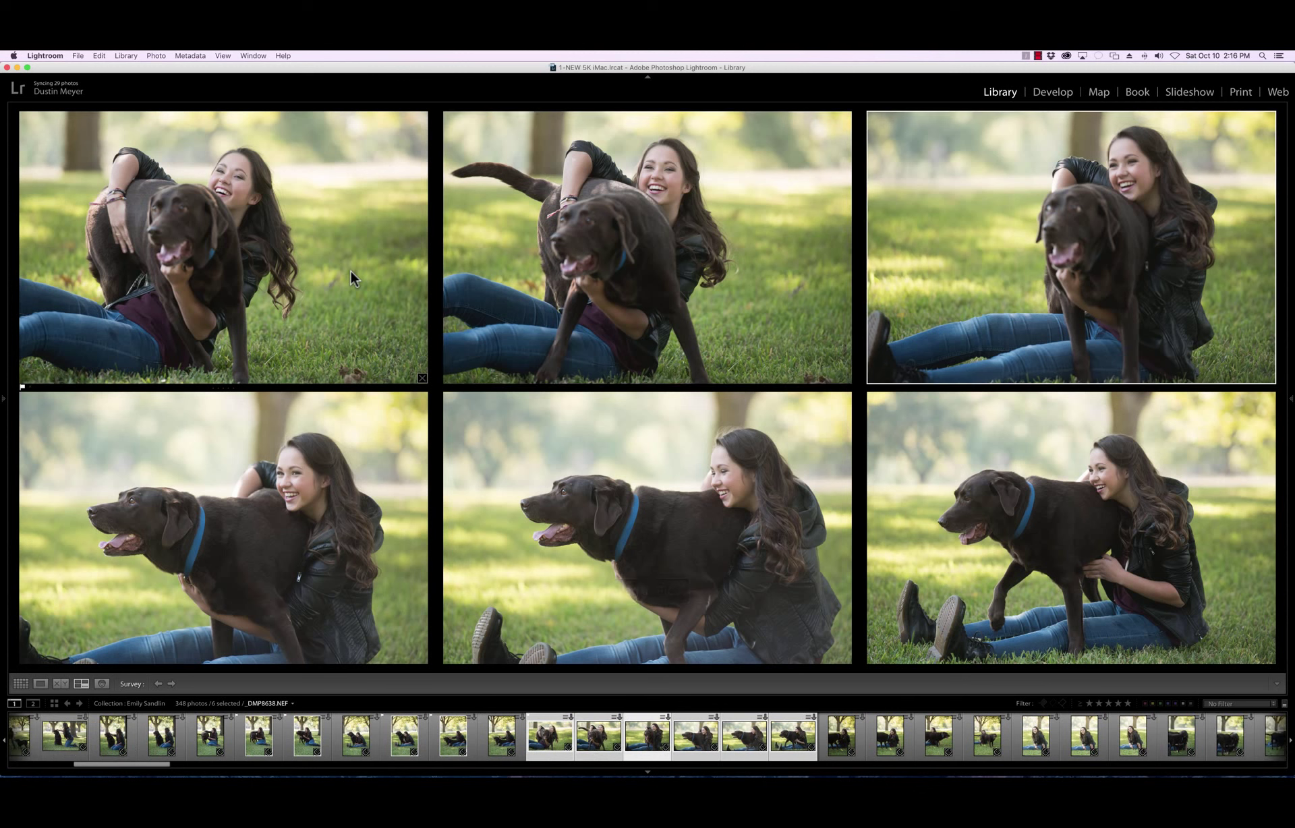
key(Right)
key(shift+p)
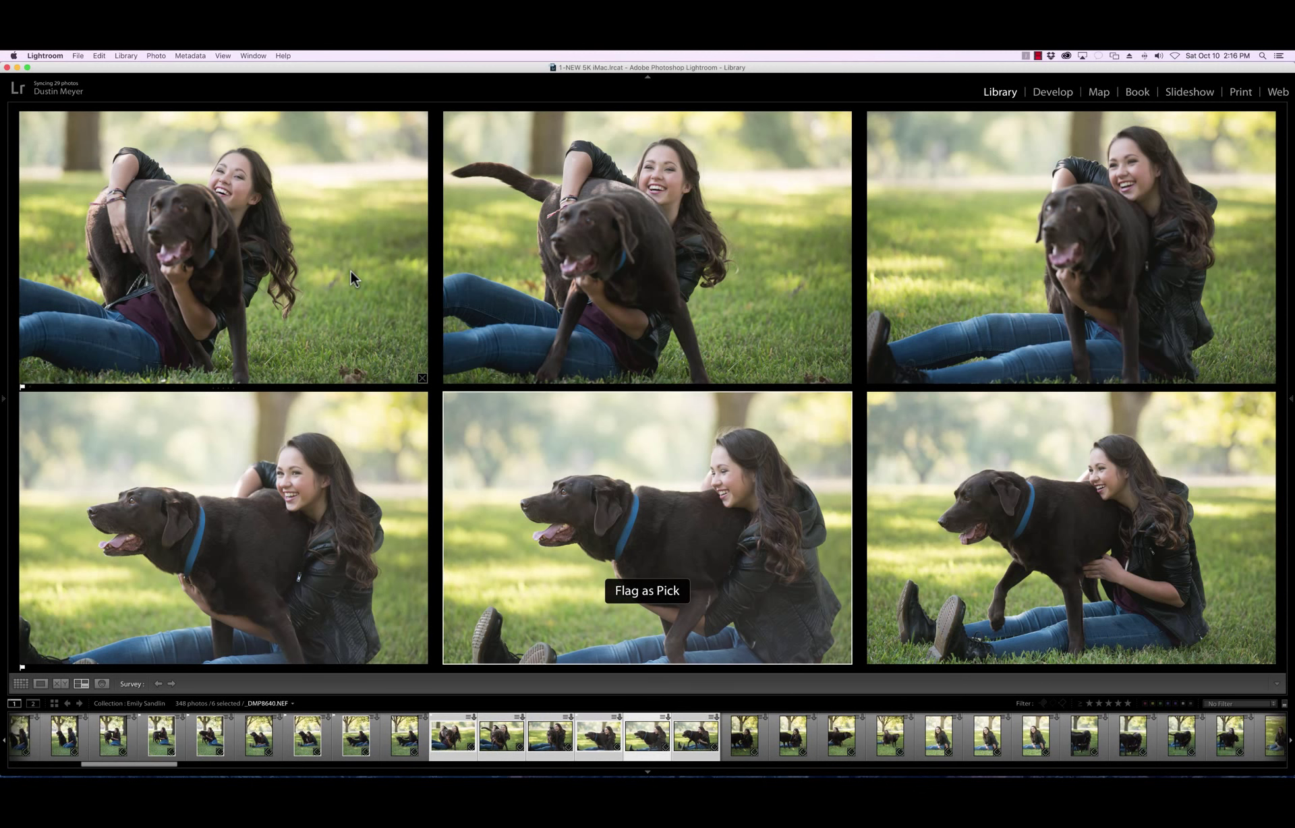
key(Right)
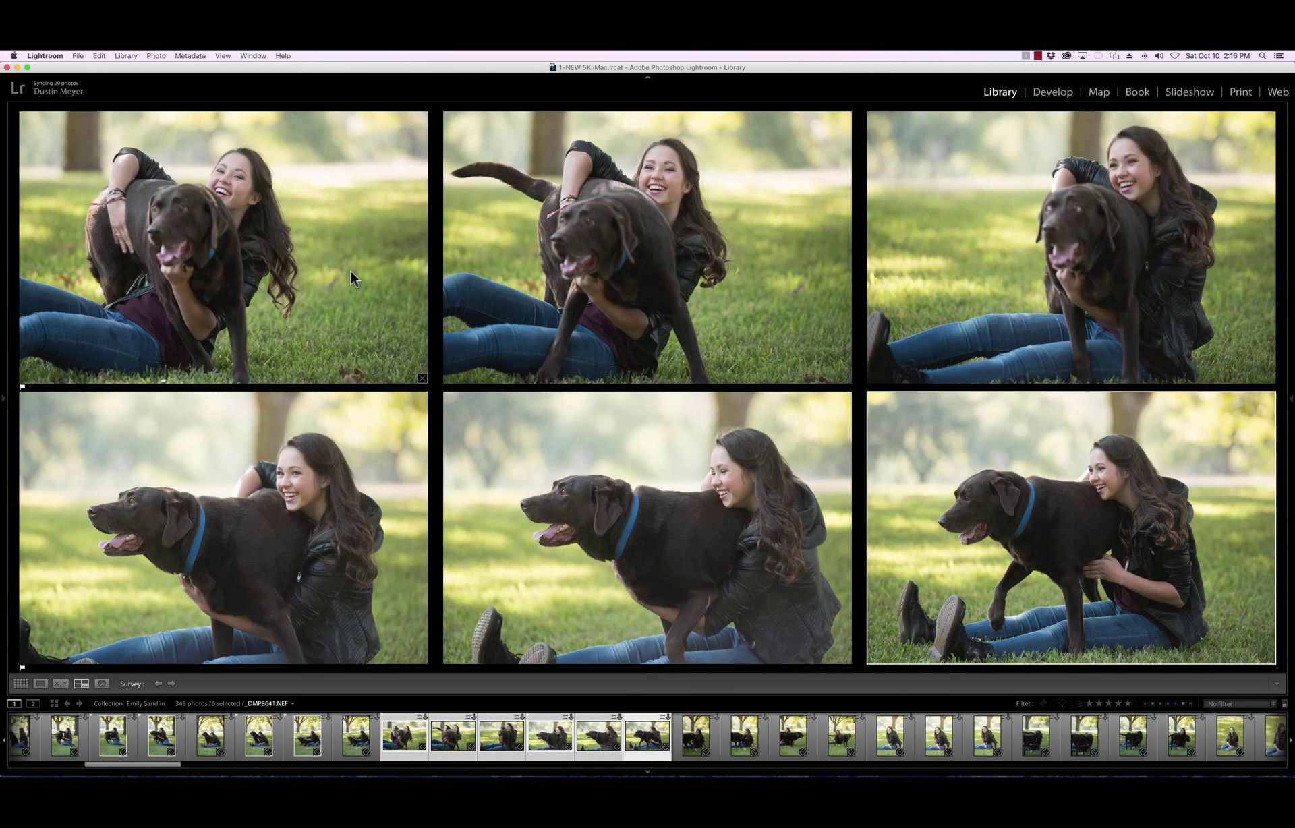
key(shift+p)
Back in Grid, select _DMP8642 through _DMP8649, undoing the accidental pick flags
key(g)
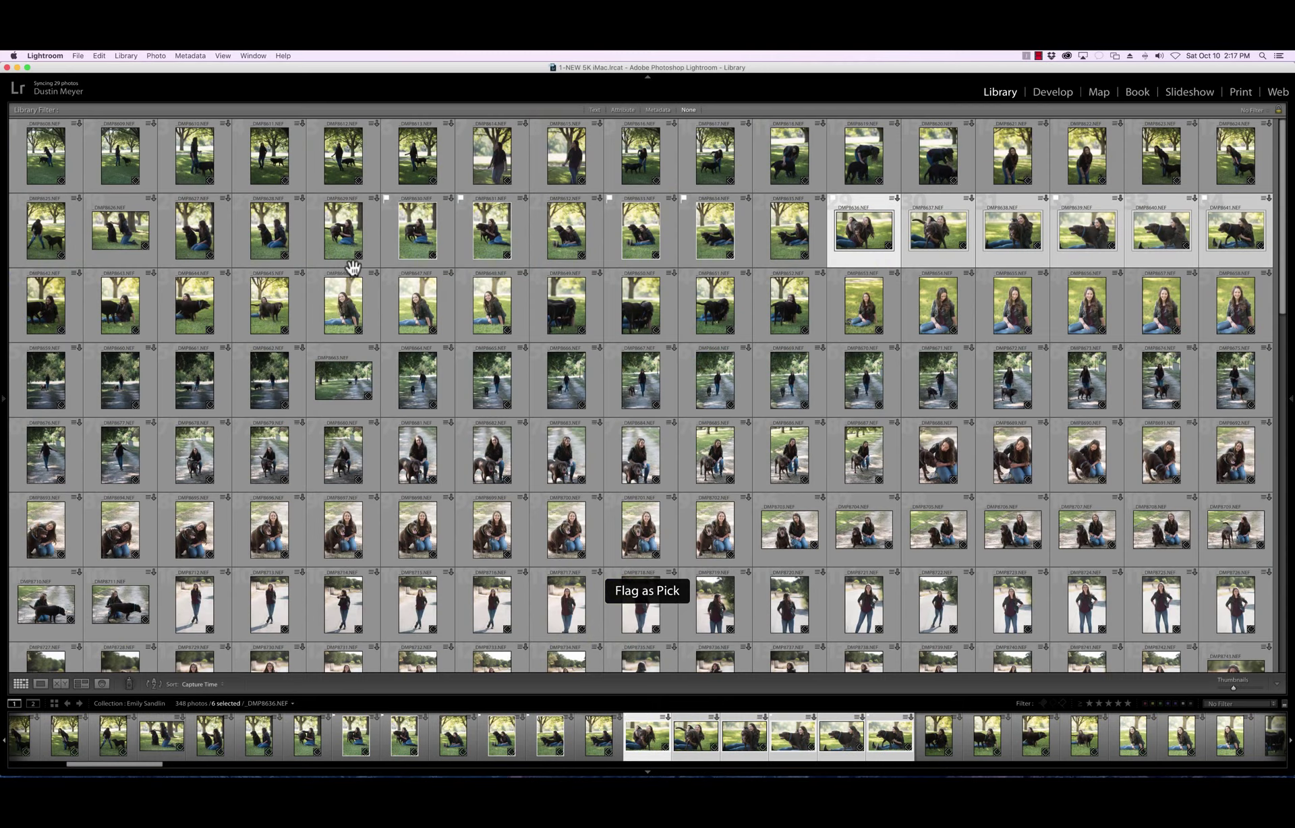
click(46, 312)
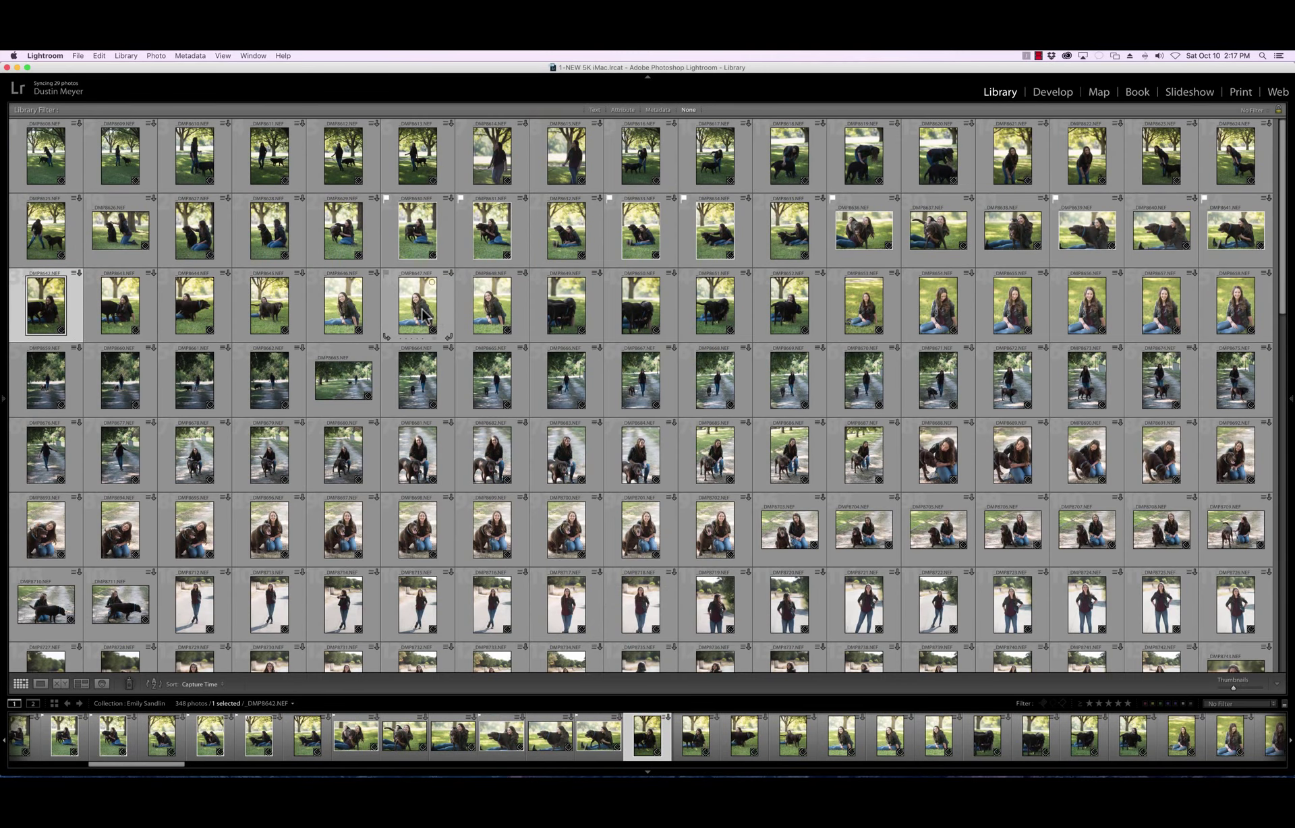
shift+click(568, 314)
key(shift+p)
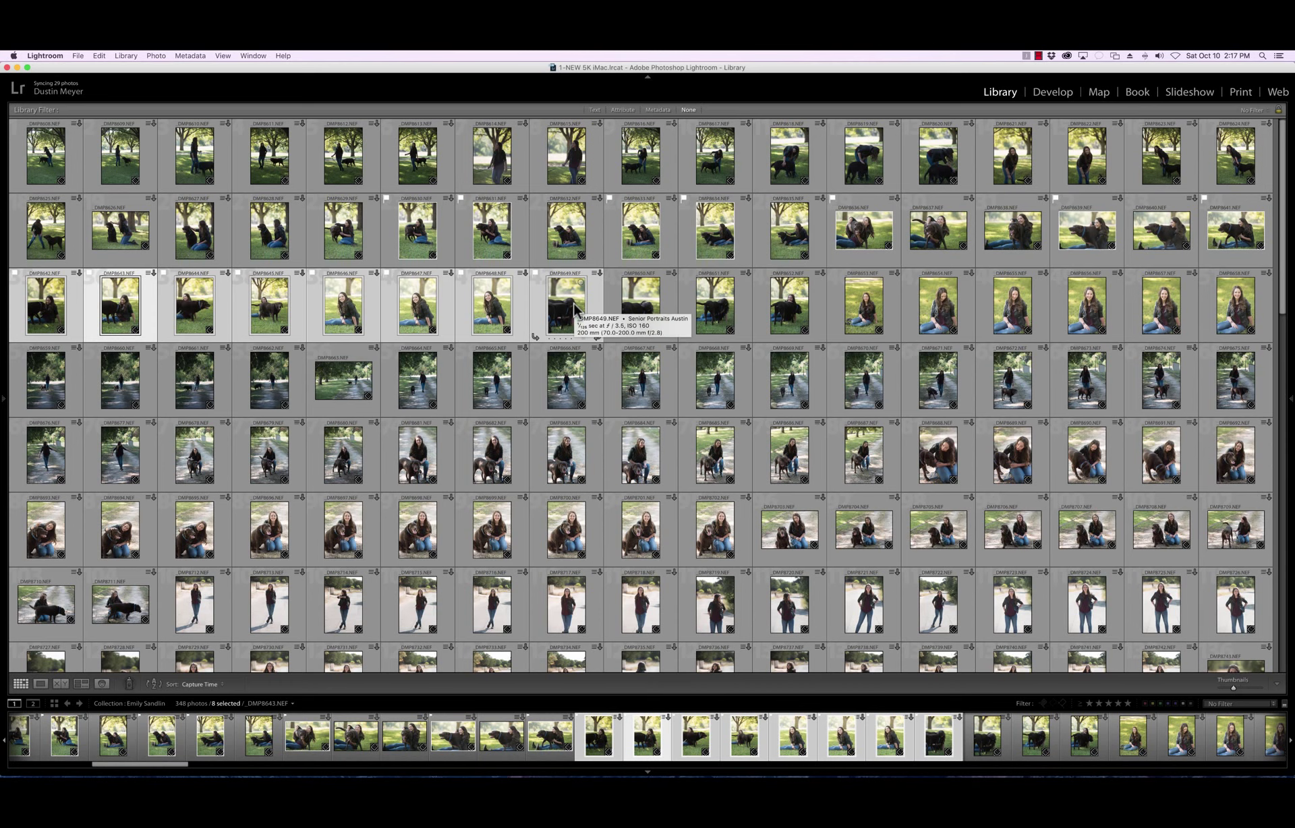
key(super+z)
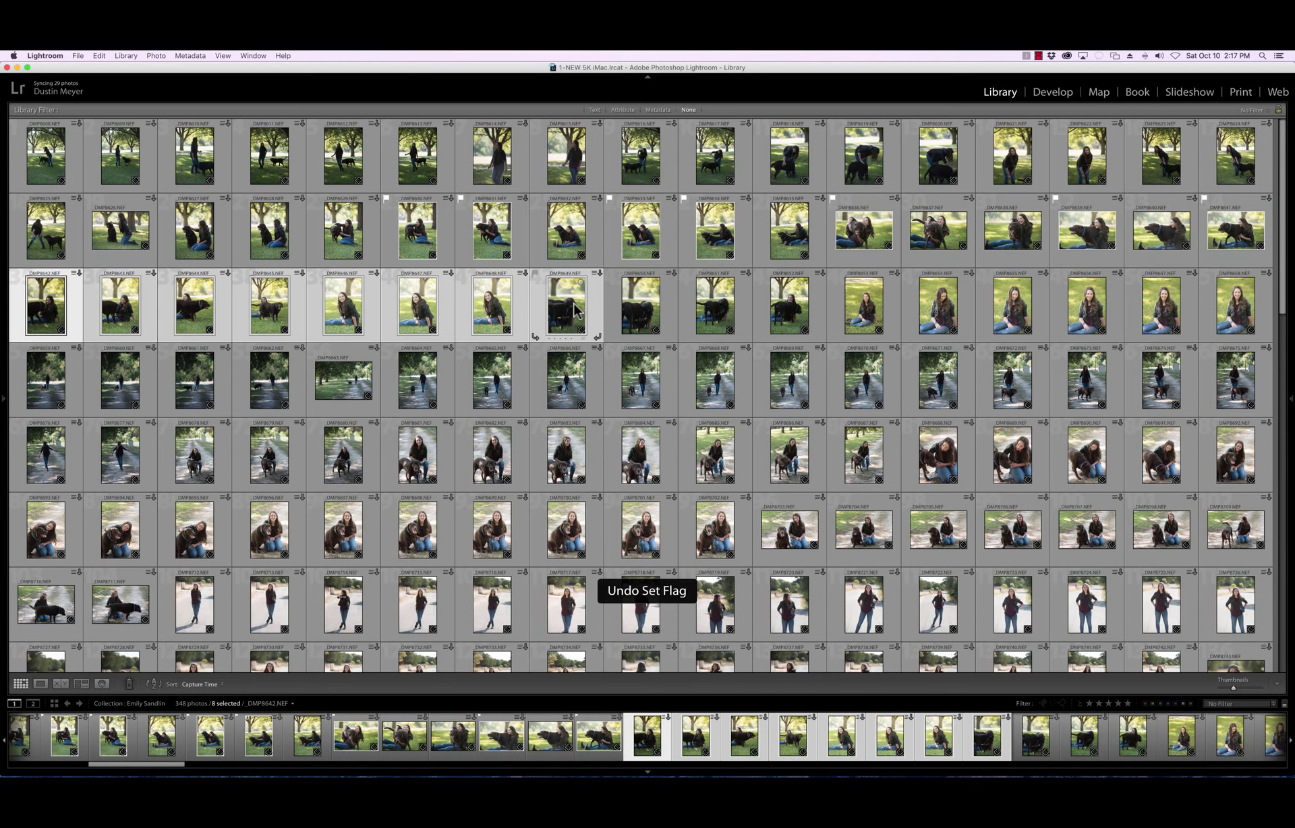
Compare the eight shots in Survey view and flag _DMP8643 as a pick
key(n)
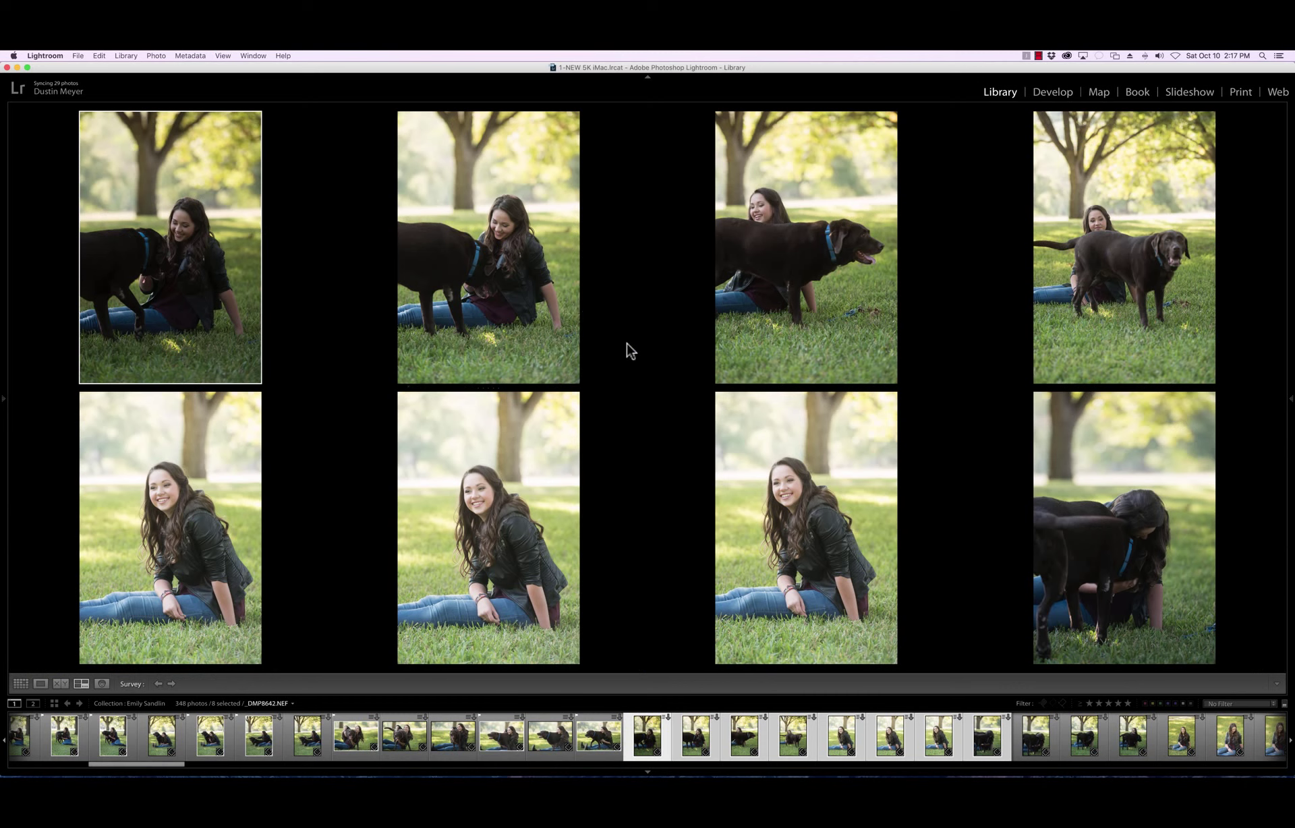
mouse_move(575, 342)
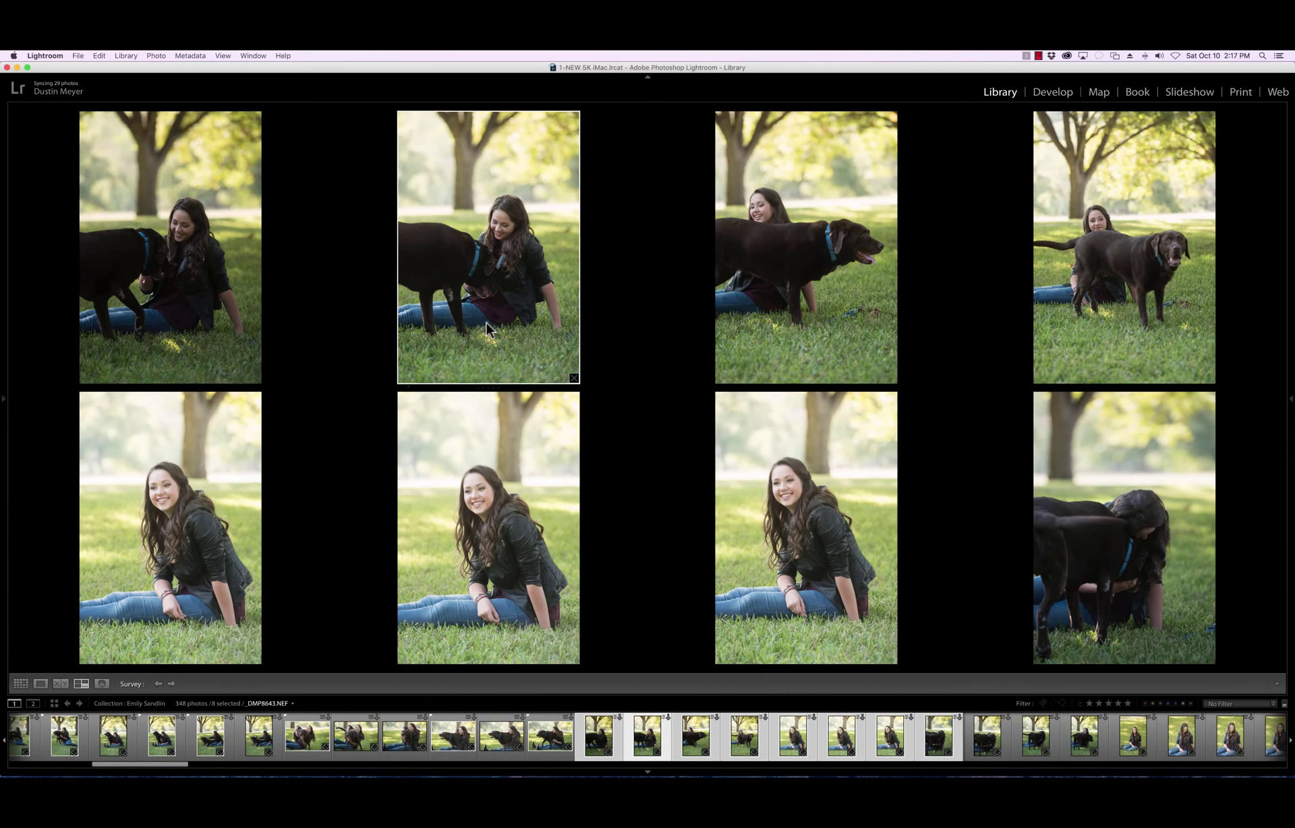
key(p)
key(Right)
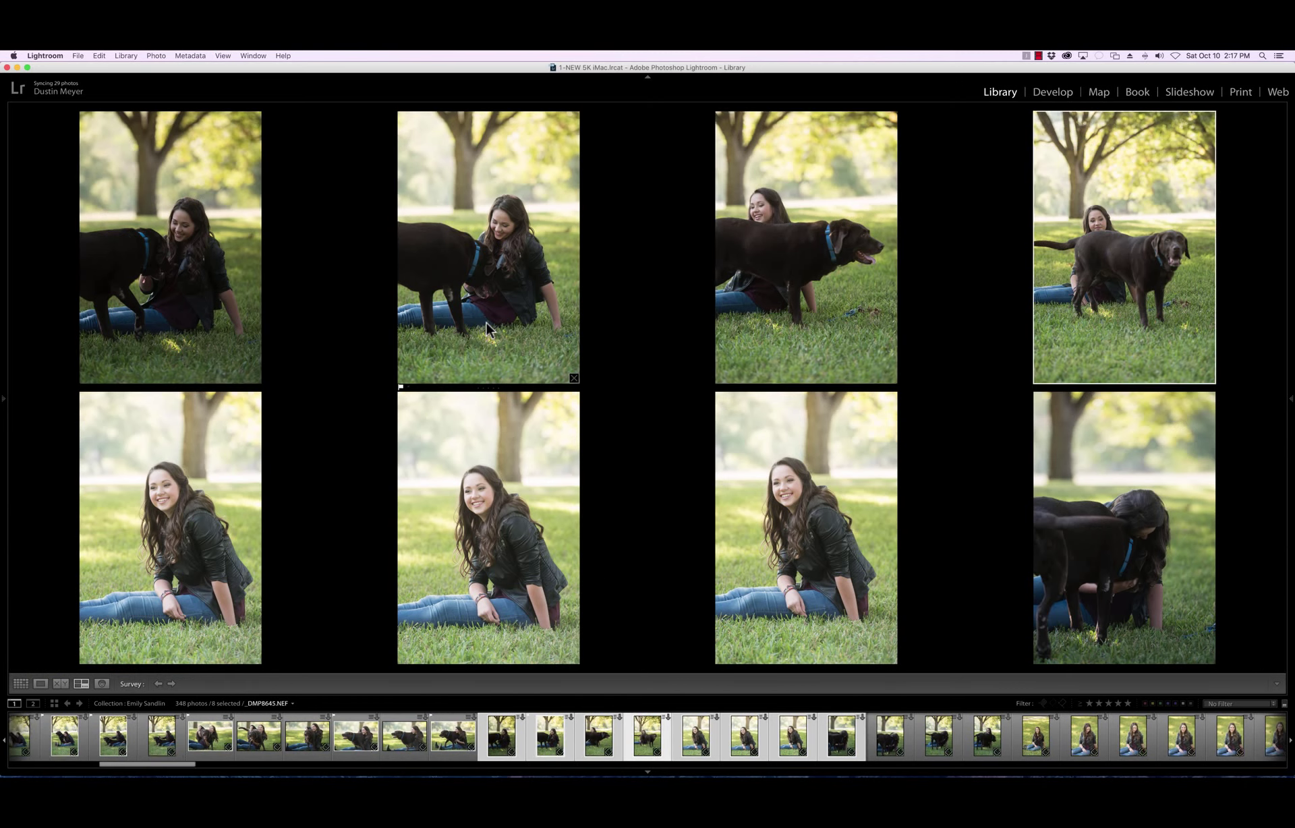
key(Right)
key(Right)
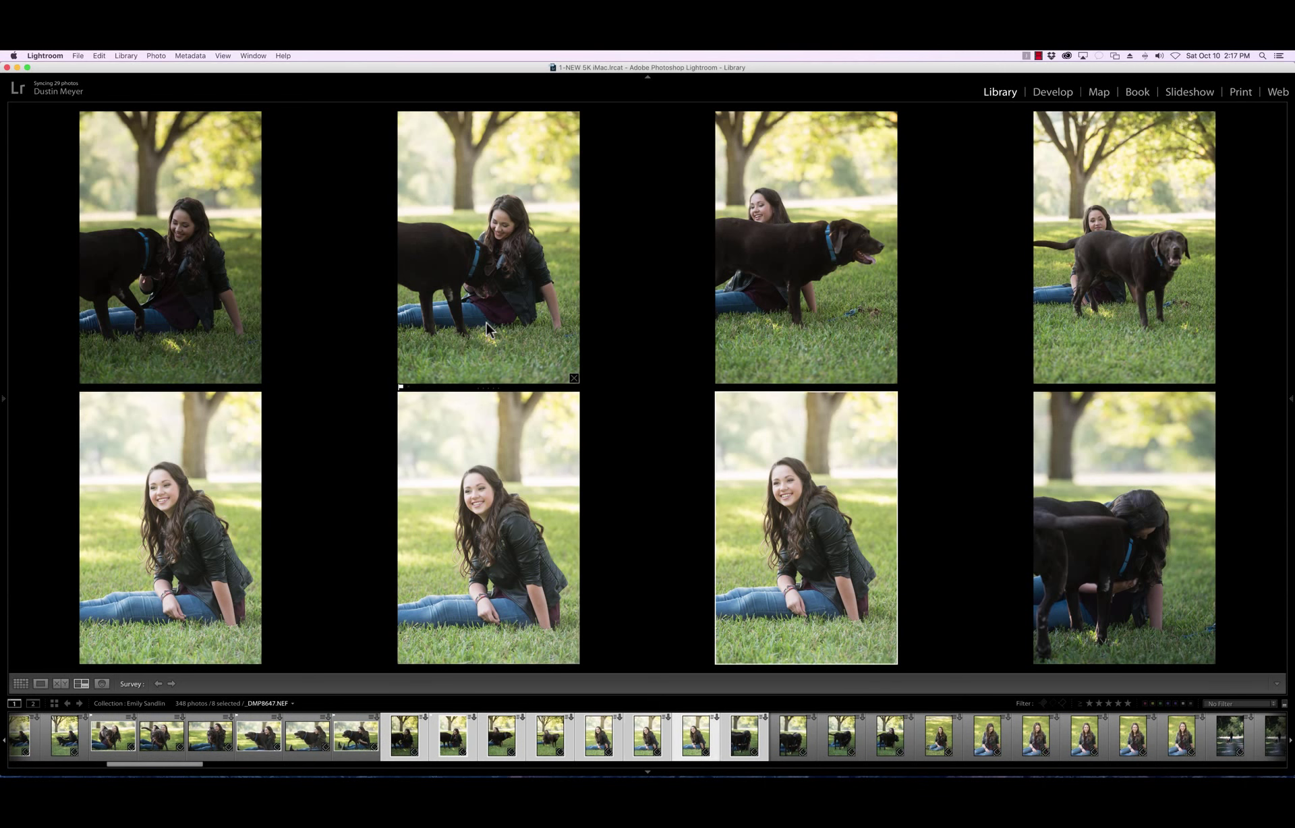
key(Left)
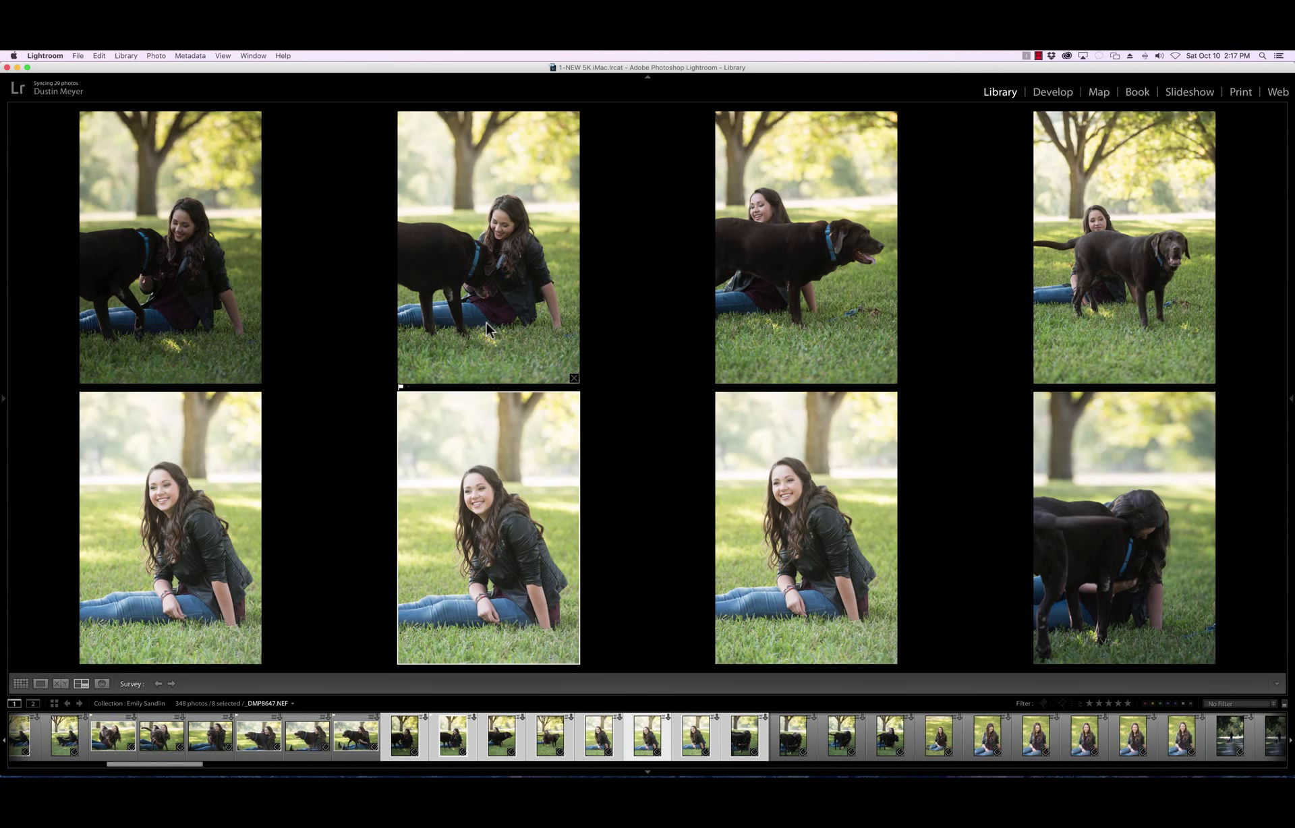
Flag the current photo as a pick, then review _DMP8649 through _DMP8652 in Survey view
key(p)
key(g)
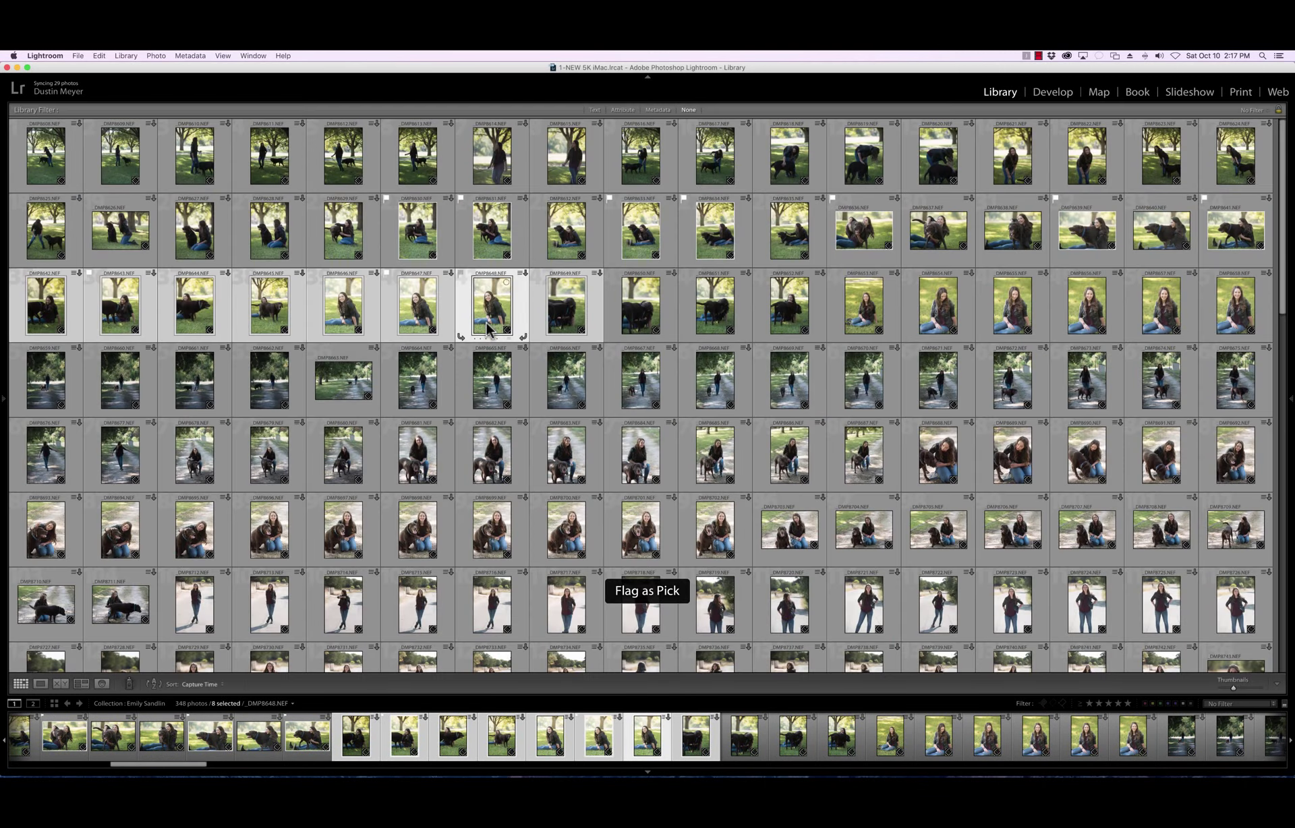
click(638, 311)
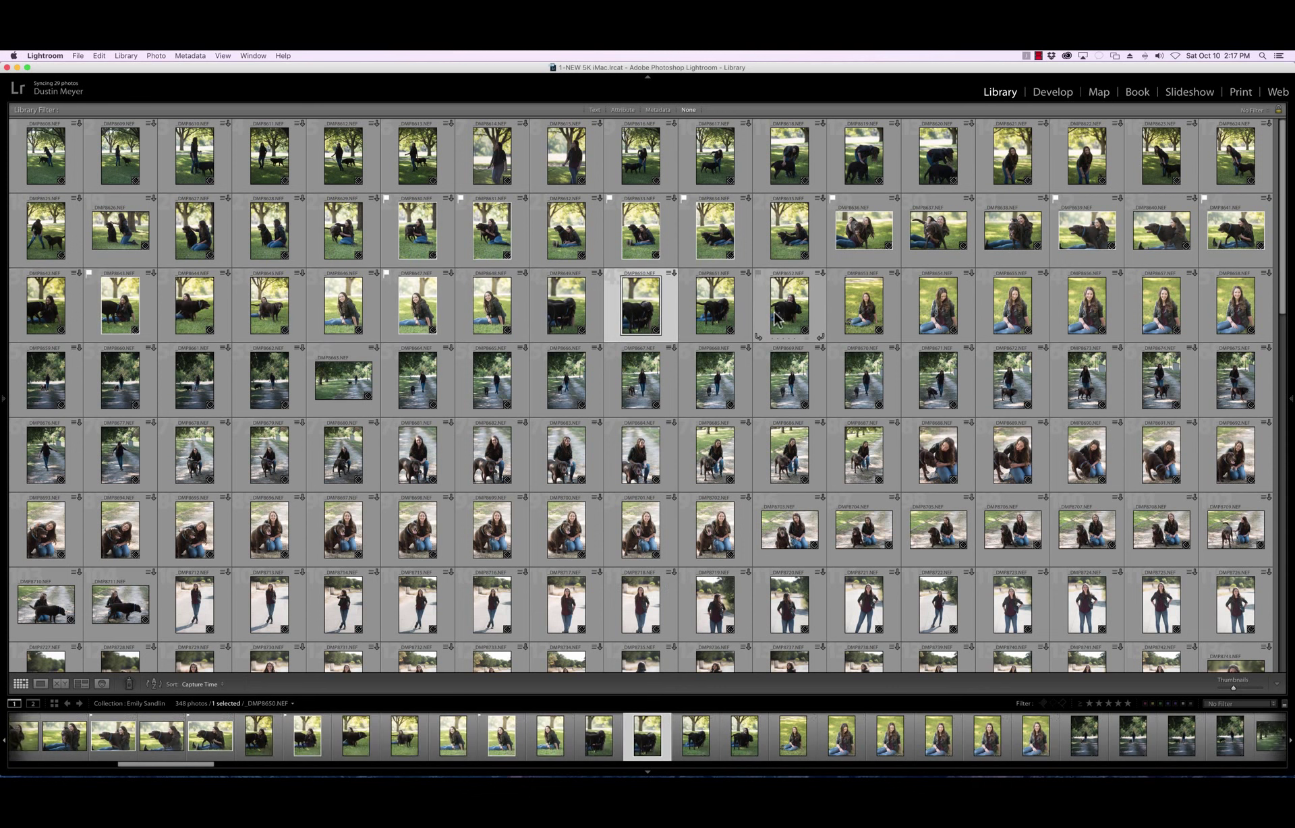
click(580, 314)
shift+click(792, 317)
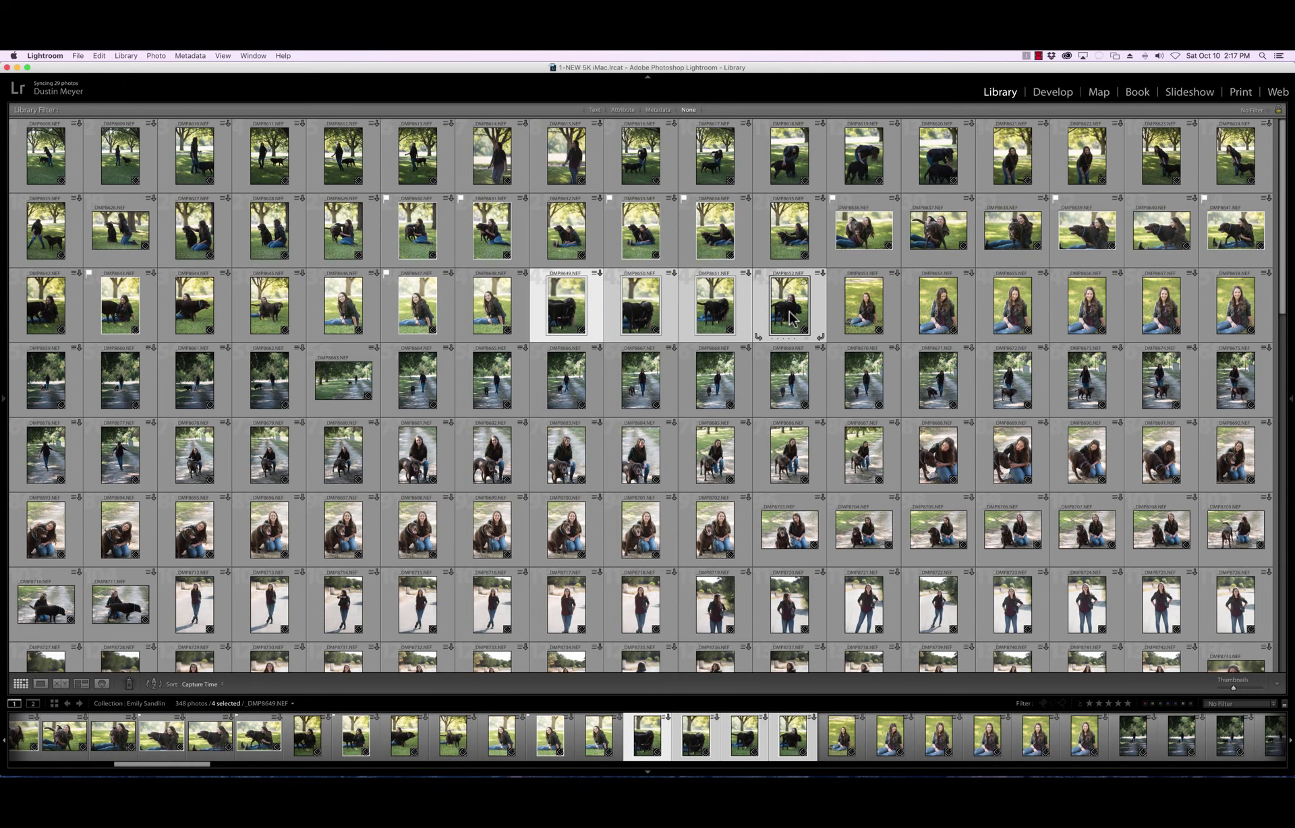
key(n)
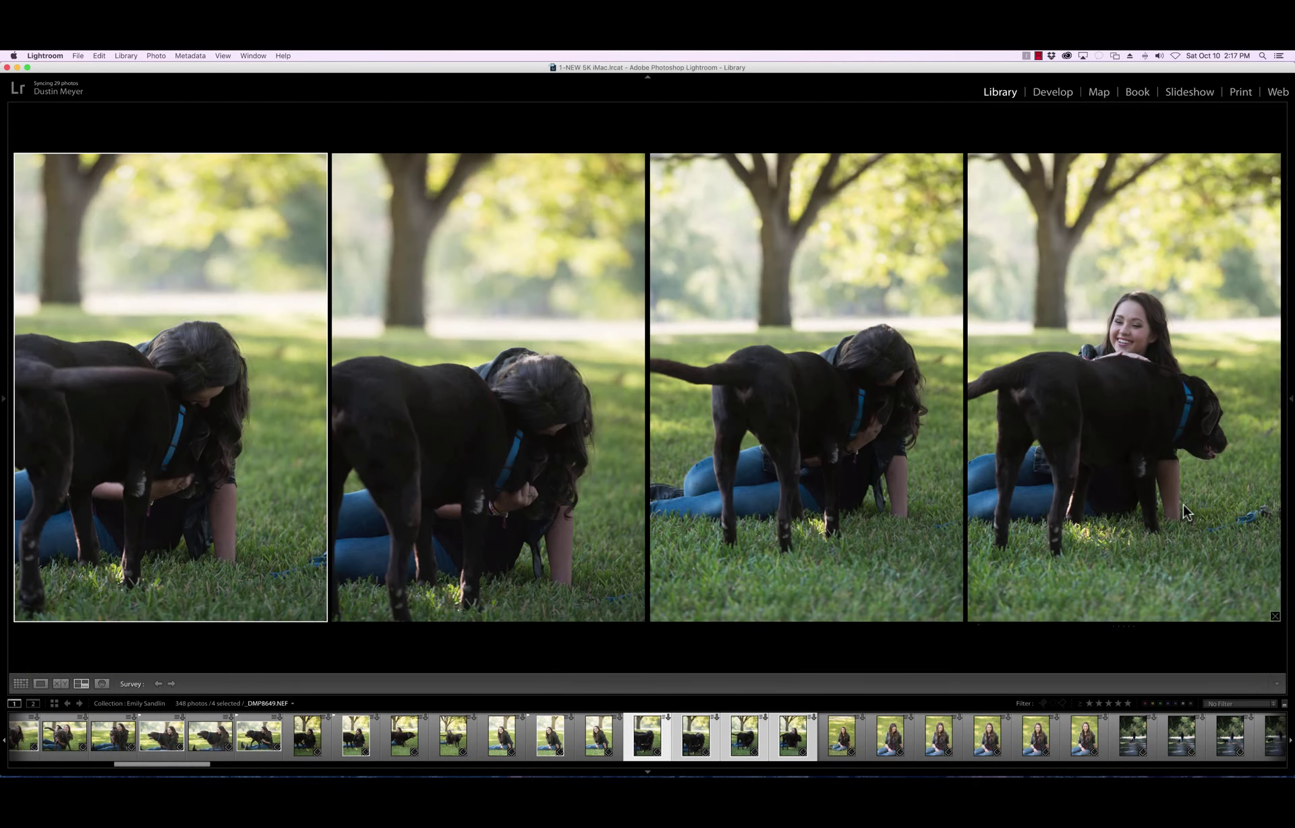
click(1183, 513)
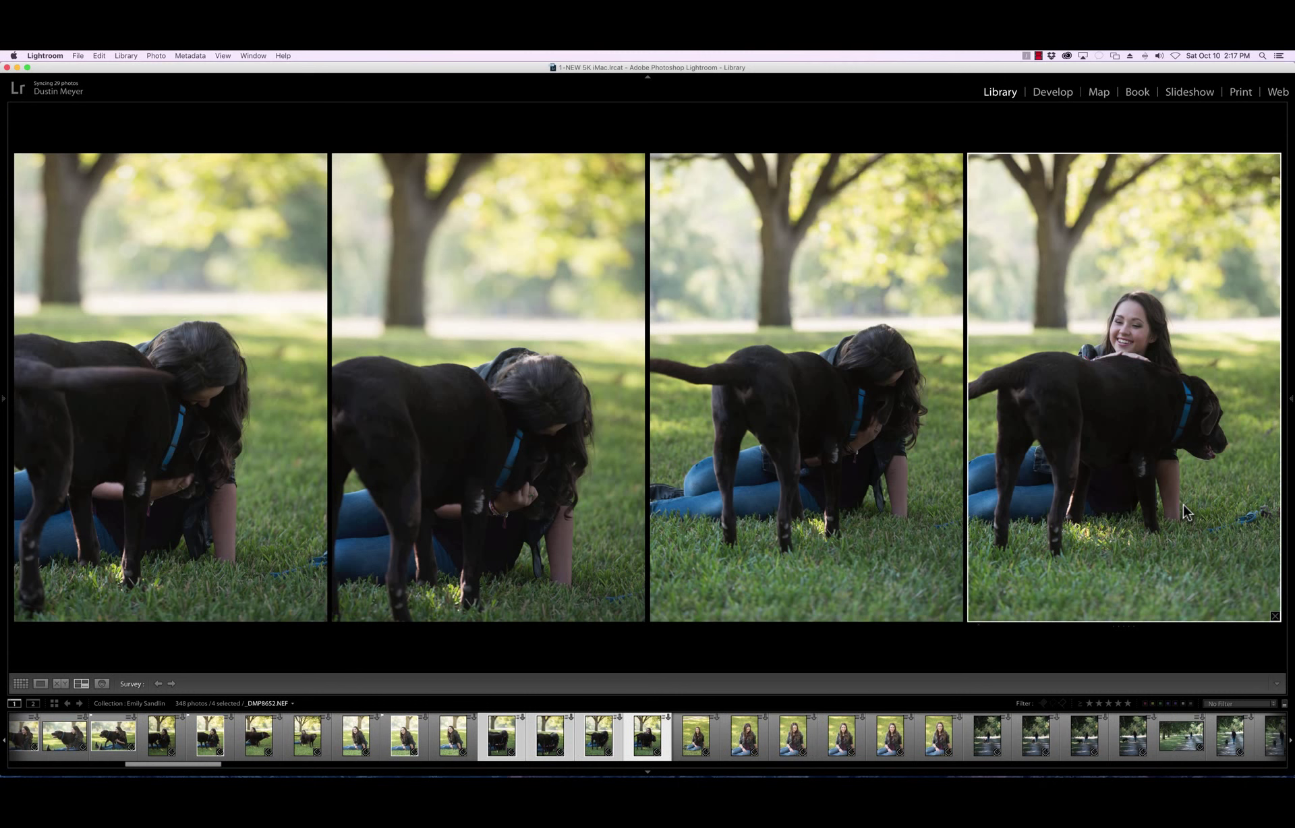
key(g)
Compare _DMP8653 through _DMP8658 in Survey and drop three weaker portraits, leaving three
click(855, 303)
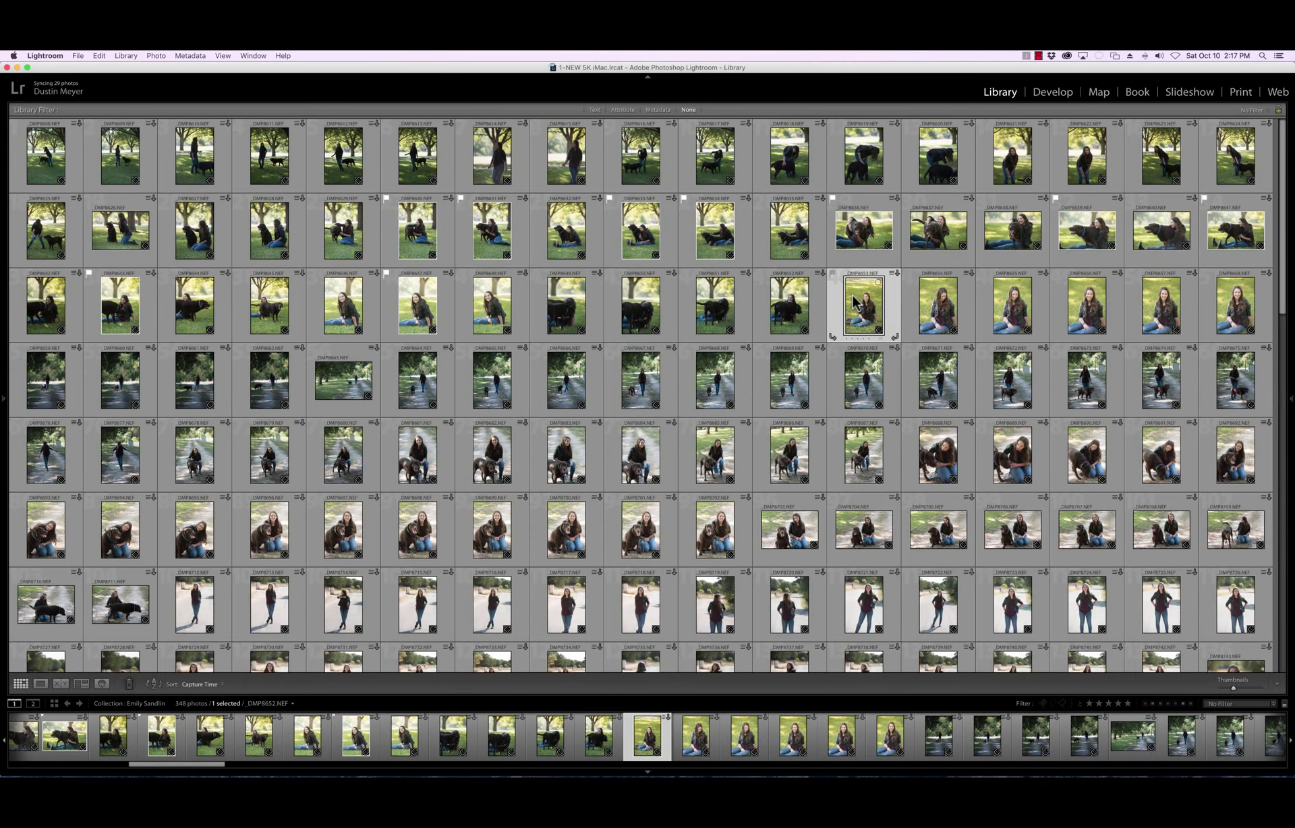
shift+click(1249, 312)
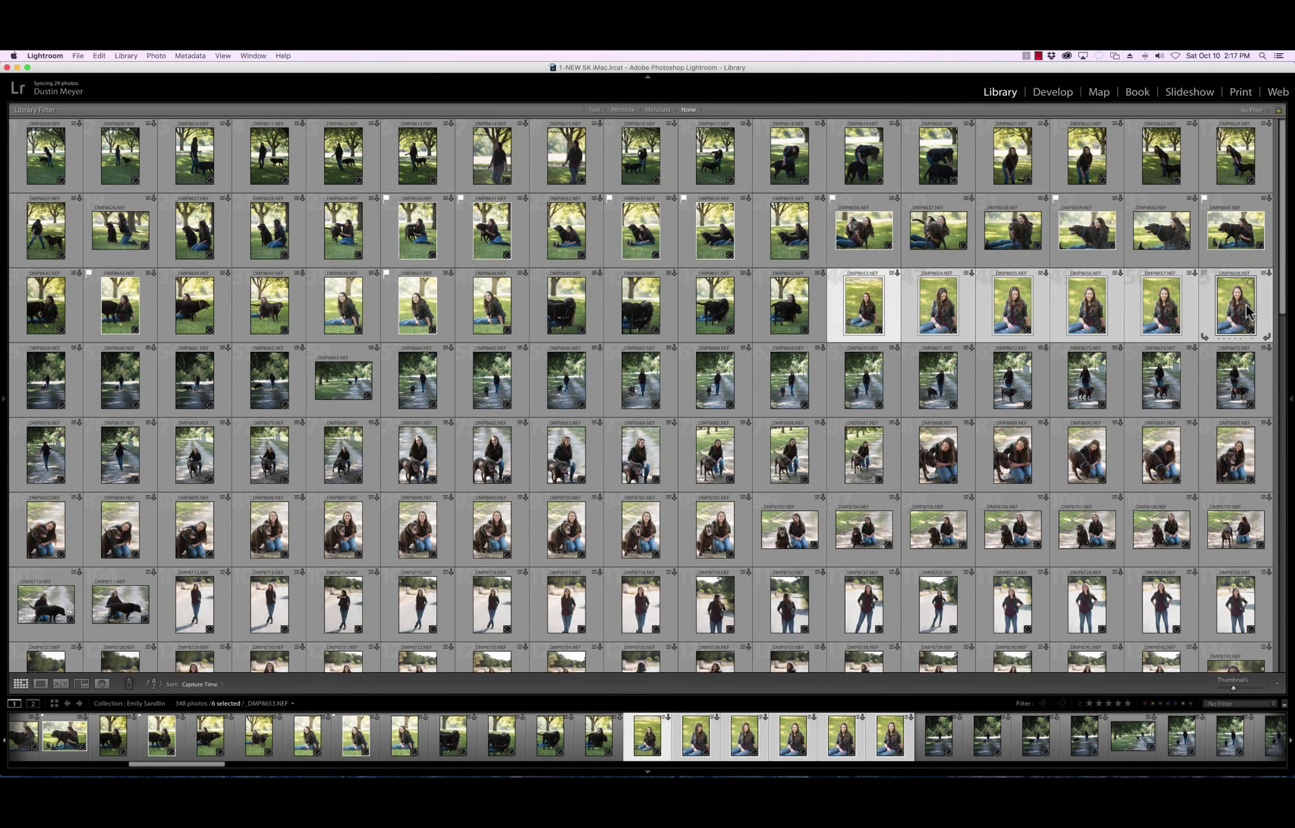
key(n)
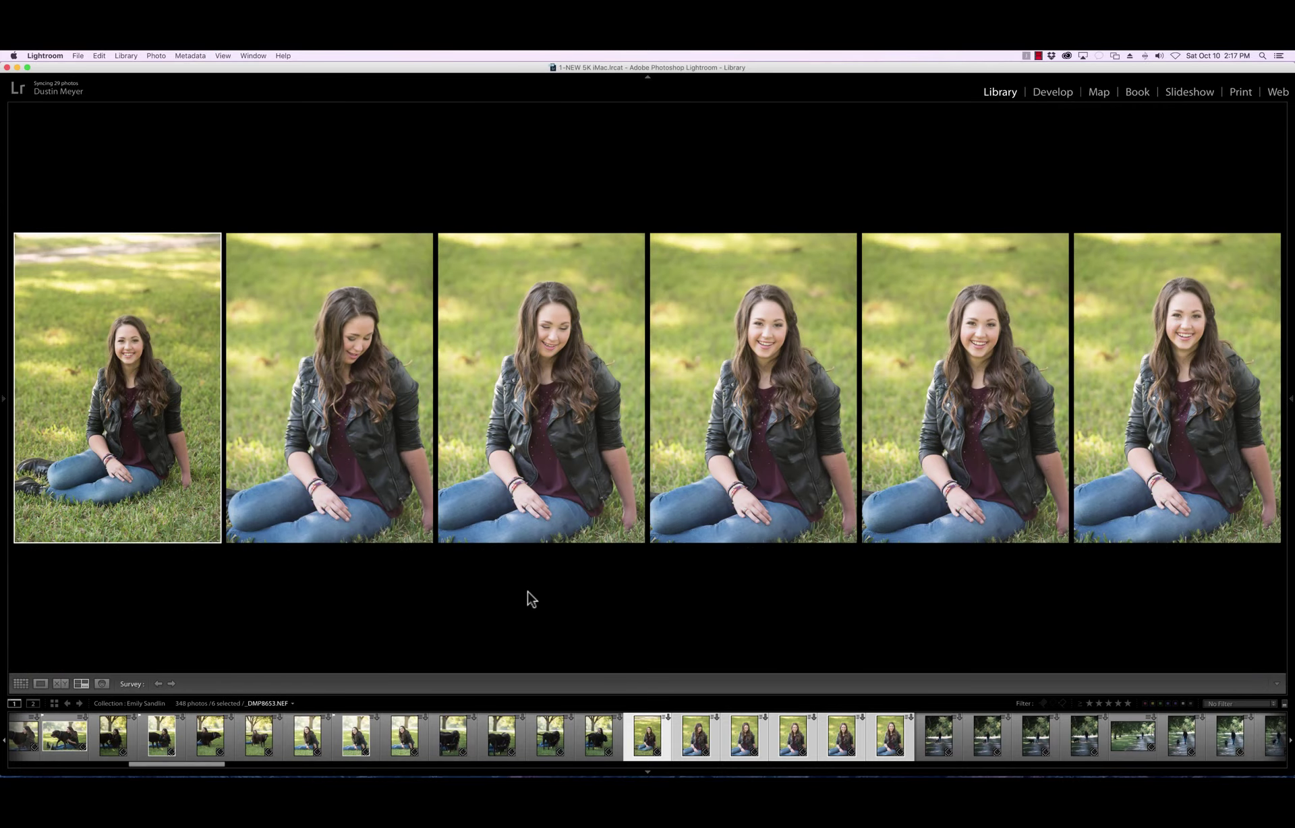
click(428, 538)
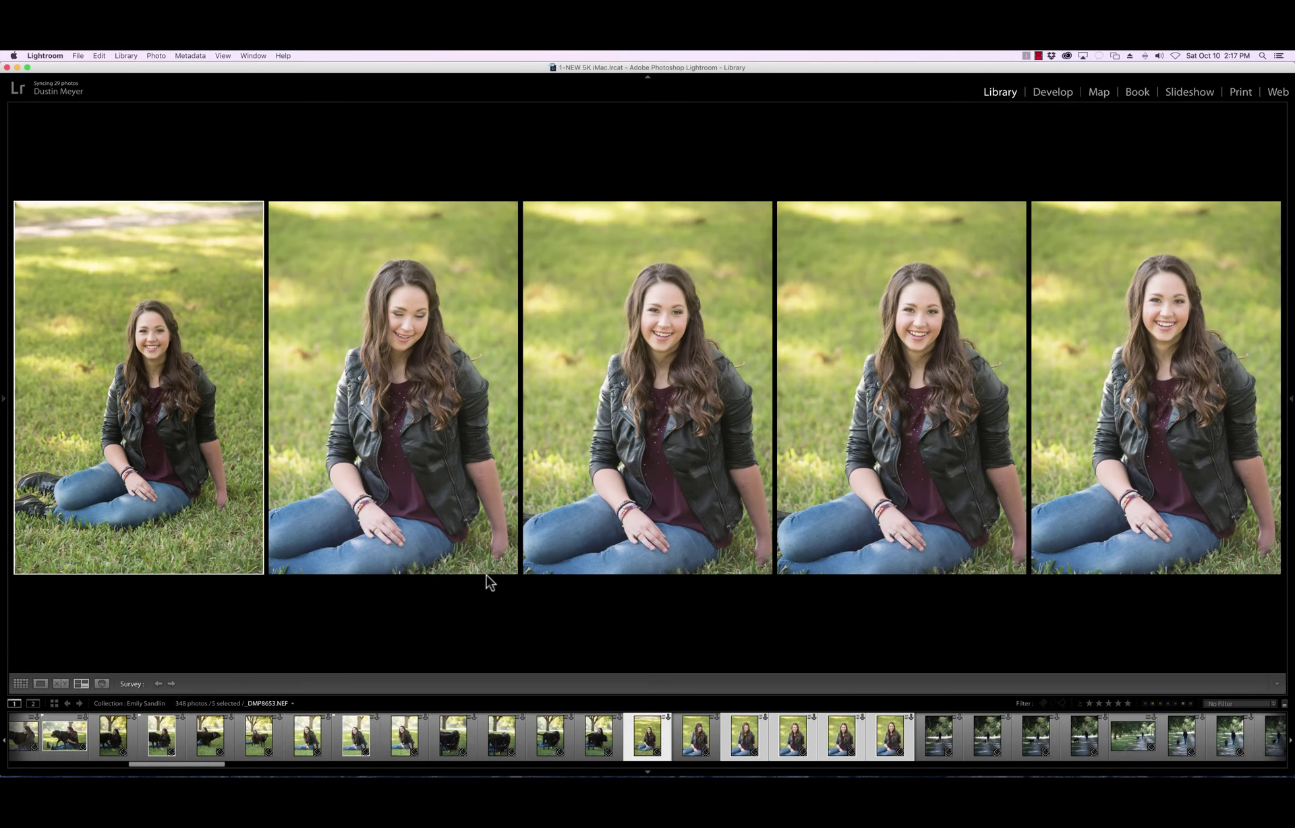
click(512, 569)
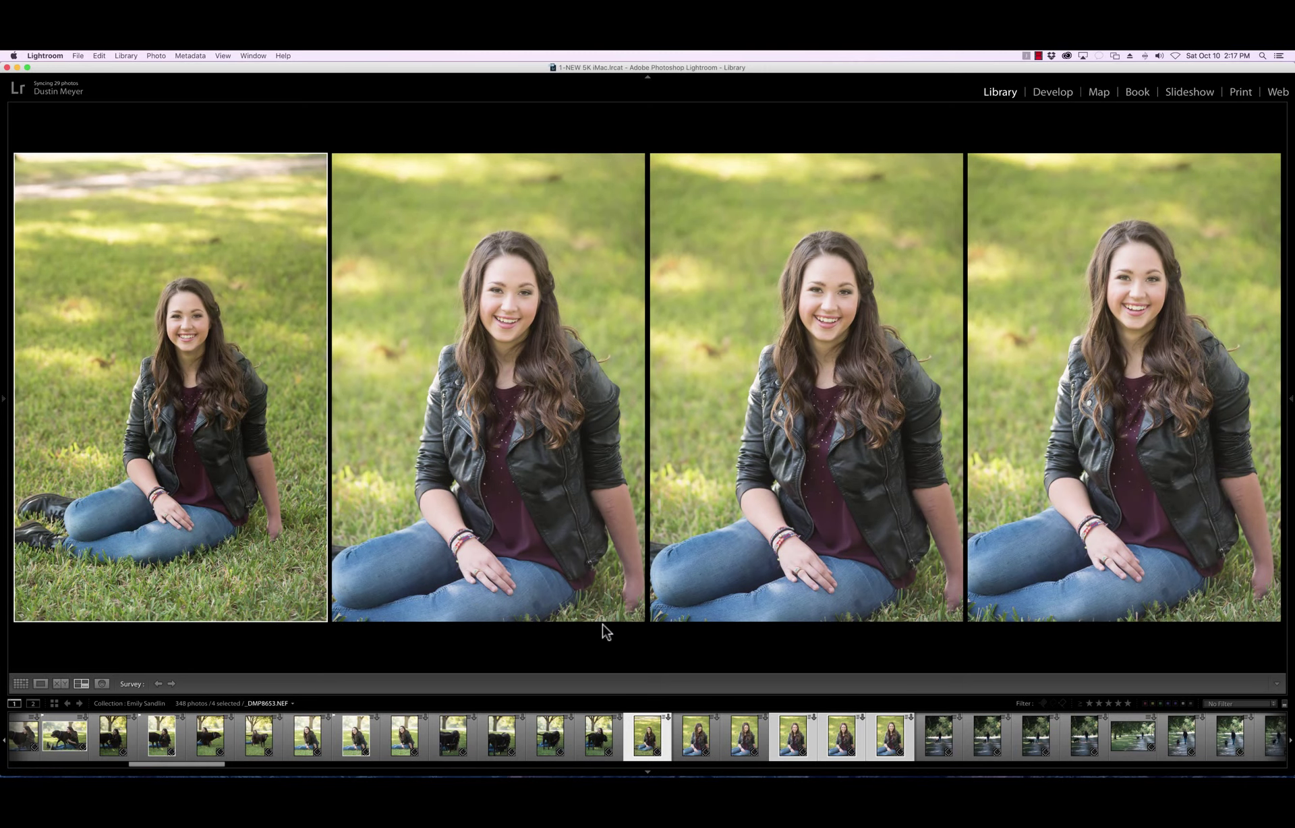
click(638, 615)
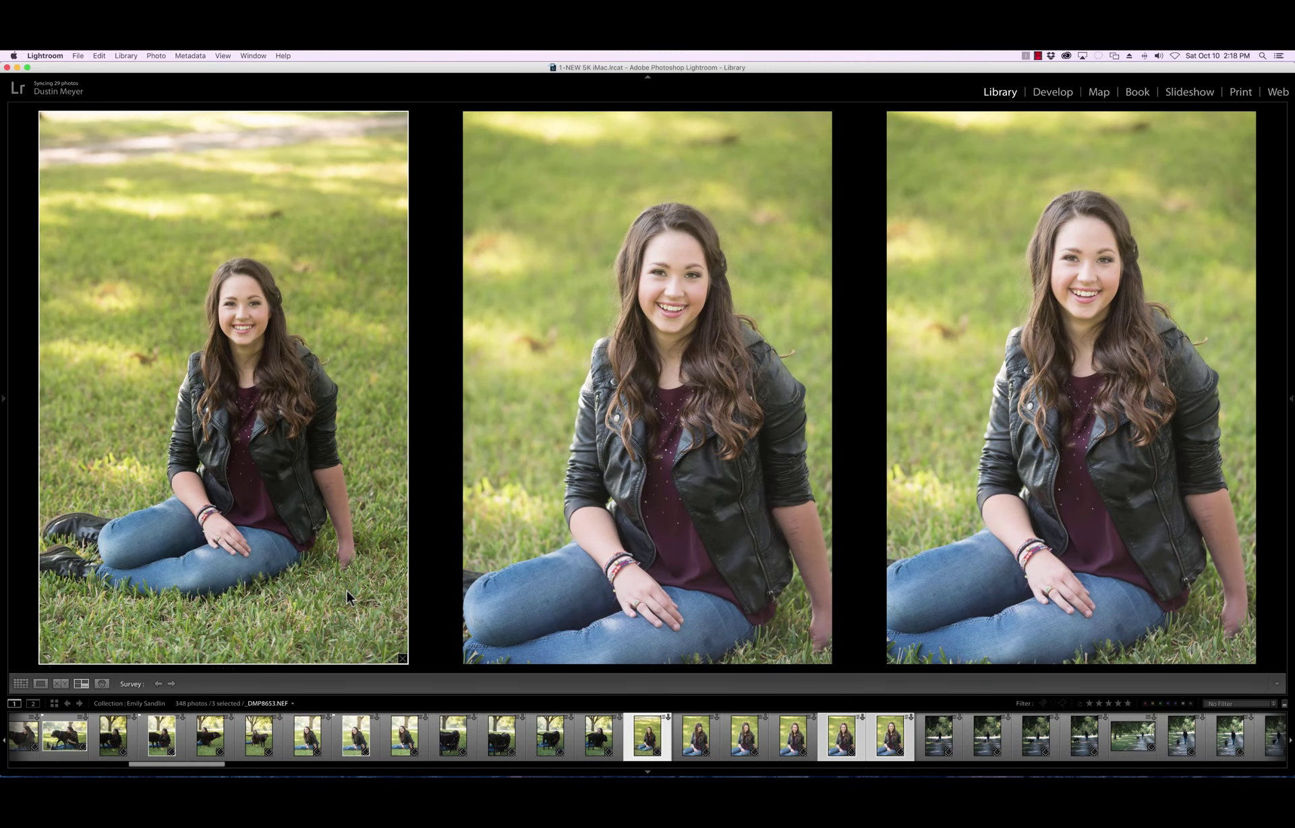
Flag the remaining seated-on-grass portraits as picks and return to the grid
key(p)
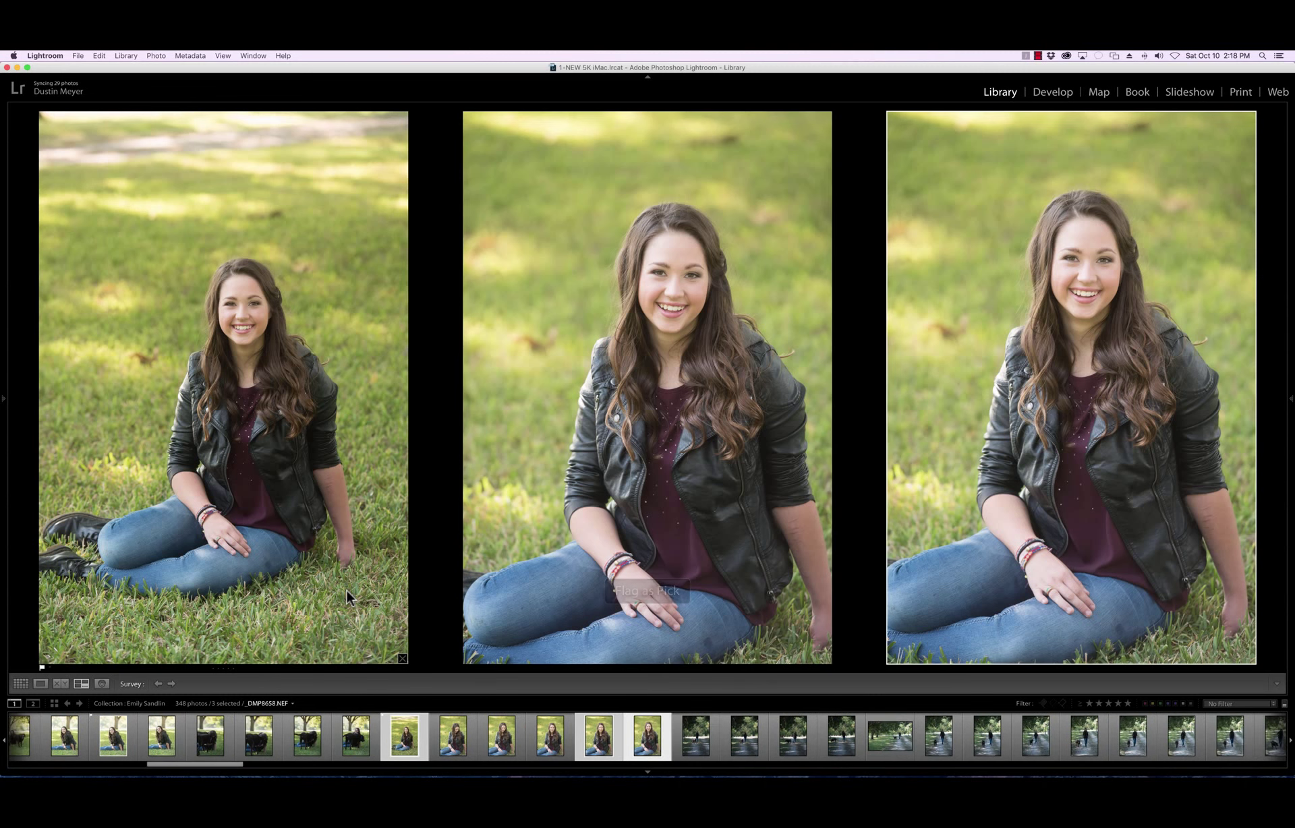
key(p)
key(g)
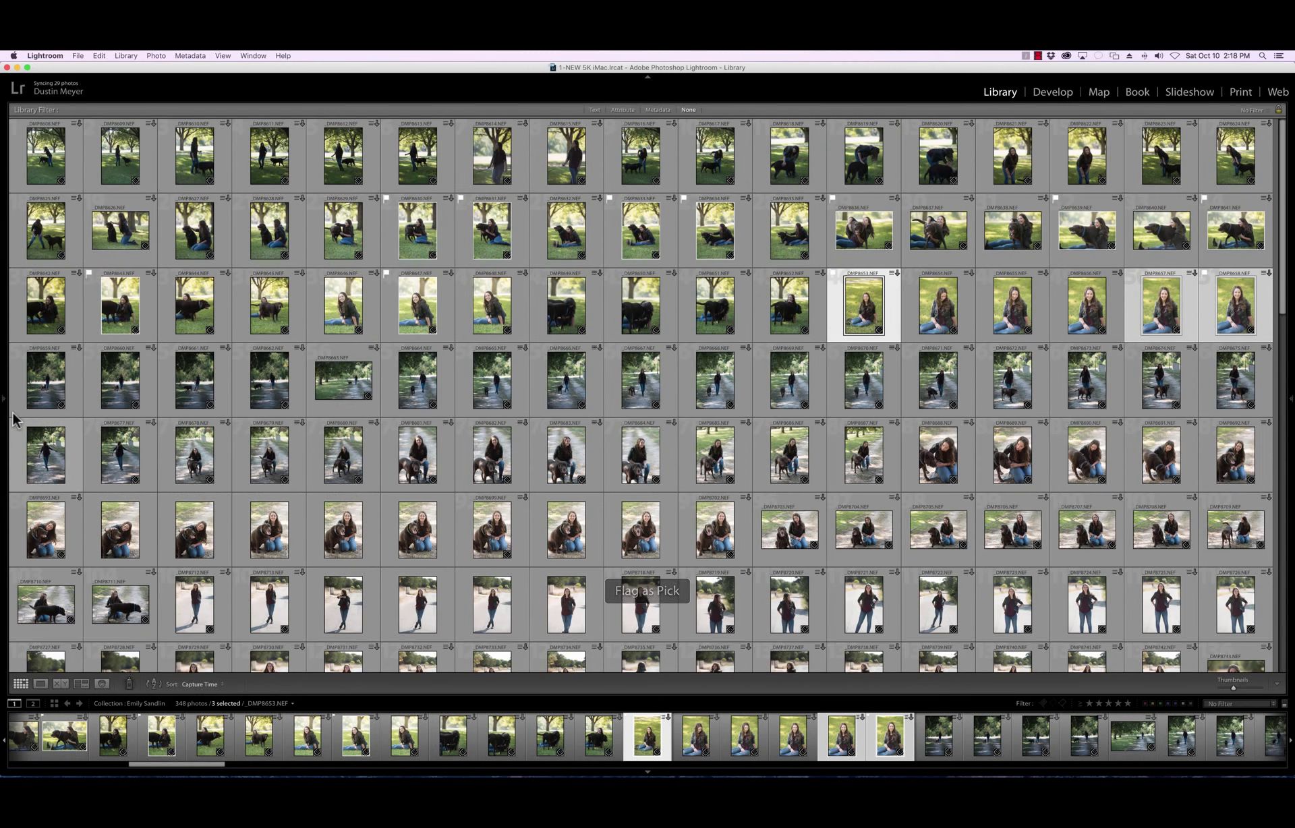
Compare walking shots DMP8659 through DMP8667 in Survey and drop seven, leaving the best two
click(43, 390)
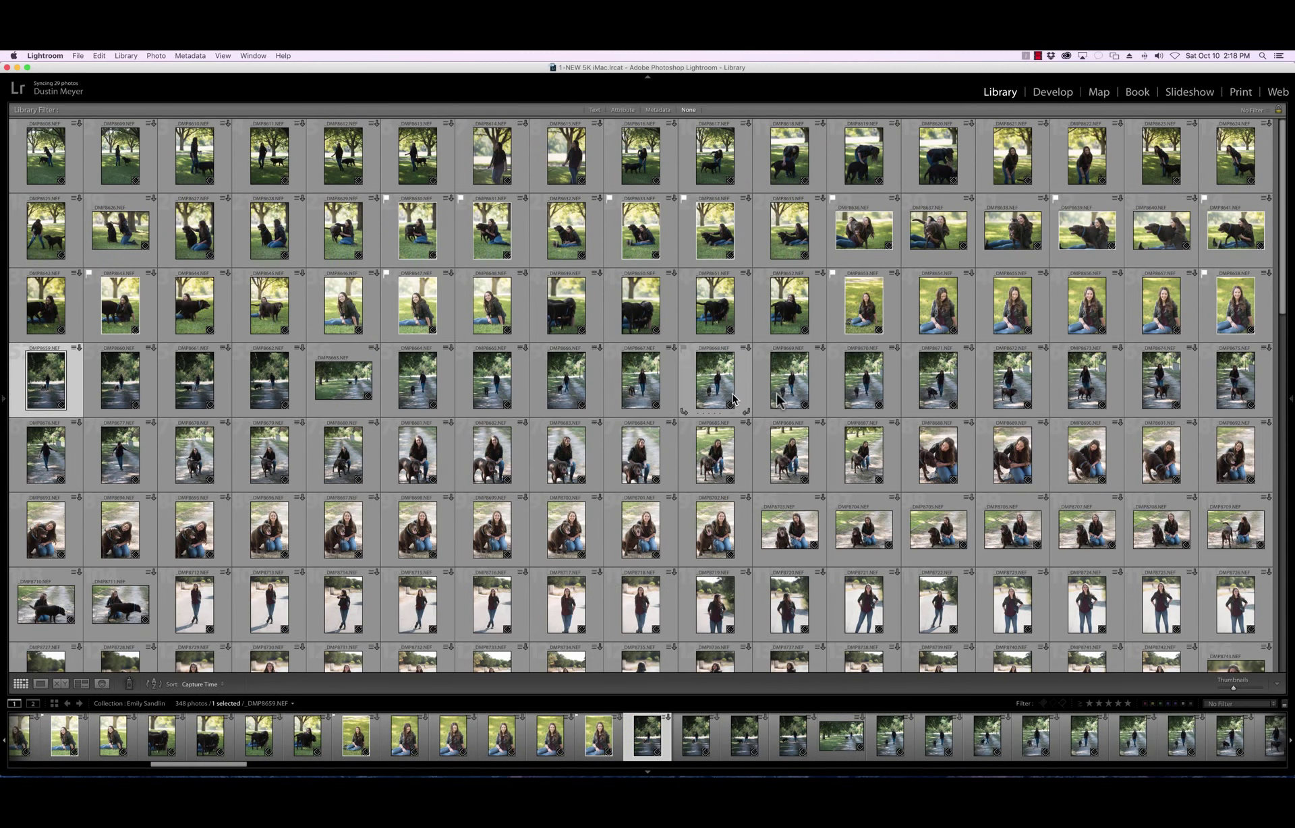
shift+click(636, 391)
key(n)
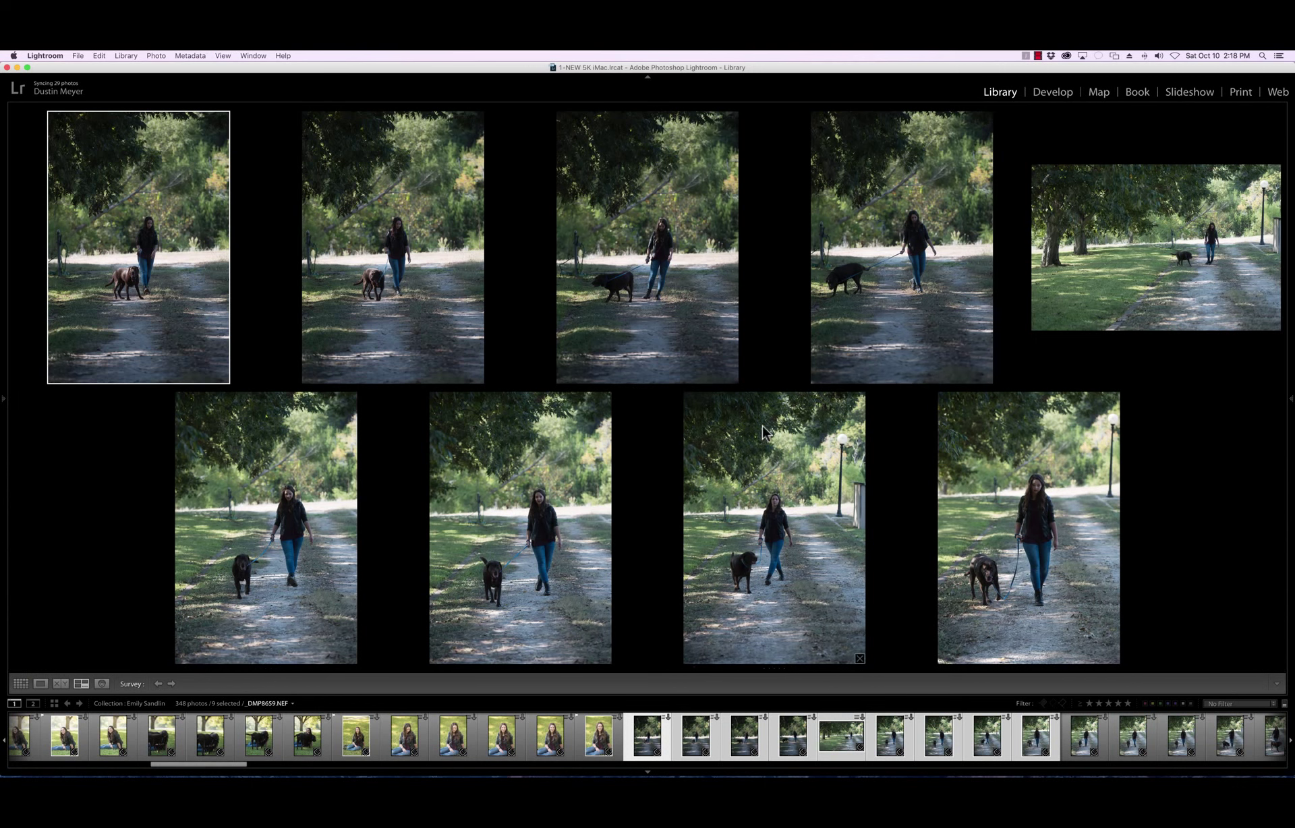
click(987, 378)
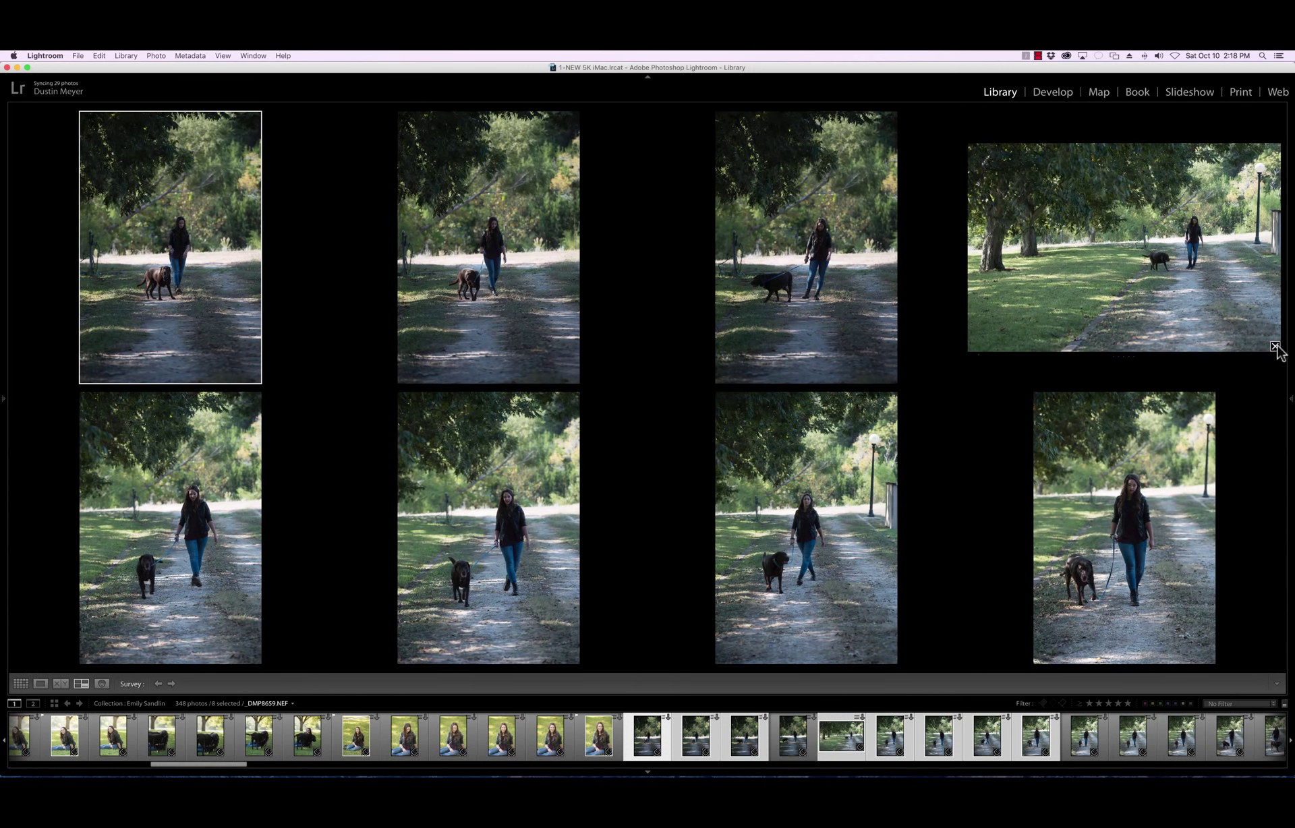
click(1275, 347)
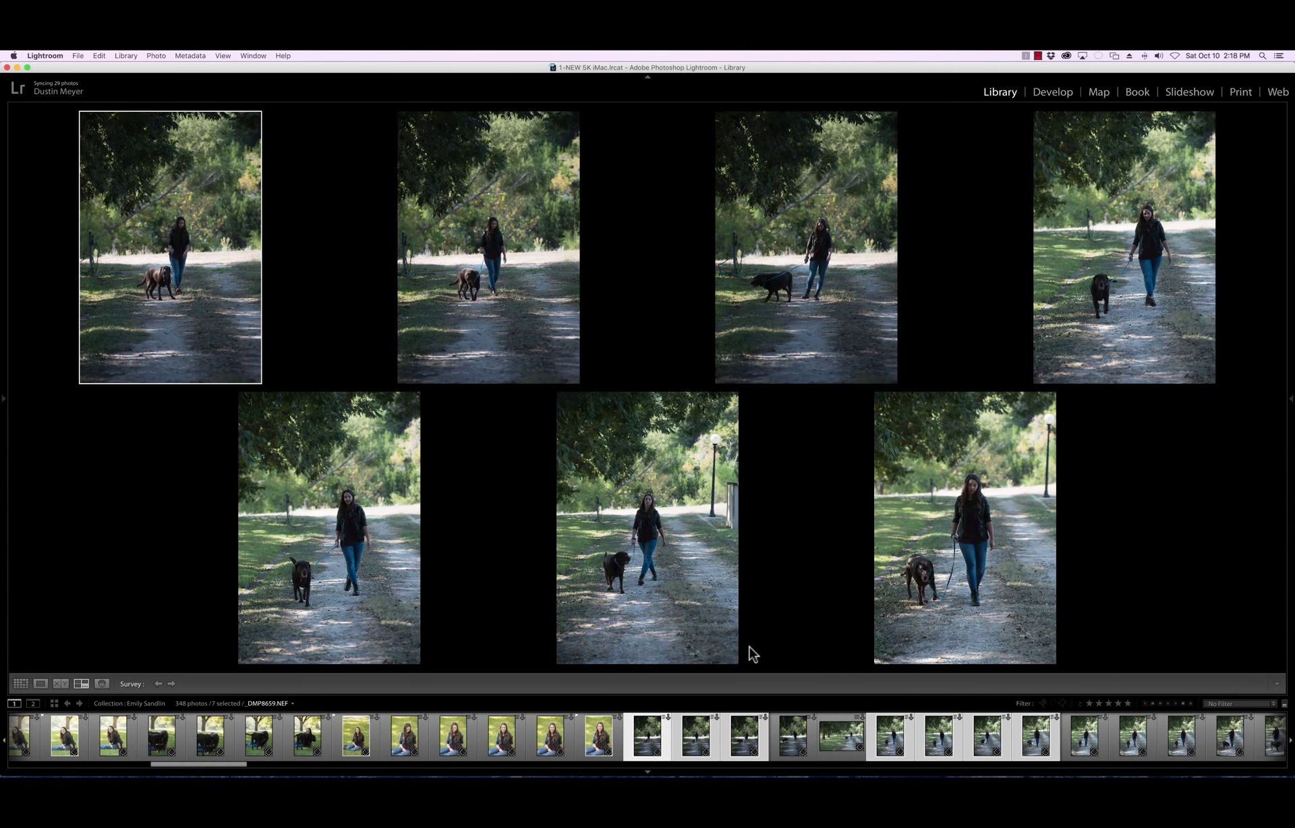
click(732, 659)
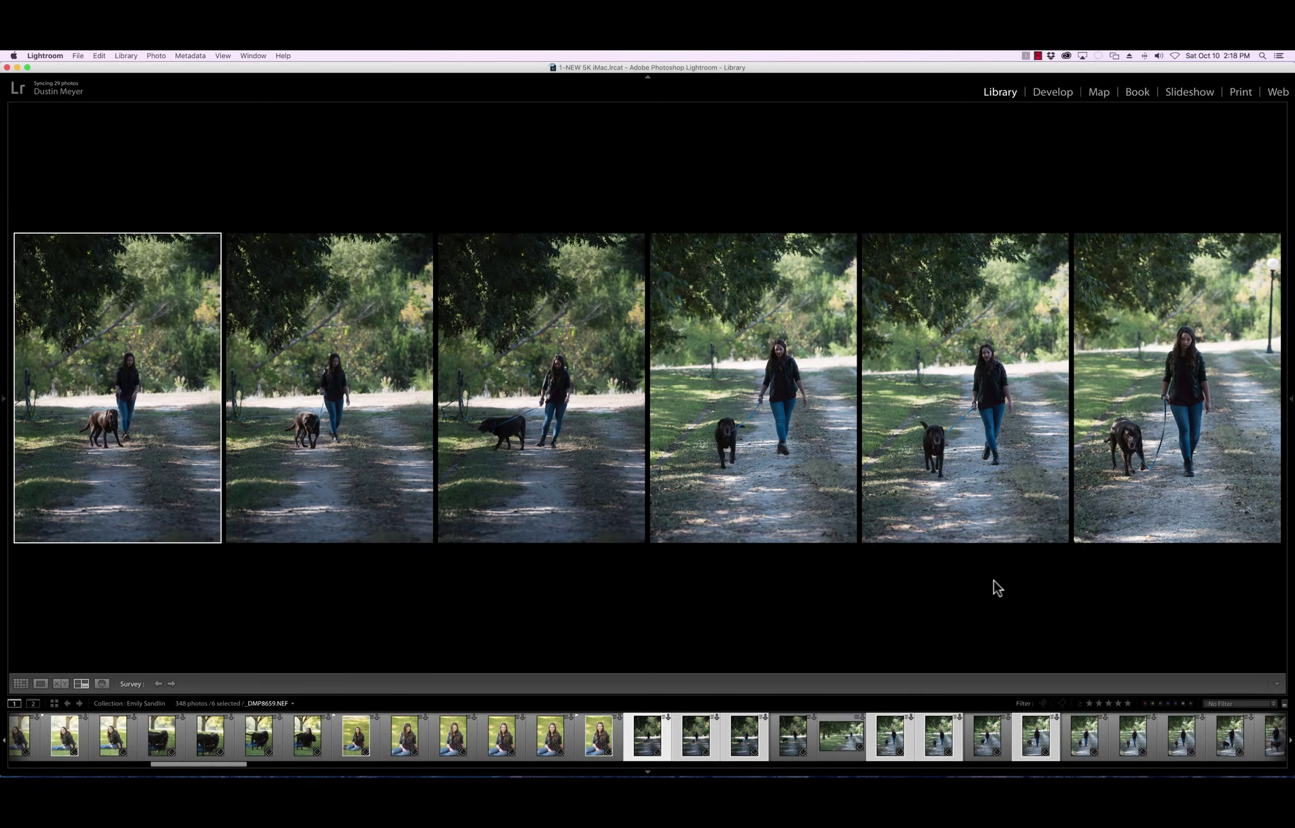
click(1065, 536)
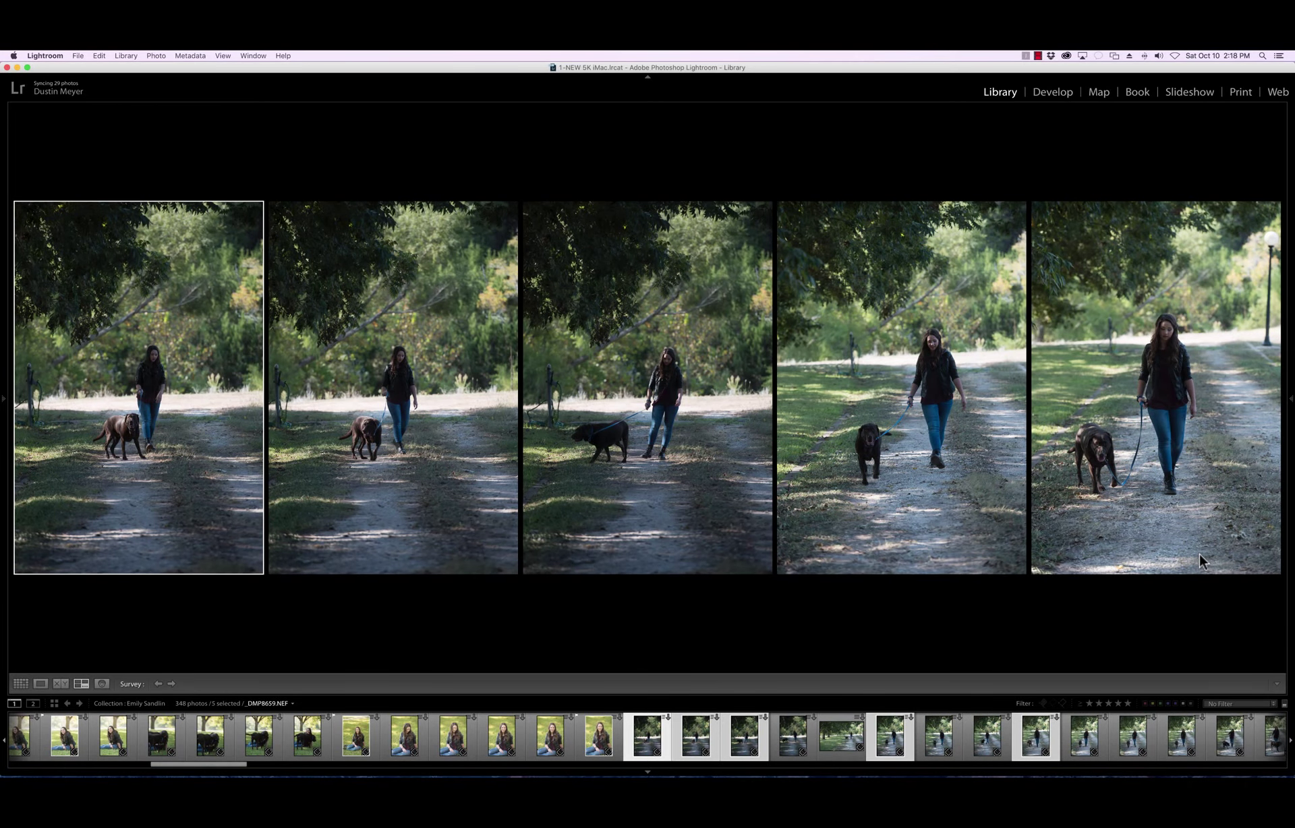
click(1273, 567)
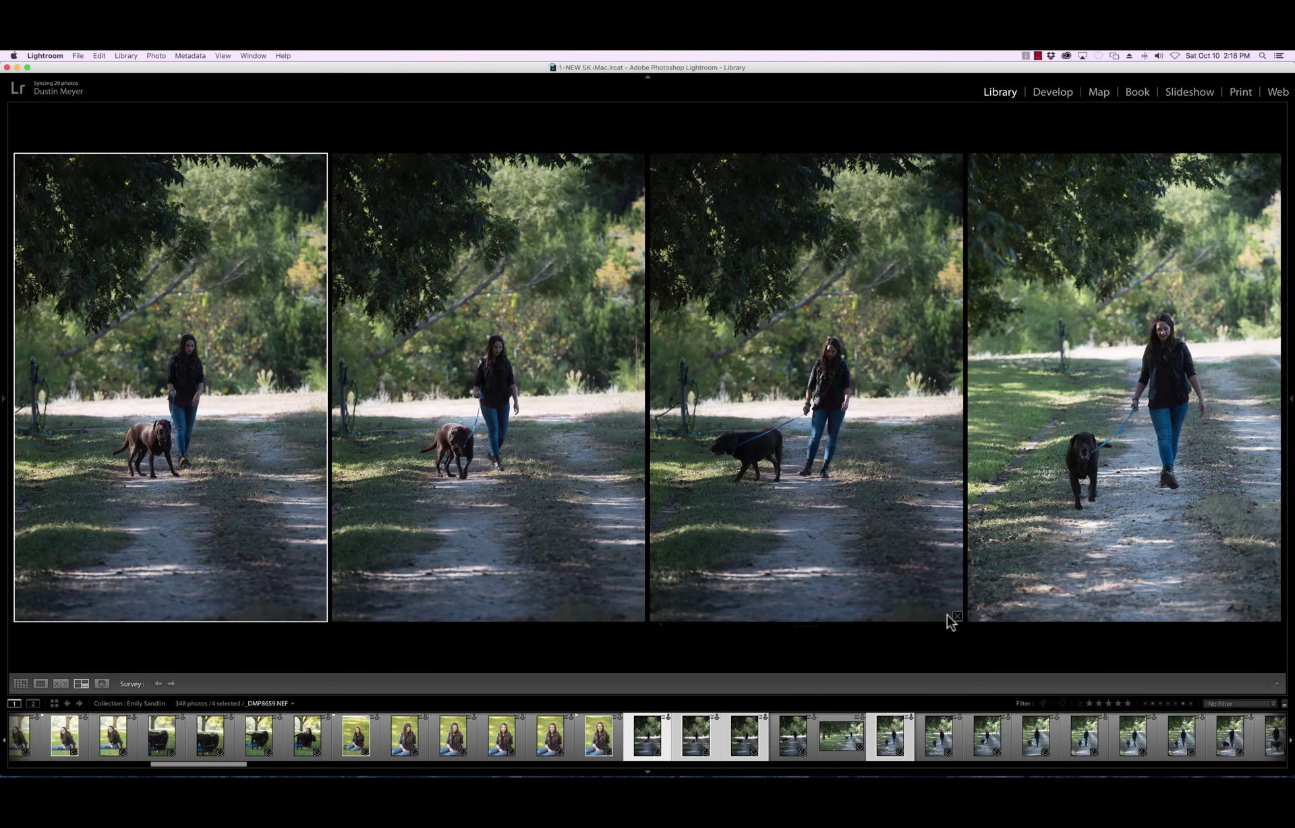
click(954, 616)
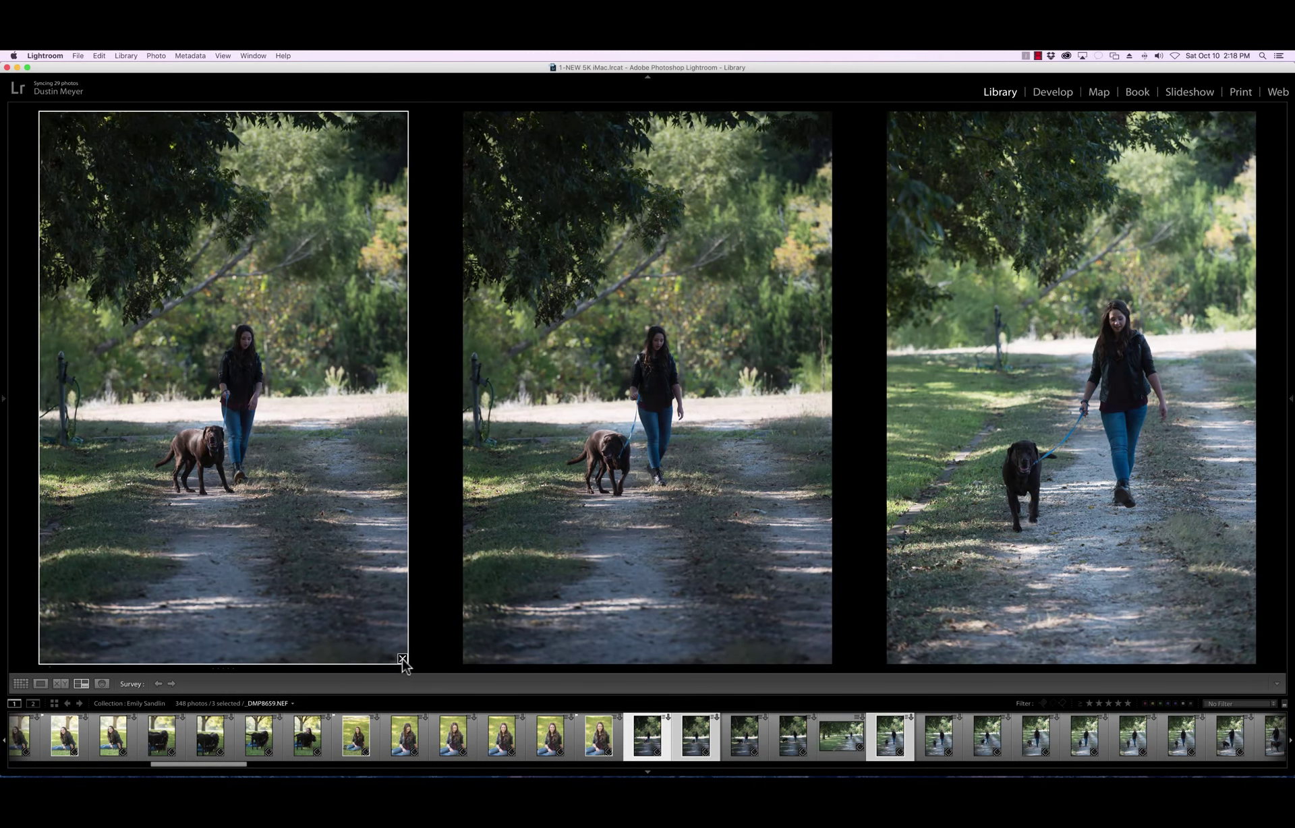
click(402, 659)
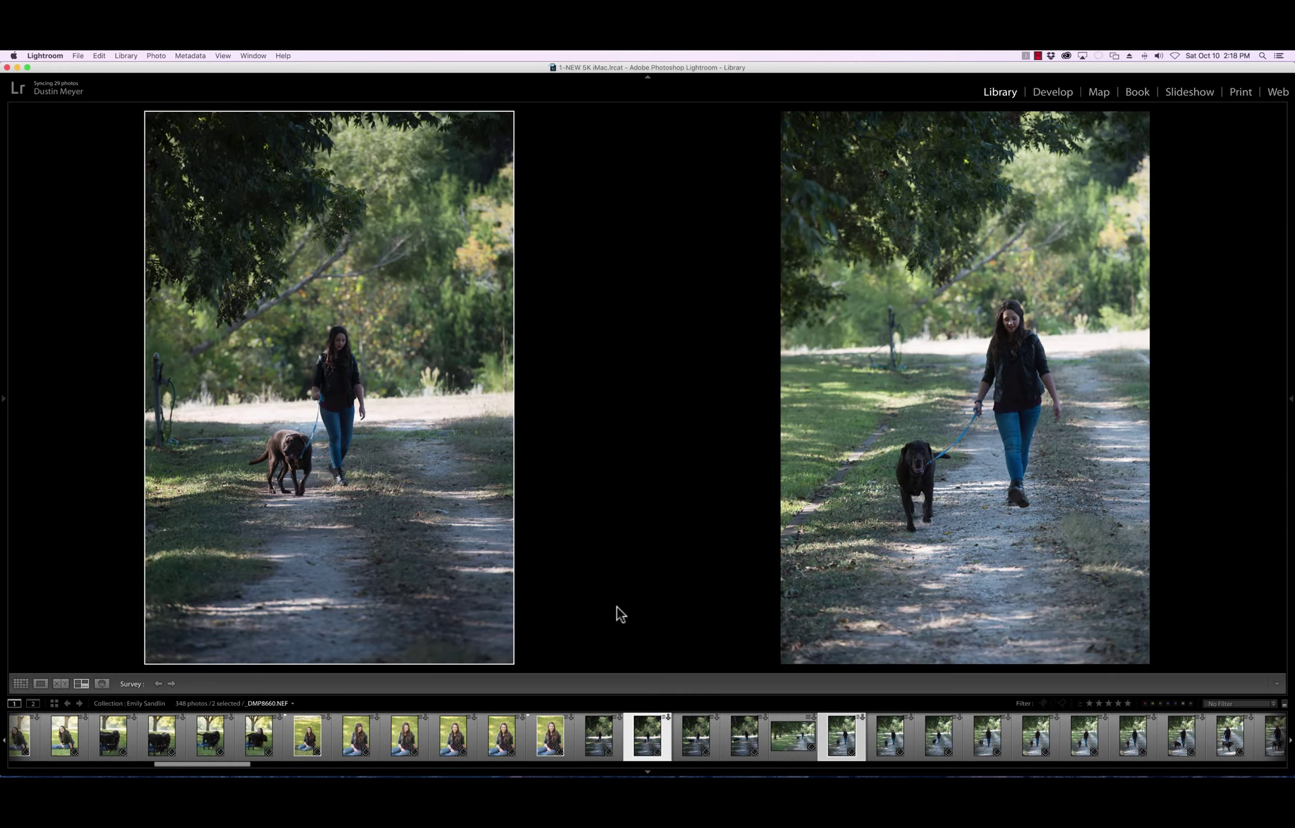
Flag the last walking keeper as a pick, then compare DMP8666 through DMP8675 in Survey view
key(p)
key(g)
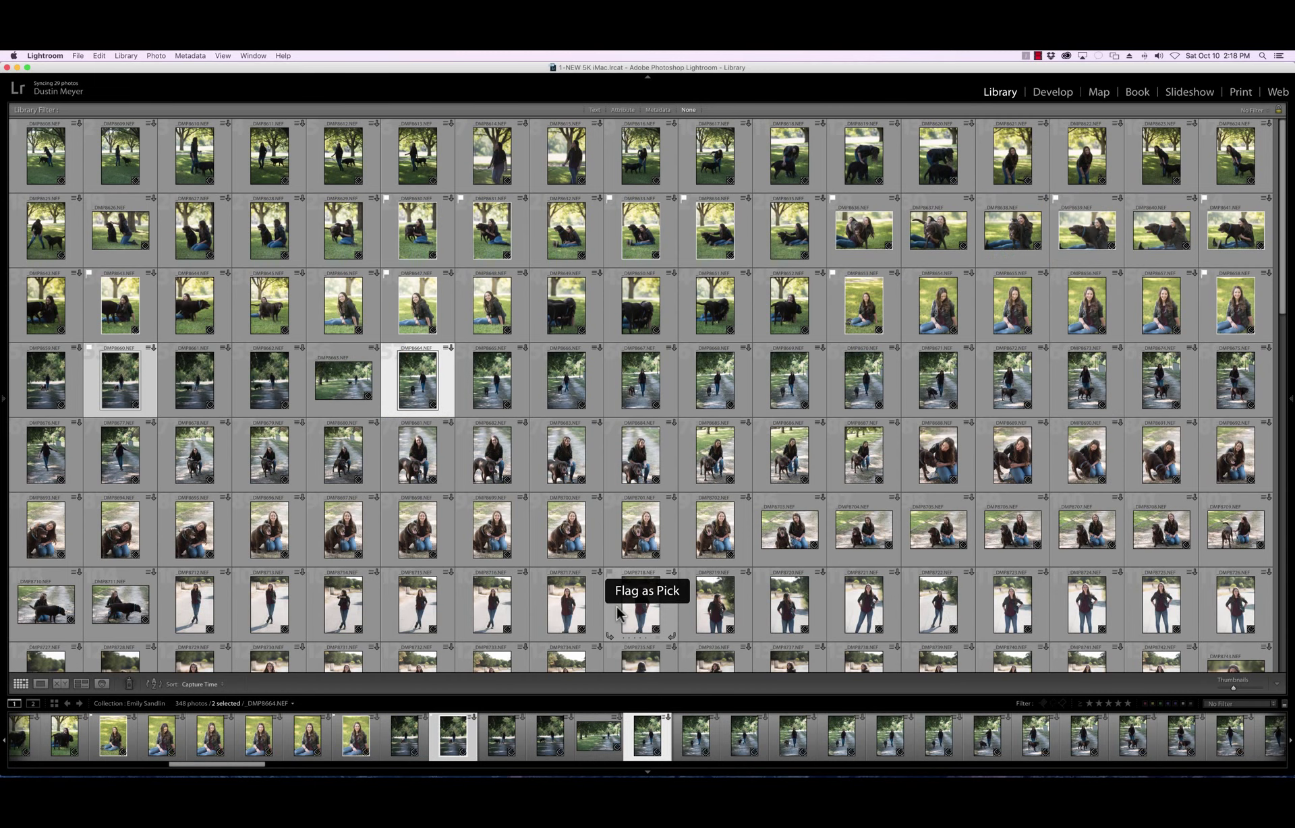
click(505, 394)
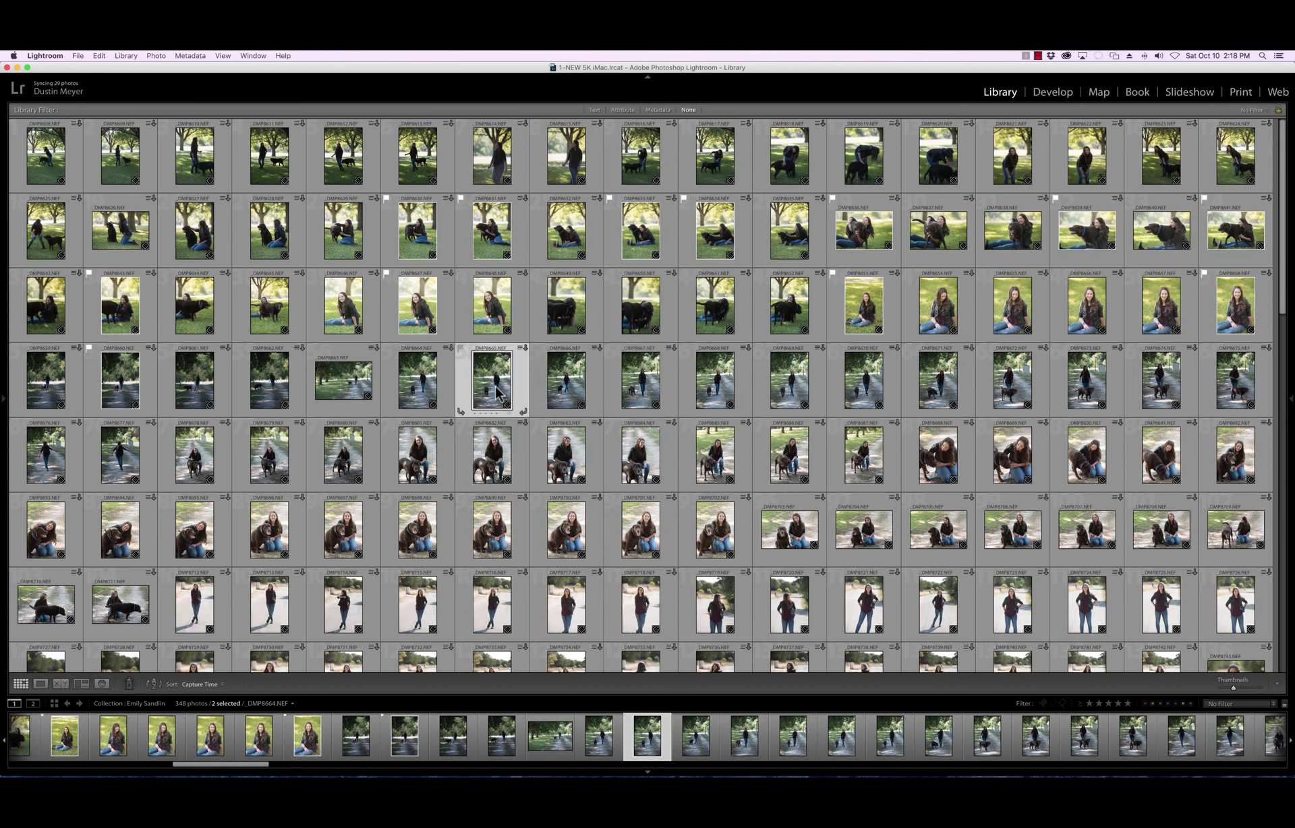
click(573, 386)
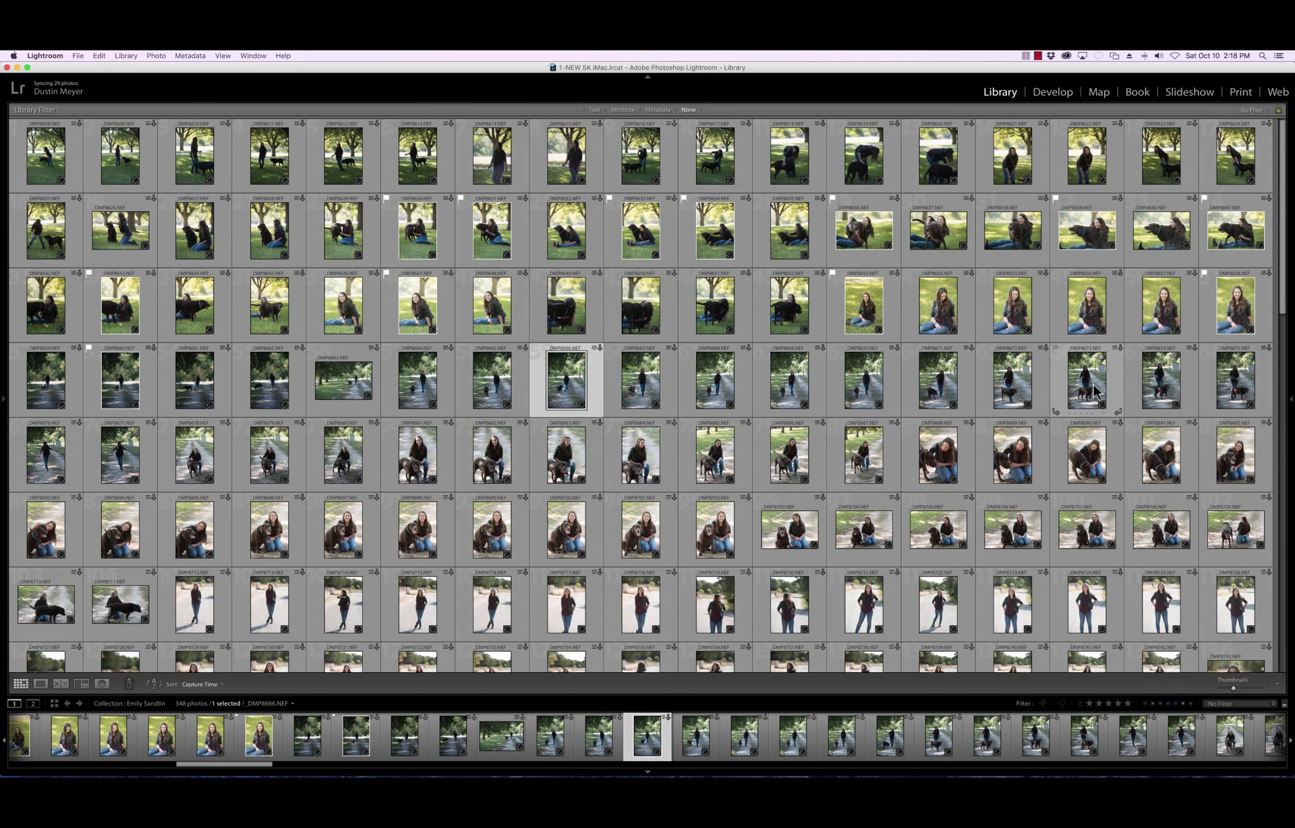
shift+click(1230, 386)
key(n)
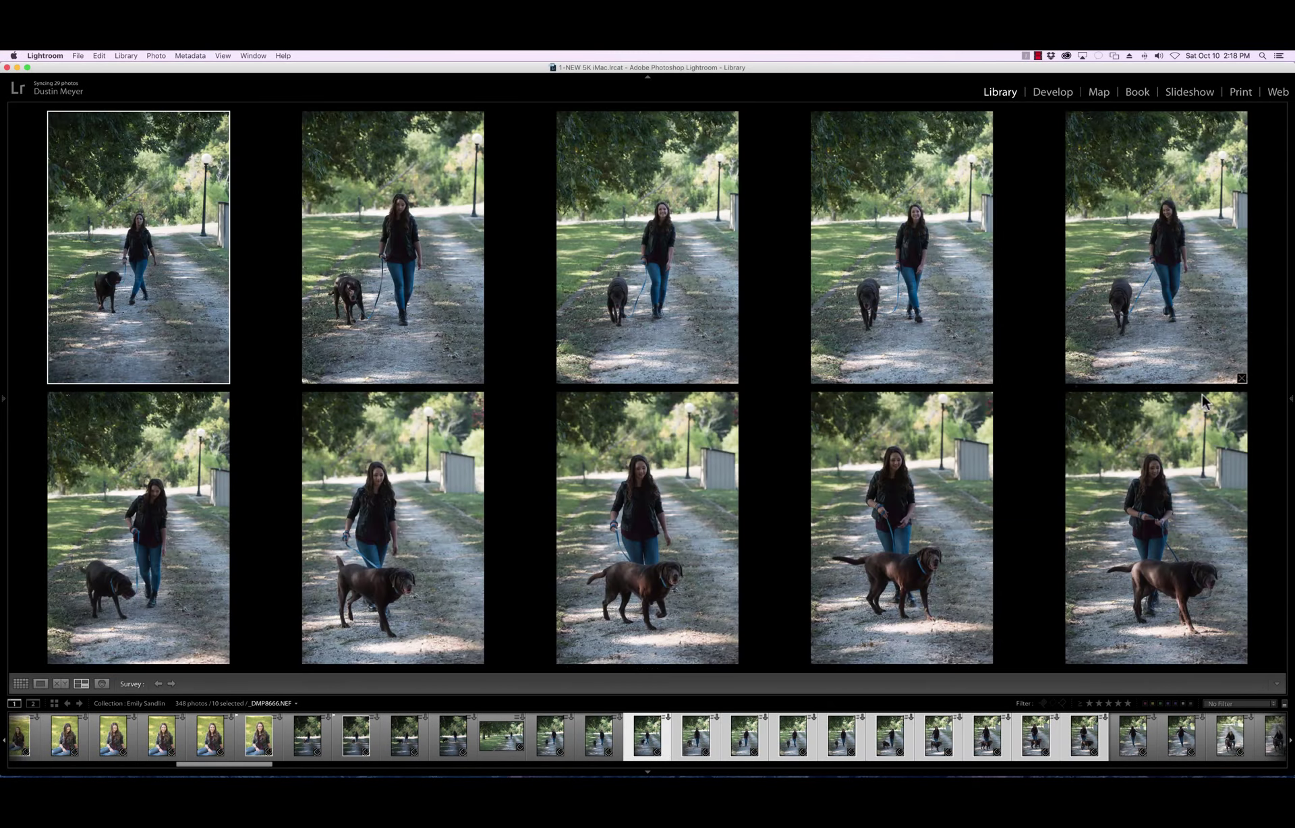
Drop seven dog-walking photos from the comparison, leaving the best three
click(477, 376)
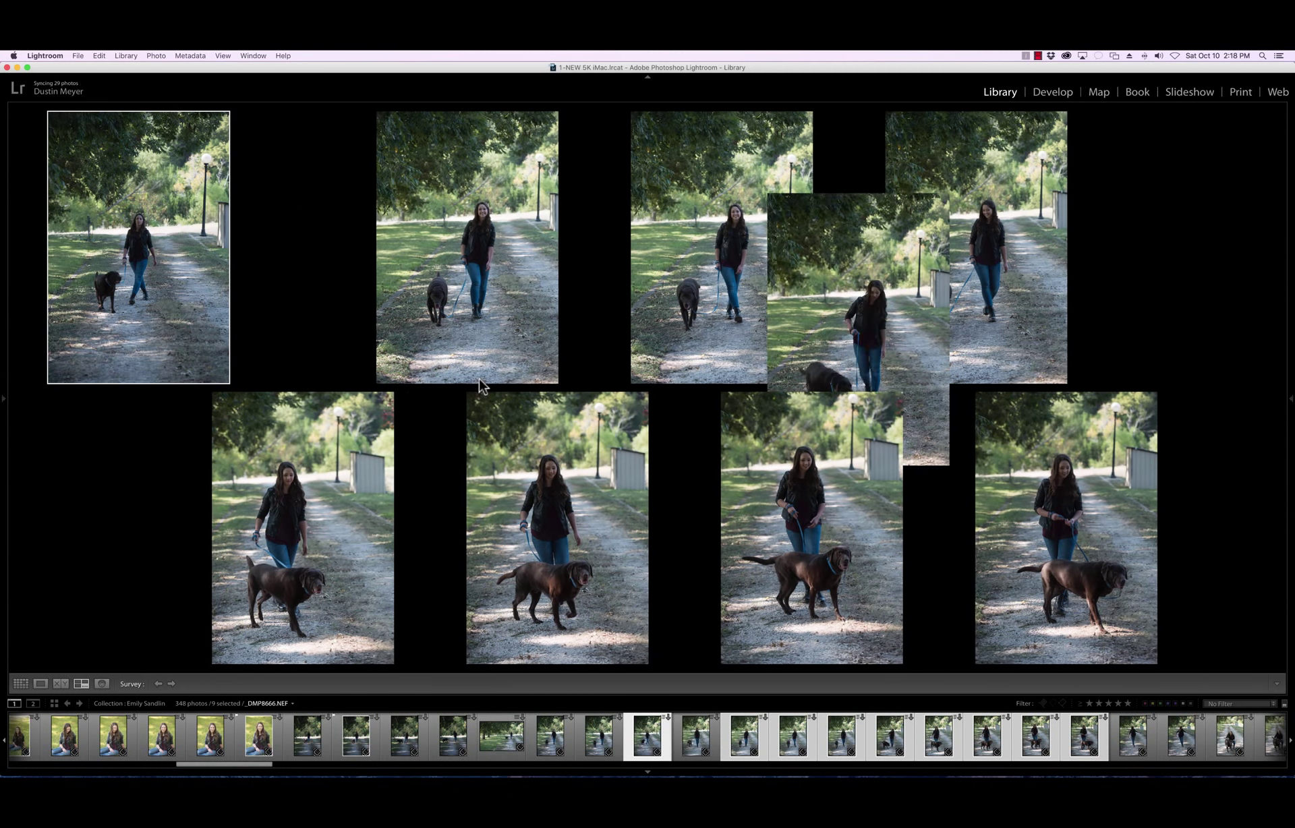
click(223, 377)
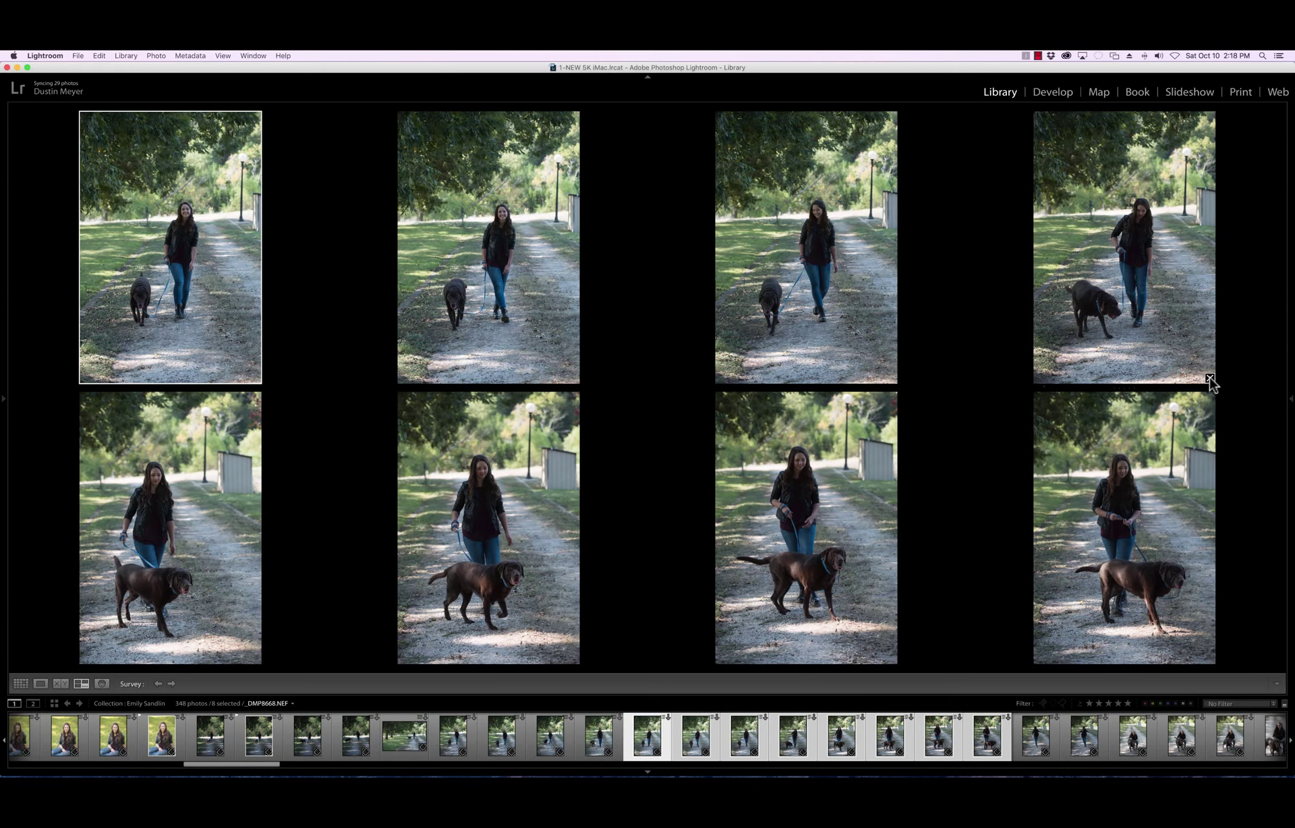
click(1210, 379)
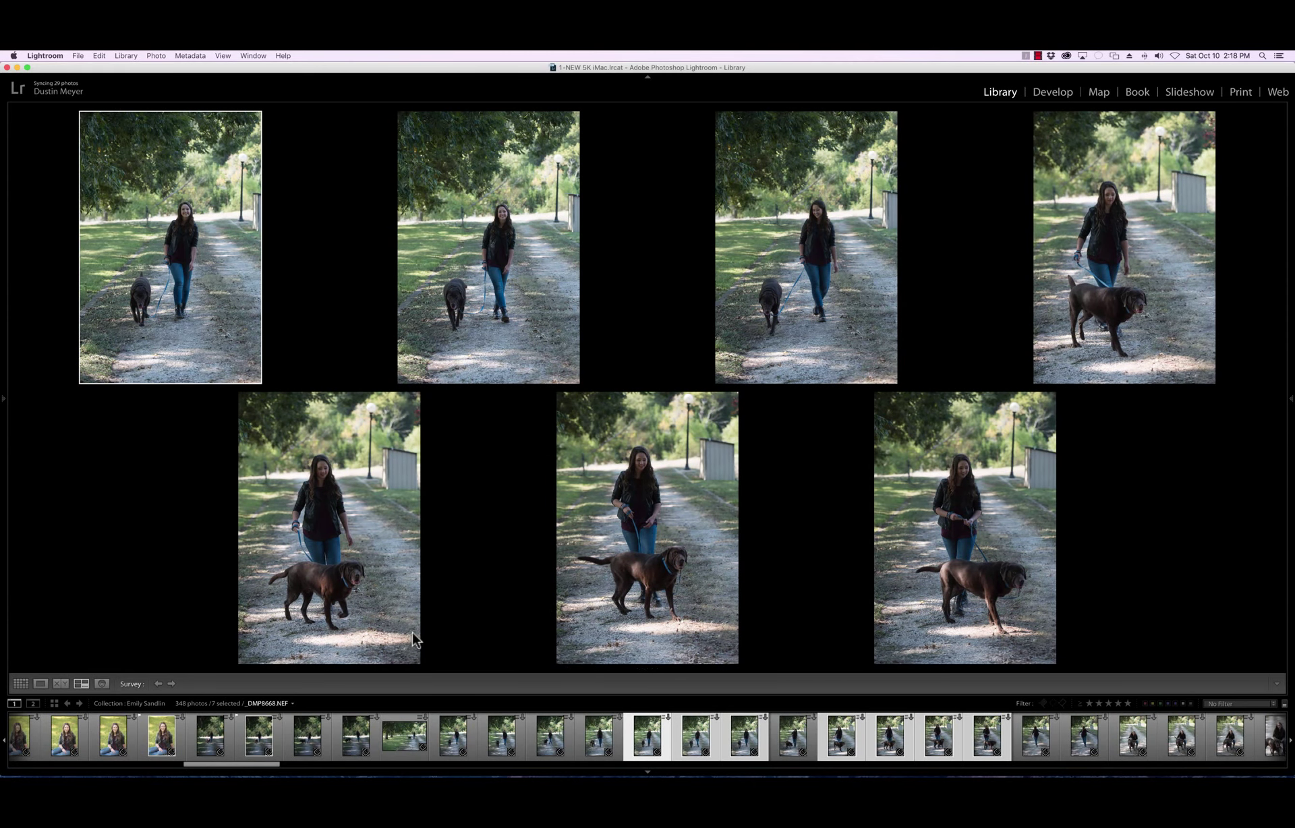
click(413, 658)
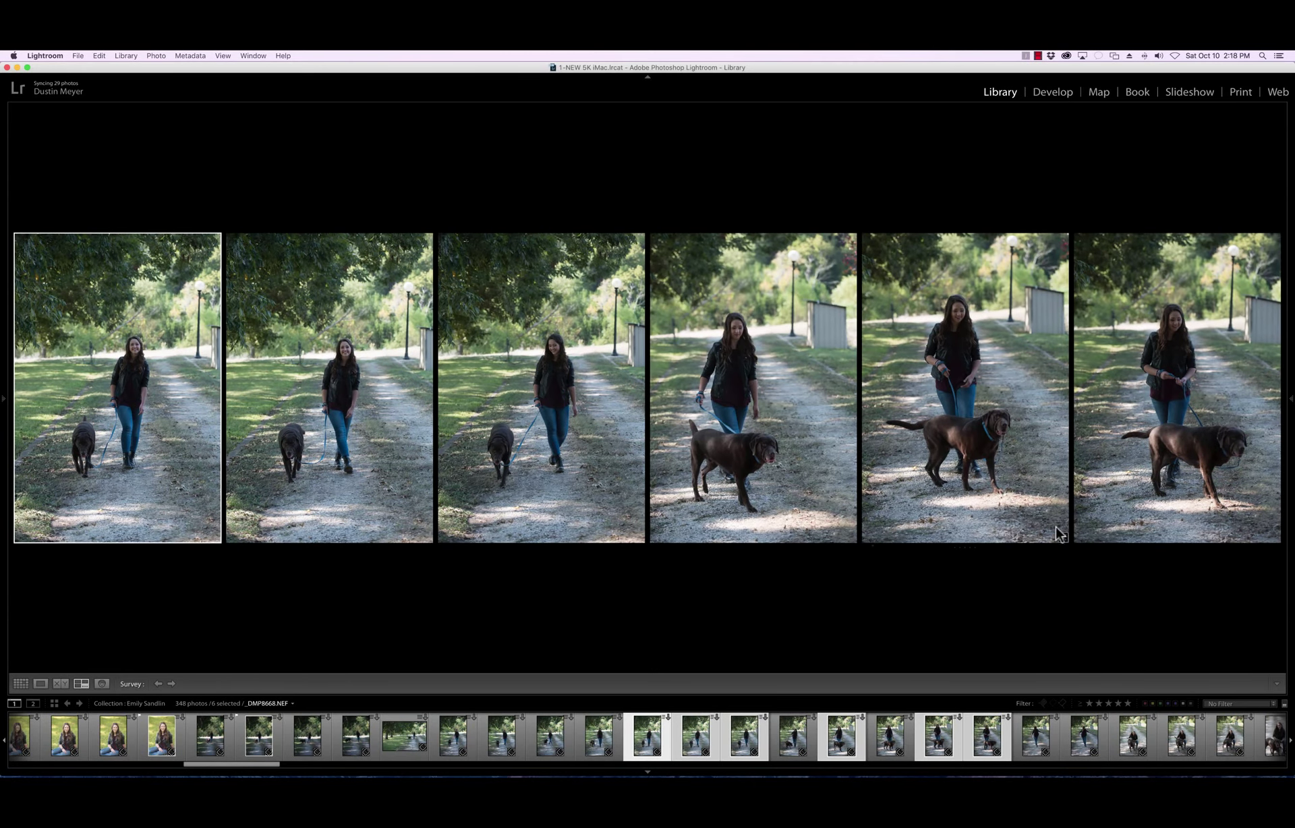
click(1063, 537)
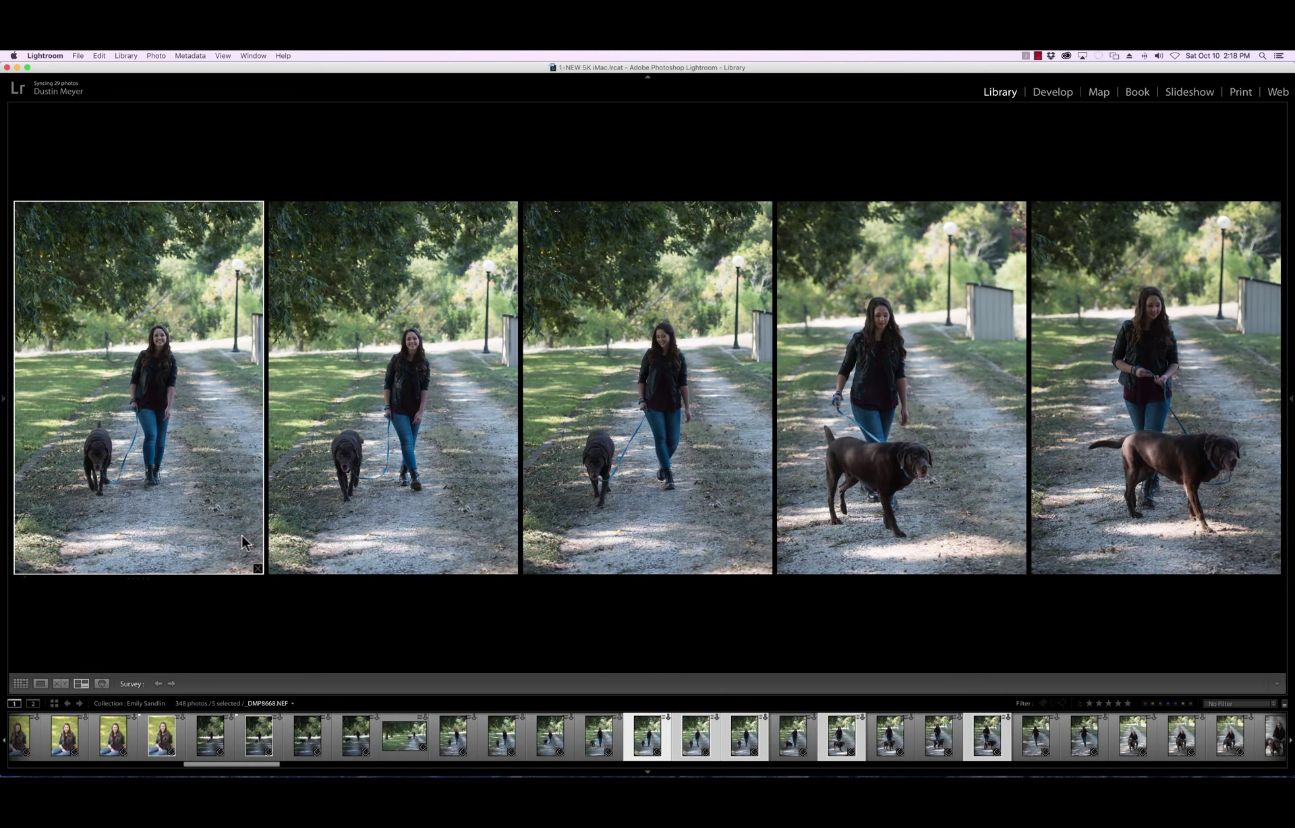
click(512, 567)
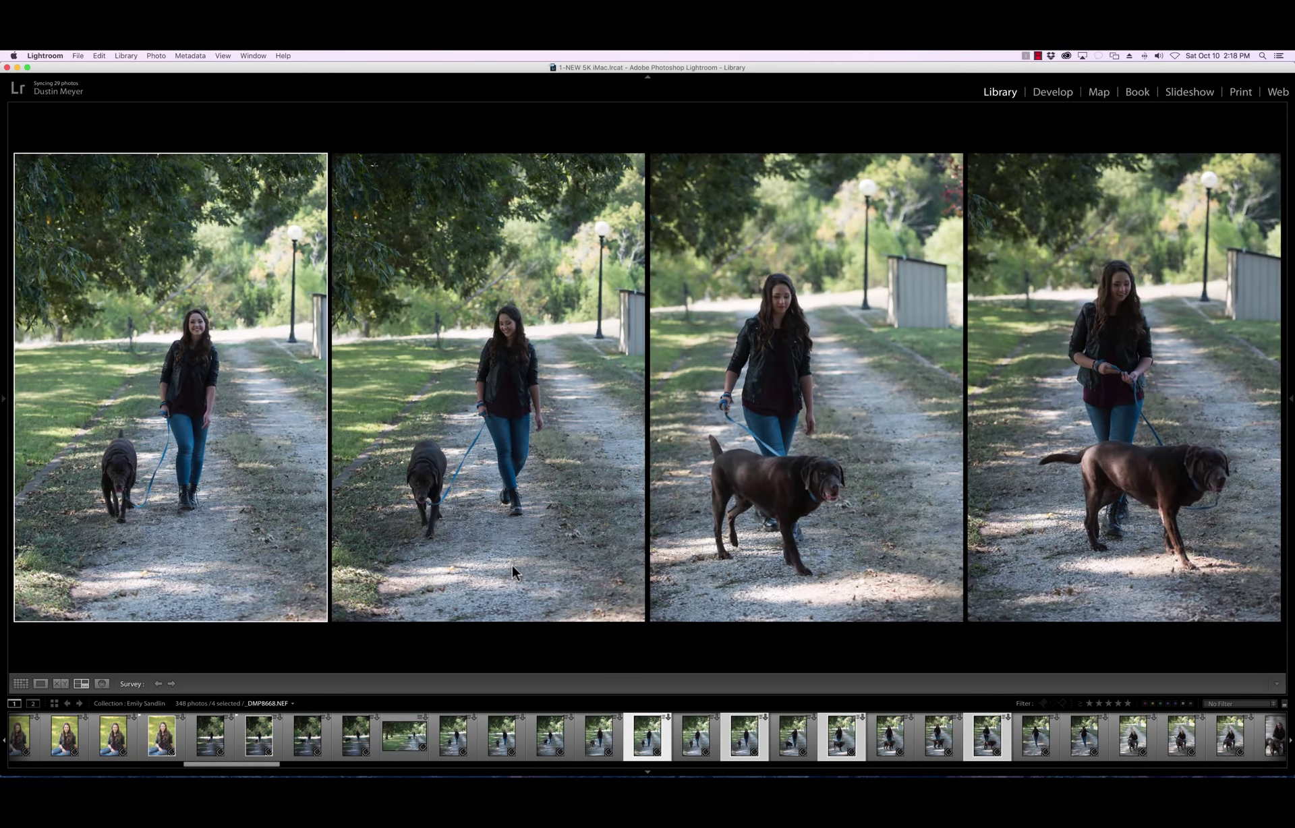
click(956, 616)
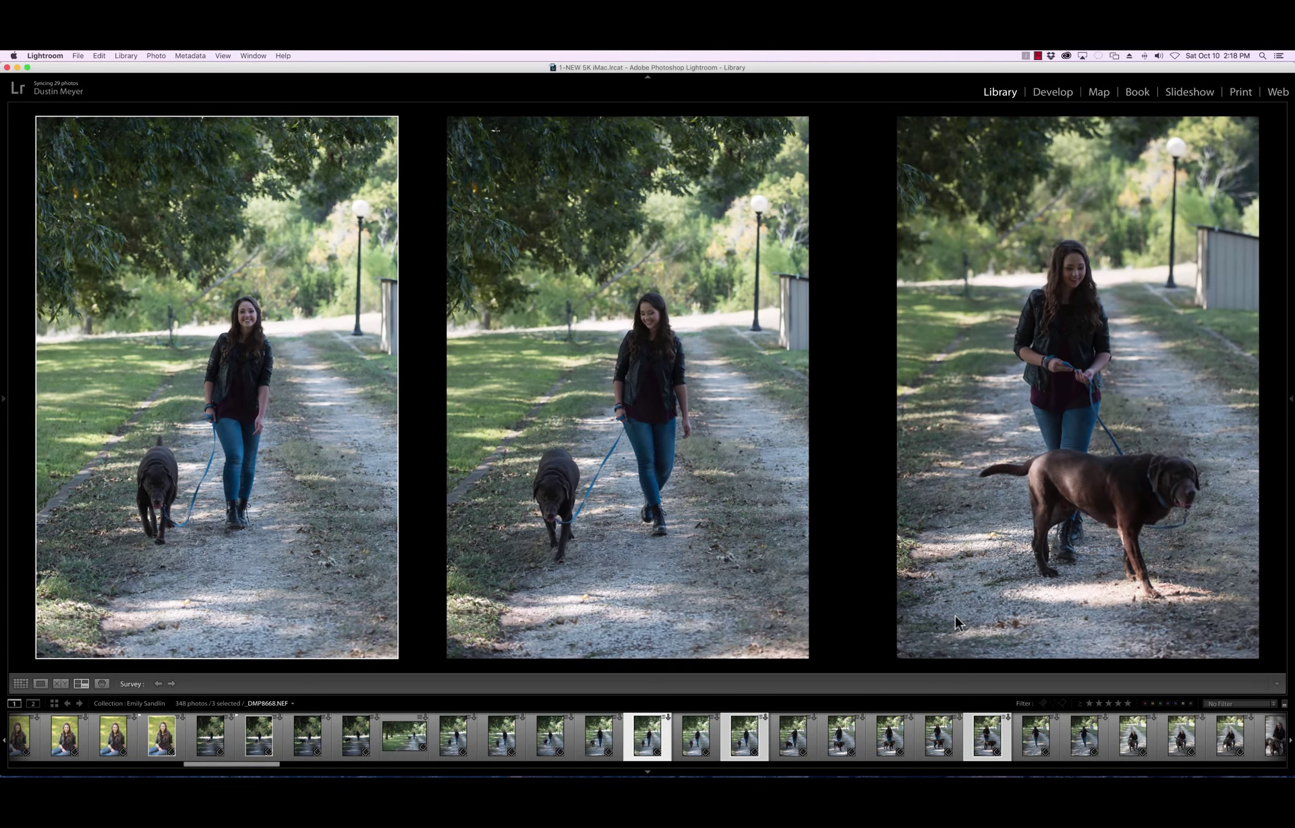
Back in Grid, compare kneeling-with-dog shots DMP8676 through DMP8684 in Survey view
key(g)
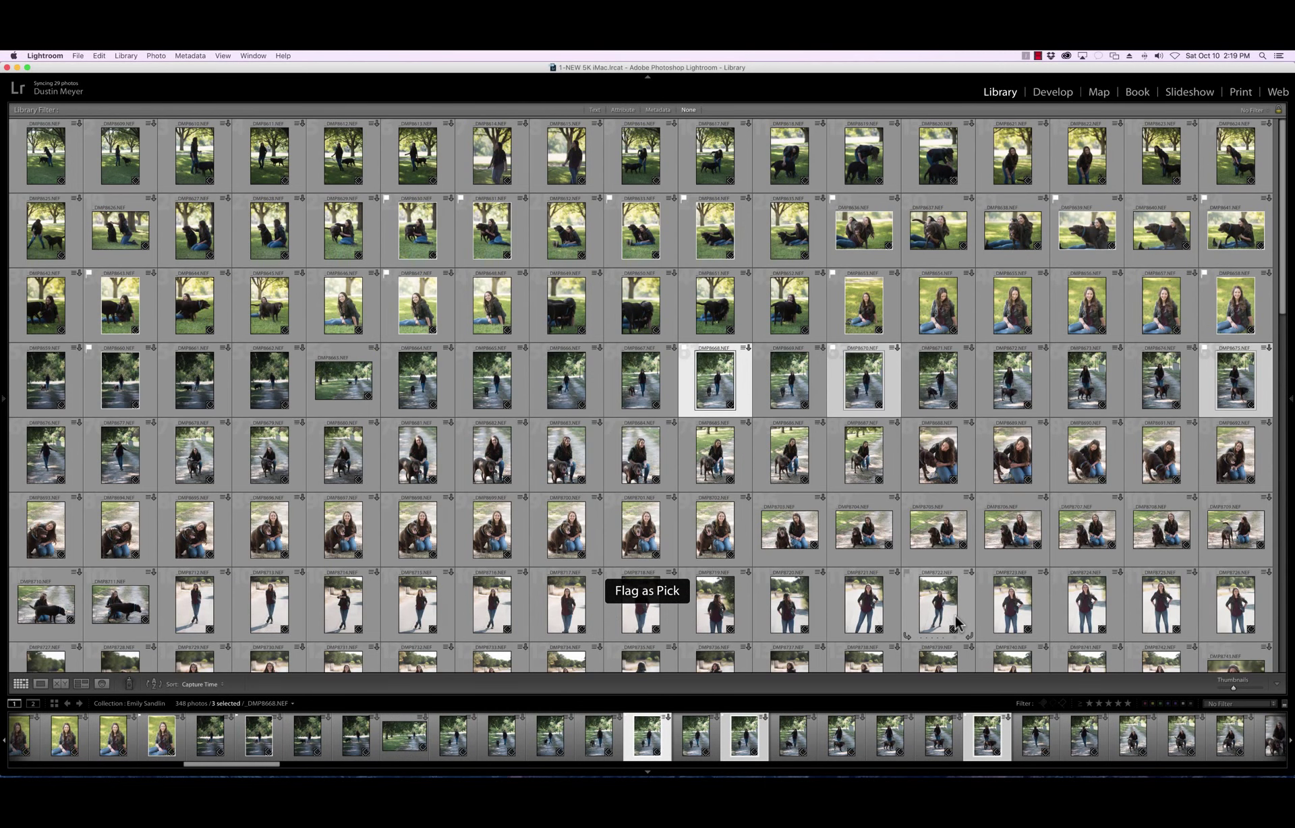
click(47, 465)
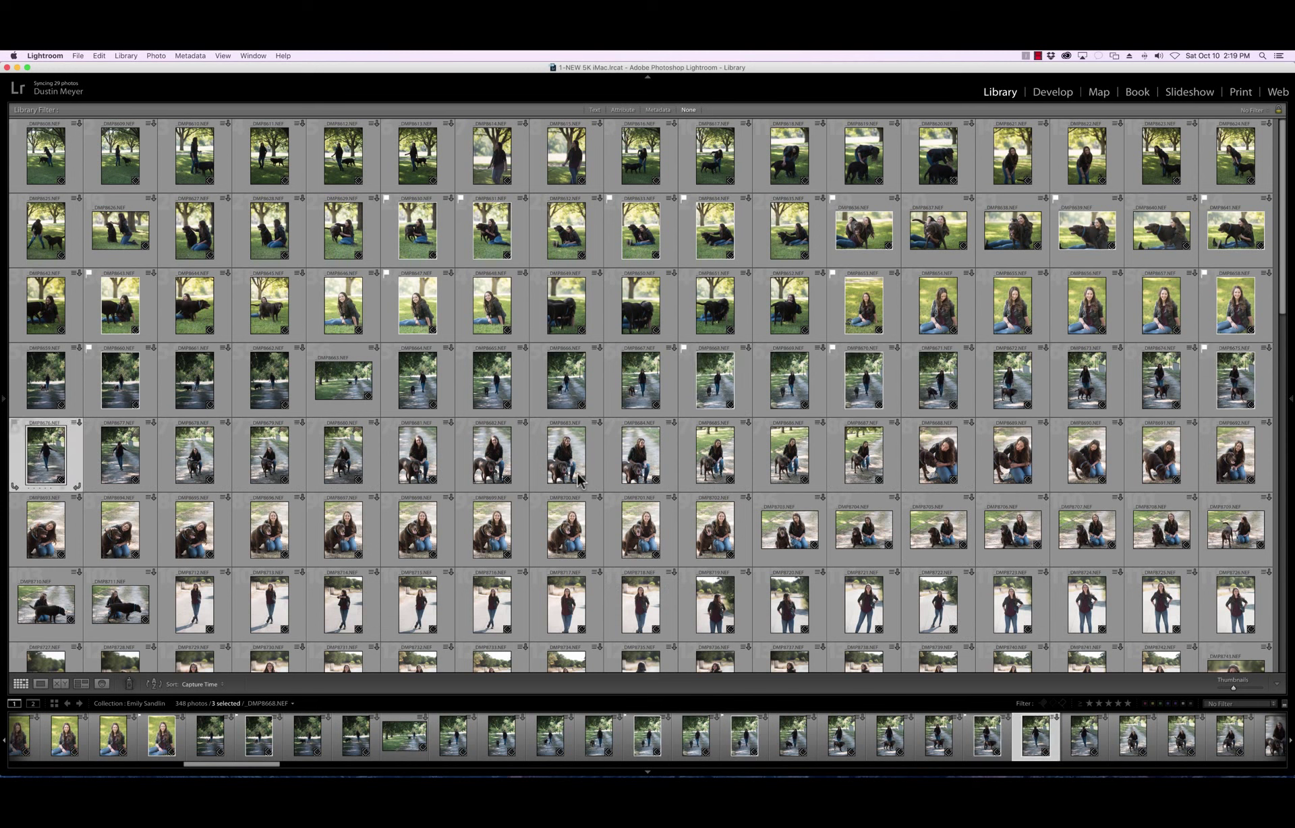
shift+click(644, 464)
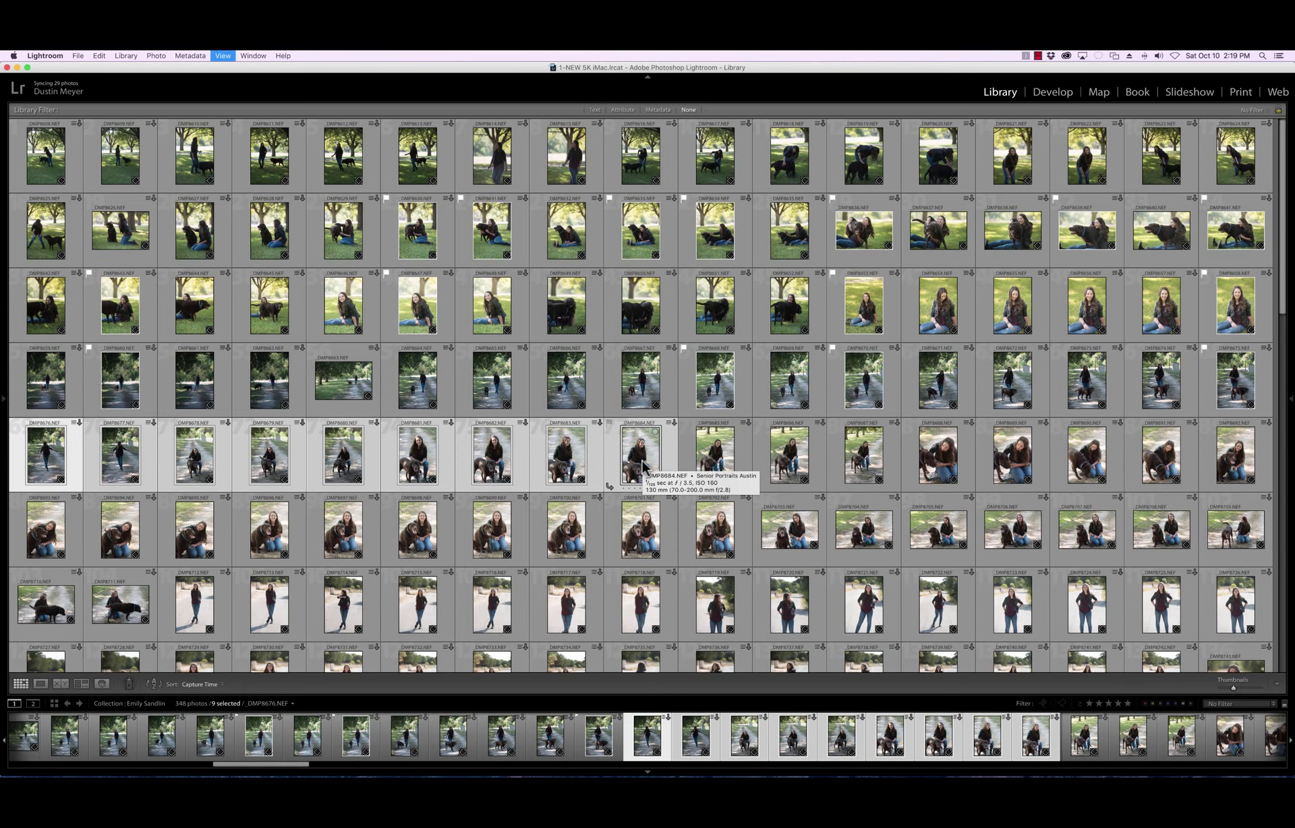
key(n)
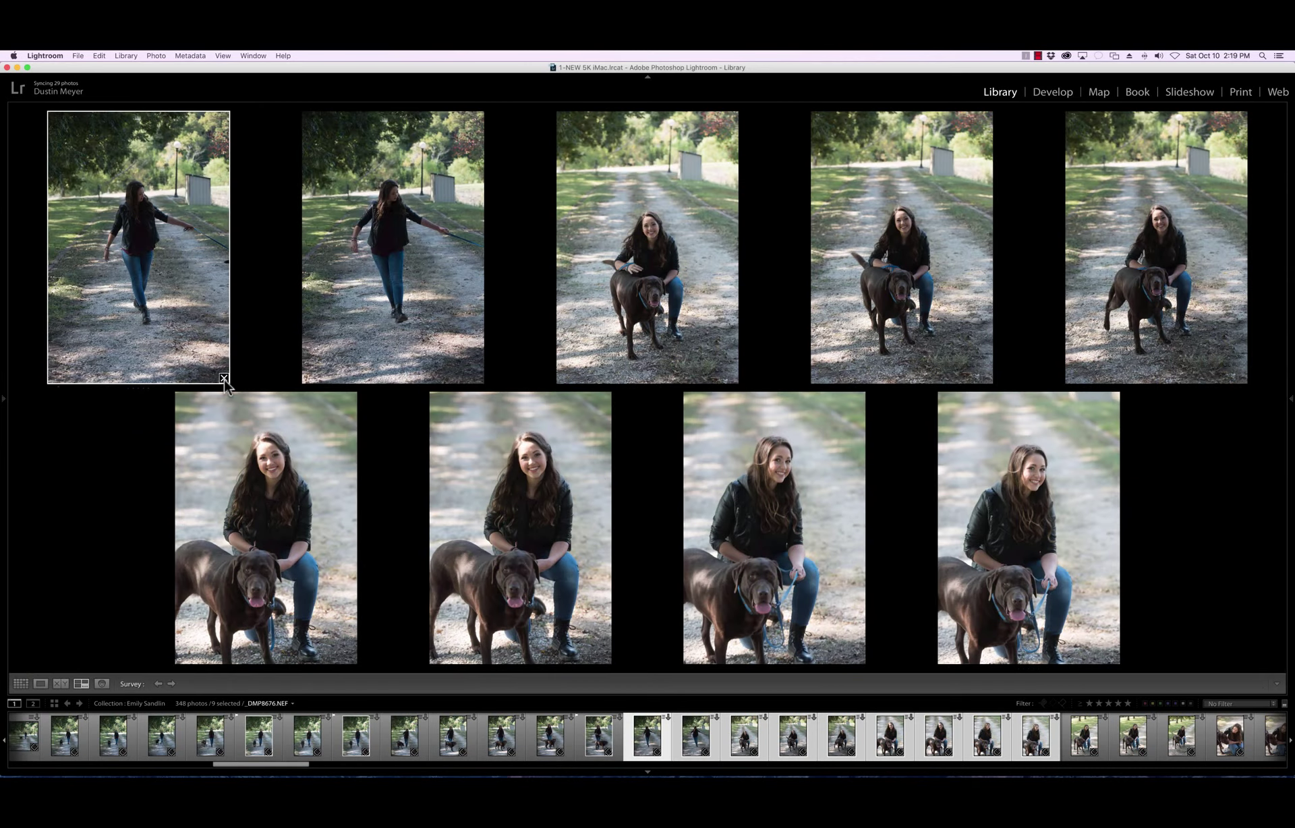
Drop the first three shots from the comparison and make _DMP8684 the active photo
click(225, 379)
click(257, 379)
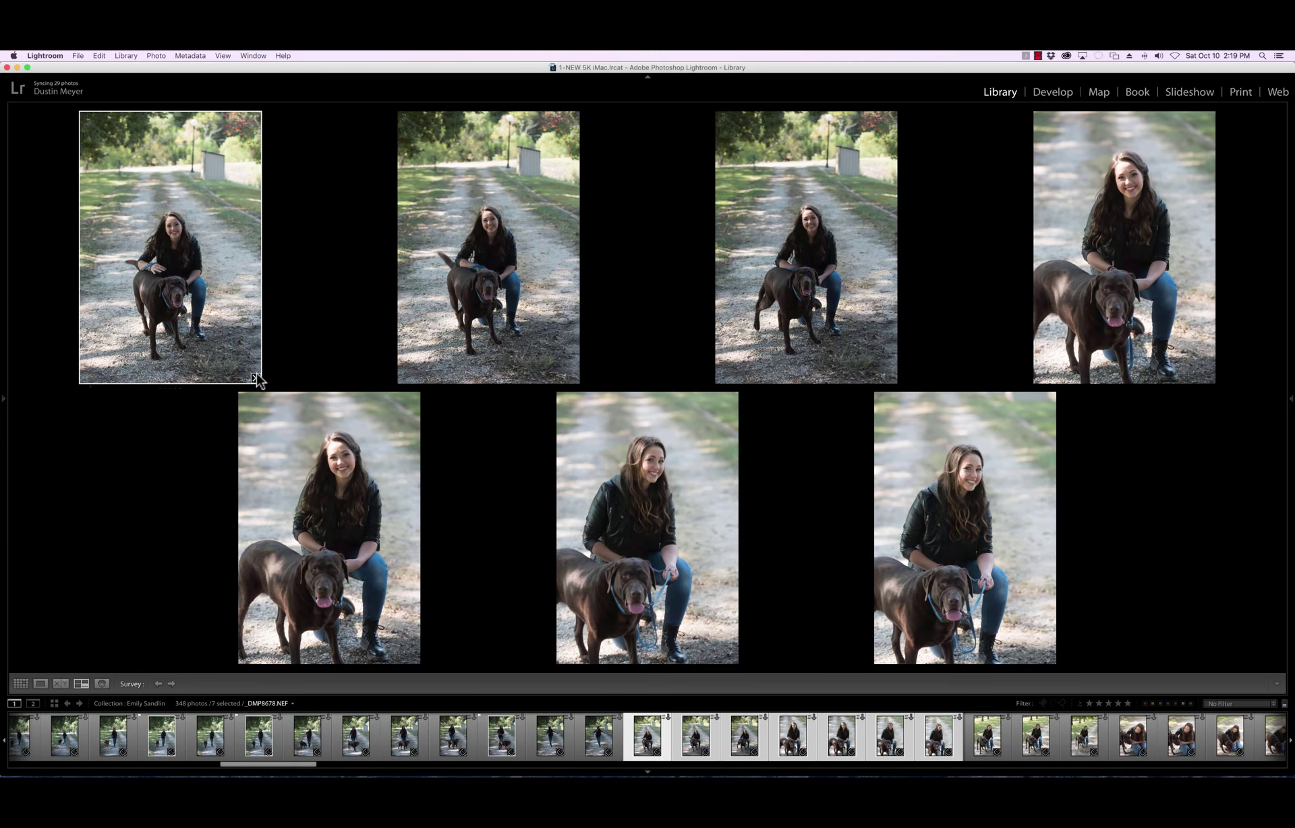
click(257, 379)
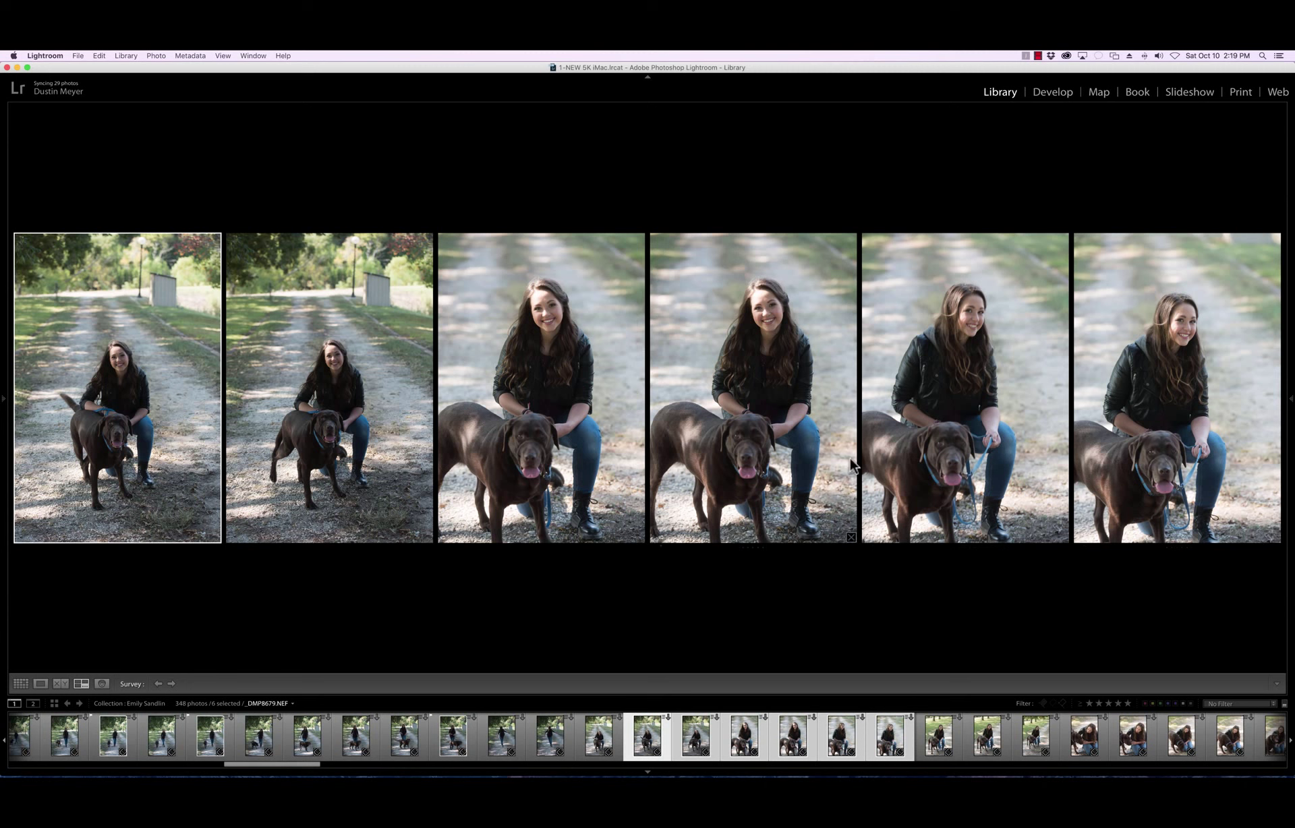
click(1167, 465)
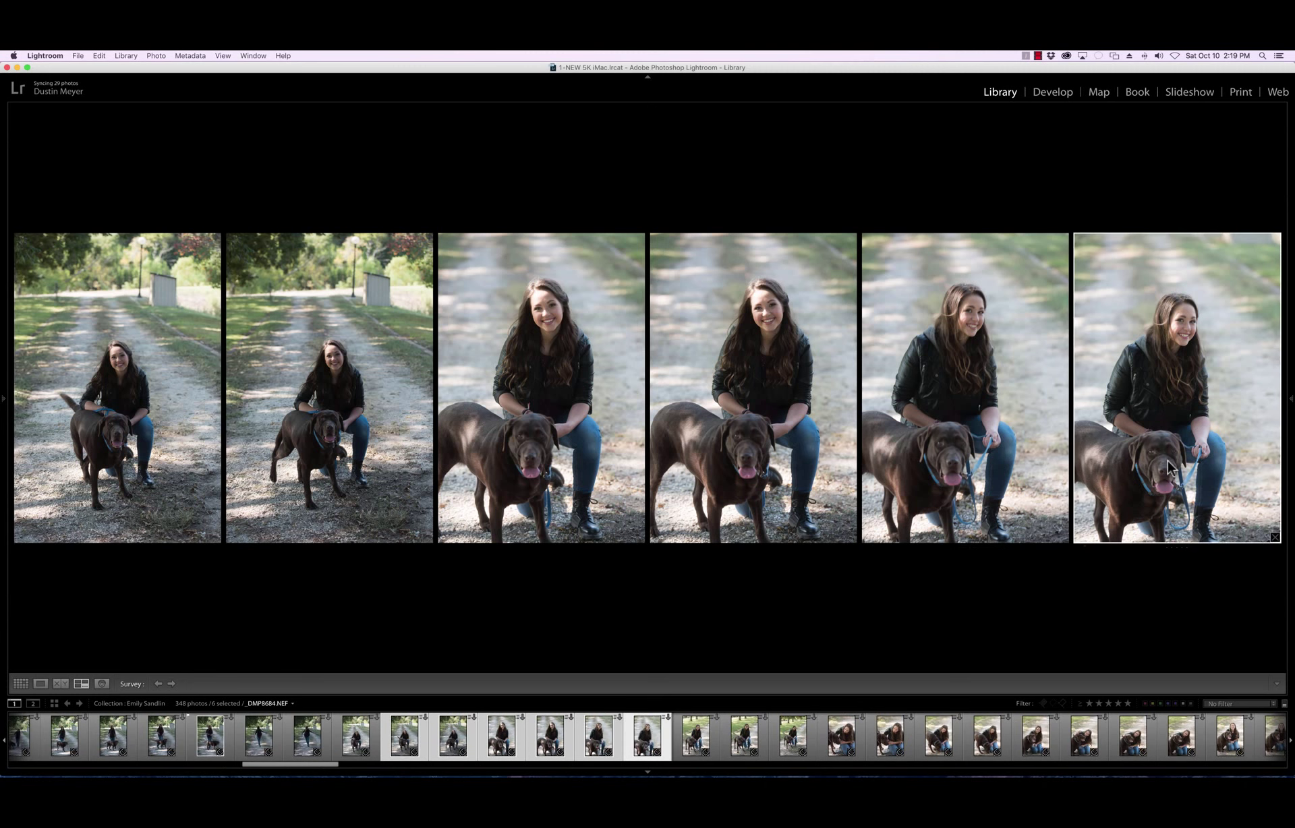
Flag _DMP8684 as a pick, then compare _DMP8685 through _DMP8692 in Survey view
key(p)
key(g)
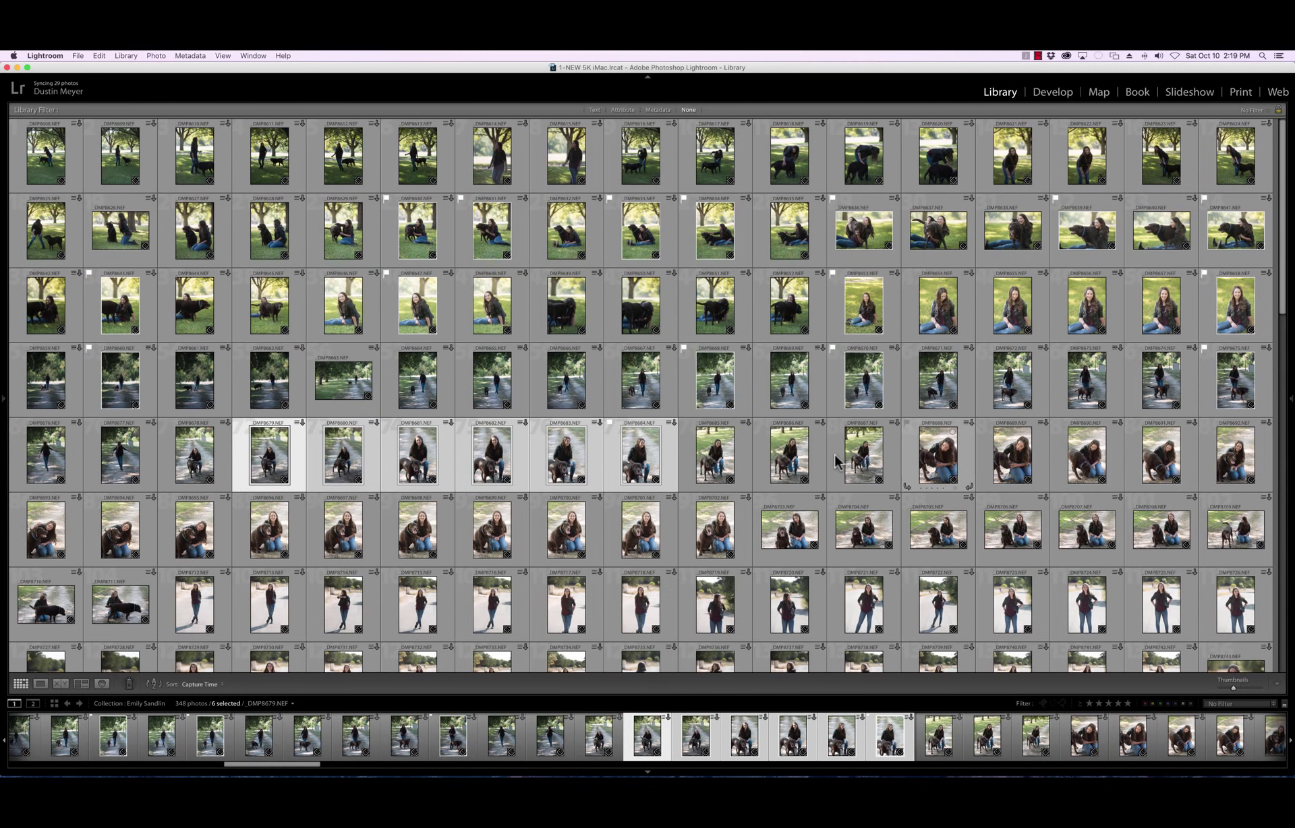
click(725, 462)
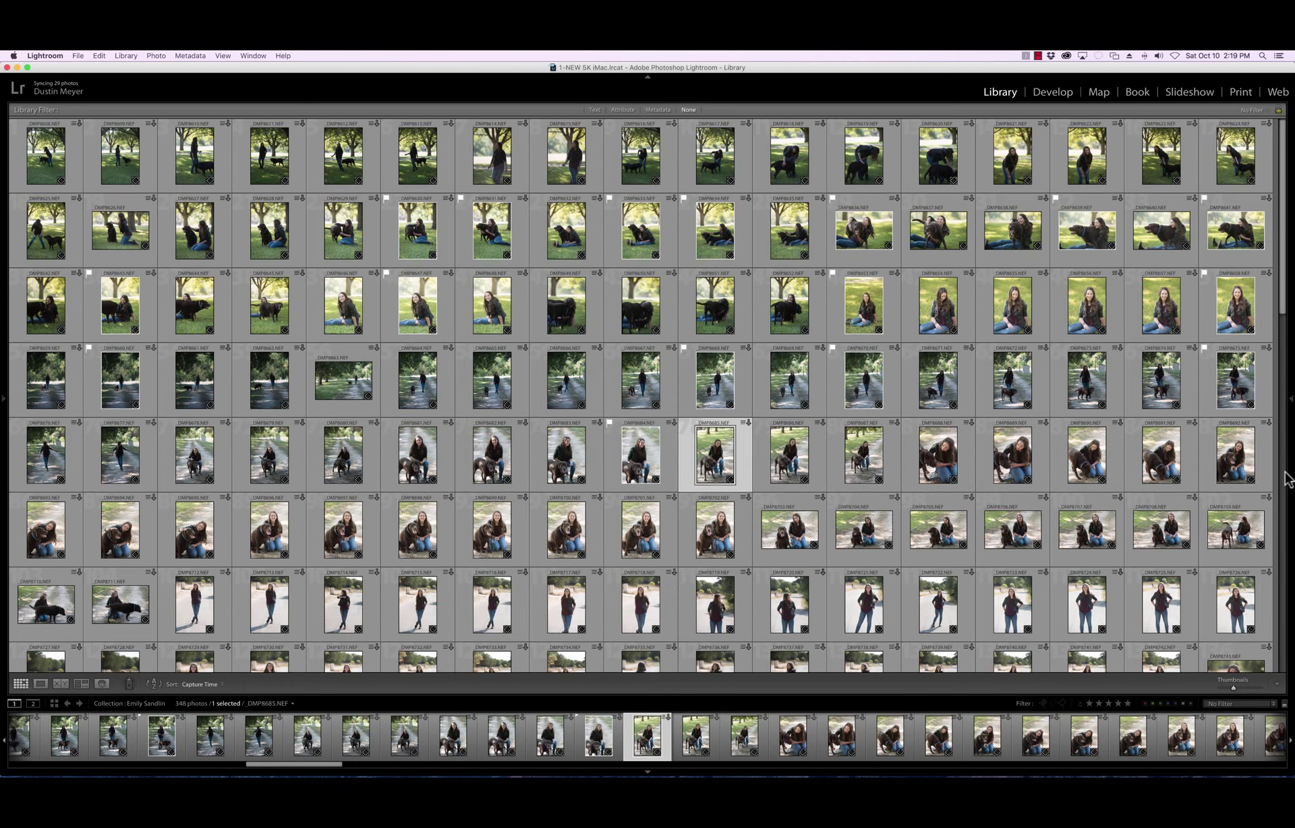
shift+click(1249, 470)
key(n)
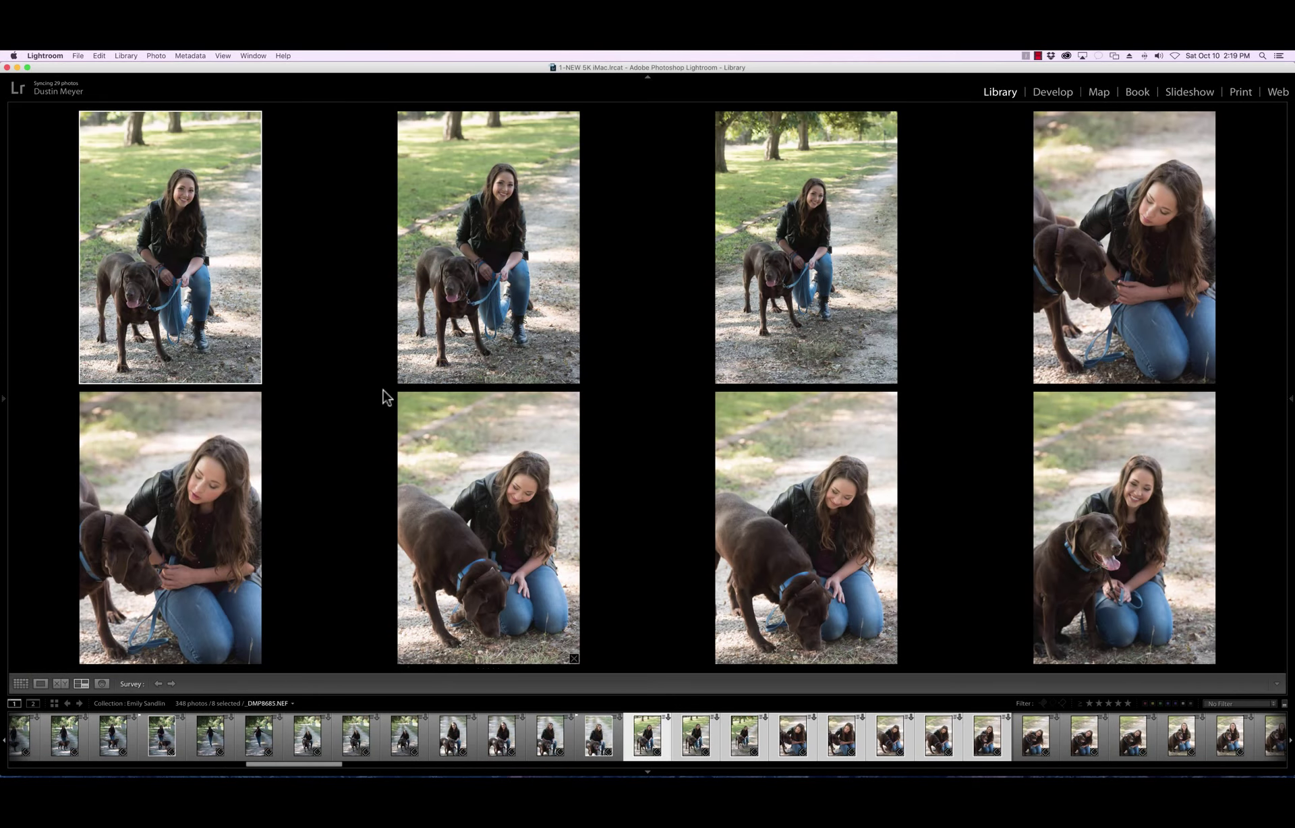
Flag the second, third and seventh shots as picks and unflag the eighth
click(547, 353)
key(p)
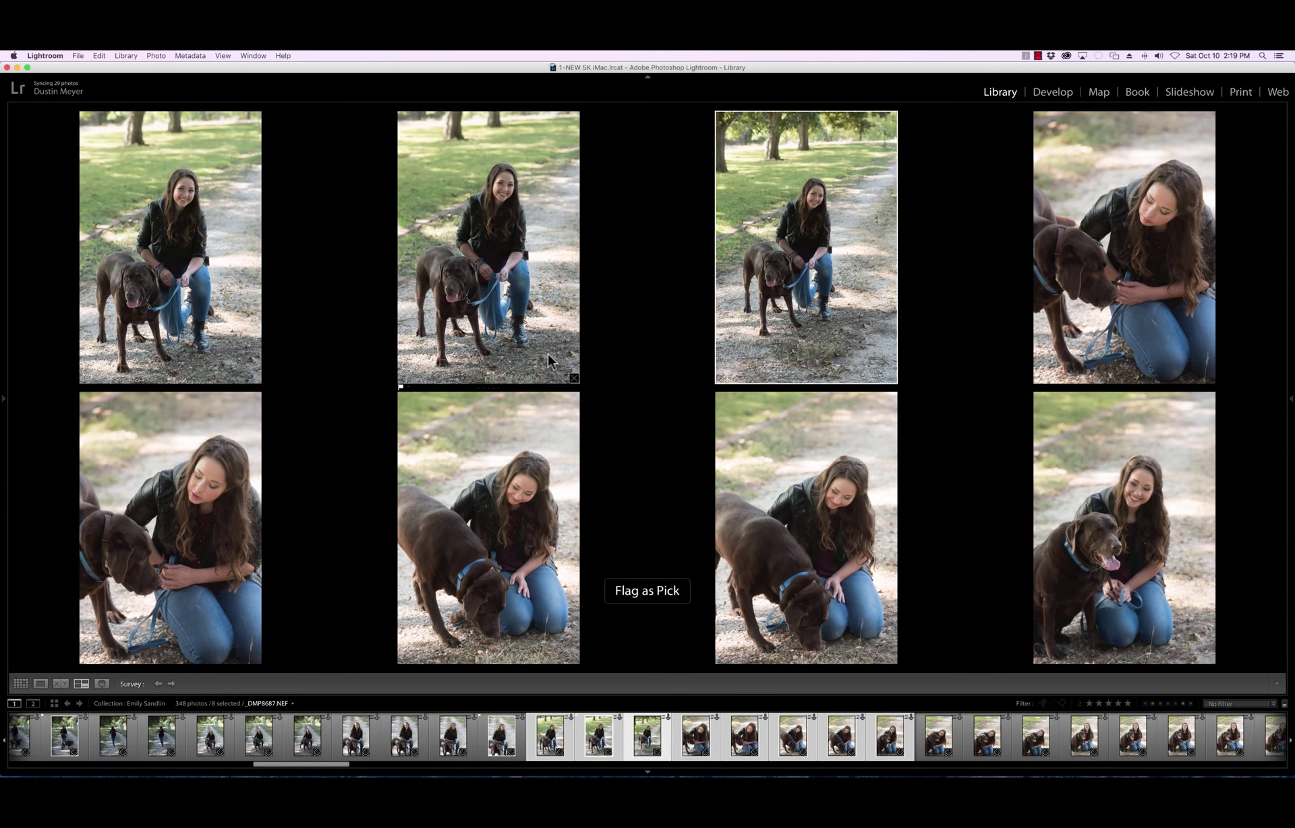
key(p)
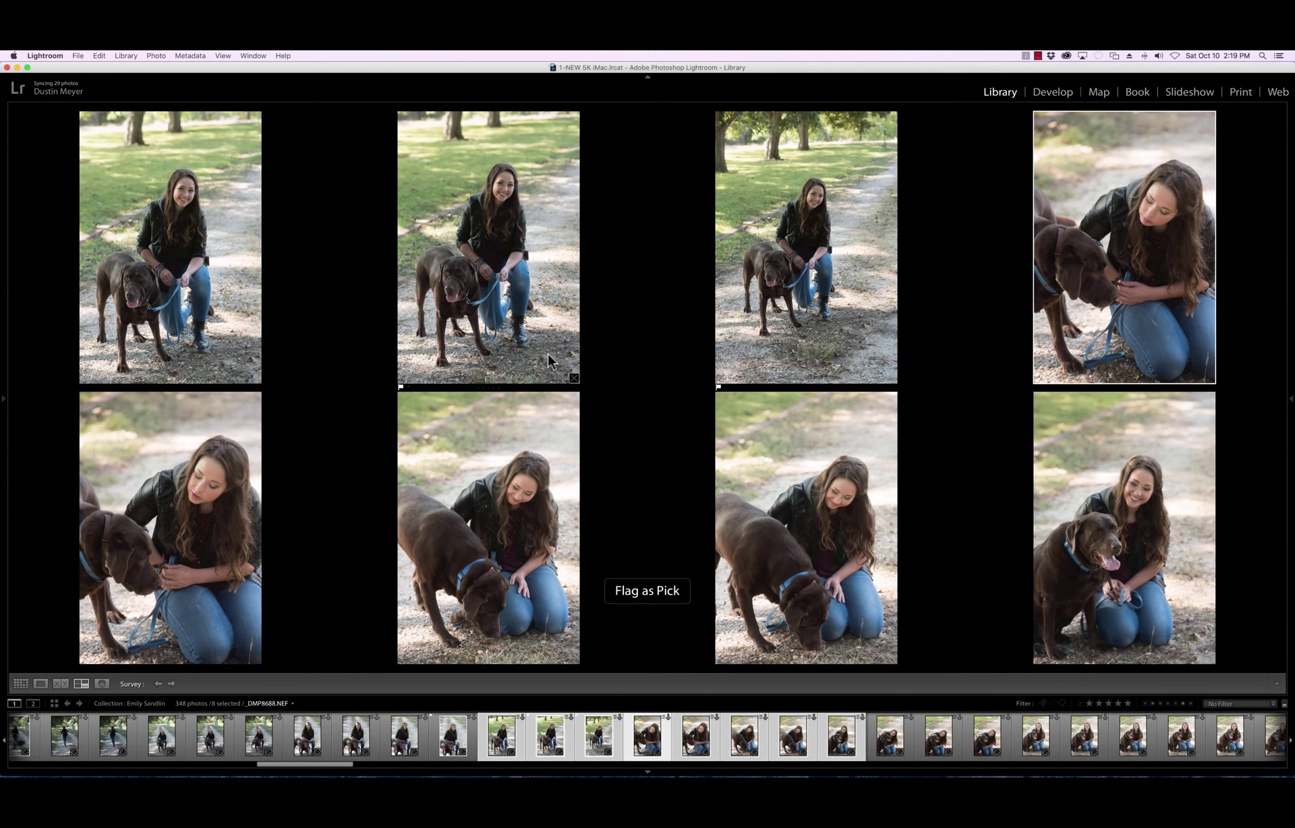
key(Right)
key(Right)
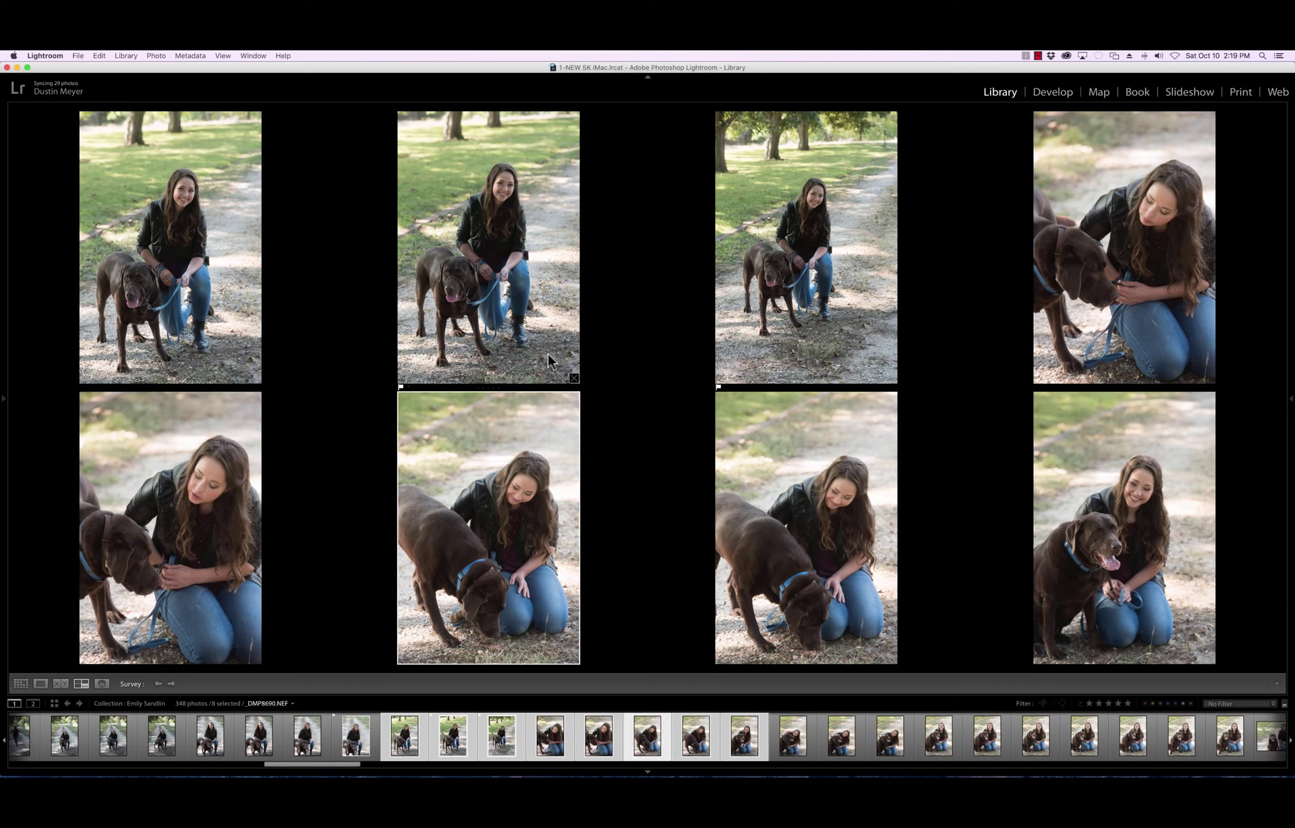
key(Right)
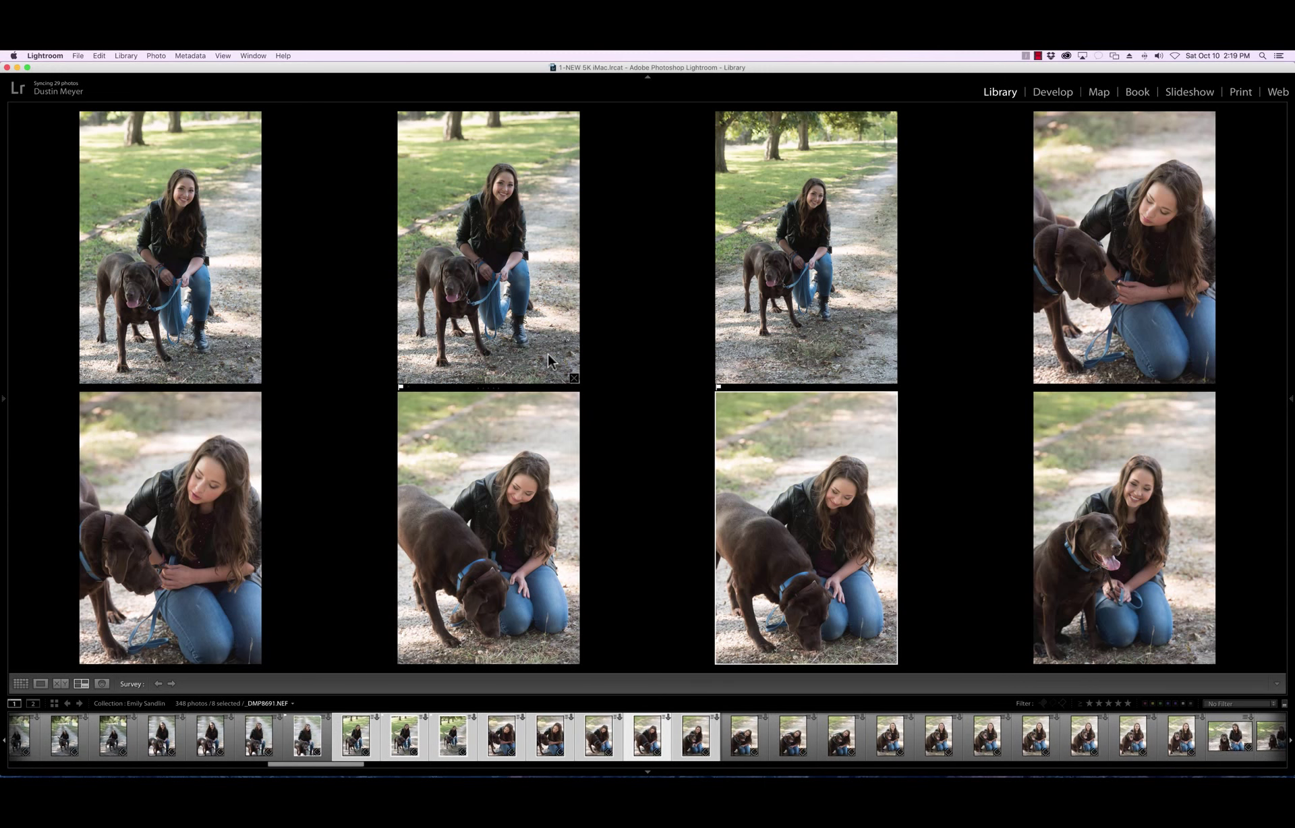
key(p)
key(Right)
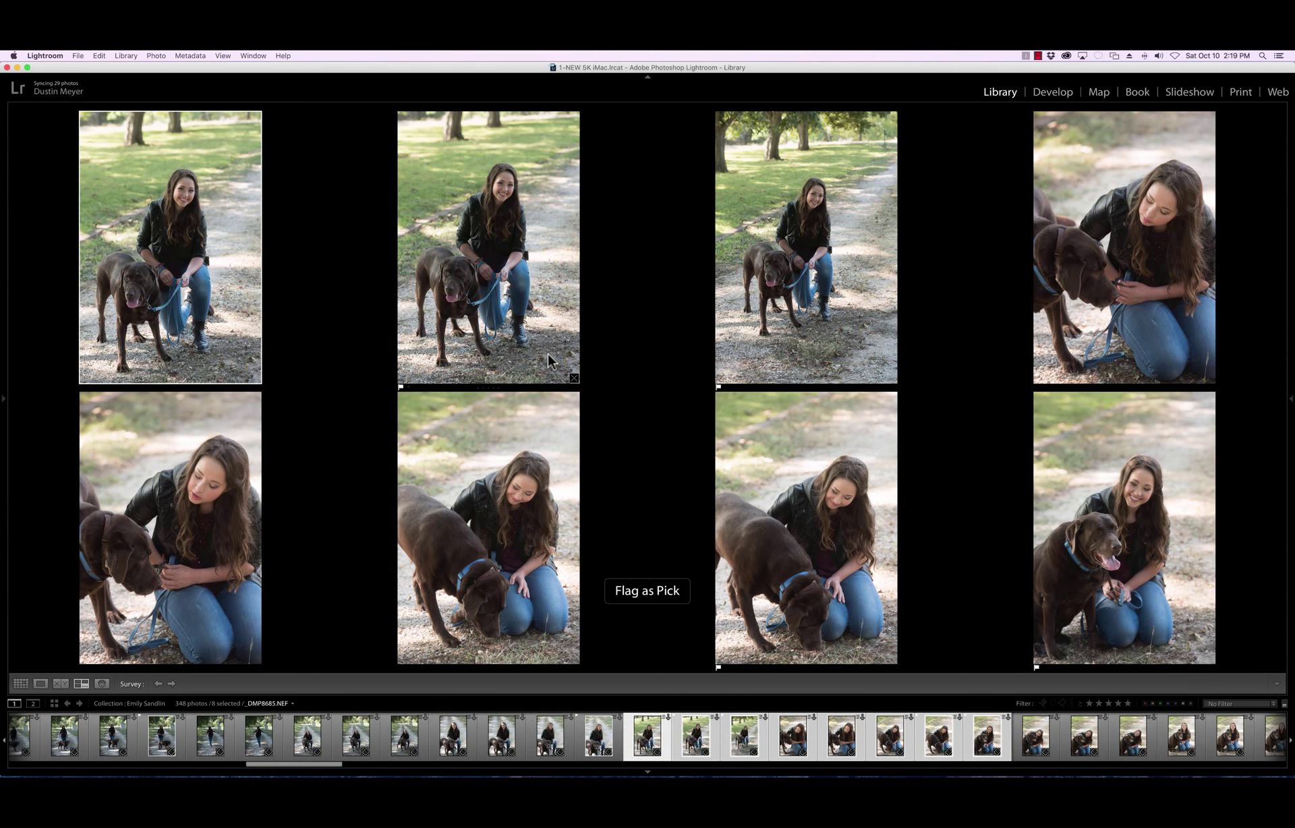
key(Left)
key(u)
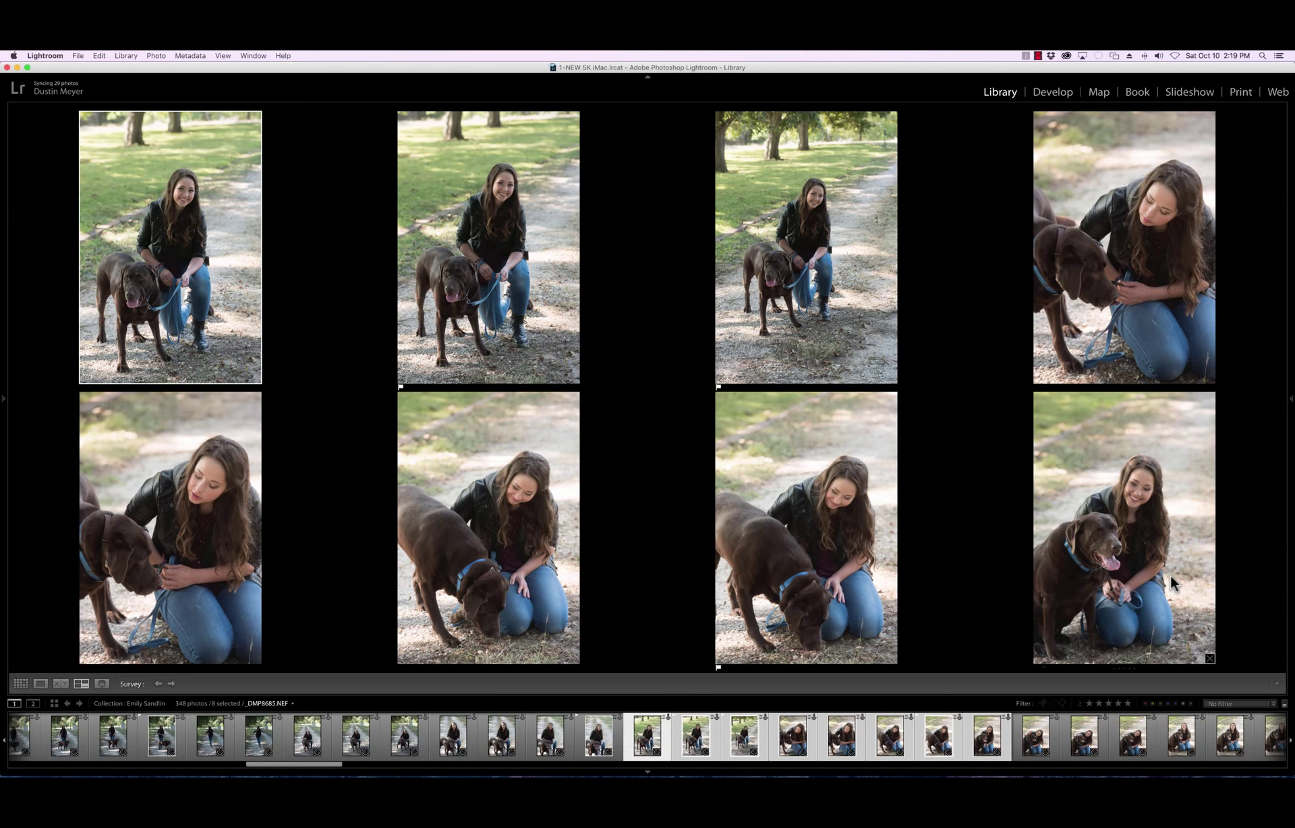
Back in Grid, select DMP8693 through DMP8701, then clear the selection with Cmd+D
key(g)
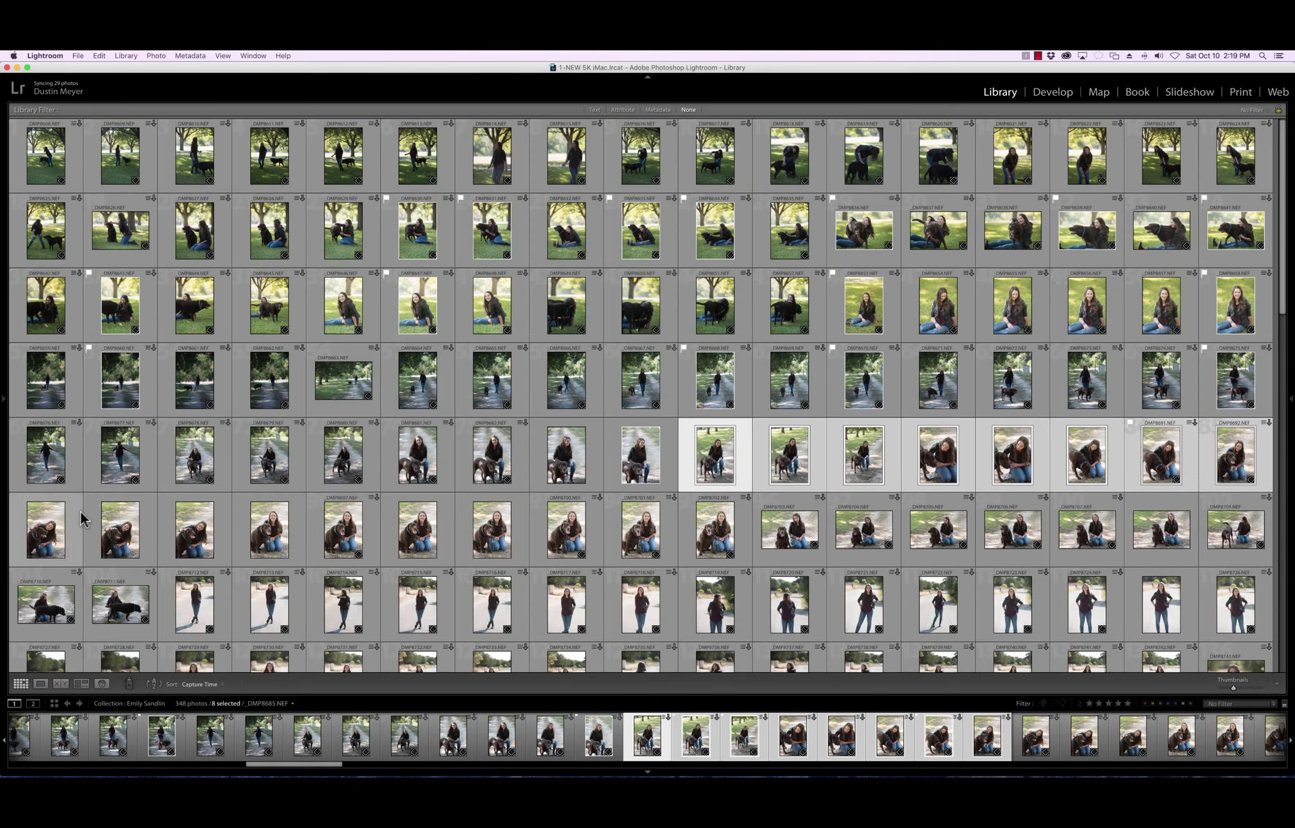
click(50, 529)
shift+click(621, 535)
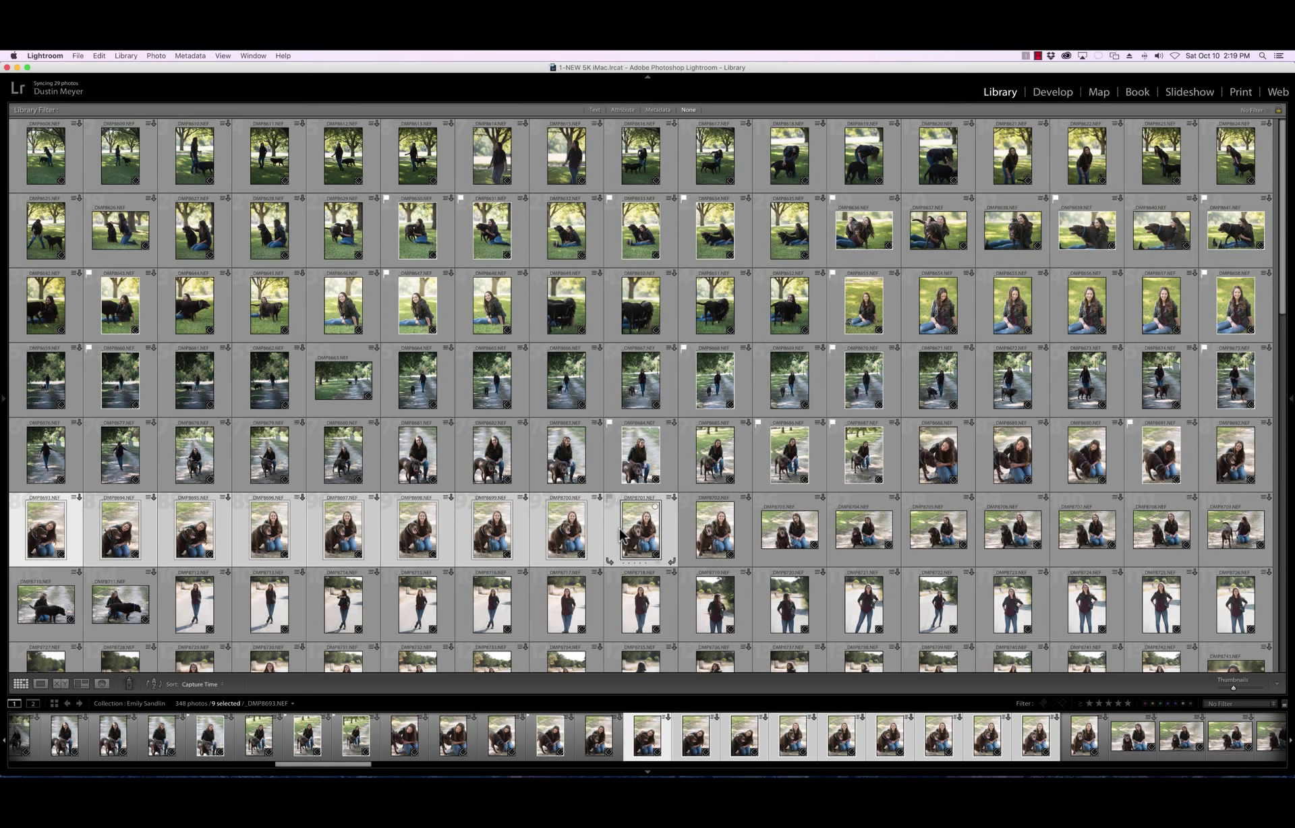
key(super+d)
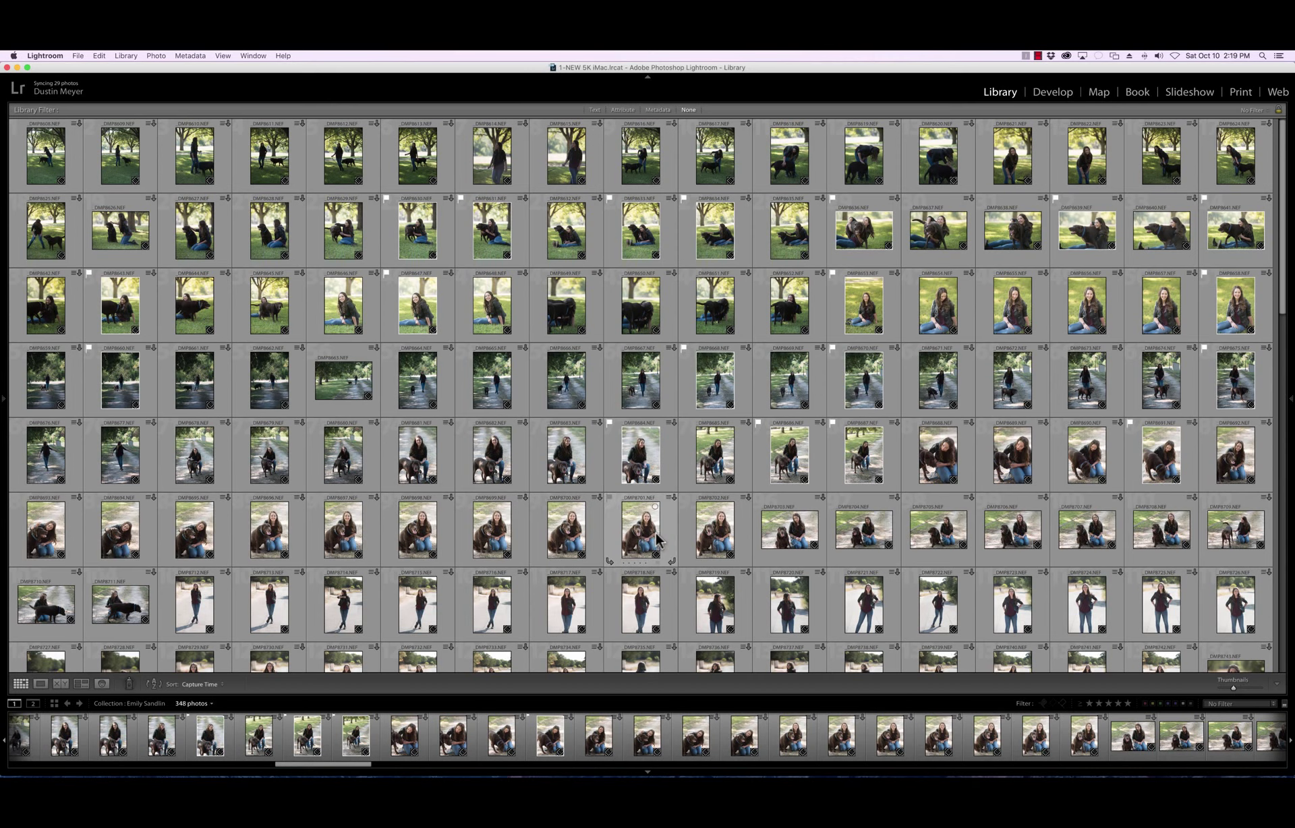
Enlarge the thumbnails to about eight per row and scroll down to the later dog-and-path shots
drag(1233, 686, 1246, 686)
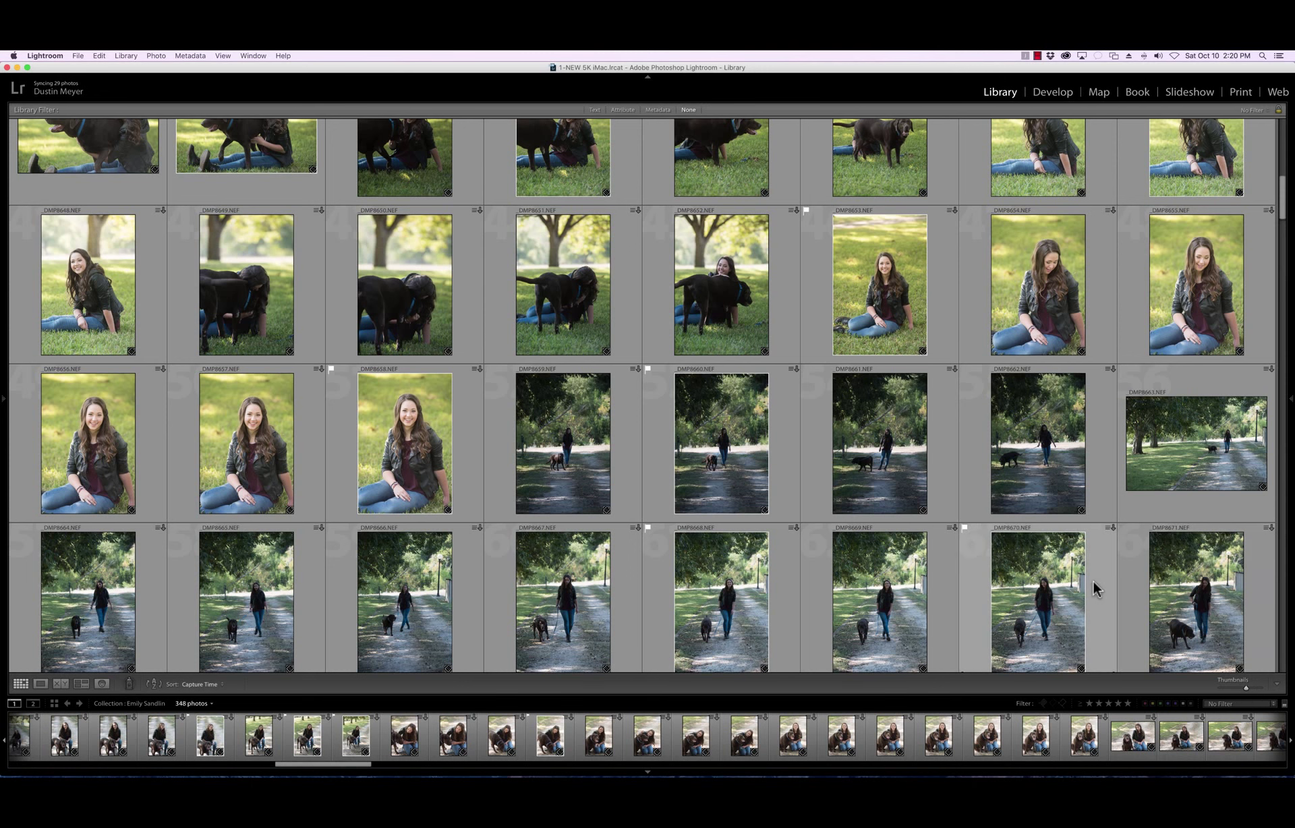
scroll(1092, 580, down, 5)
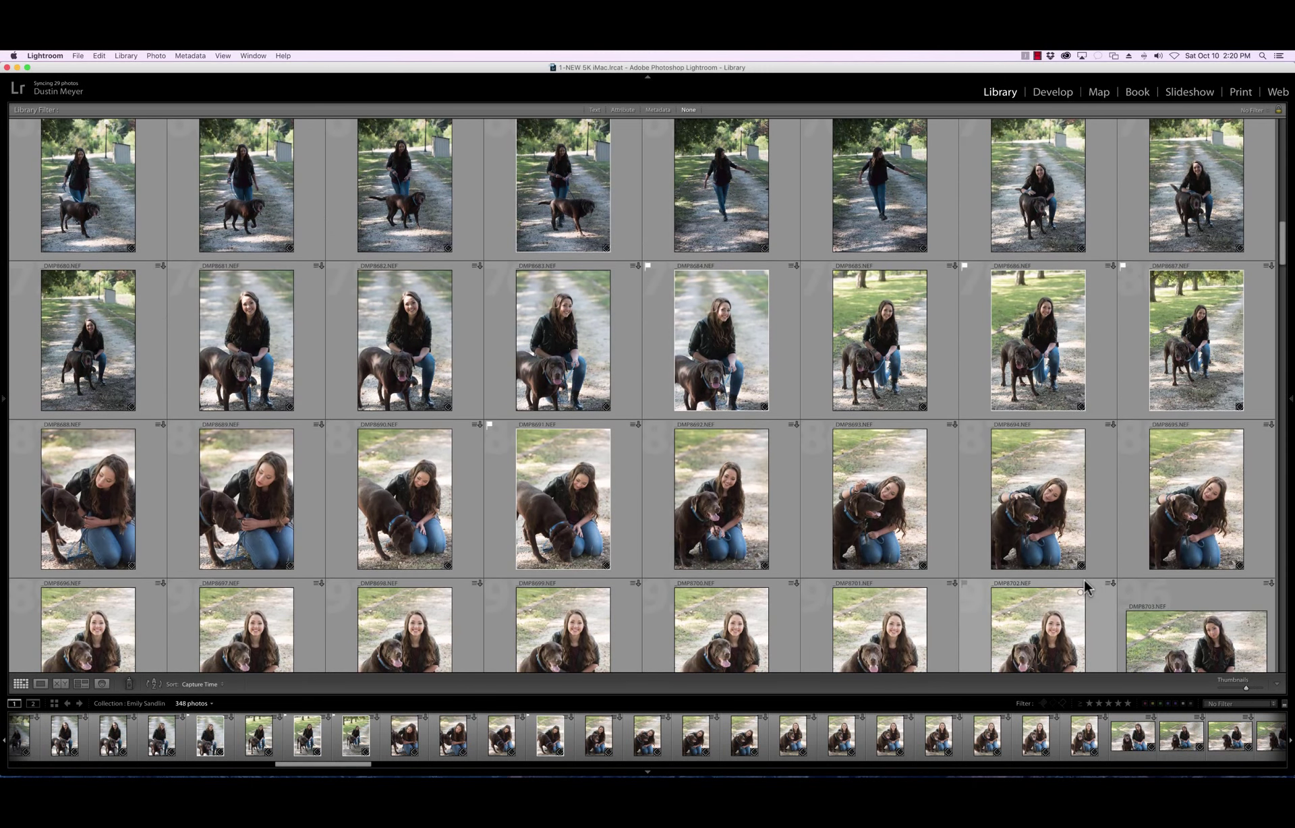
scroll(1083, 577, down, 3)
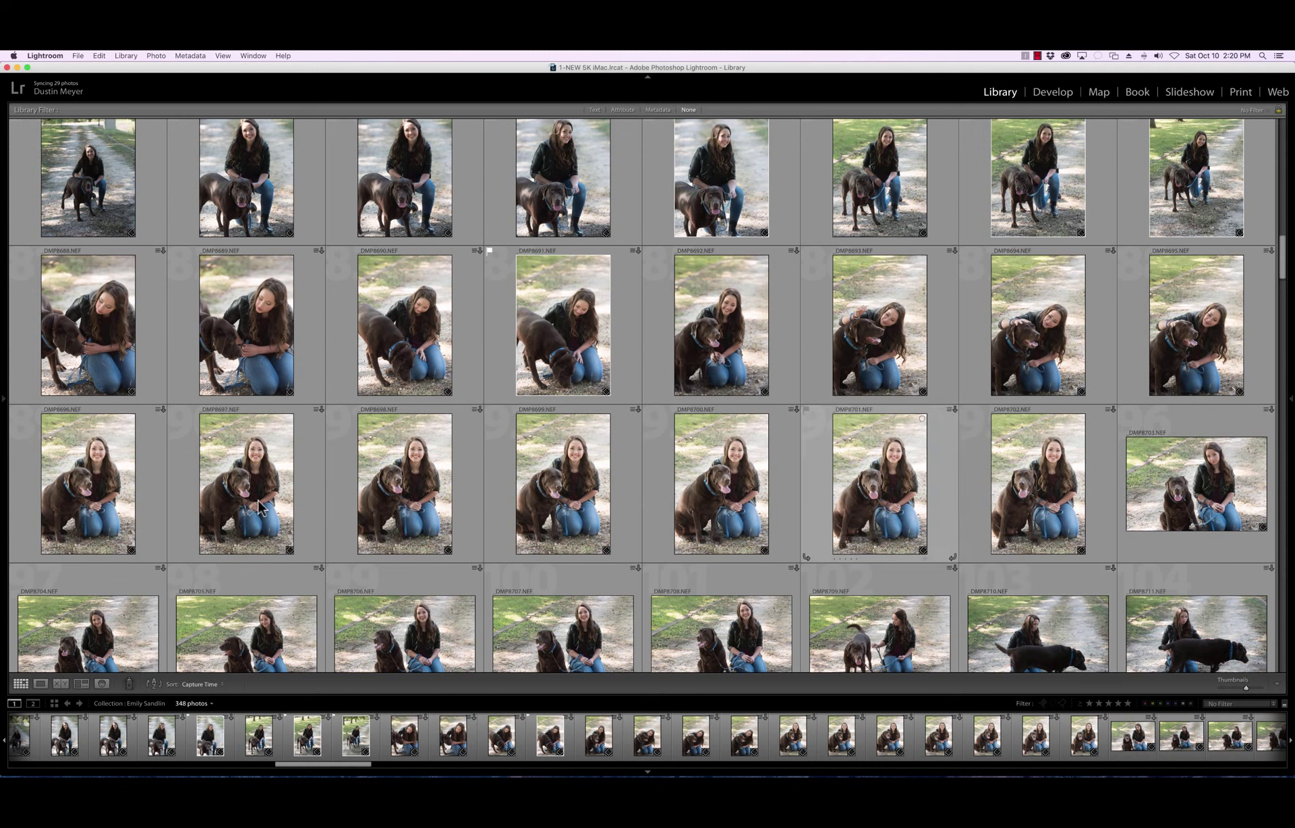
Survey _DMP8696–8703 side by side and flag _DMP8698 and _DMP8702 as picks
click(76, 504)
shift+click(1170, 501)
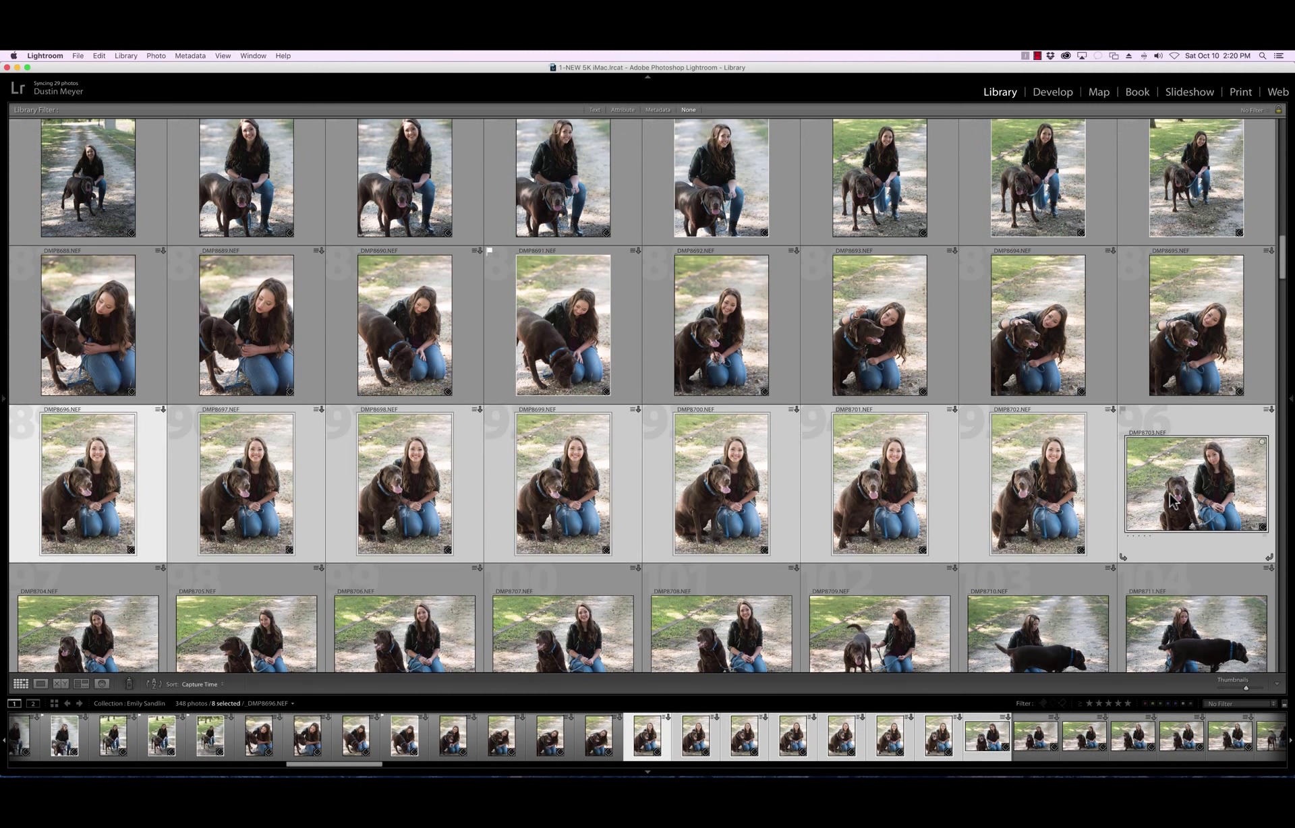
key(n)
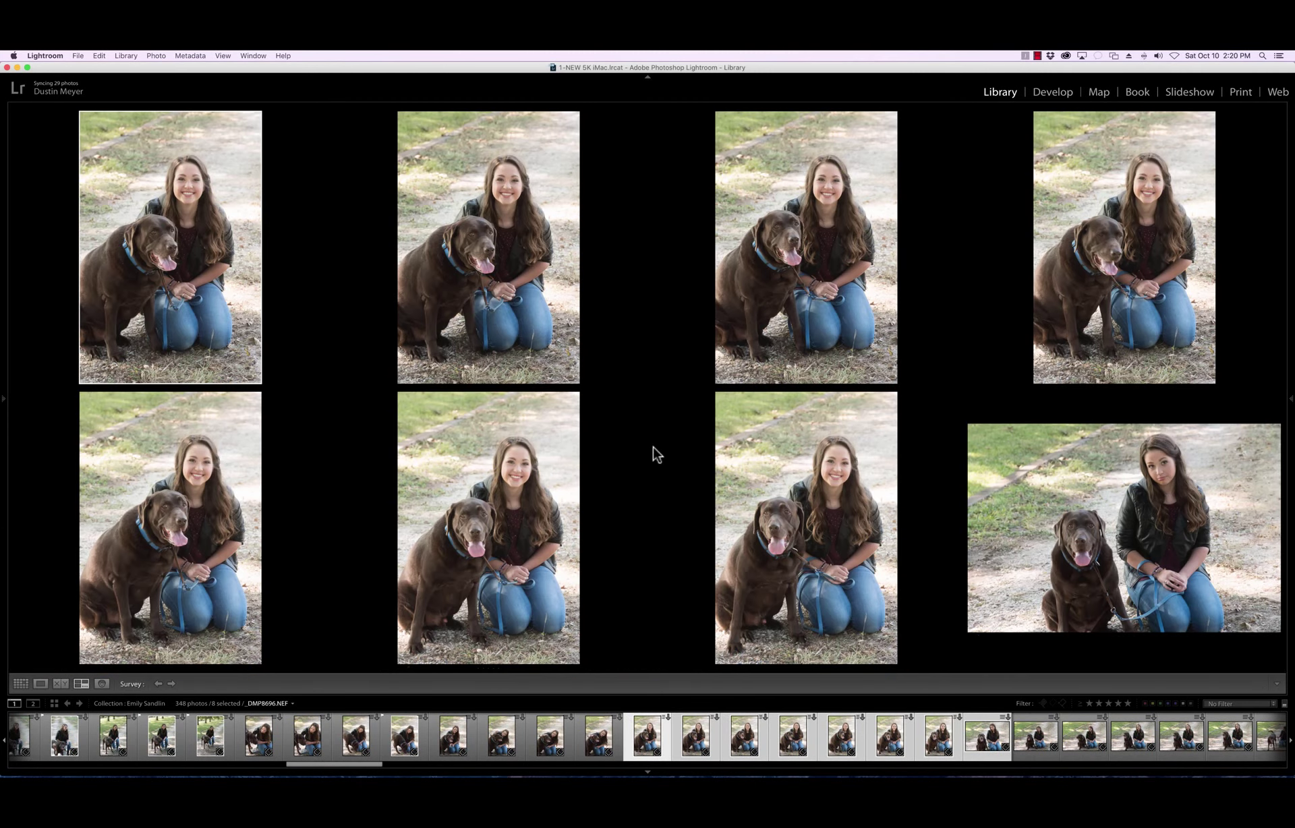
click(813, 345)
key(p)
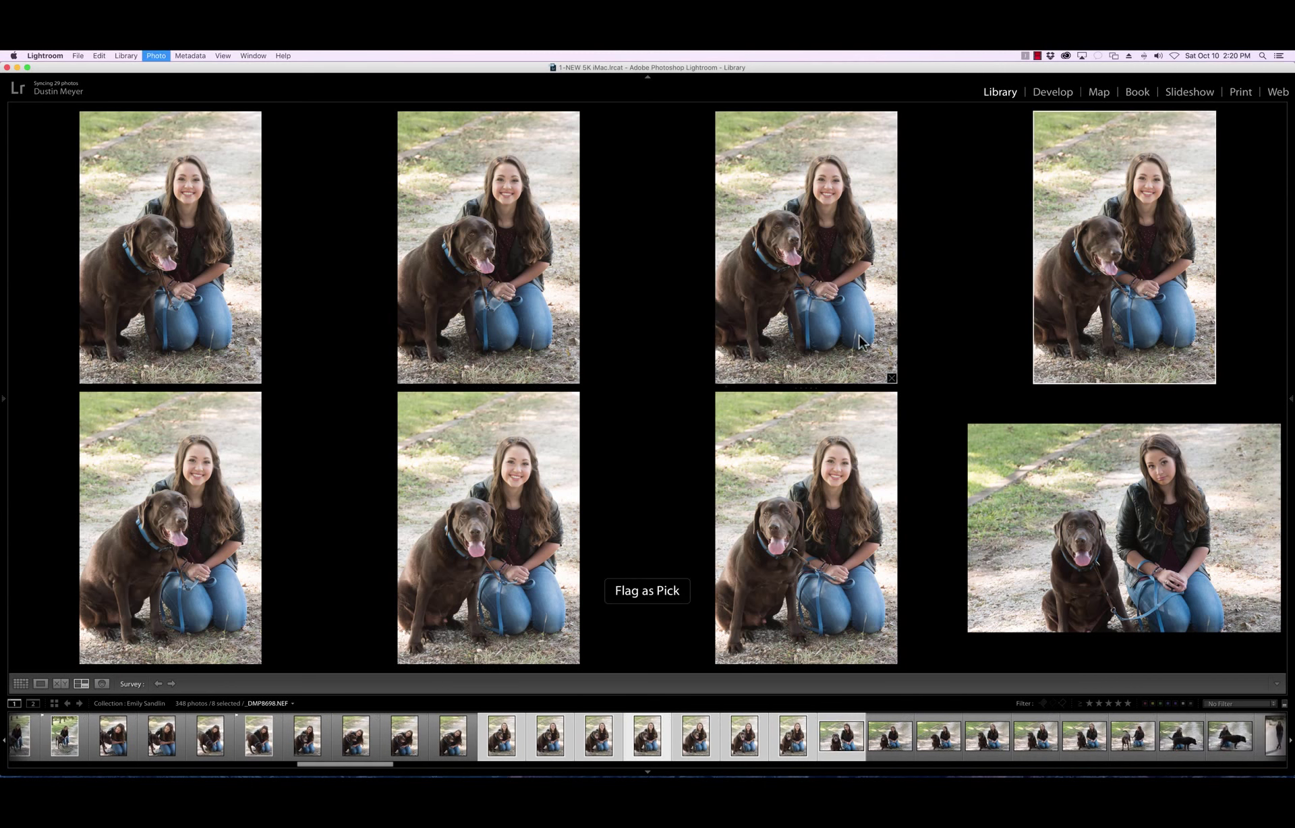
click(809, 532)
key(p)
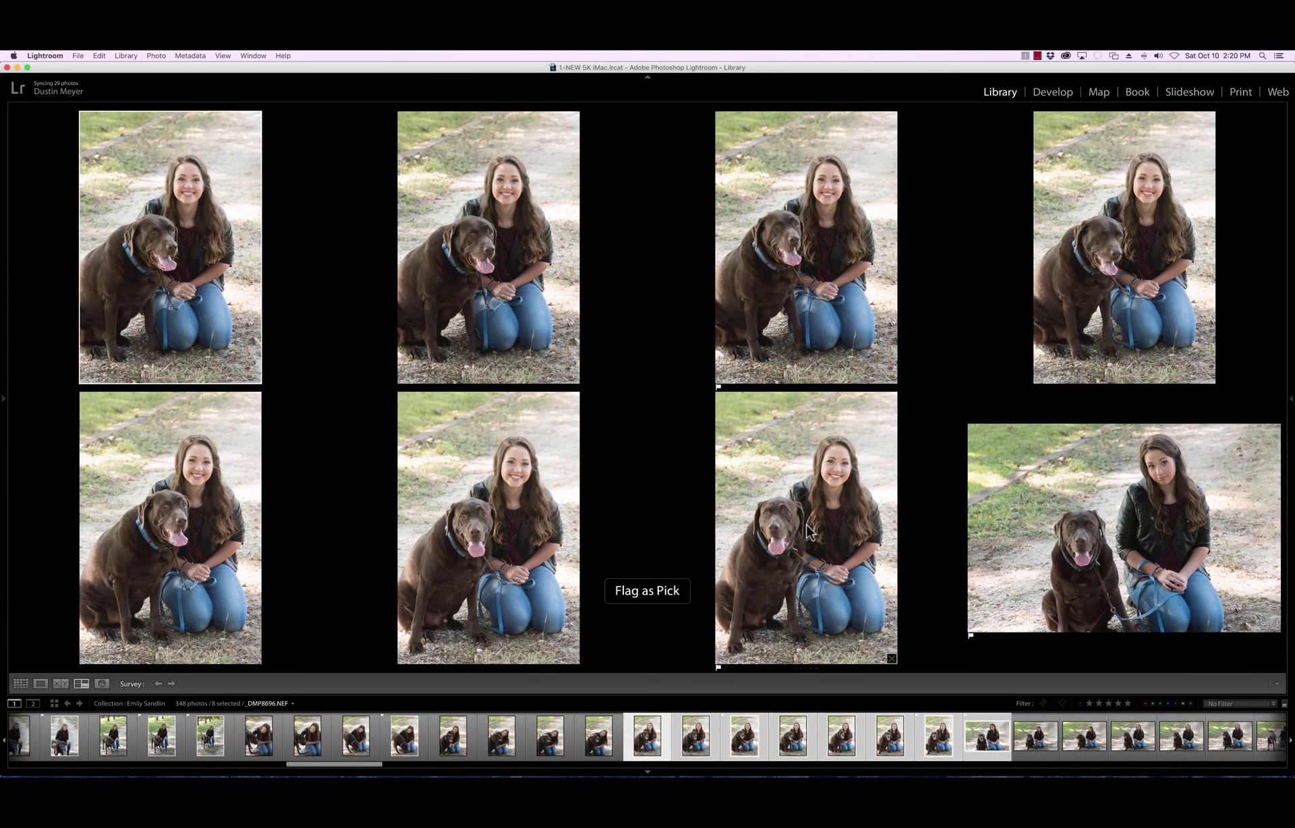
key(g)
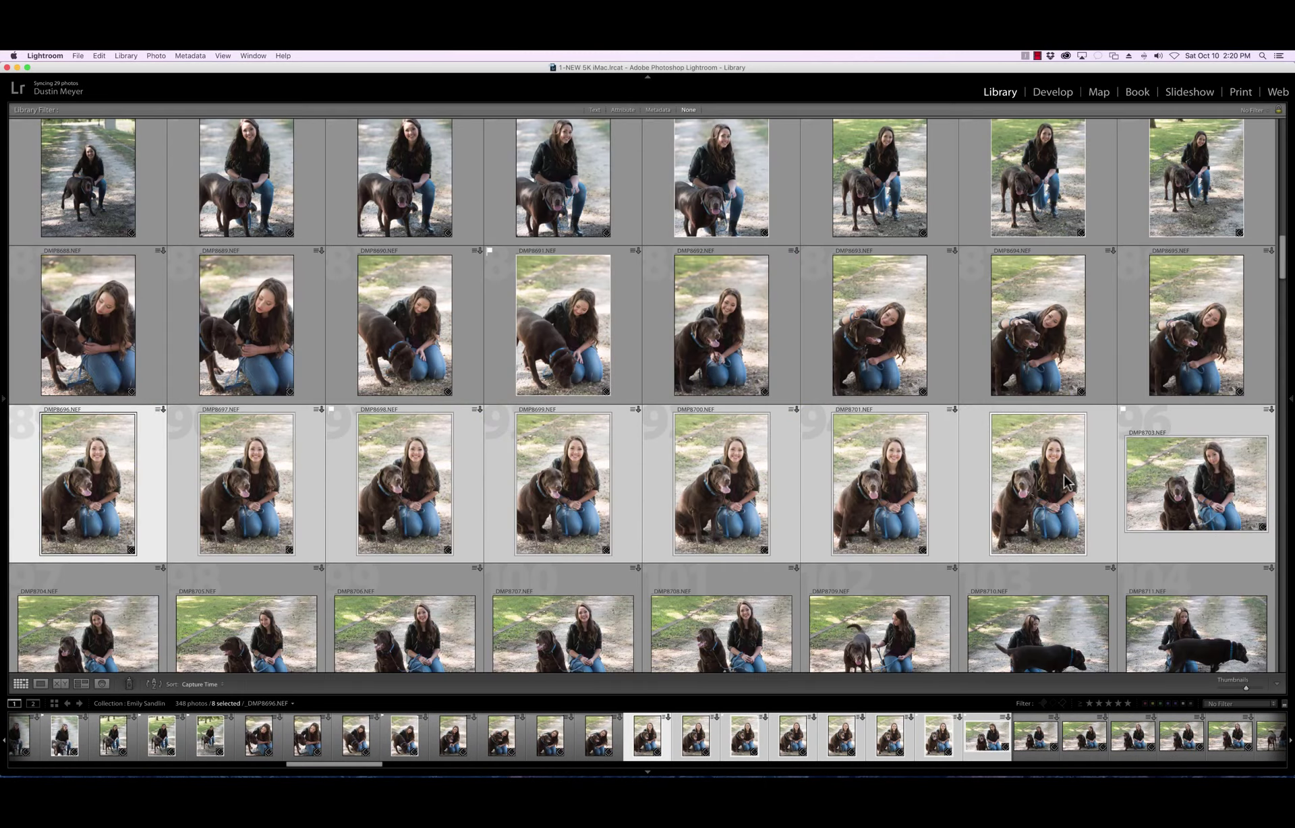
Survey _DMP8704–8711, flag _DMP8707 as a pick and leave _DMP8708 unflagged
scroll(936, 464, down, 5)
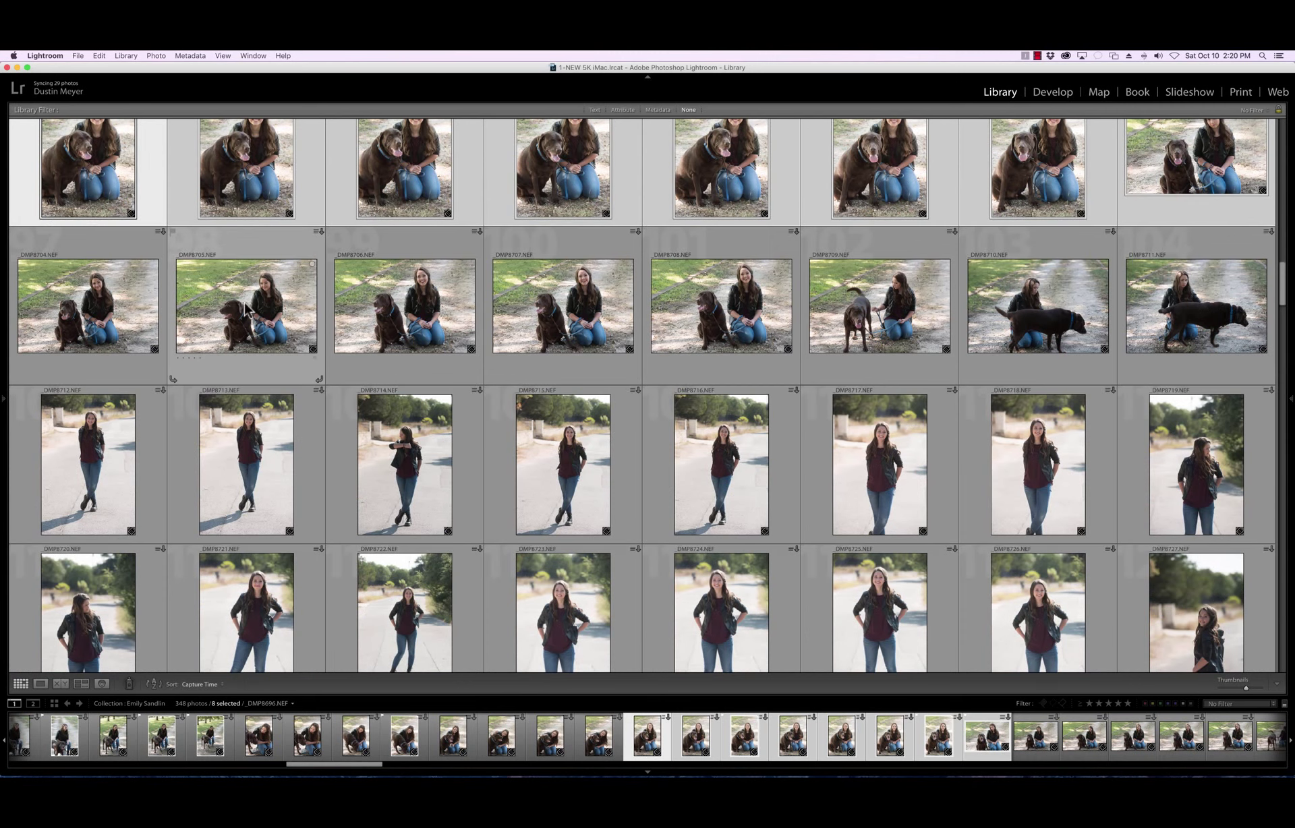
click(94, 303)
shift+click(1180, 310)
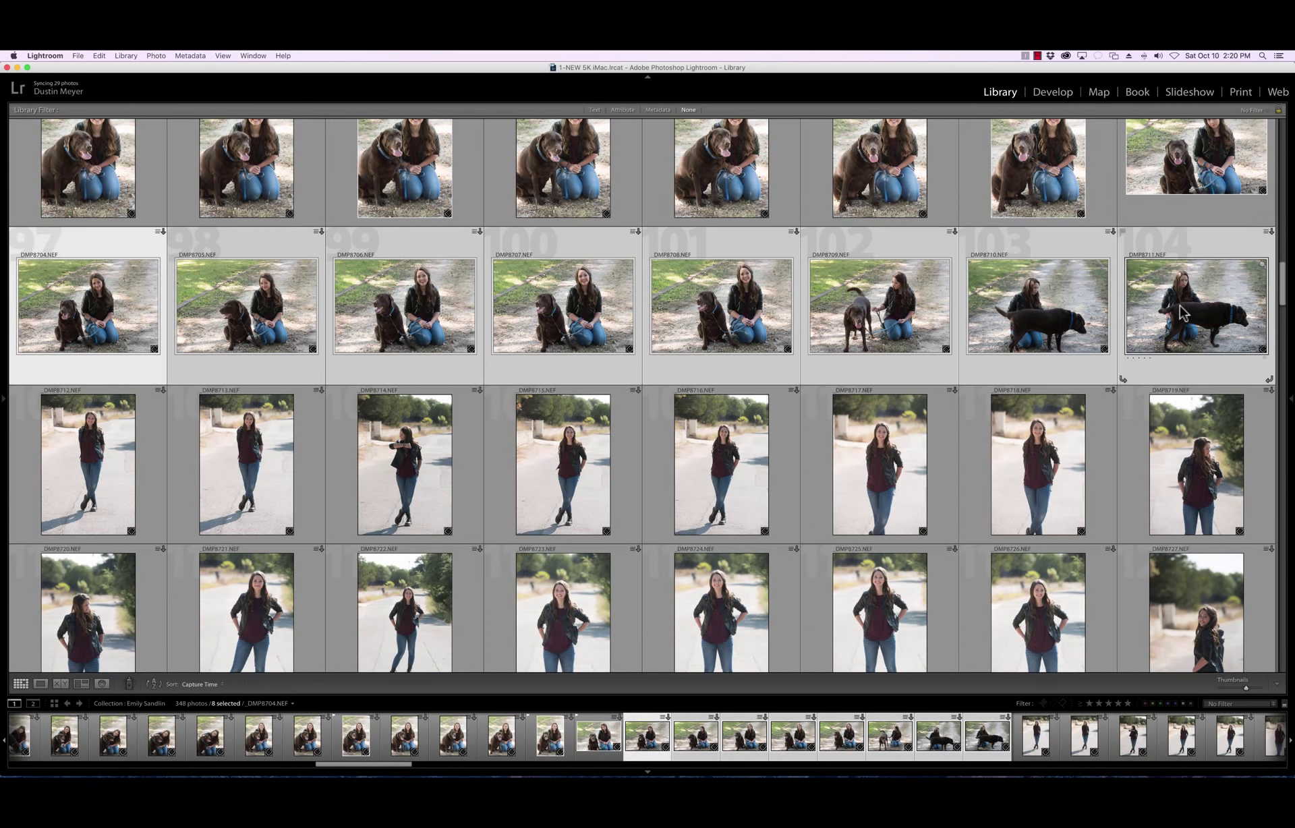
key(n)
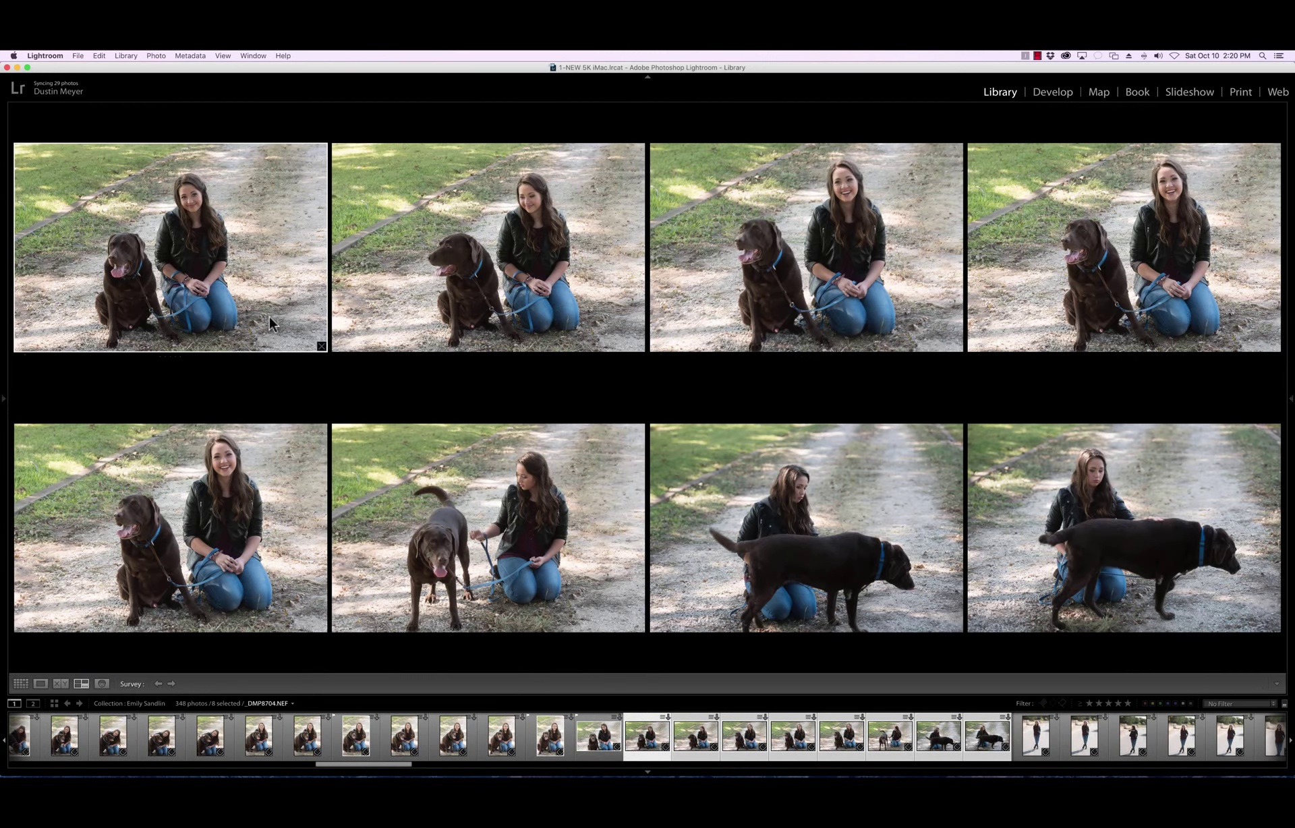
click(1023, 293)
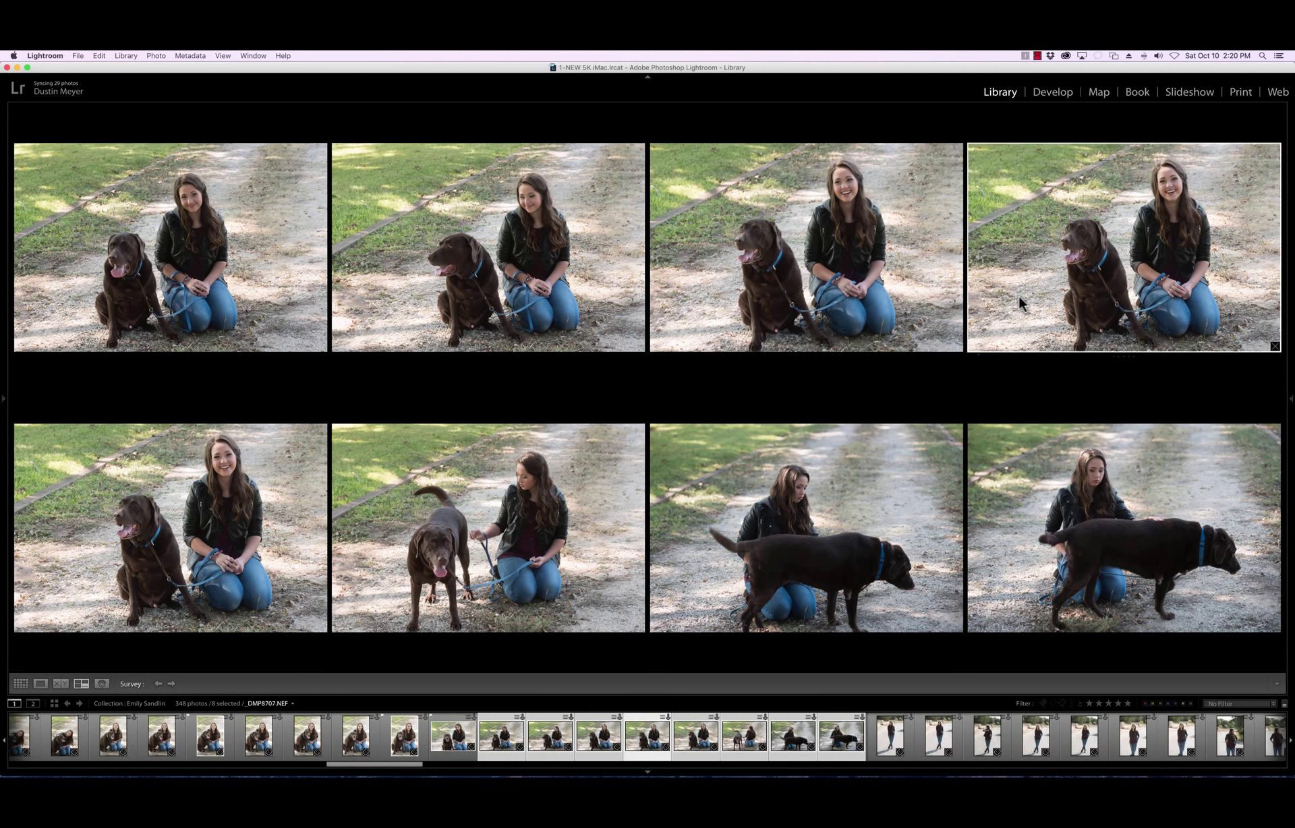
key(shift+p)
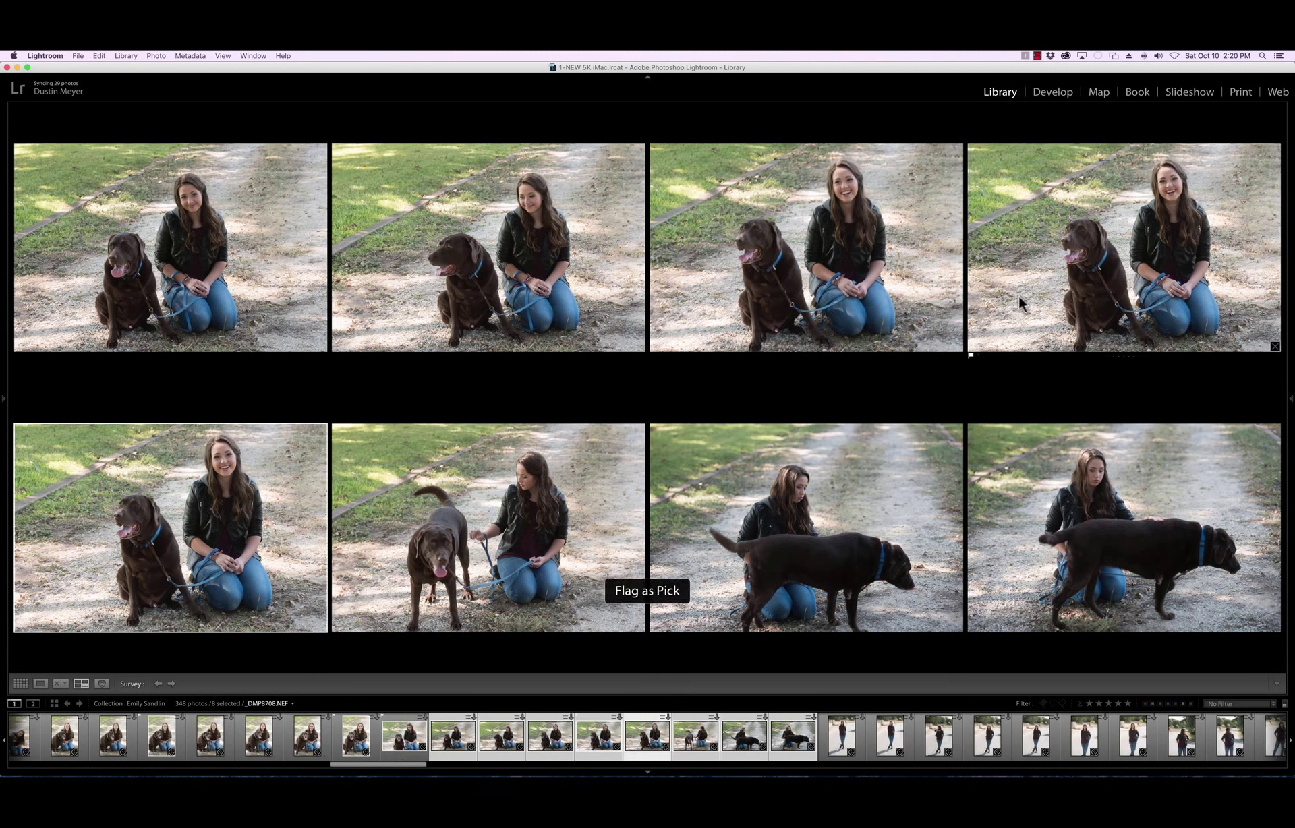
key(shift+p)
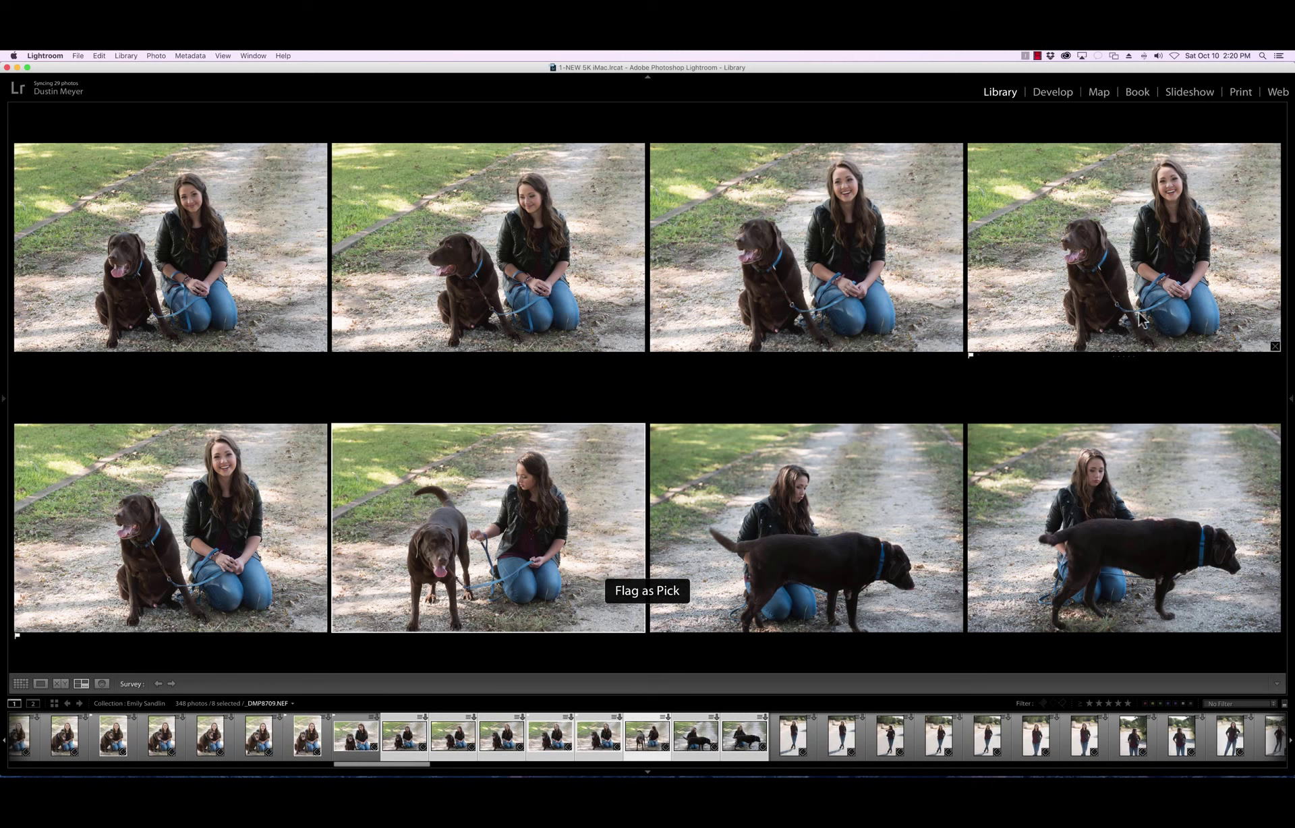
key(Left)
key(u)
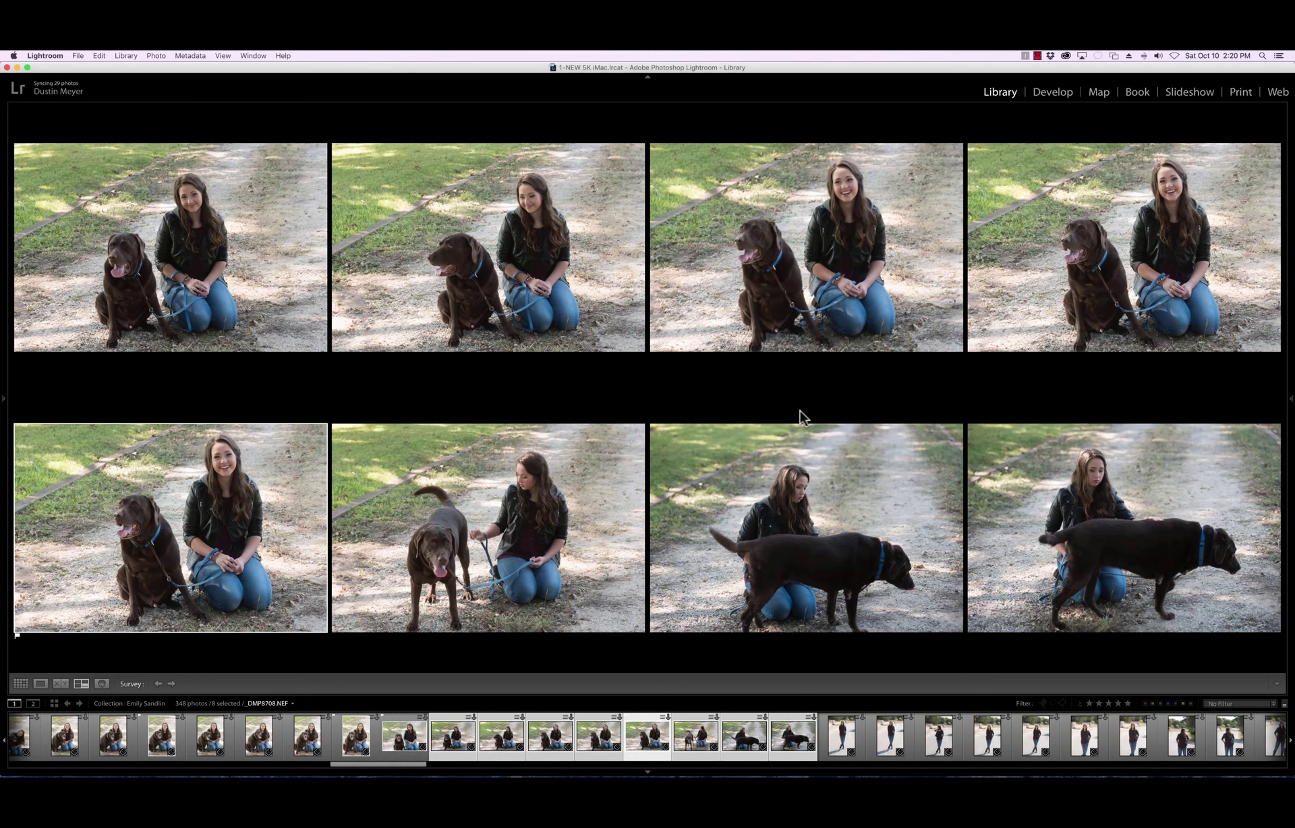
Survey _DMP8712–8719 and flag the second photo, another frame and _DMP8718 as picks
key(g)
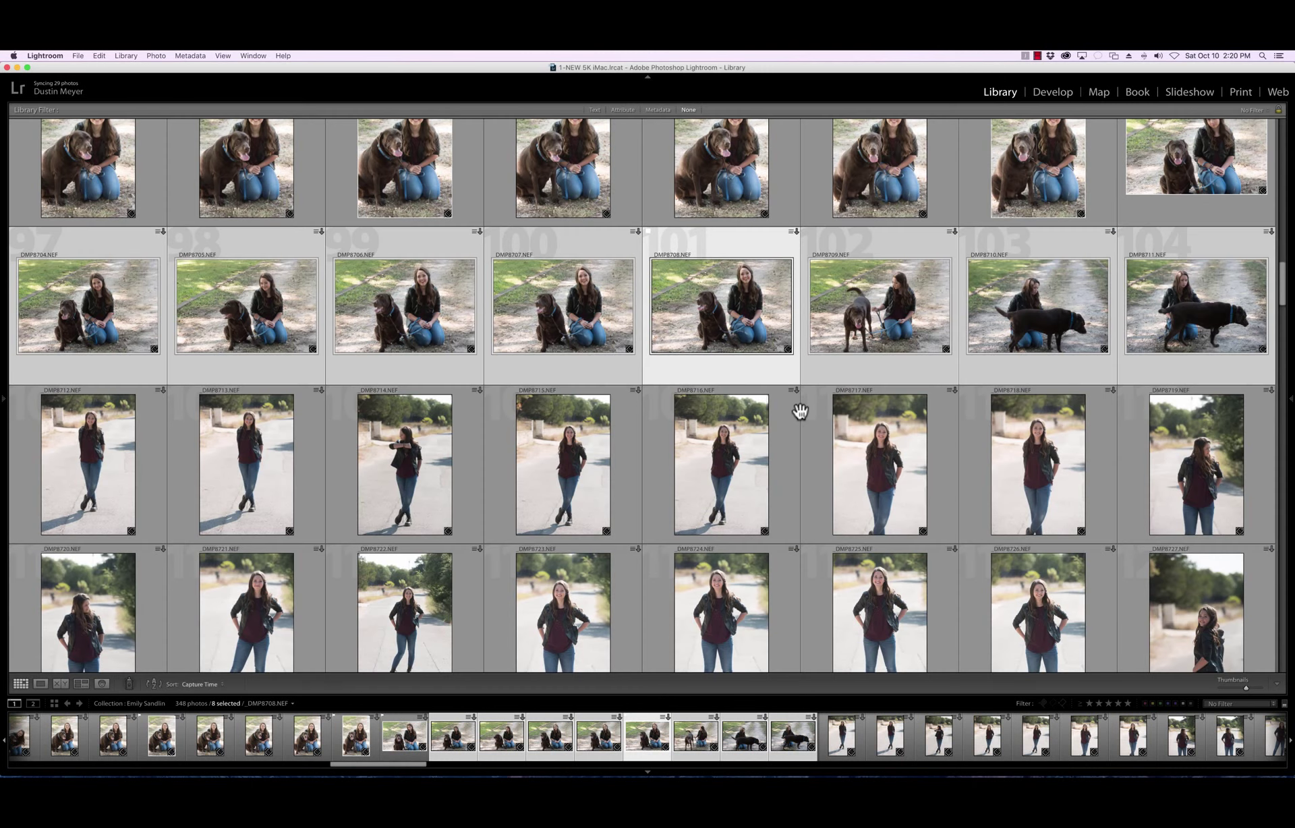
click(116, 465)
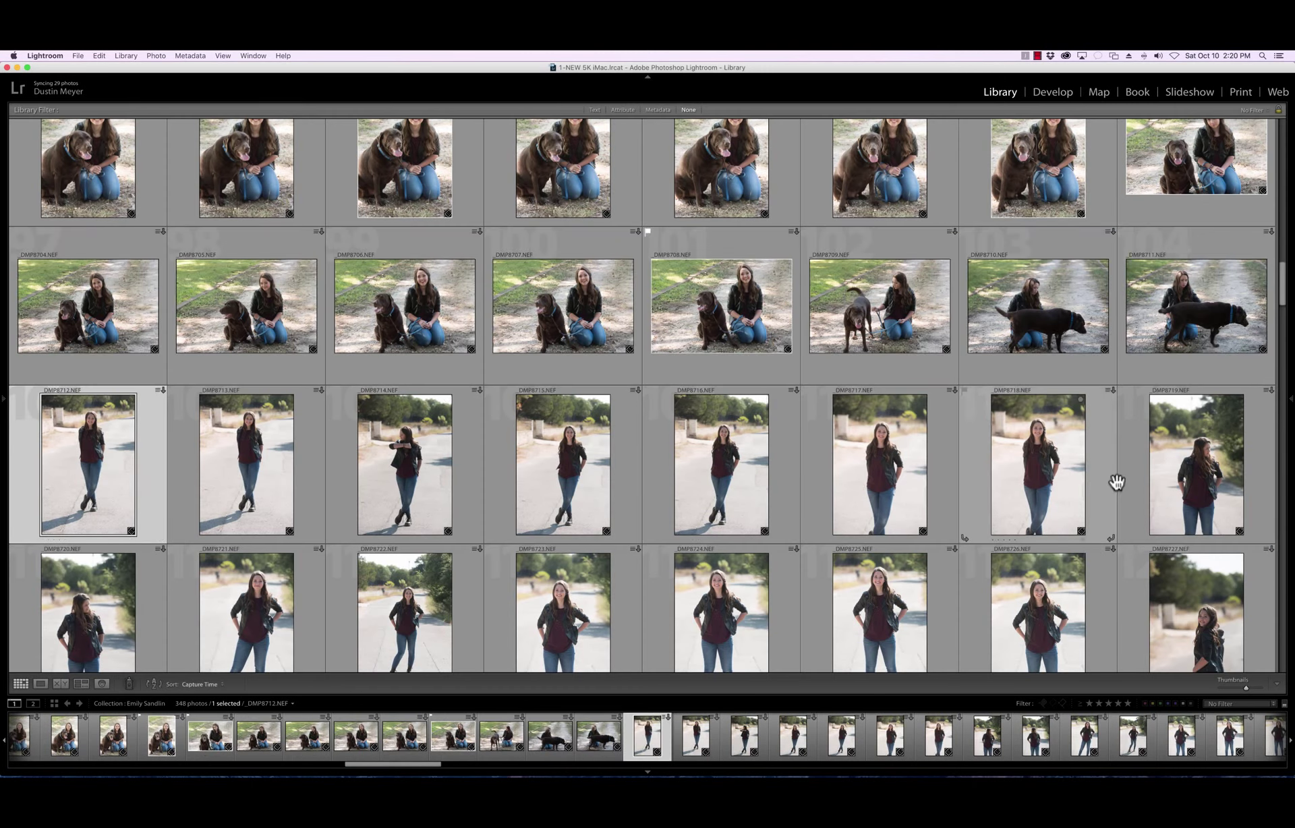
shift+click(1191, 489)
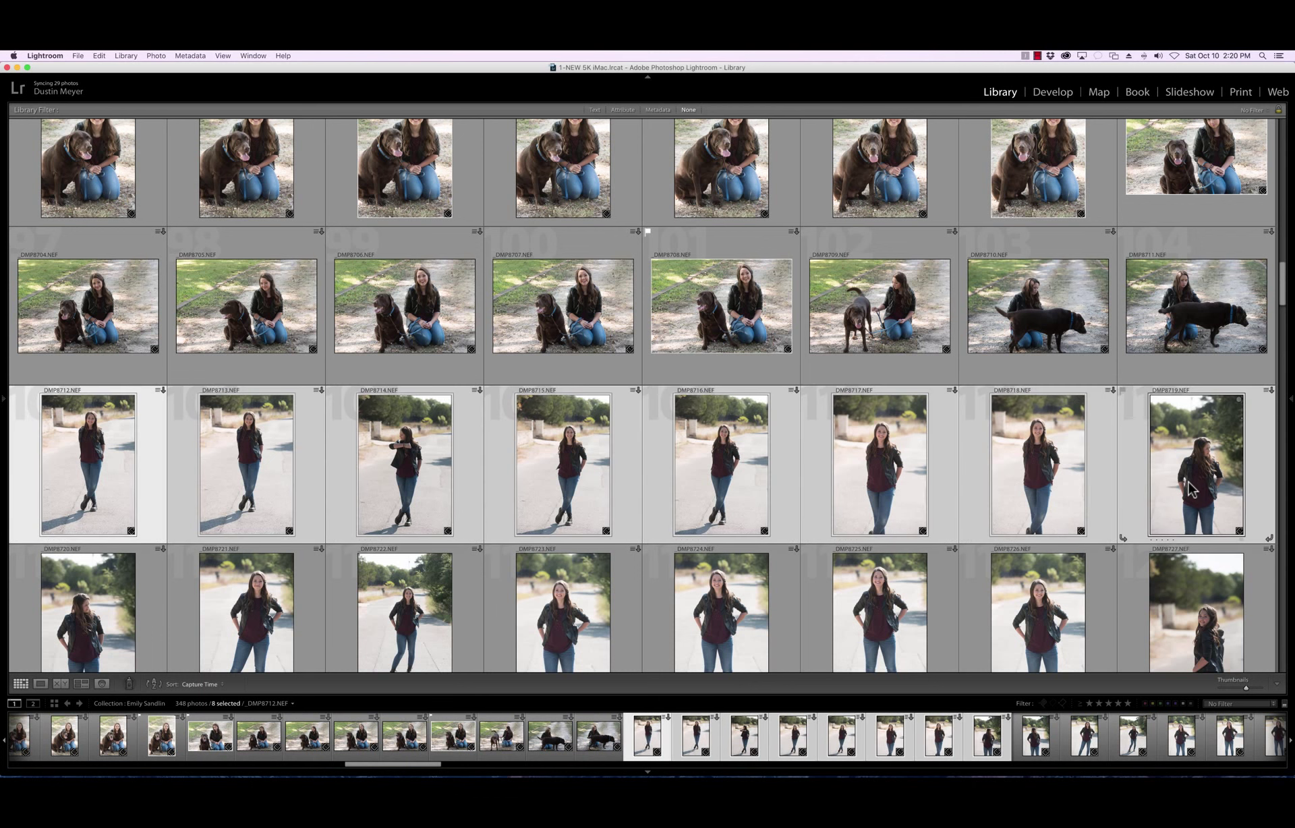
key(n)
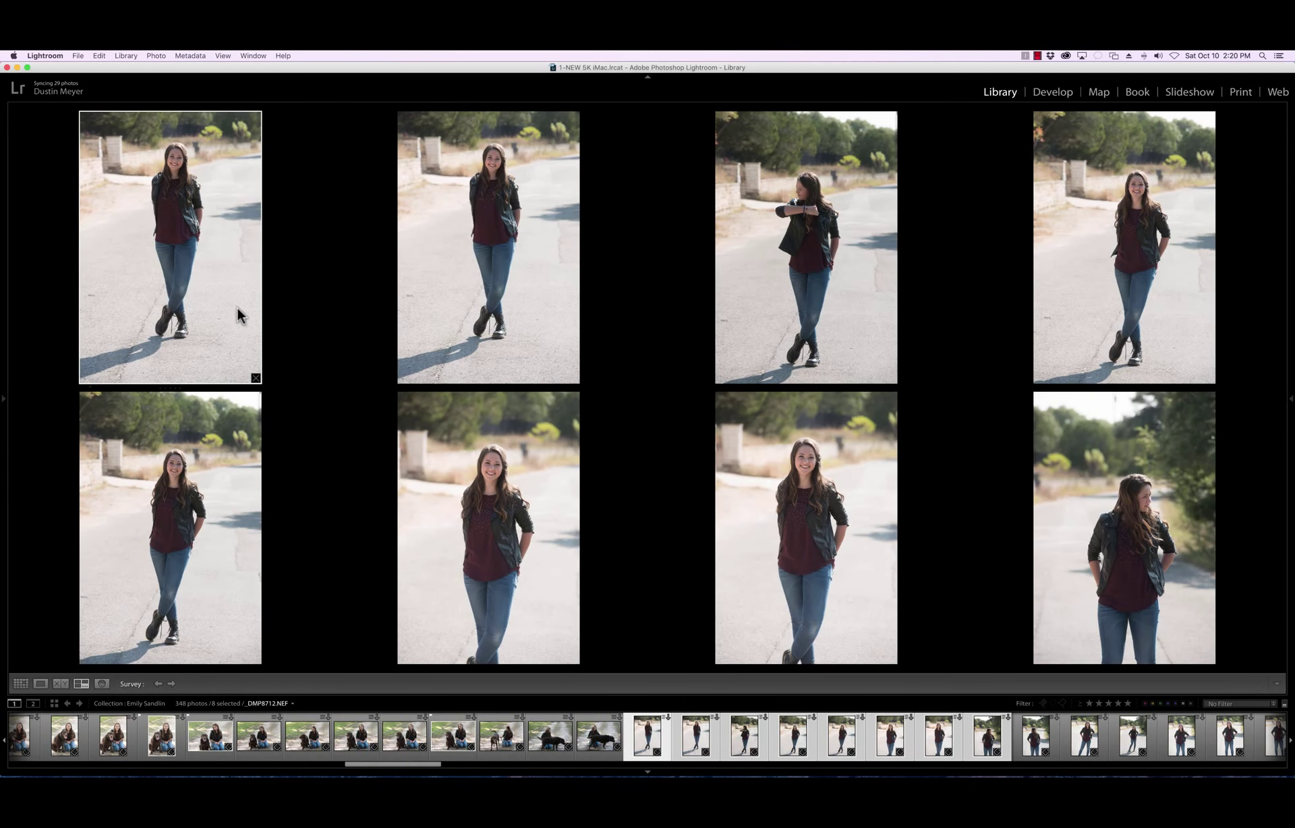
click(452, 307)
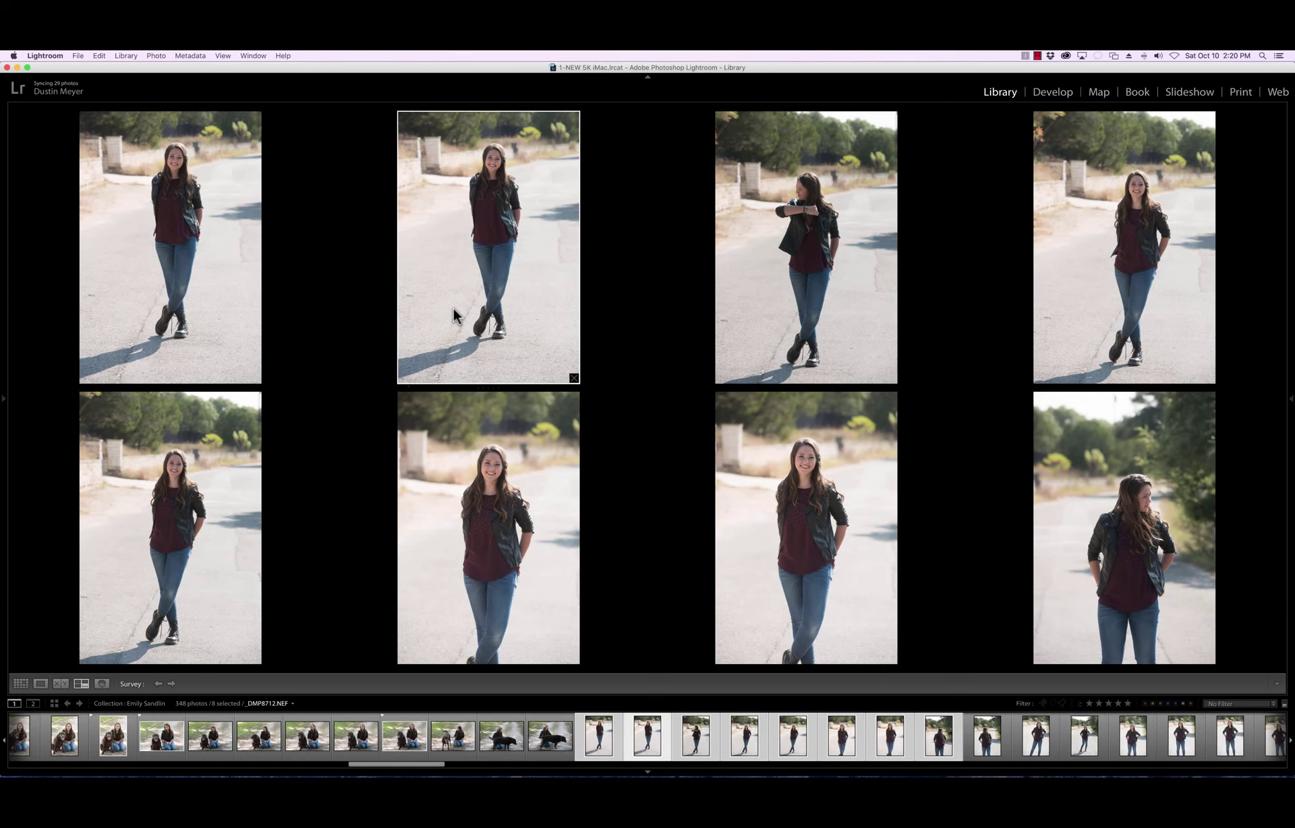
key(p)
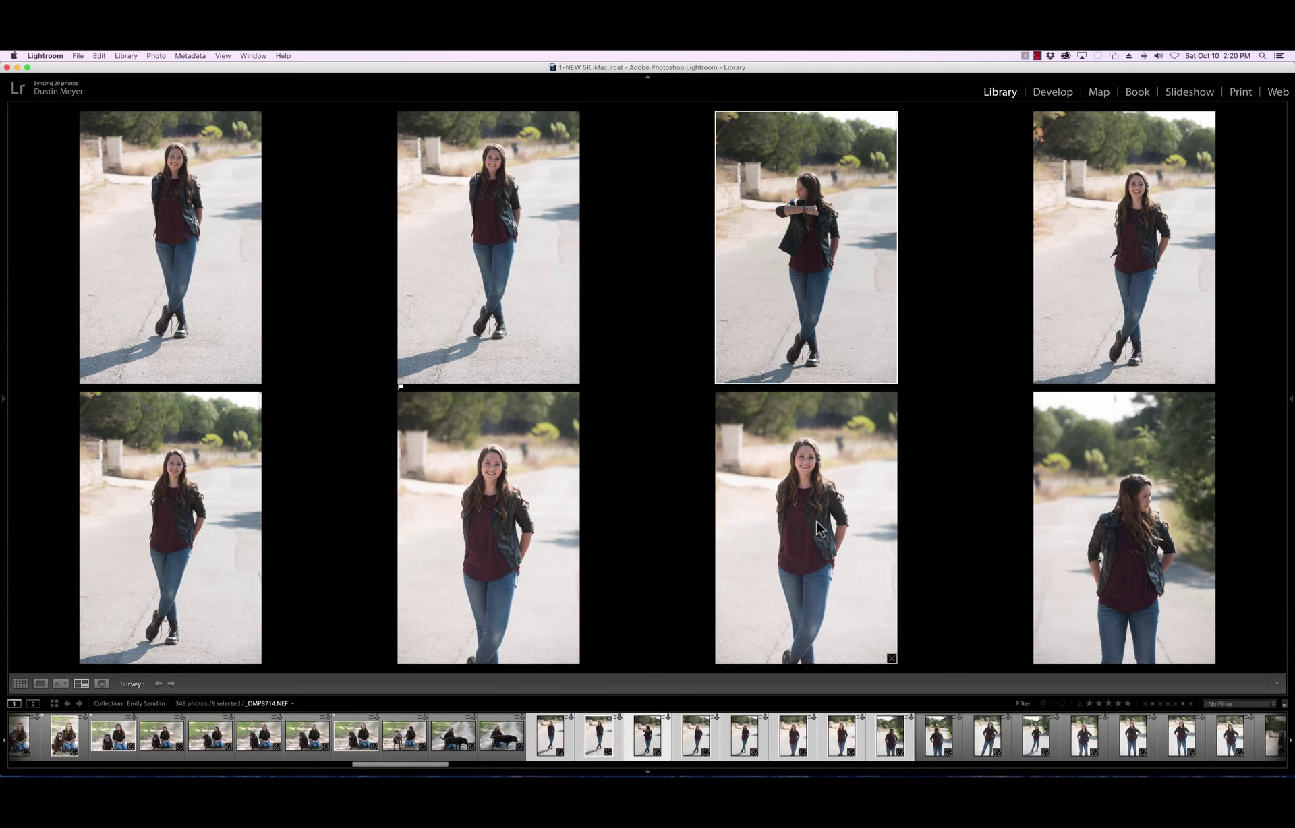
mouse_move(216, 548)
key(p)
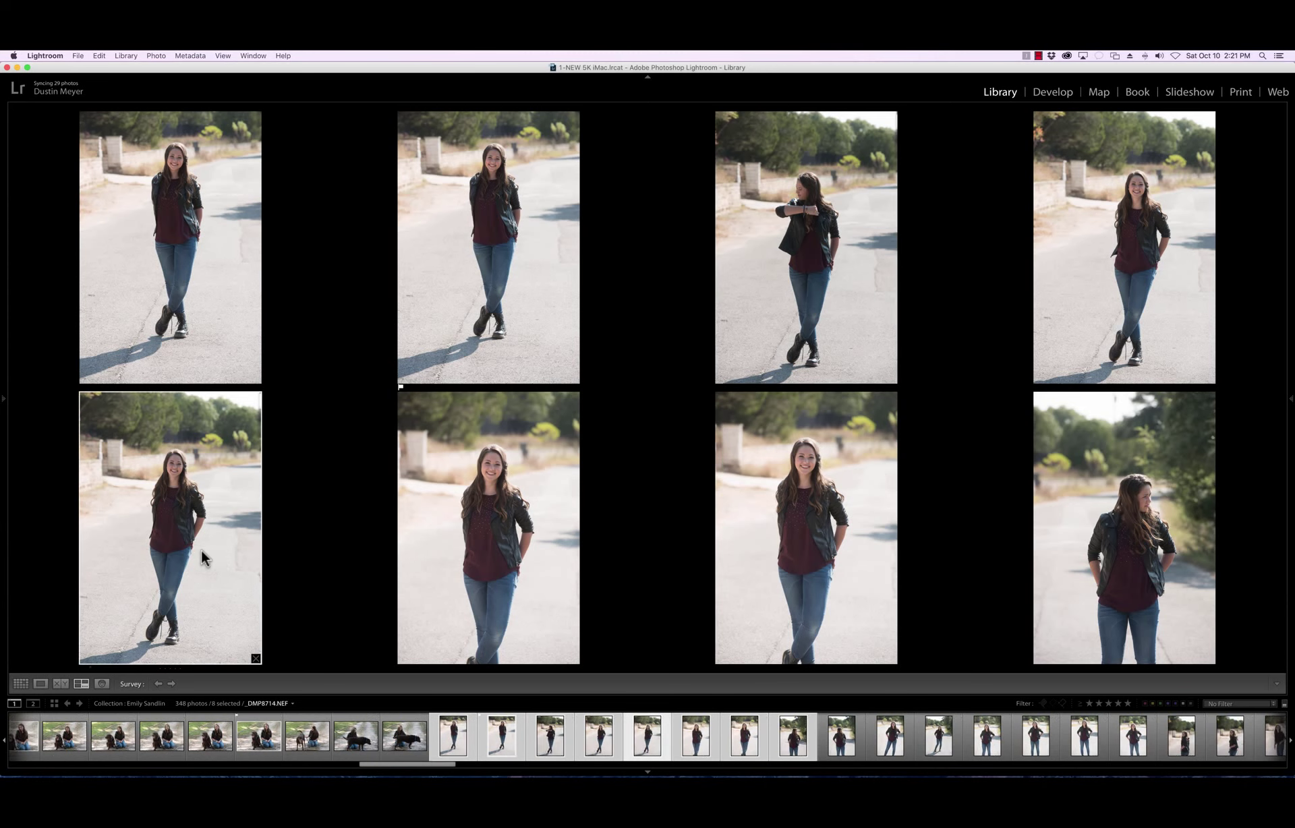
click(786, 570)
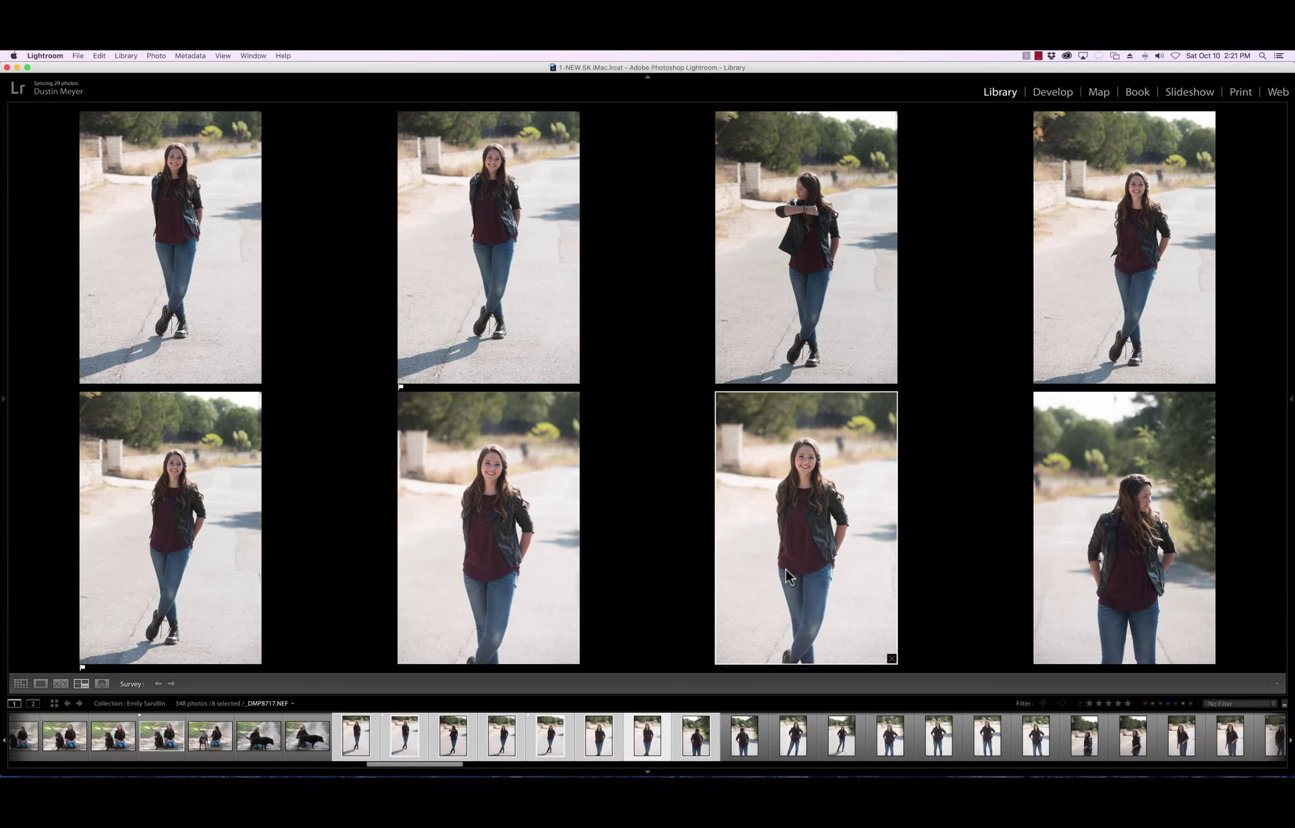
key(p)
key(g)
Survey _DMP8720–8727 and flag the seventh photo as a pick
key(Right)
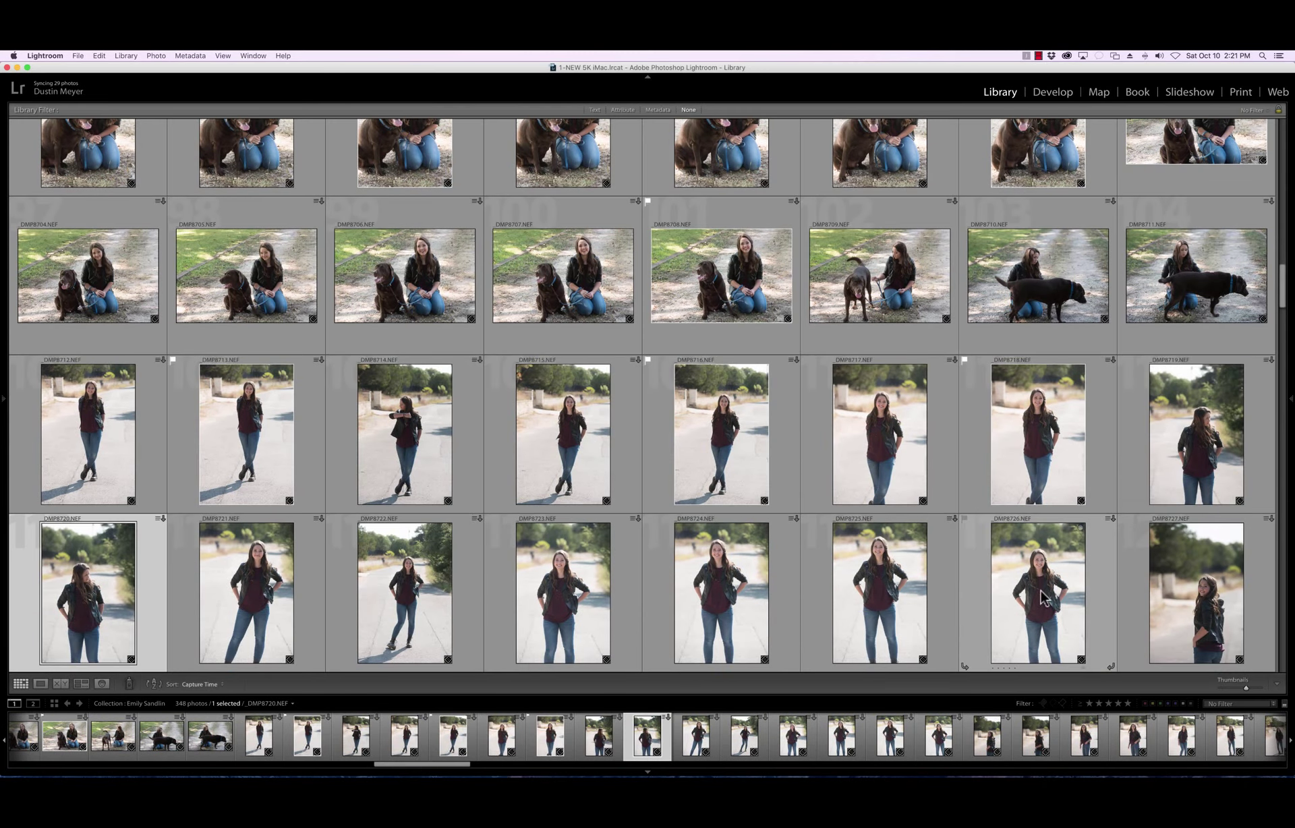
shift+click(1126, 594)
key(n)
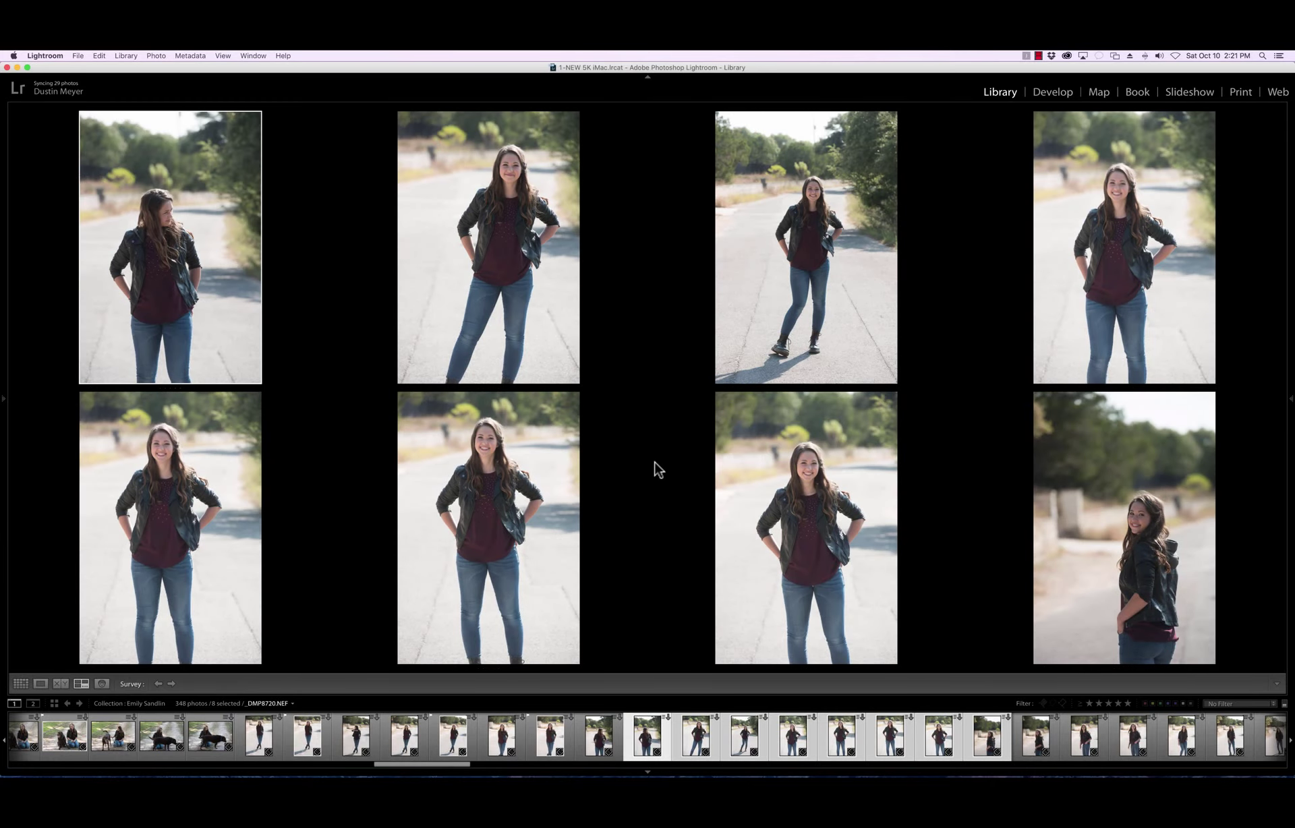
click(800, 512)
key(p)
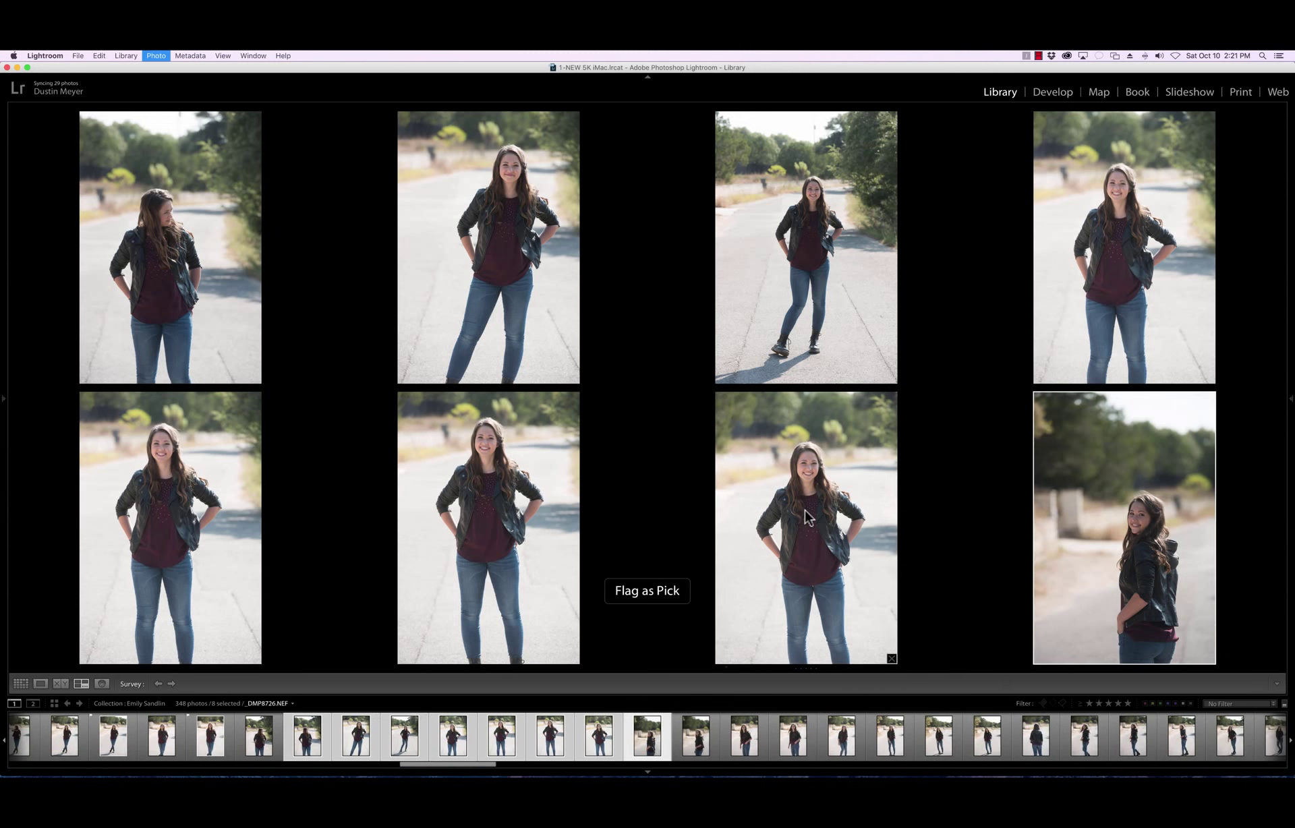
key(g)
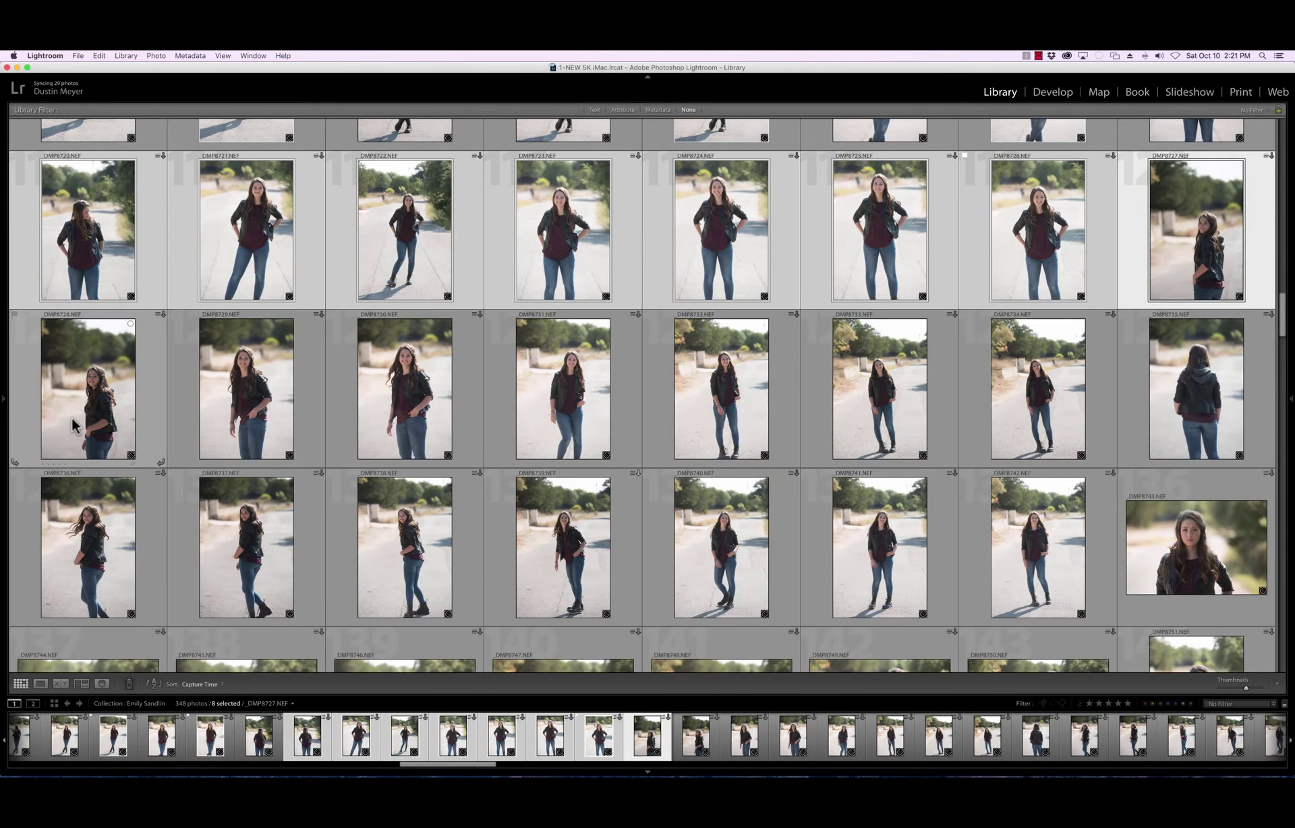
Survey _DMP8728–8735 and flag _DMP8730 and a bottom-row photo as picks
click(70, 420)
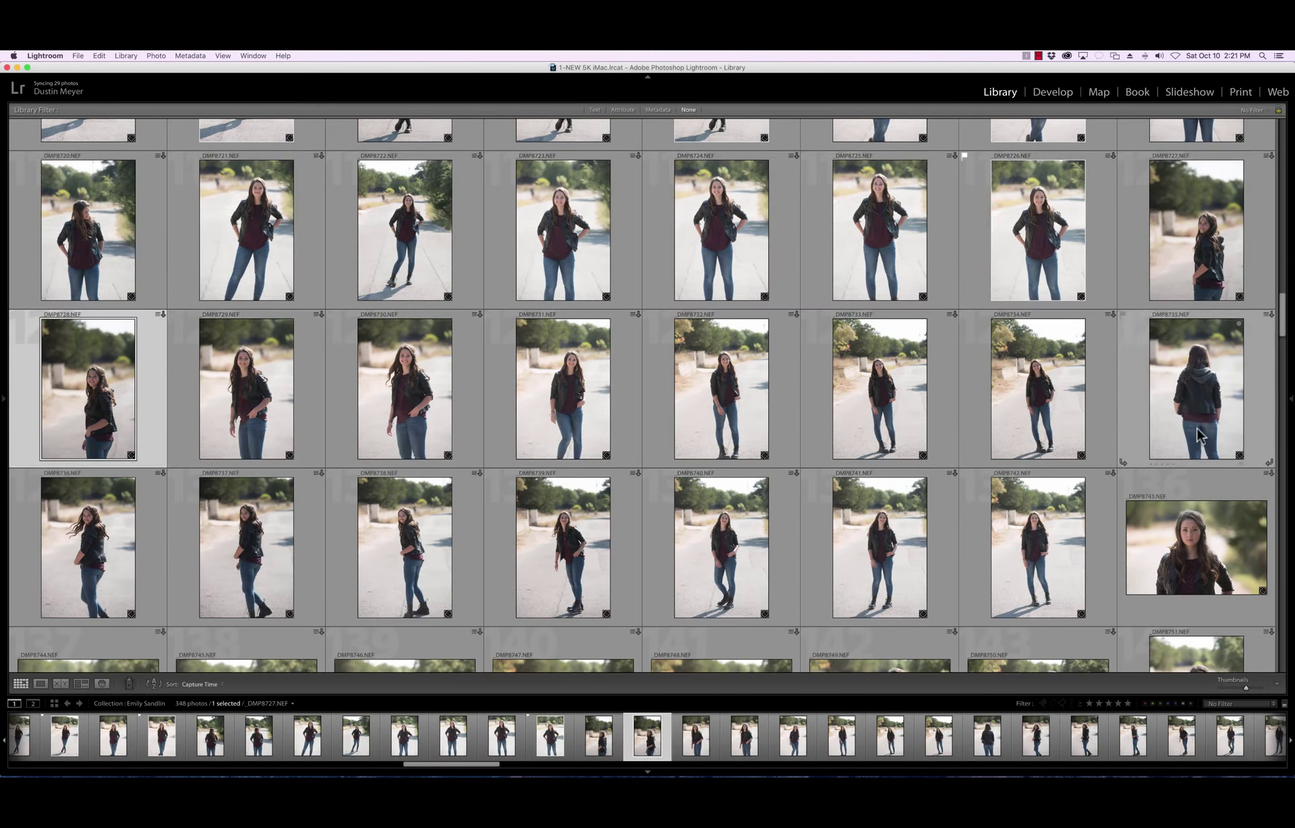
shift+click(1204, 433)
key(n)
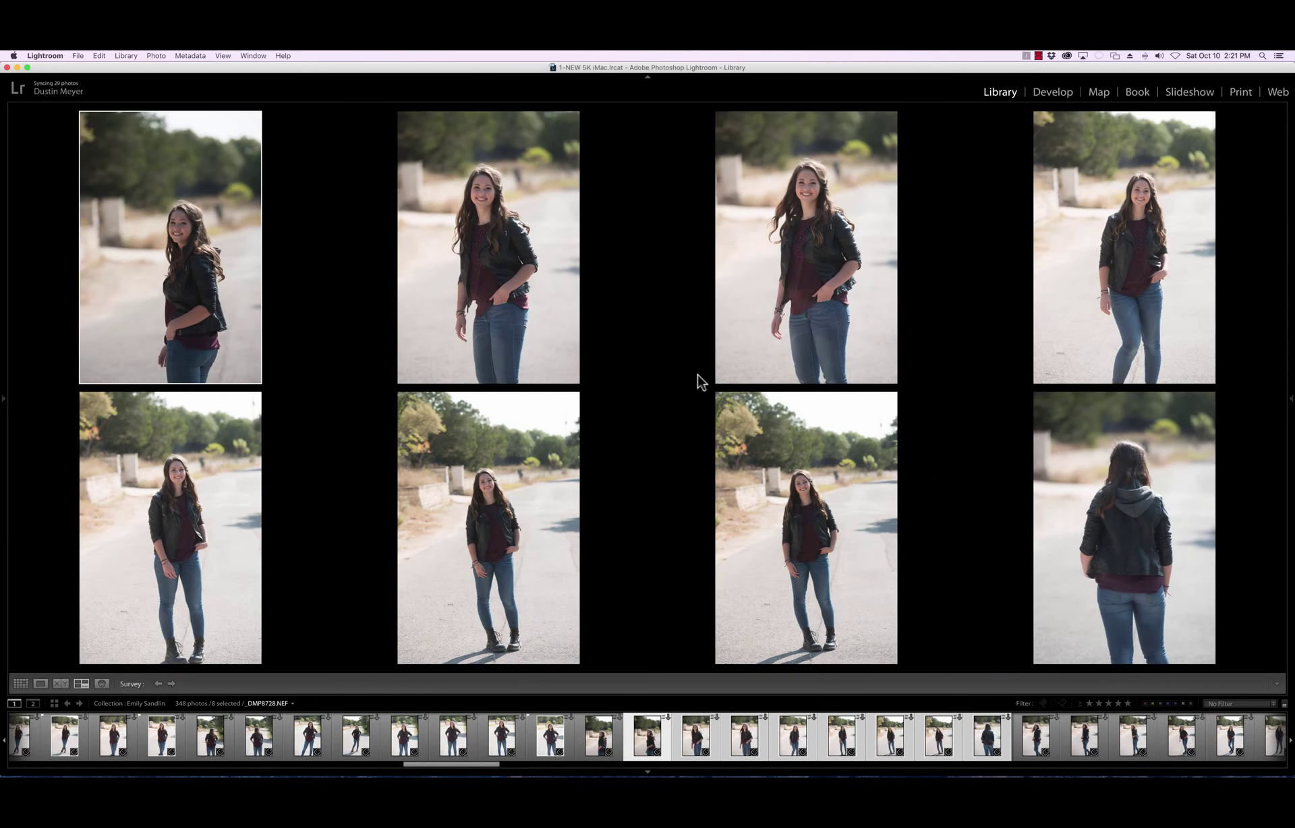
click(762, 351)
key(p)
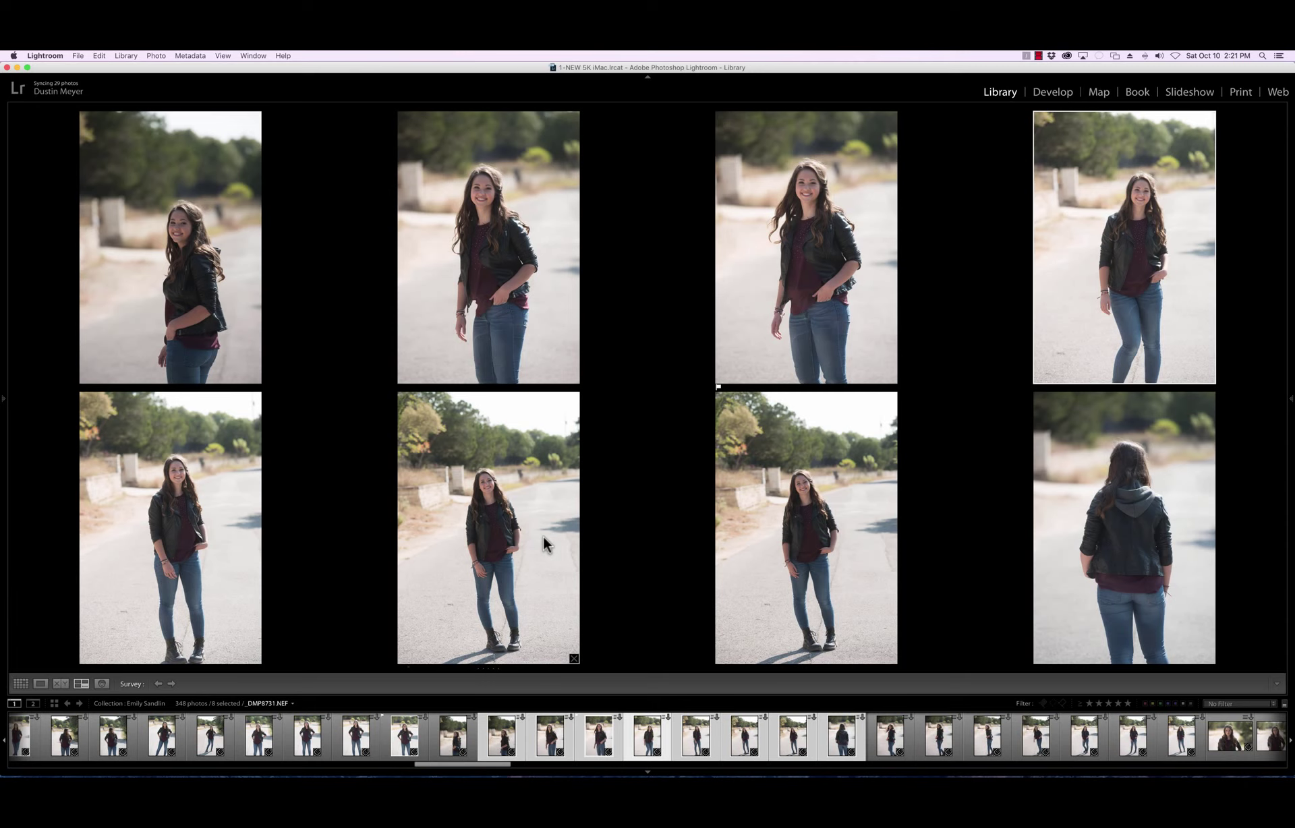
click(786, 552)
key(p)
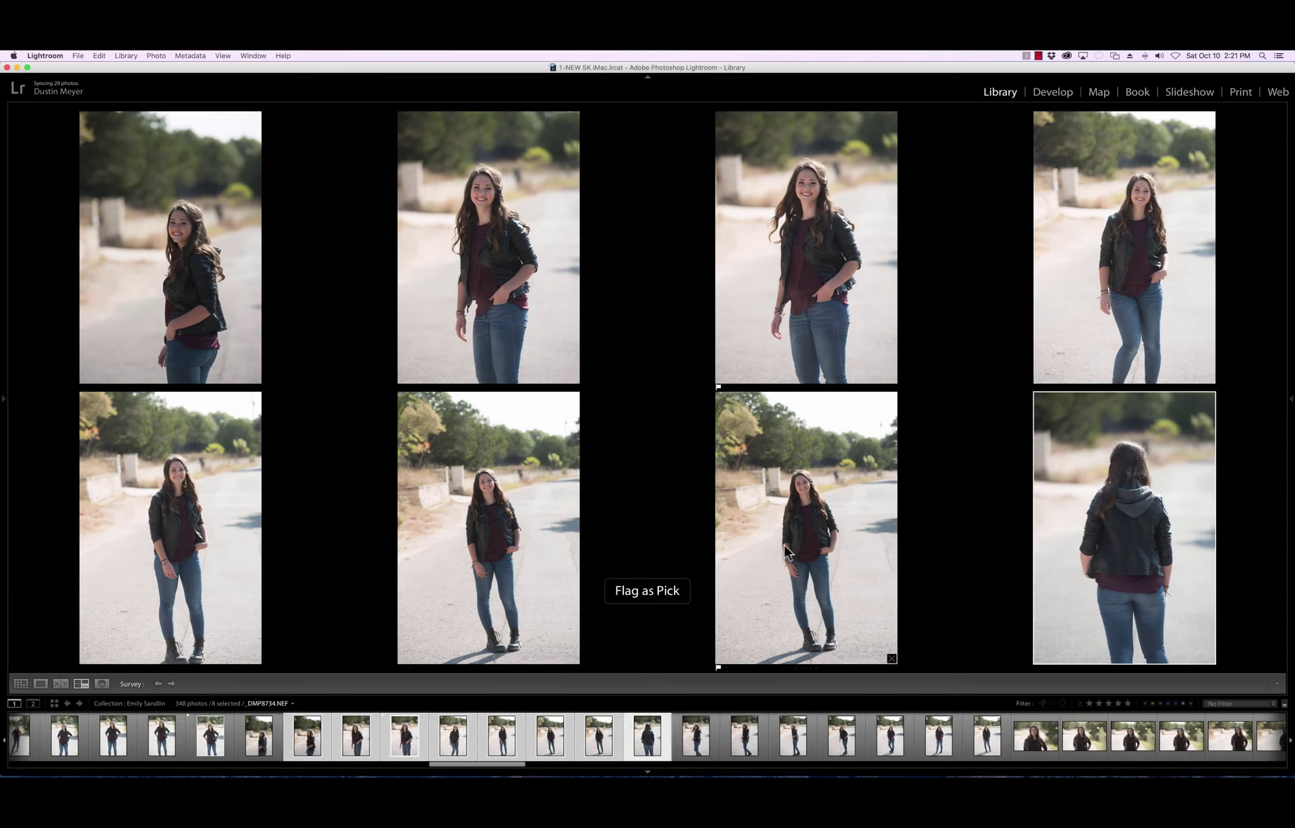
key(g)
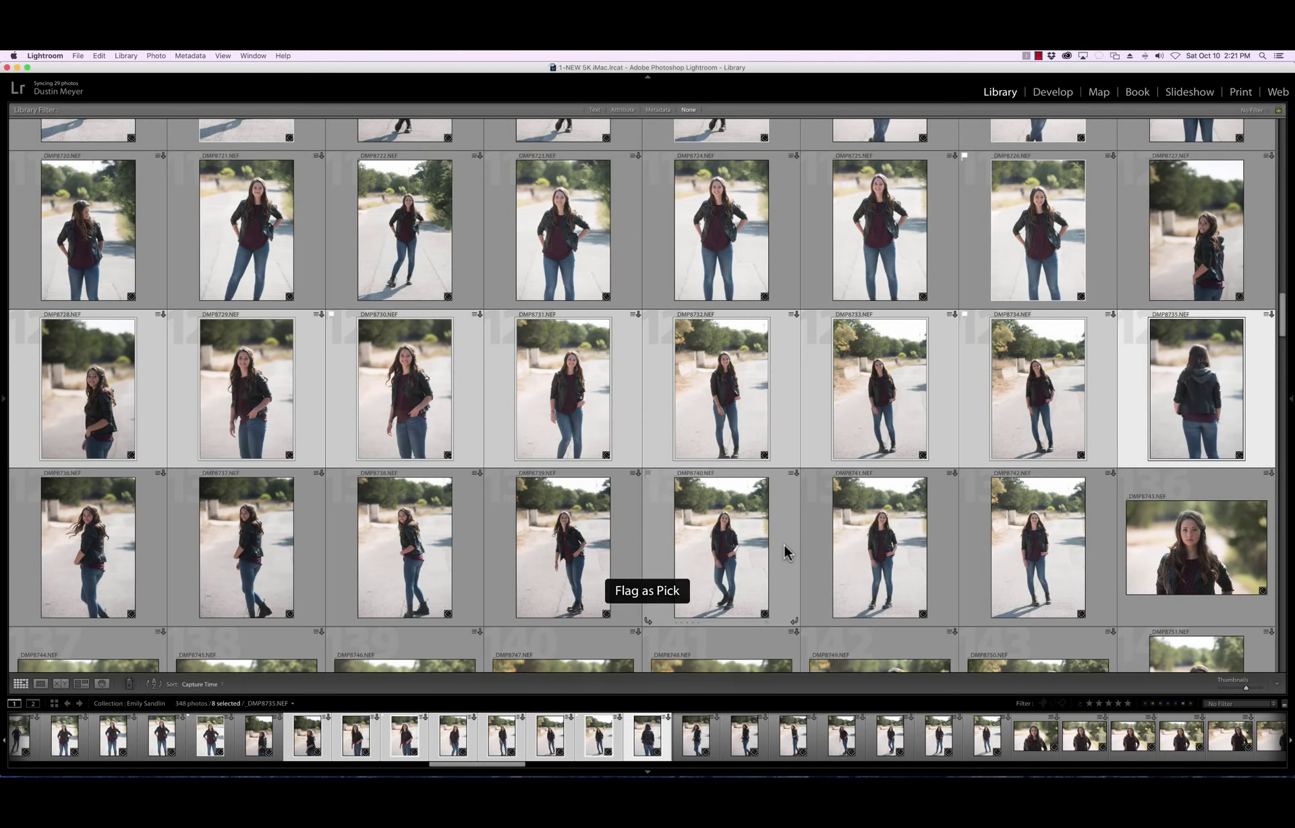
Survey _DMP8736–8743 and flag several keepers, including the large landscape portrait, as picks
click(98, 563)
shift+click(1229, 562)
key(n)
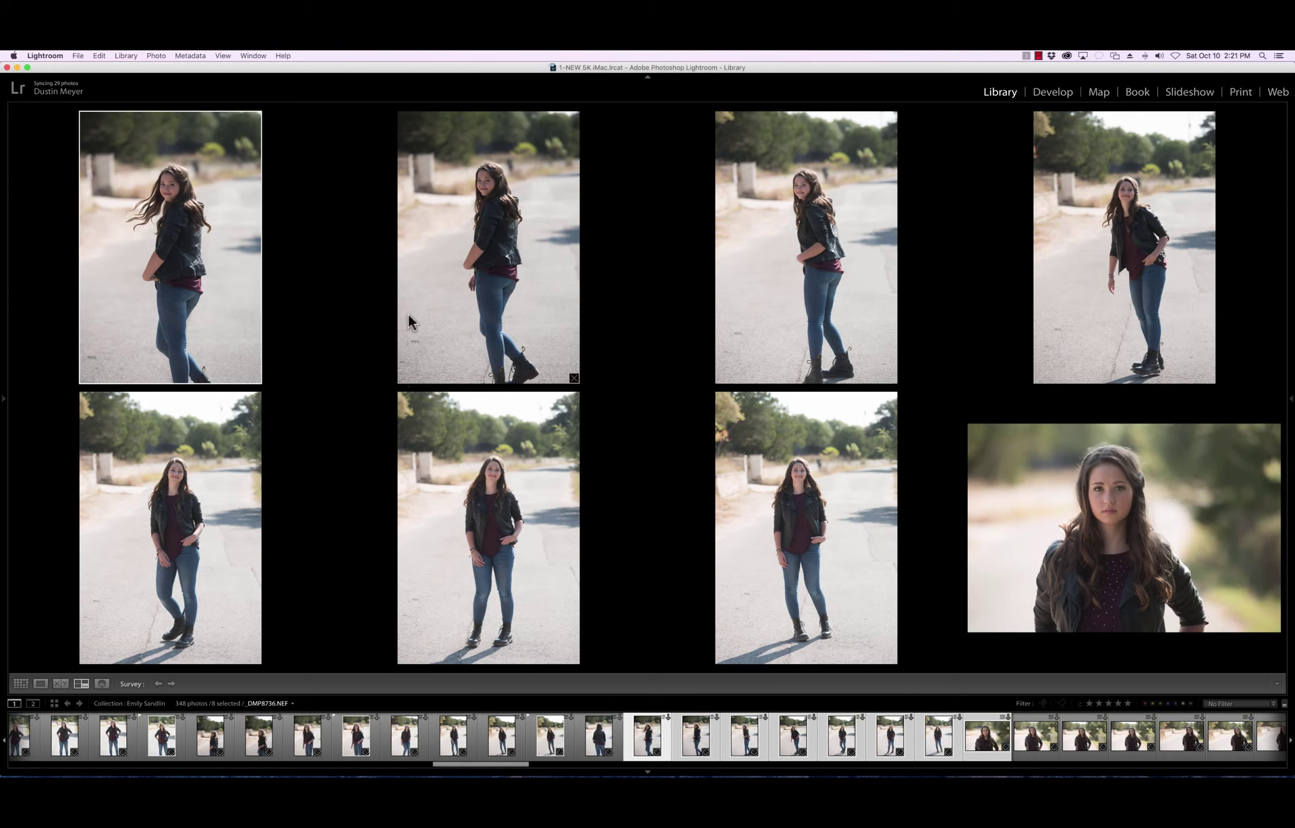
key(p)
key(Right)
key(Right)
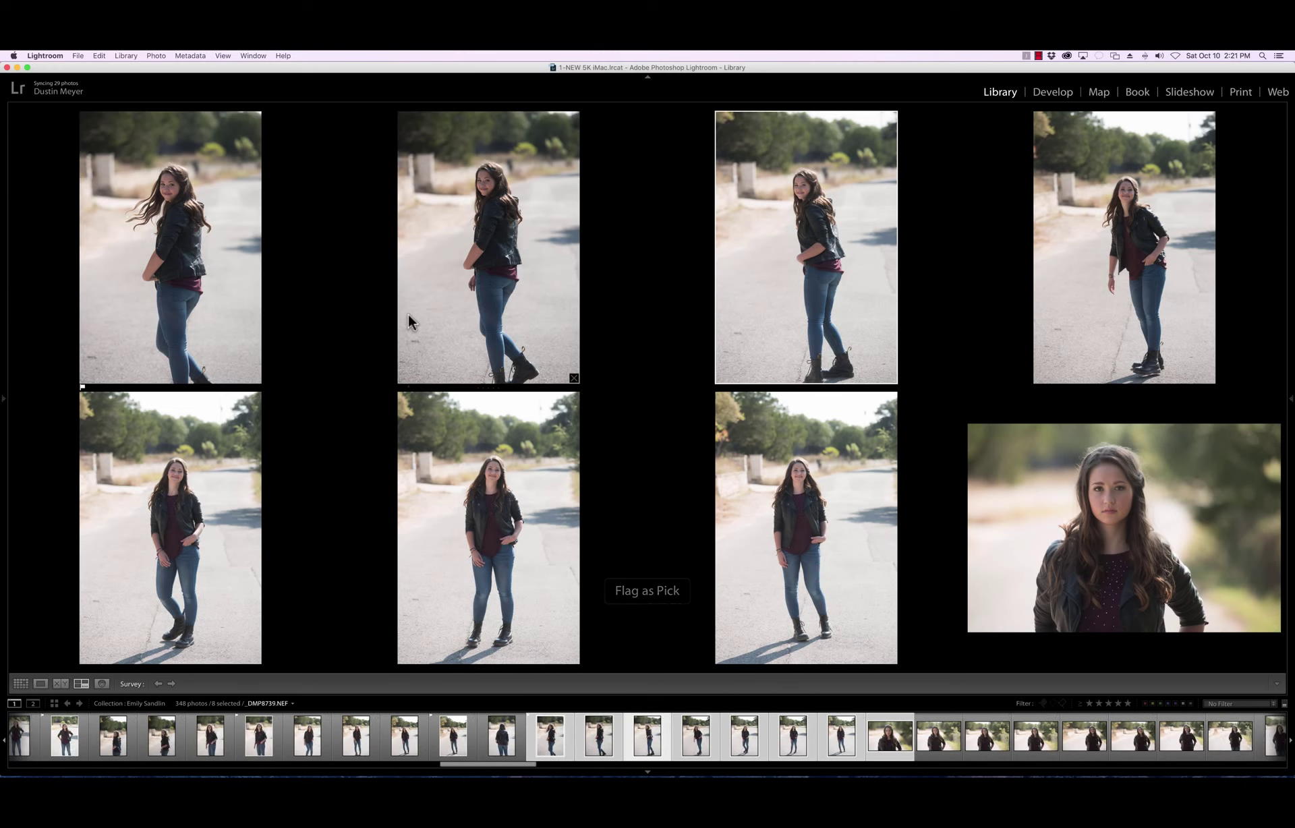
key(p)
key(Right)
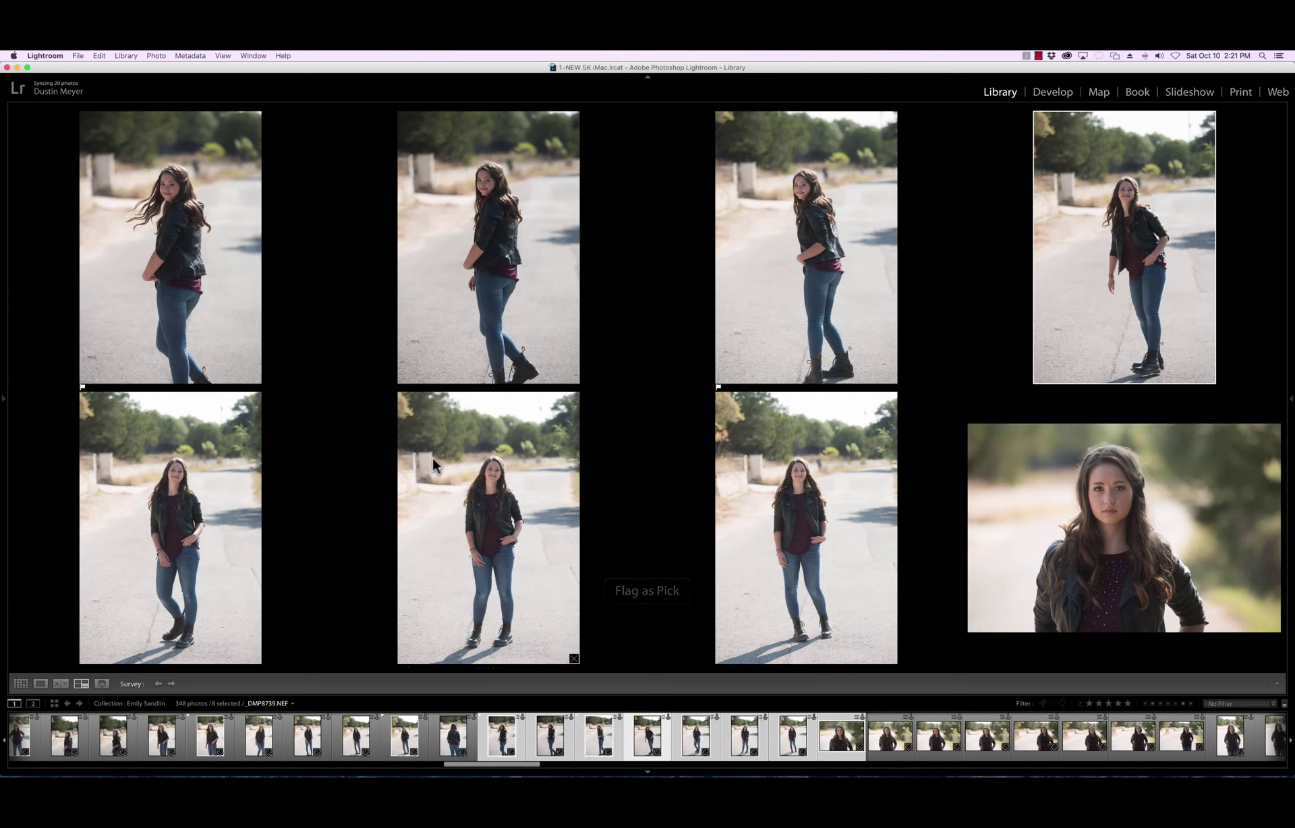
key(Right)
key(Right)
key(p)
key(Right)
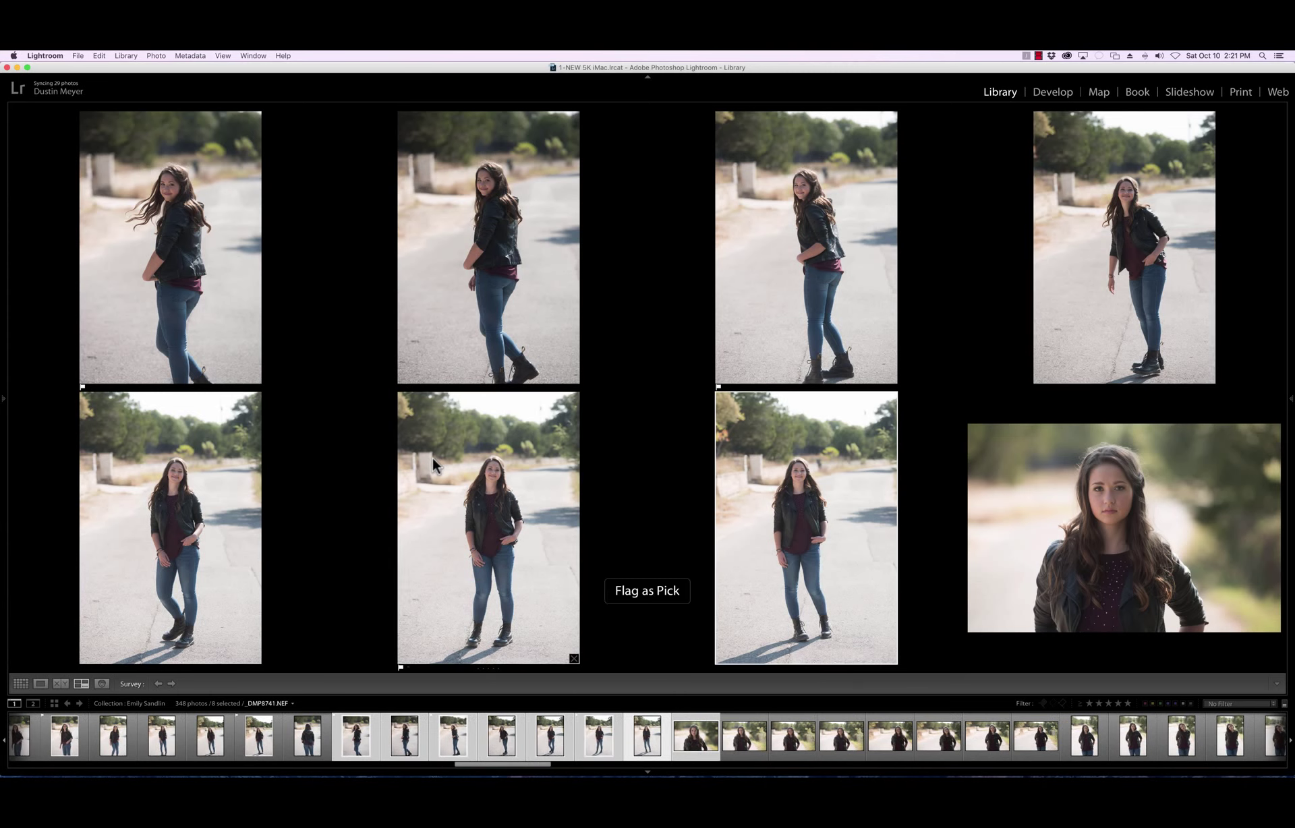
click(1029, 491)
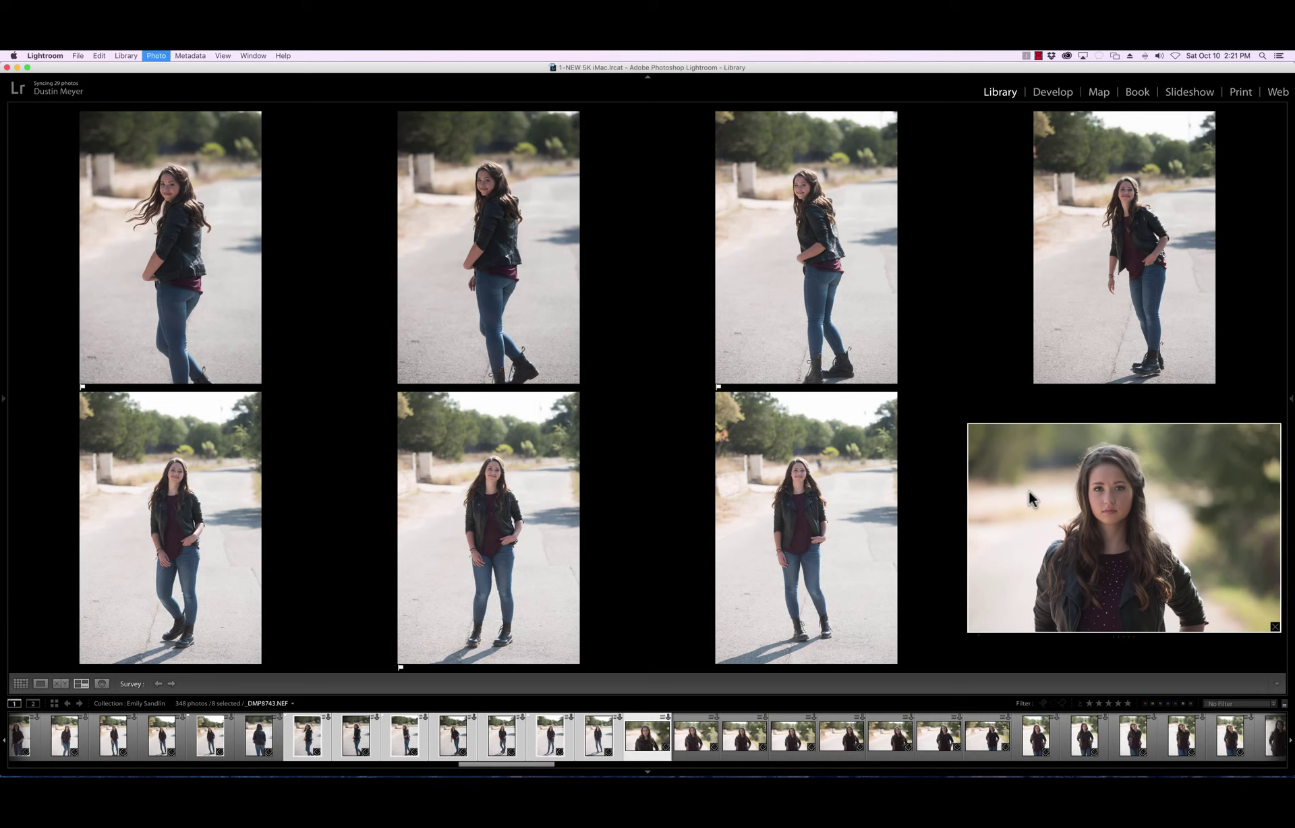
key(p)
key(Right)
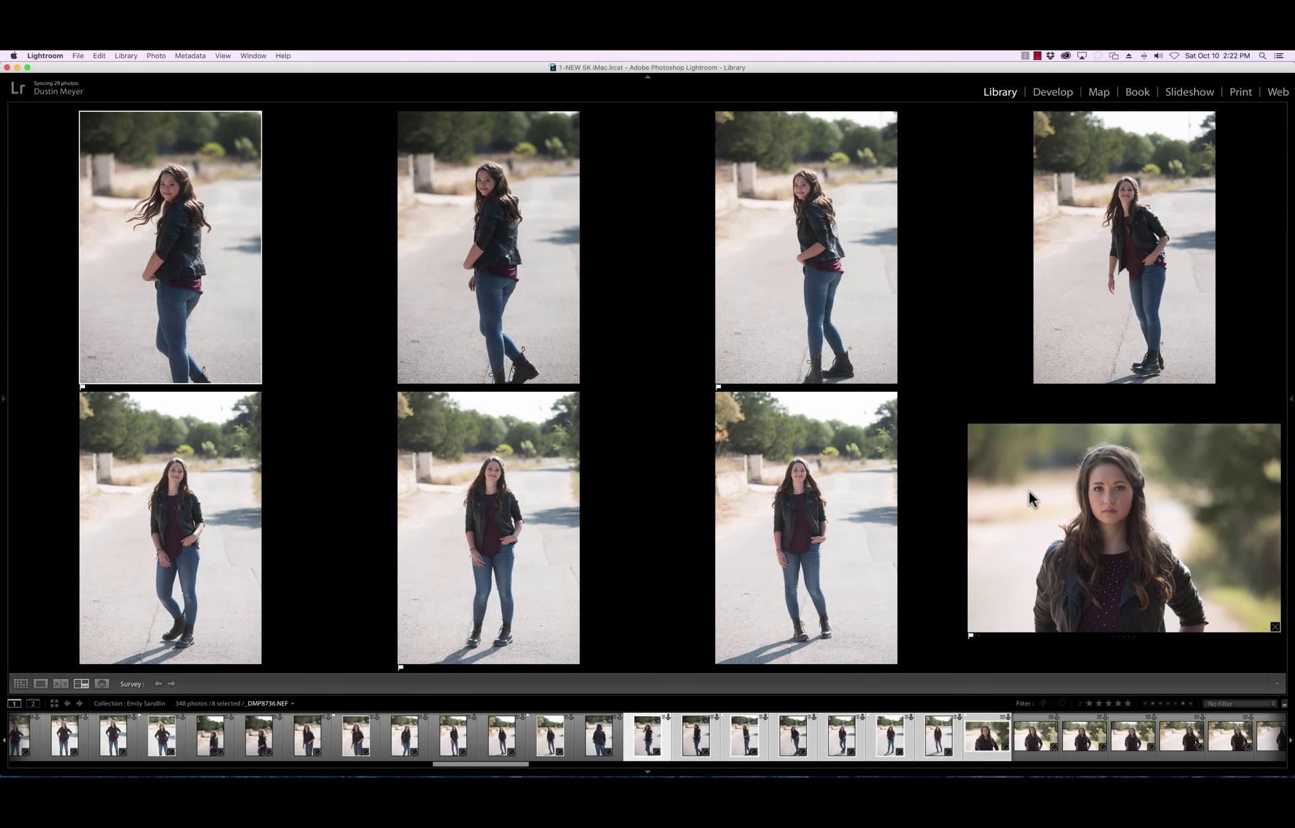
key(g)
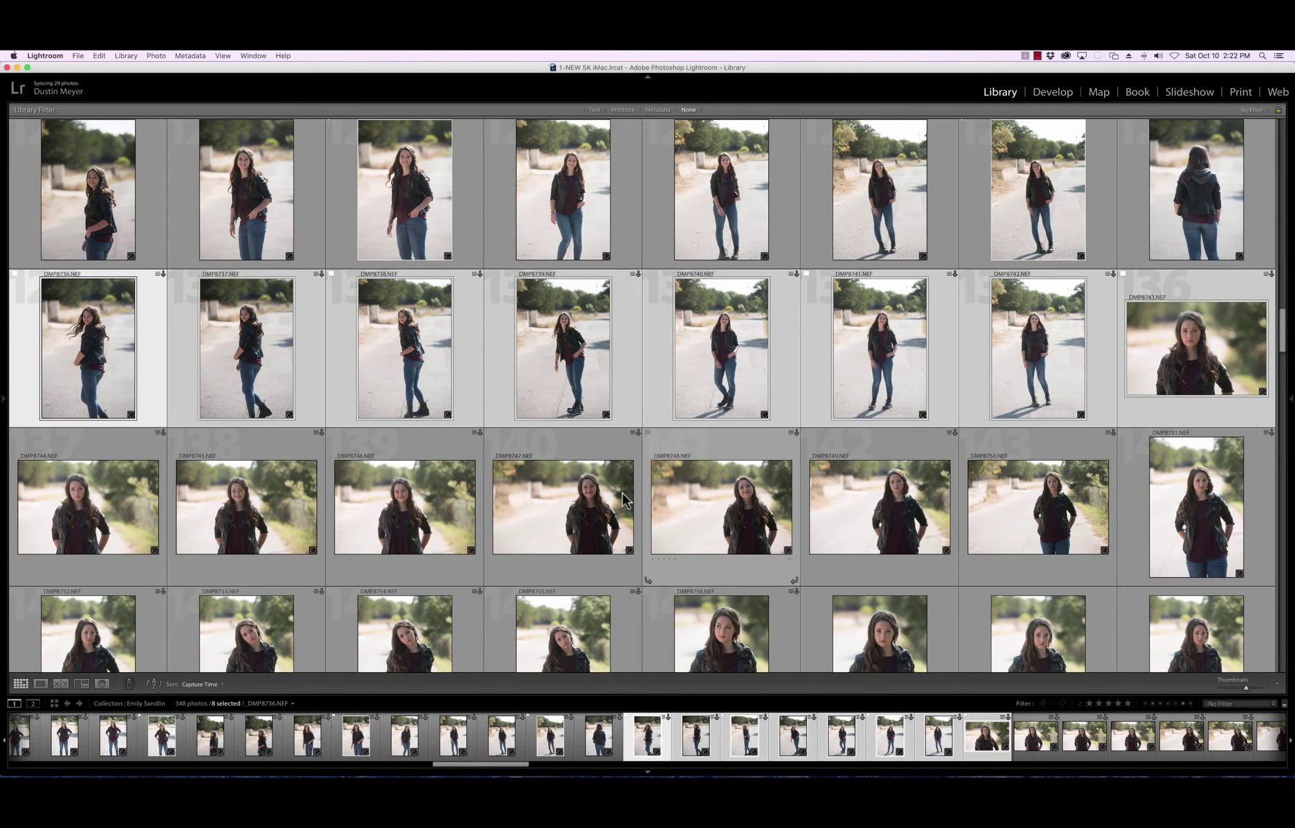
Survey _DMP8744–8751 and flag _DMP8747, _DMP8749 and the eighth photo as picks
key(Down)
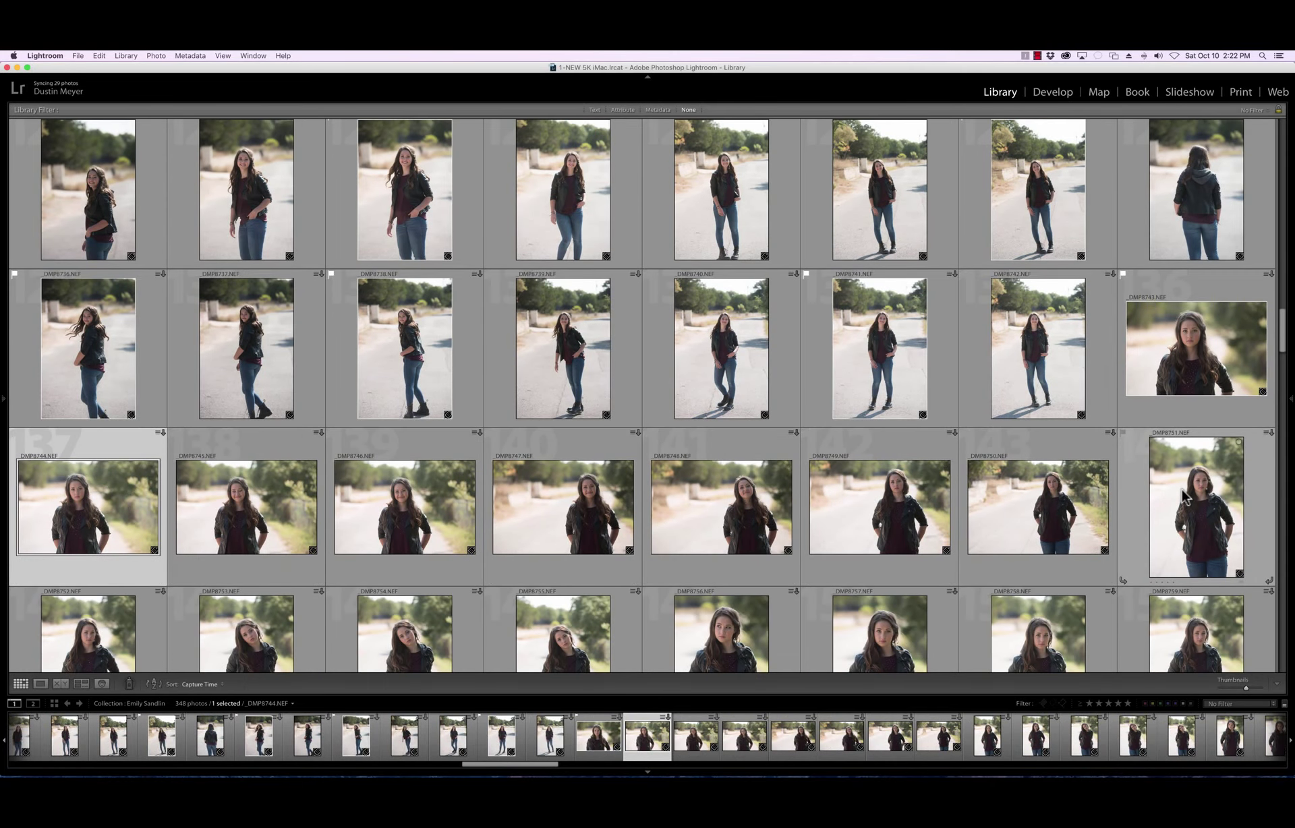
shift+click(1185, 497)
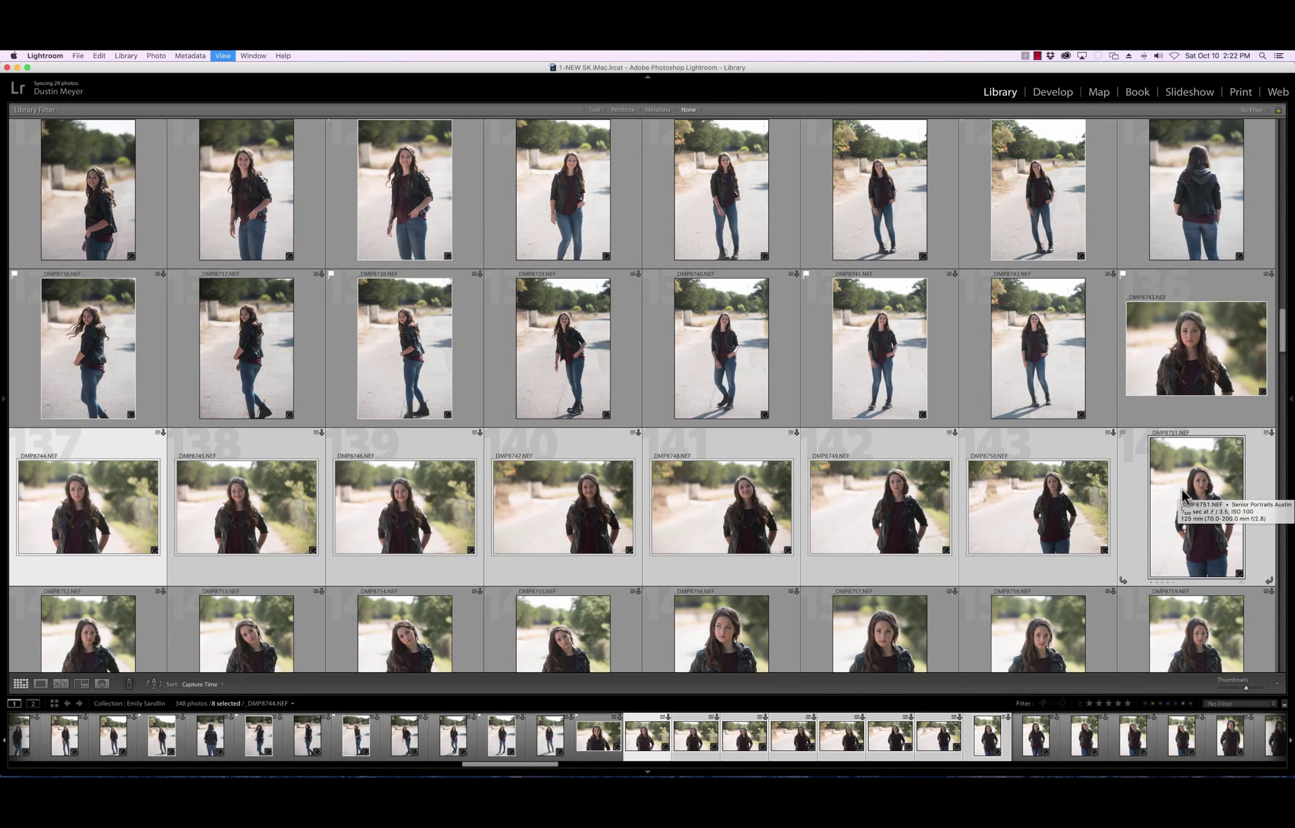
key(n)
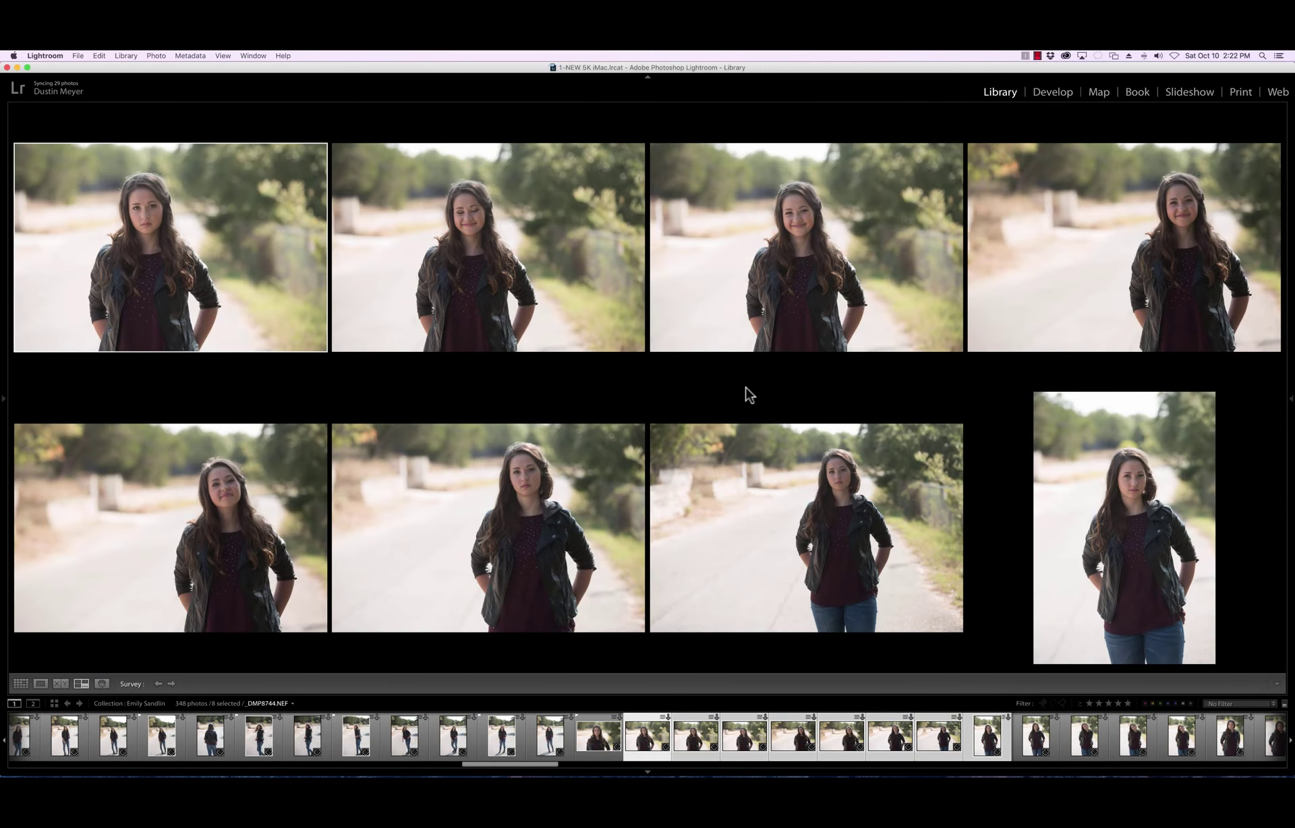
click(1037, 312)
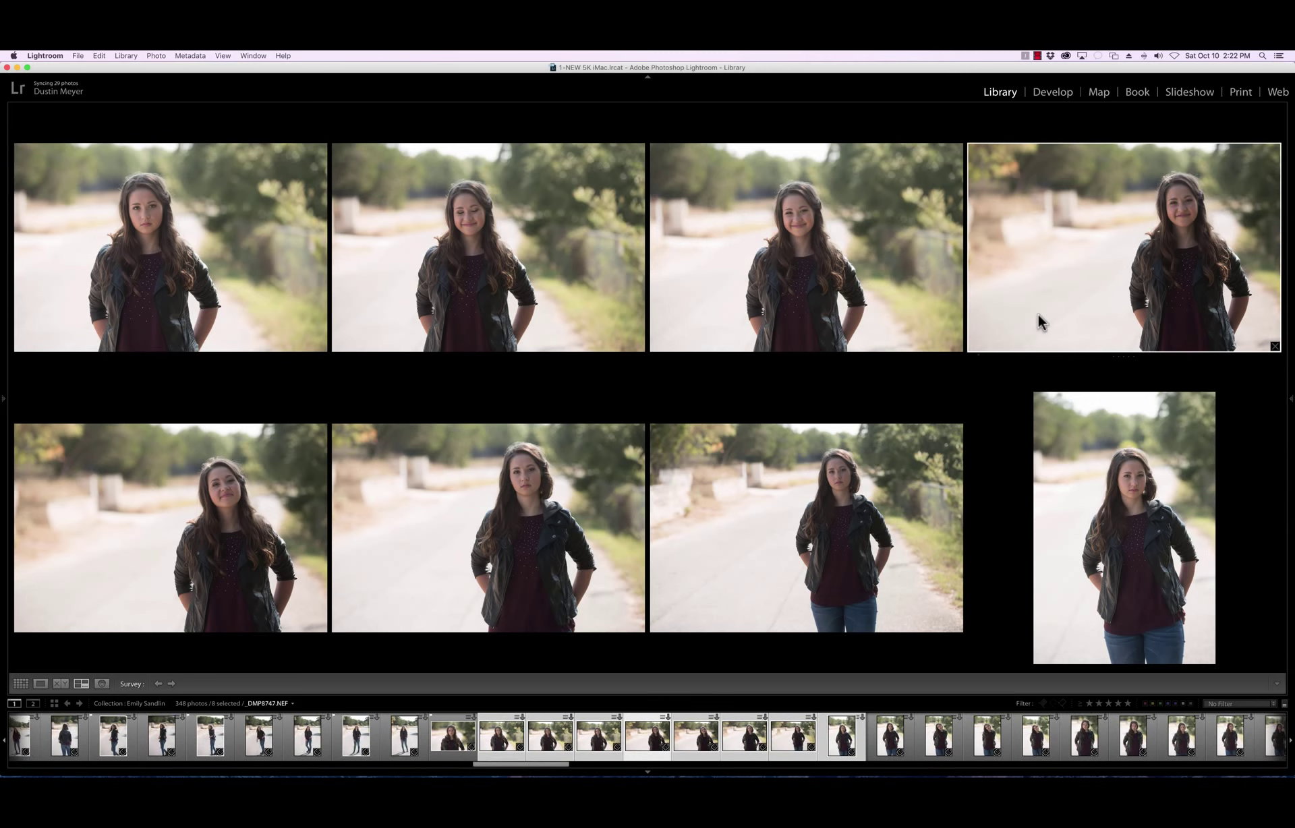
key(shift+p)
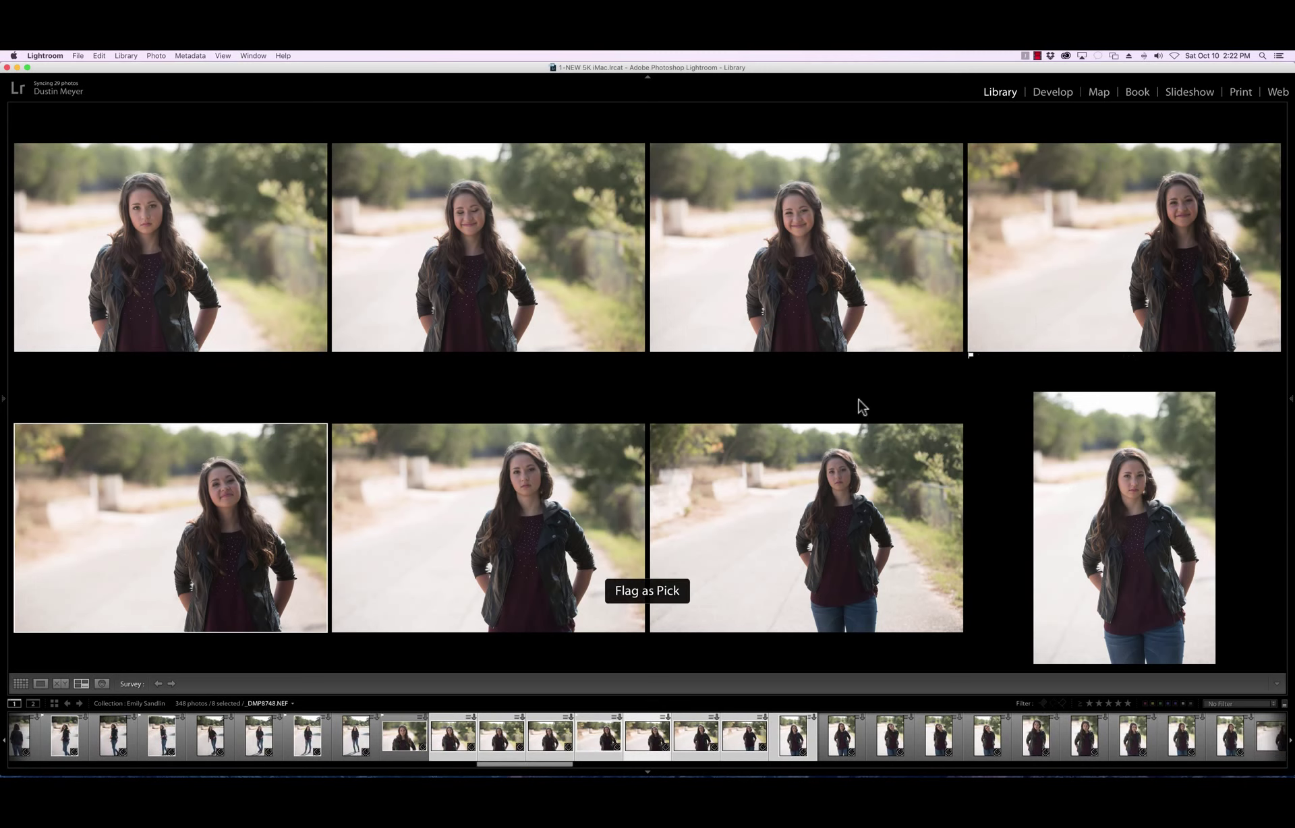
click(522, 496)
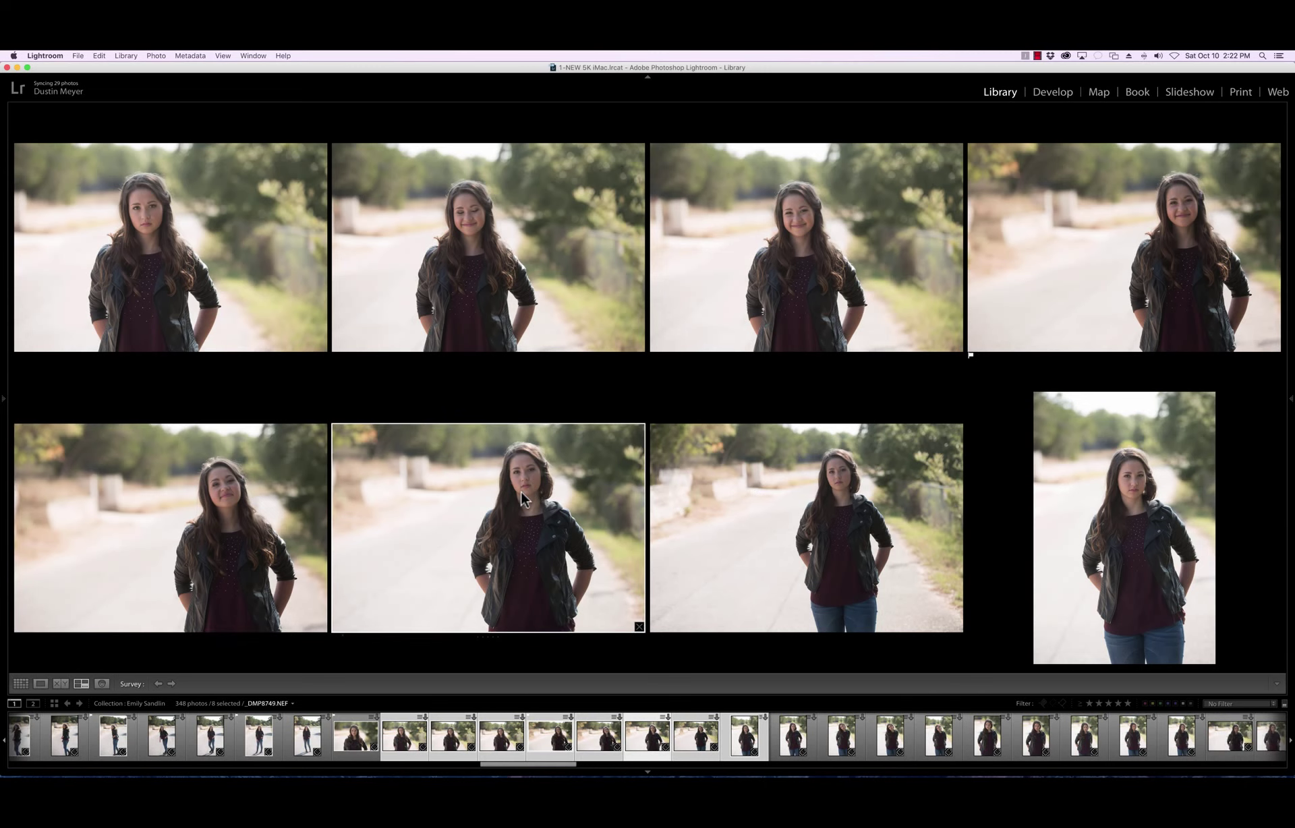
key(shift+p)
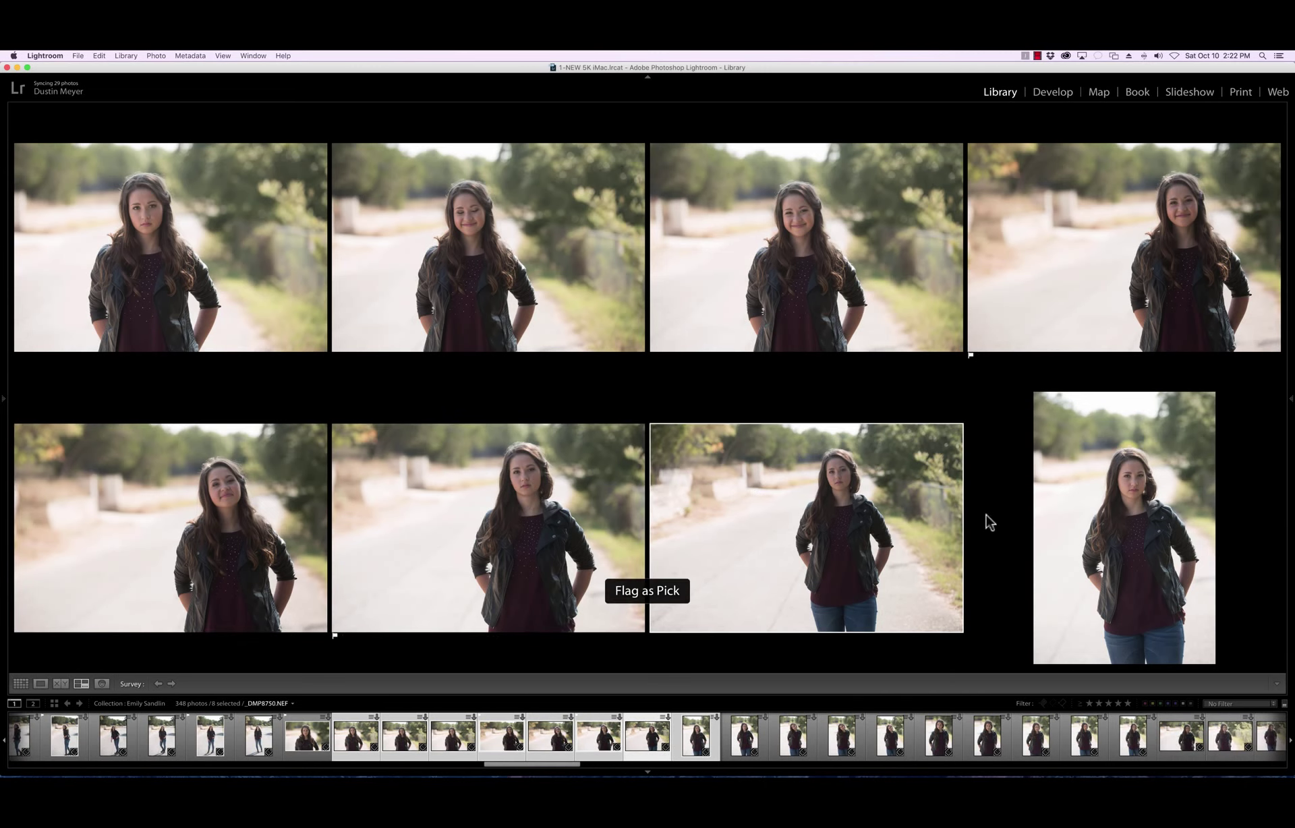
click(1071, 503)
key(shift+p)
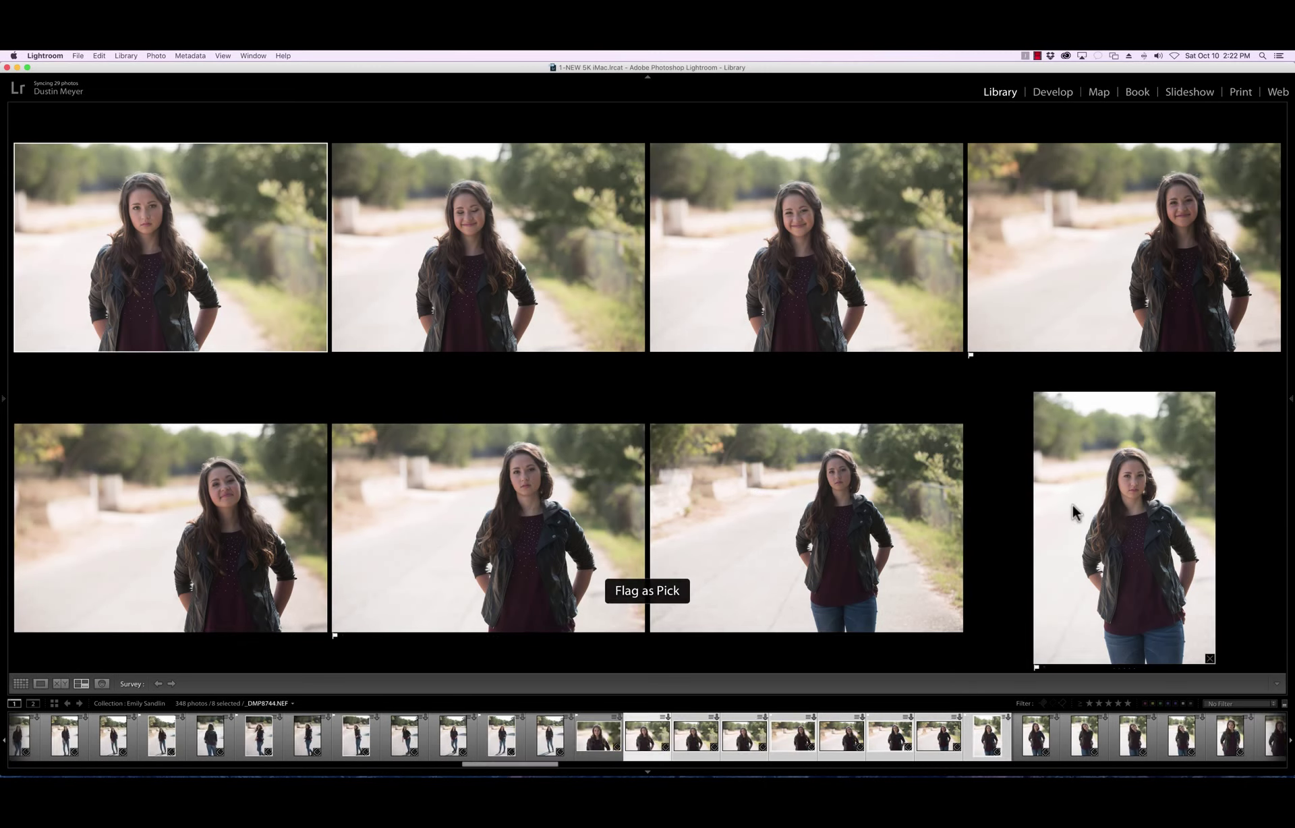
key(g)
Survey _DMP8752–8759, undoing an accidental row flag, and pick the third and second bottom-row photos
scroll(1000, 439, down, 5)
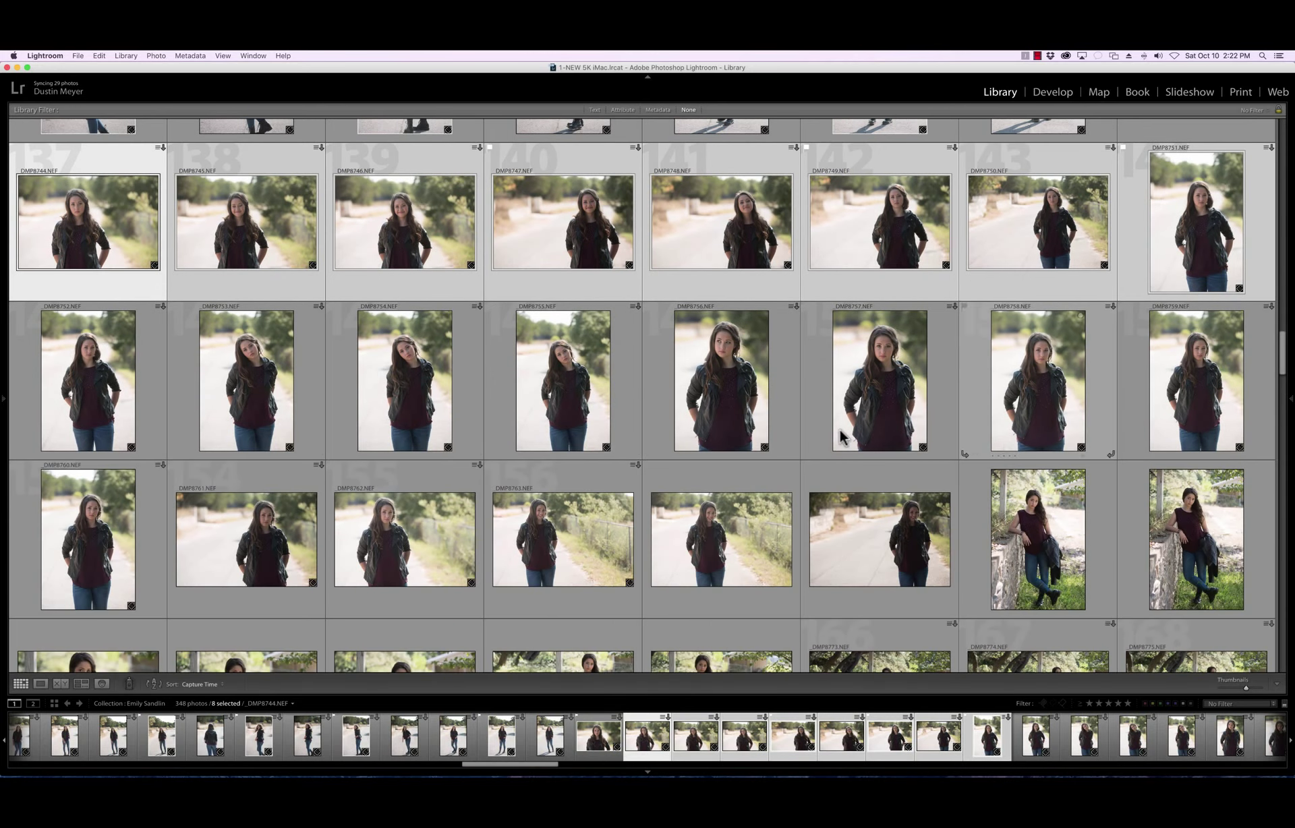
click(101, 384)
shift+click(1180, 402)
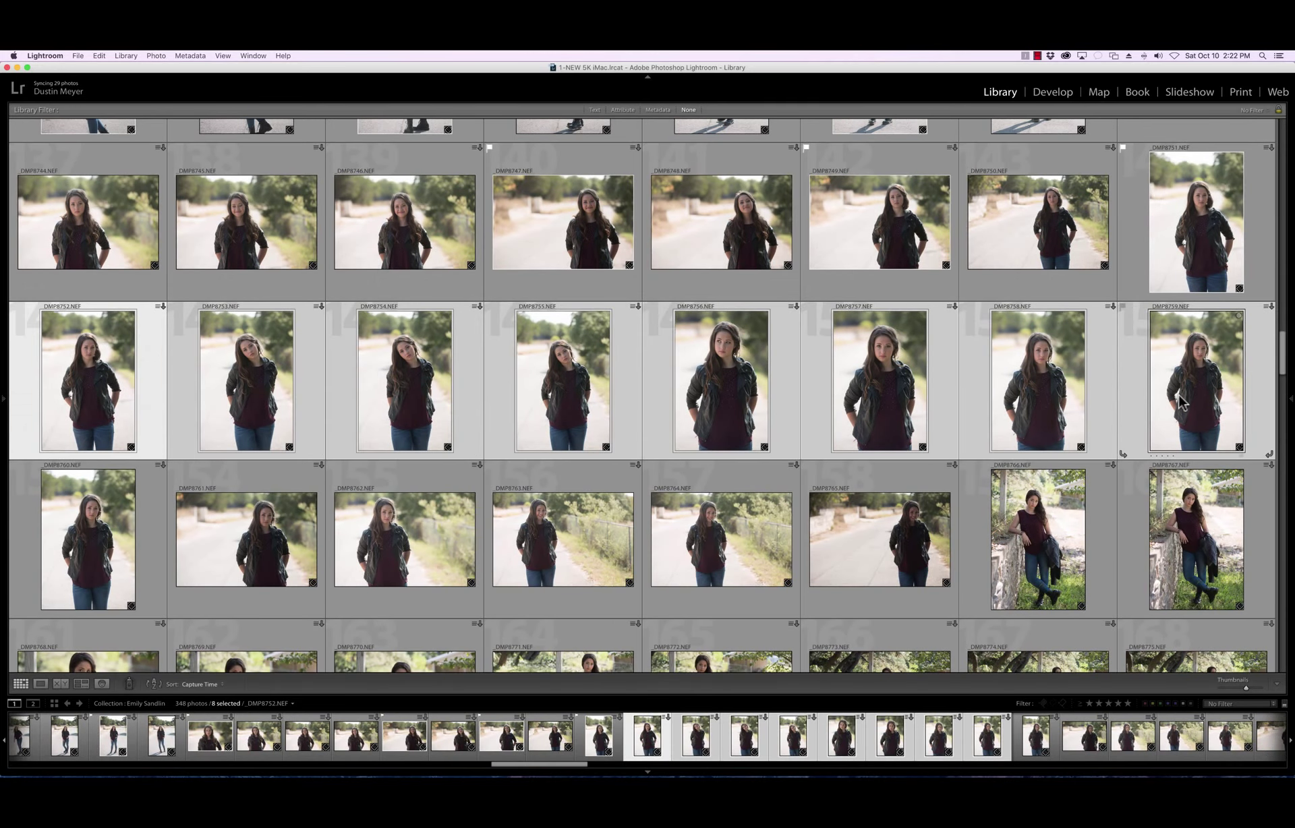
key(p)
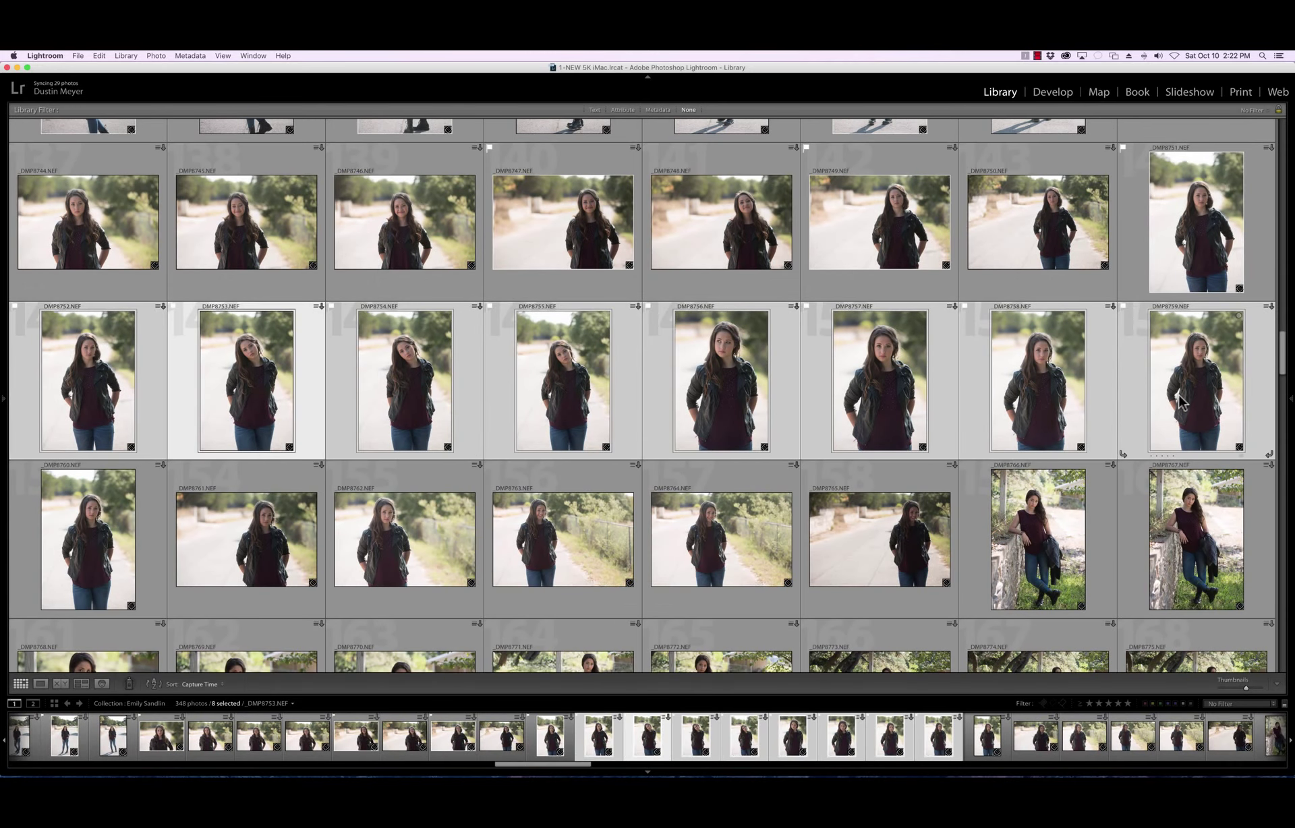
key(super+z)
key(n)
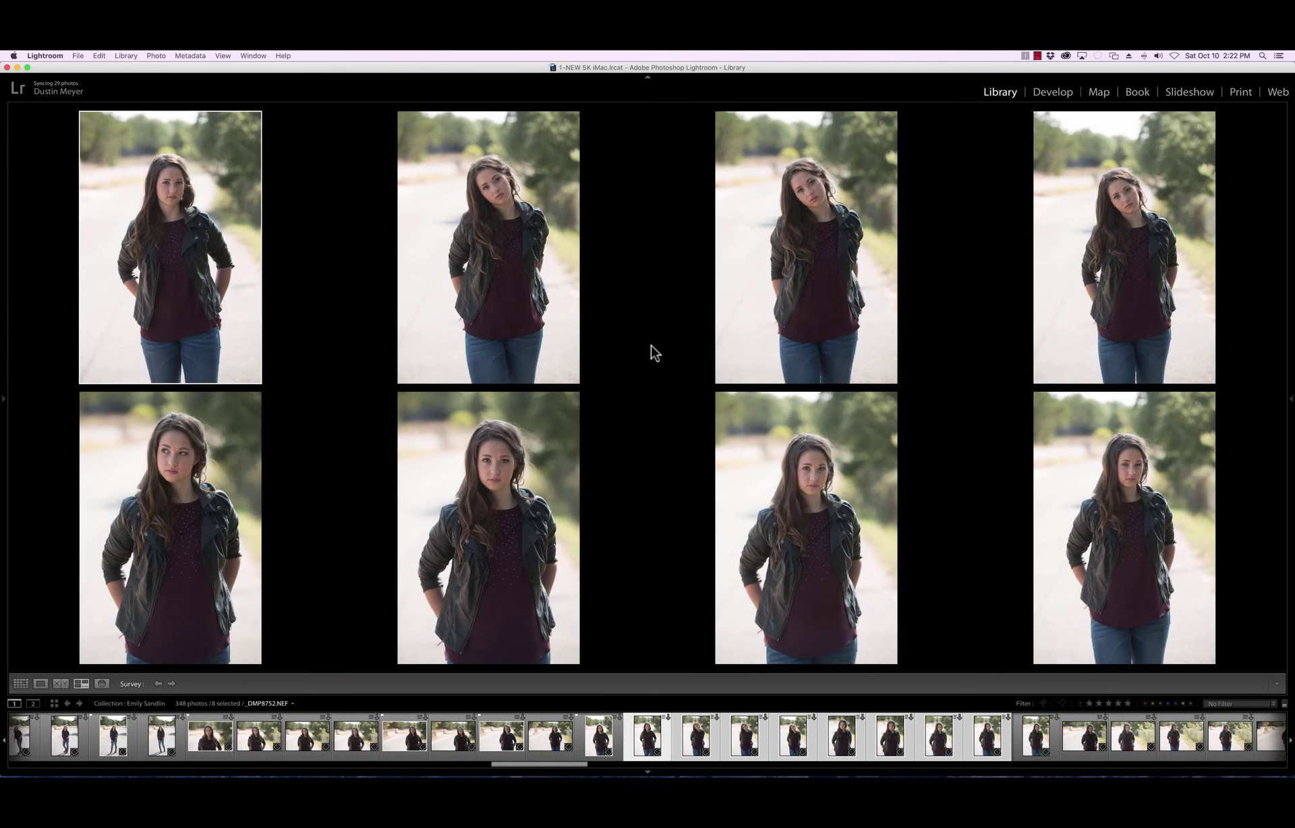
click(832, 348)
key(p)
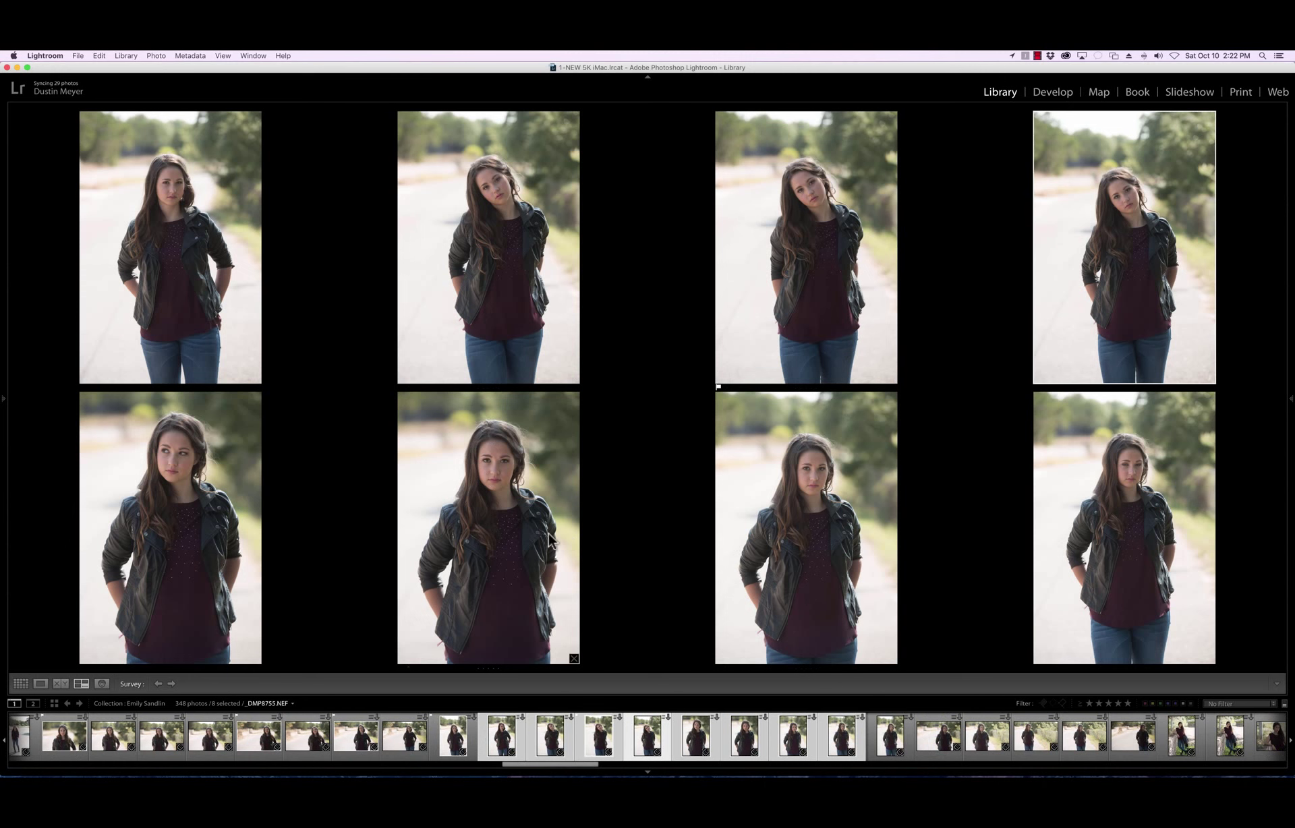
click(551, 539)
key(p)
key(g)
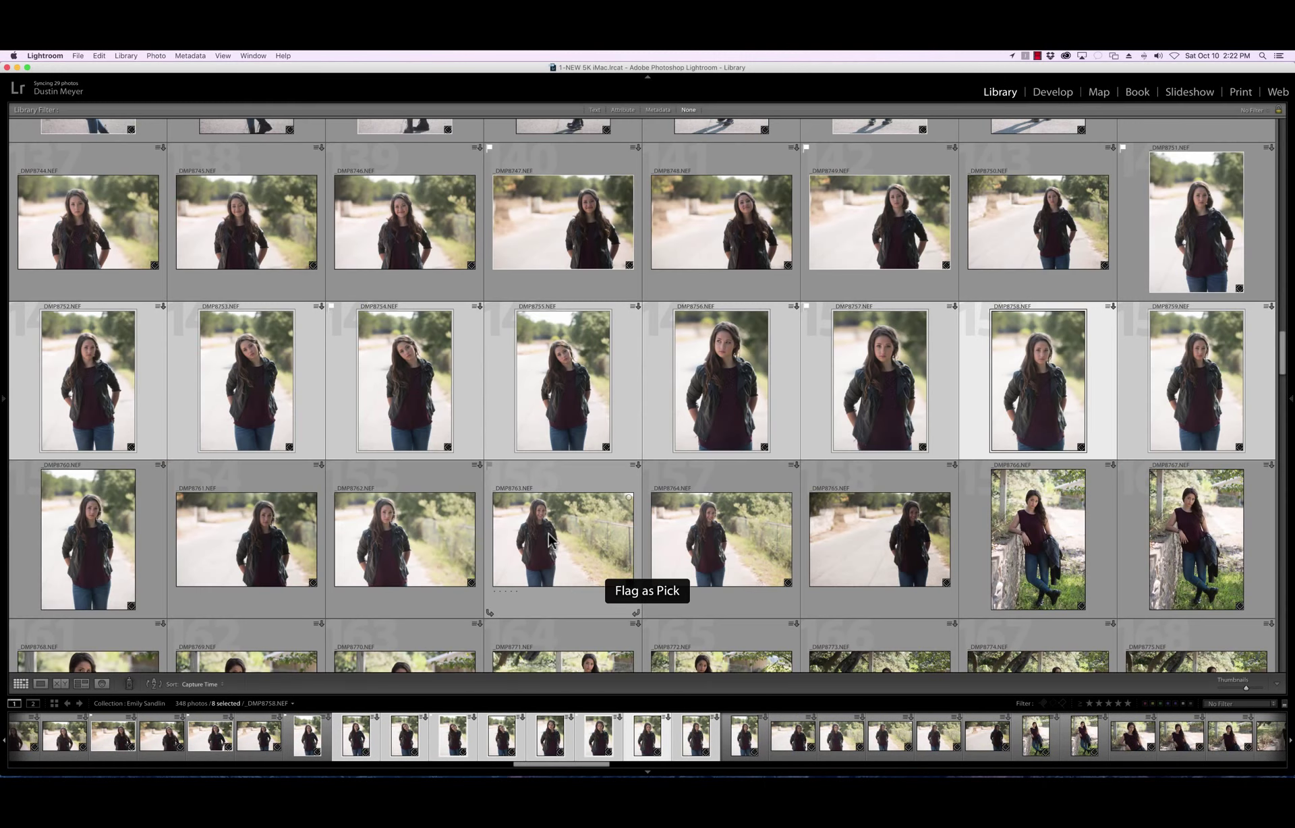
Survey _DMP8760–8767 and flag the bottom-left photo as a pick
click(62, 550)
shift+click(1210, 574)
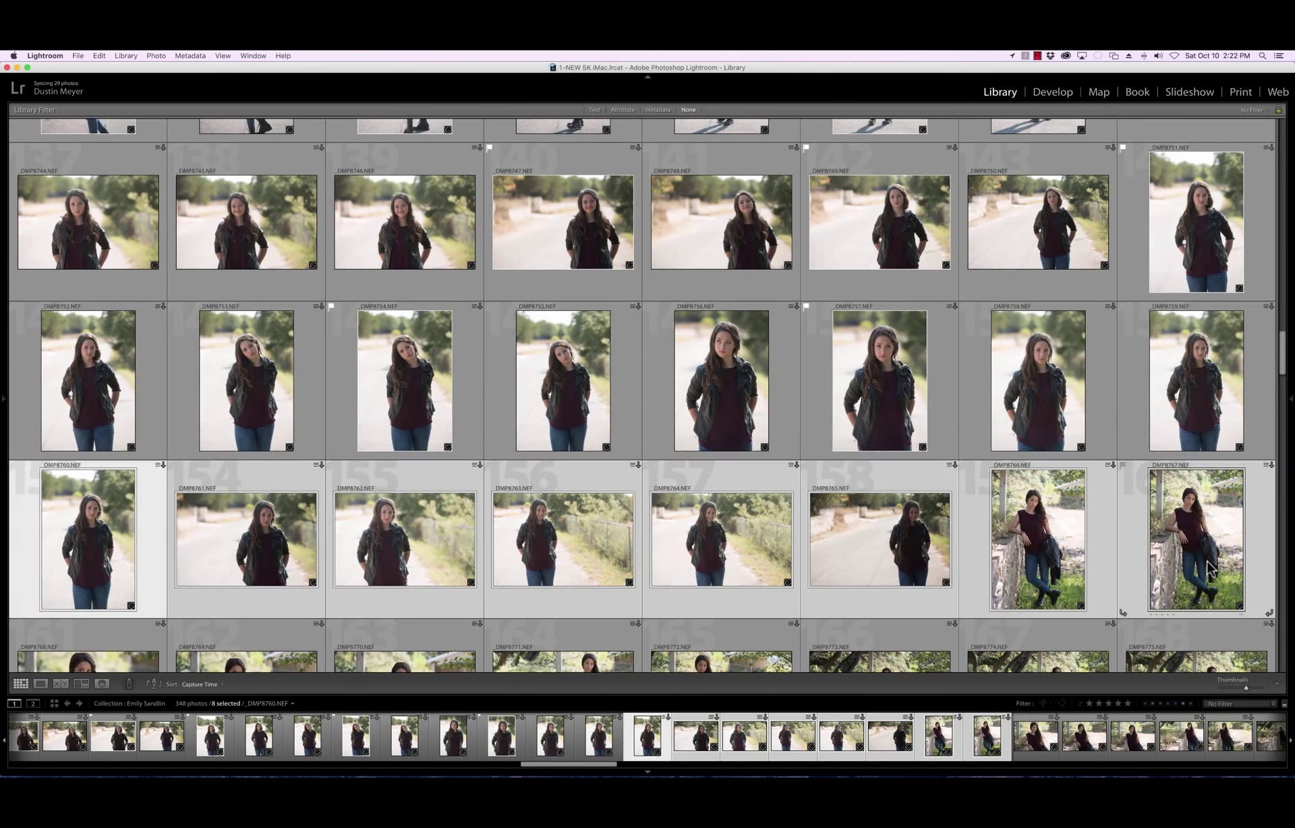
key(n)
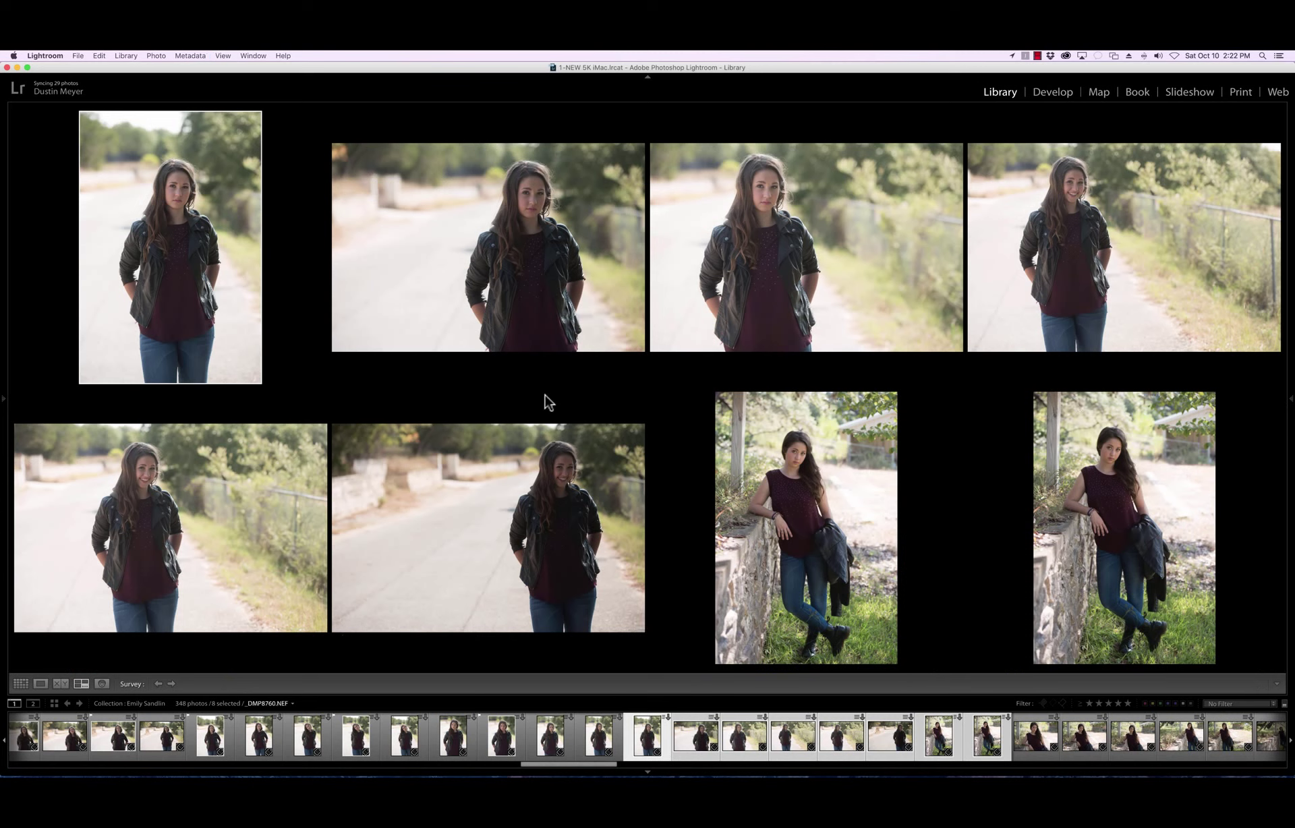
click(290, 514)
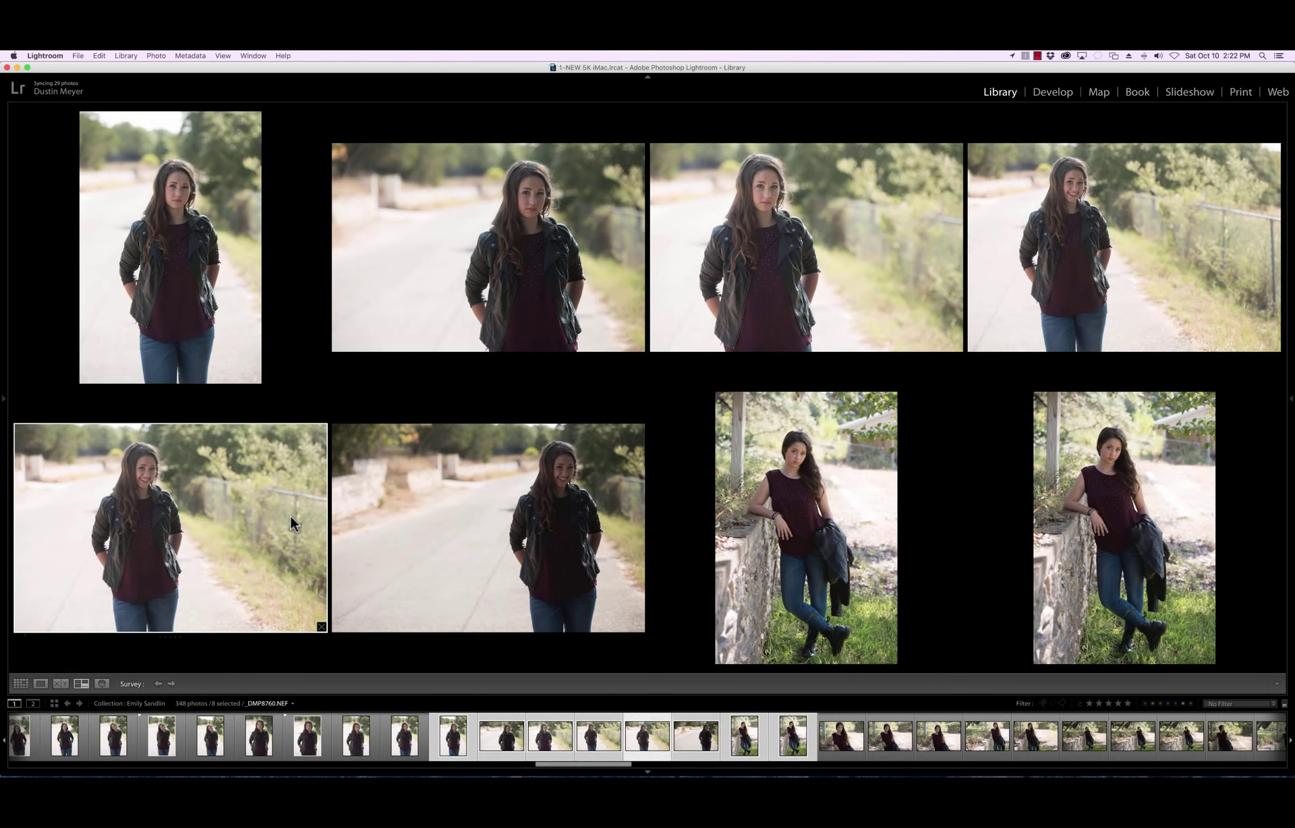
key(shift+p)
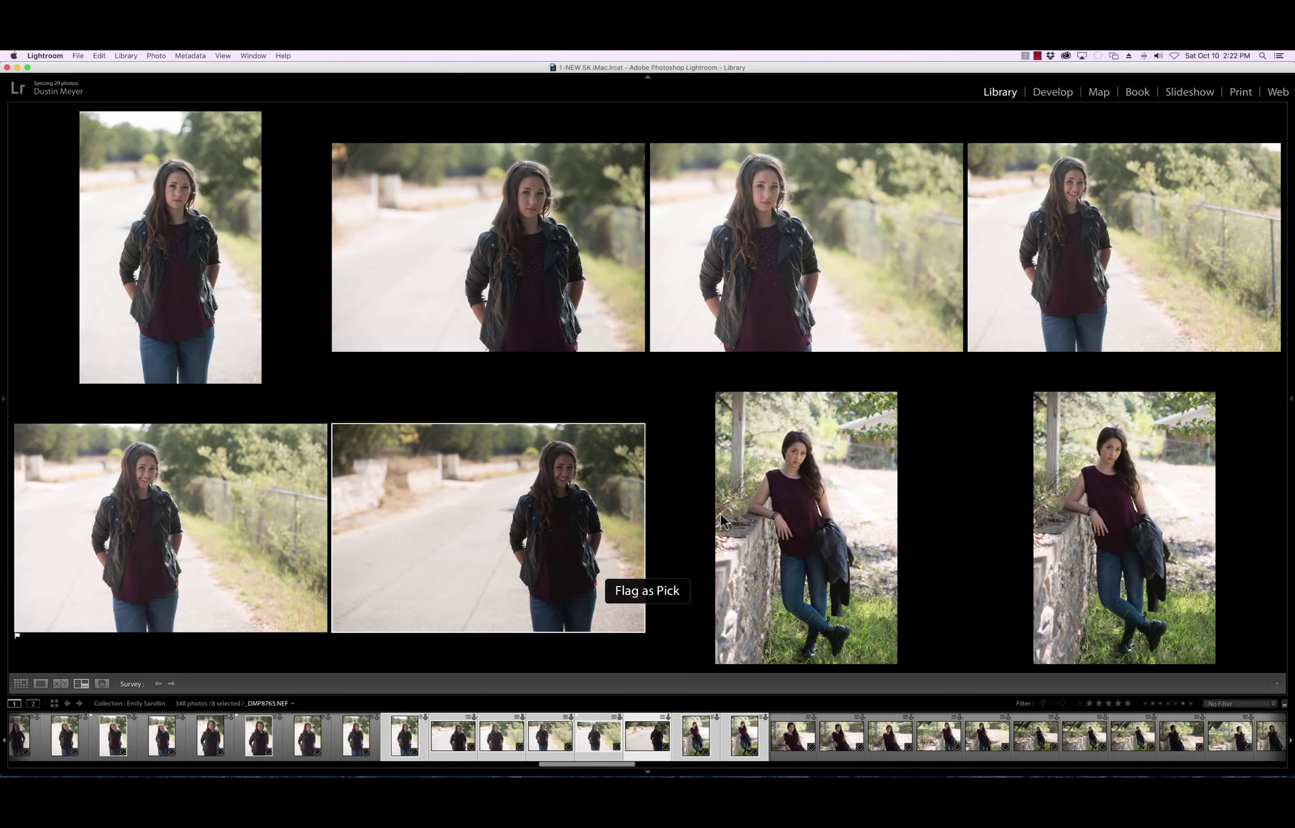
key(Left)
key(Left)
key(Left)
key(Left)
key(Left)
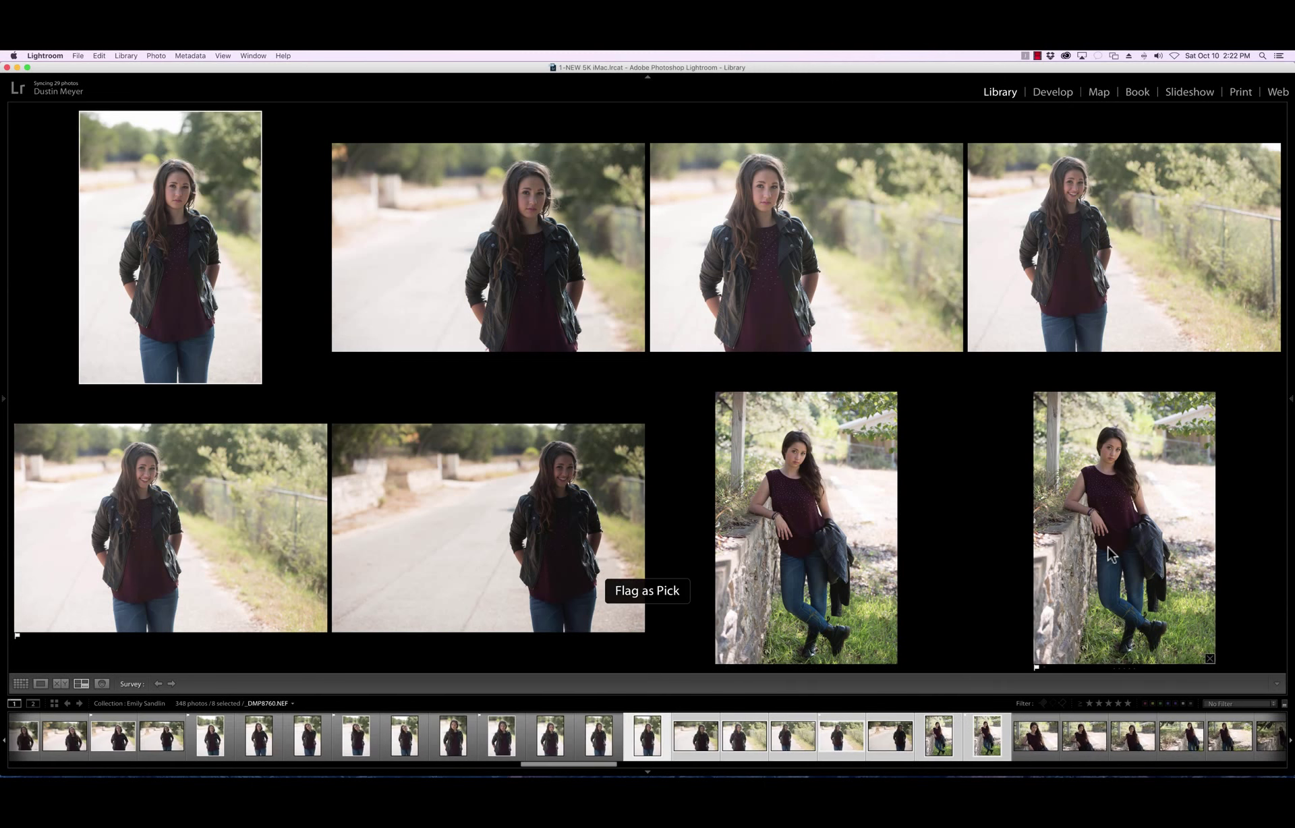
Select the _DMP8768–8775 row and show it in Survey view
key(g)
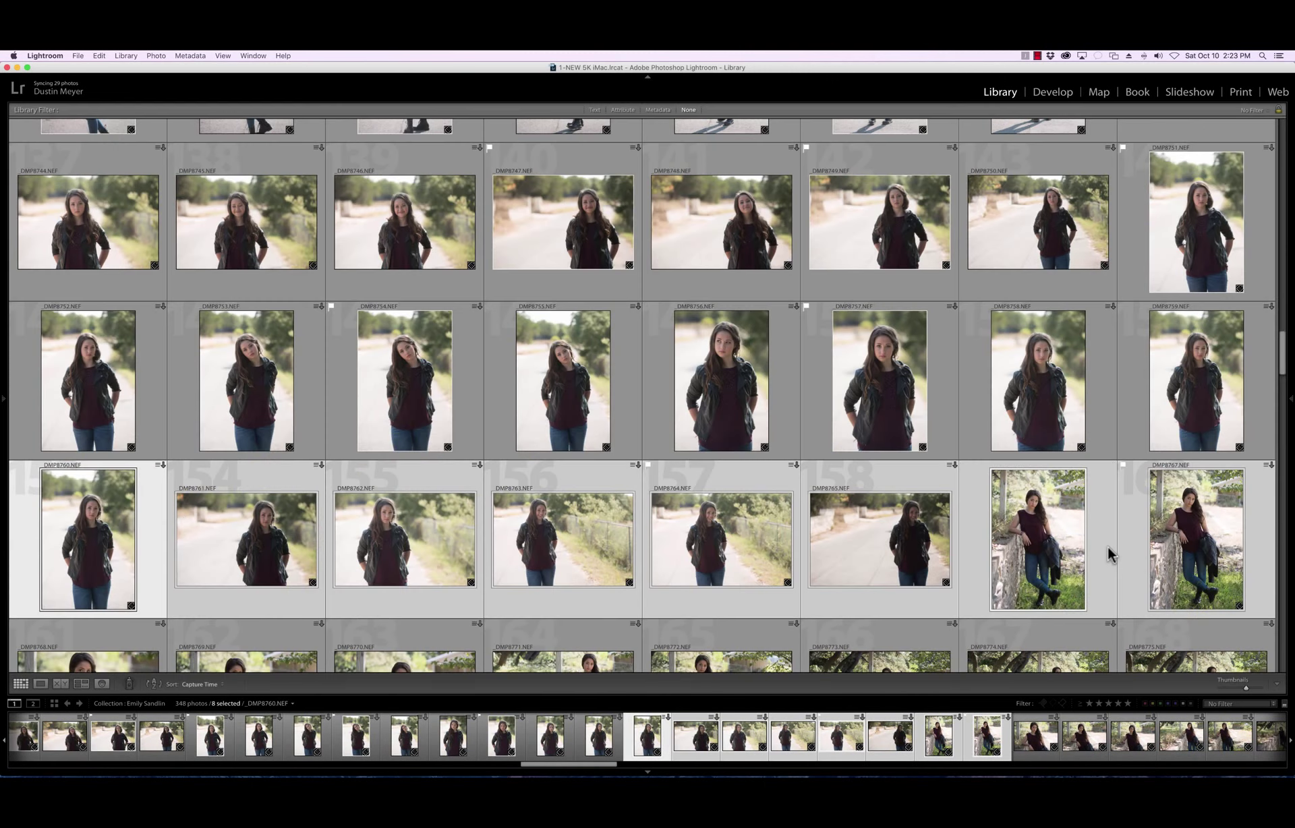
scroll(762, 489, down, 5)
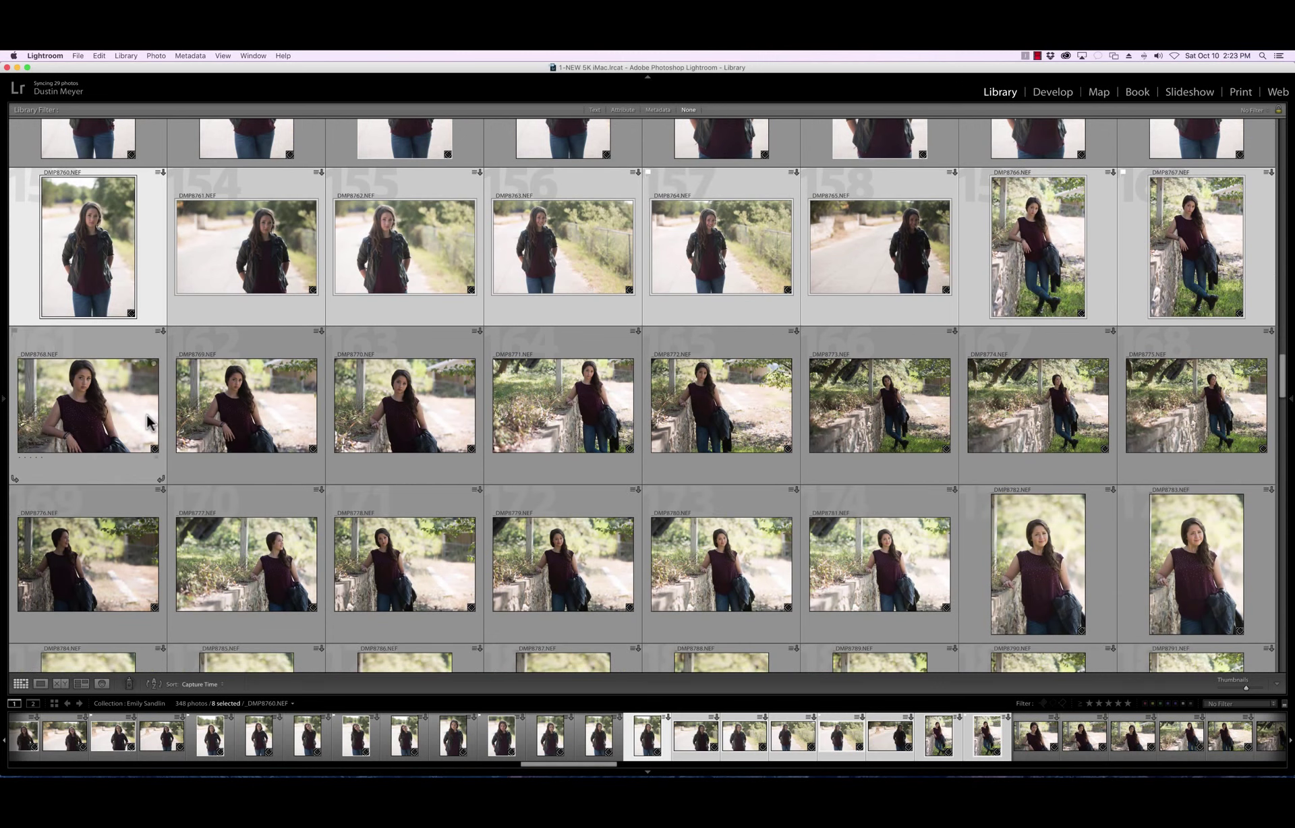
click(147, 423)
shift+click(1218, 415)
key(n)
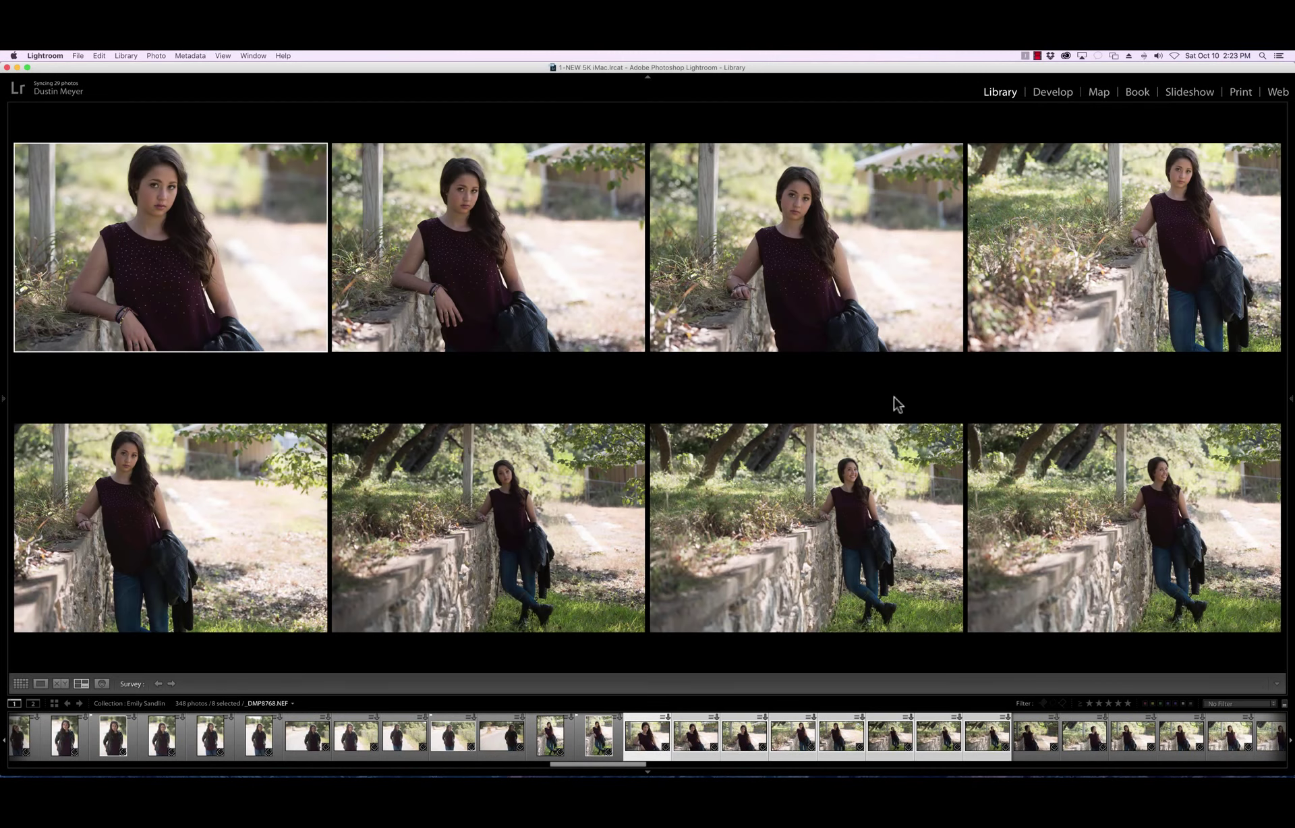
Flag the second, fourth, bottom-right and bottom-left photos as picks
key(Right)
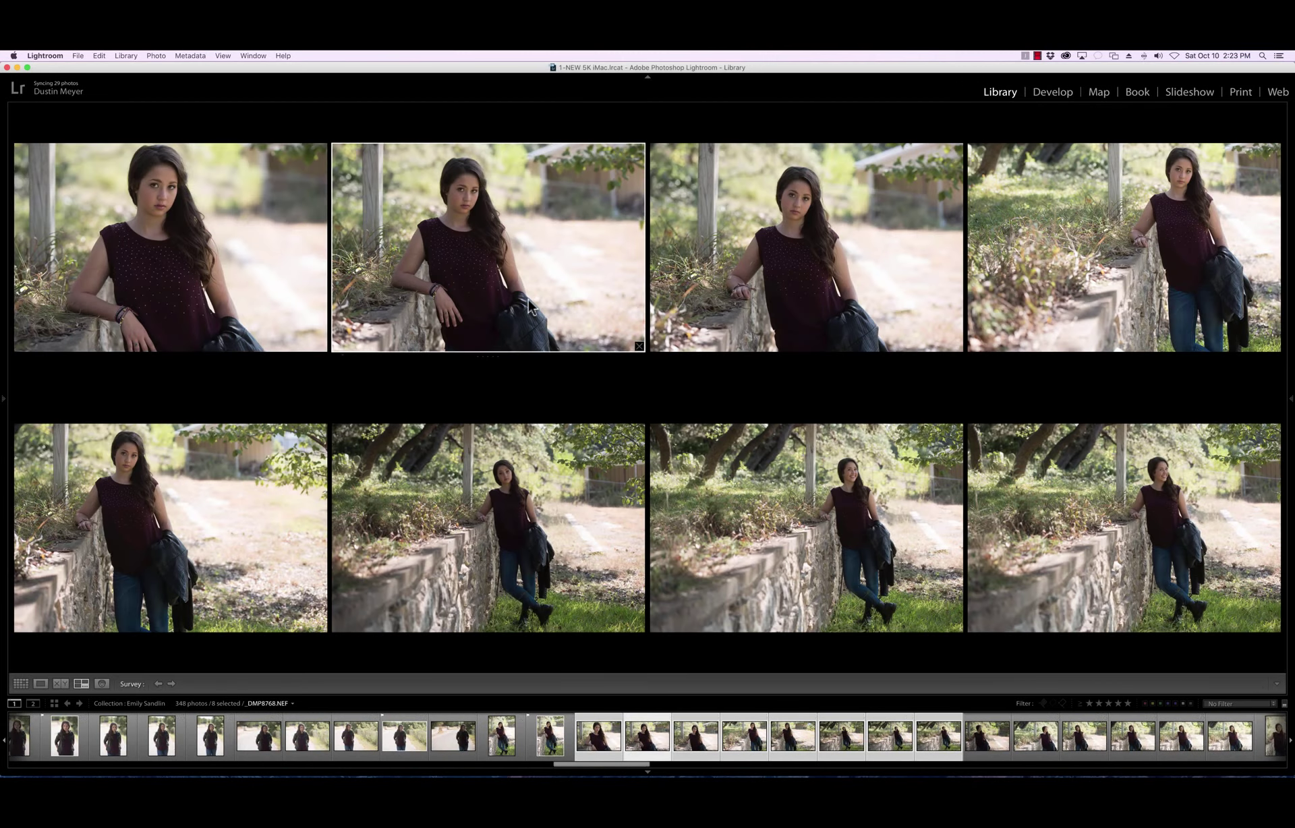
key(shift+p)
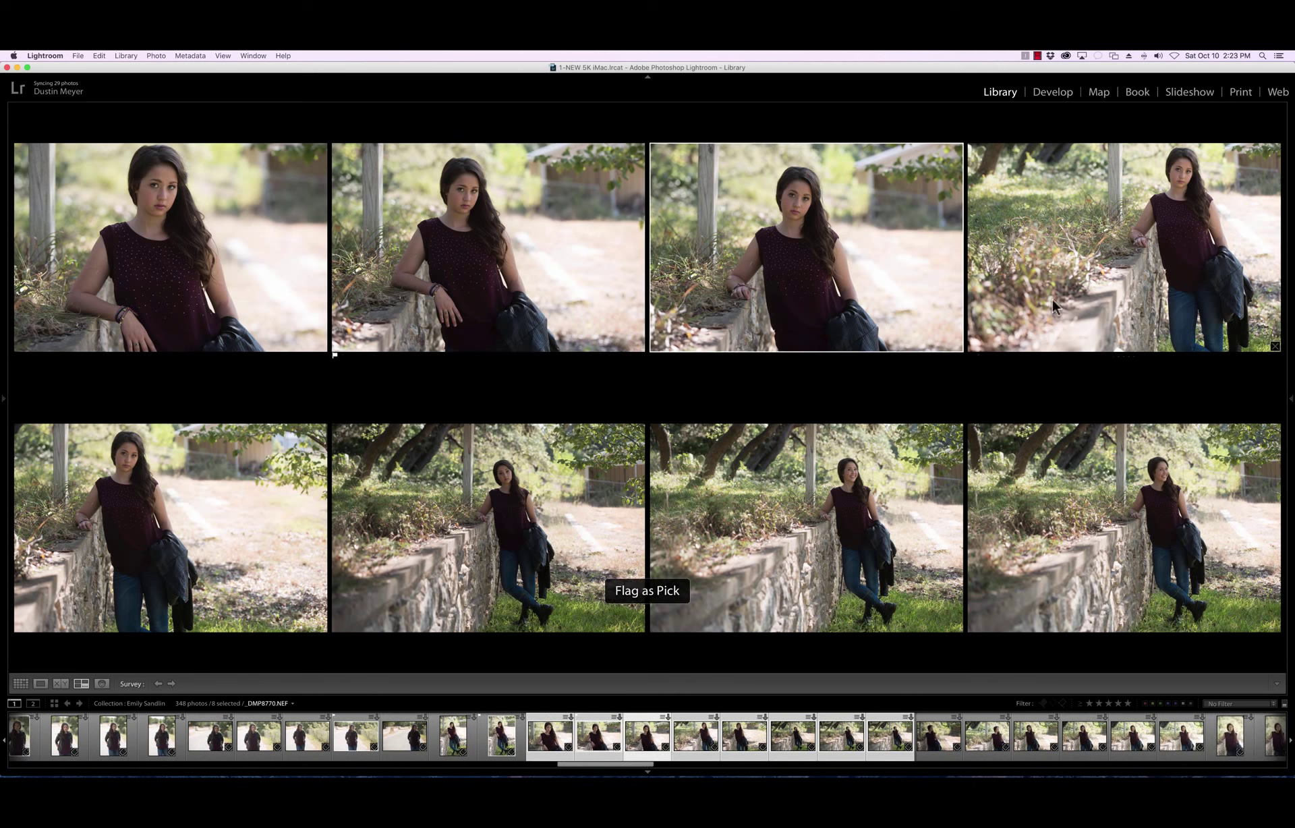
click(1046, 296)
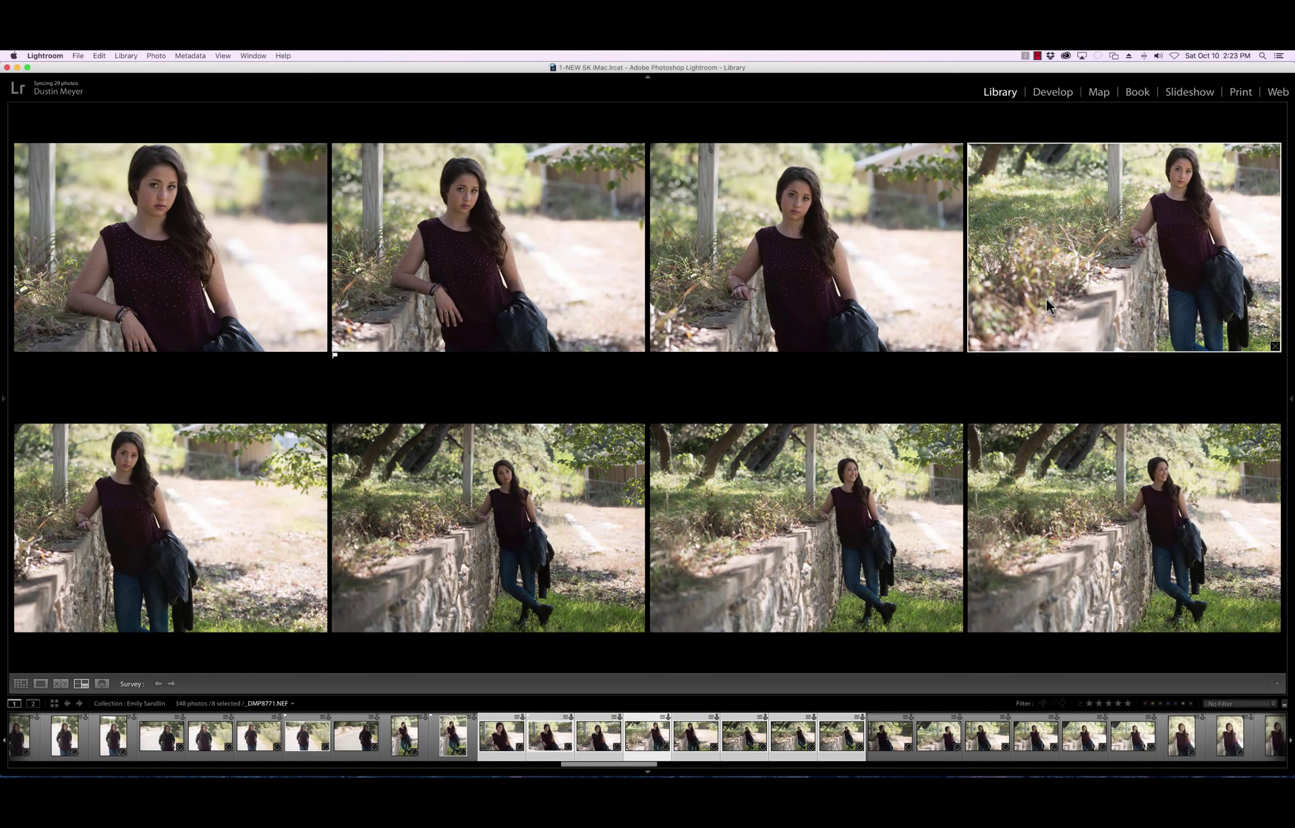
key(shift+p)
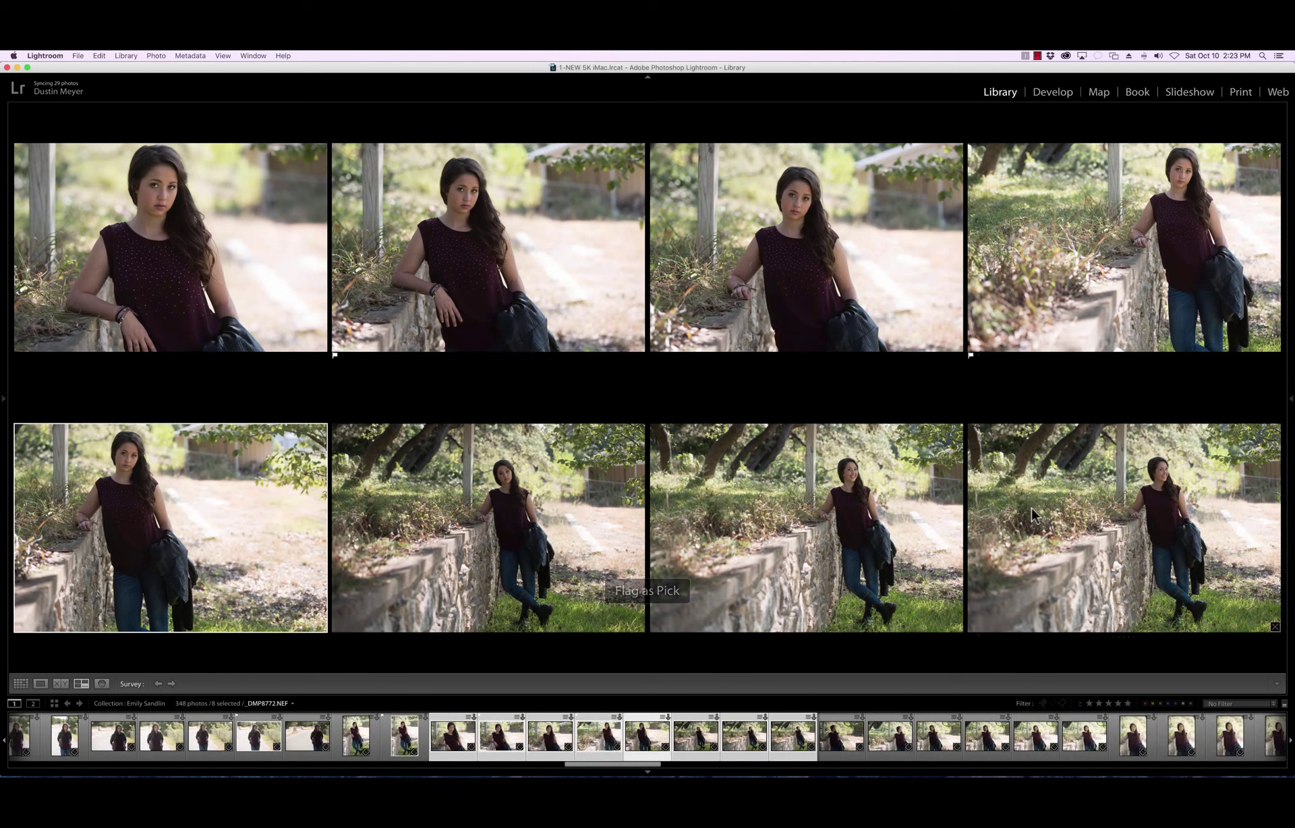
click(1035, 507)
key(shift+p)
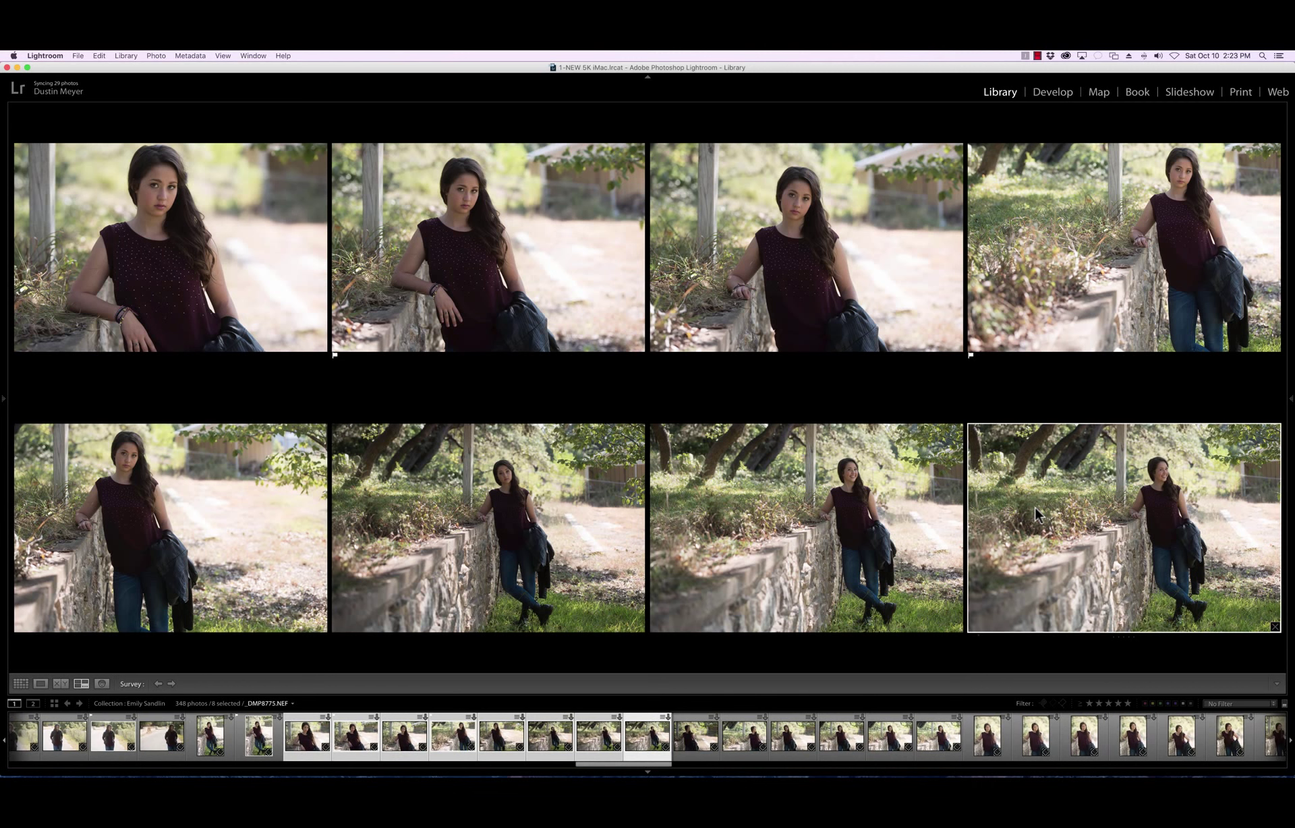
key(shift+p)
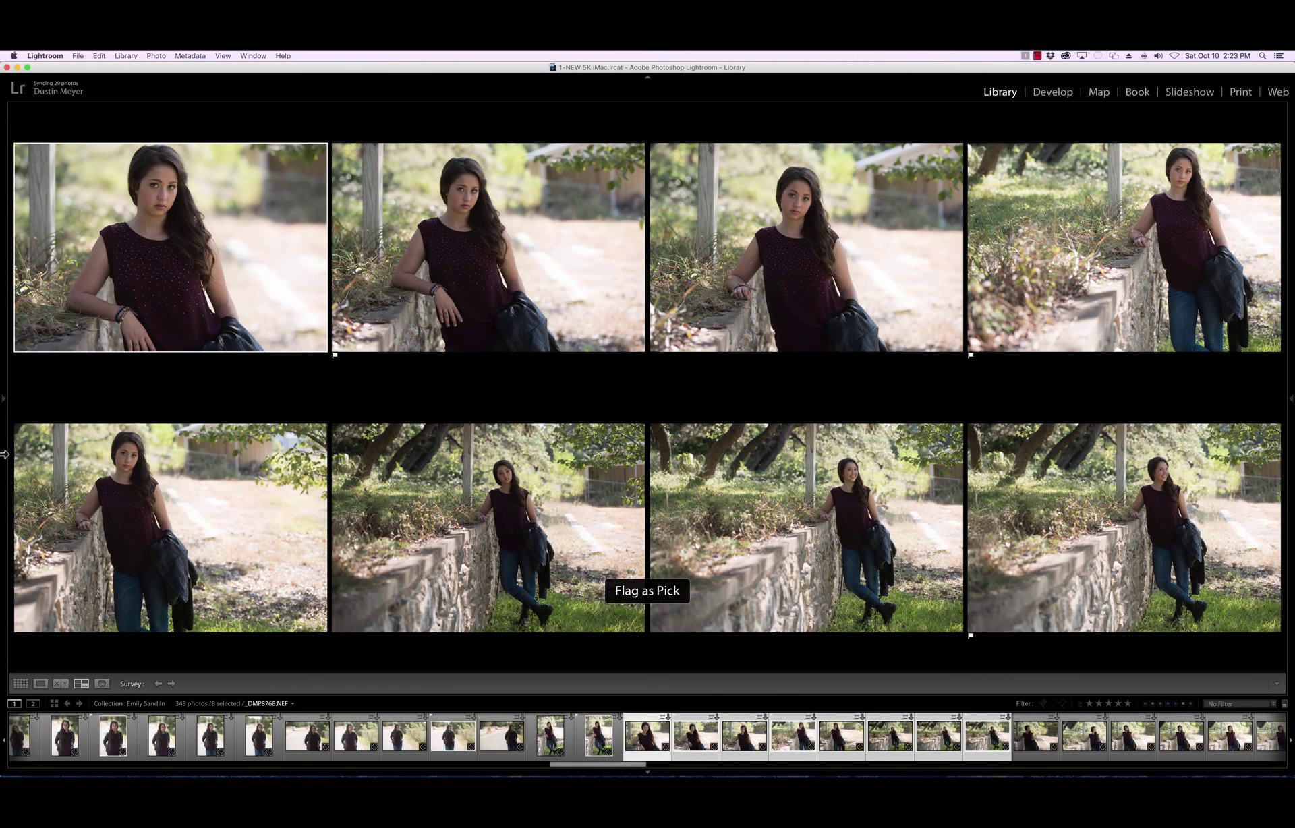
click(258, 491)
key(shift+p)
key(g)
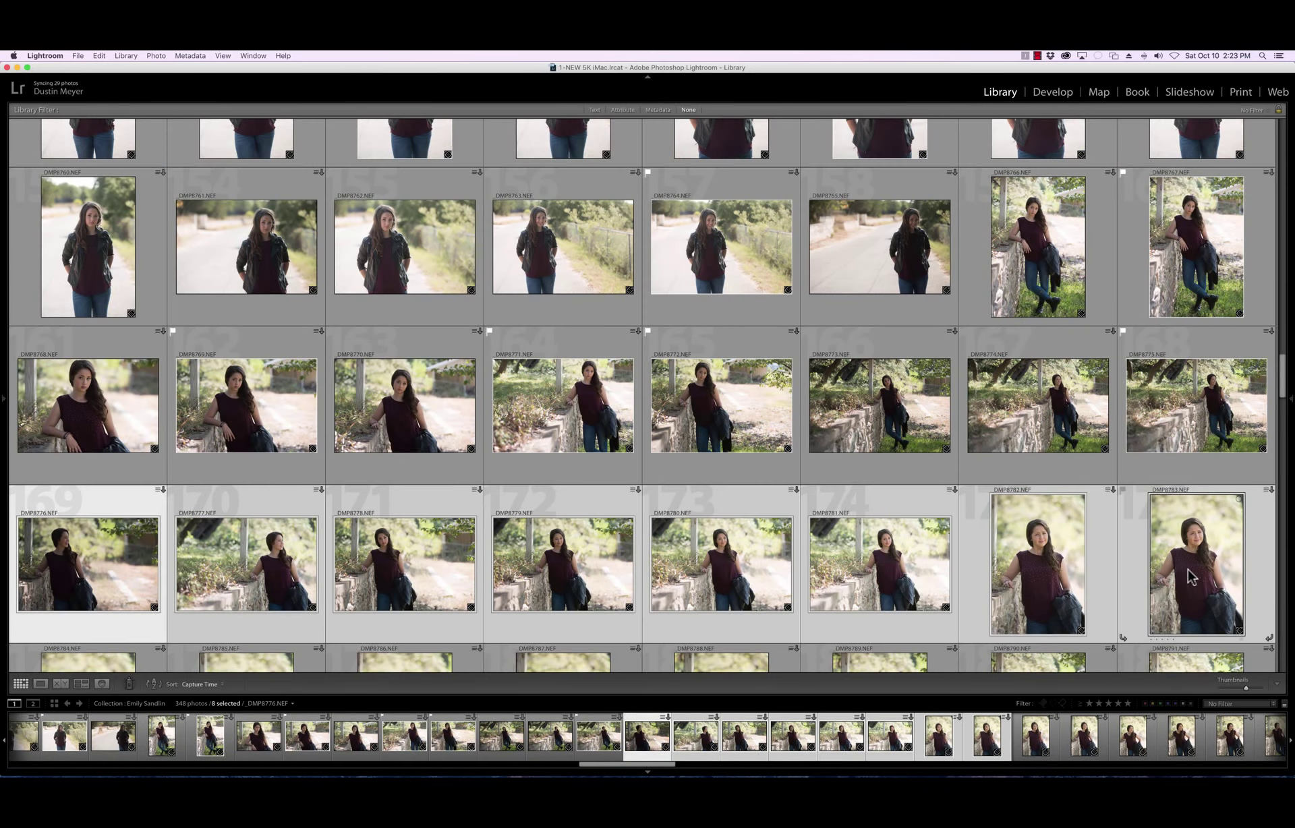
Survey _DMP8776–8783, flag the second and bottom-left photos as picks, and select the rightmost
key(n)
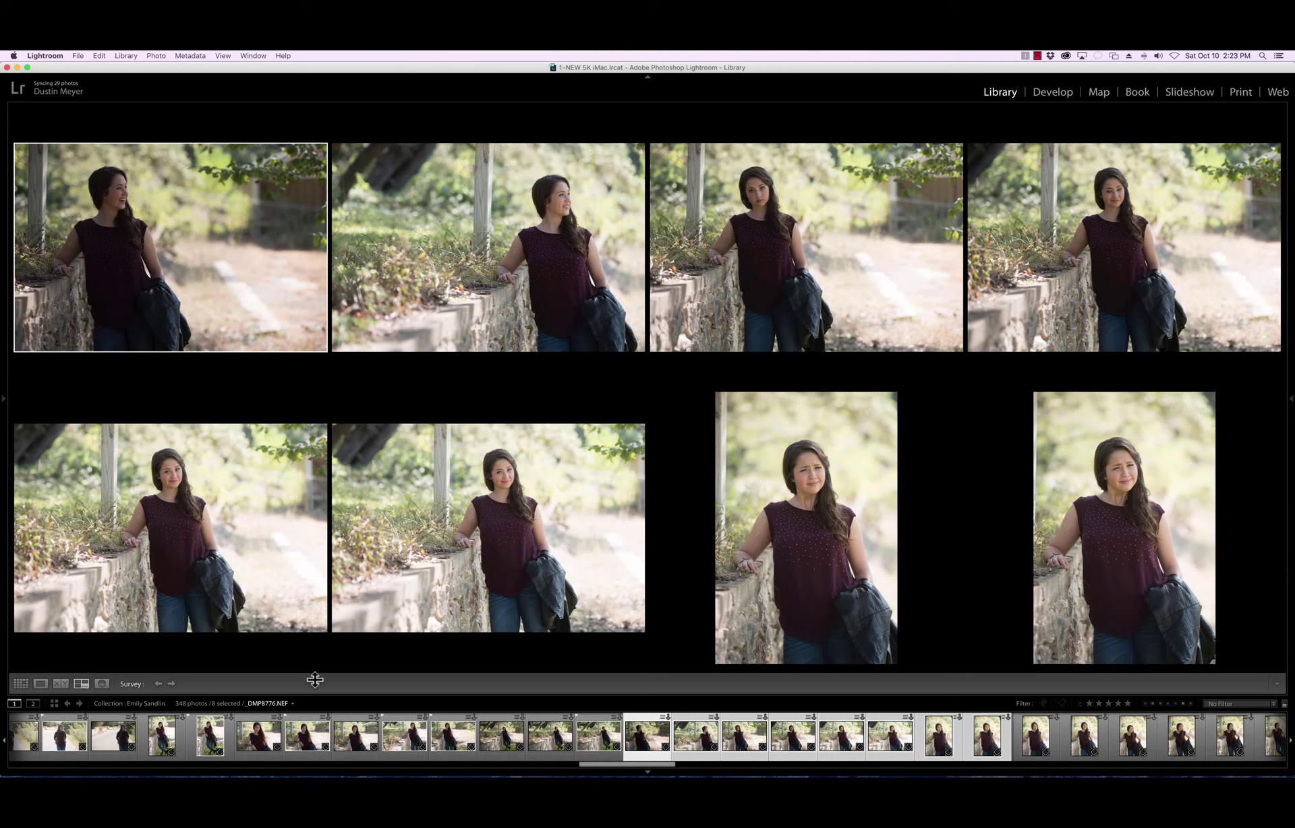
click(549, 279)
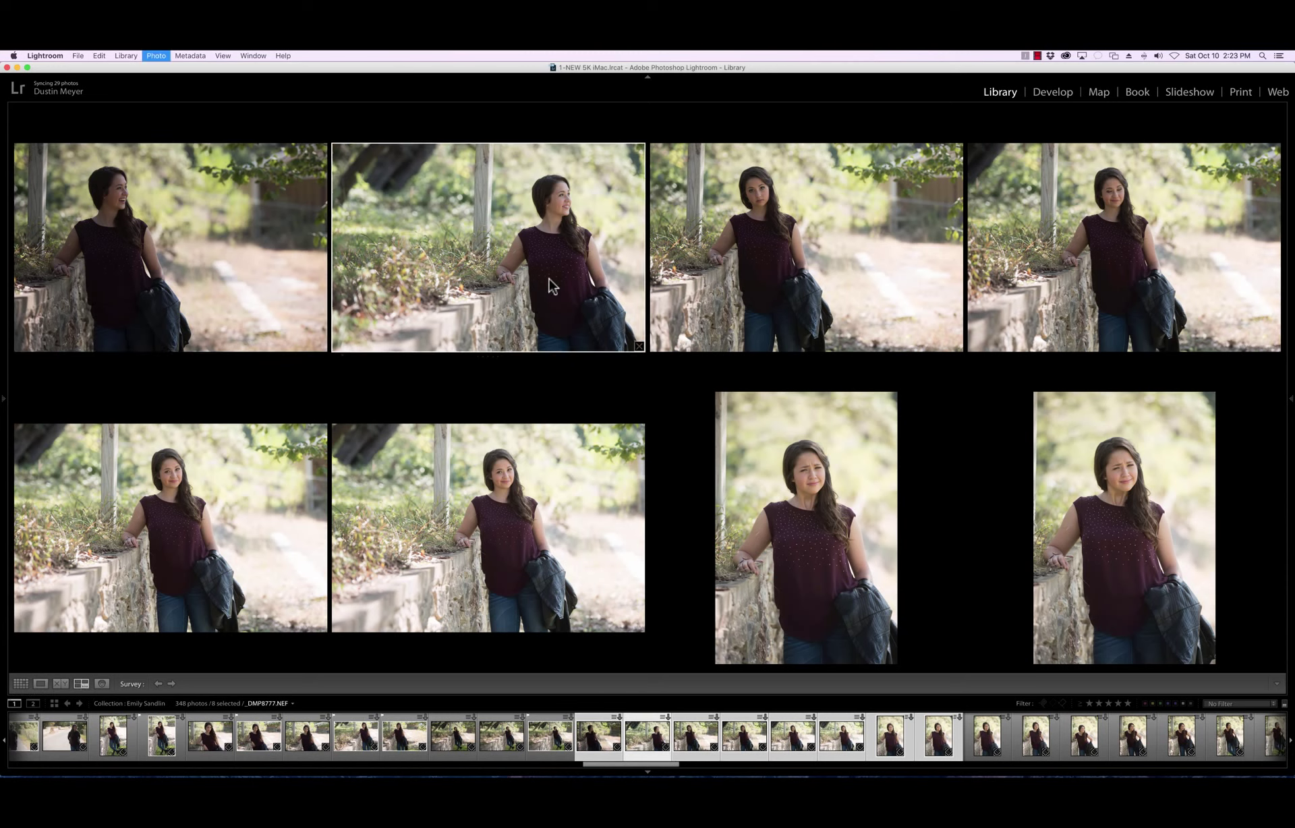
key(p)
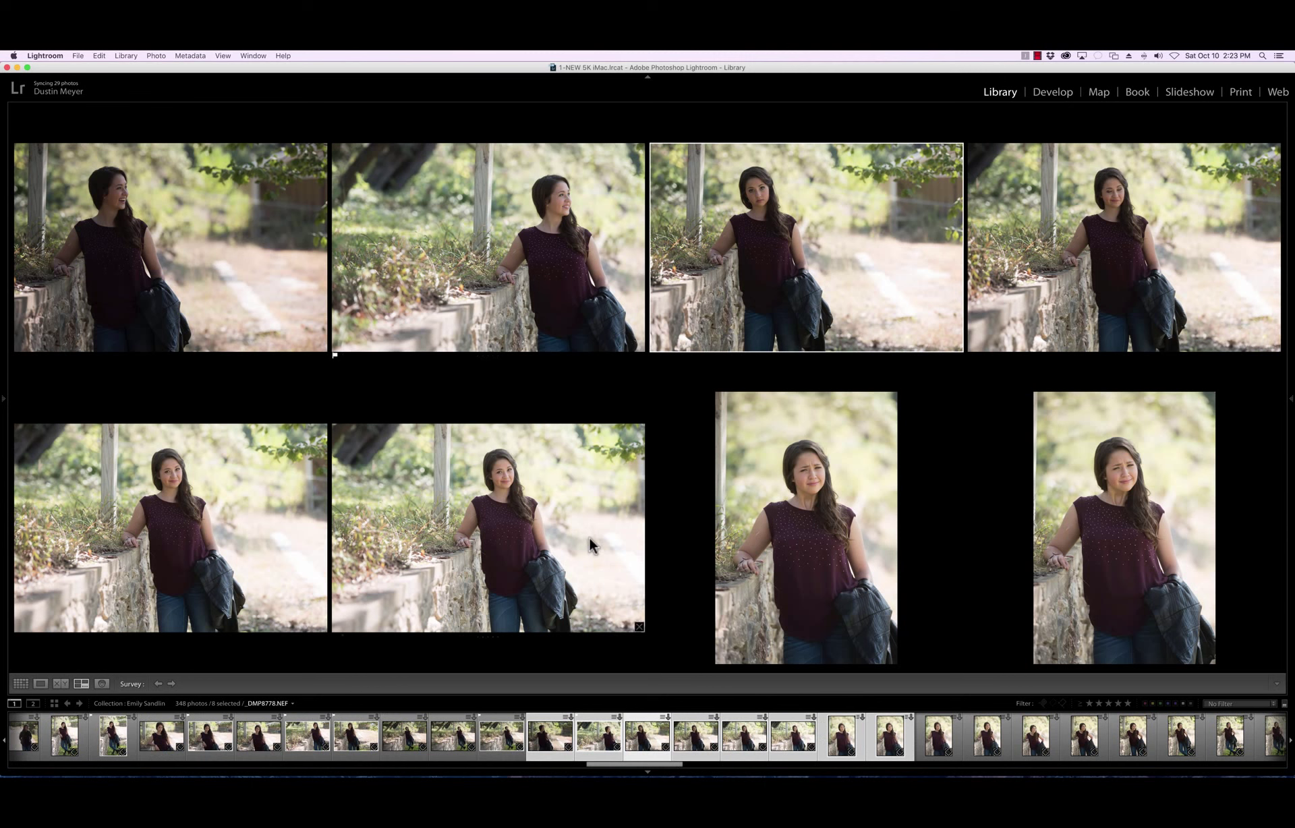
click(590, 542)
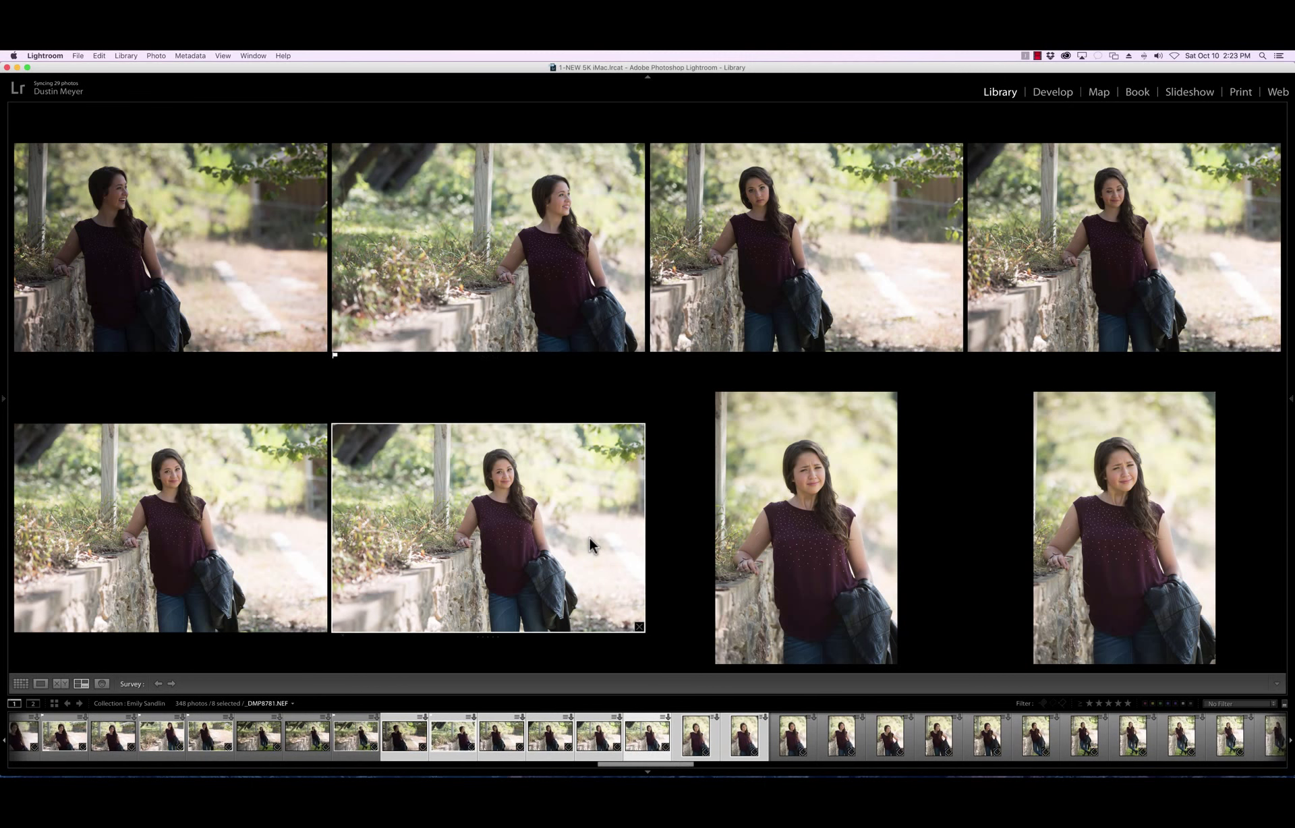
click(265, 519)
key(p)
click(1135, 584)
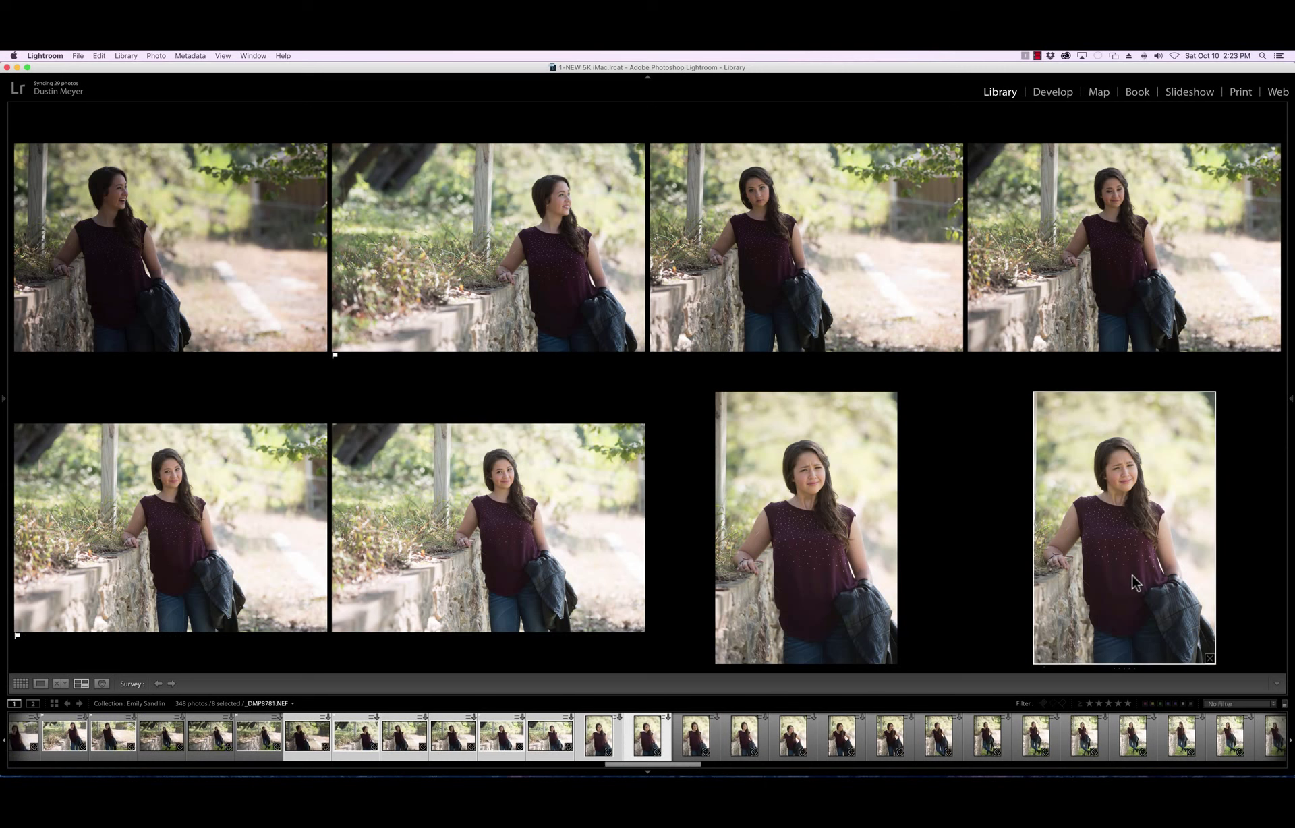
Pick the rightmost earlier shot, then survey _DMP8784–8791 and flag the eighth photo as a pick
key(p)
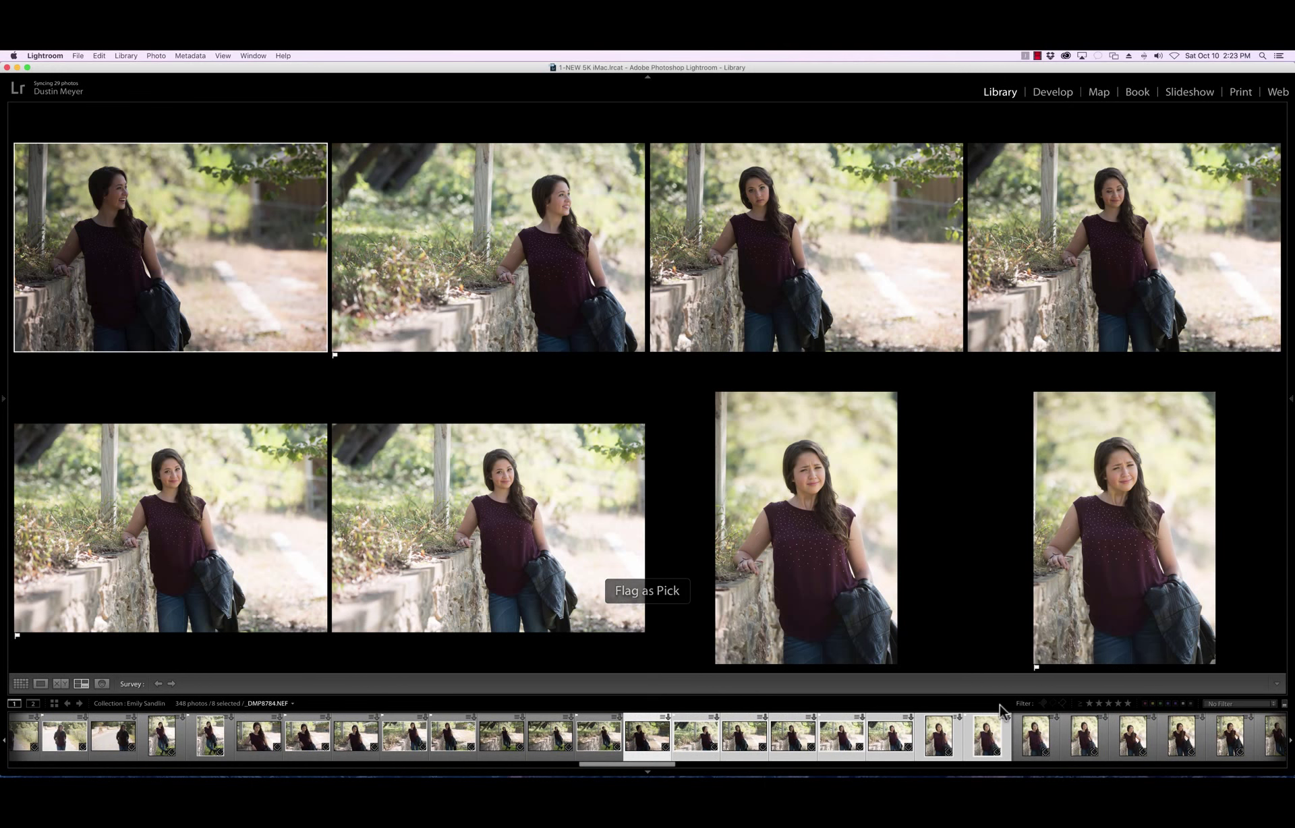
key(g)
scroll(463, 540, down, 5)
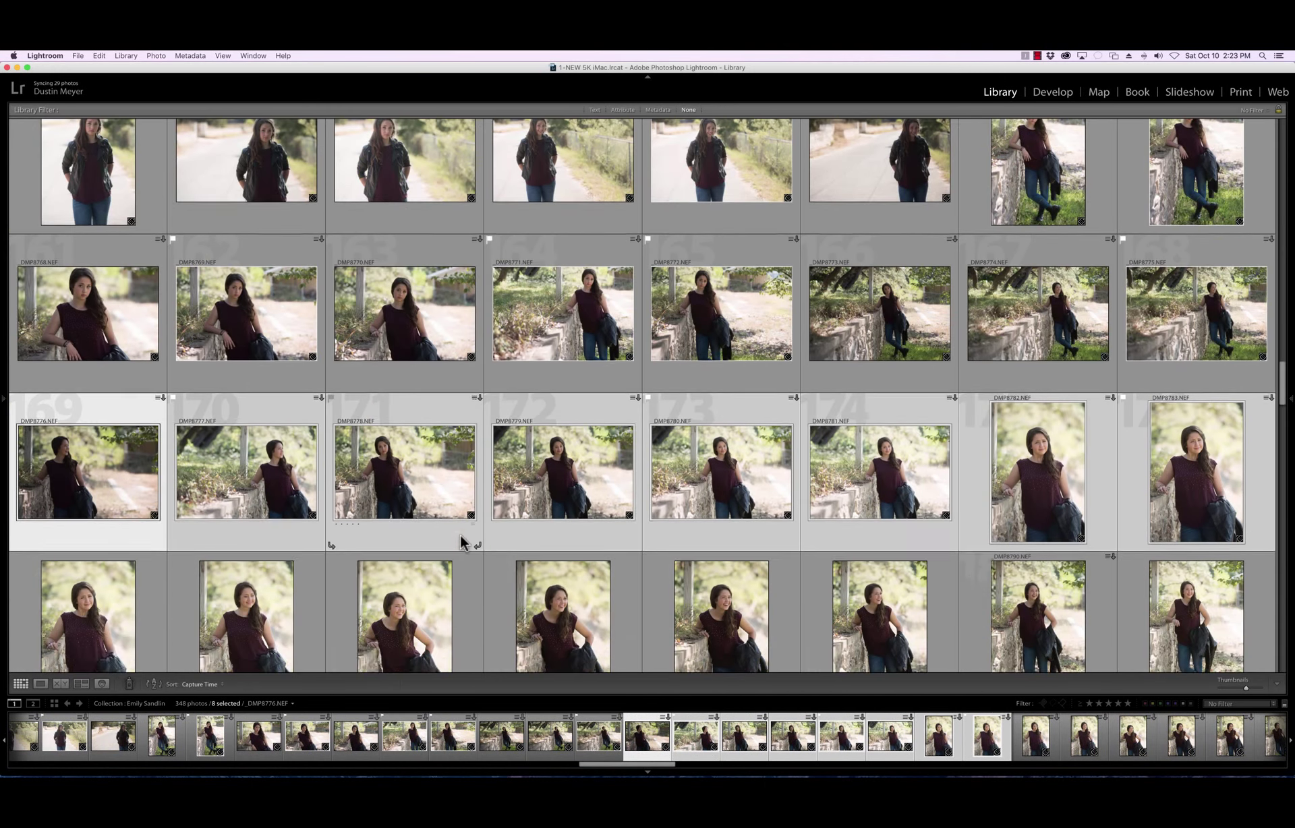
click(108, 432)
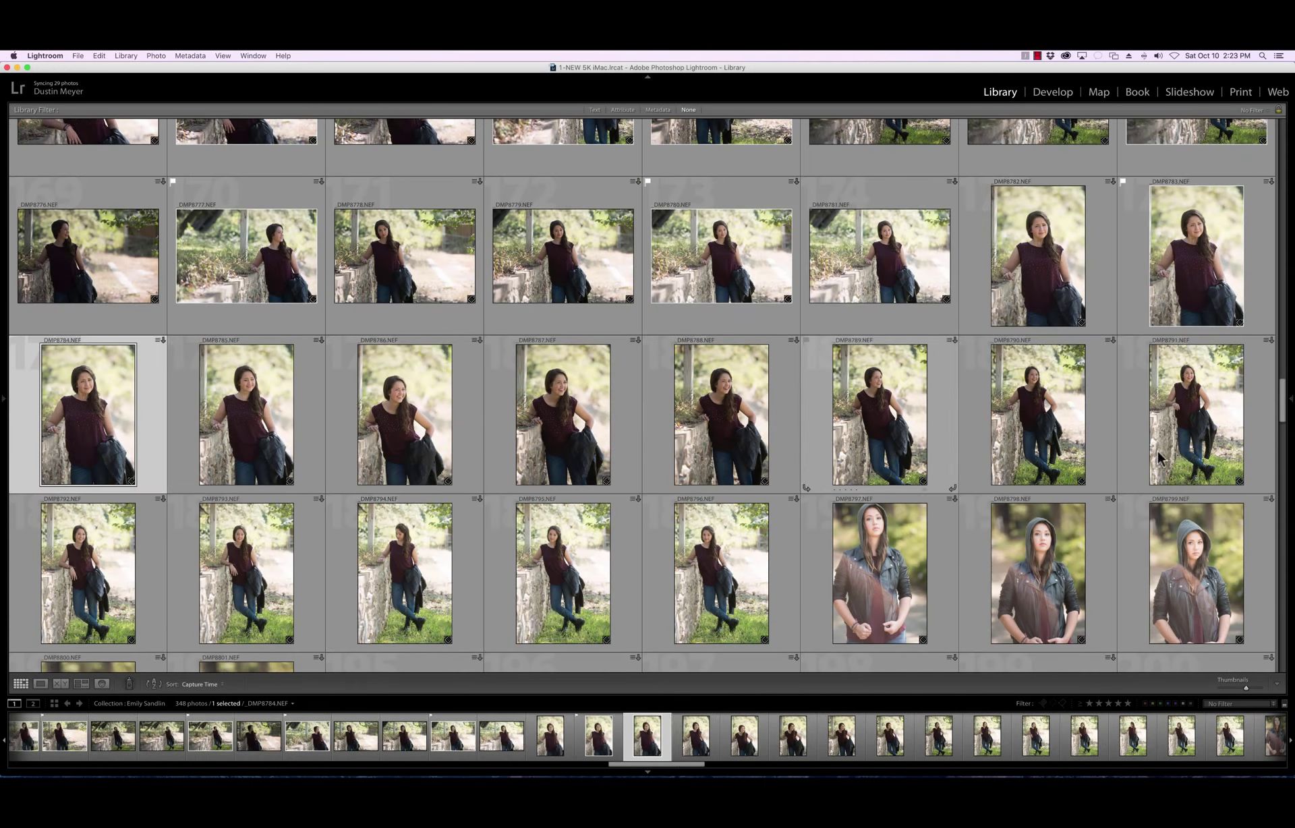
shift+click(1192, 447)
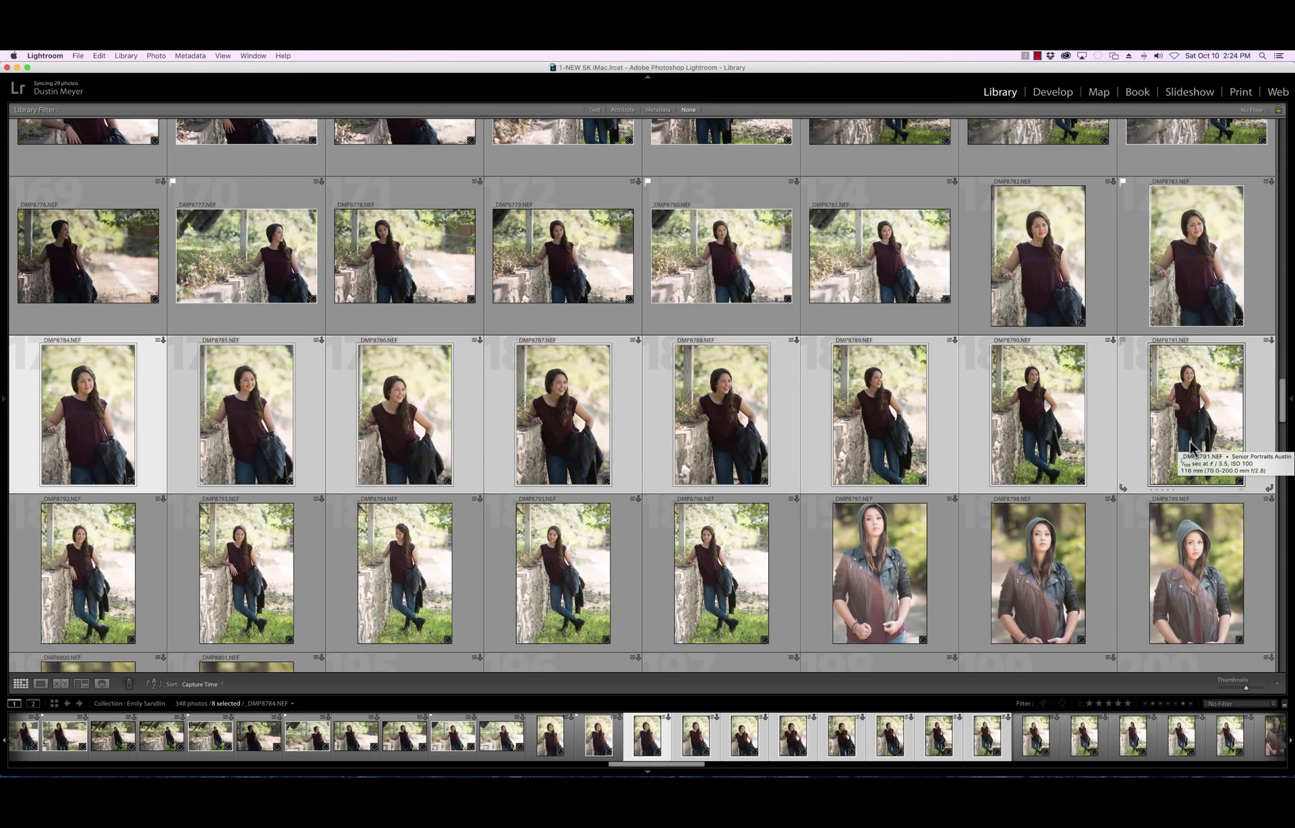
key(n)
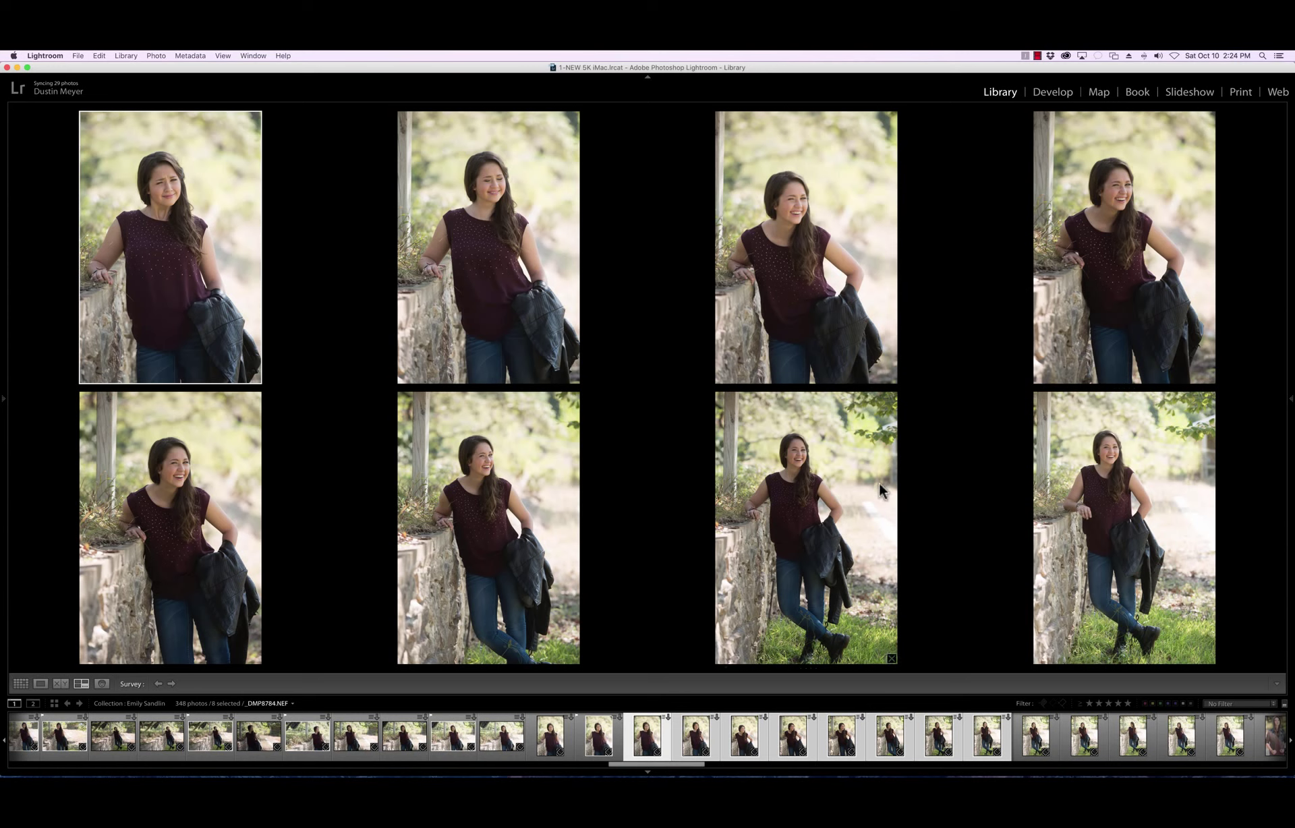
click(1118, 567)
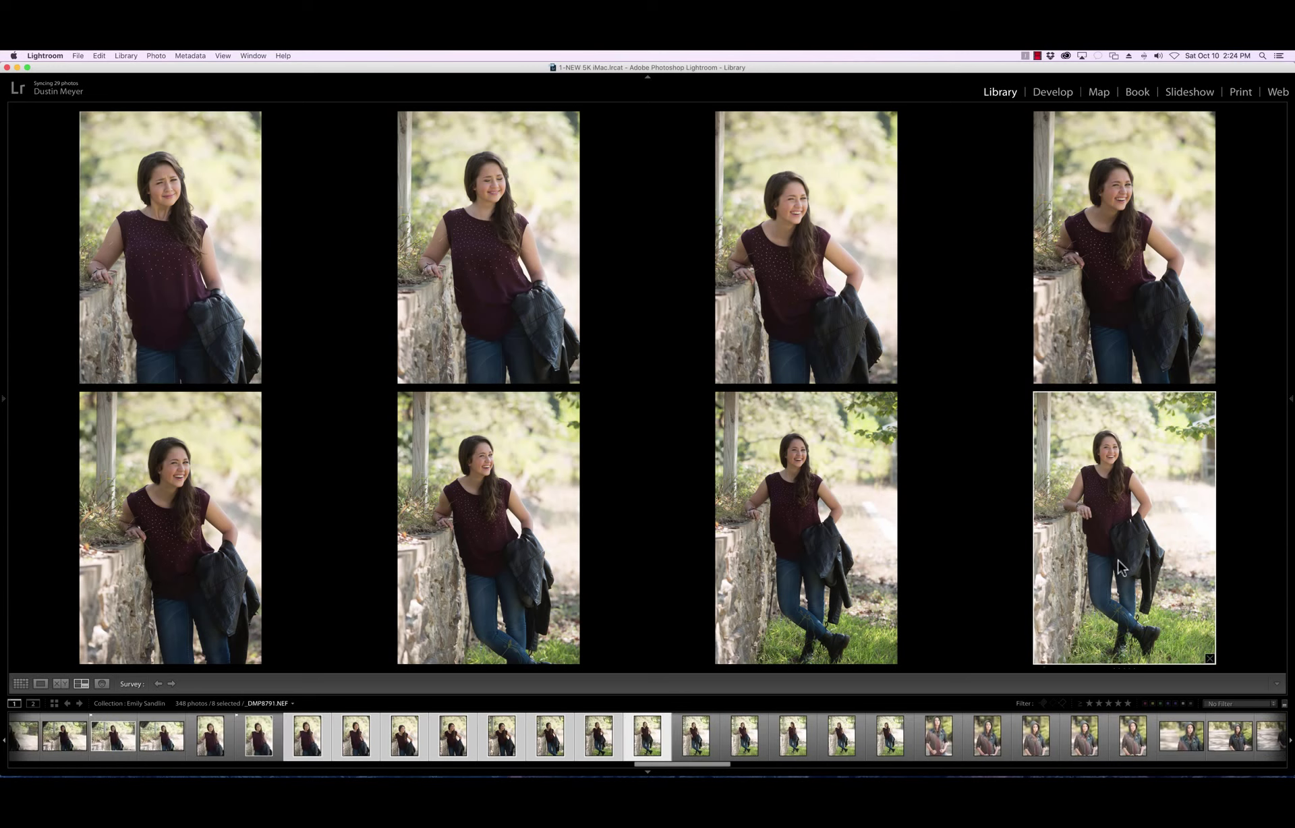
key(p)
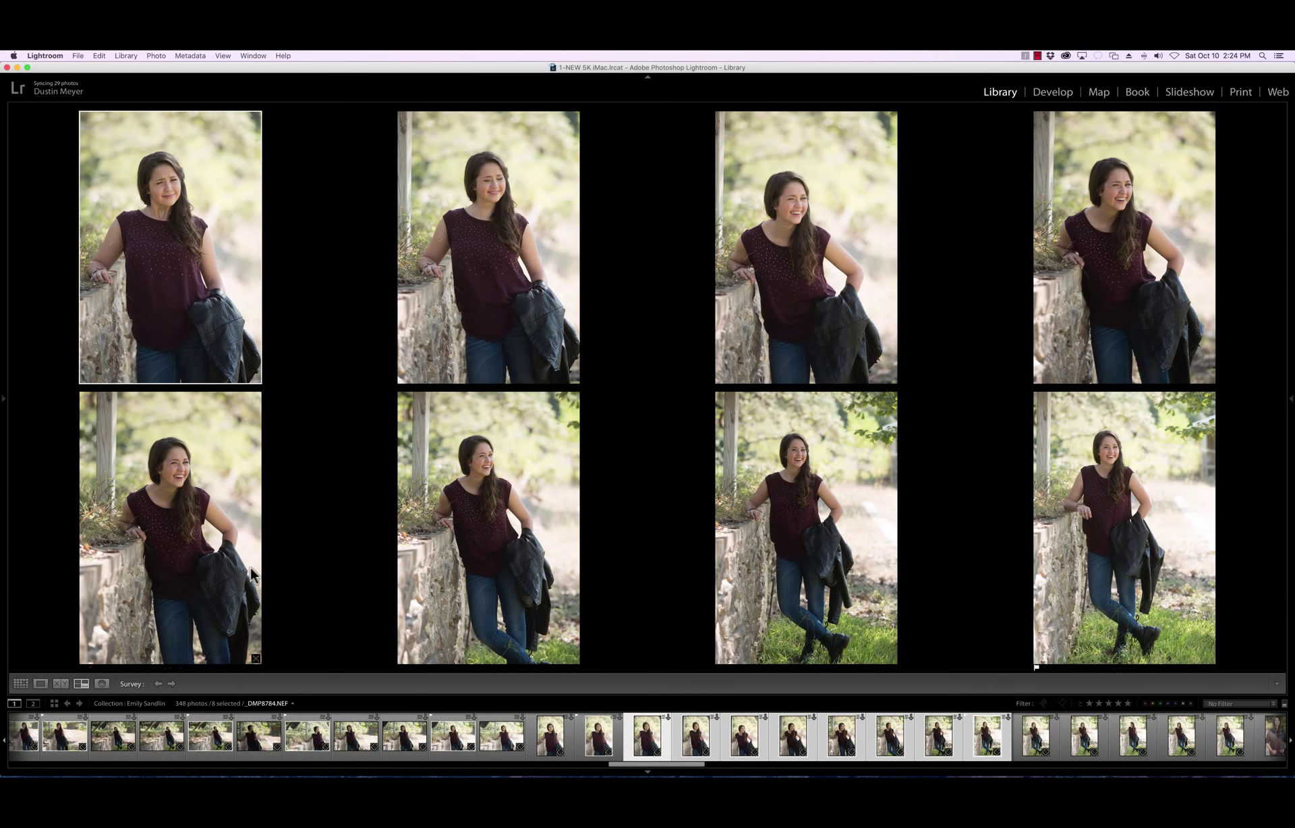
click(484, 567)
Flag _DMP8789, then survey _DMP8792–8799 and pick the first, top-right and bottom-right photos
key(p)
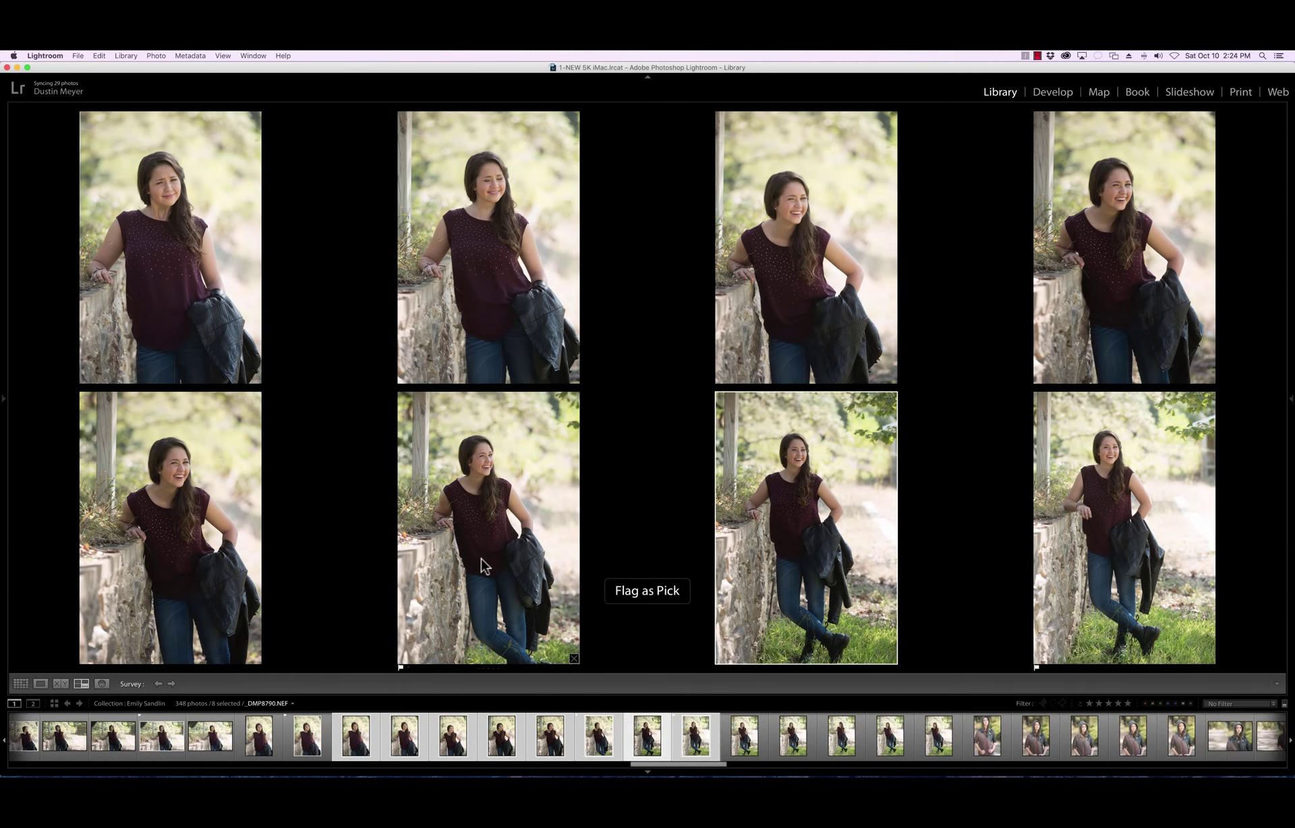
key(g)
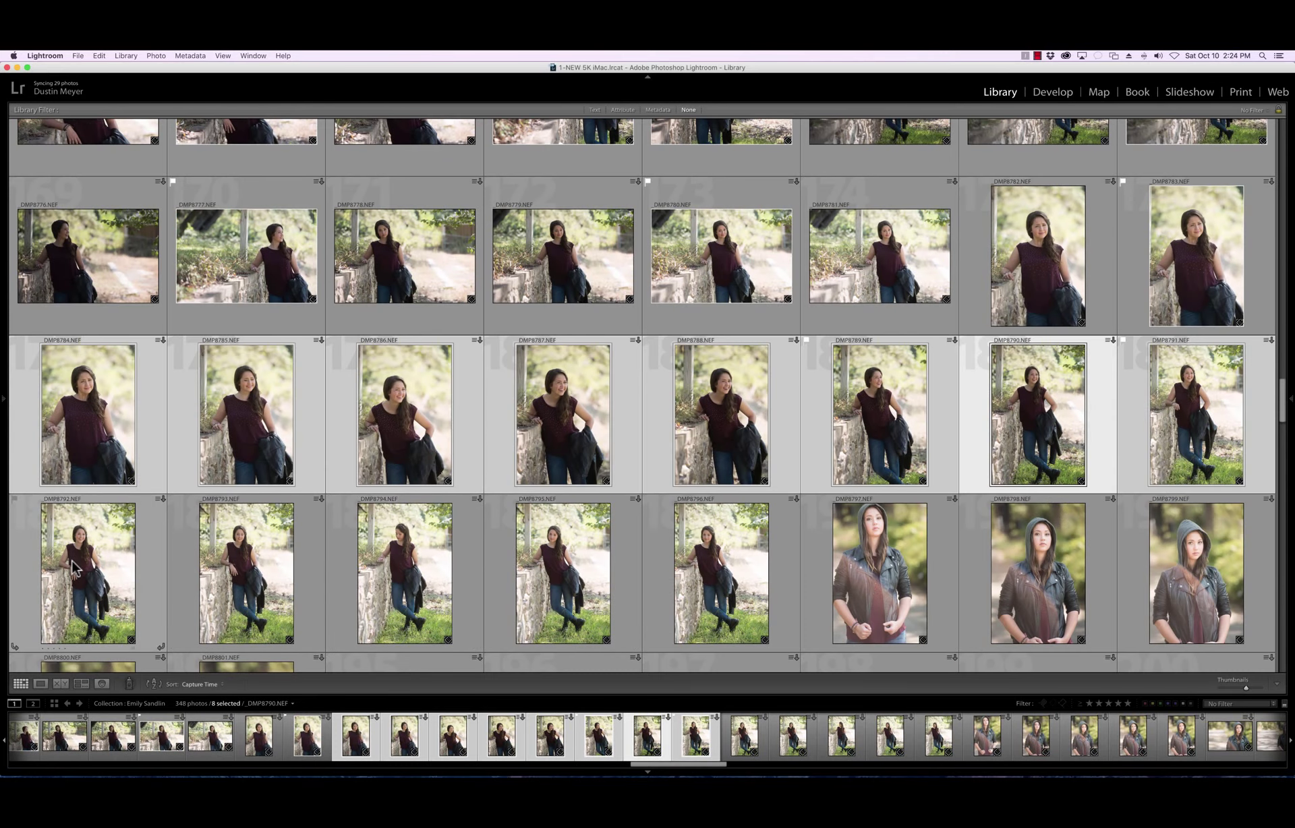
click(92, 559)
shift+click(1172, 593)
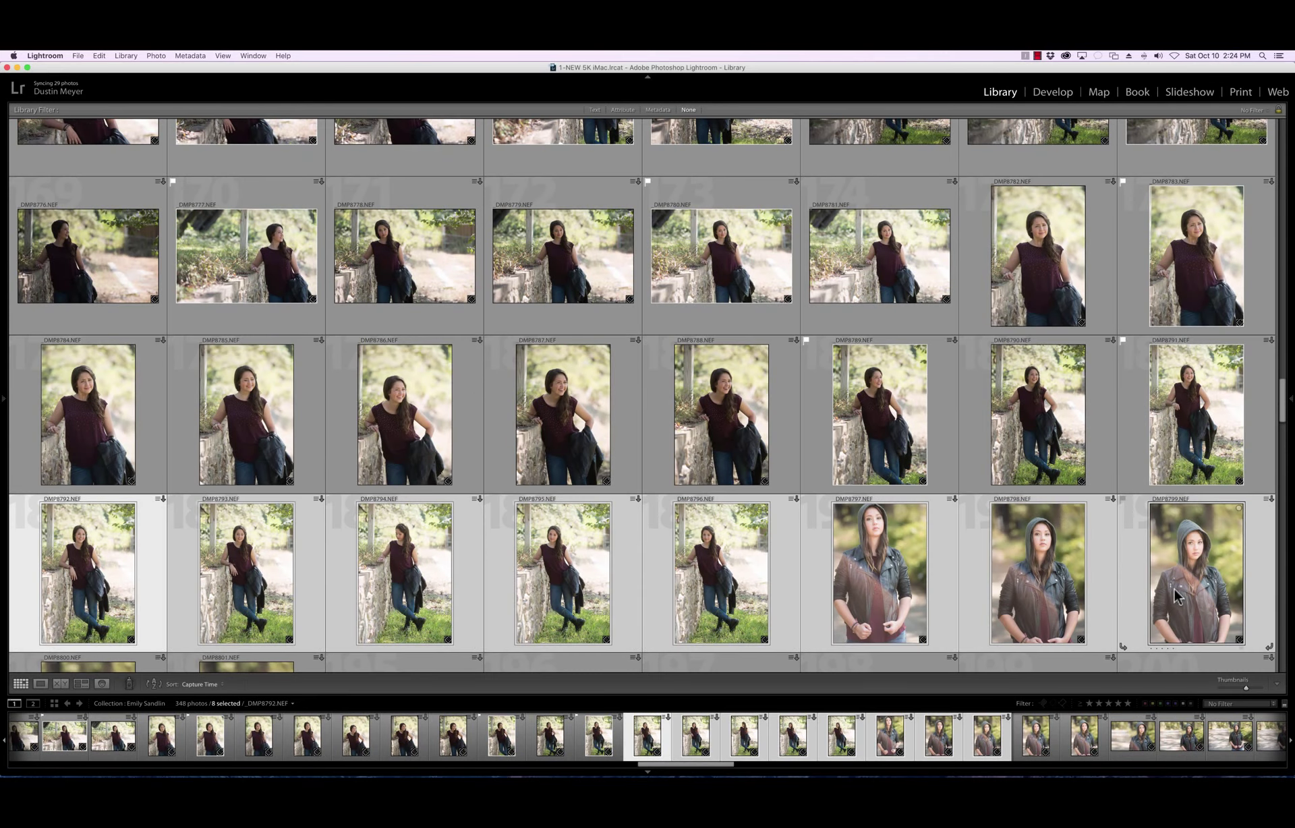
key(n)
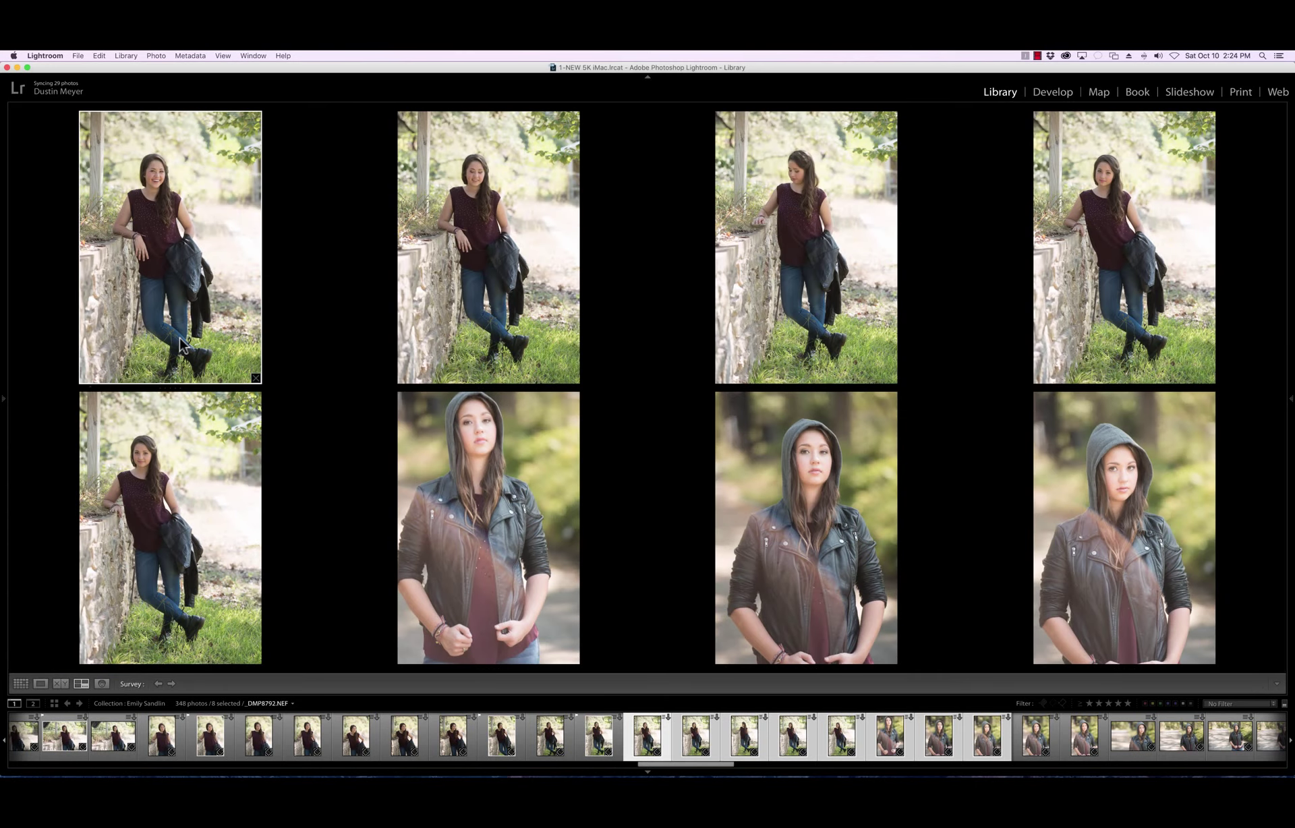
key(p)
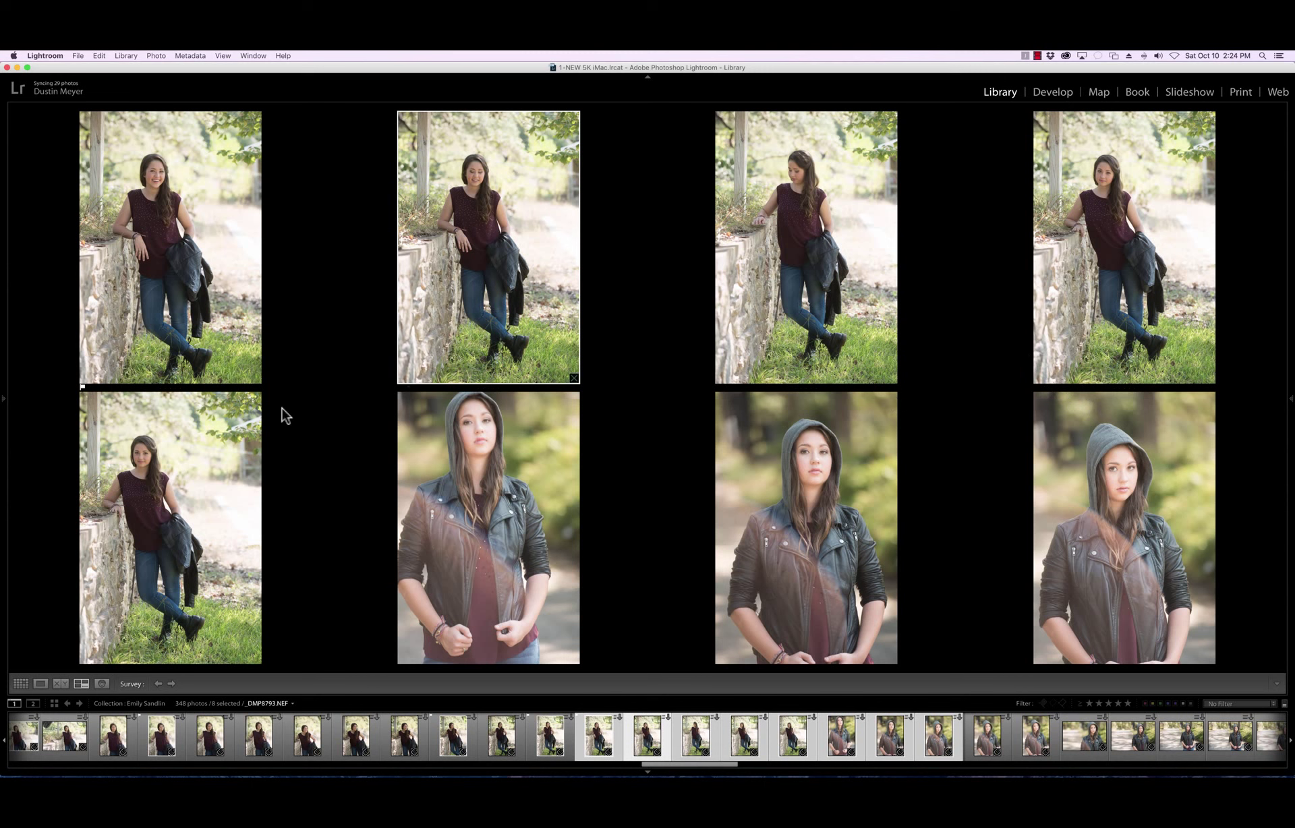
click(1118, 350)
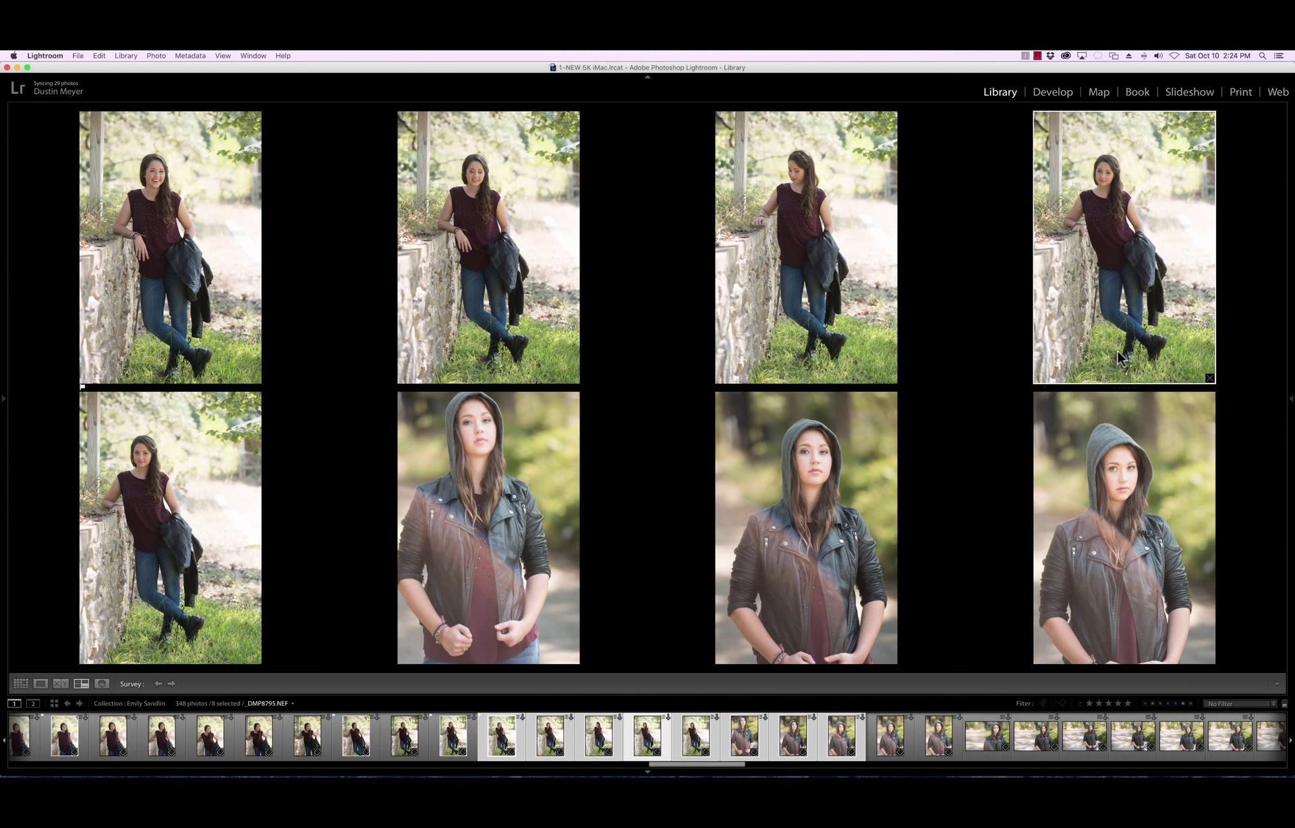
key(p)
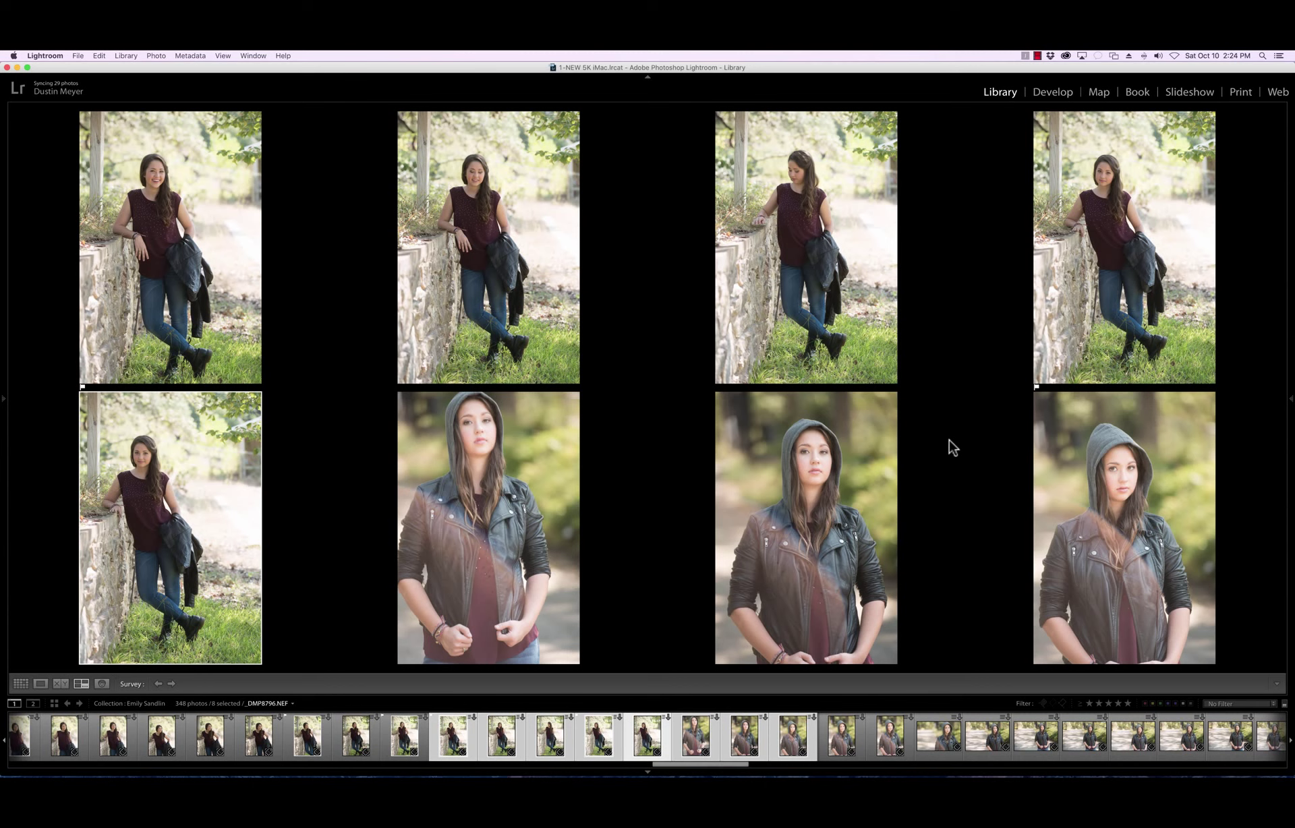
click(1064, 468)
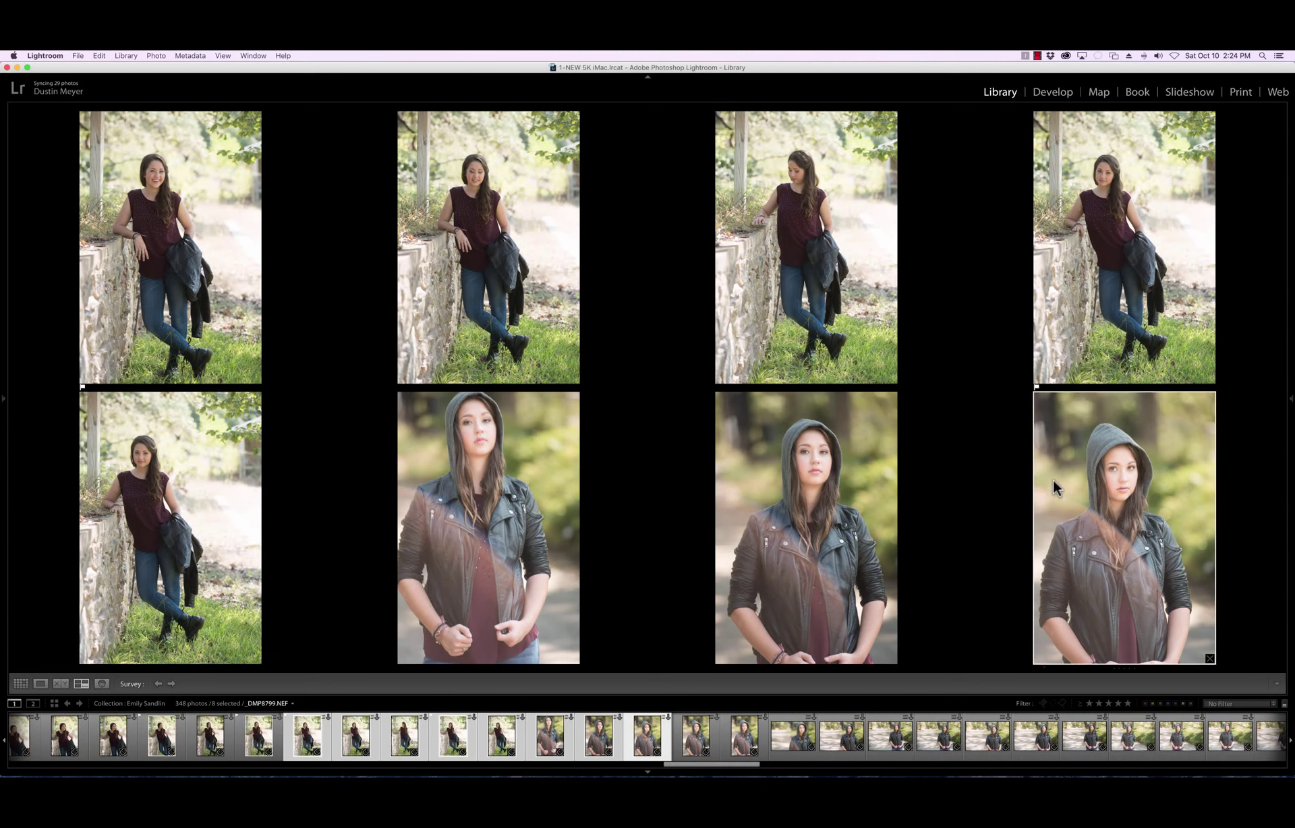
key(p)
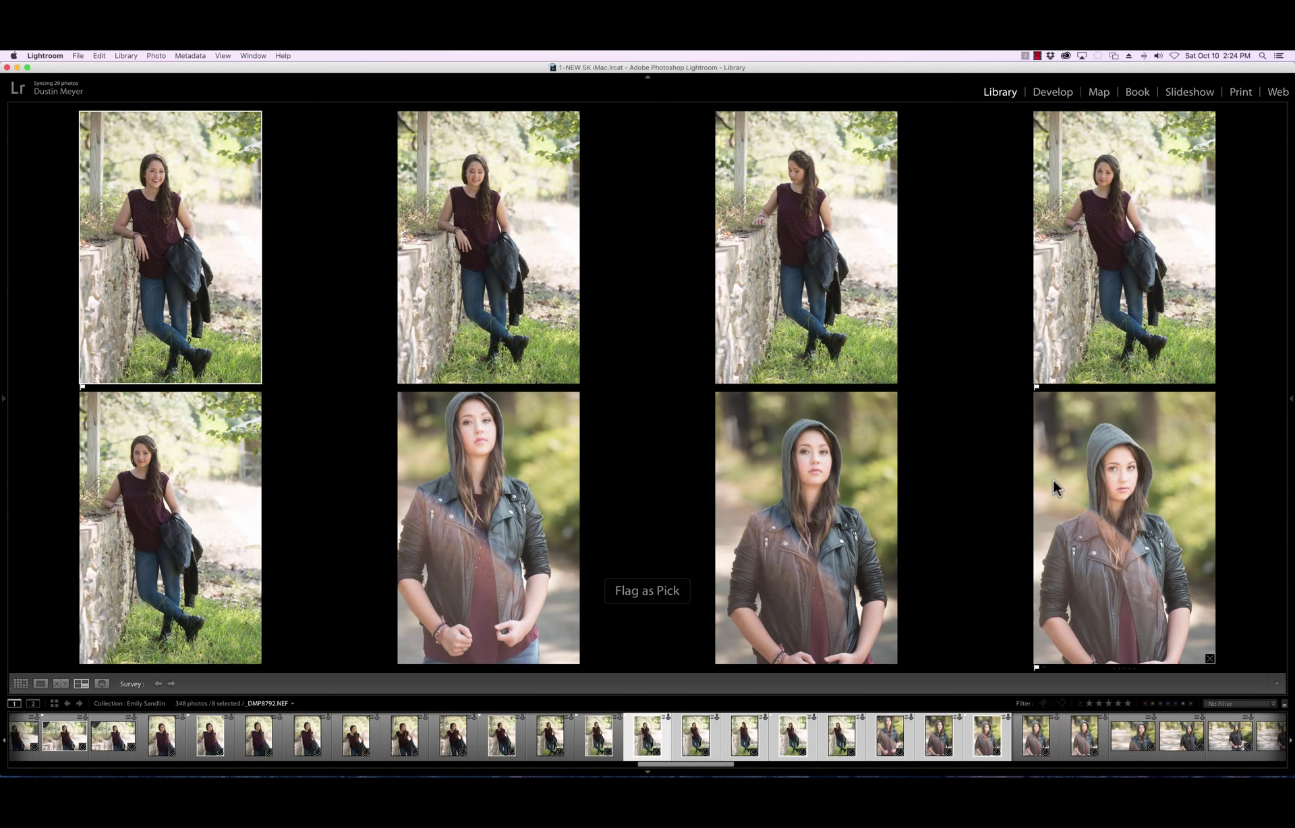
key(g)
scroll(641, 395, down, 3)
Survey _DMP8800–8807 and flag the bottom-left, bottom-right and _DMP8802 photos as picks
click(87, 513)
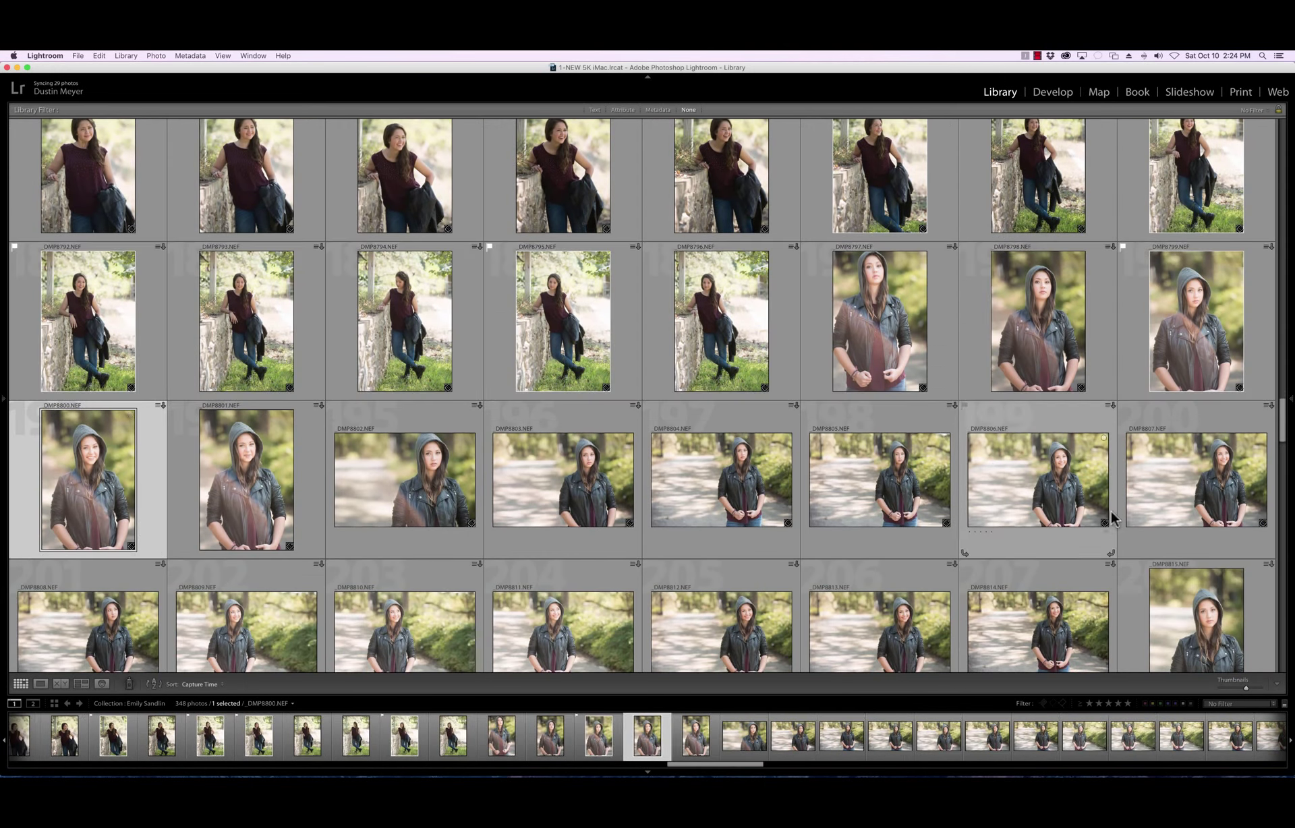
shift+click(1177, 512)
key(n)
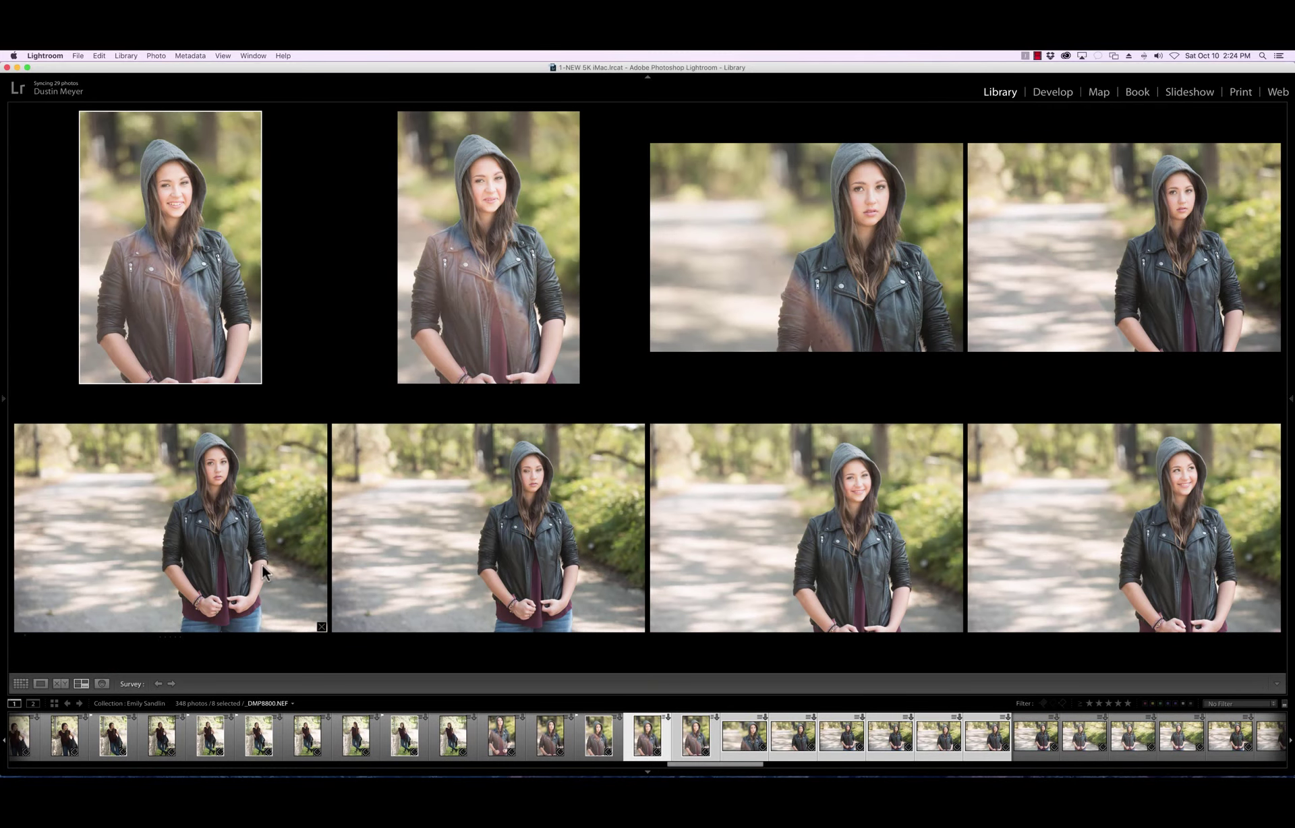
click(147, 557)
key(p)
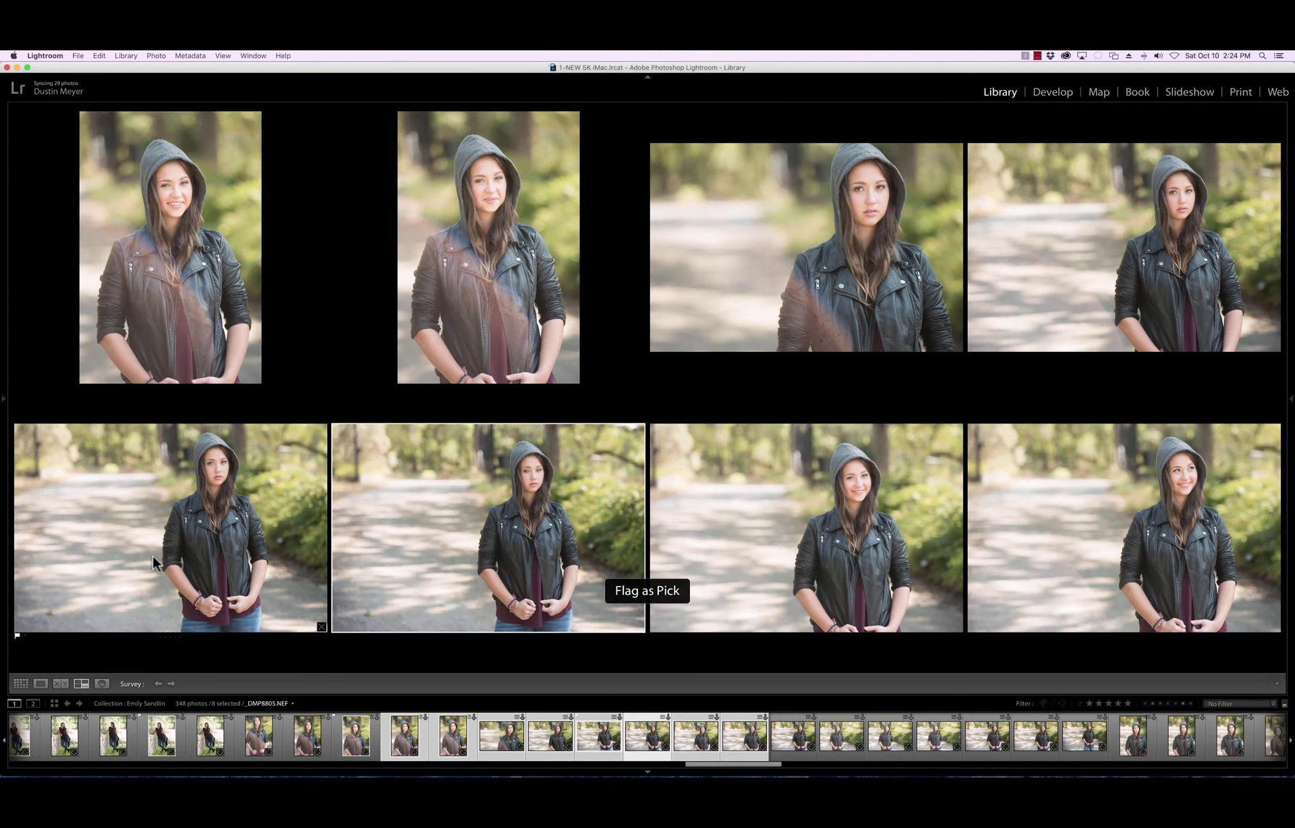
click(1054, 527)
key(p)
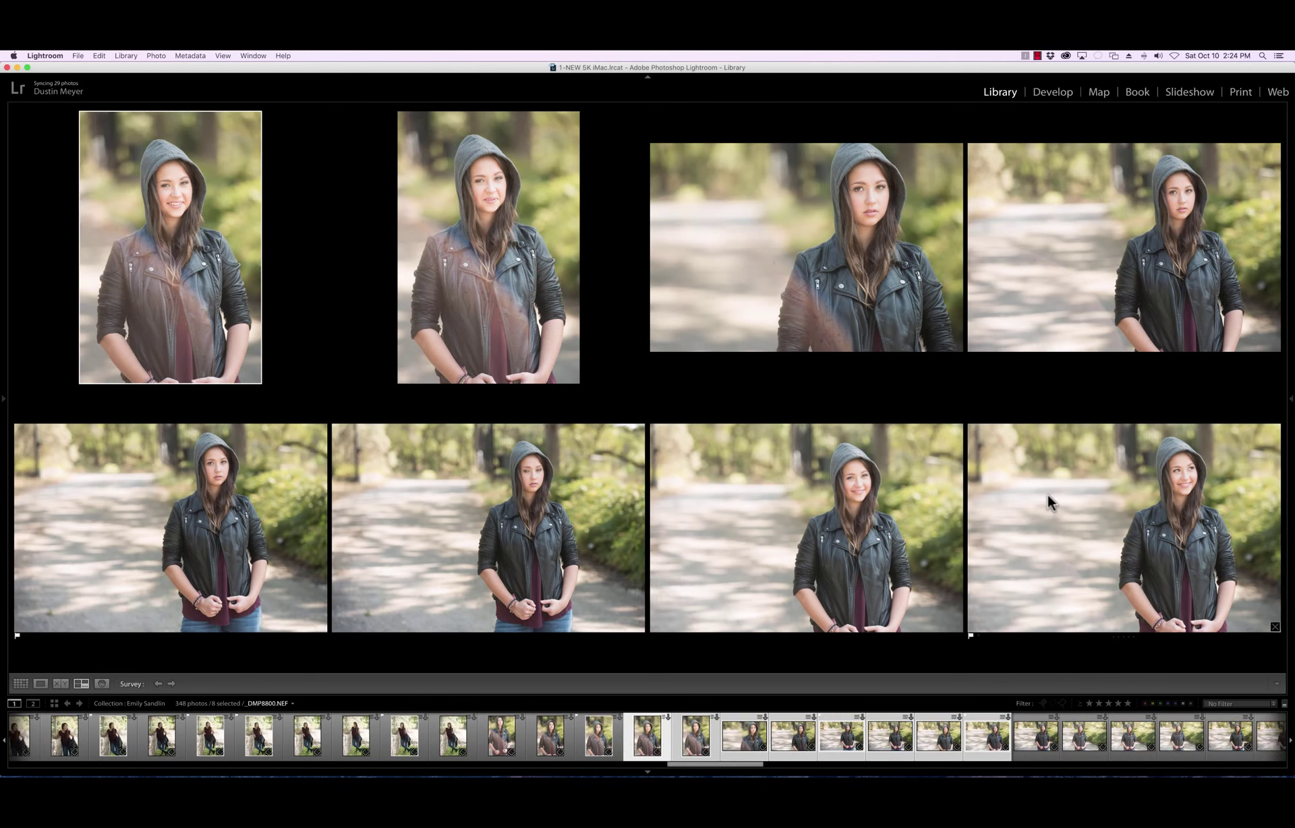
click(876, 301)
key(p)
key(g)
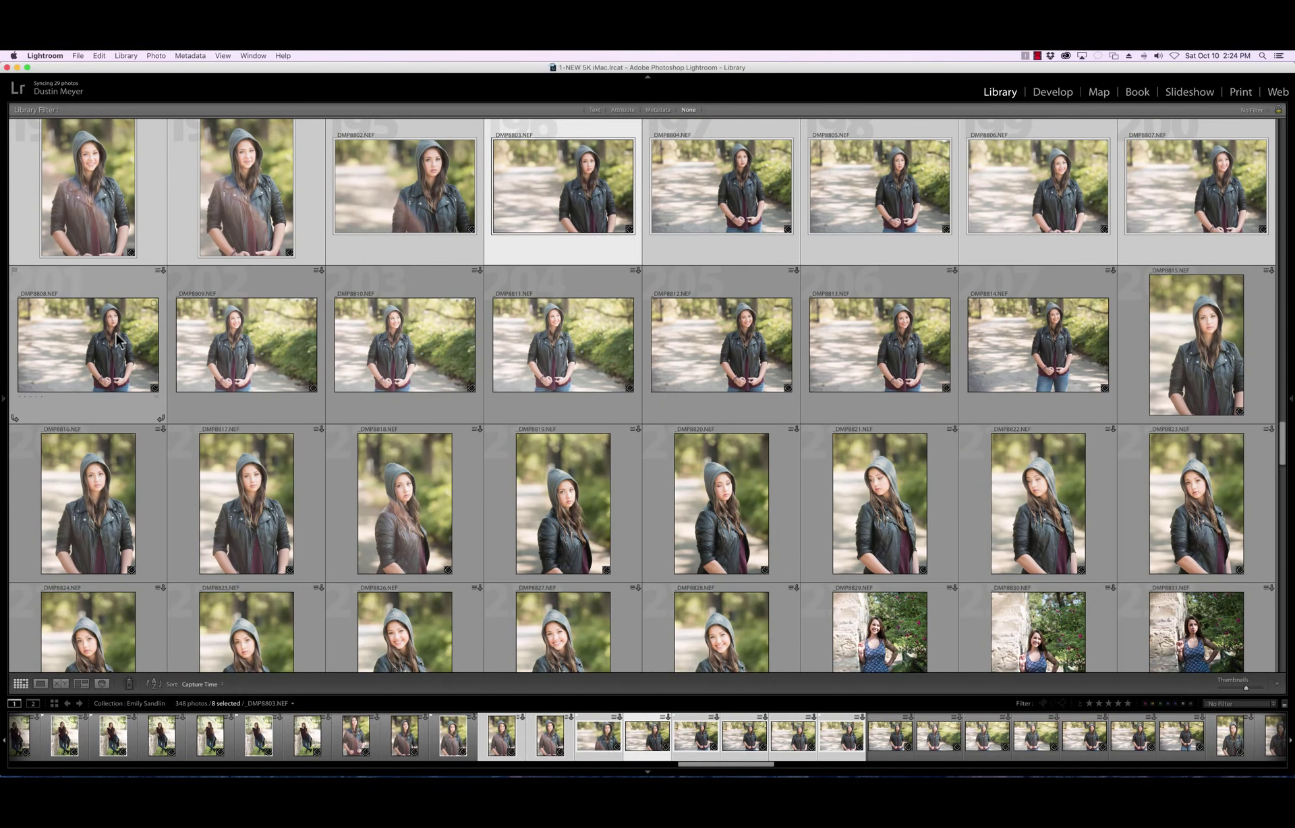
Compare DMP8808–DMP8815 in Survey view and flag the seventh and eighth photos as picks
click(87, 344)
shift+click(1231, 369)
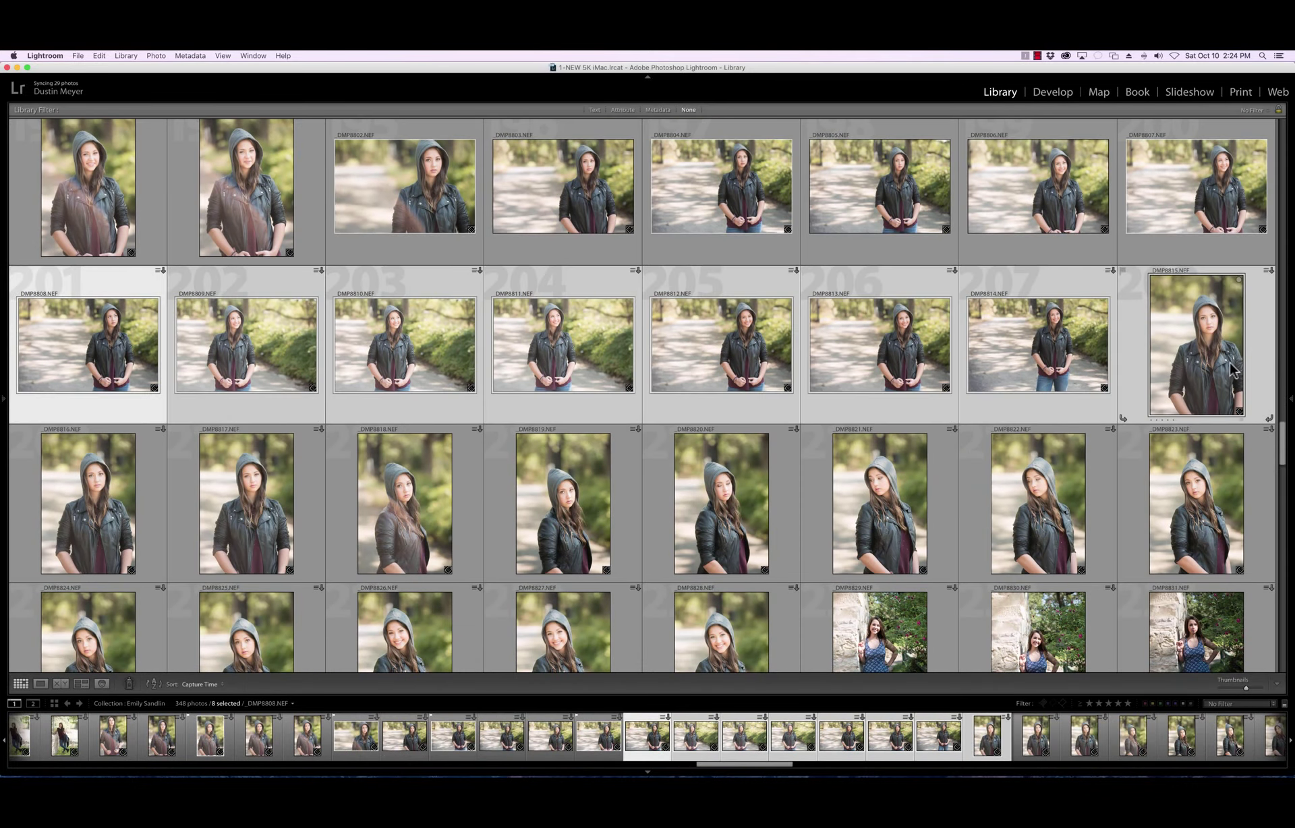
key(n)
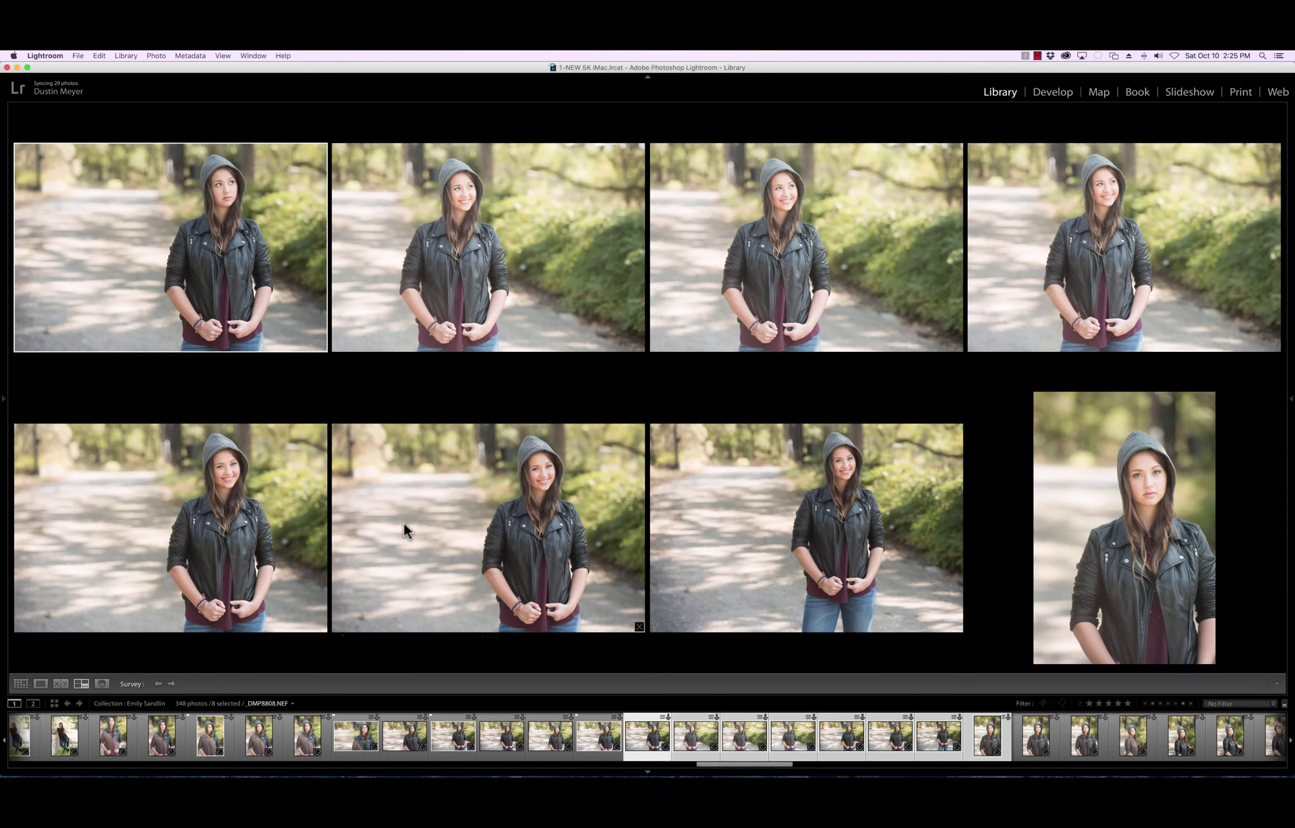
click(743, 529)
key(p)
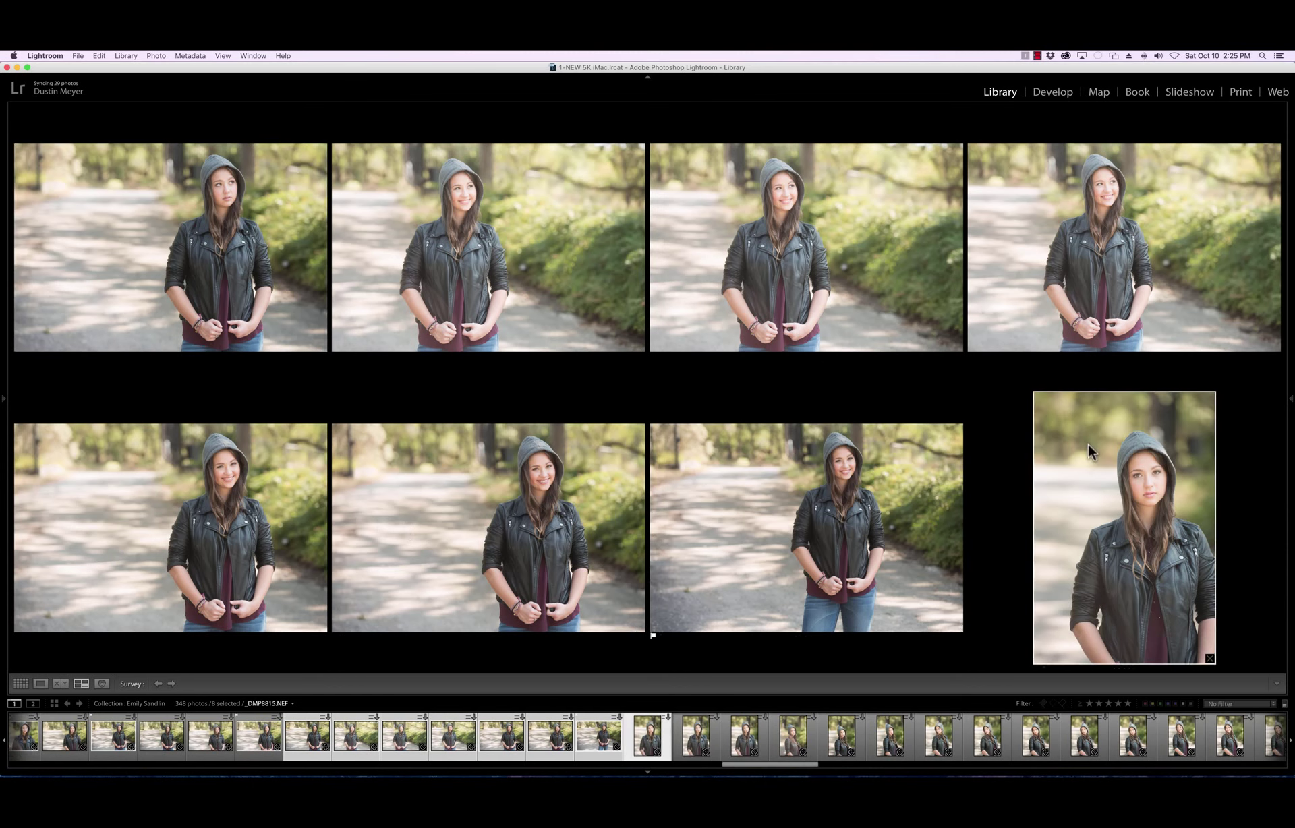
key(p)
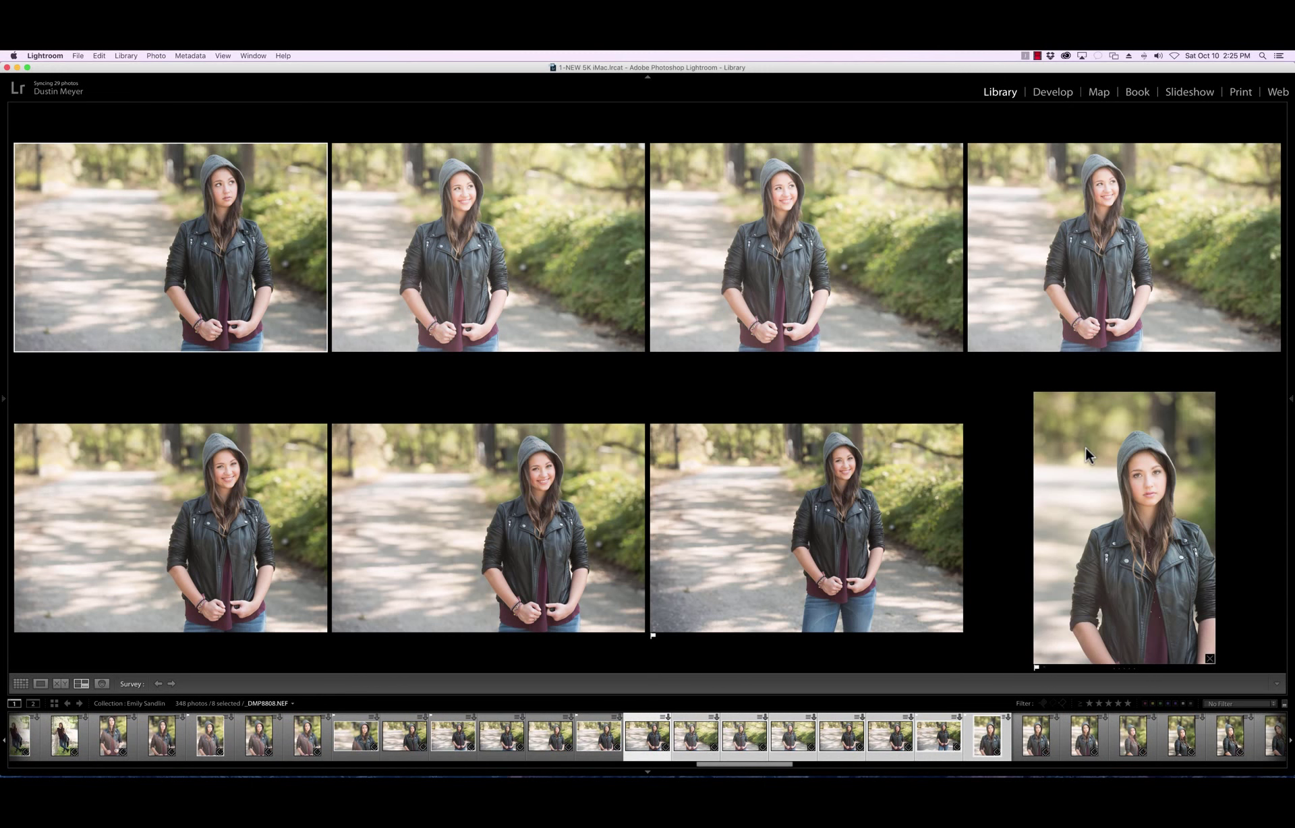
Back in the grid, select DMP8816–DMP8823 and compare them in Survey view
key(g)
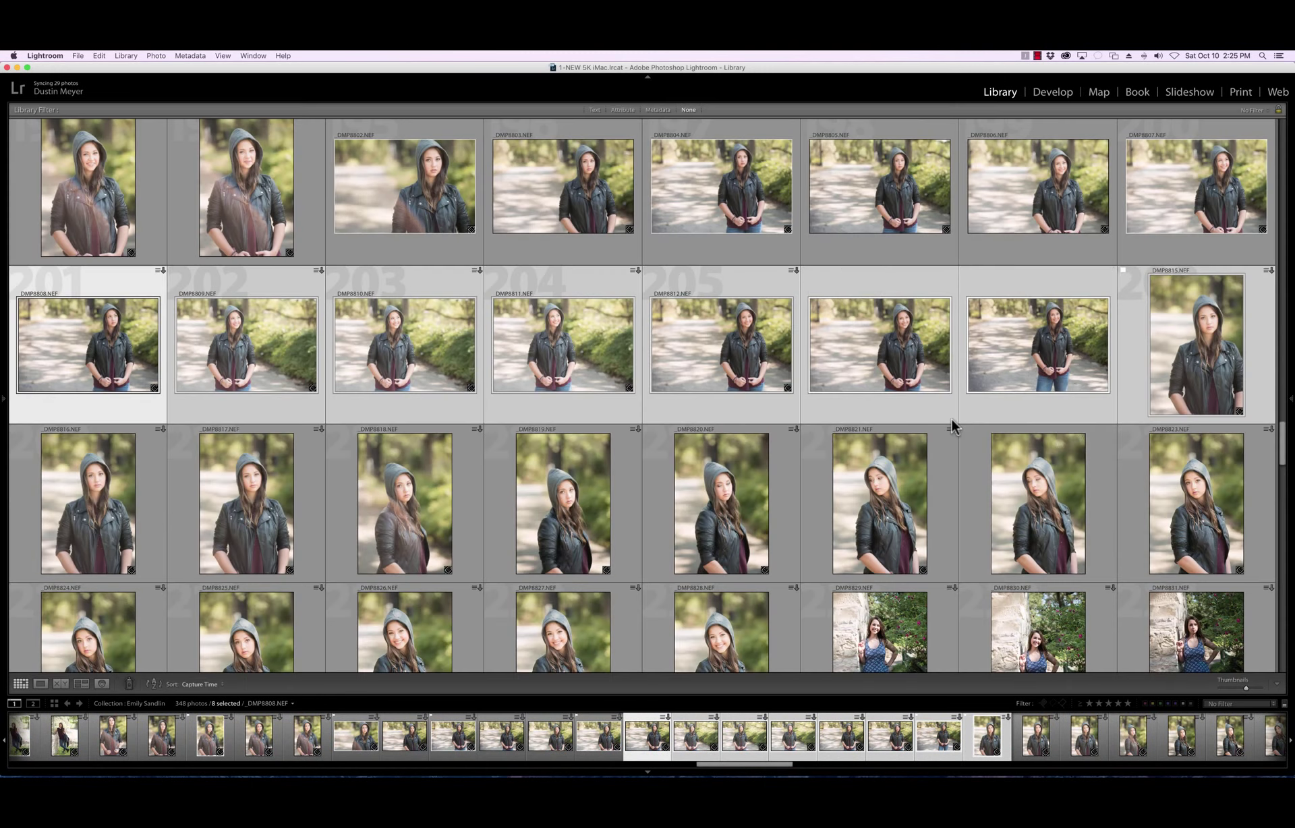
click(91, 475)
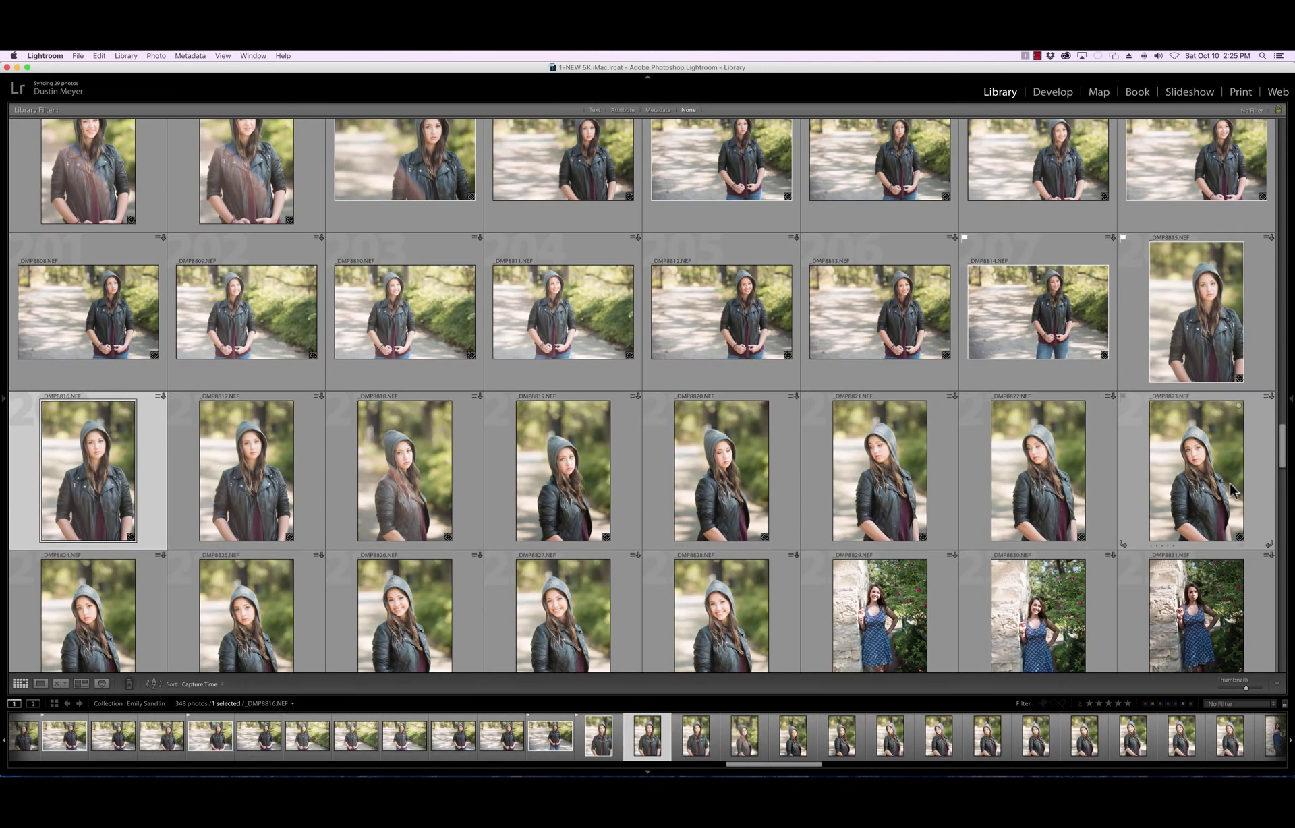
shift+click(1217, 493)
key(n)
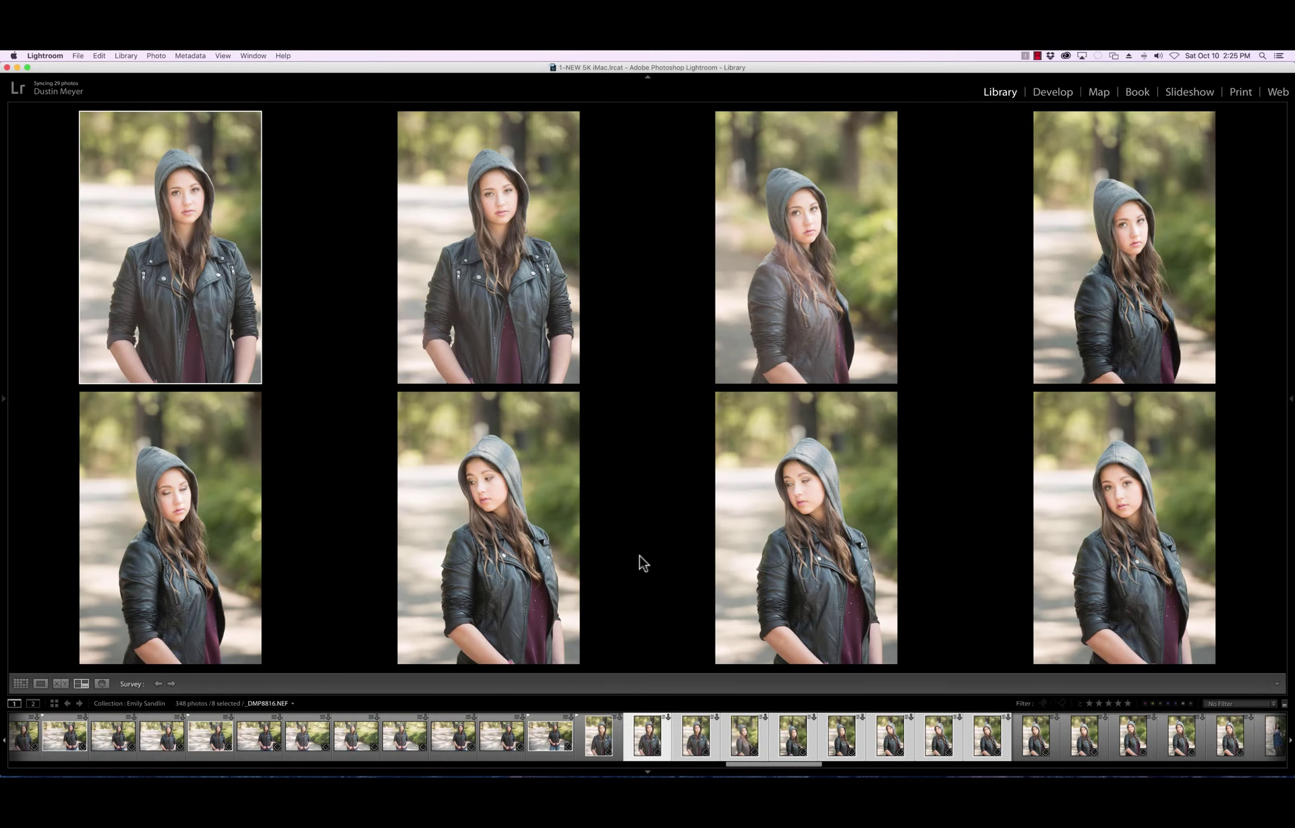
Flag the first and bottom-right photos, DMP8816 and DMP8823, as picks
mouse_move(163, 370)
key(shift+p)
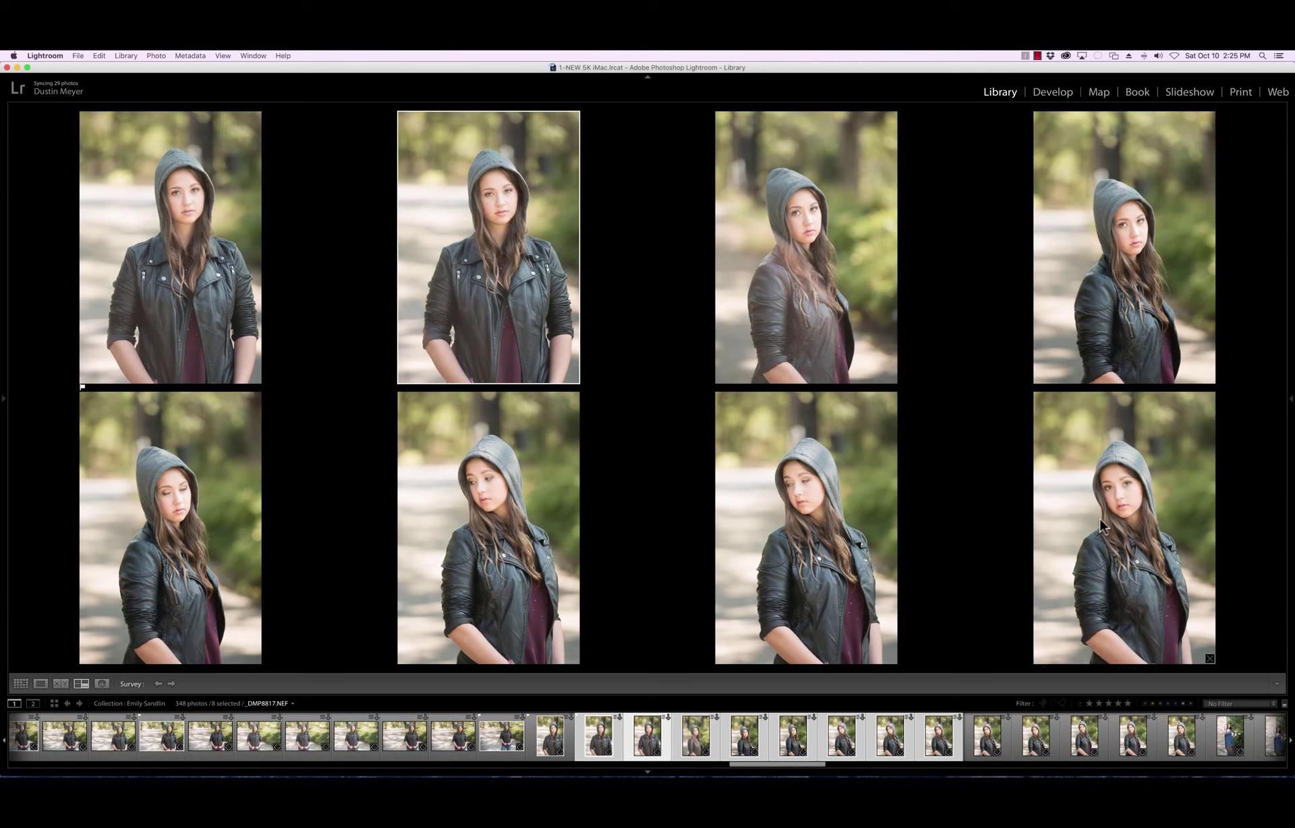
mouse_move(1066, 326)
click(1048, 449)
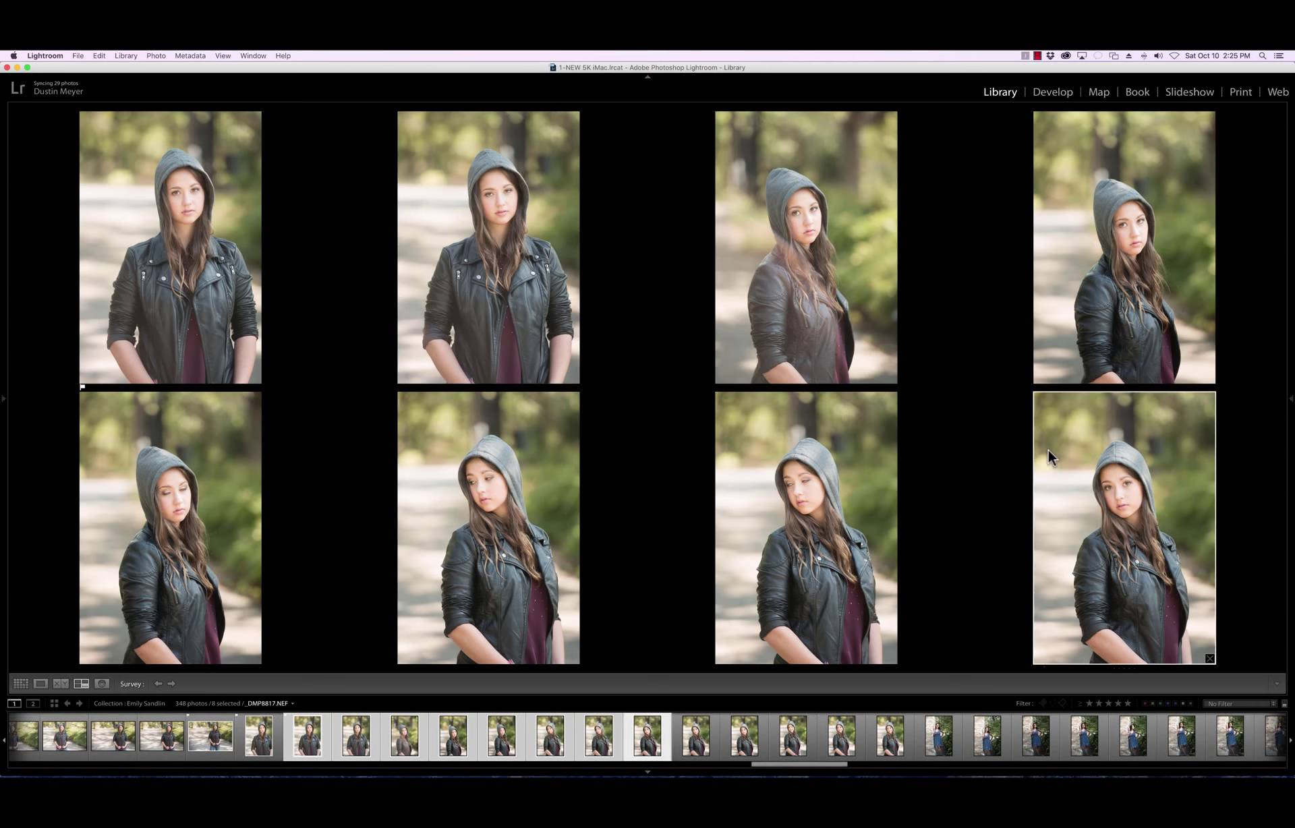
key(p)
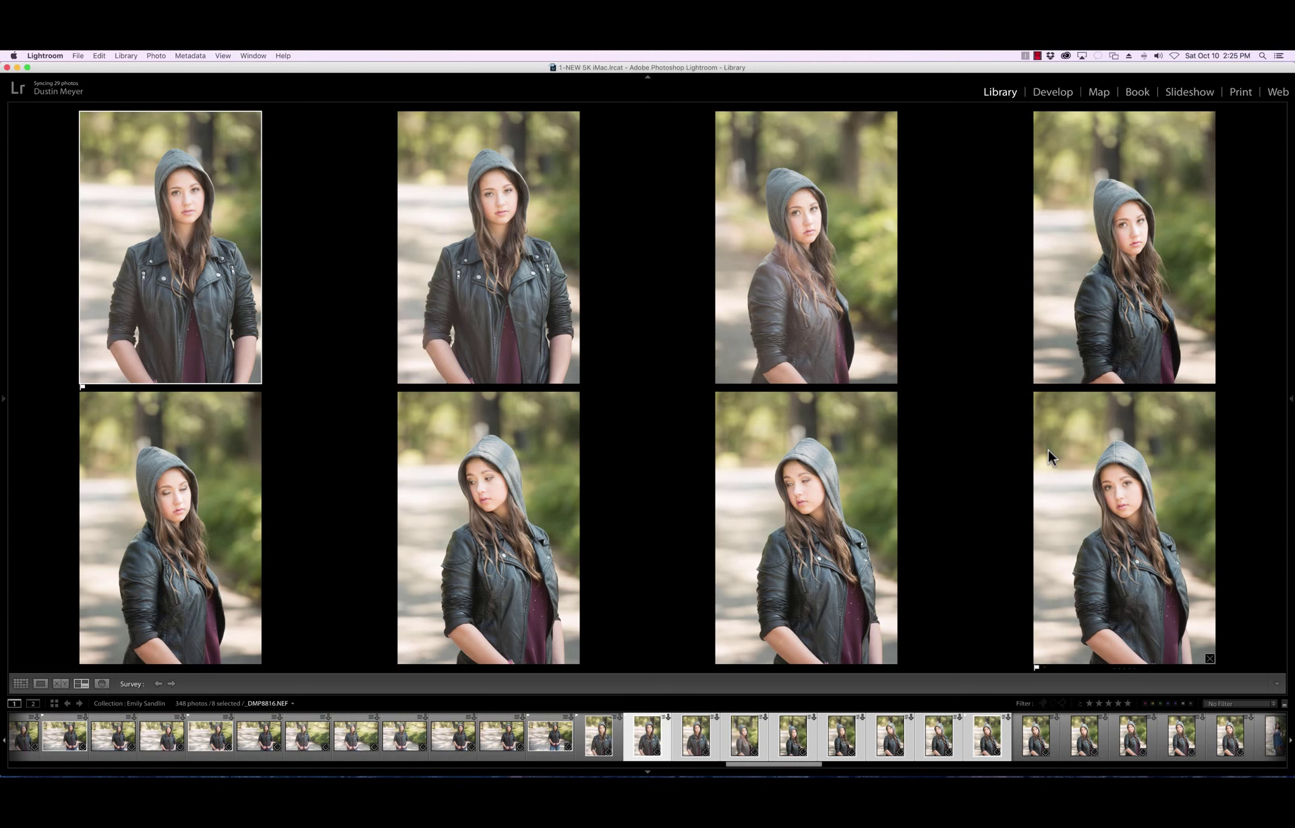
Back in the grid, select DMP8824–DMP8831 and compare them in Survey view
key(g)
click(133, 620)
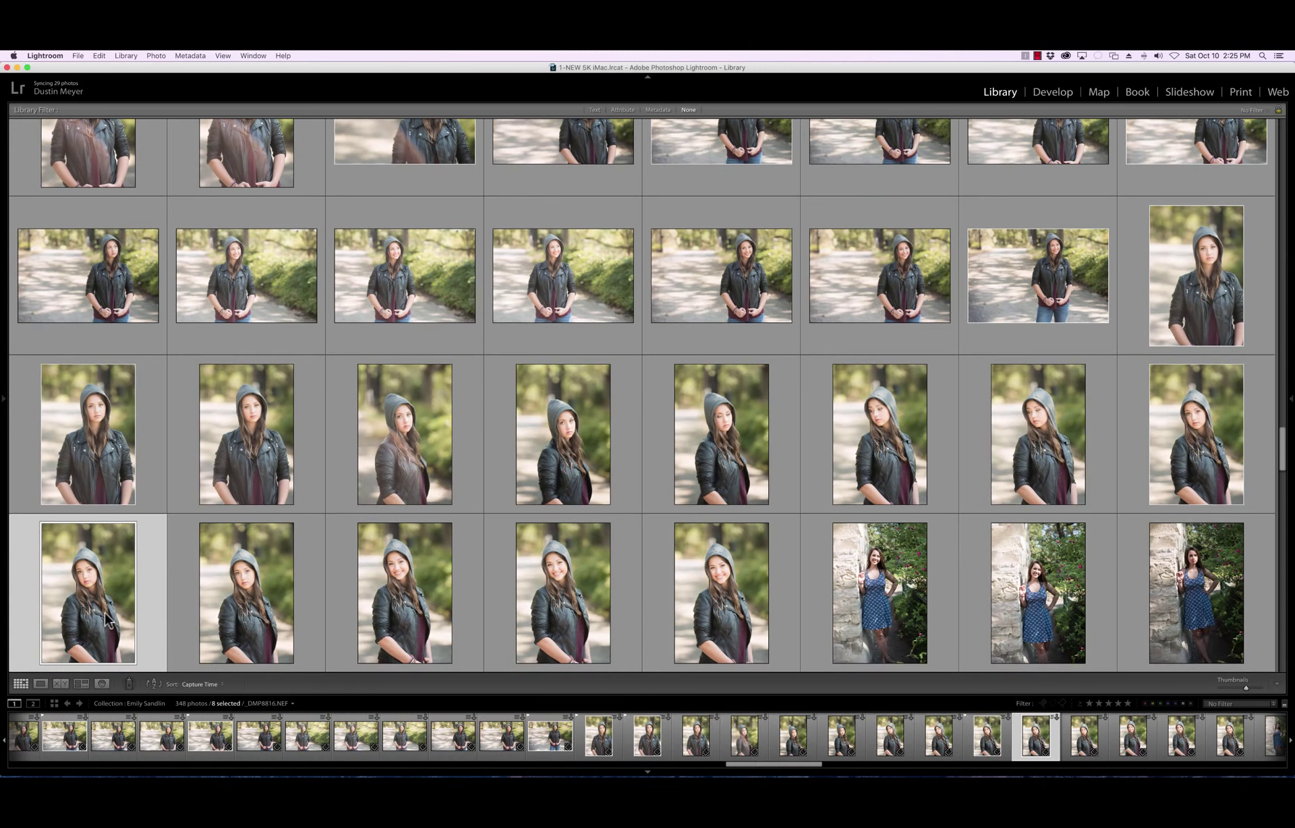
shift+click(1197, 625)
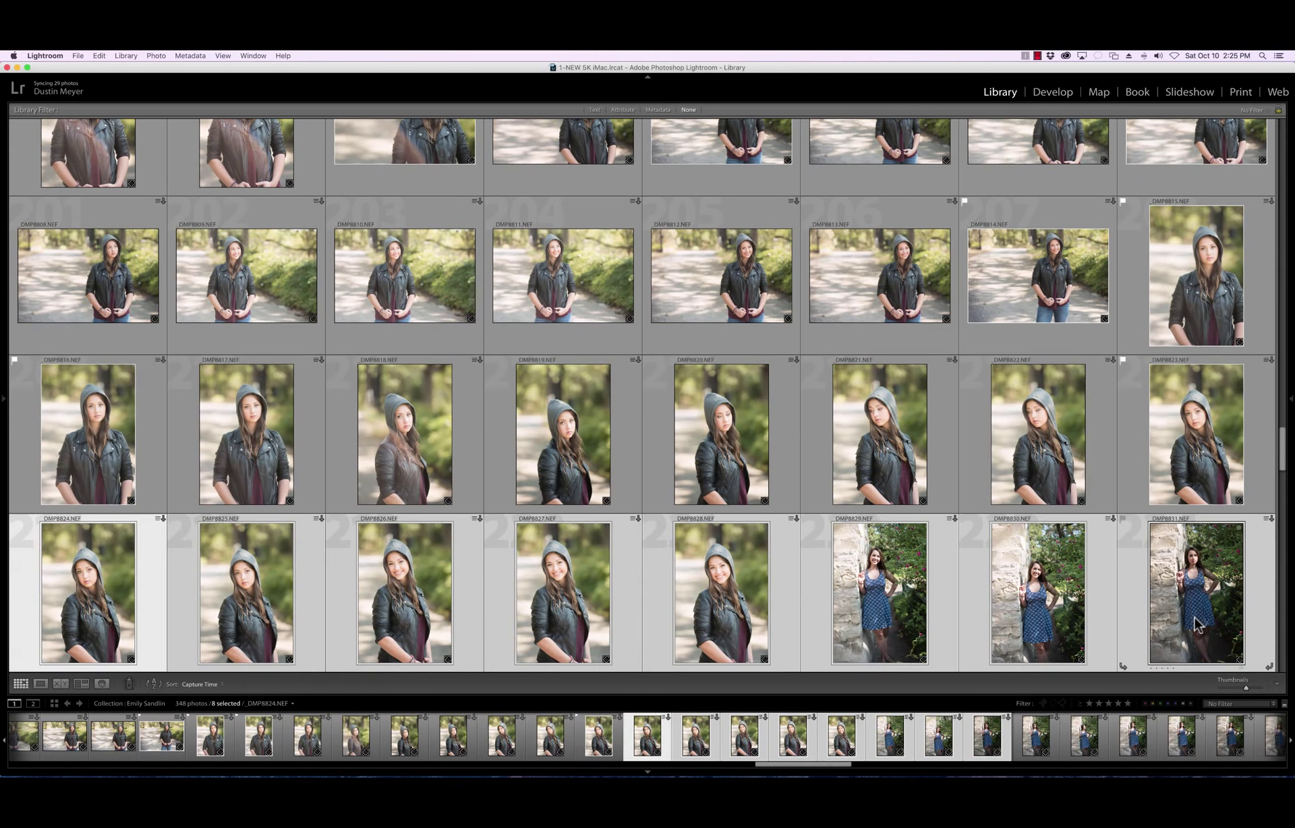
key(n)
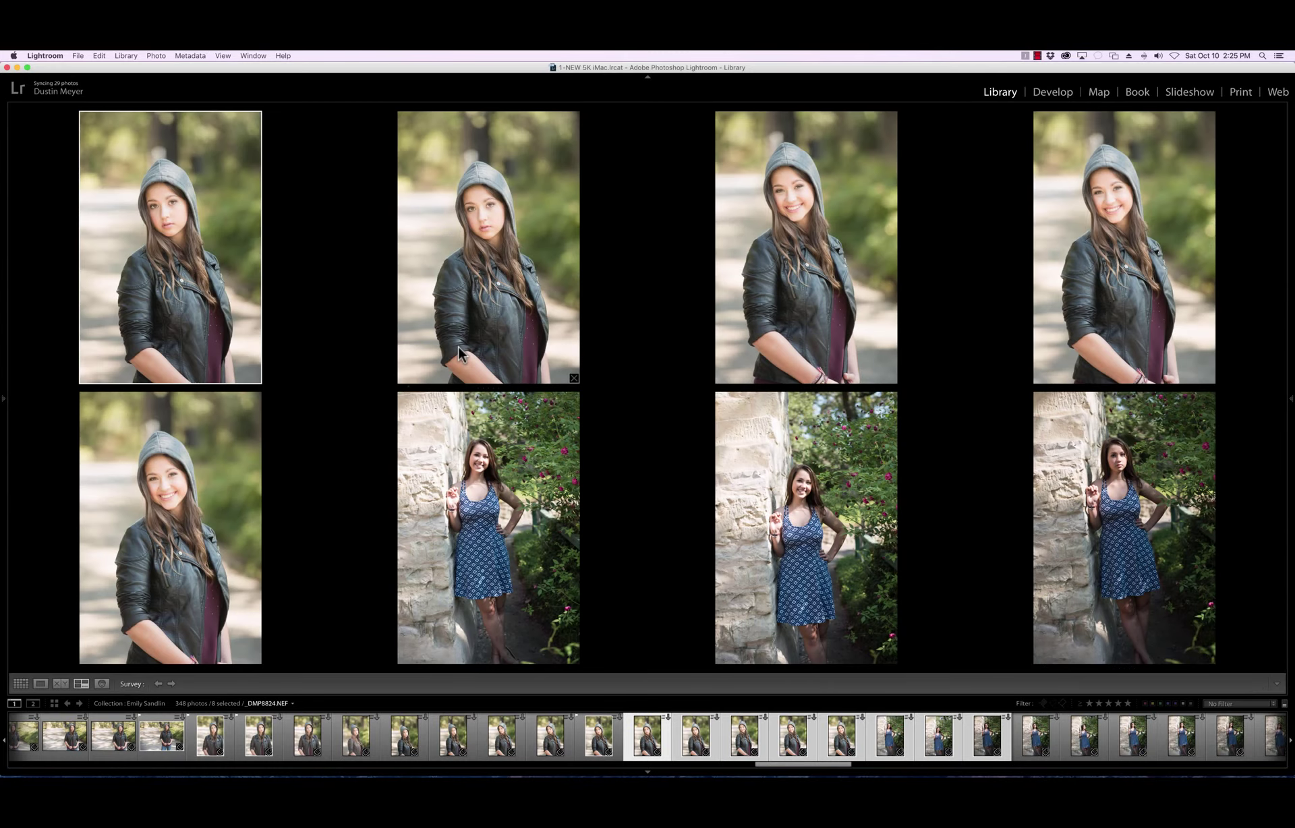
Flag the second and fourth hooded portraits as picks
key(Right)
key(p)
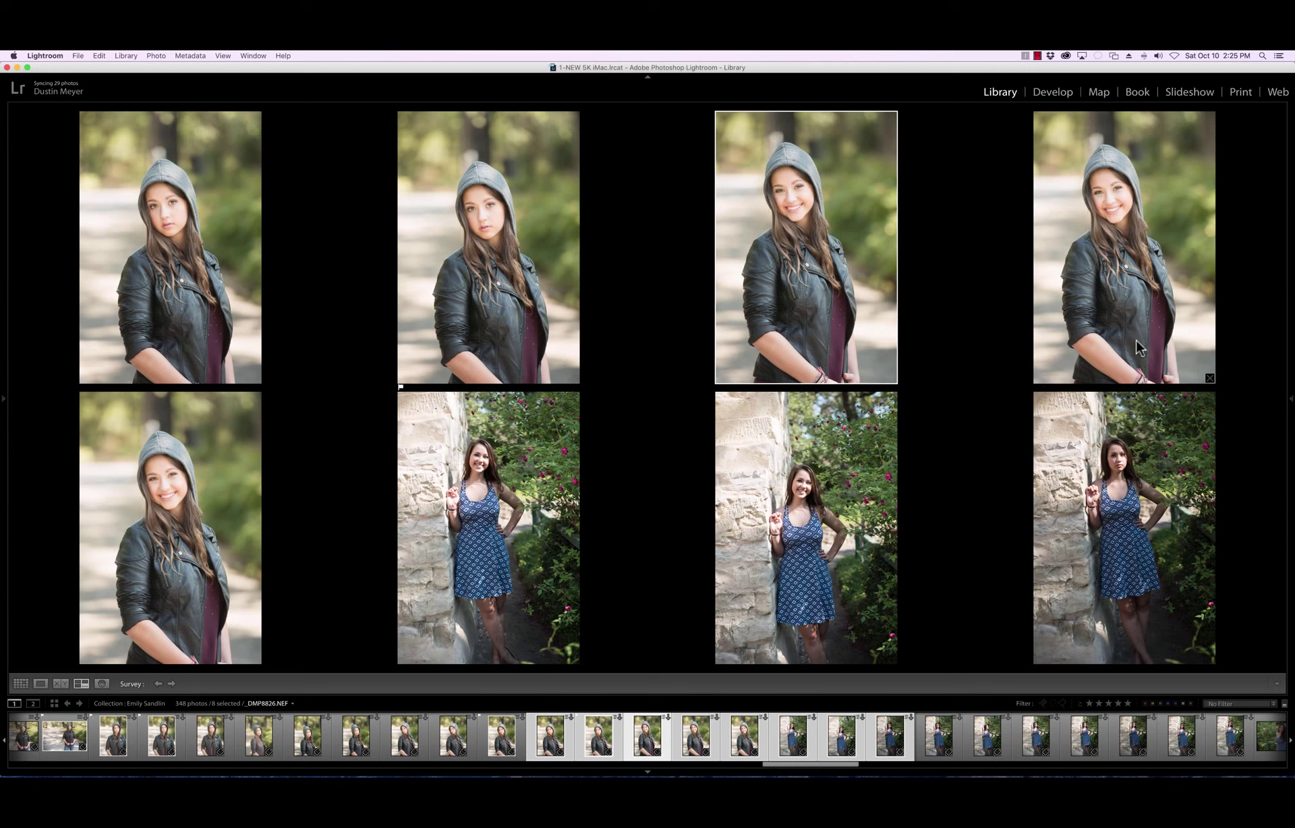
key(Right)
key(p)
key(Right)
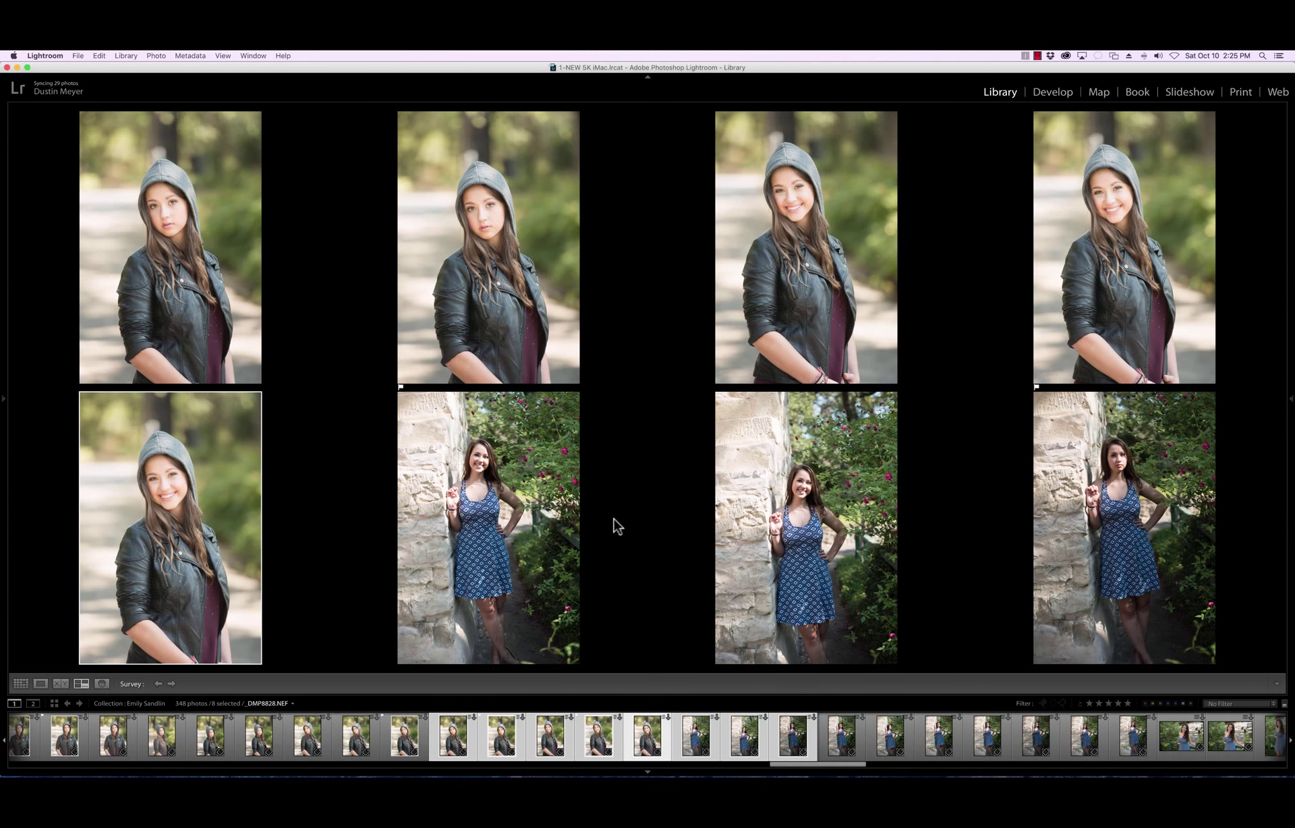
Back in the grid, select the railing shots DMP8839–DMP8847 and compare them in Survey view
key(g)
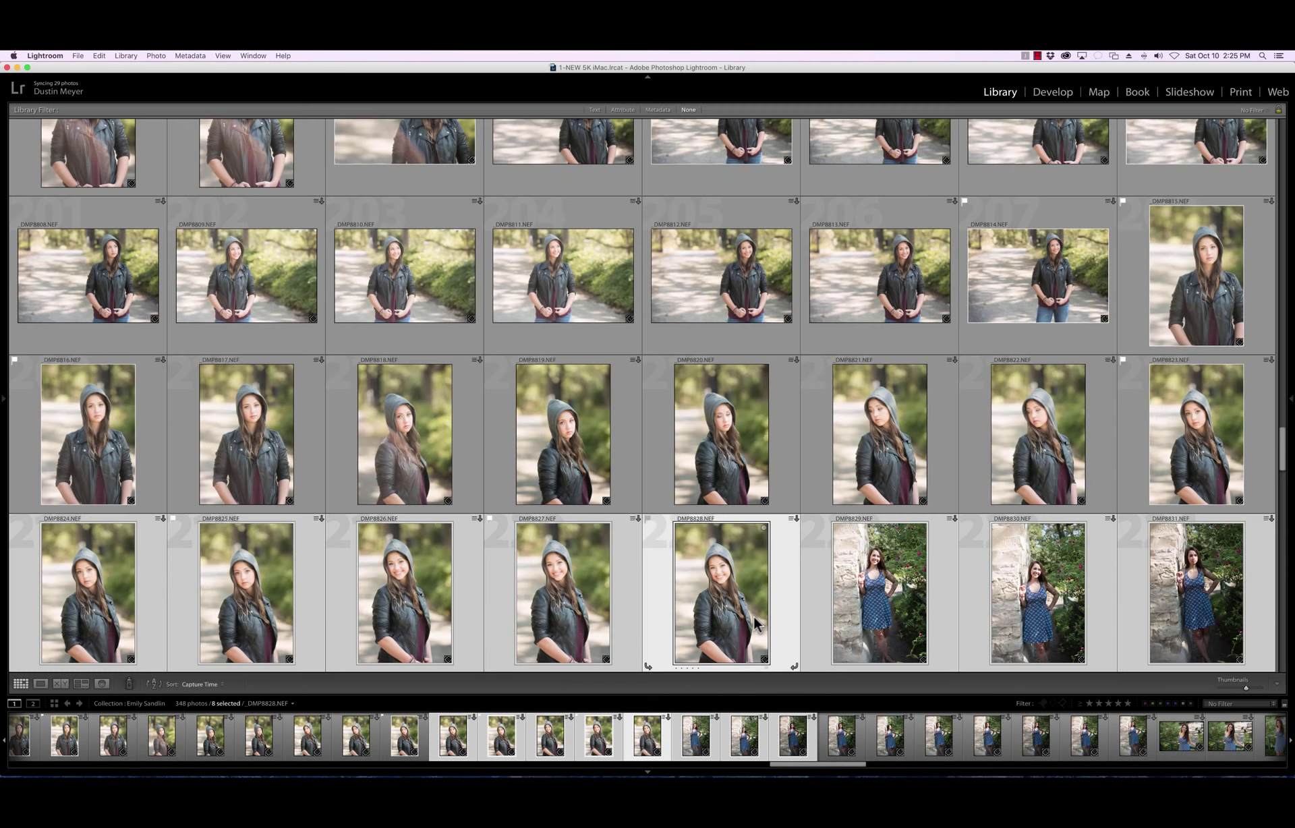
scroll(754, 616, down, 1)
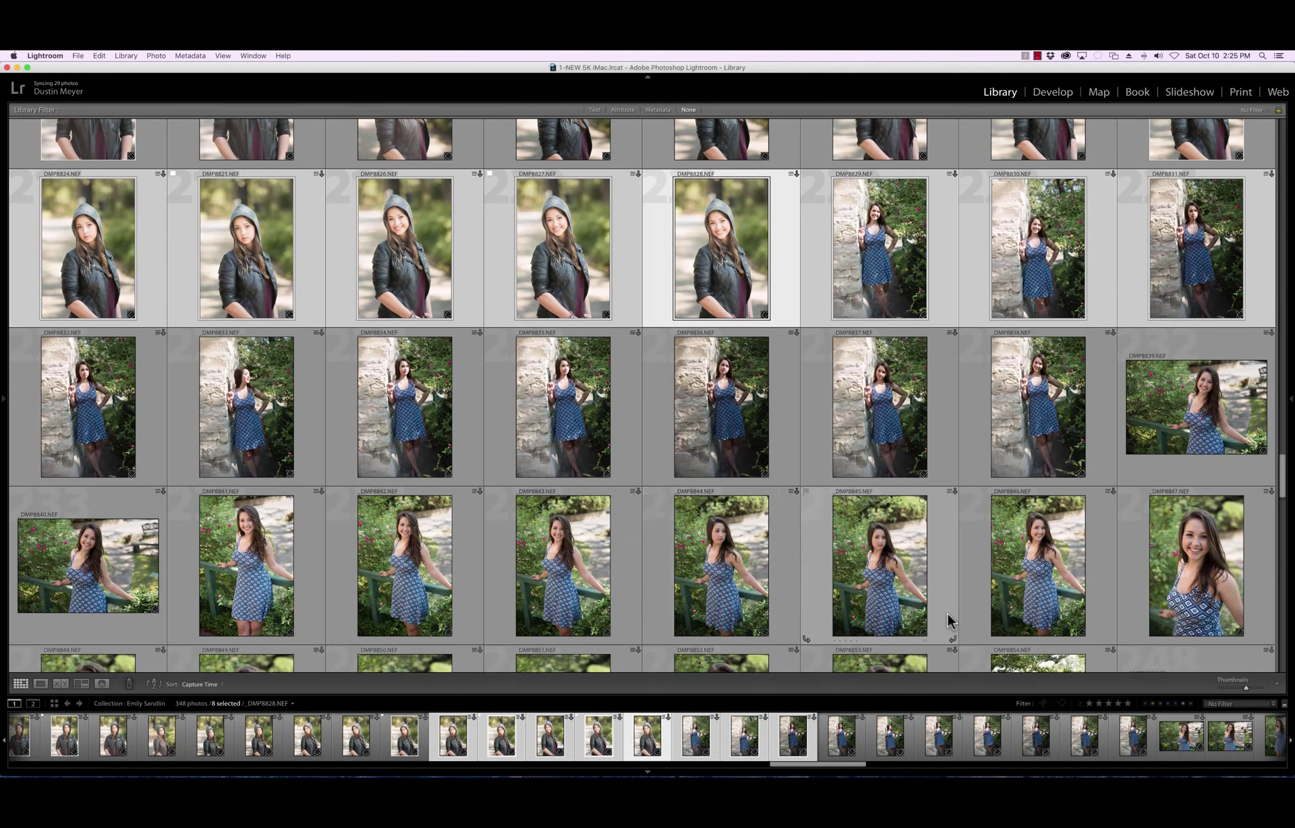
click(1178, 445)
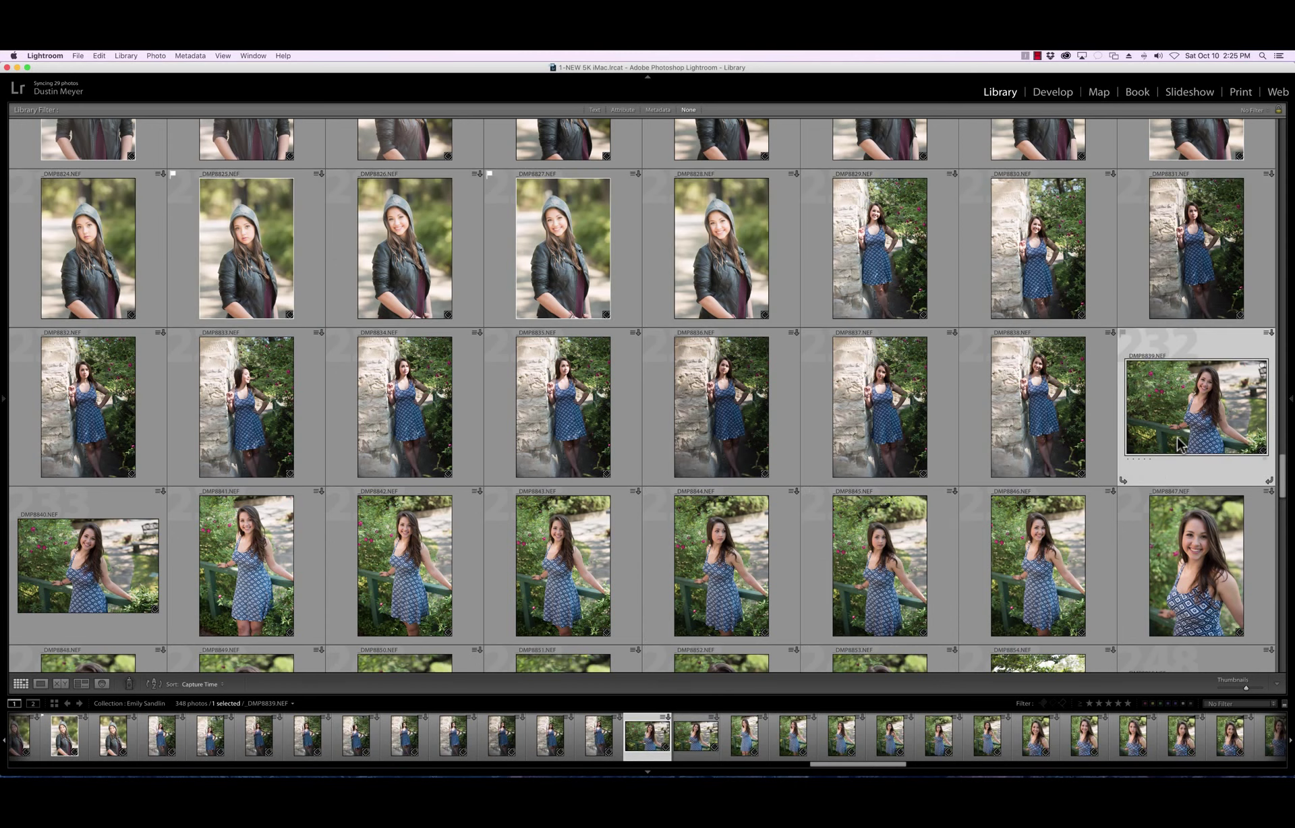
shift+click(1152, 567)
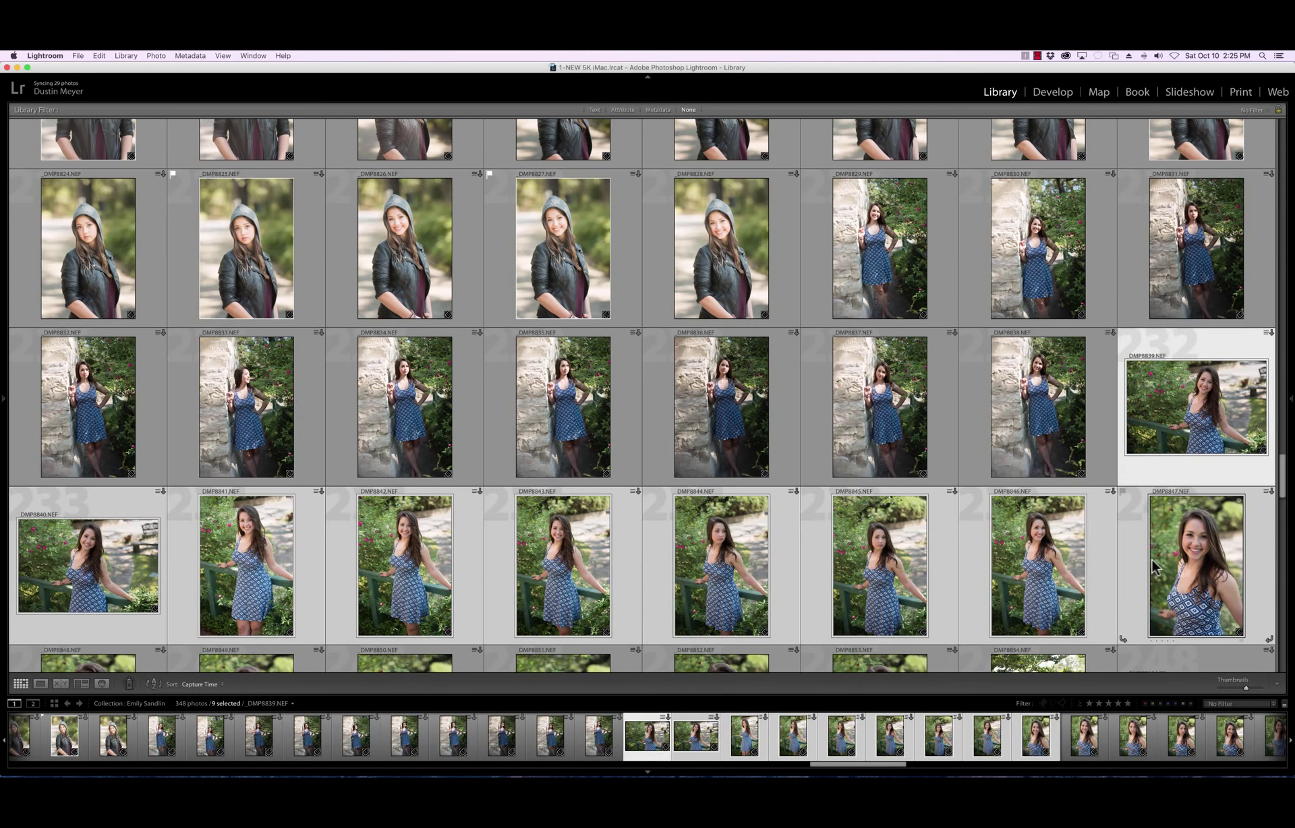
key(n)
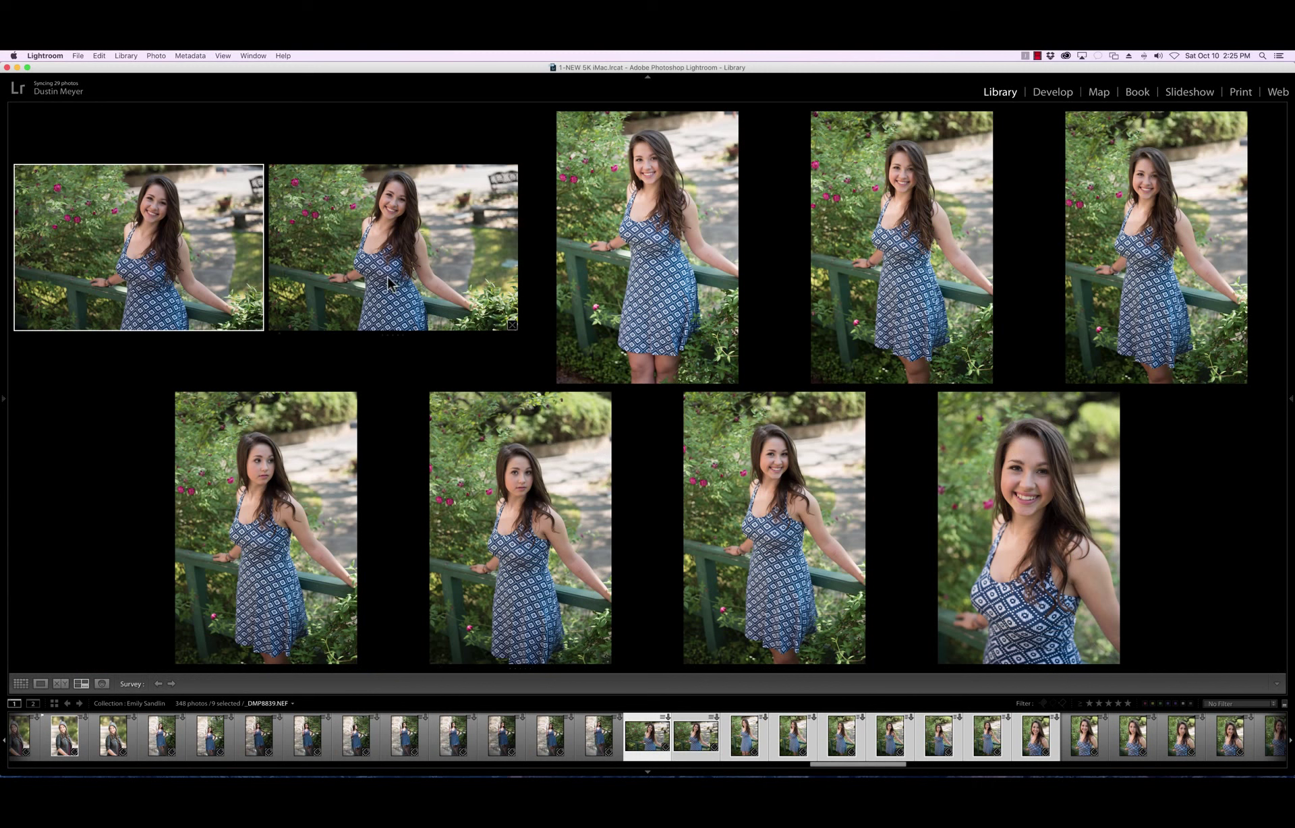
Flag the second, third, fourth and eighth railing photos as picks
click(386, 272)
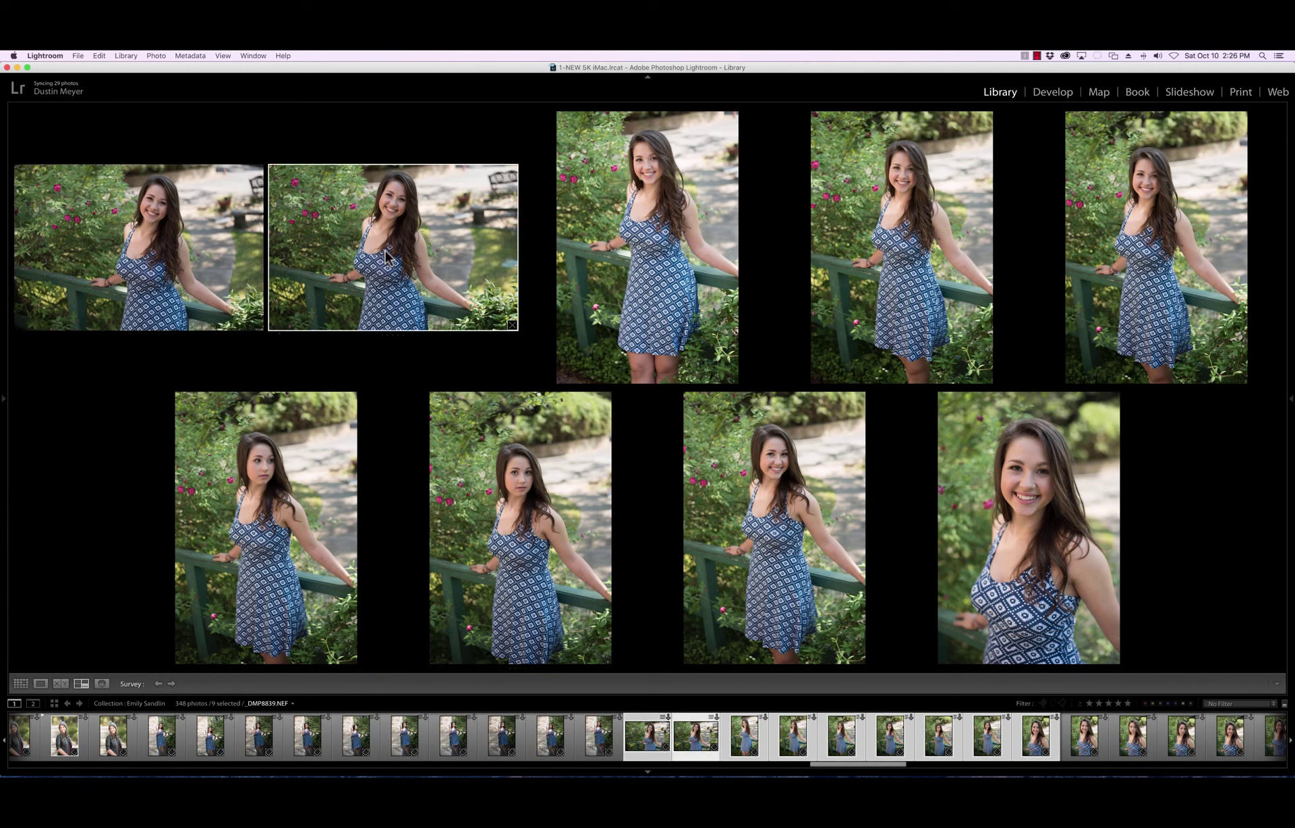
click(201, 255)
click(316, 261)
key(p)
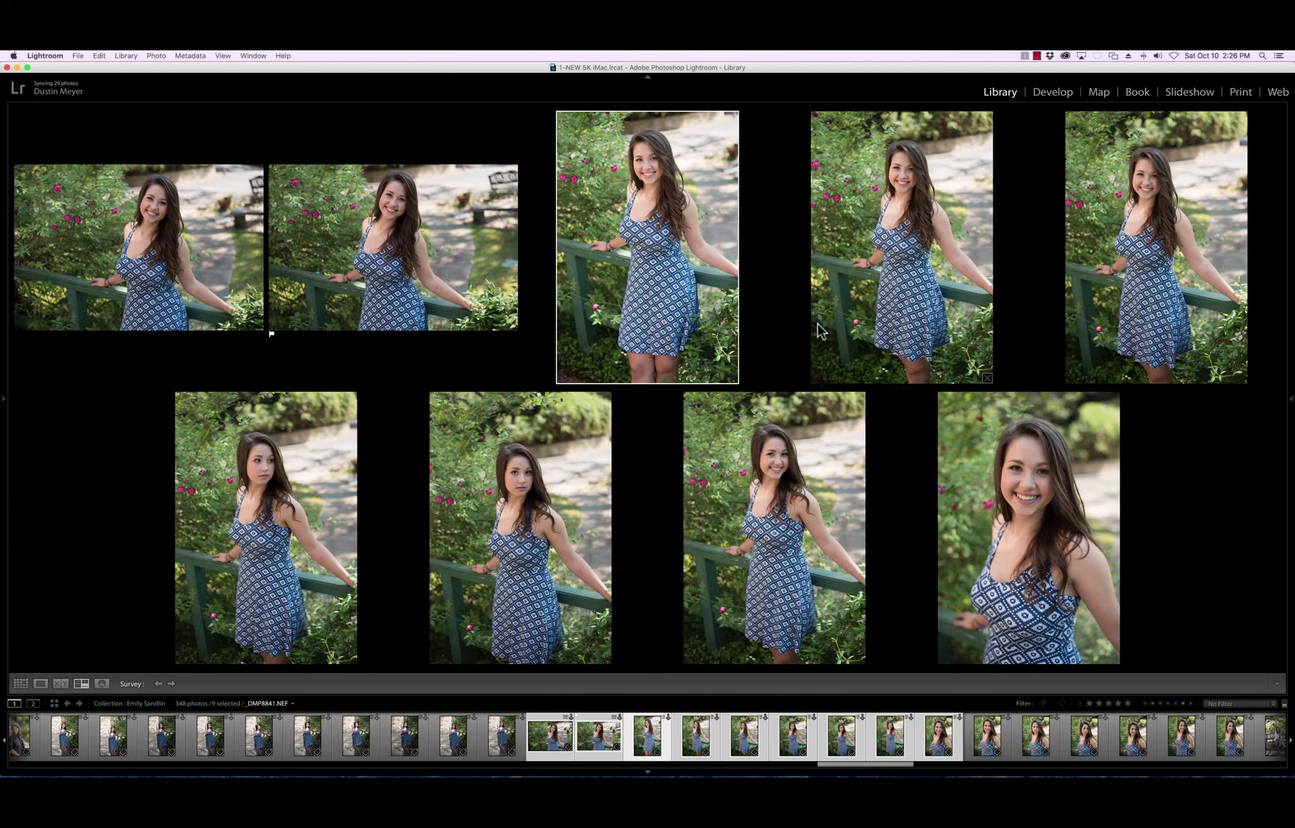
key(p)
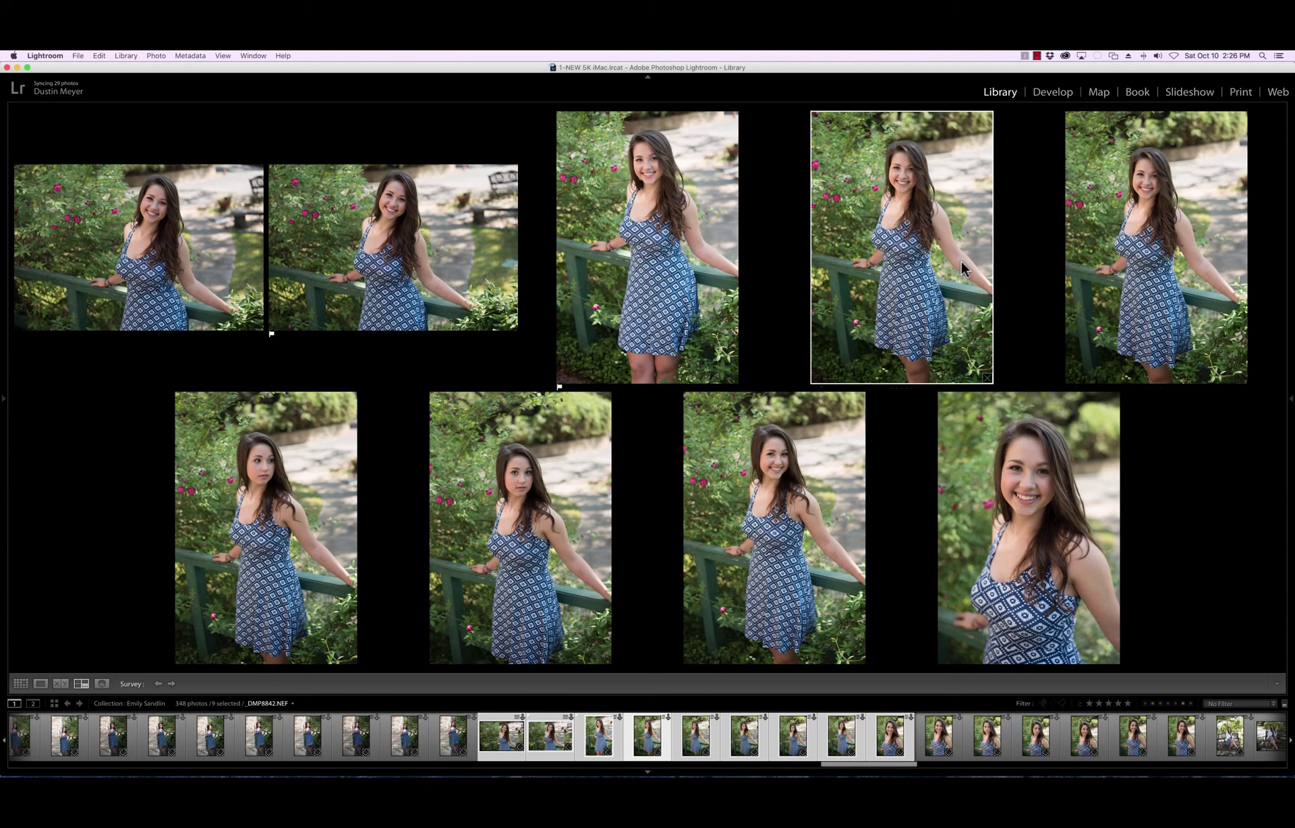
key(p)
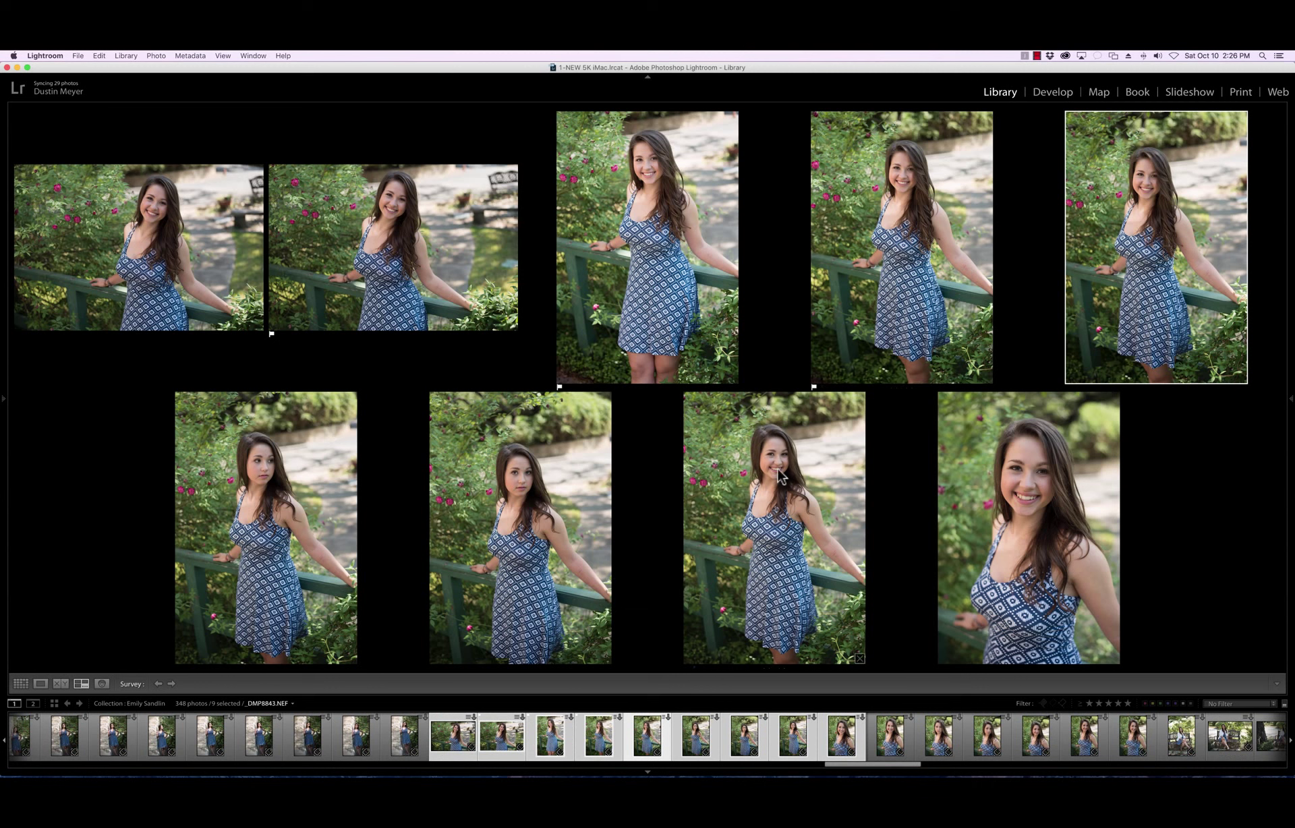
click(767, 569)
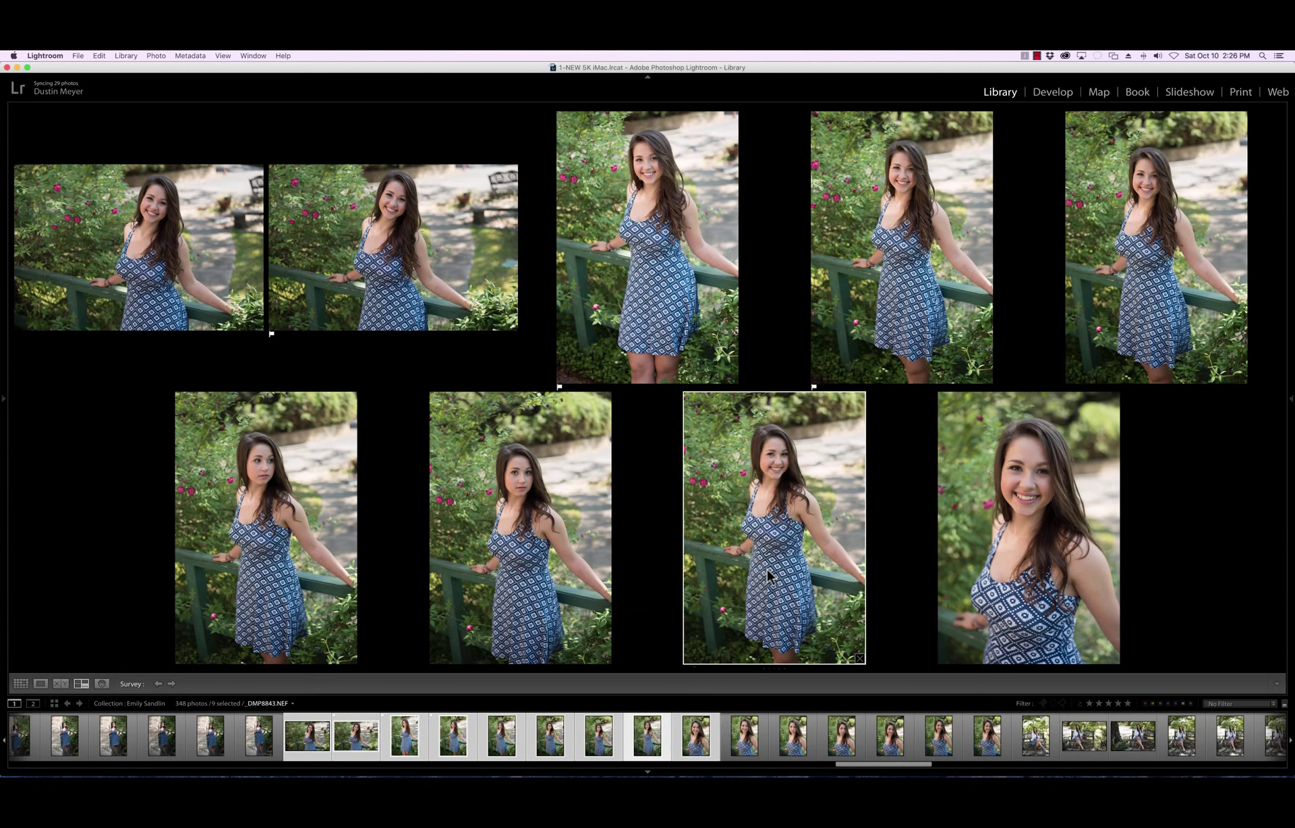
key(p)
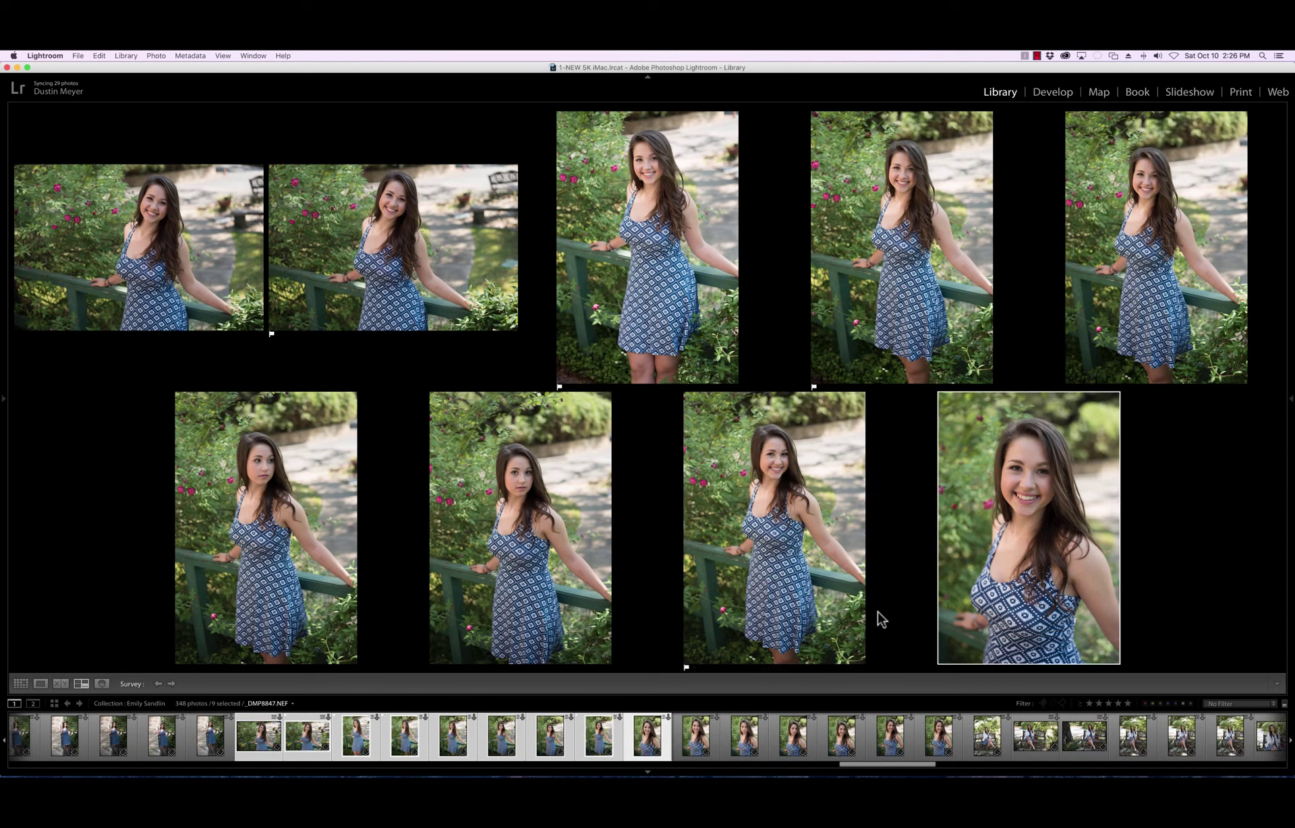
Back in the grid, select close-ups _DMP8847–_DMP8853 and compare them in Survey view
key(g)
scroll(1052, 552, down, 1)
scroll(1056, 551, down, 3)
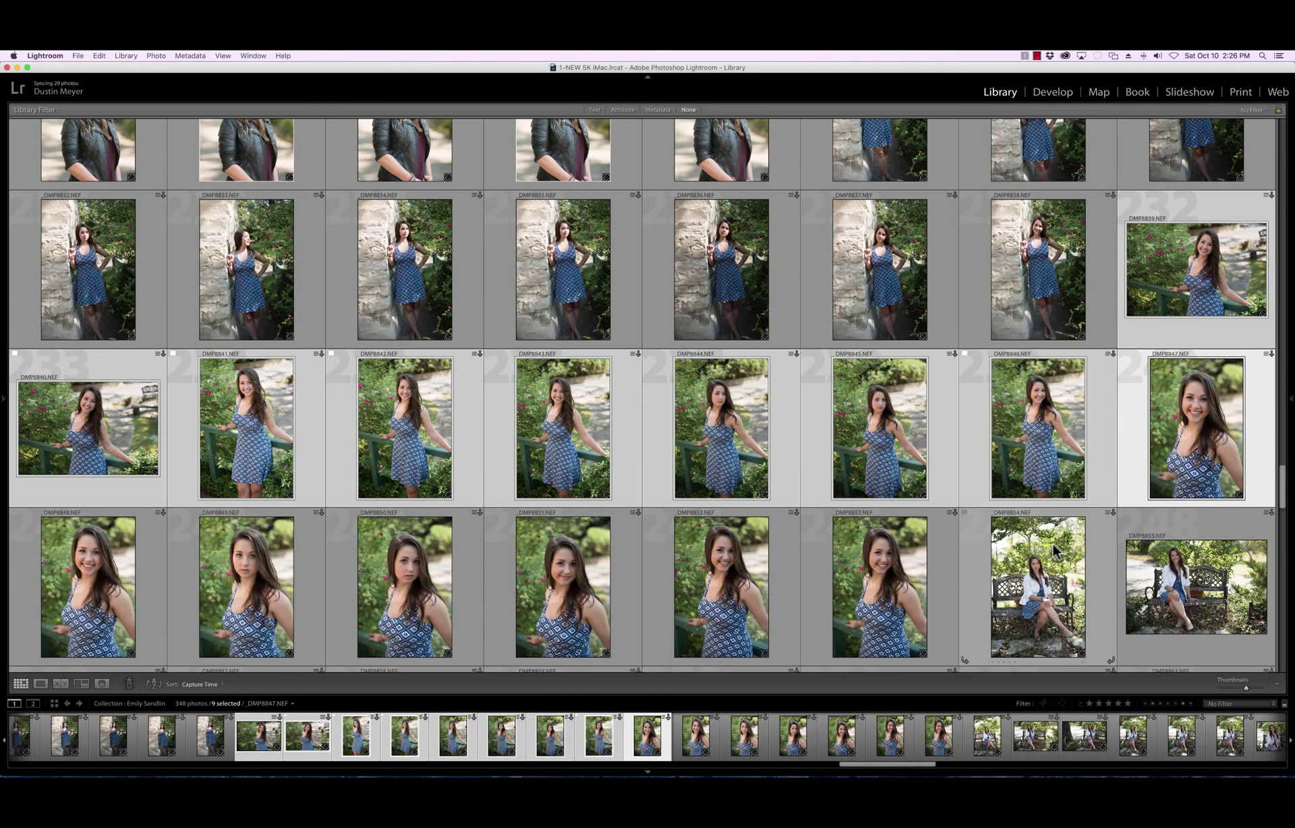
click(1033, 578)
click(1161, 462)
shift+click(888, 578)
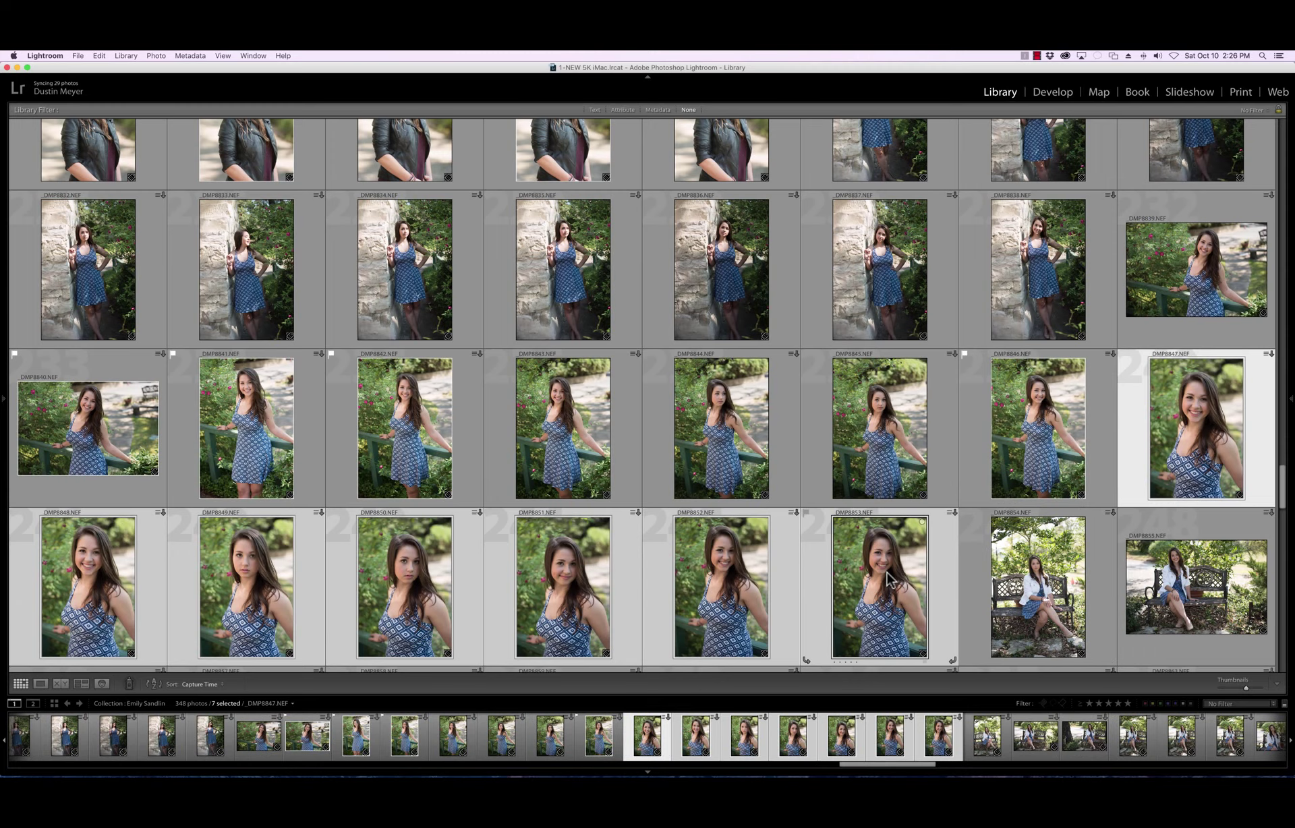
key(n)
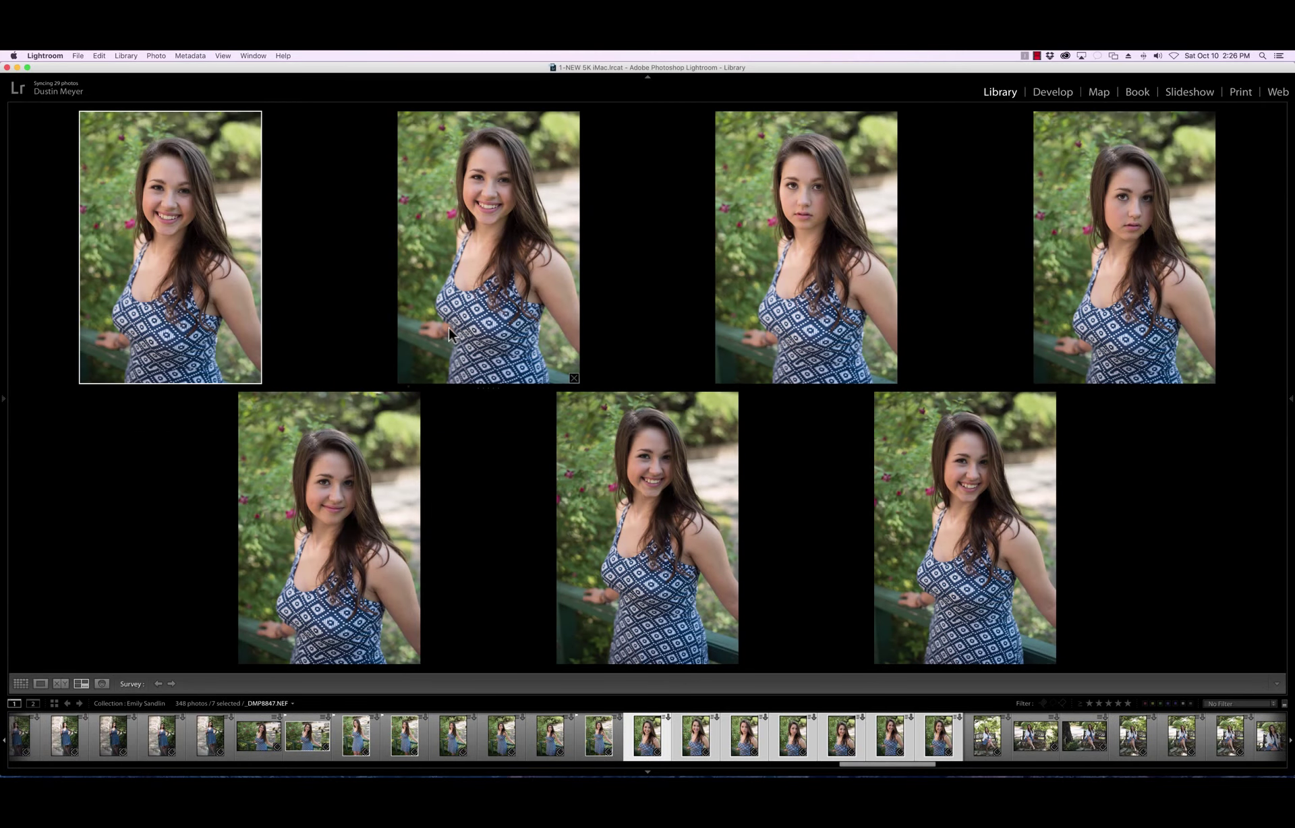
Flag the second, third, fifth and seventh close-ups as picks
click(462, 328)
key(shift+p)
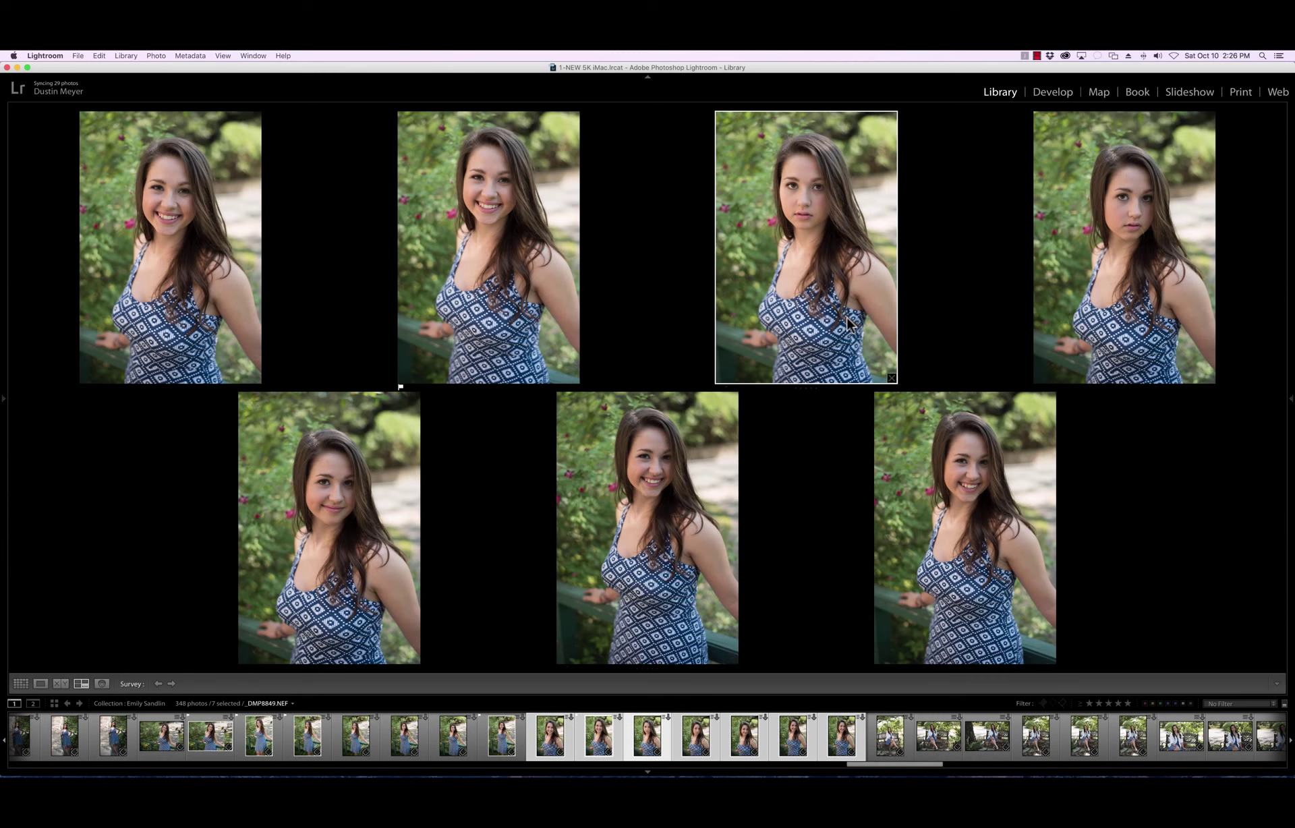
key(shift+p)
key(shift+p)
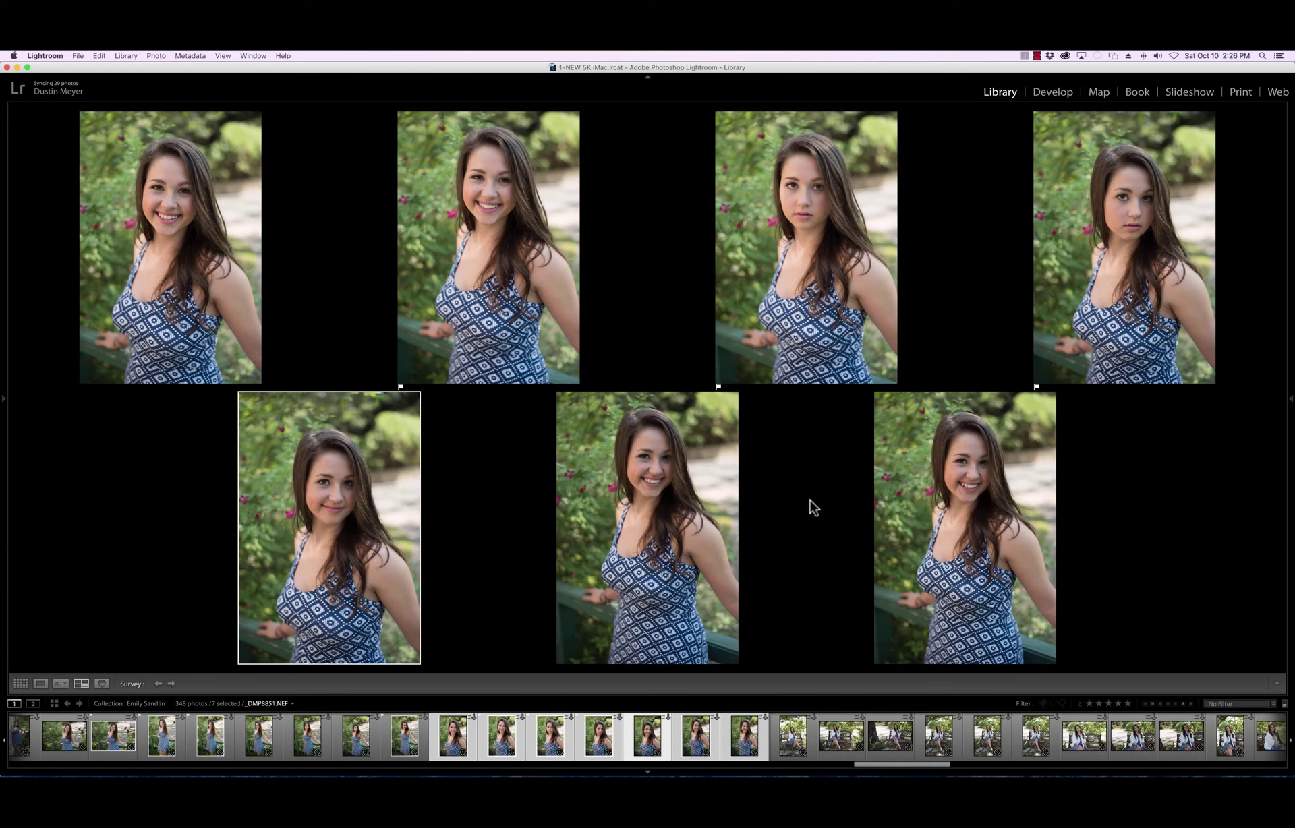
key(shift+p)
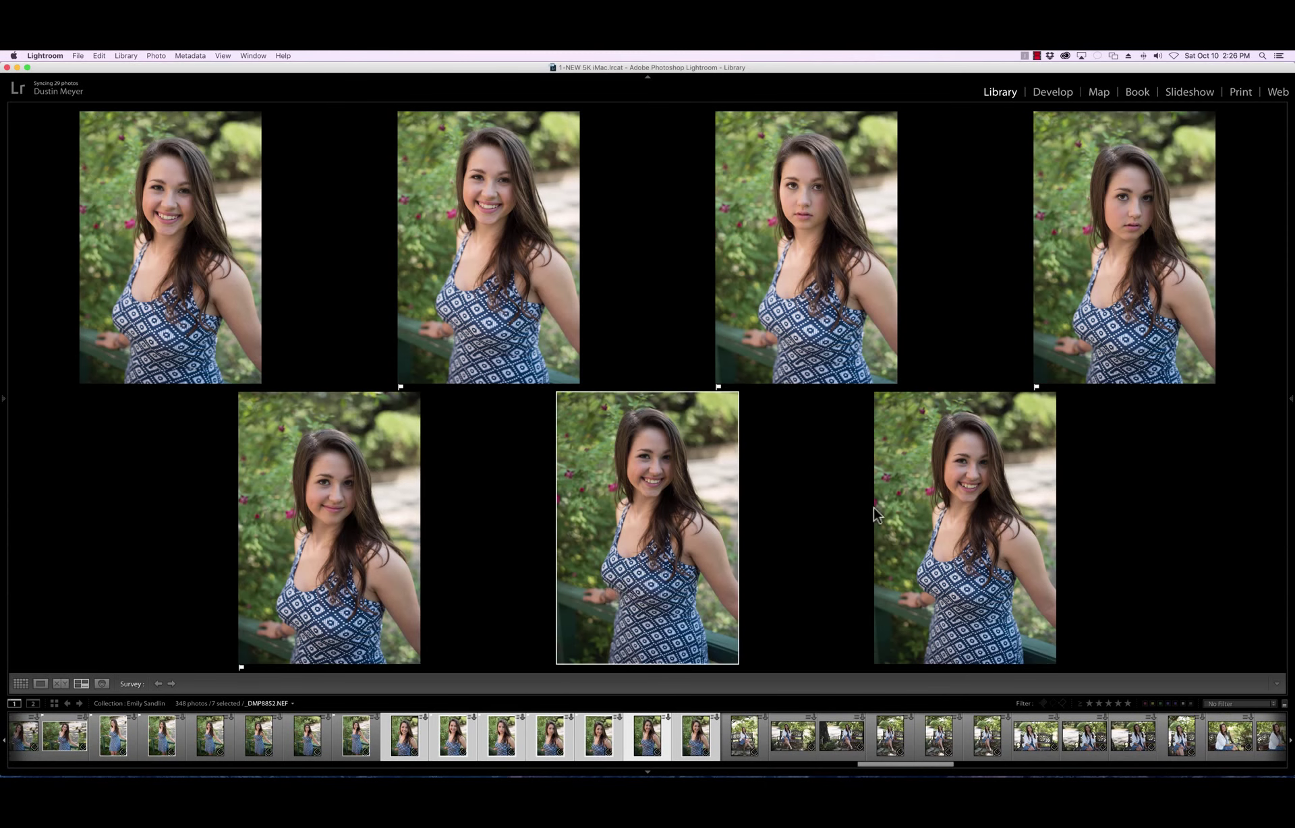
click(934, 508)
key(shift+p)
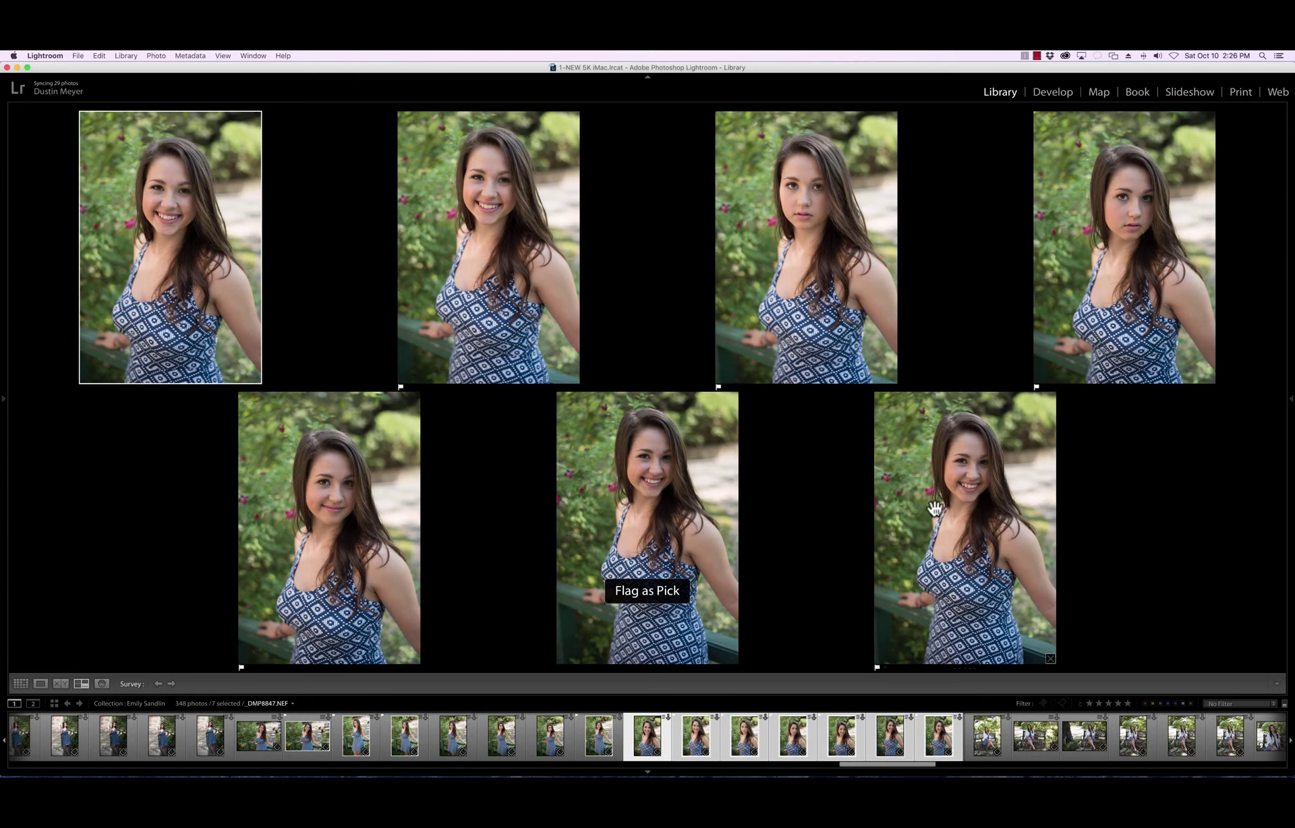
Compare bench photos DMP8854–DMP8863 in Survey view, dropping DMP8854 from the comparison
key(g)
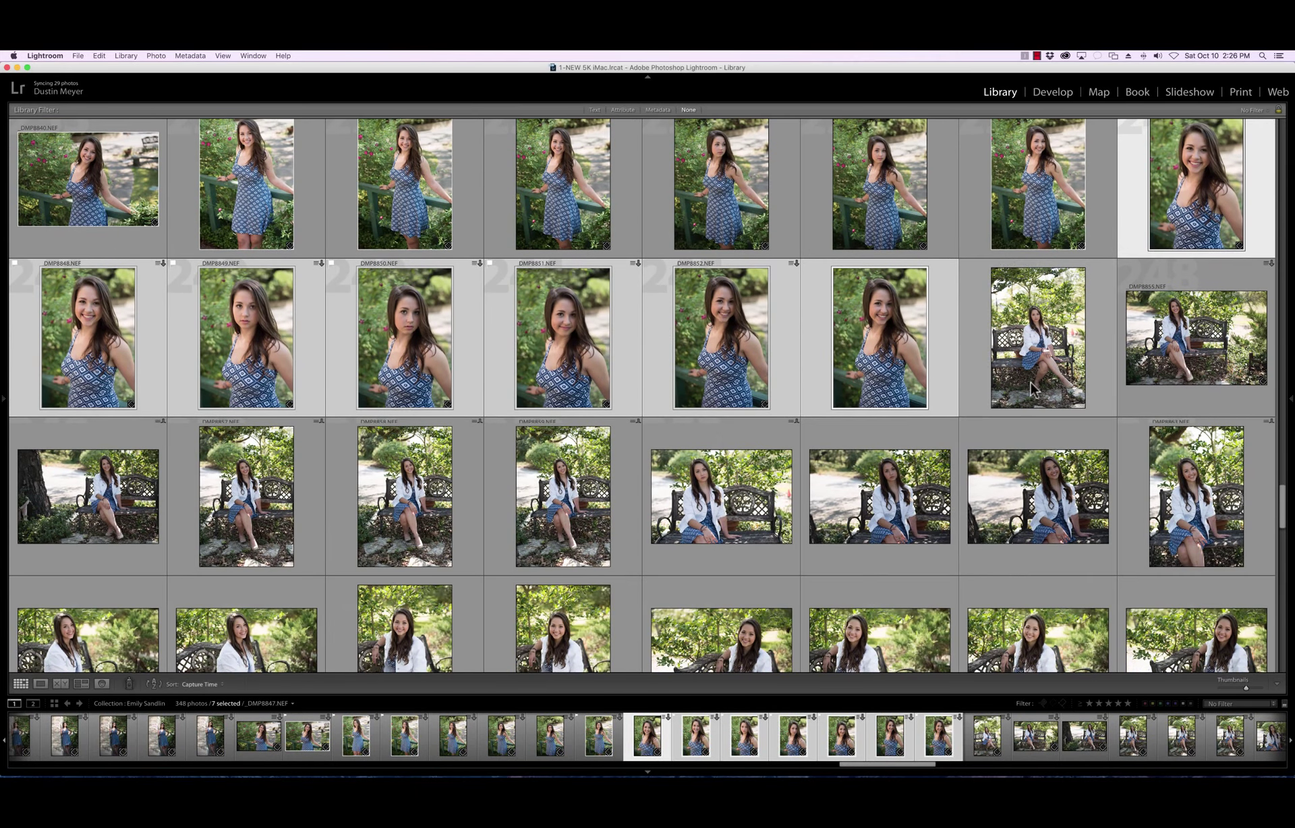
click(1030, 382)
shift+click(1201, 533)
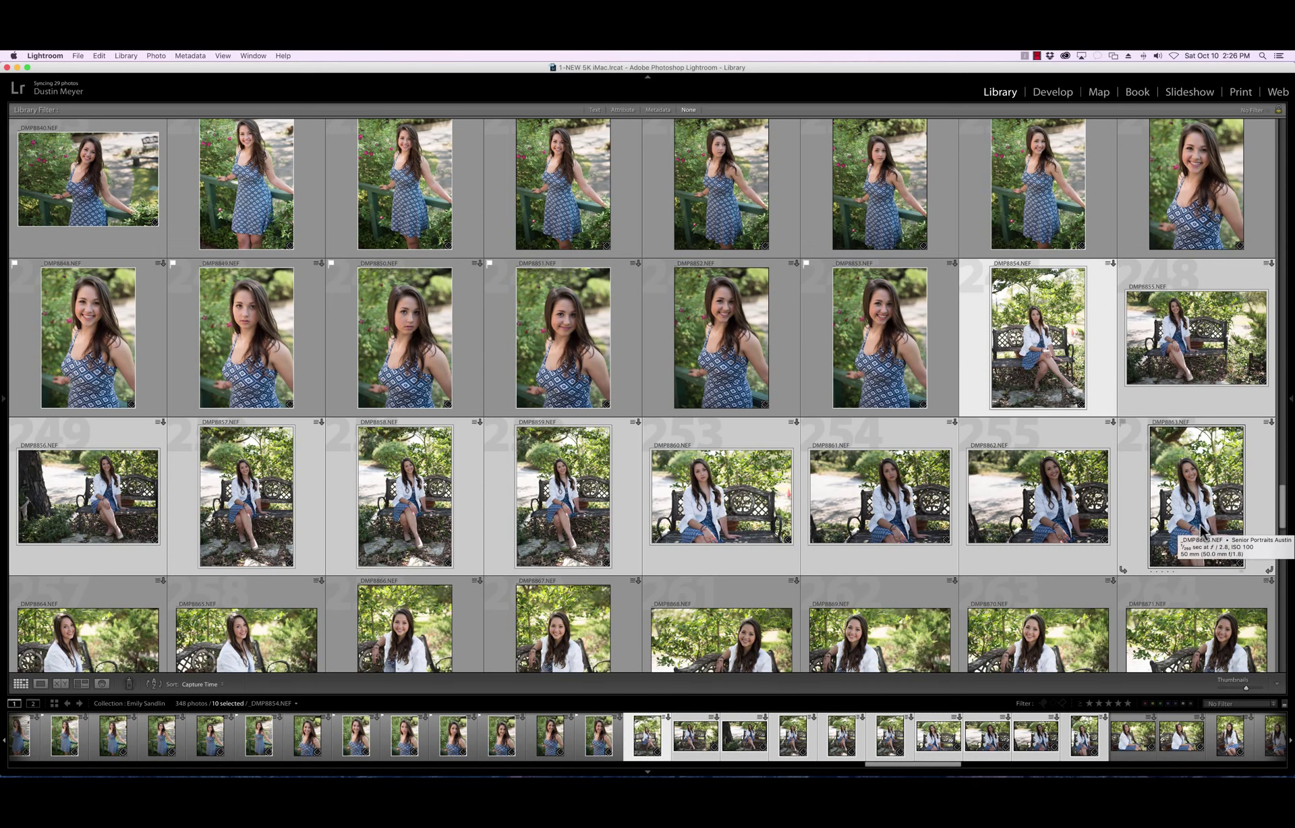
key(n)
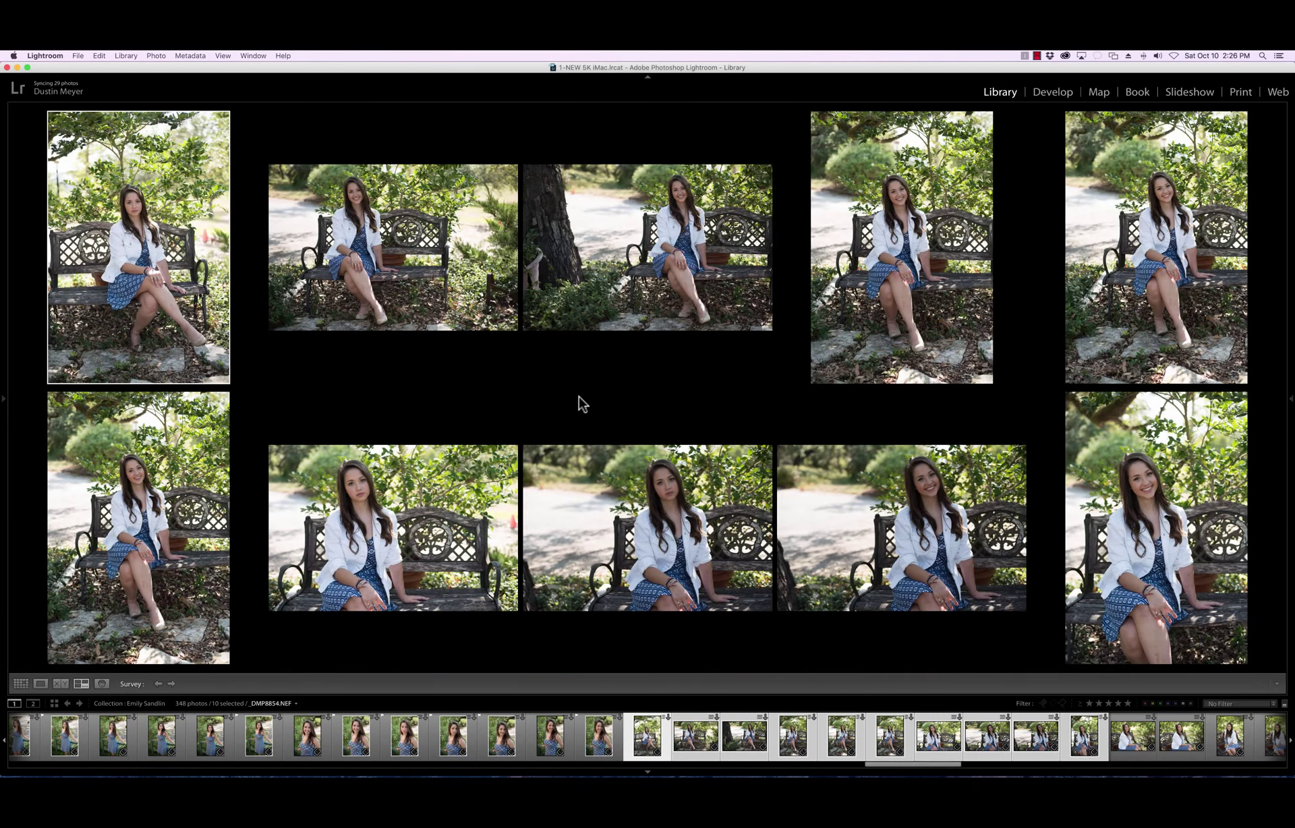
click(221, 376)
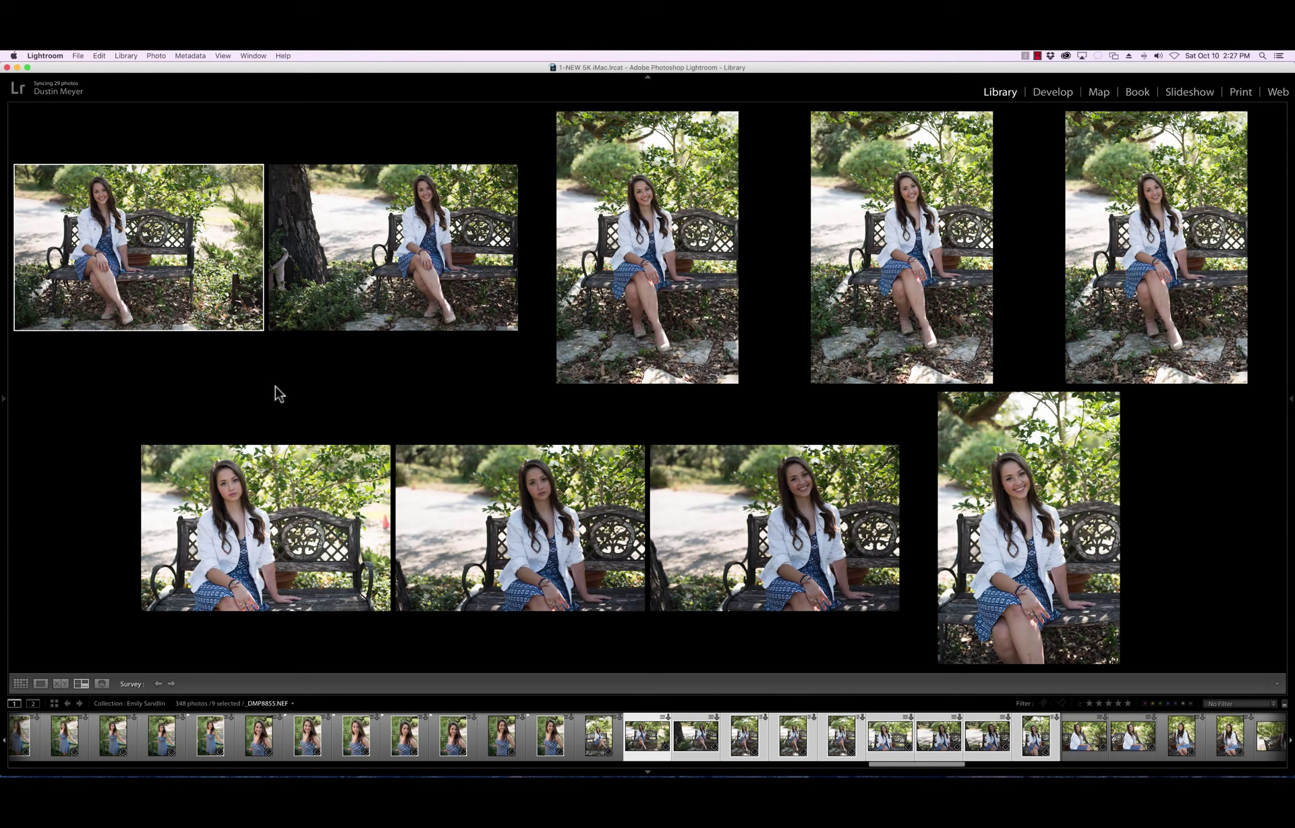
Flag the first, third and bottom-middle bench photos as picks
key(p)
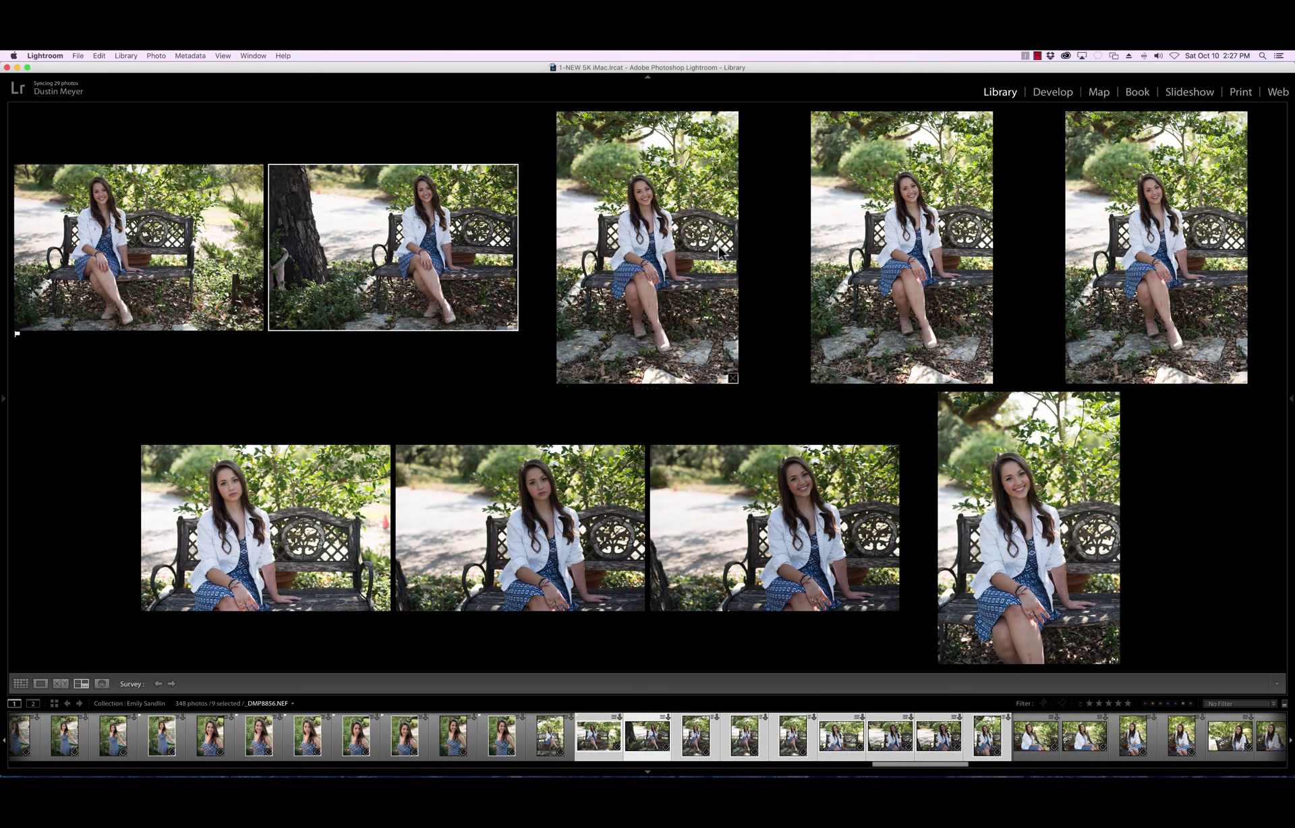
click(686, 253)
key(p)
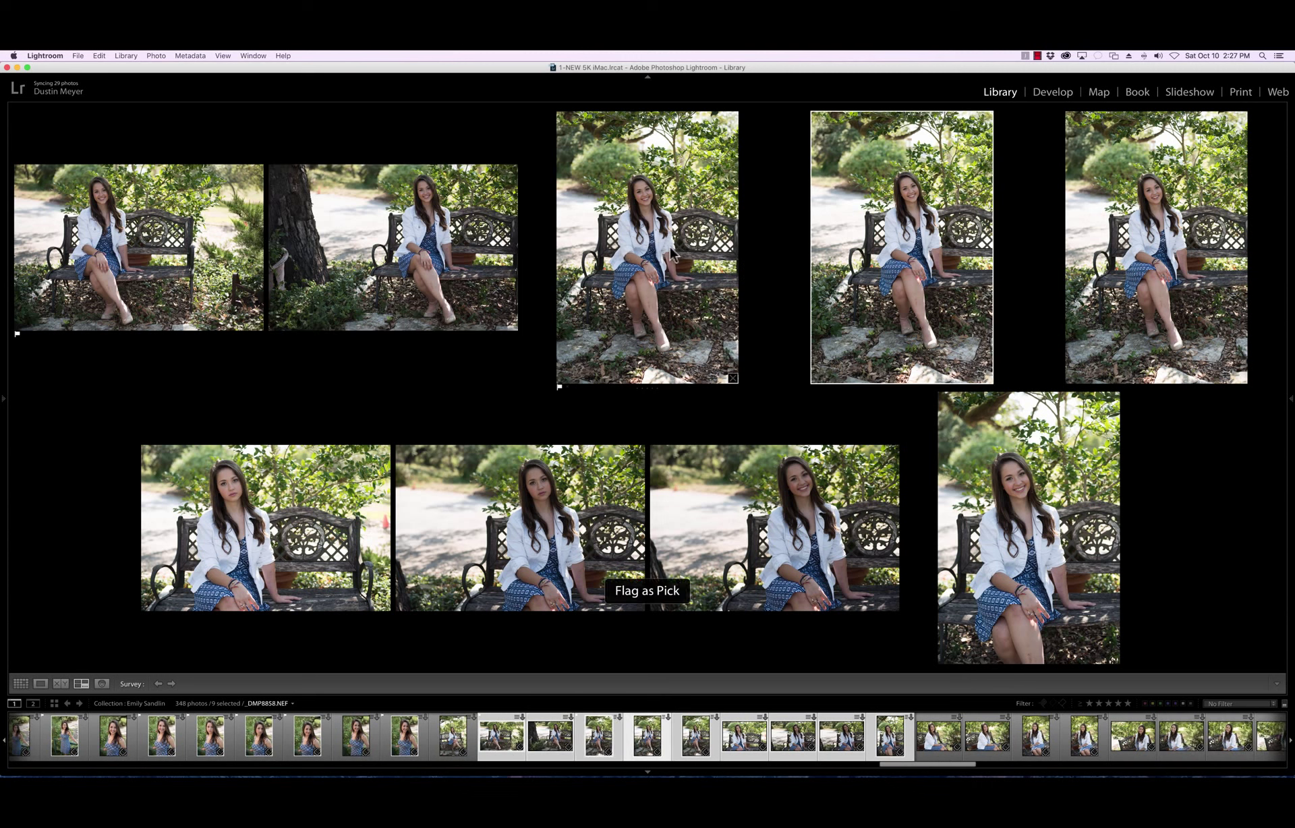
click(269, 533)
click(484, 514)
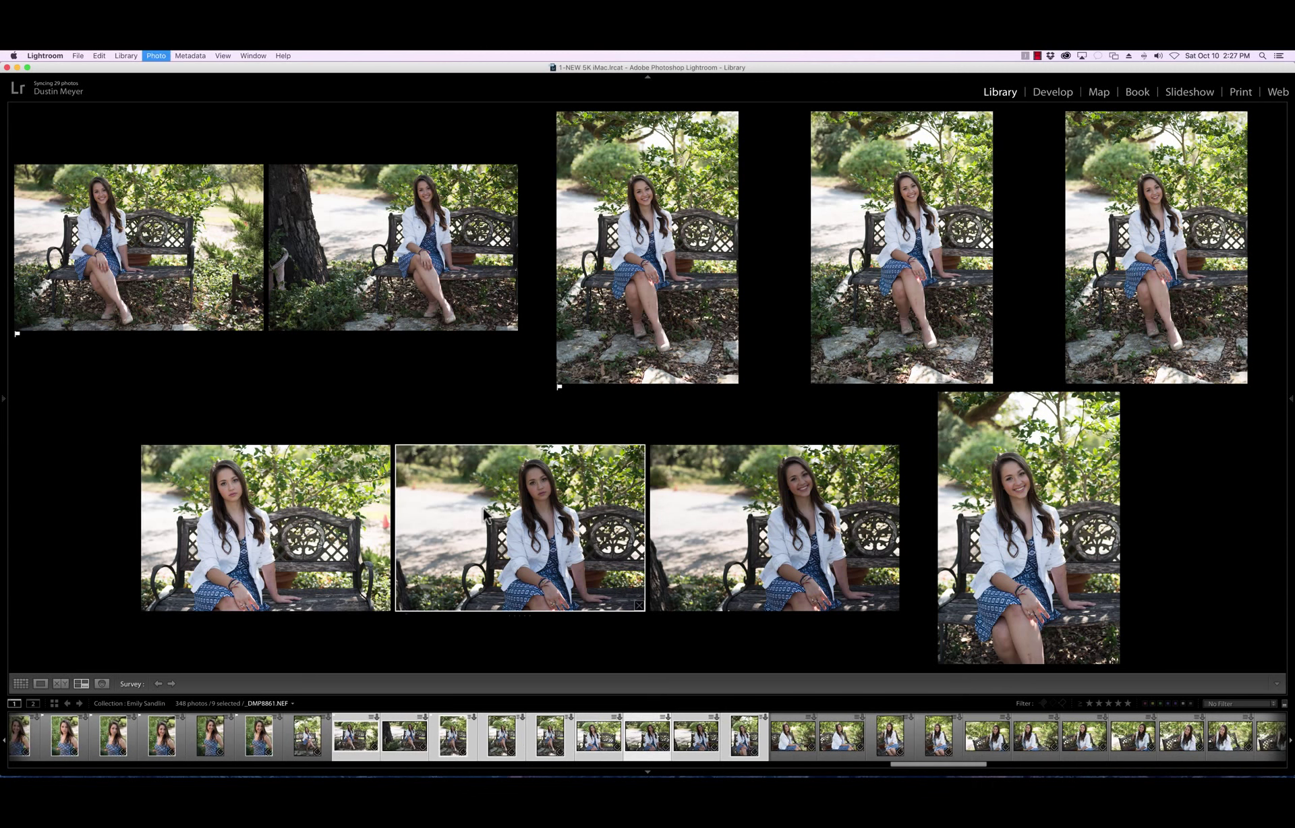
key(p)
key(p)
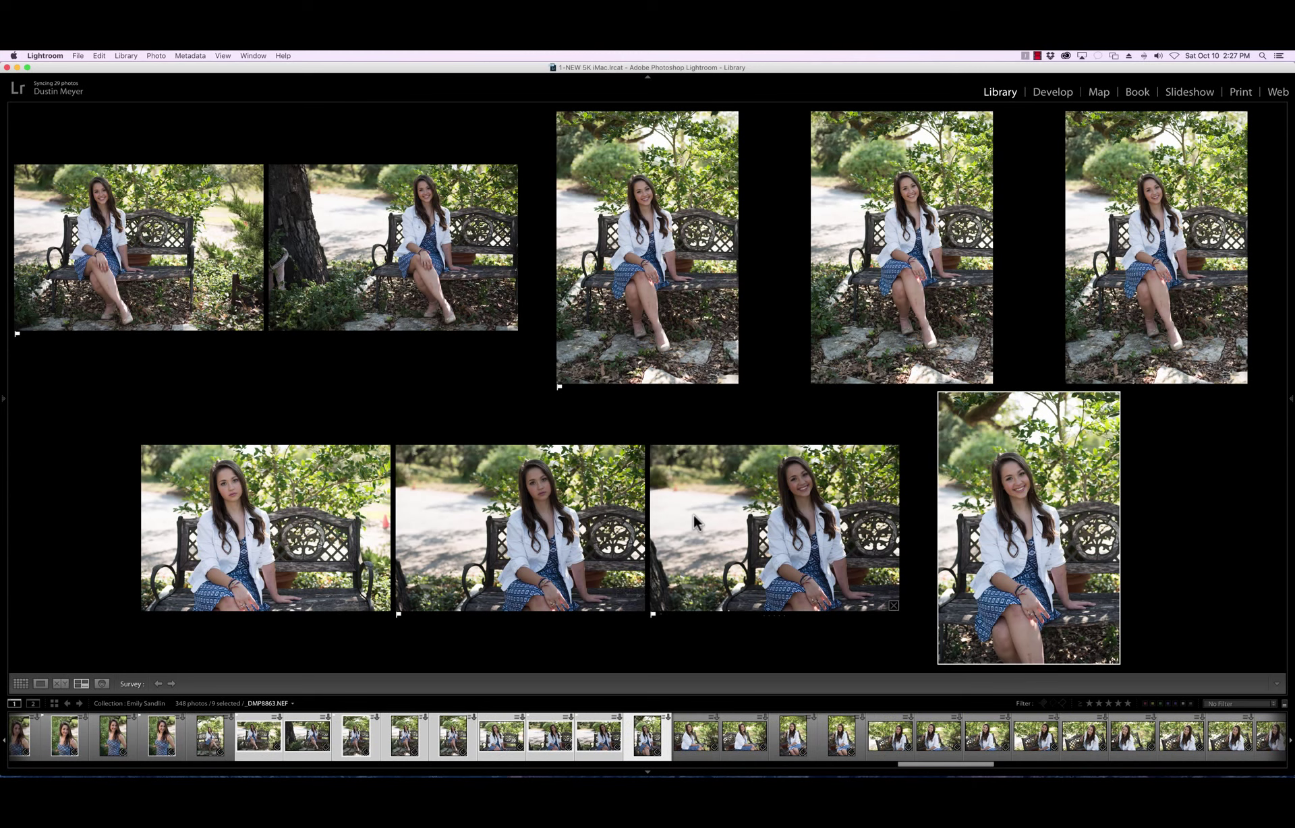
Flag the tall right-hand bench photo, then compare DMP8864–DMP8871 in Survey view
key(p)
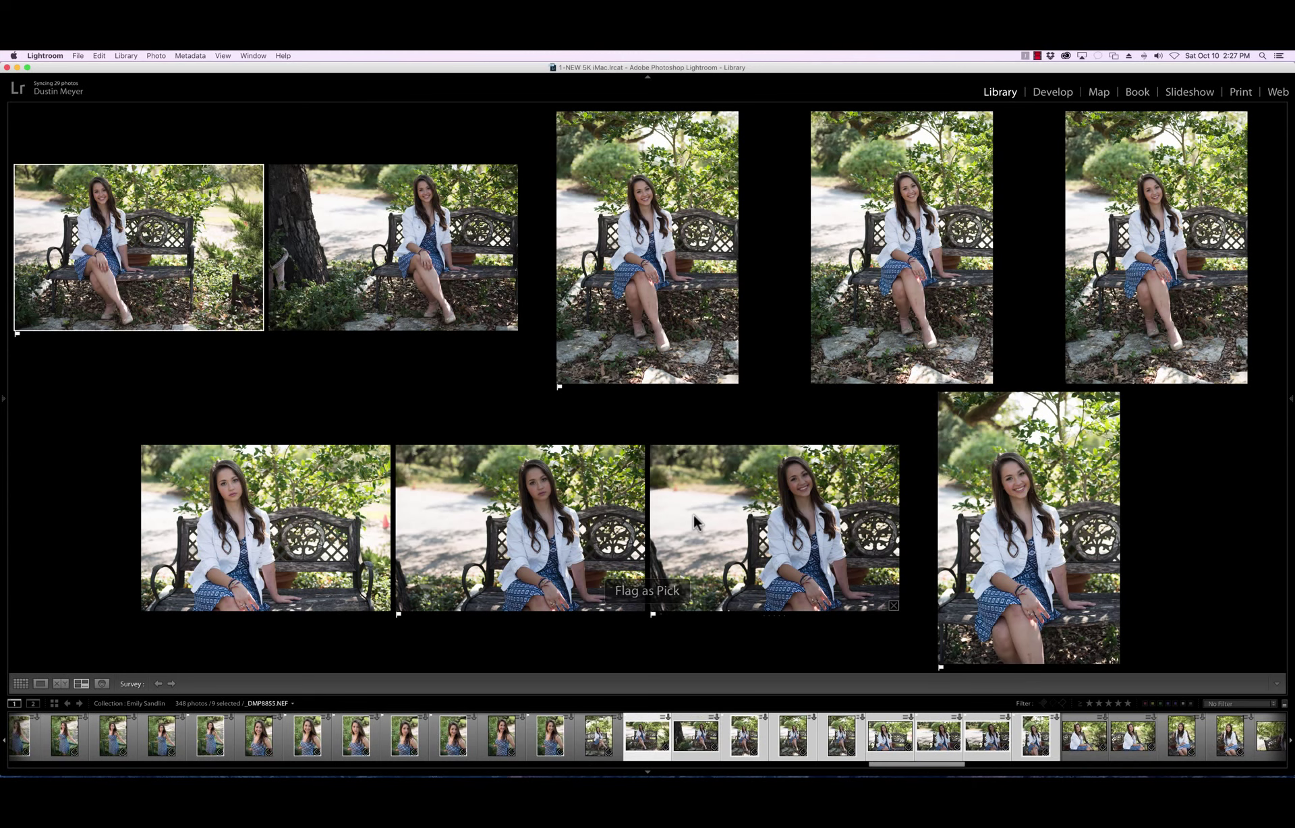
key(g)
scroll(693, 480, down, 2)
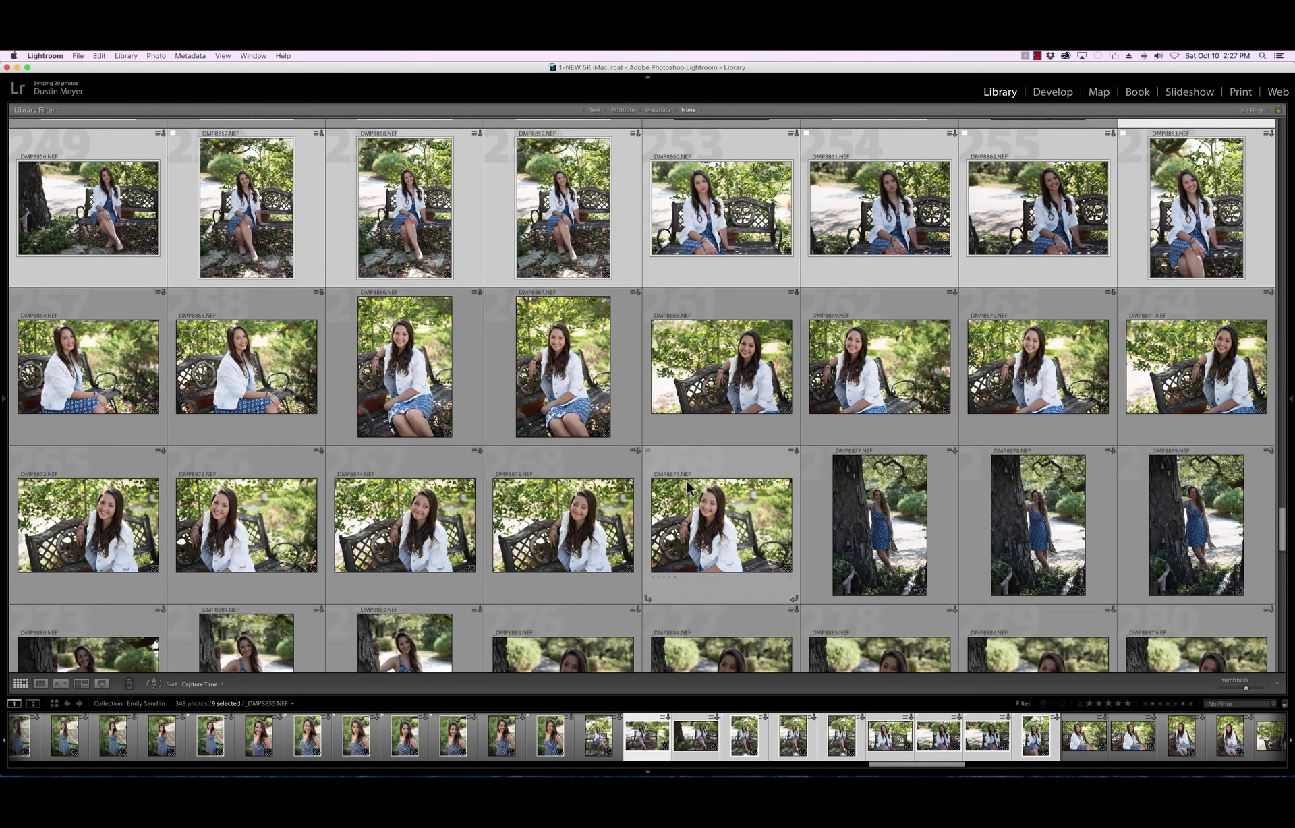
click(108, 377)
shift+click(1187, 371)
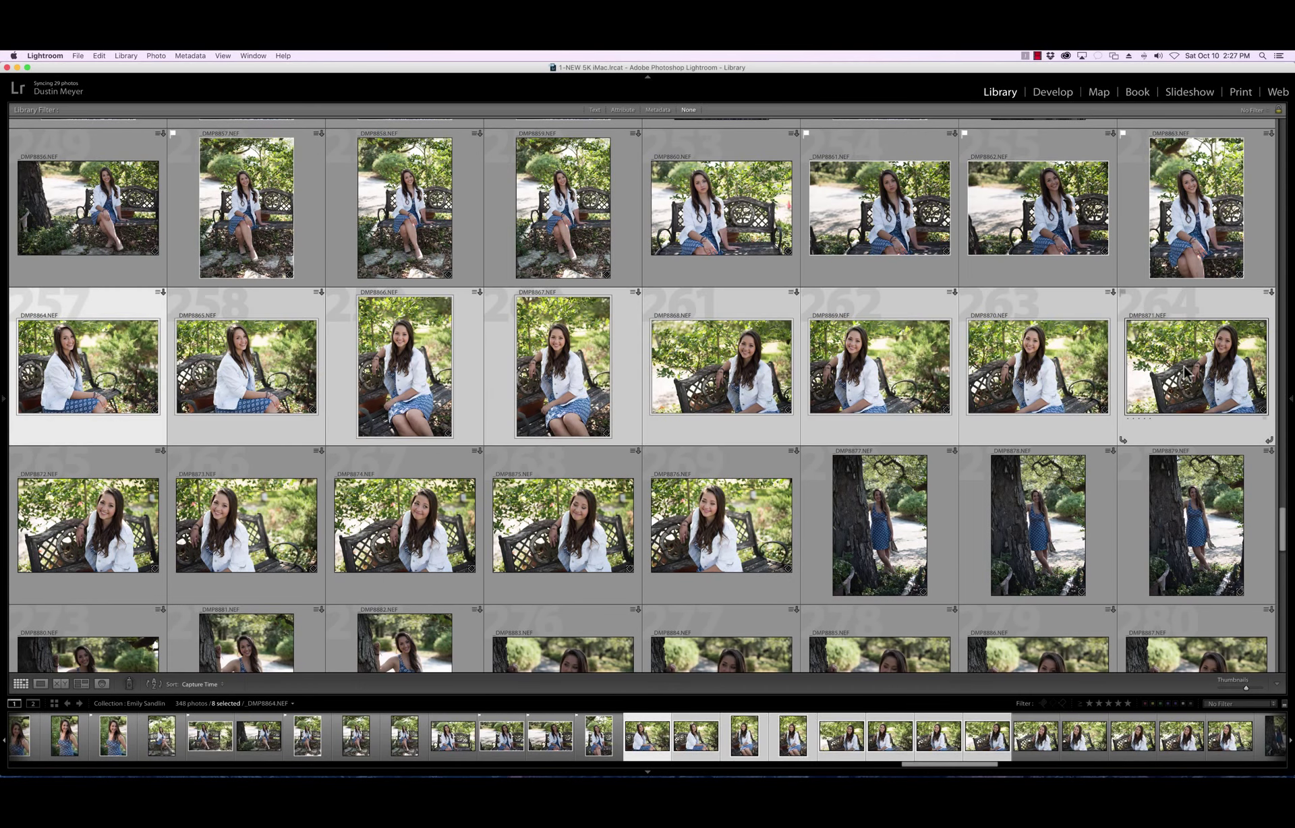
key(n)
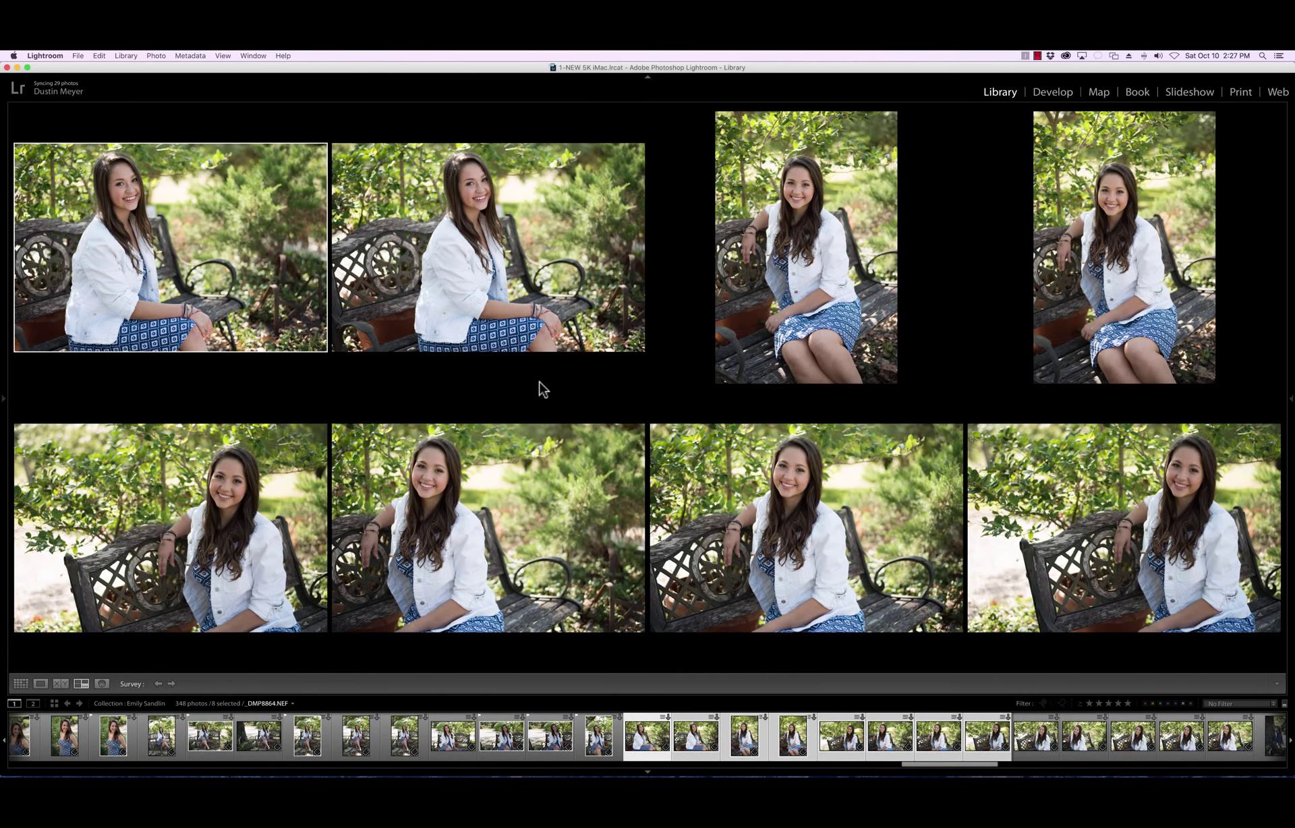
Flag the third, fifth and seventh bench photos as picks
mouse_move(803, 346)
click(746, 309)
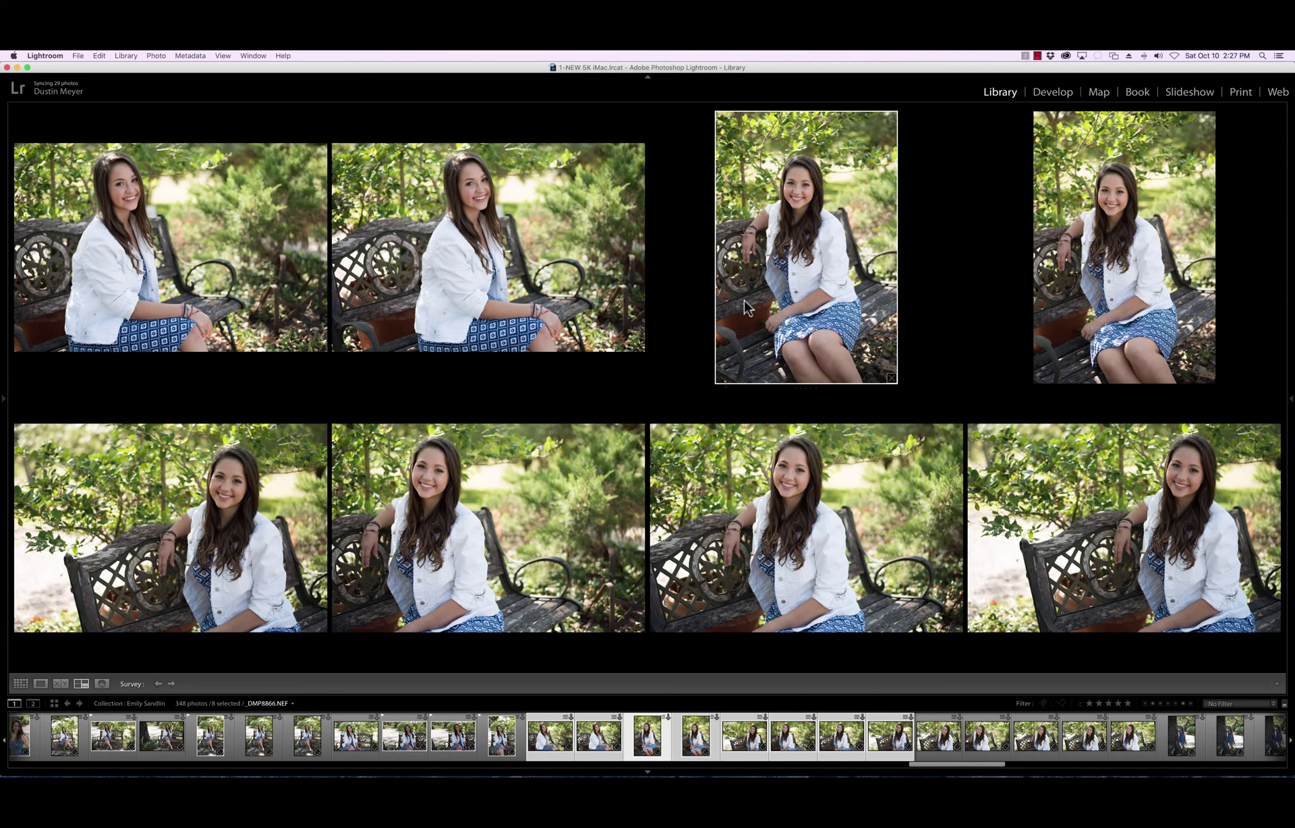
key(shift+p)
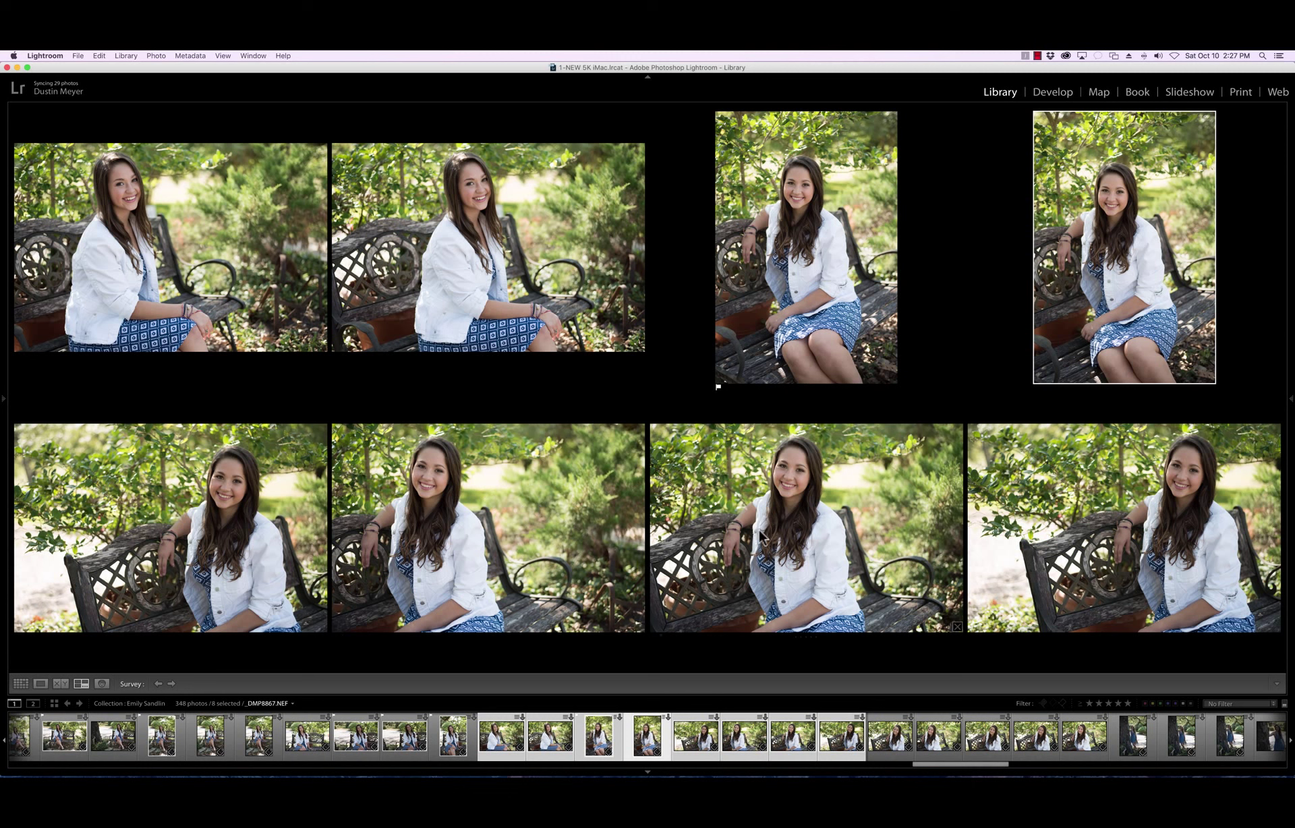
click(288, 511)
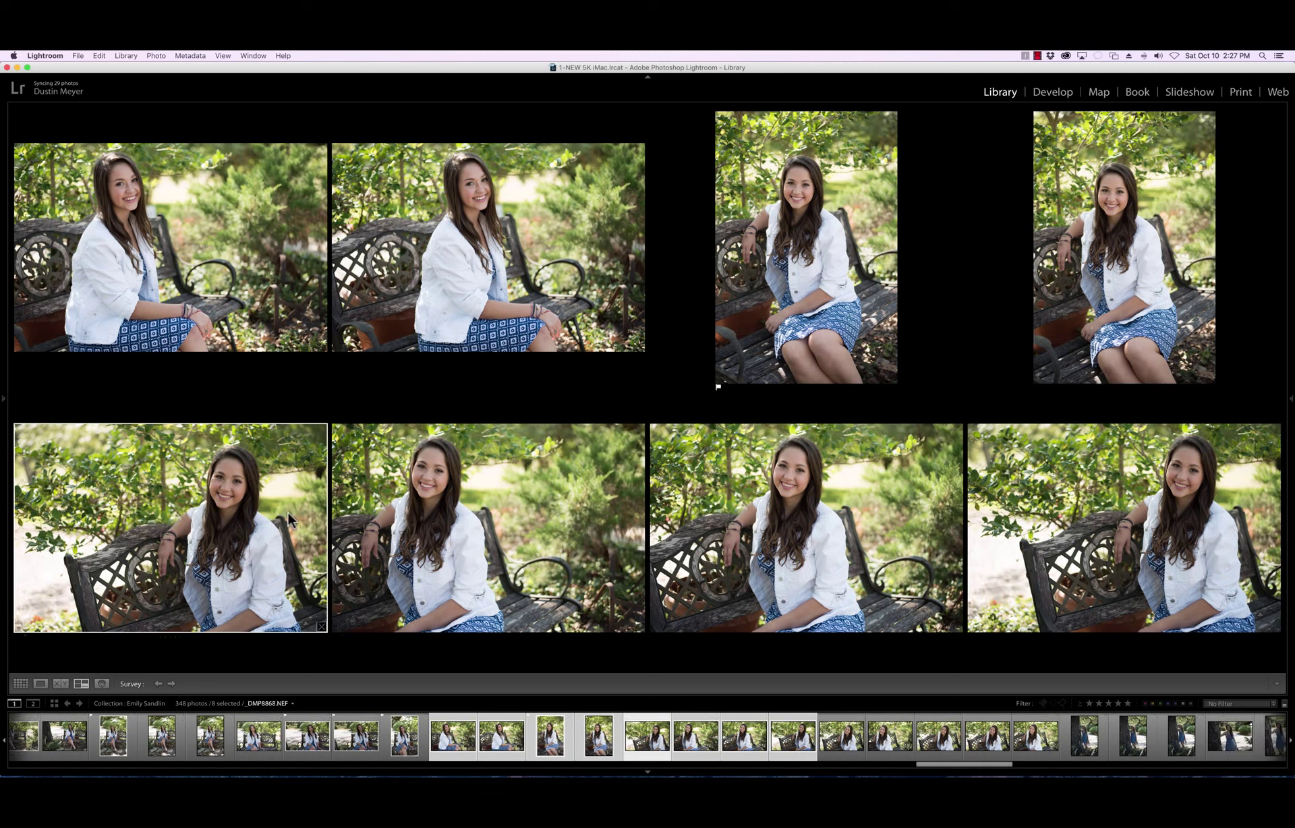
key(p)
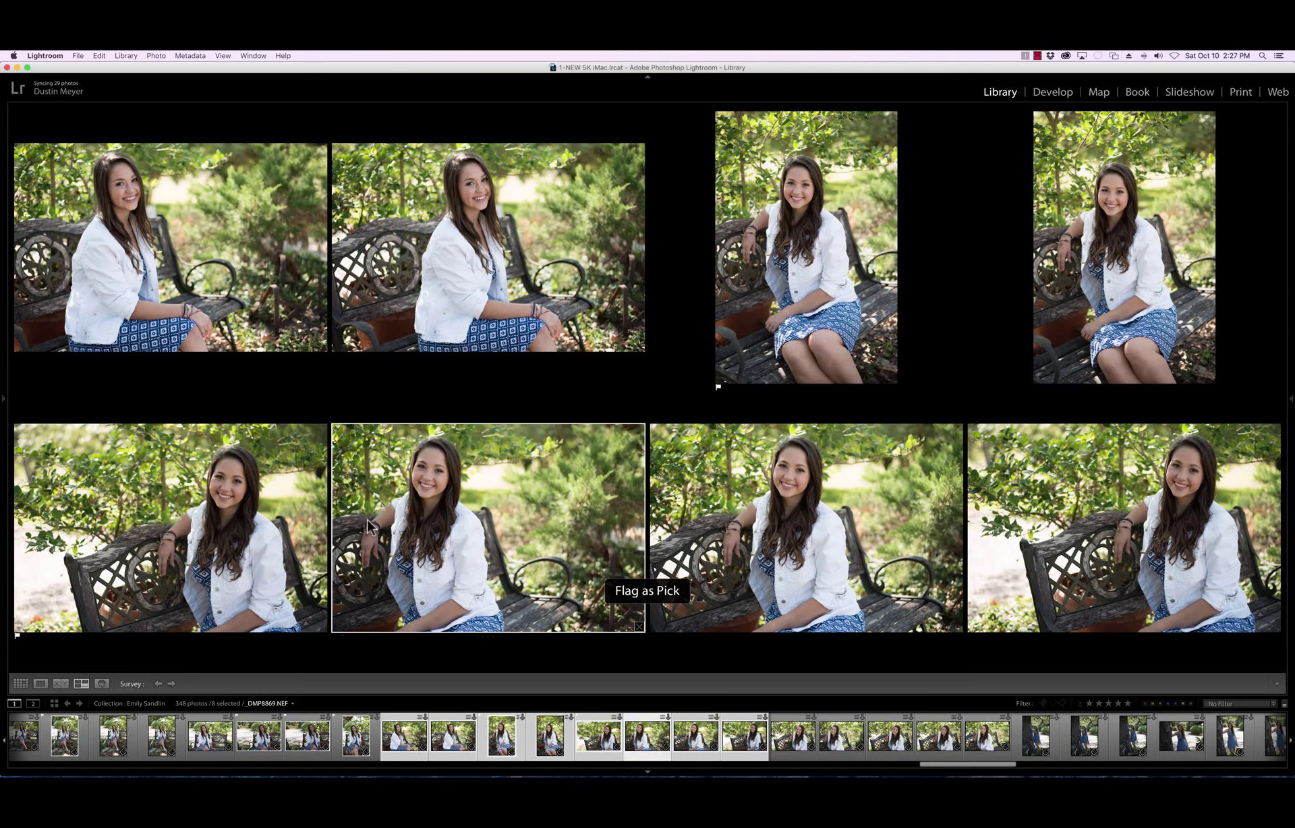
click(873, 495)
key(p)
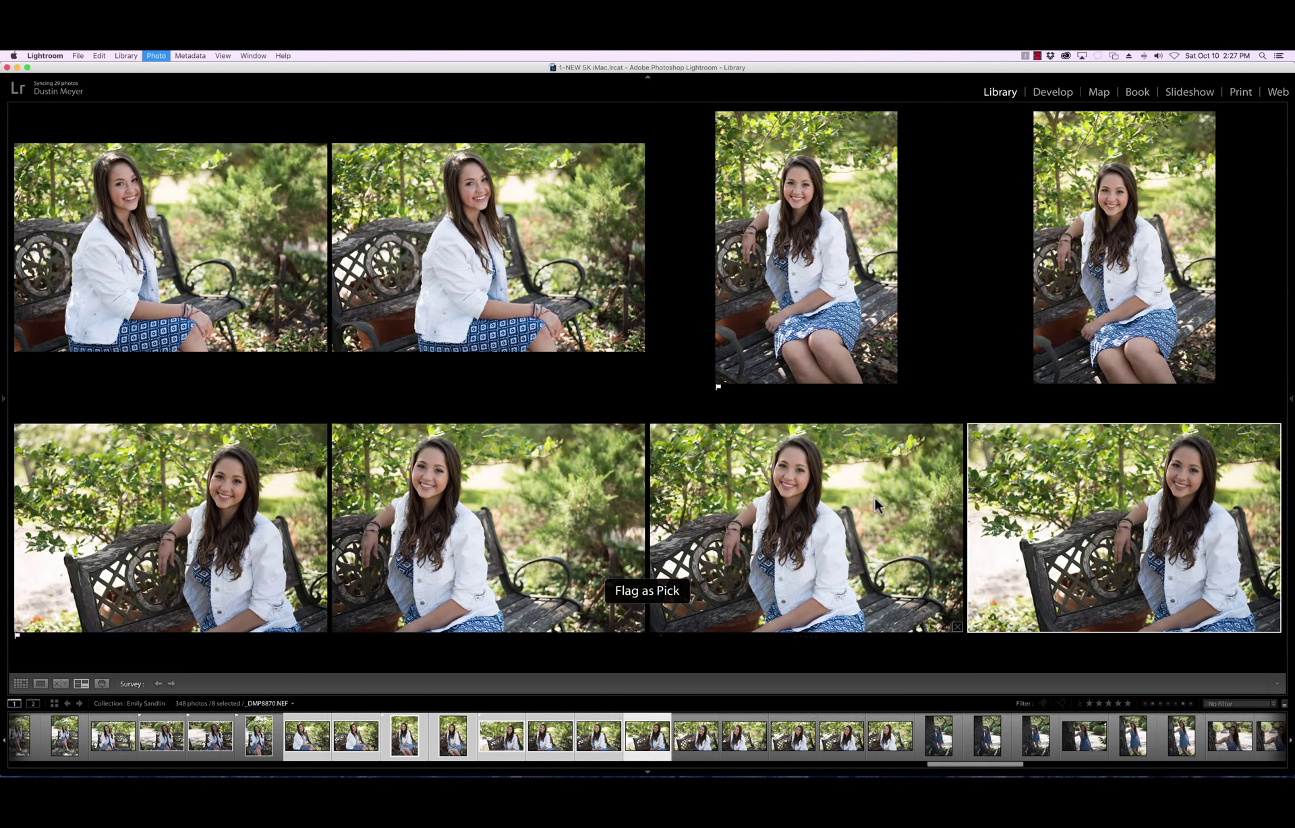
Back in the grid, compare _DMP8872–_DMP8876 in Survey view, starting on the second photo
key(g)
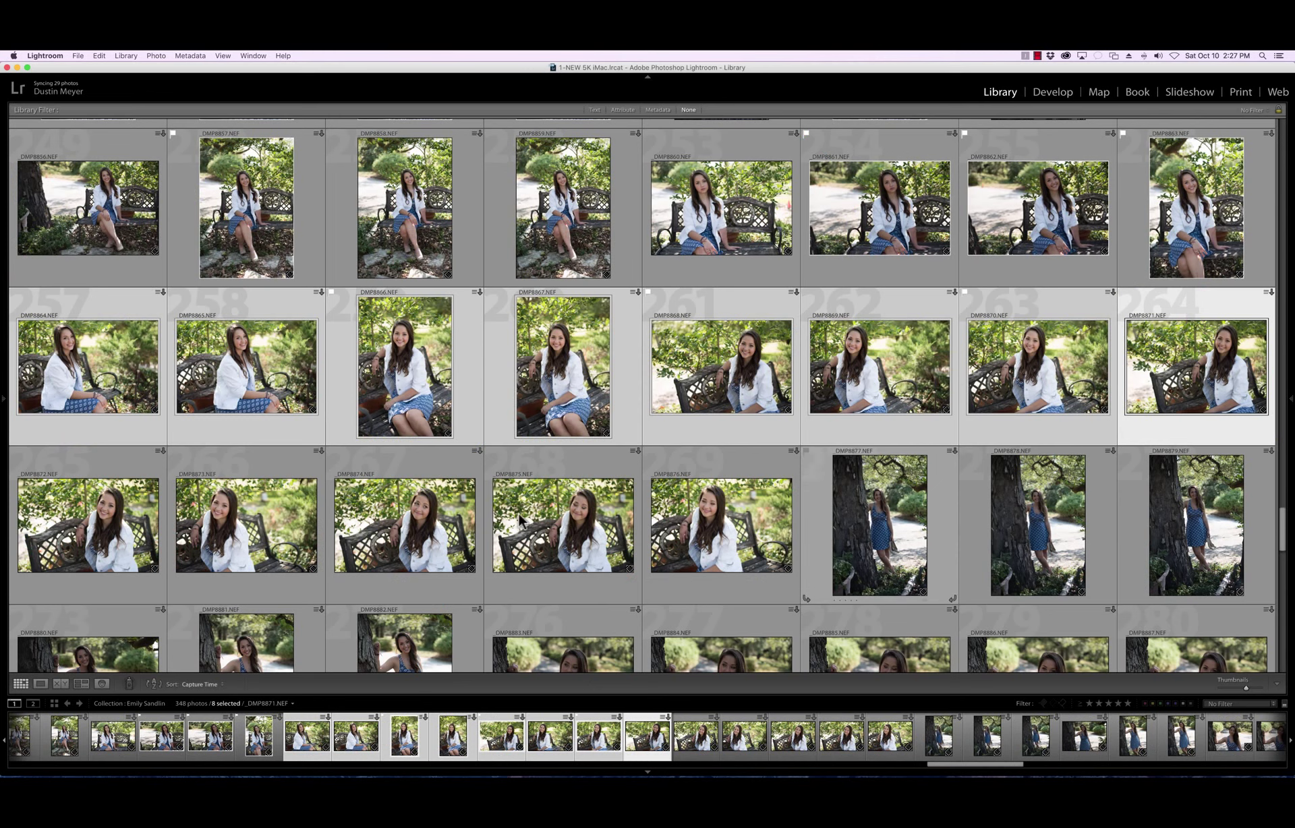
click(88, 525)
shift+click(756, 524)
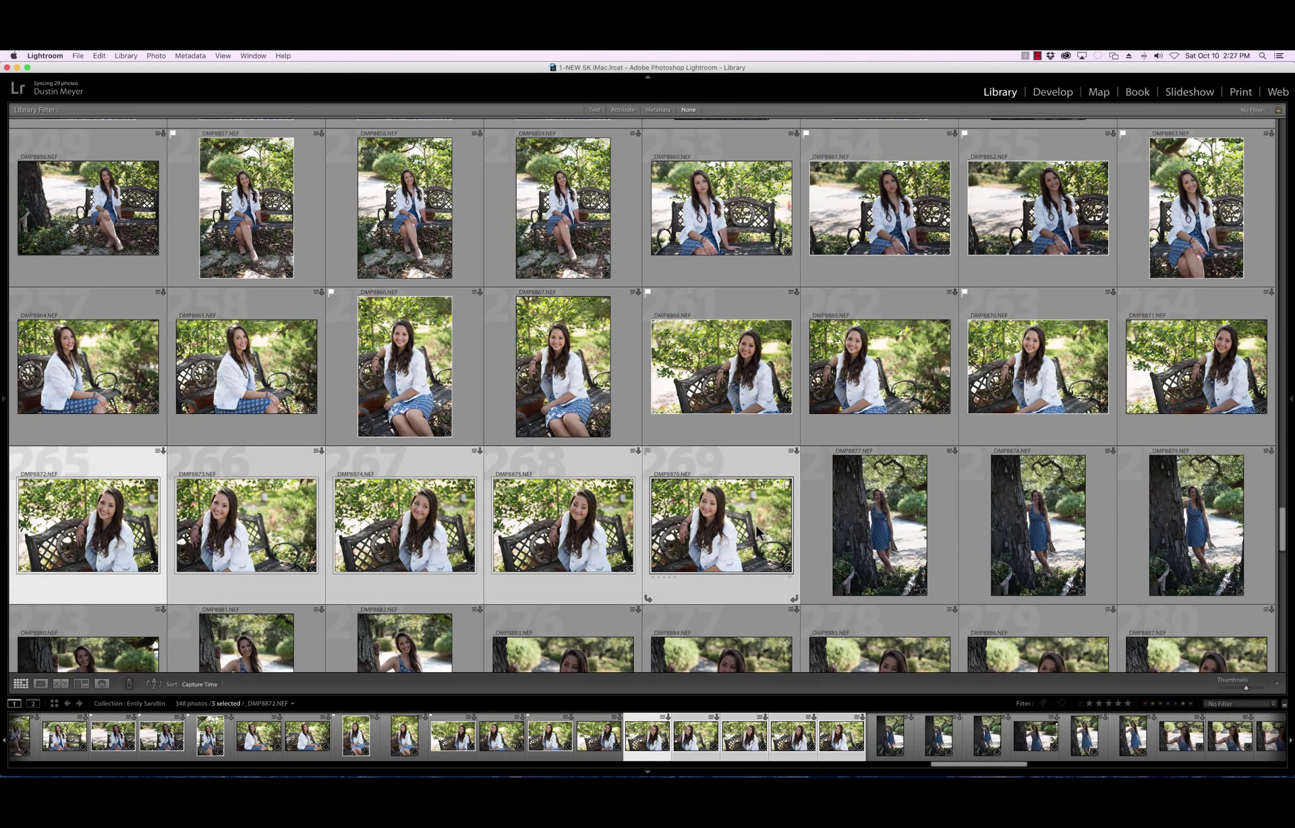
key(n)
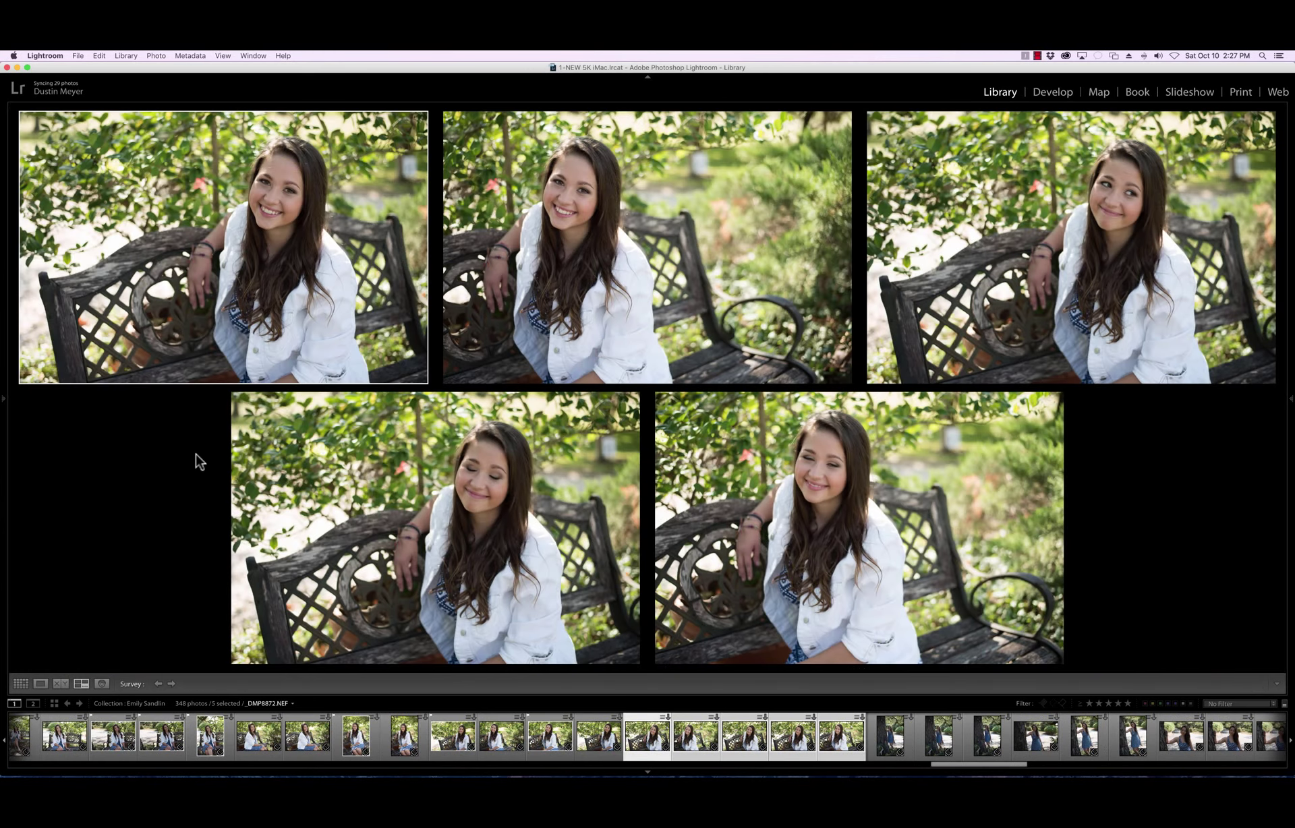
click(762, 290)
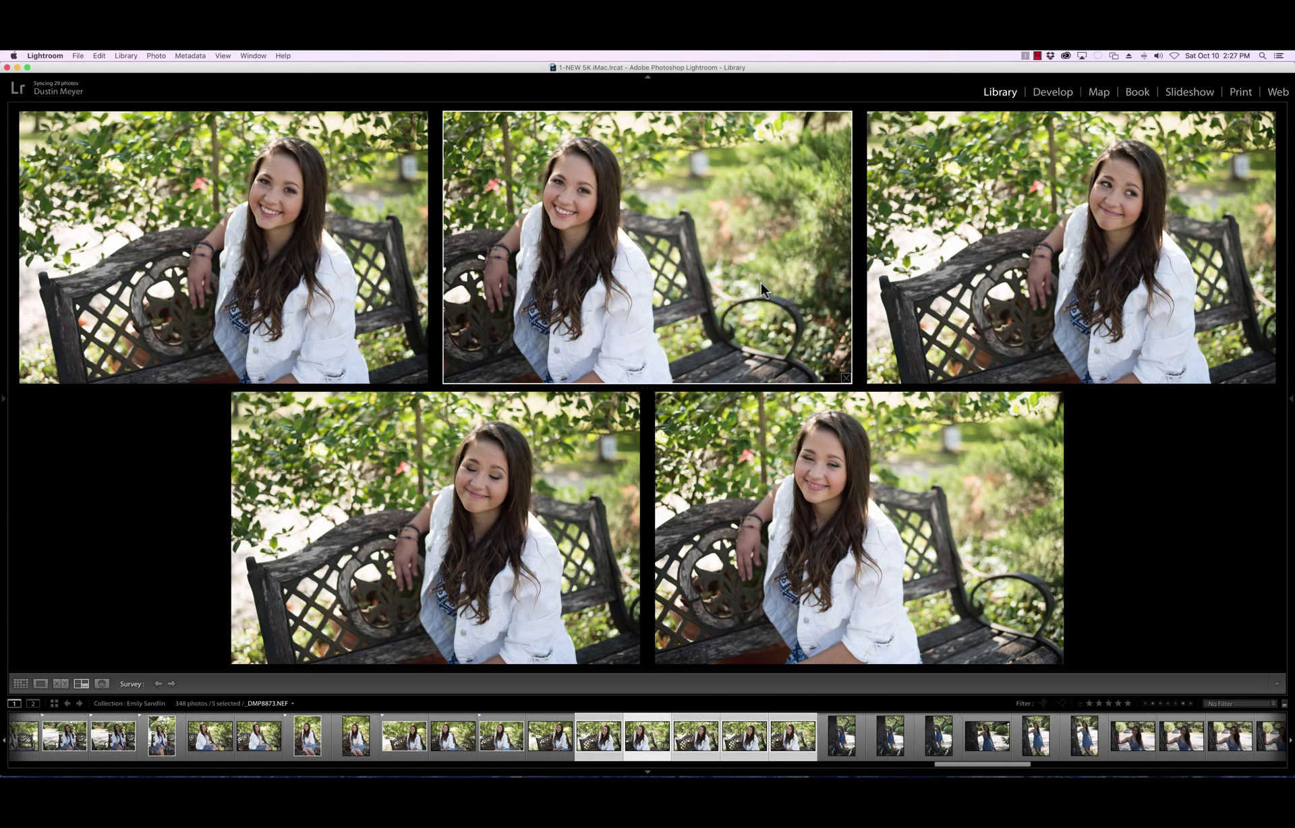
key(Right)
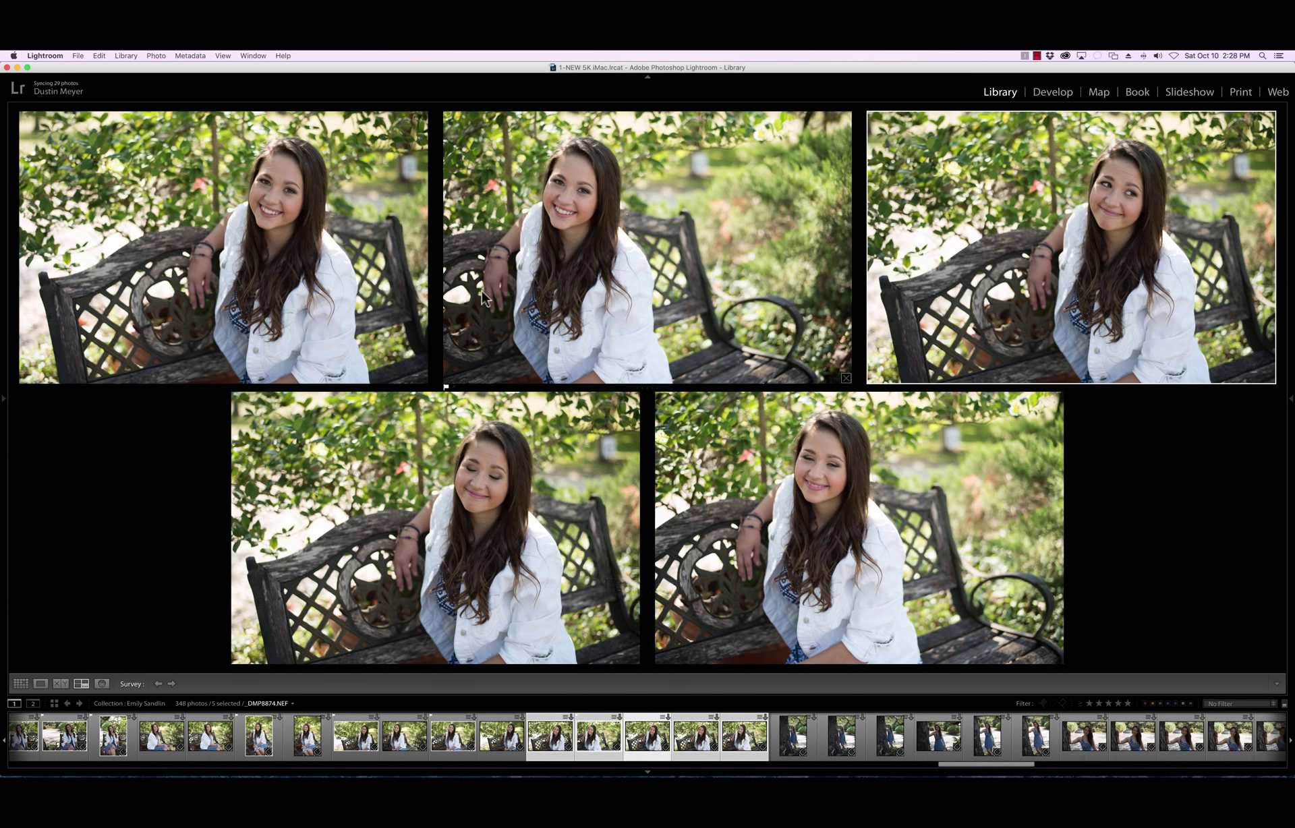
Flag the third bench portrait, then compare _DMP8877–_DMP8879 and flag the left one
key(p)
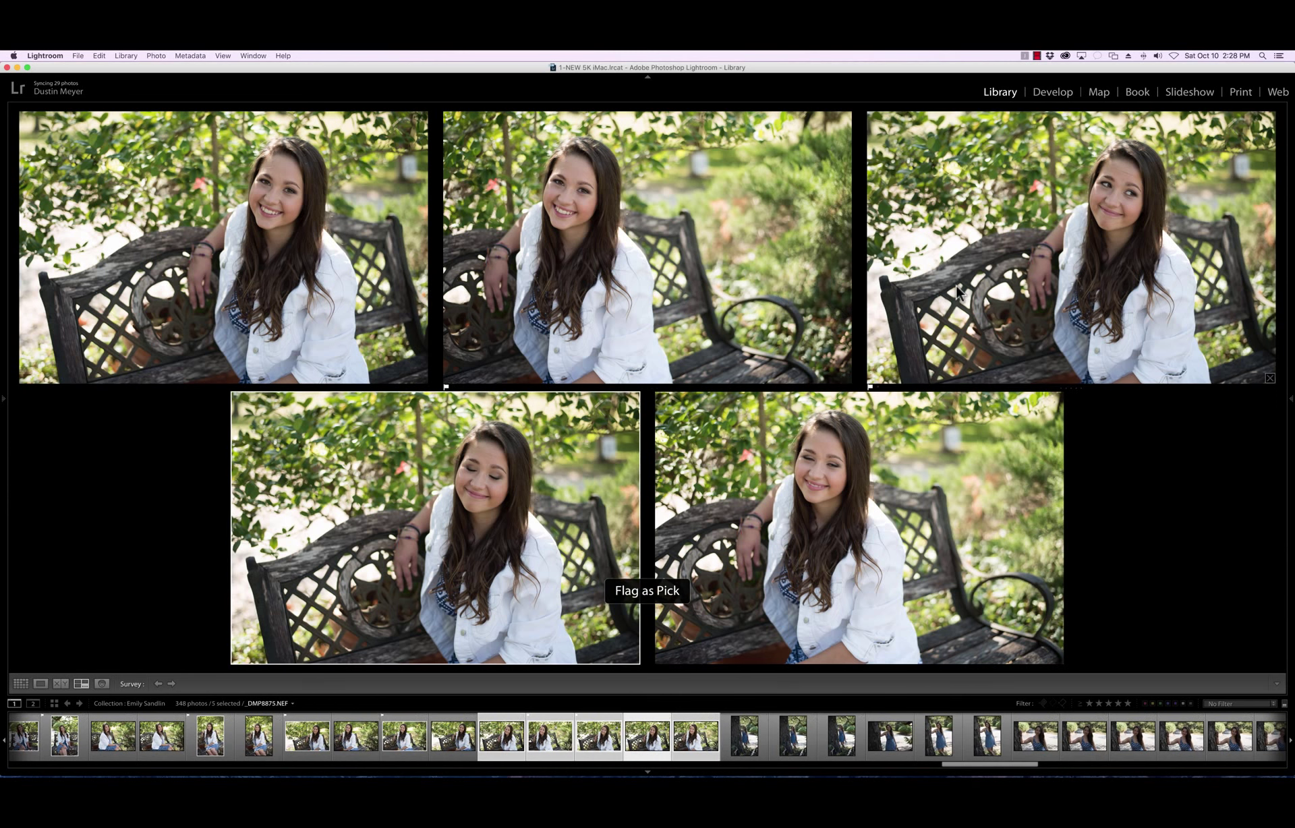
key(g)
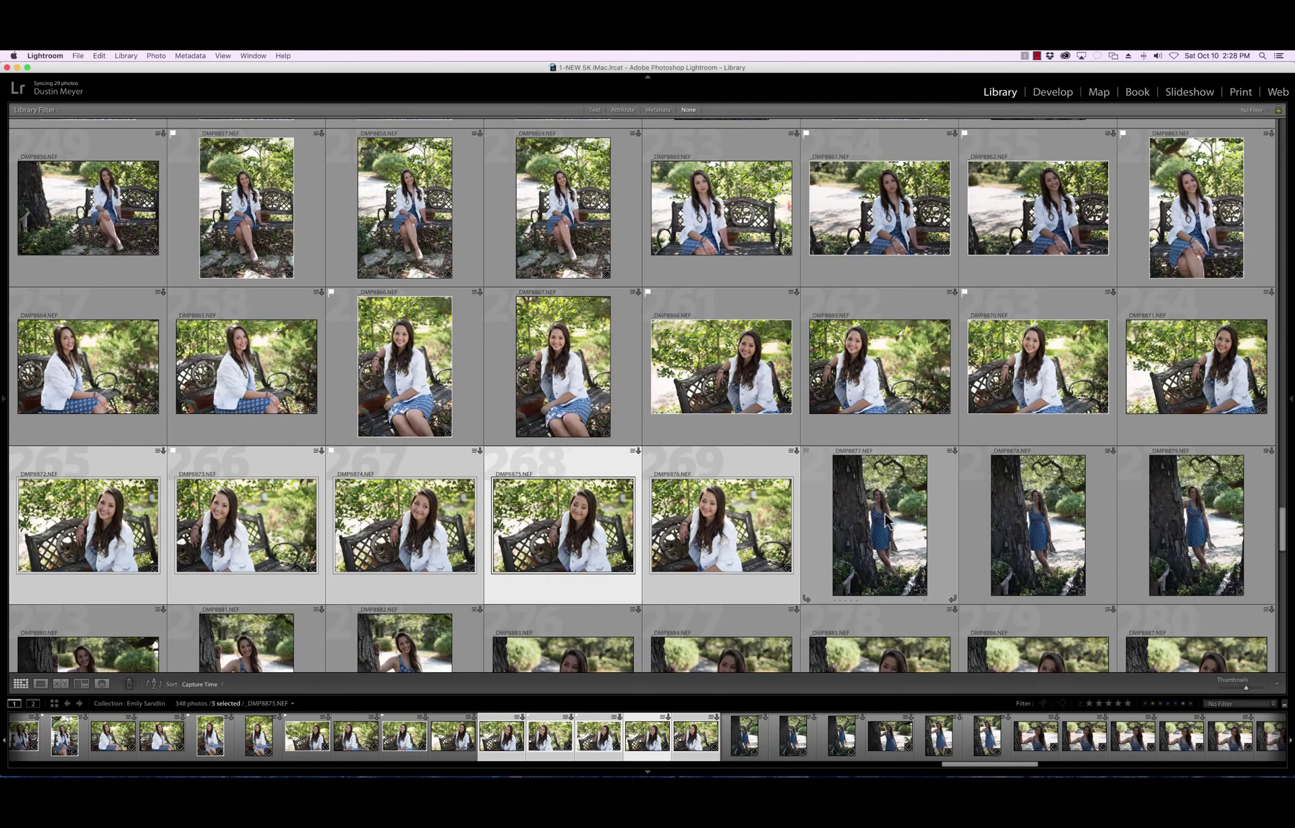
click(888, 521)
scroll(888, 522, down, 3)
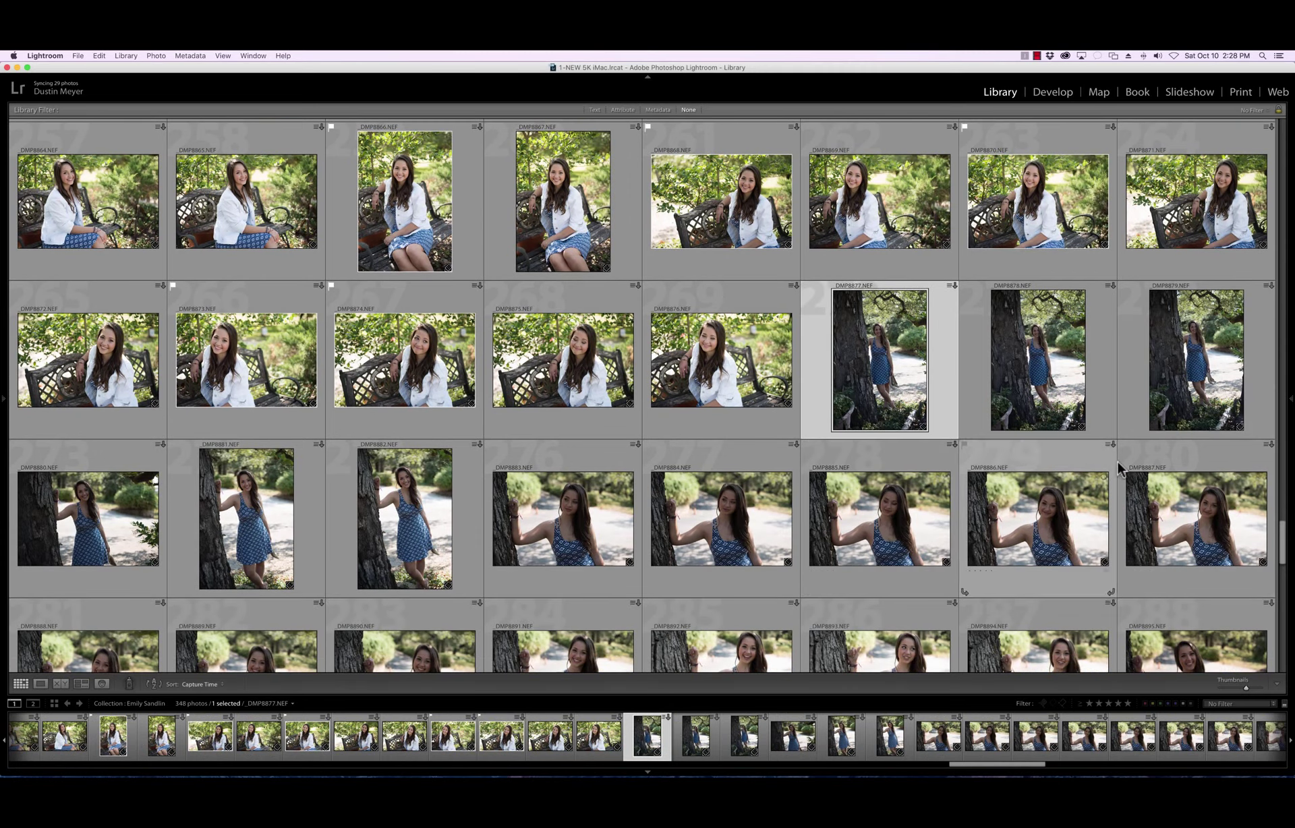
shift+click(1181, 411)
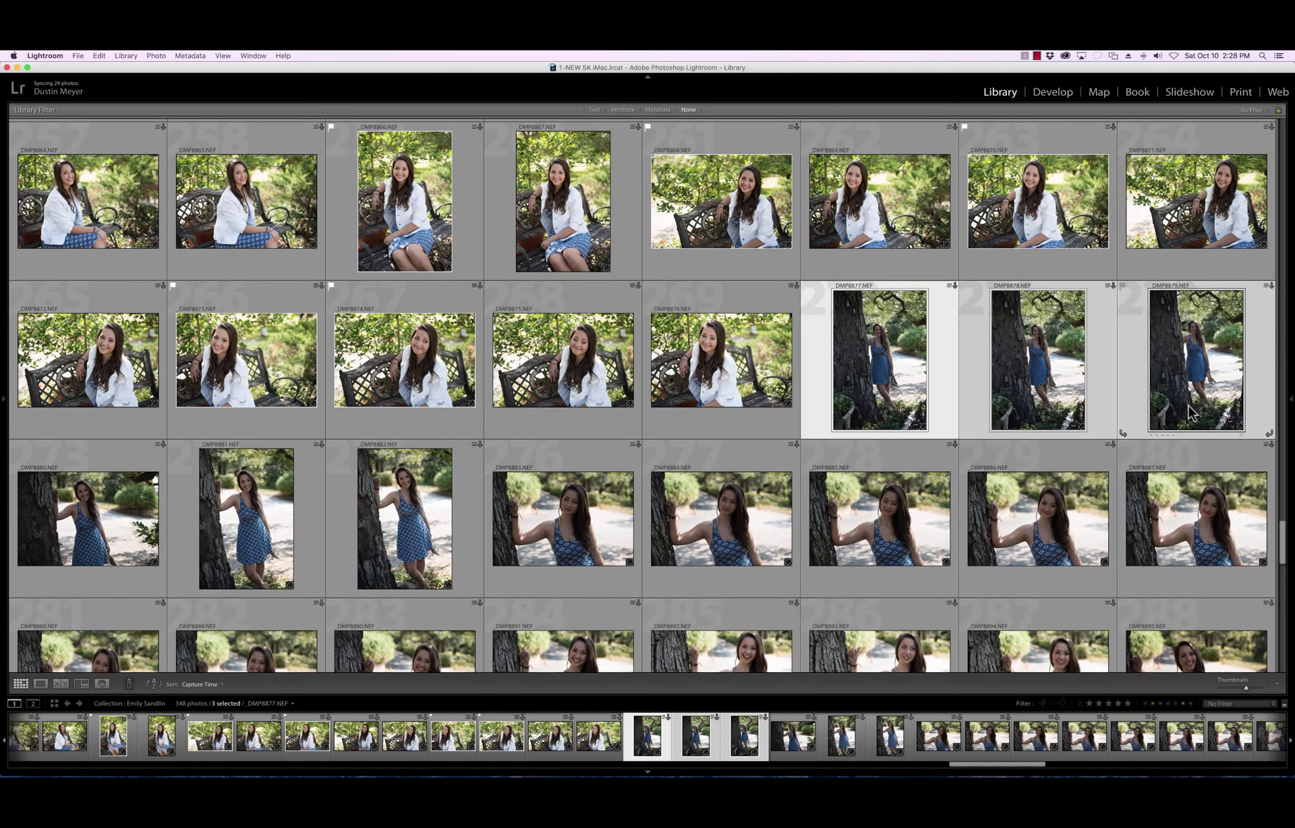
key(n)
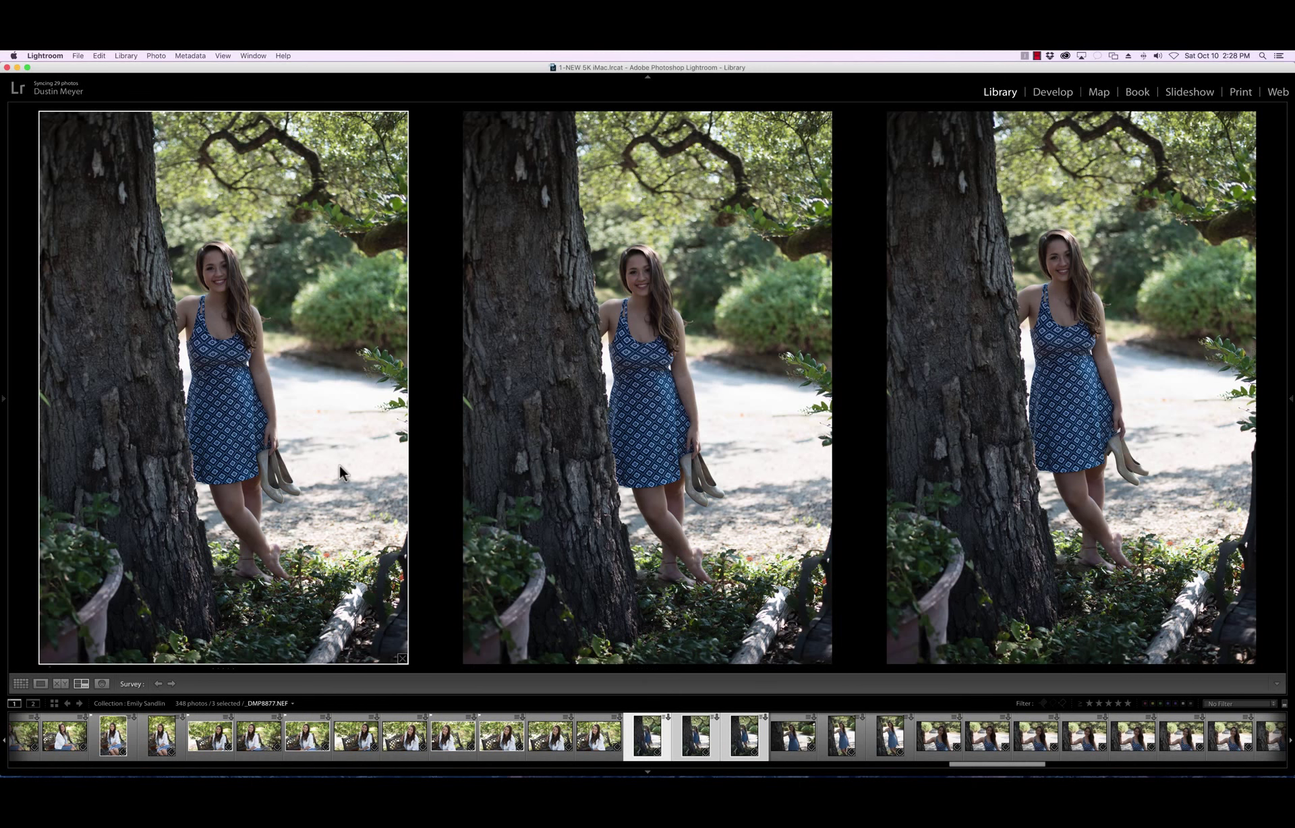
key(p)
Back in the grid, select _DMP8880–_DMP8887 and compare them in Survey view
key(g)
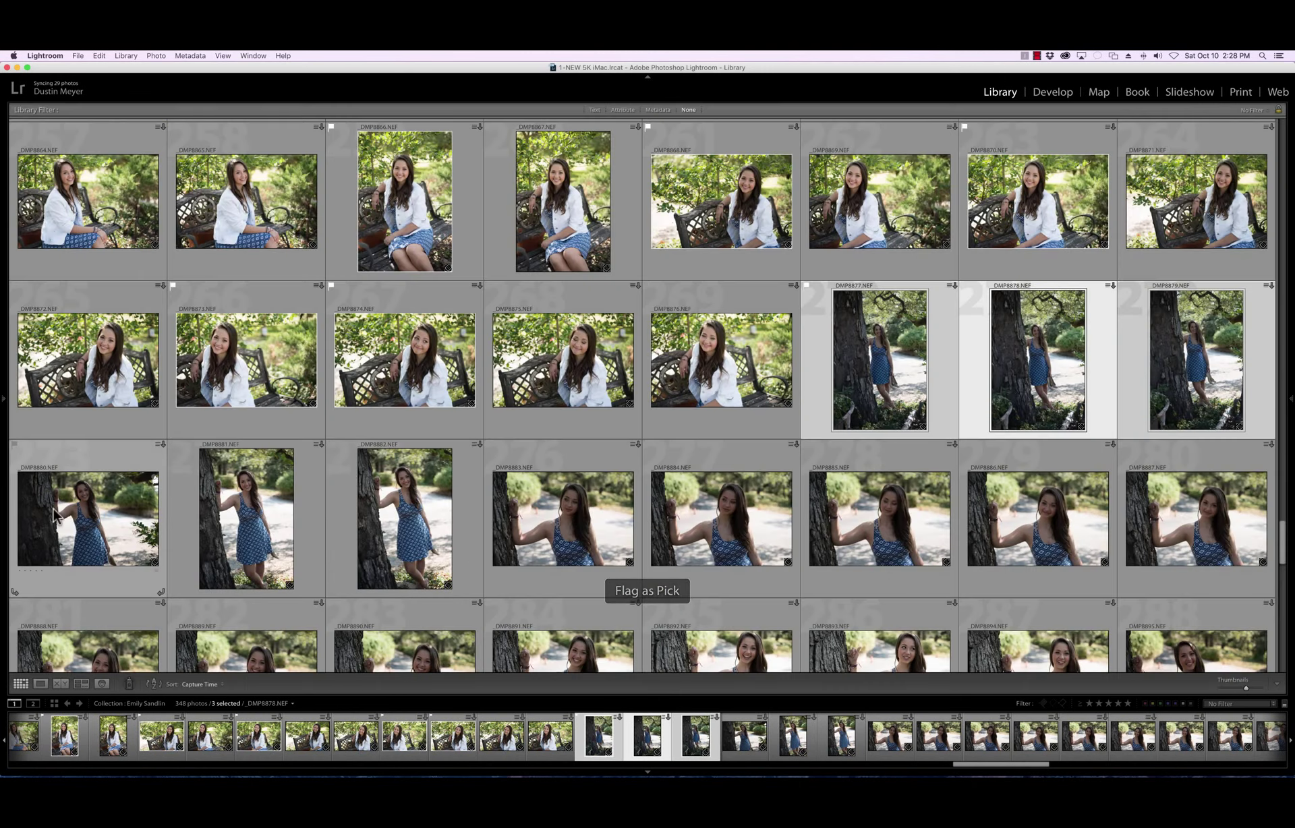
click(76, 525)
shift+click(1162, 536)
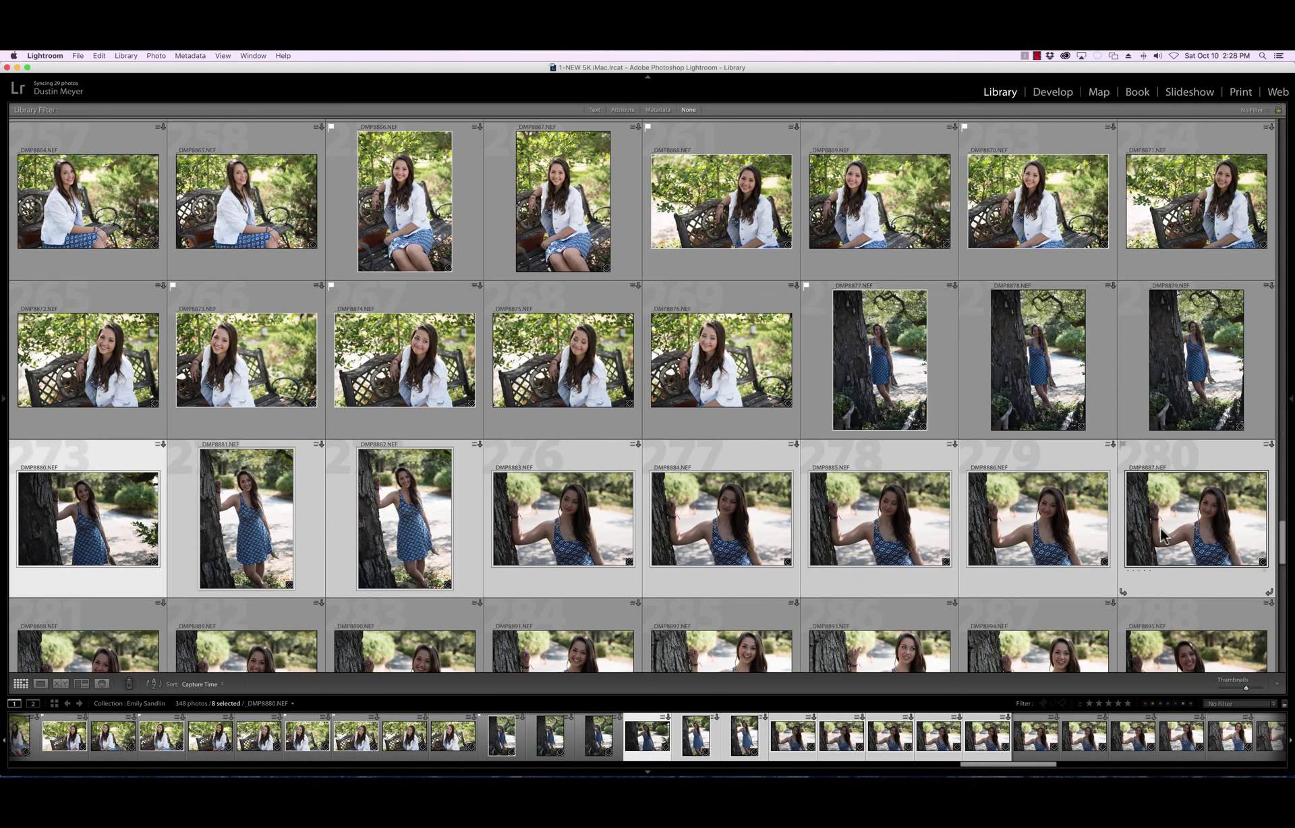
key(n)
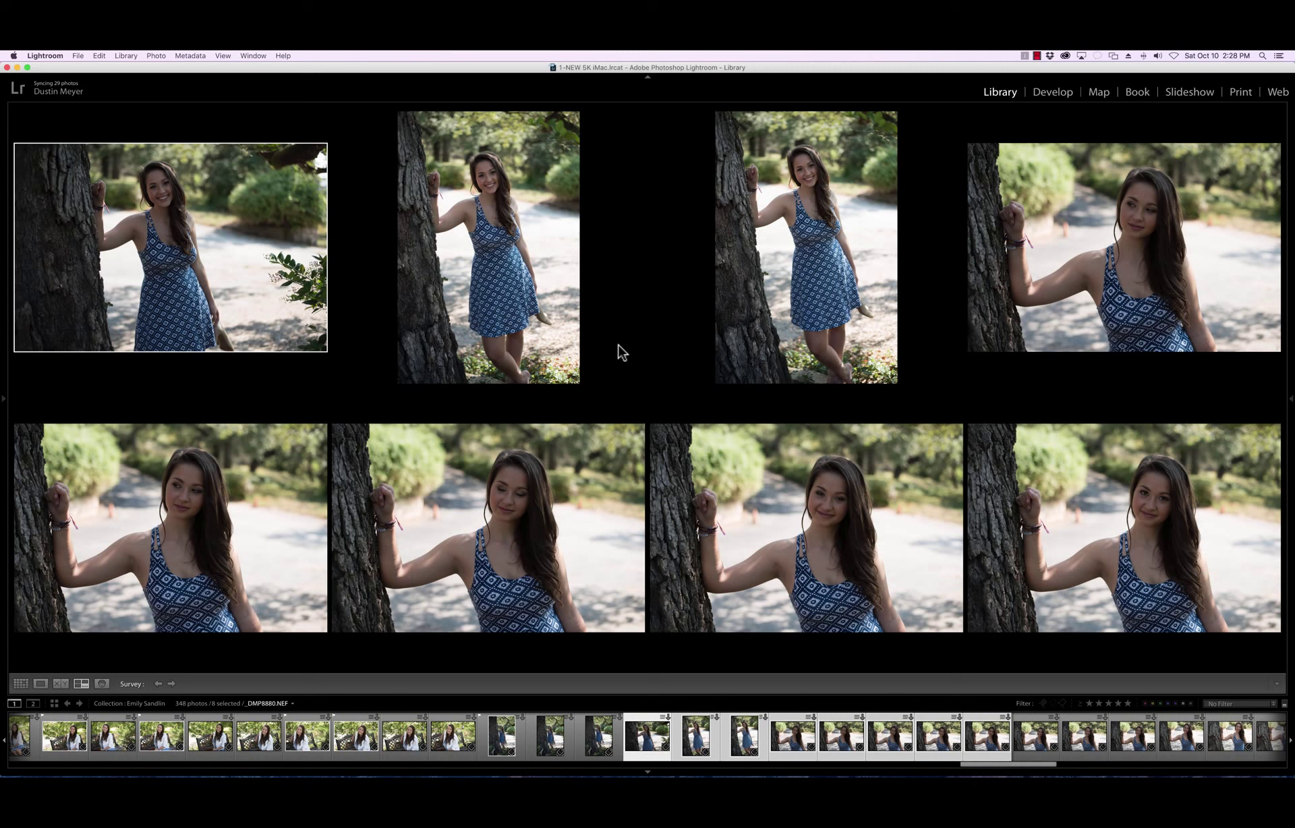
Flag the first, third, bottom-left and bottom-right tree-side photos as picks
key(p)
key(Right)
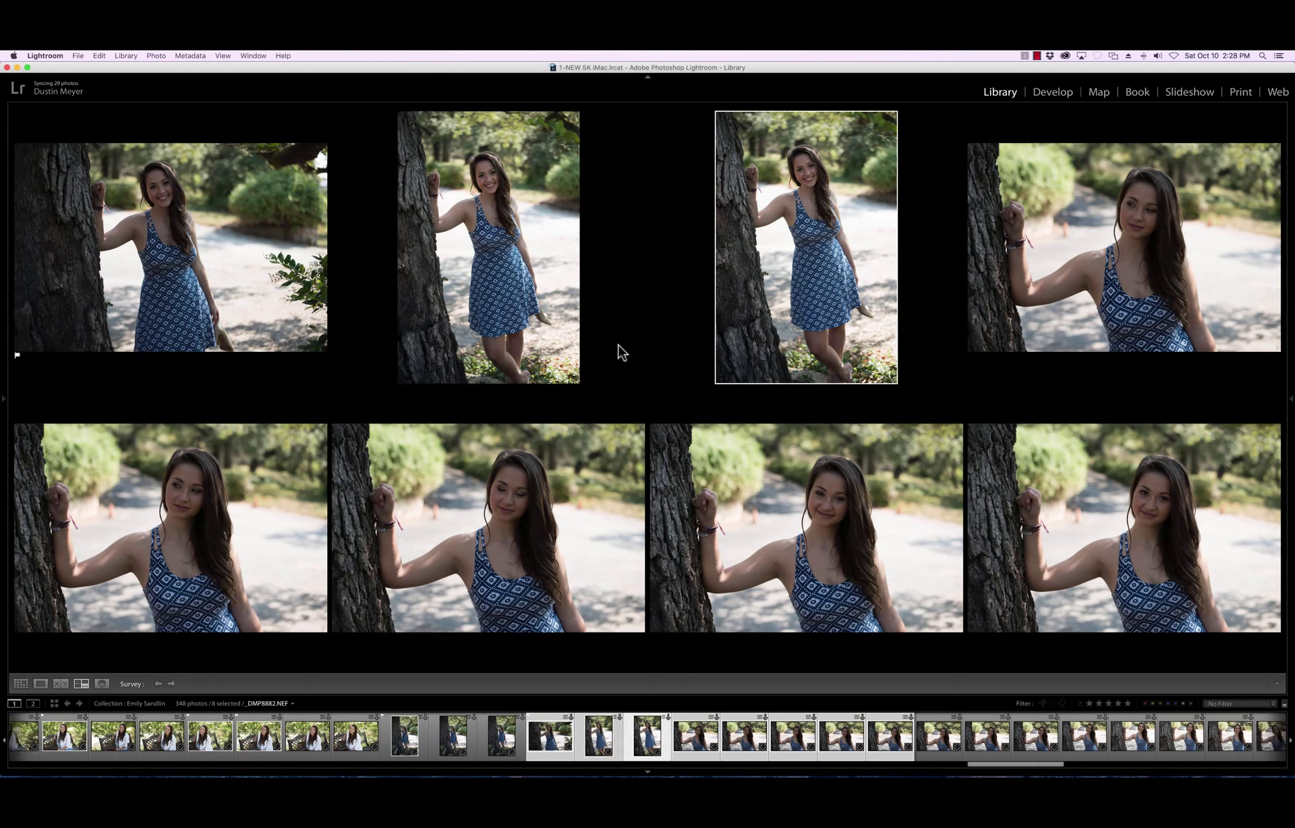
key(p)
key(Right)
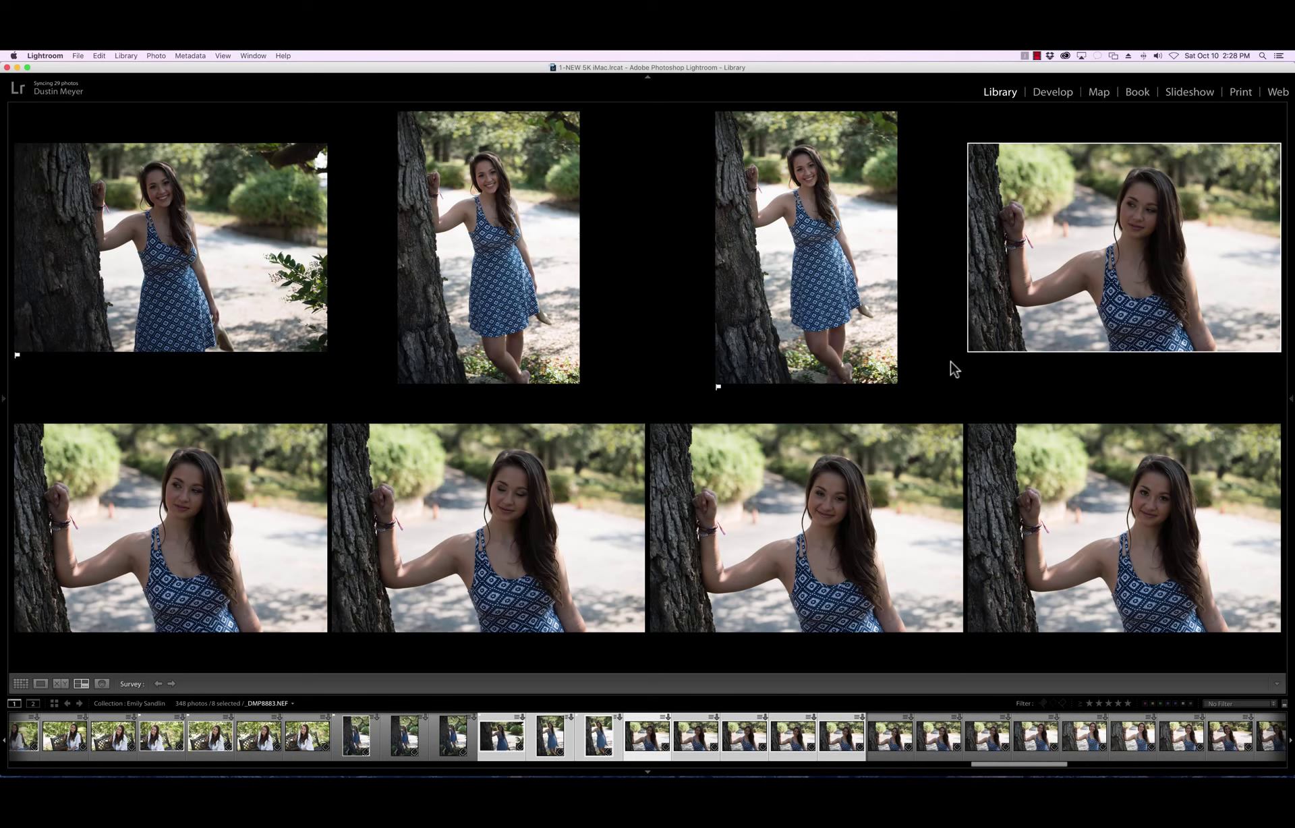
key(Right)
key(p)
key(Right)
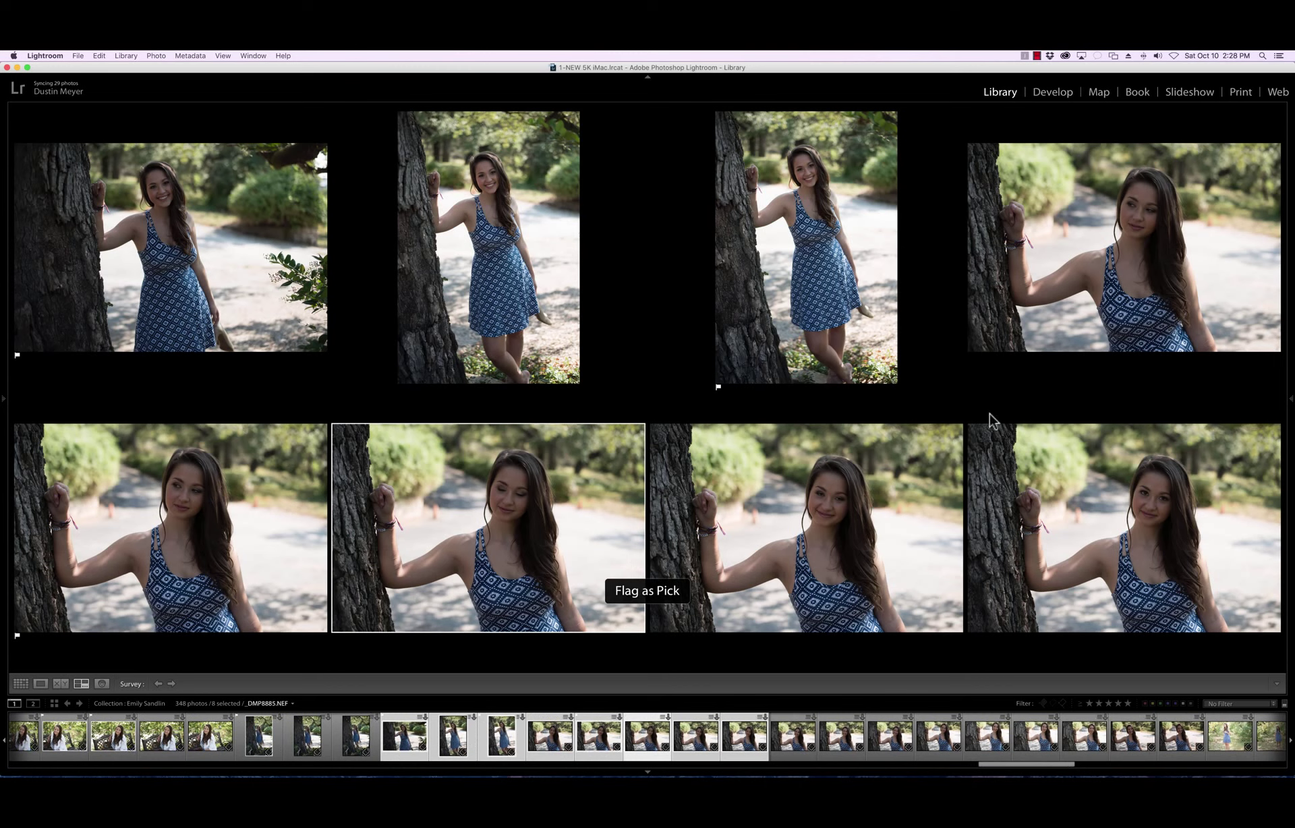
click(1079, 524)
key(p)
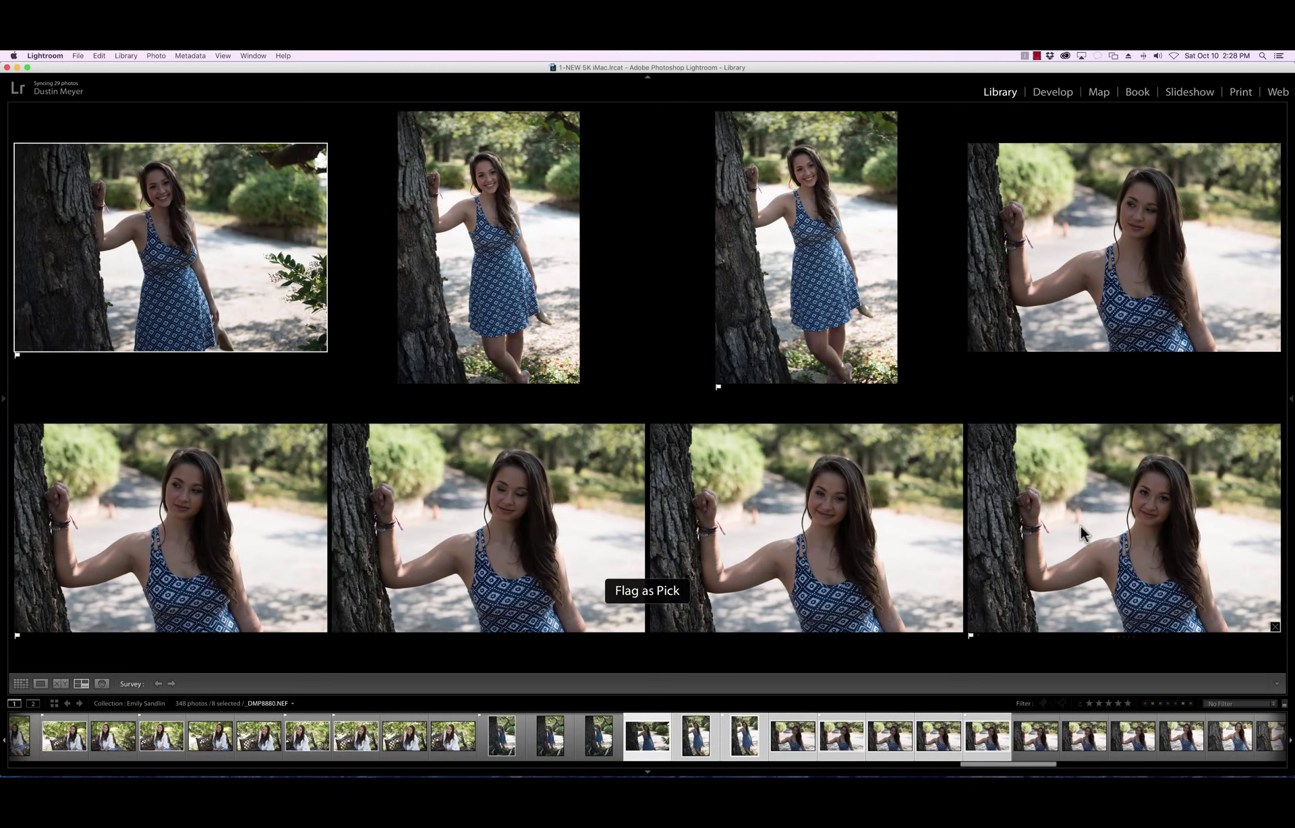
Compare _DMP8888–_DMP8895 in Survey view and flag the top-right photo as a pick
key(g)
scroll(959, 535, down, 2)
scroll(957, 534, down, 2)
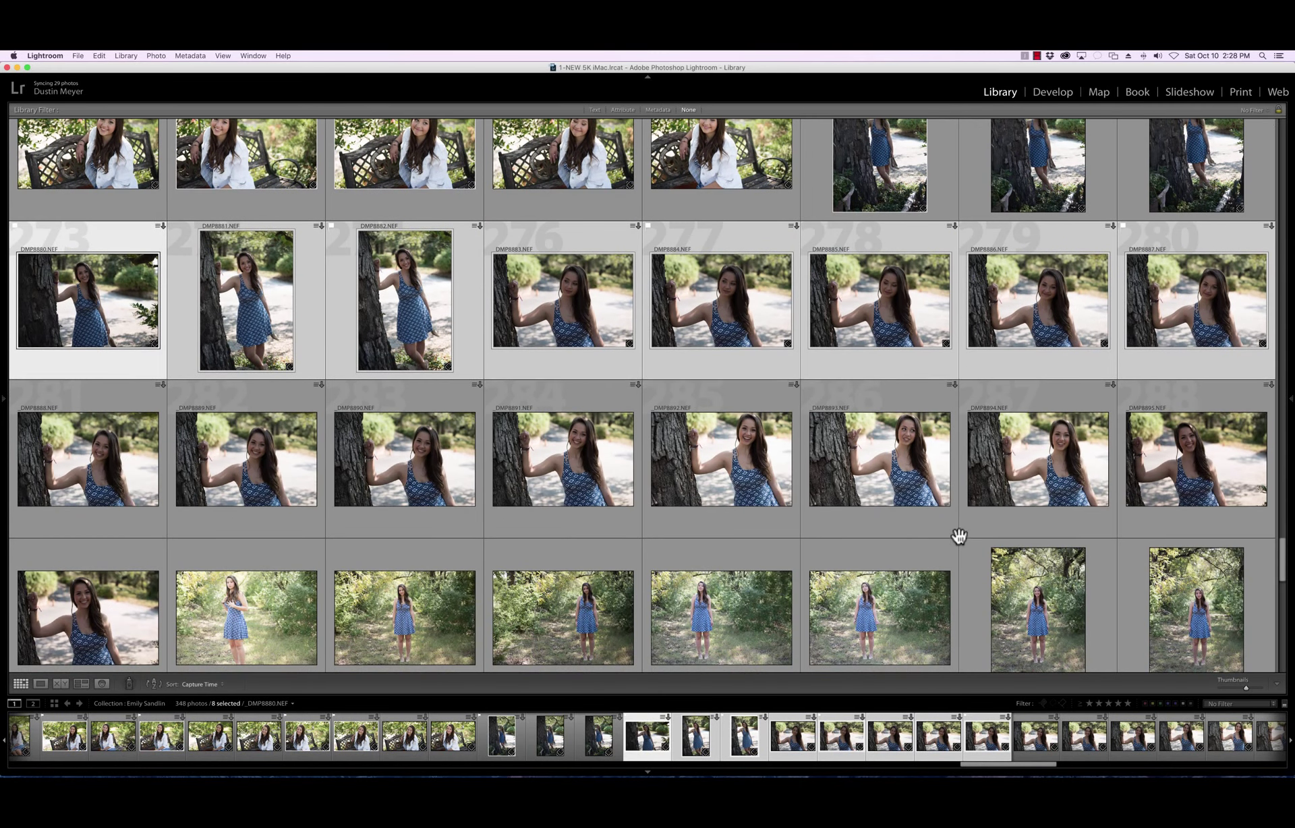
click(94, 496)
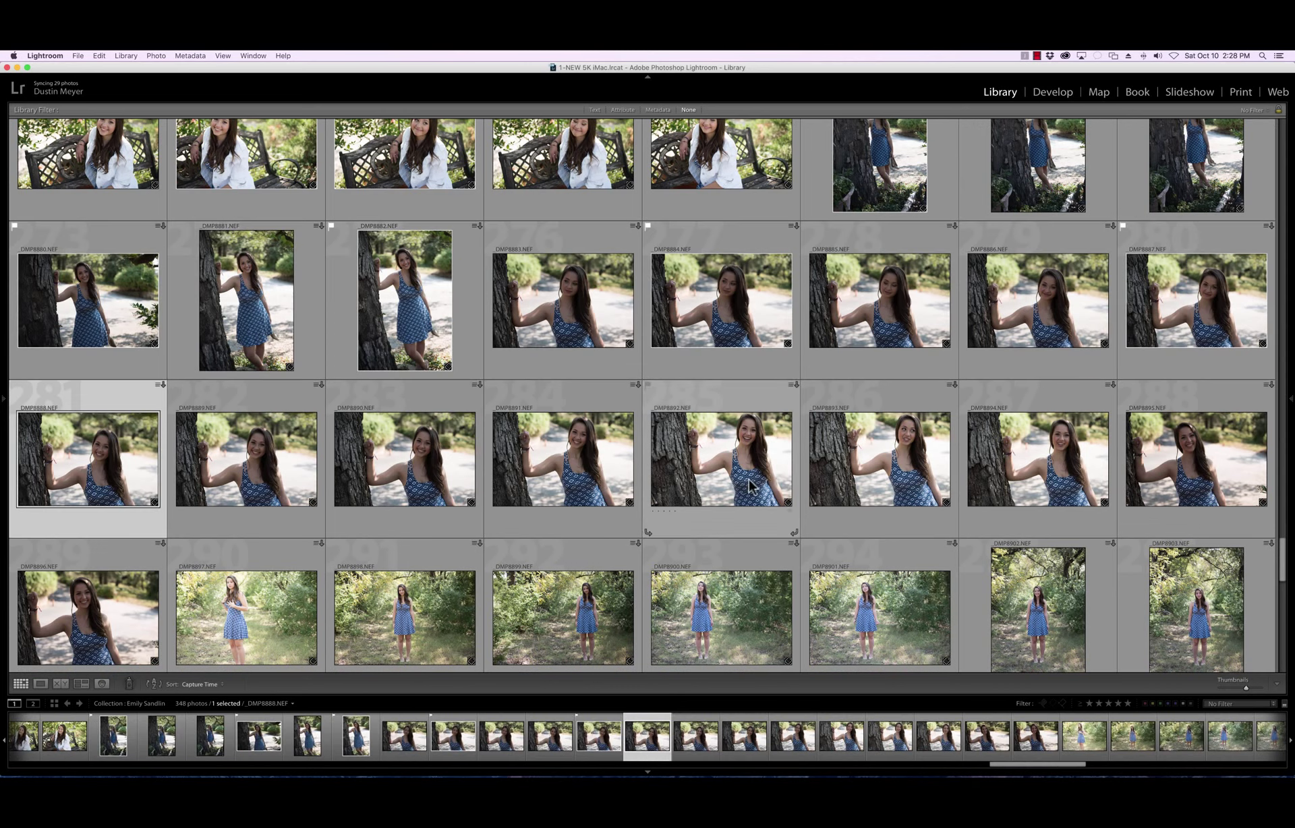
shift+click(1155, 462)
key(n)
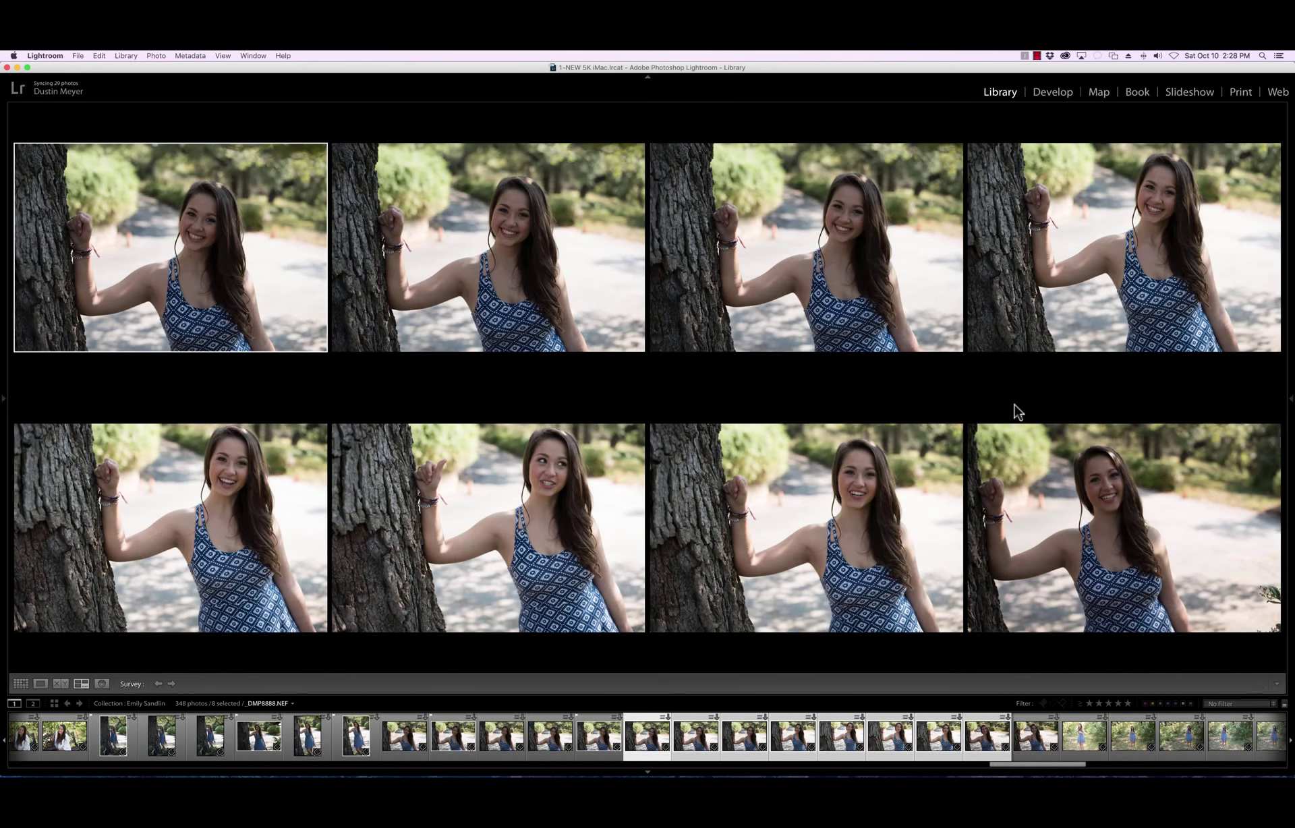
click(1142, 312)
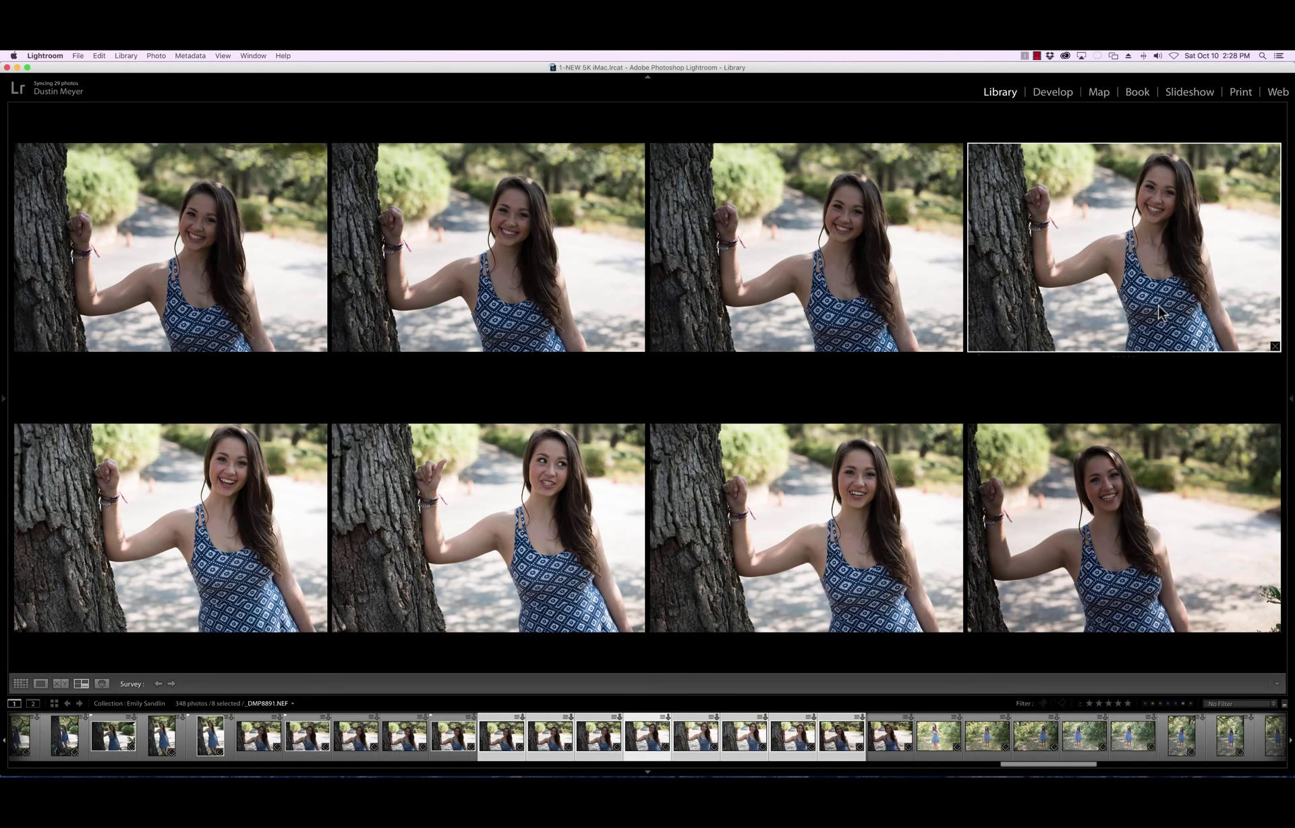
key(shift+p)
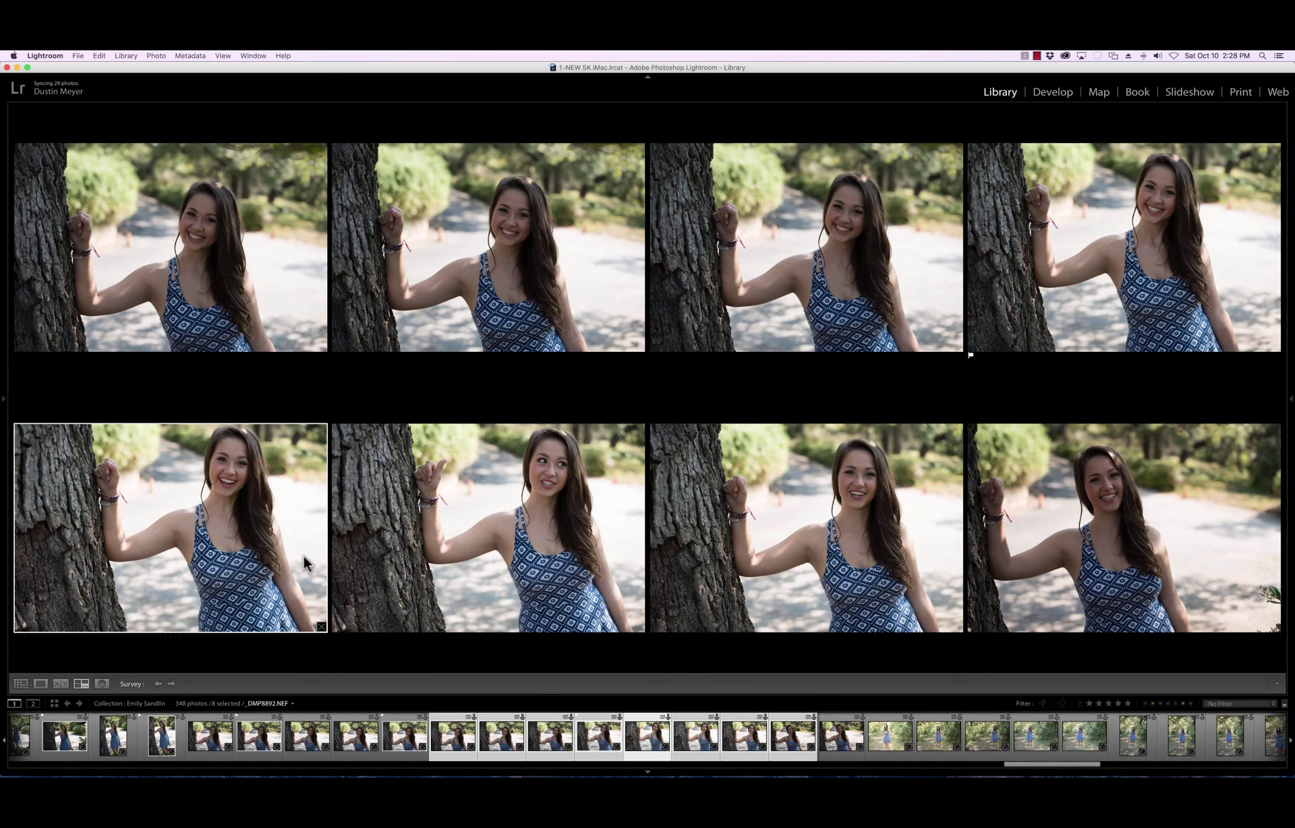
Return to the grid and open _DMP8896 full-size in Loupe view
key(g)
click(111, 620)
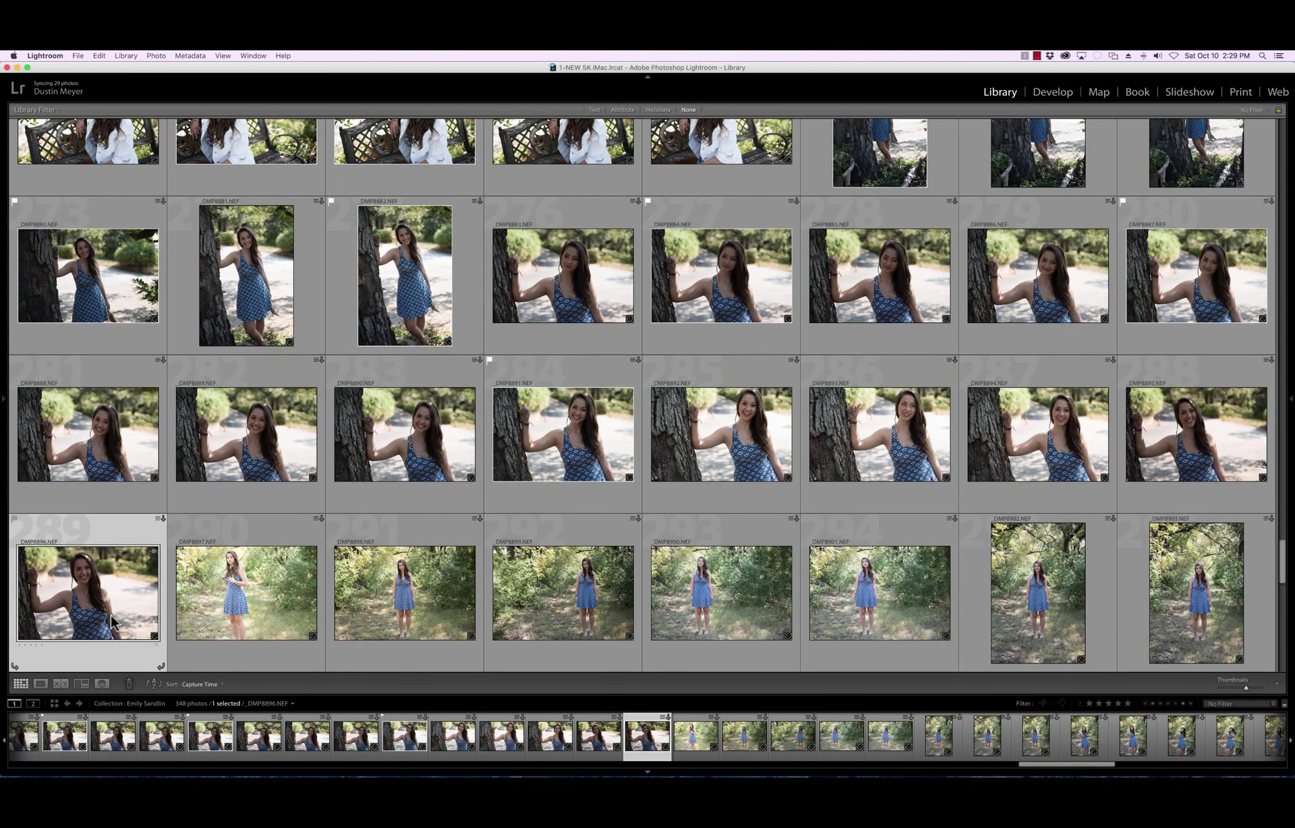
key(e)
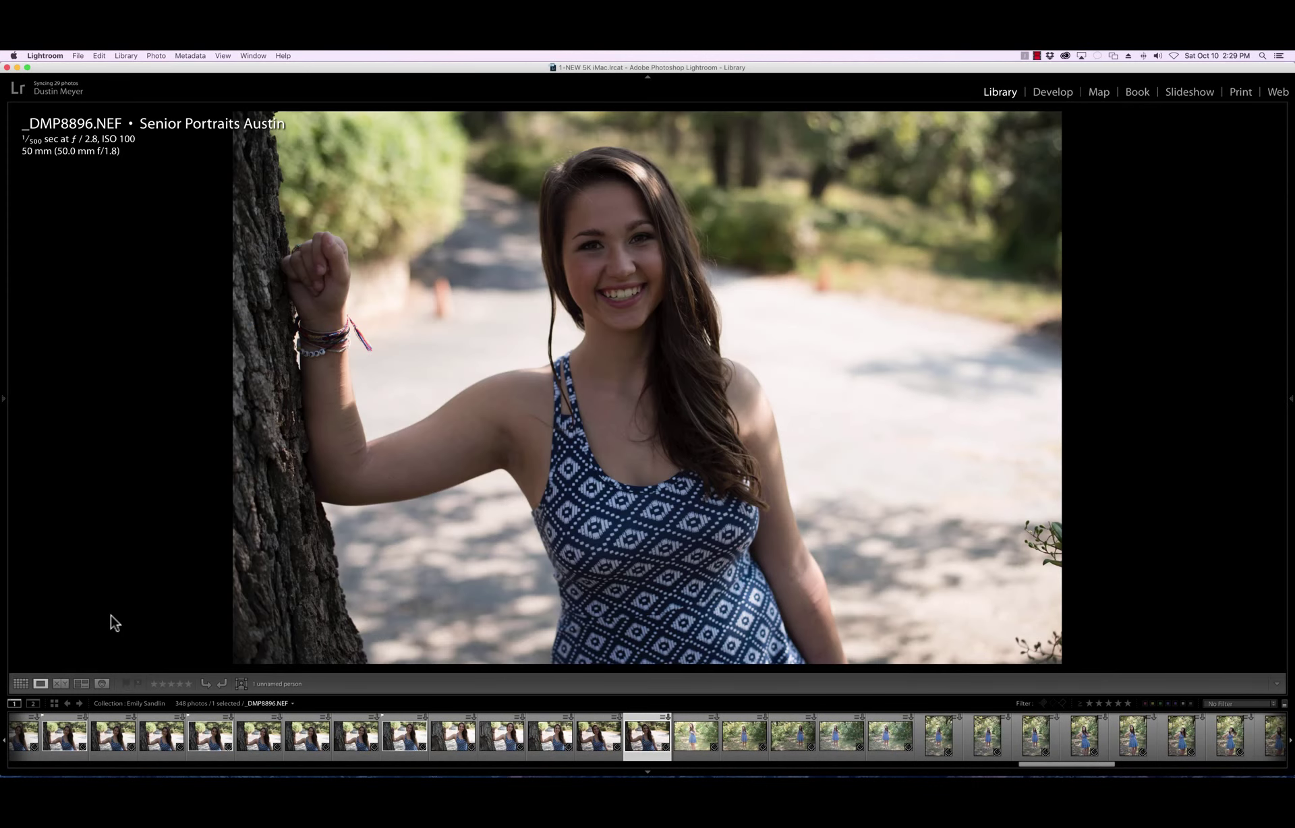
Flag _DMP8896 as a pick, then compare _DMP8897–_DMP8903 and flag three picks including _DMP8902
key(Right)
key(g)
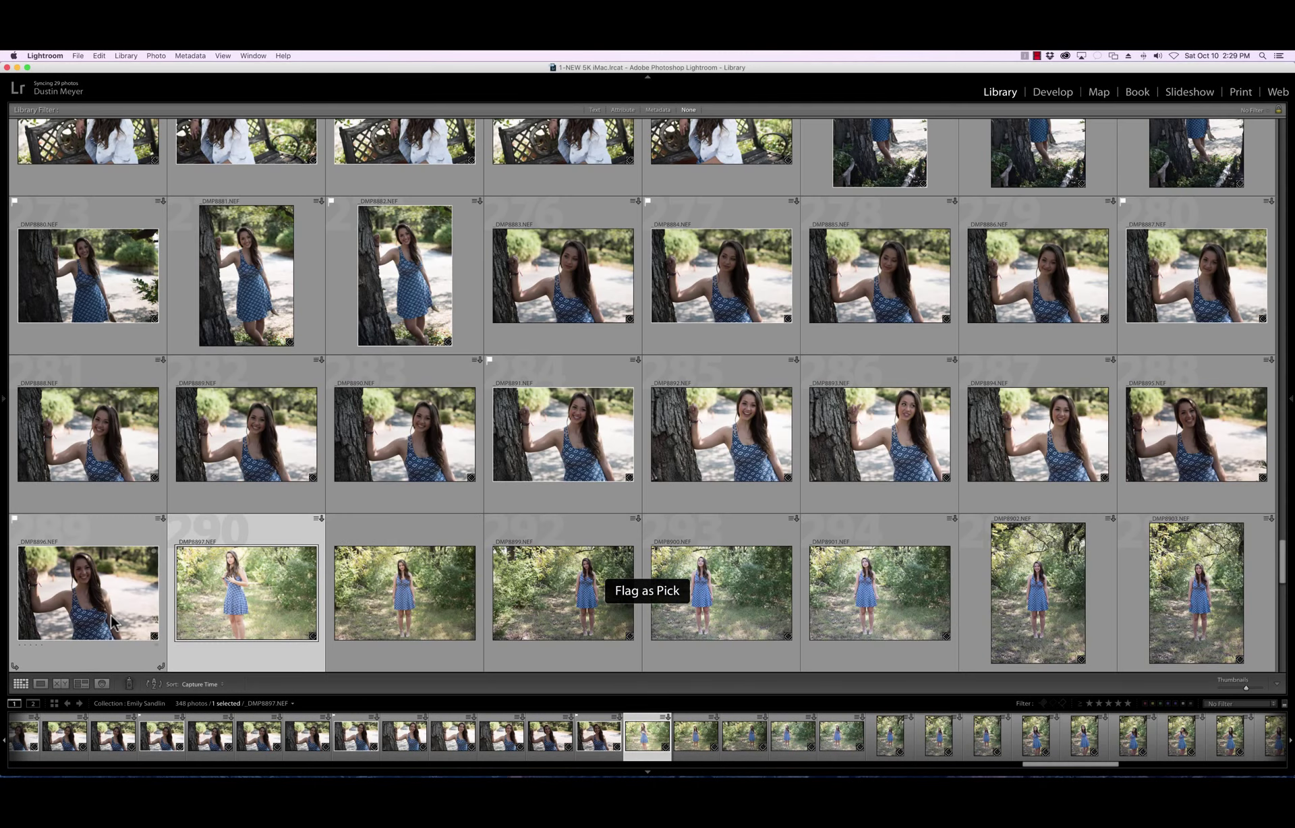
scroll(293, 600, down, 2)
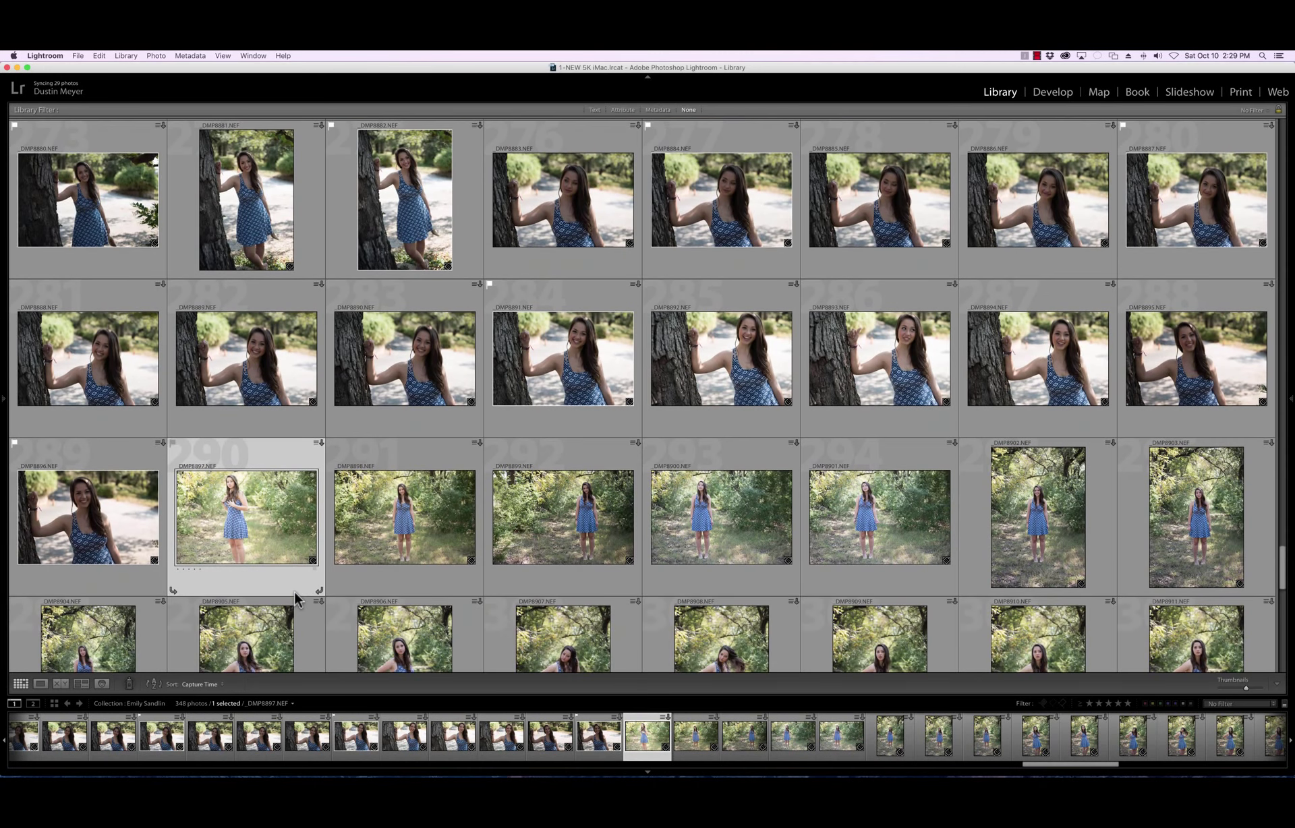
shift+click(1198, 510)
key(n)
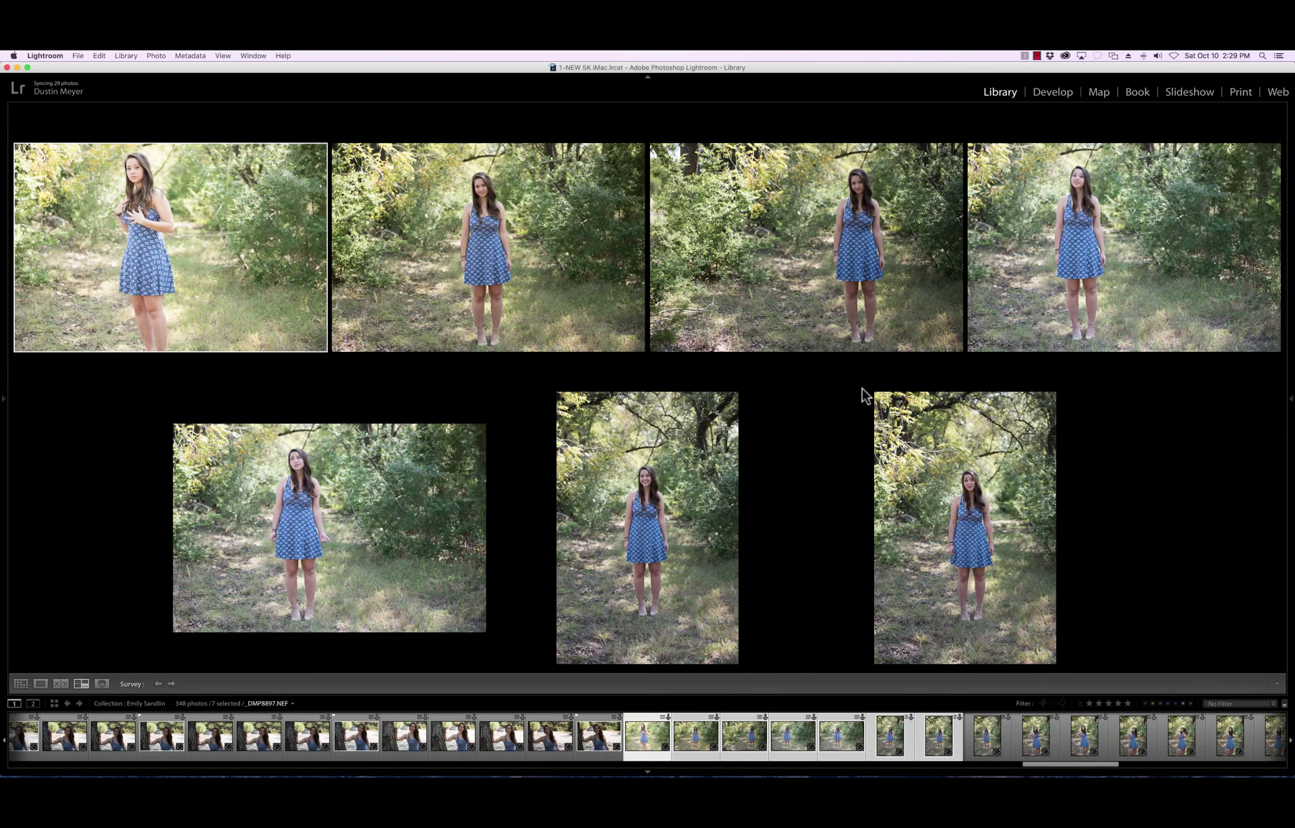
click(548, 294)
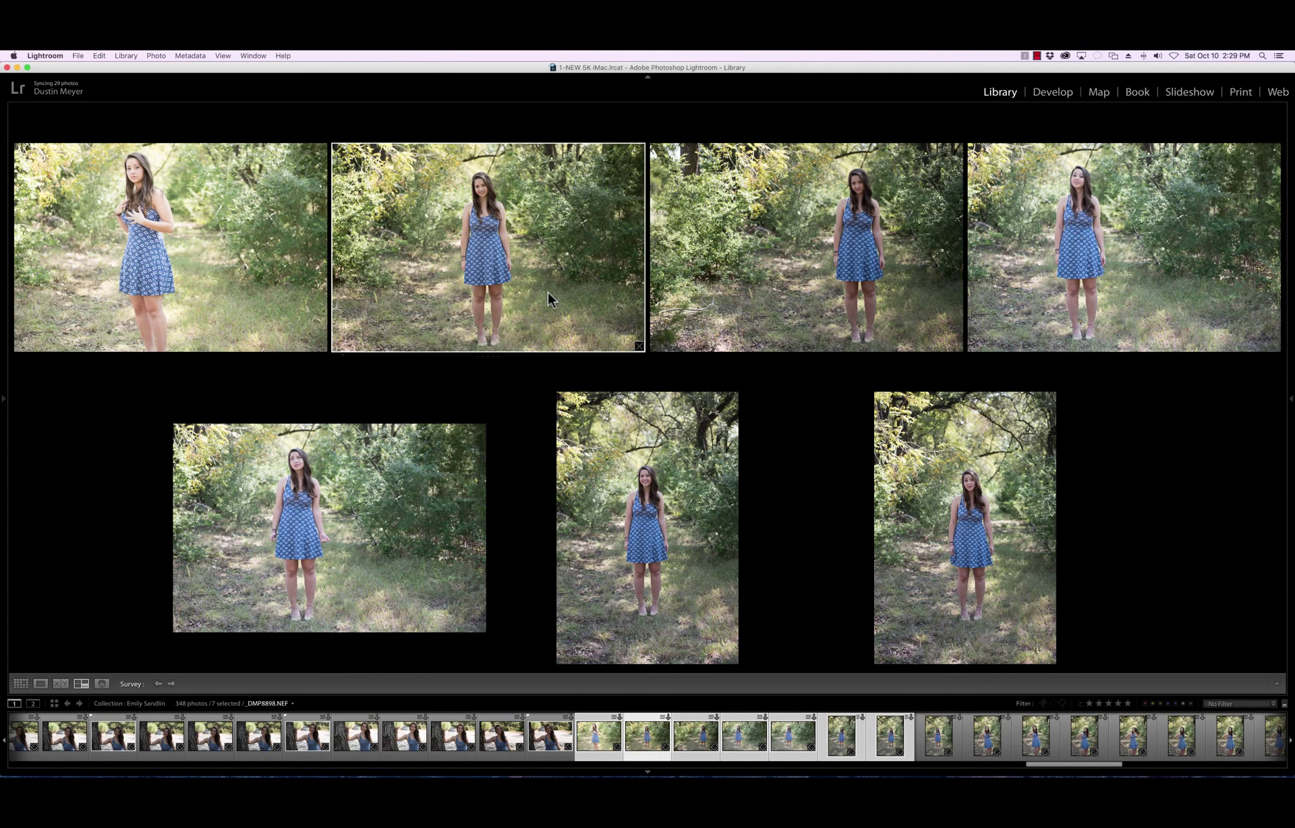
key(p)
click(392, 535)
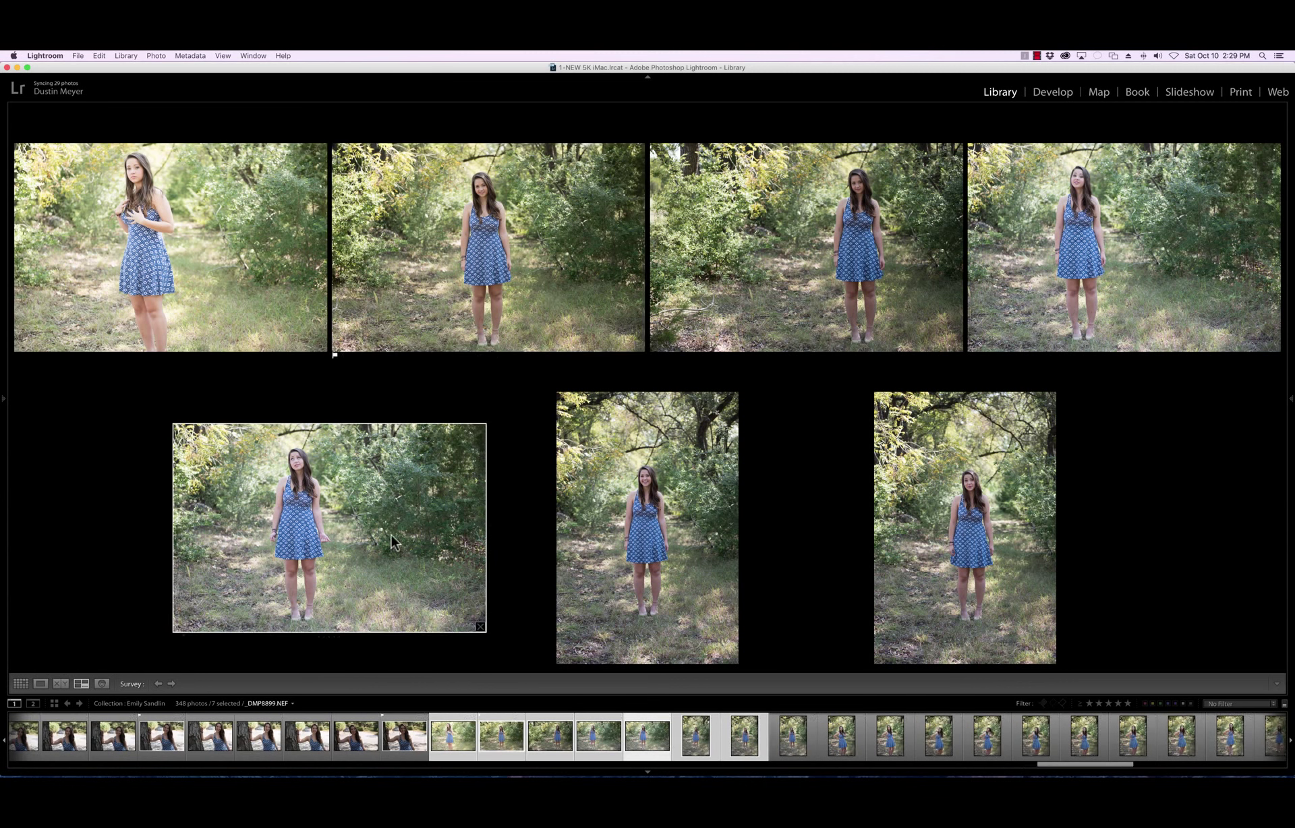
key(shift+p)
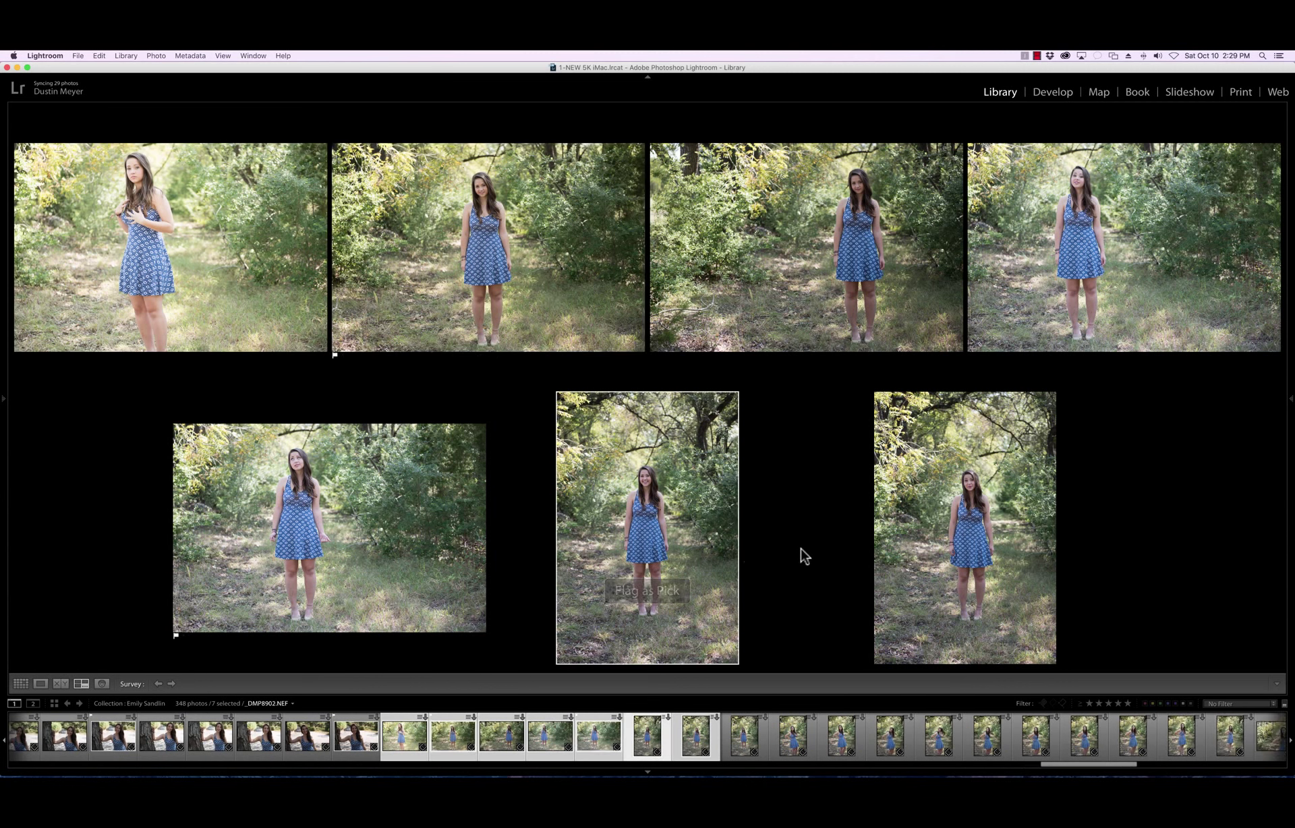
key(shift+p)
key(g)
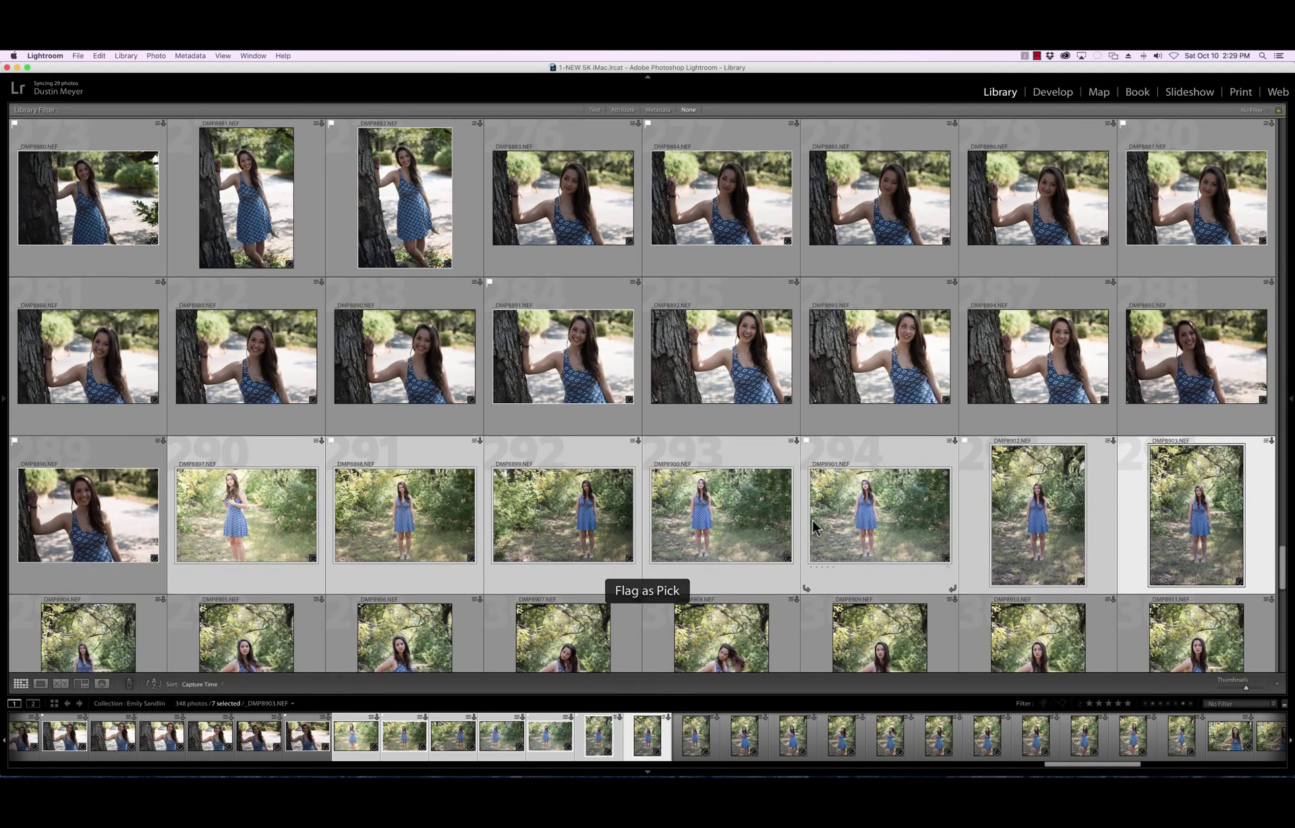
Compare _DMP8904–_DMP8911 side by side without flagging any of them
scroll(815, 526, down, 3)
click(95, 304)
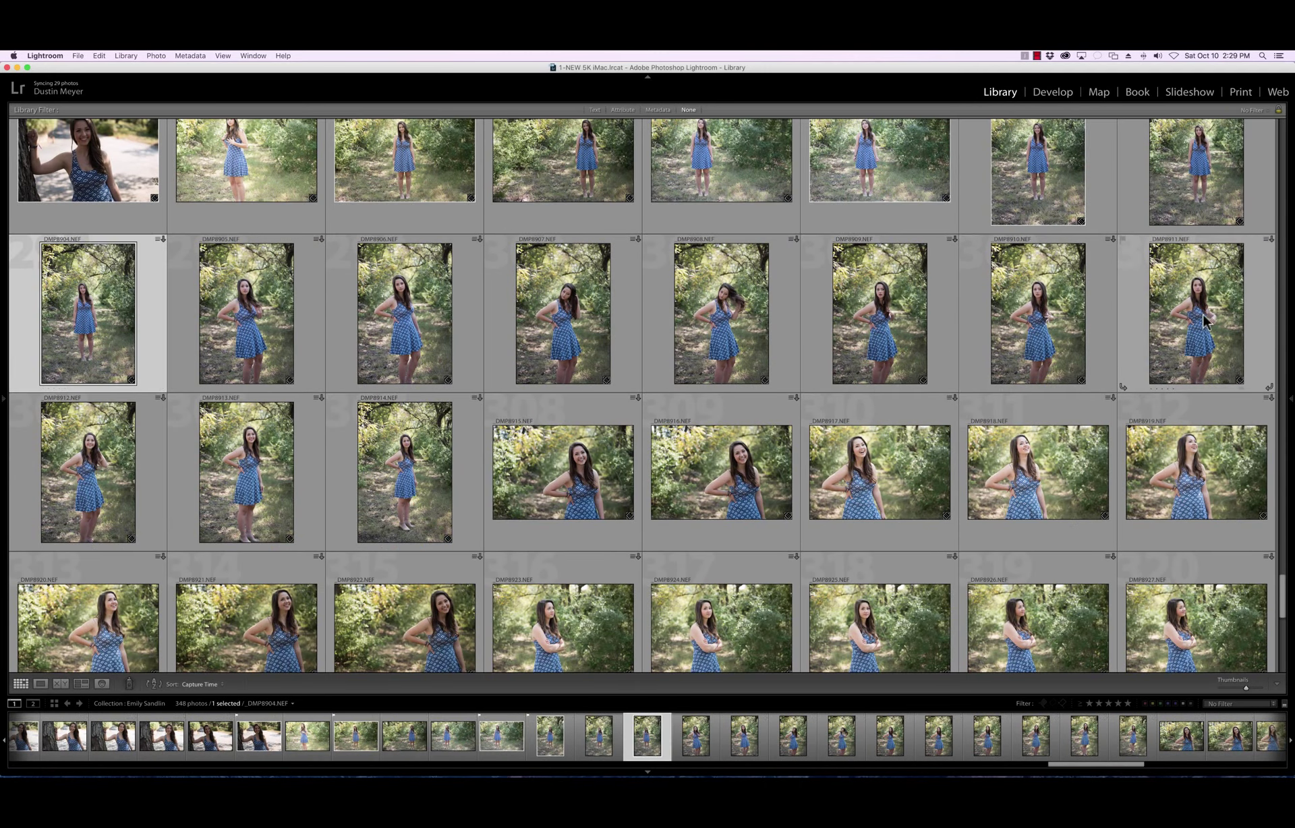
shift+click(1204, 317)
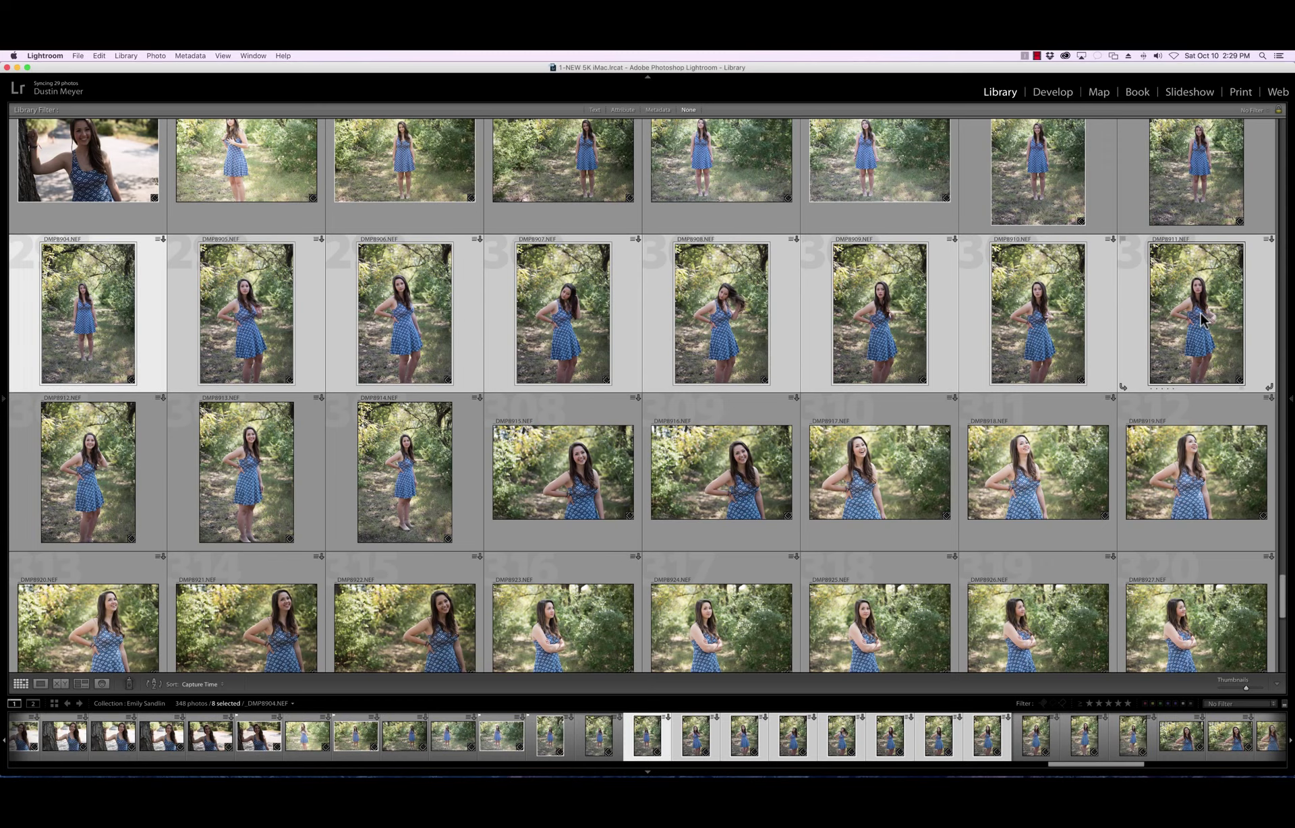
key(n)
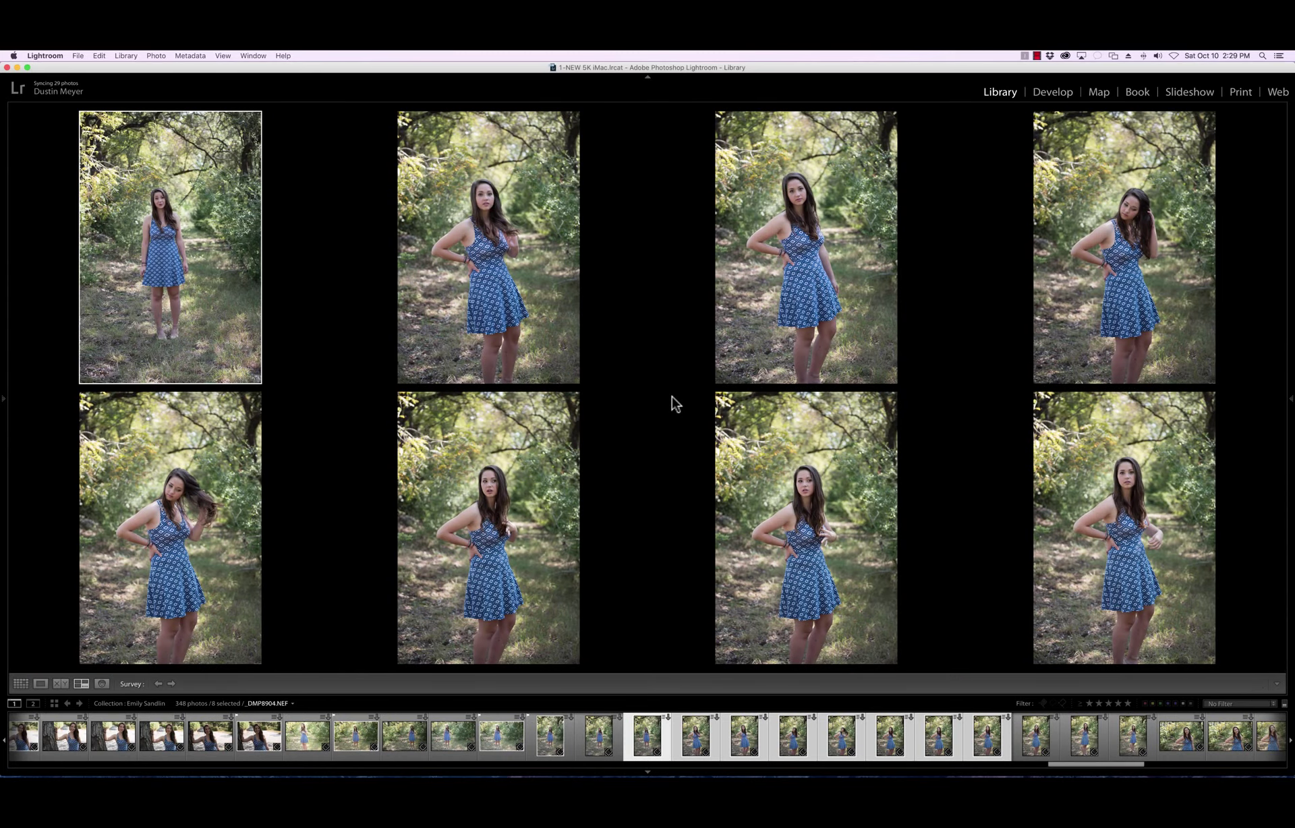
mouse_move(858, 339)
mouse_move(1201, 580)
key(g)
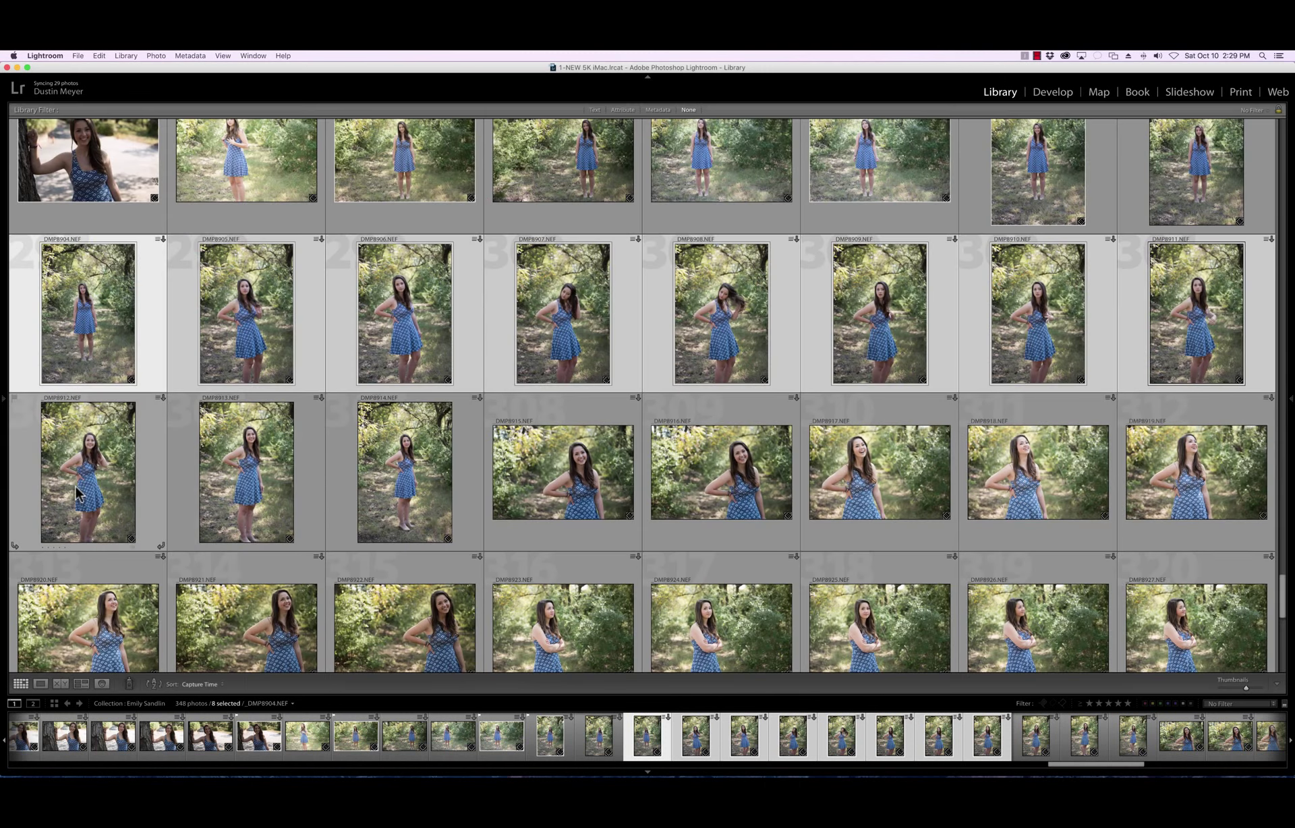
key(super+shift+d)
Compare _DMP8912–_DMP8919 and flag _DMP8913 and _DMP8916 as picks
shift+click(1171, 496)
key(n)
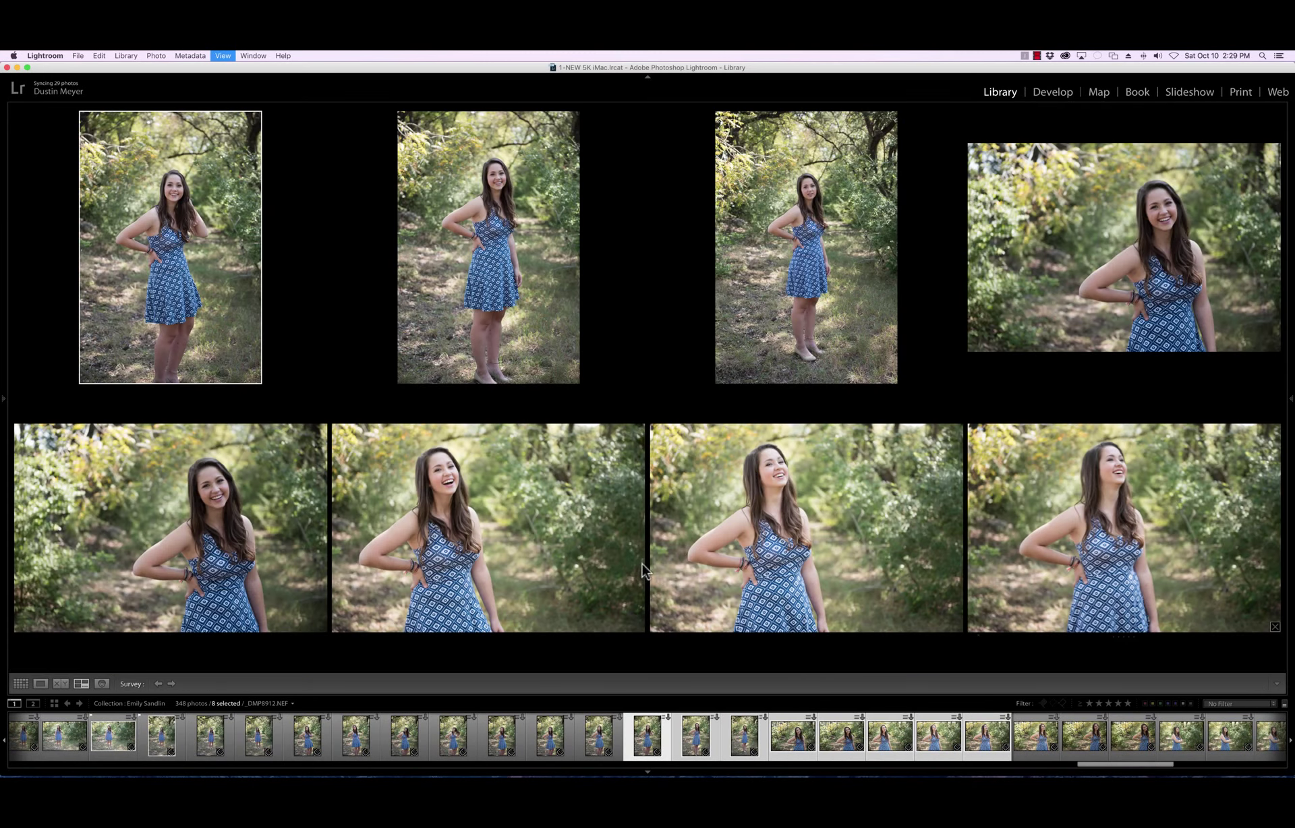
click(507, 306)
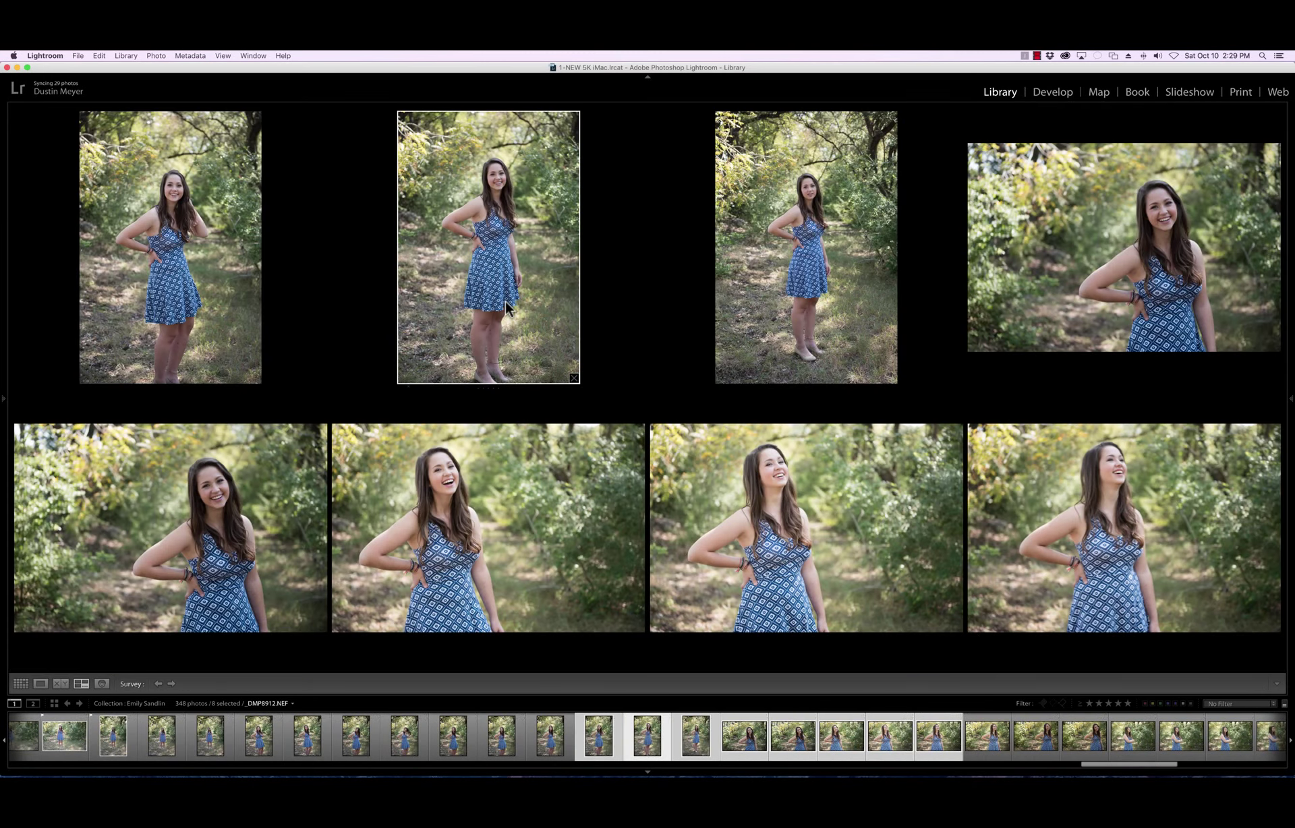
key(p)
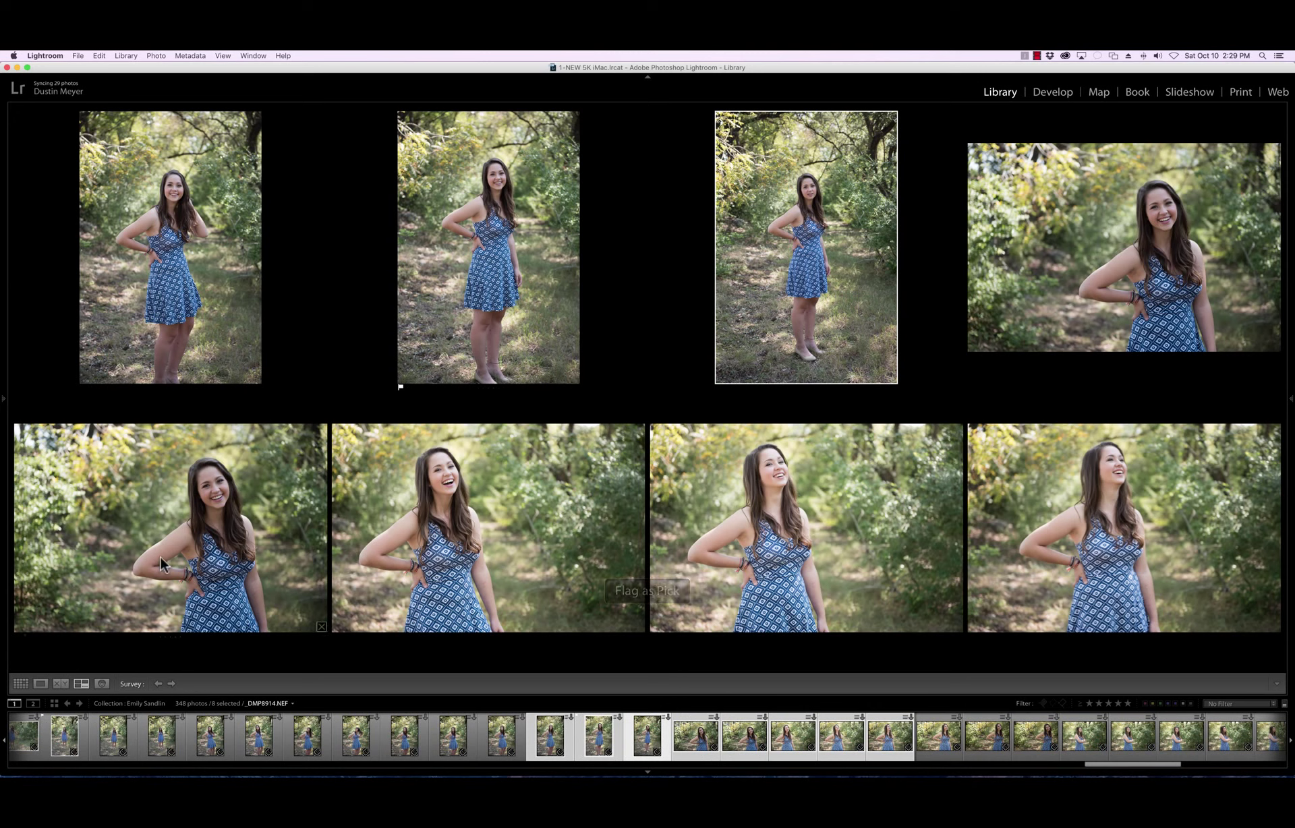
click(160, 556)
key(shift+p)
key(g)
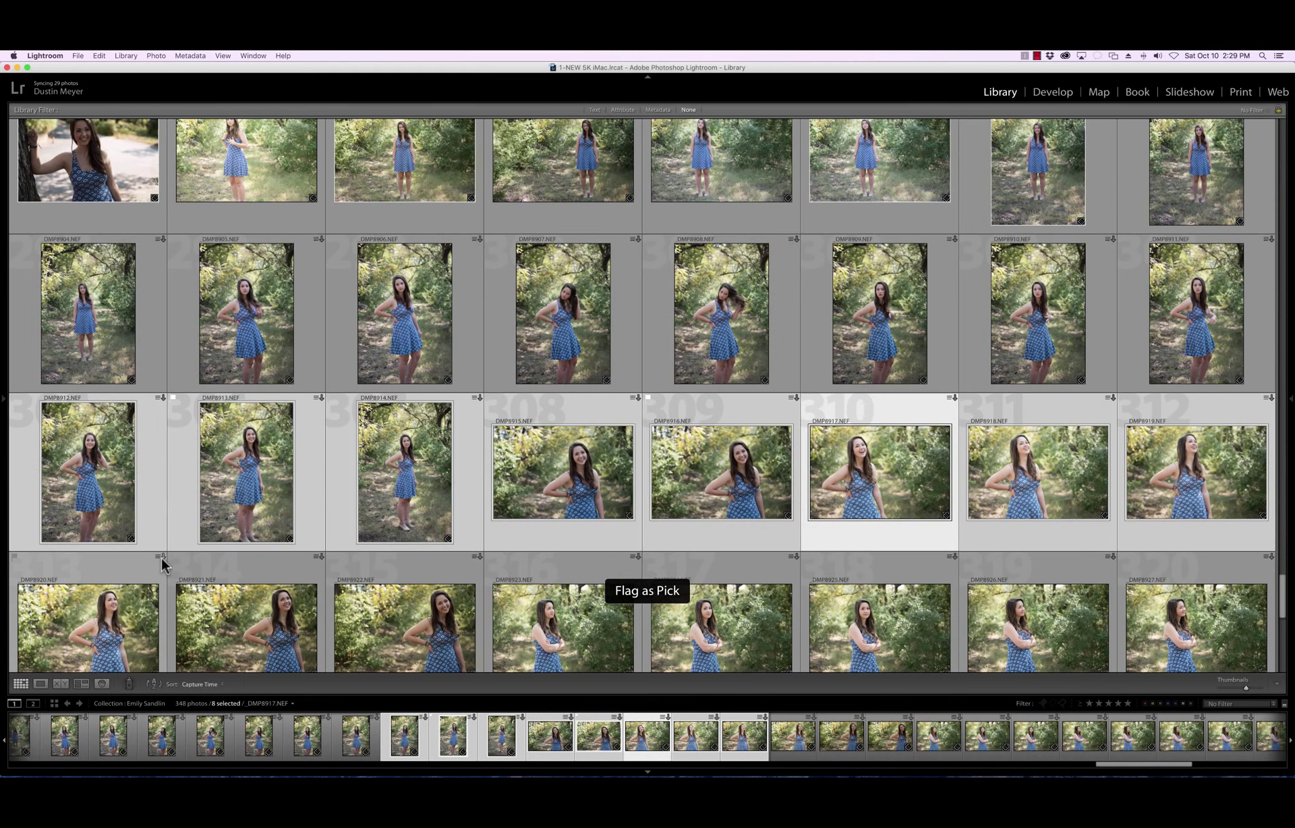
Compare _DMP8920–_DMP8927 and flag _DMP8921, _DMP8925 and _DMP8926 as picks
click(96, 637)
shift+click(1194, 594)
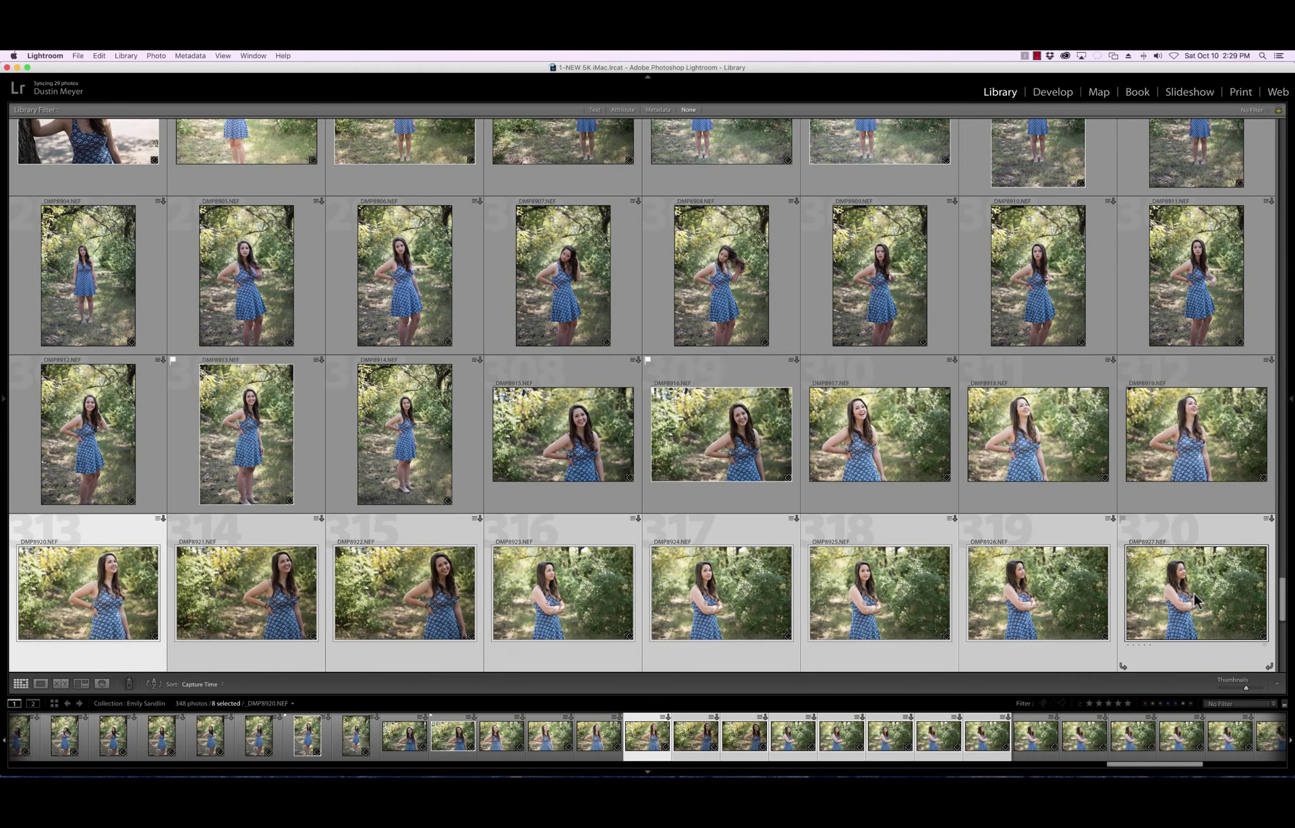
key(n)
click(540, 281)
key(shift+p)
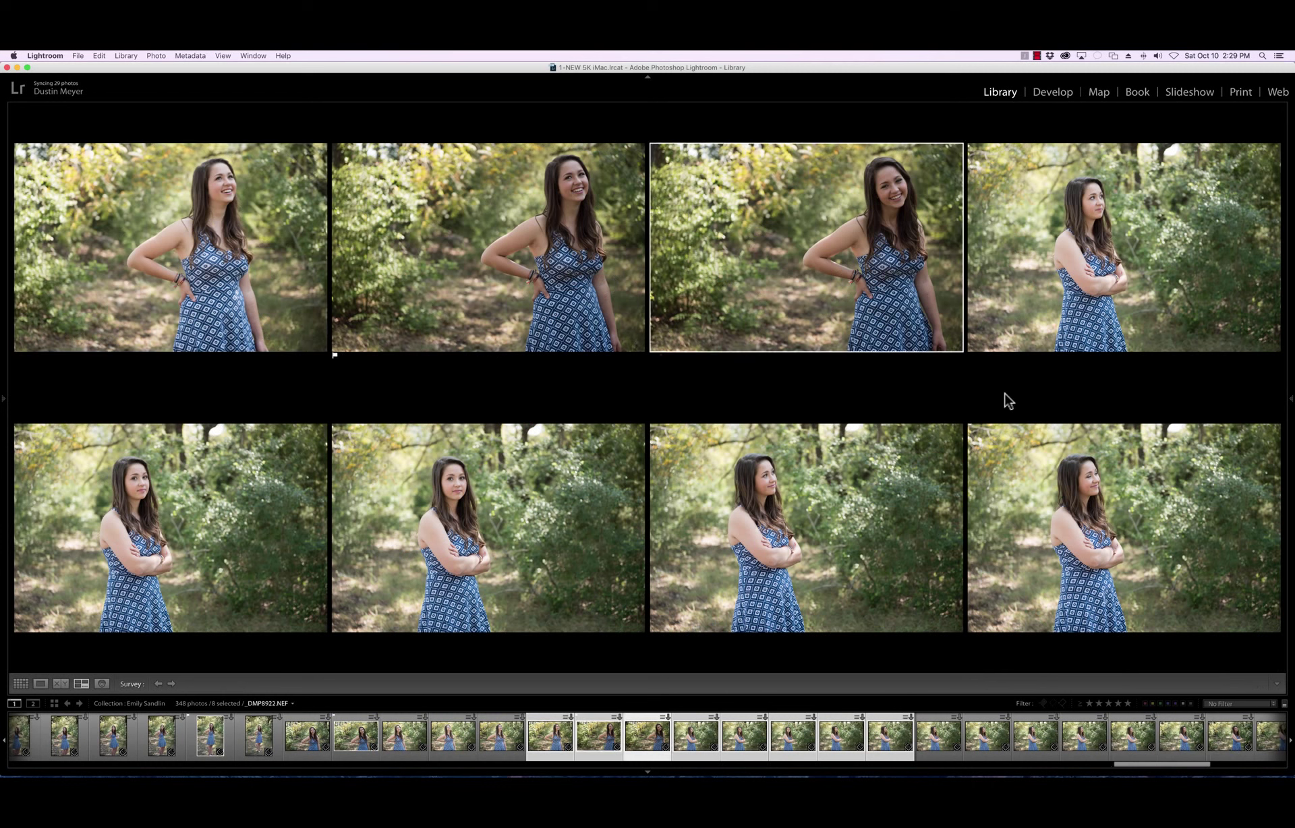
click(607, 492)
key(shift+p)
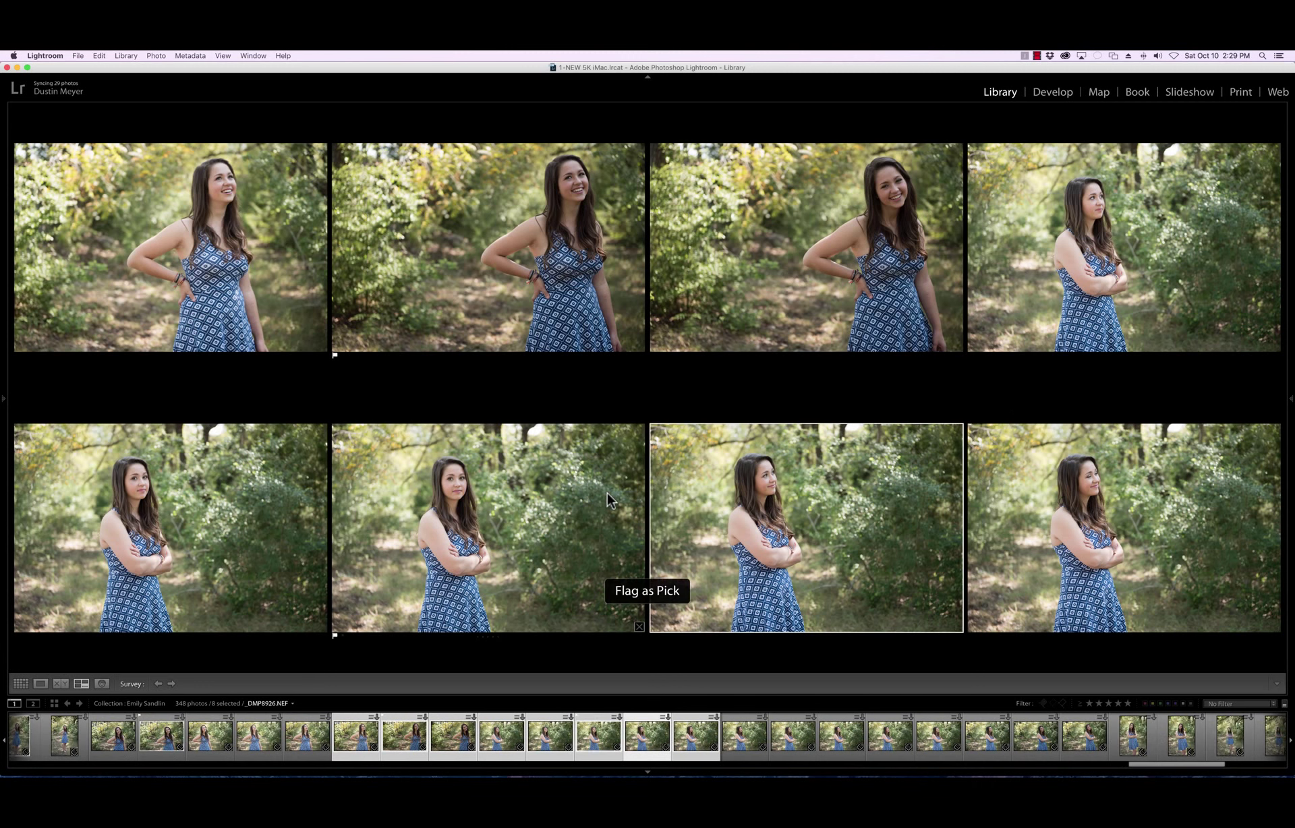
key(shift+p)
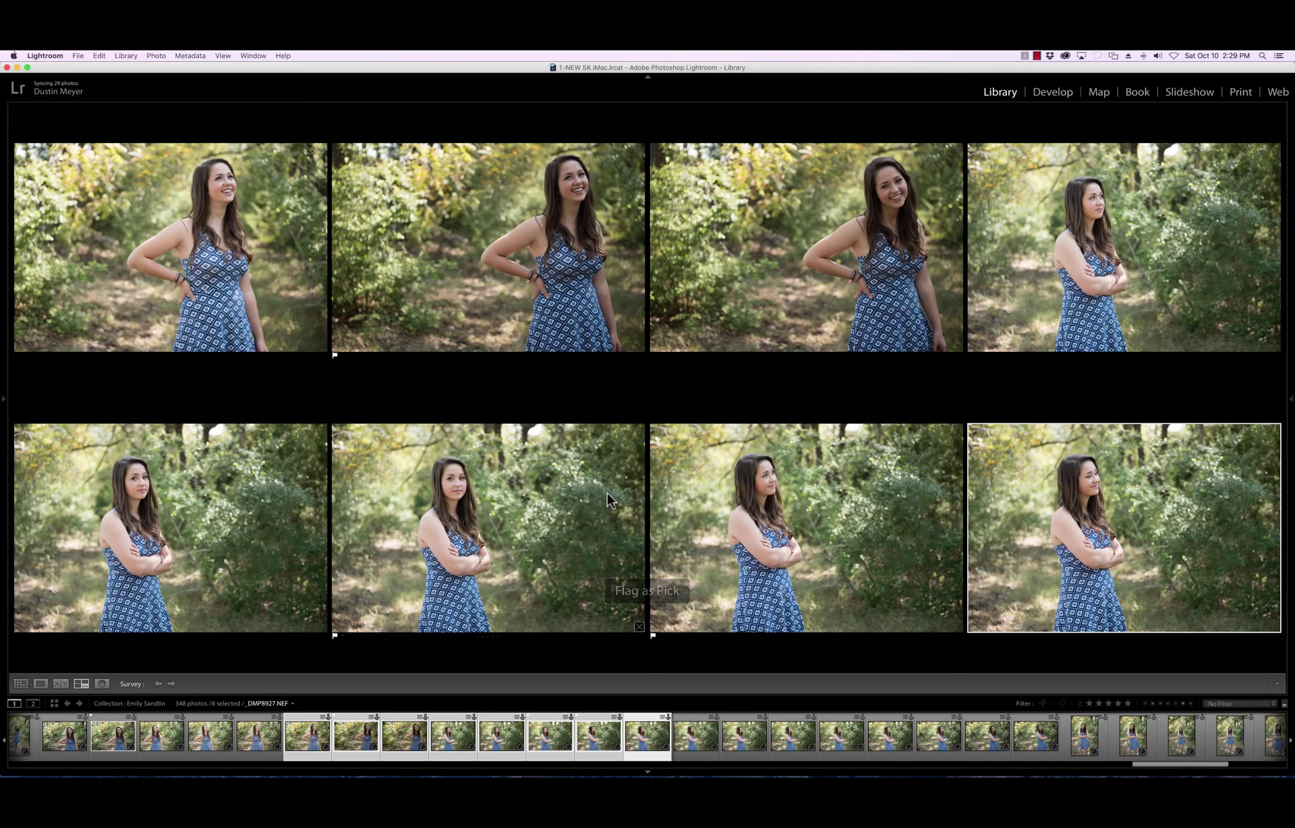
key(g)
Compare _DMP8928–_DMP8935, flag the second bottom-row and bottom-right shots, then select _DMP8936–_DMP8943
key(Right)
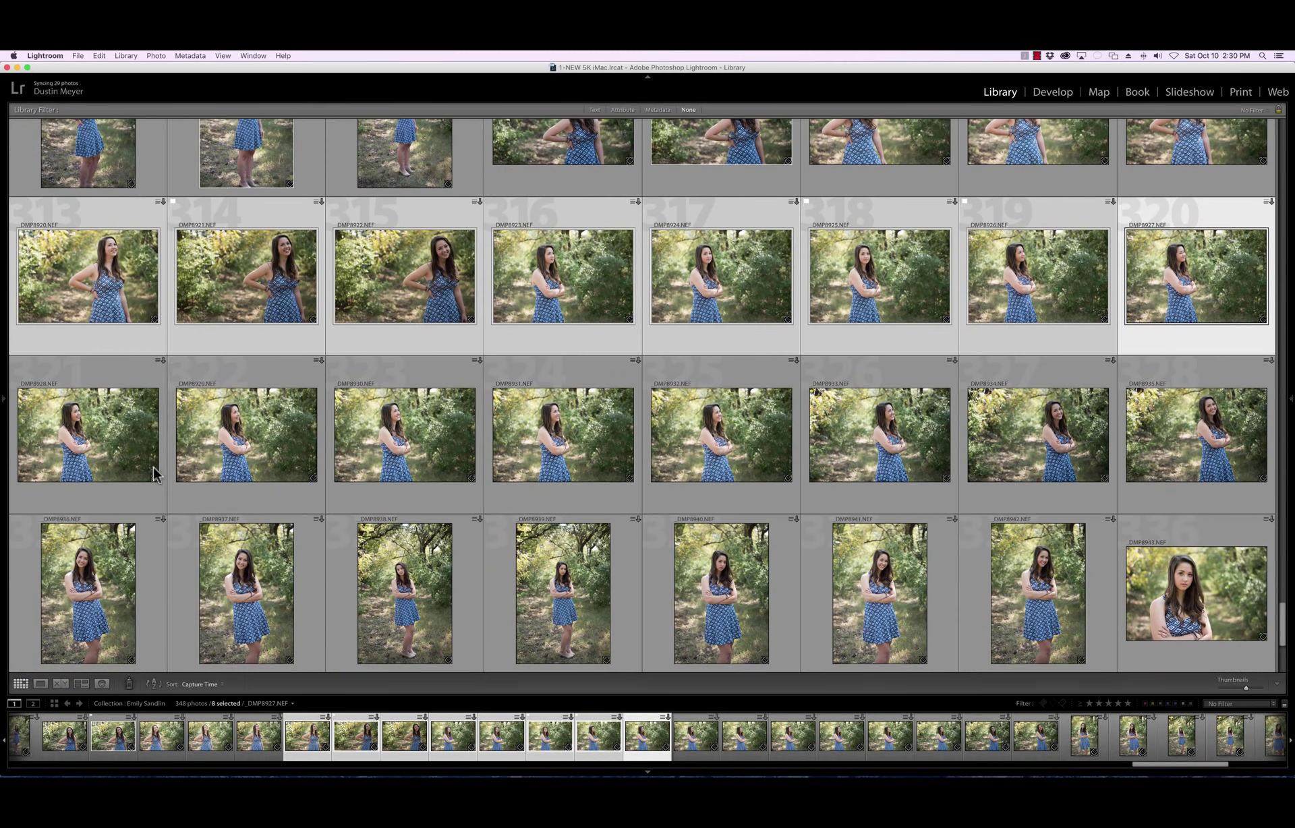
shift+click(1211, 442)
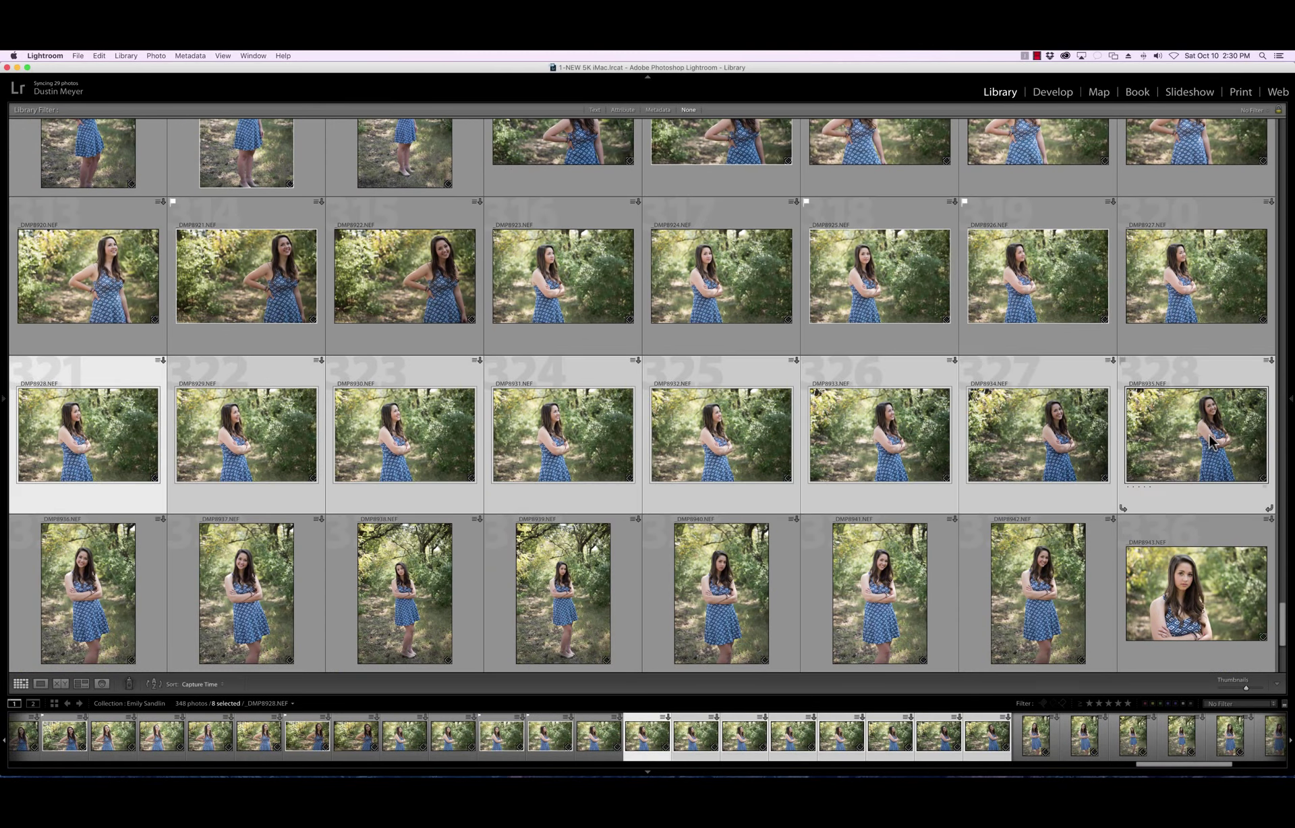
key(n)
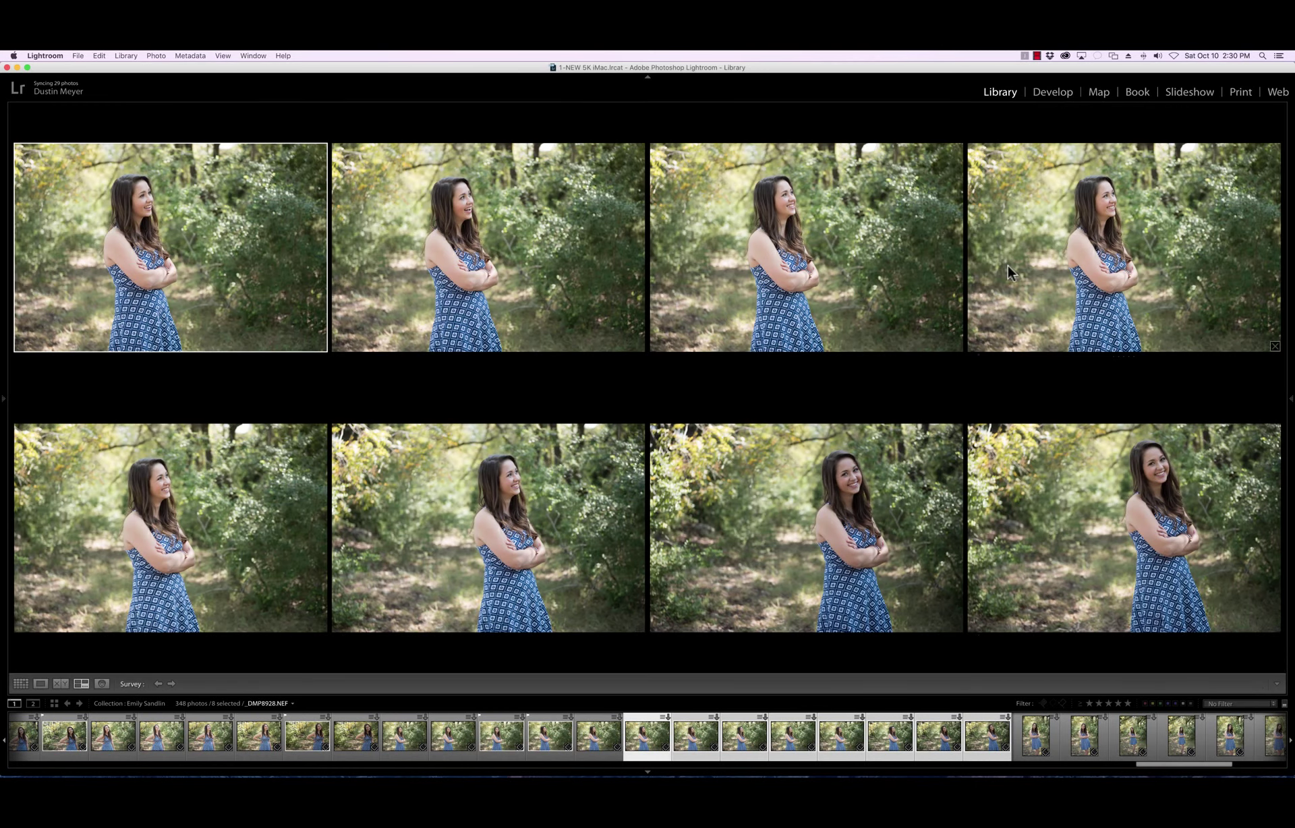
click(435, 463)
key(p)
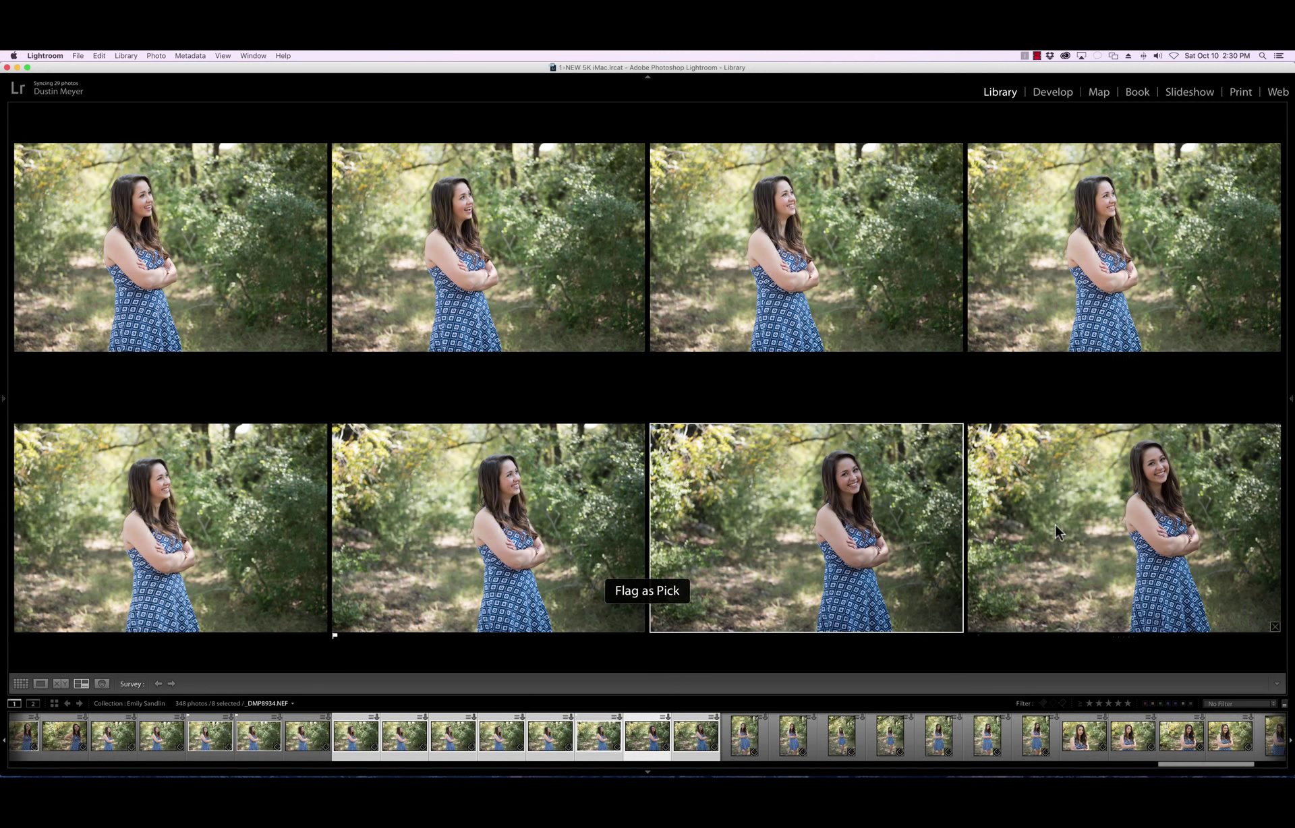
click(1055, 523)
key(p)
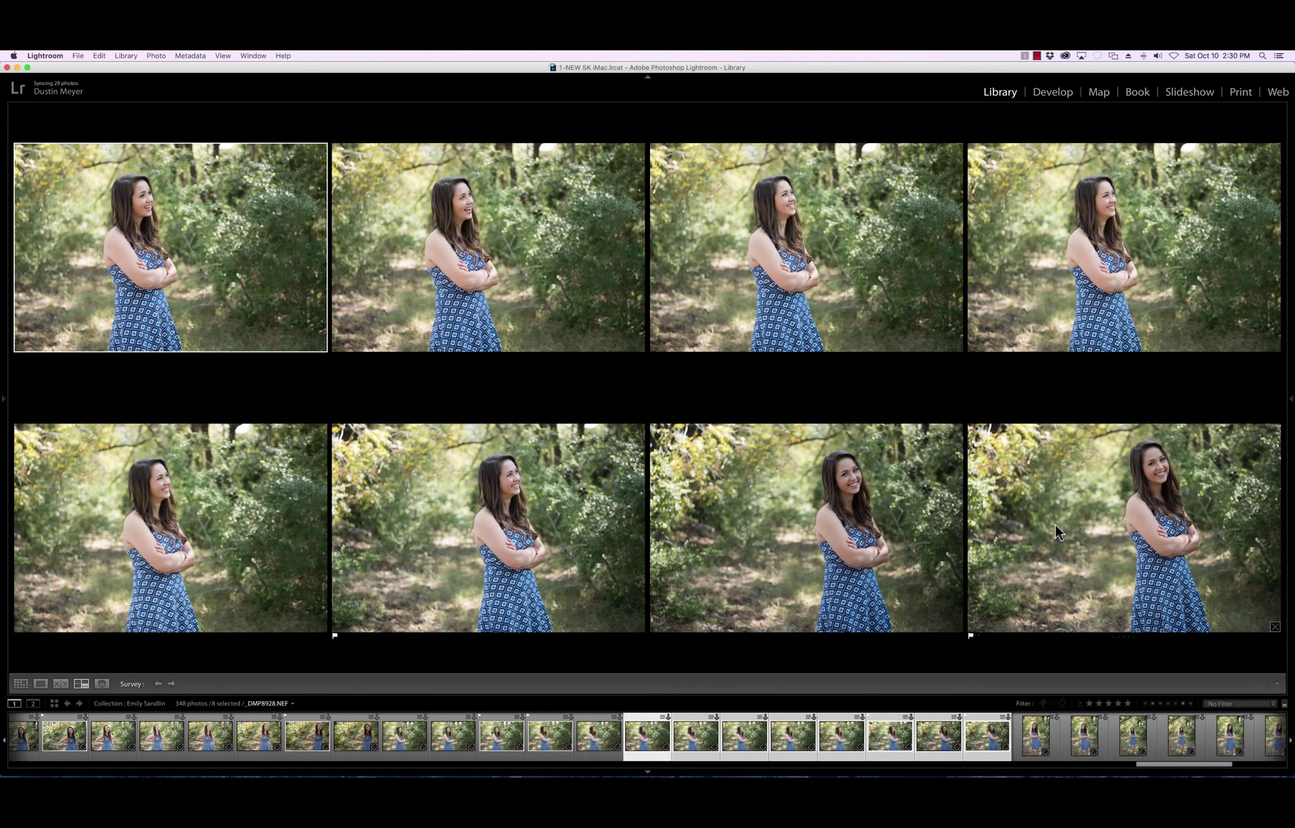
key(g)
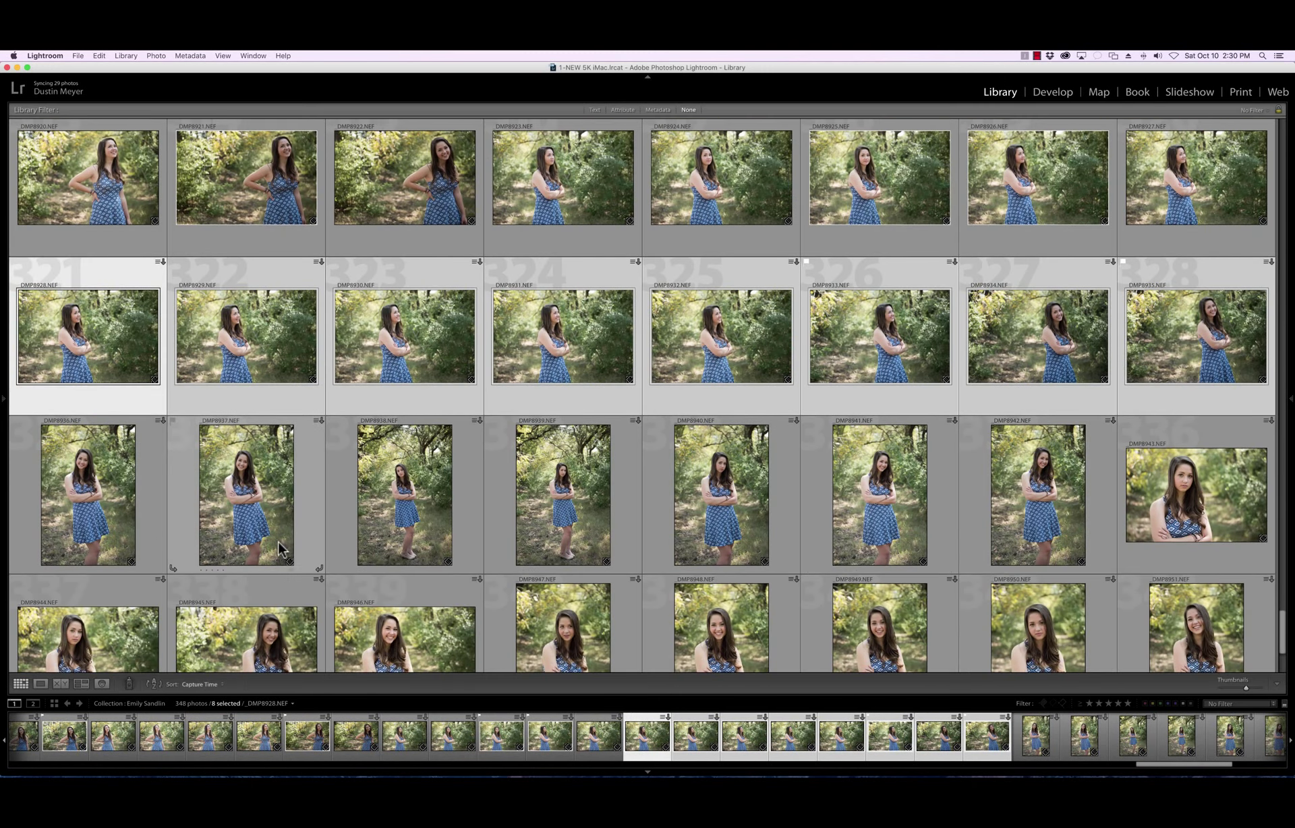
click(96, 523)
shift+click(1154, 503)
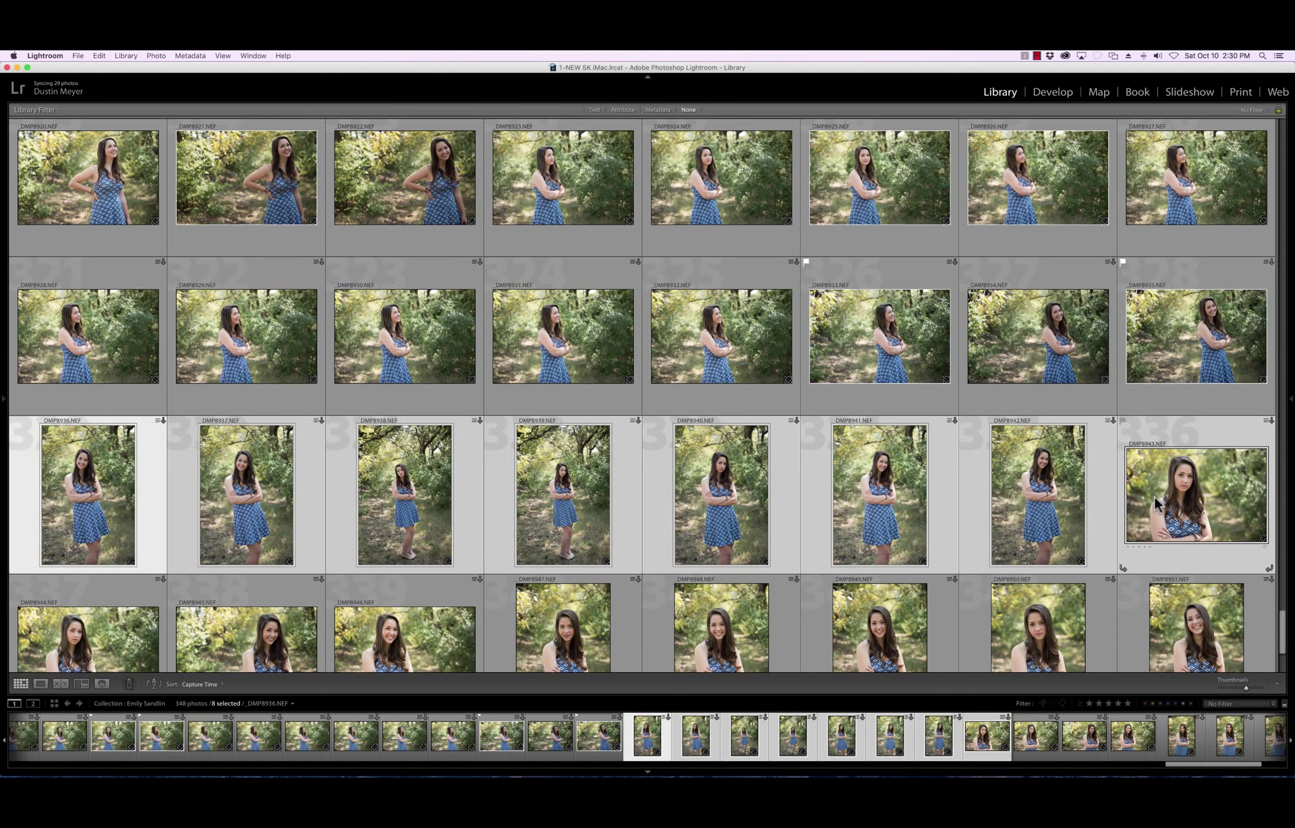
Compare _DMP8936–_DMP8943 and flag _DMP8937, _DMP8939, _DMP8940 and _DMP8942 as picks
key(n)
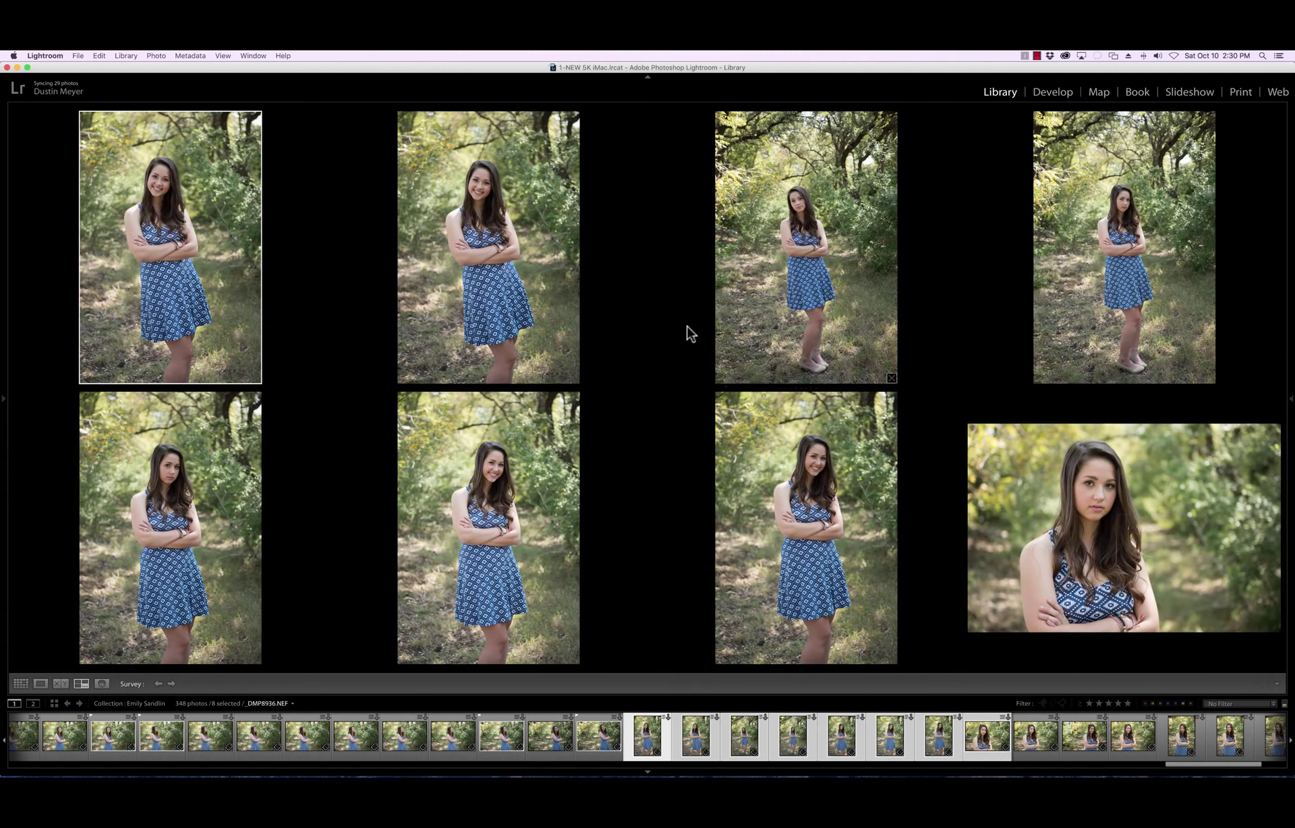
click(515, 341)
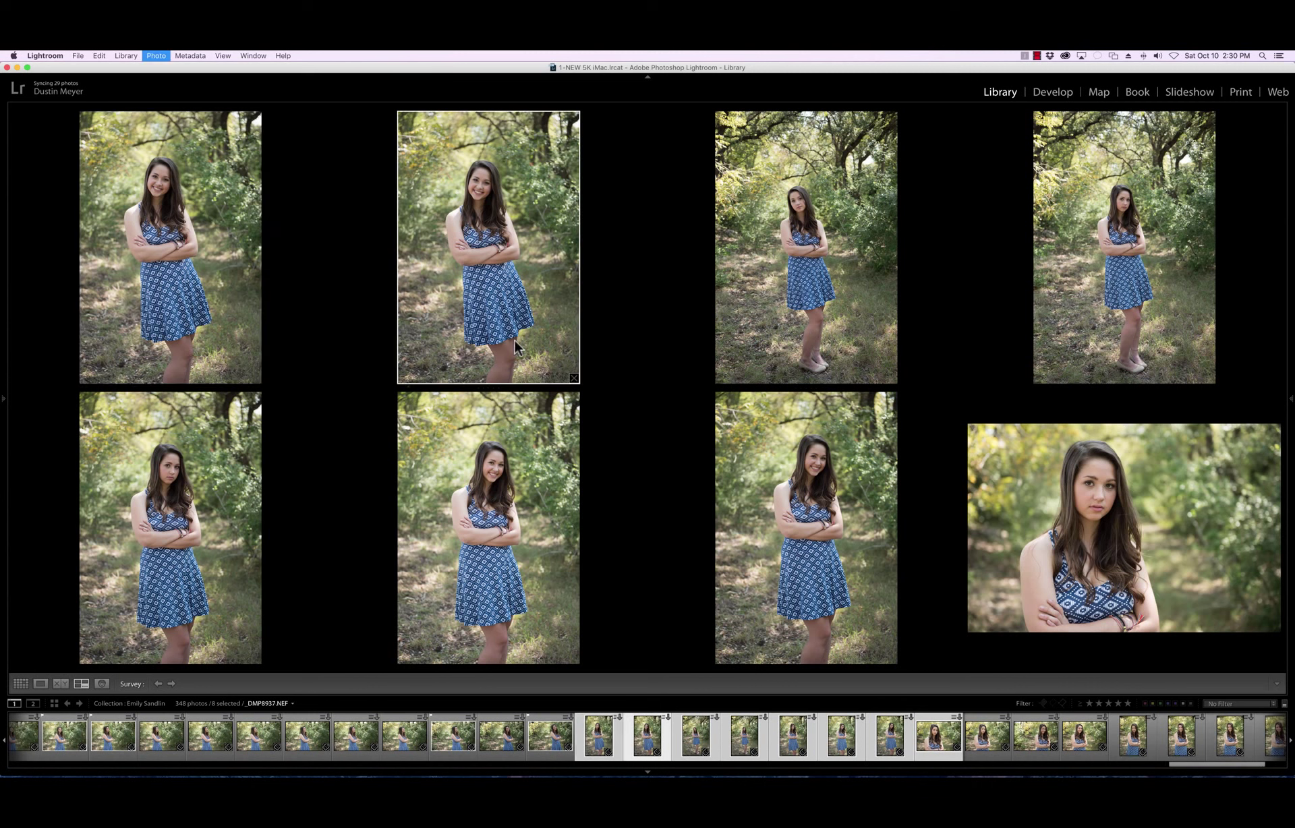
key(p)
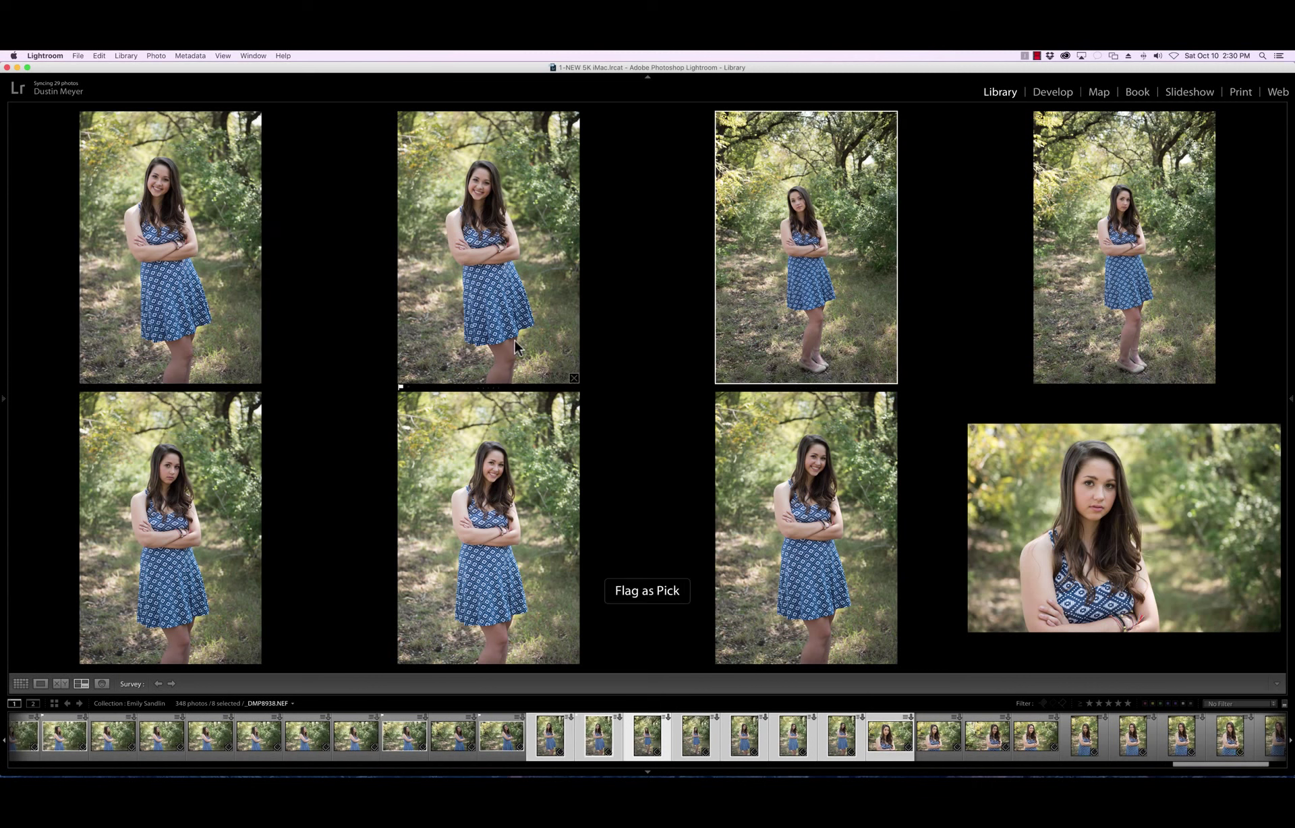
click(1148, 344)
key(p)
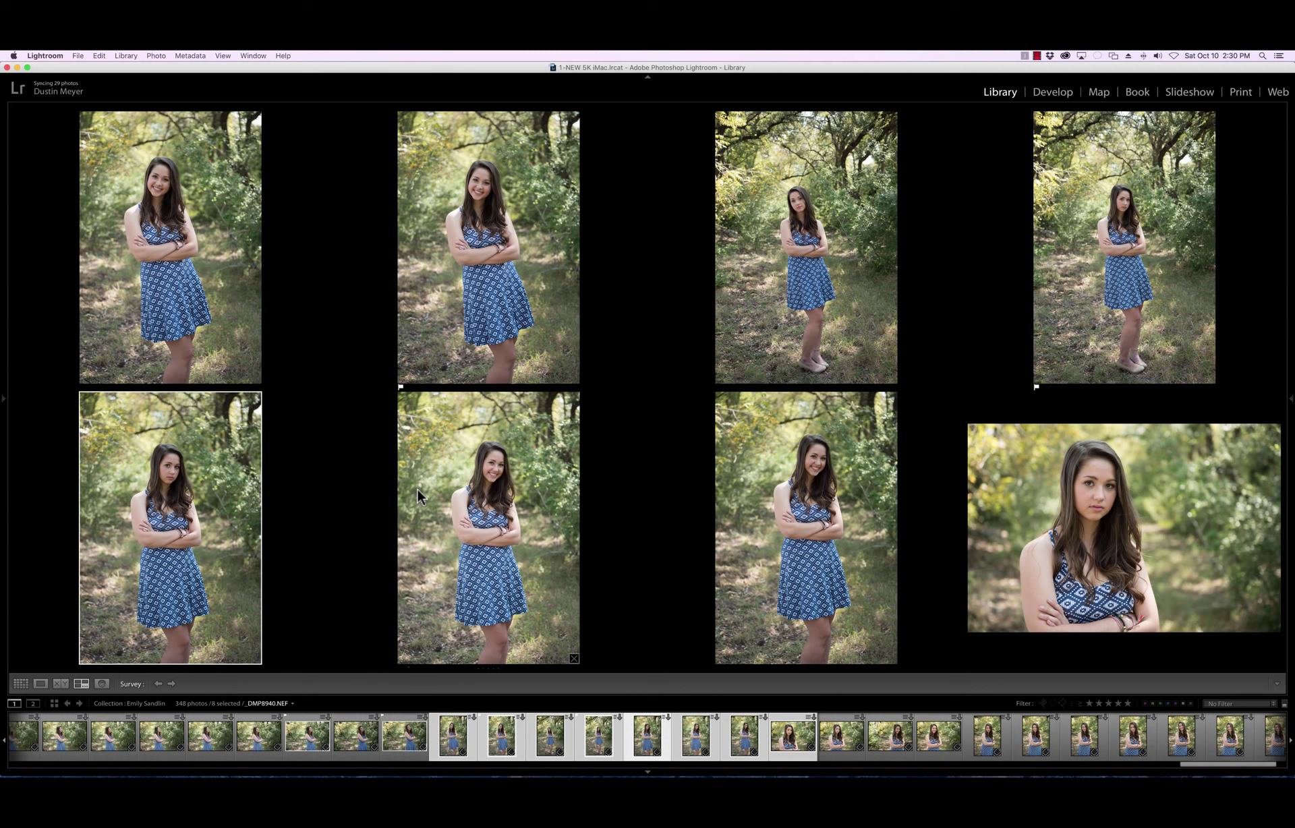
key(p)
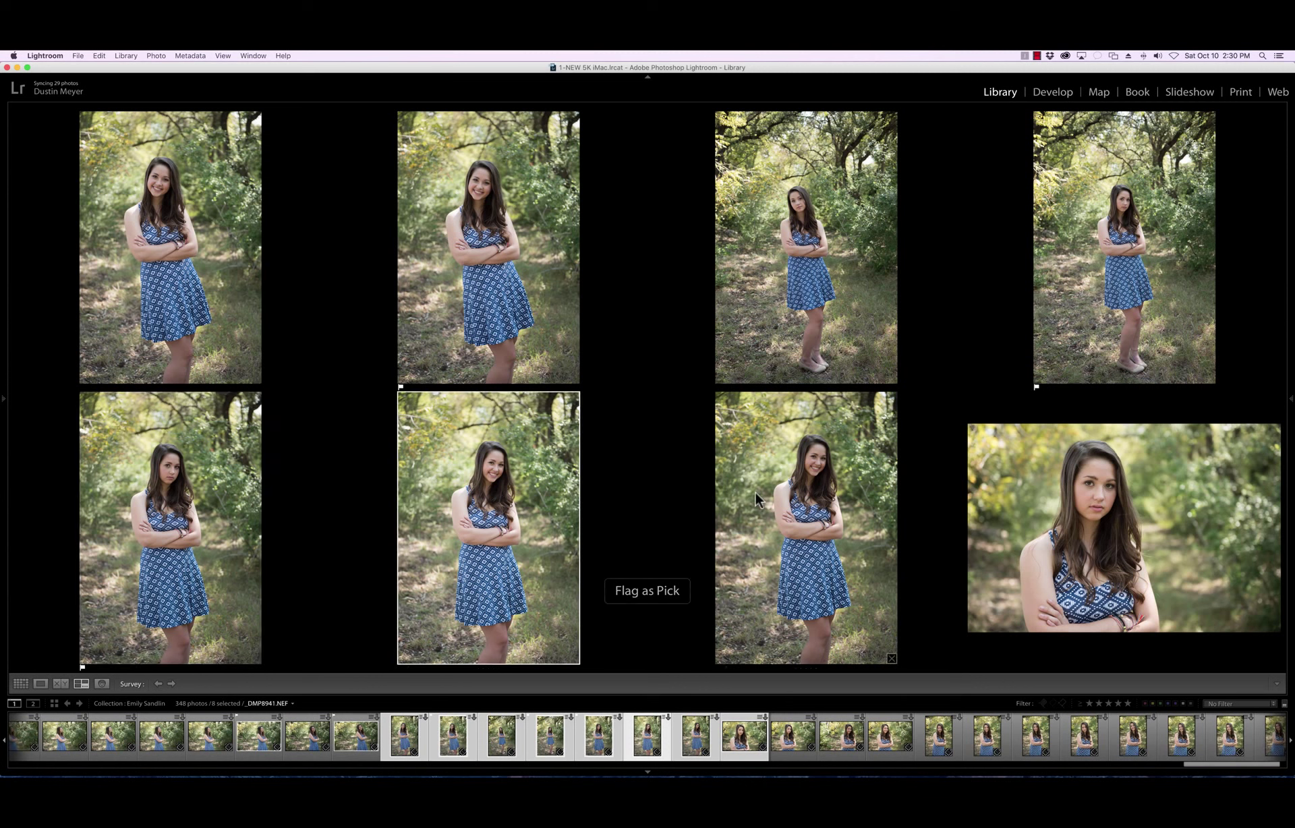
key(Right)
key(p)
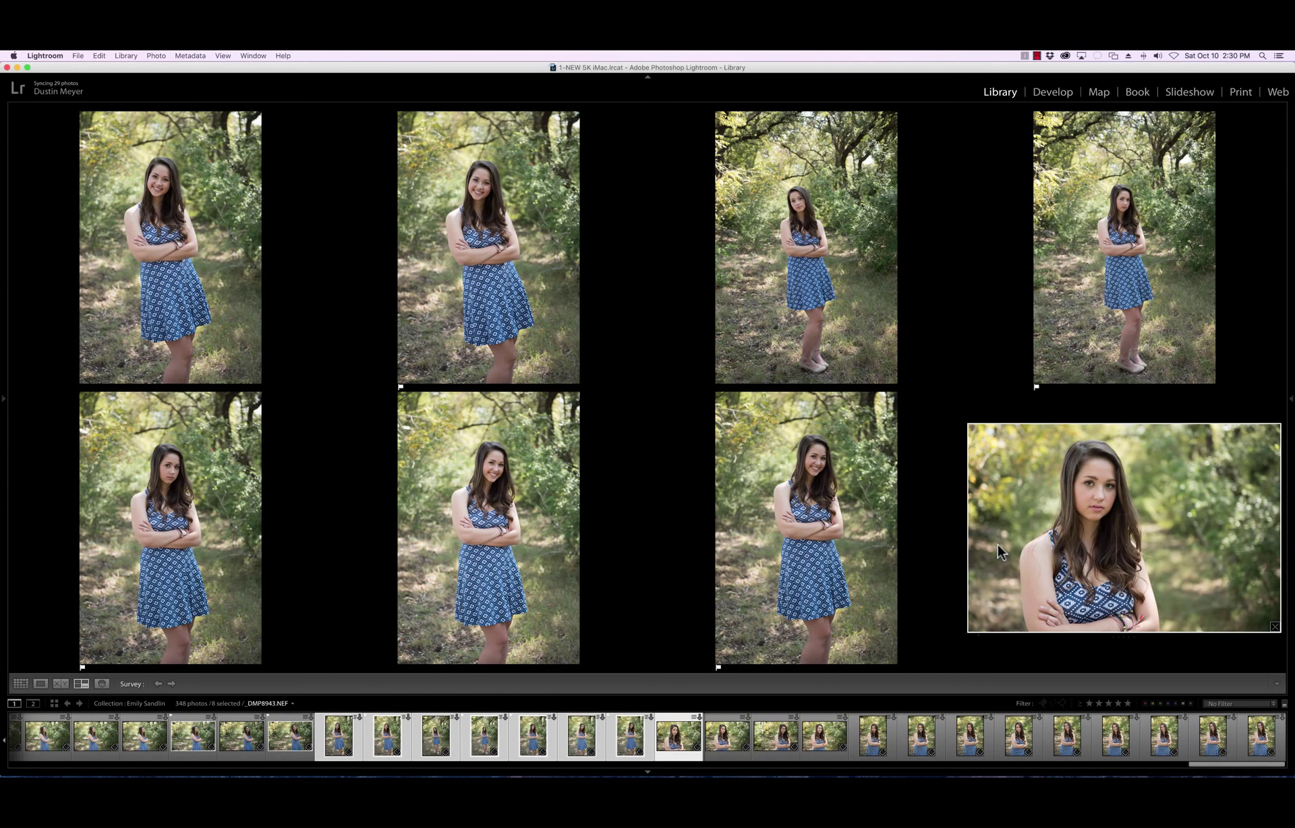
key(g)
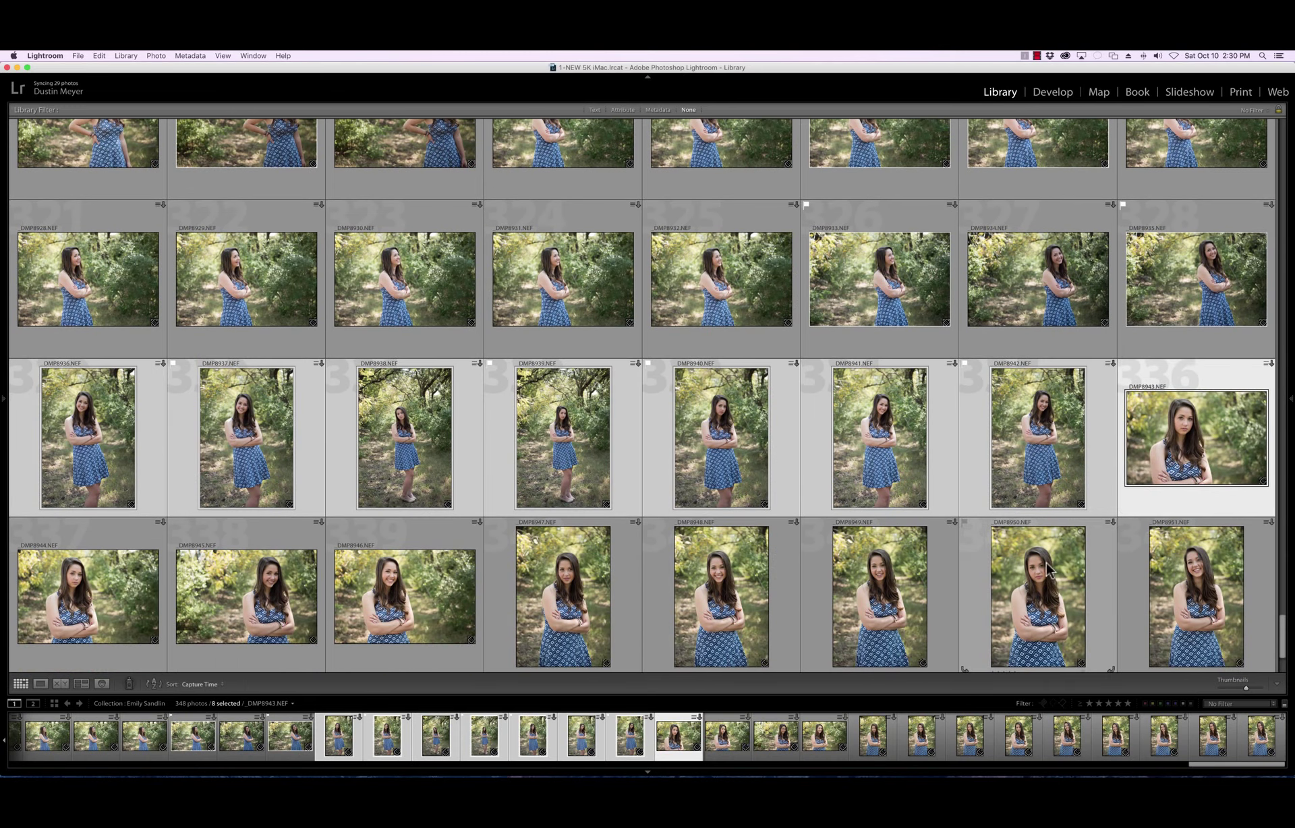
Compare close-ups _DMP8943–_DMP8946 and flag the top-left and bottom-right ones as picks
click(1049, 570)
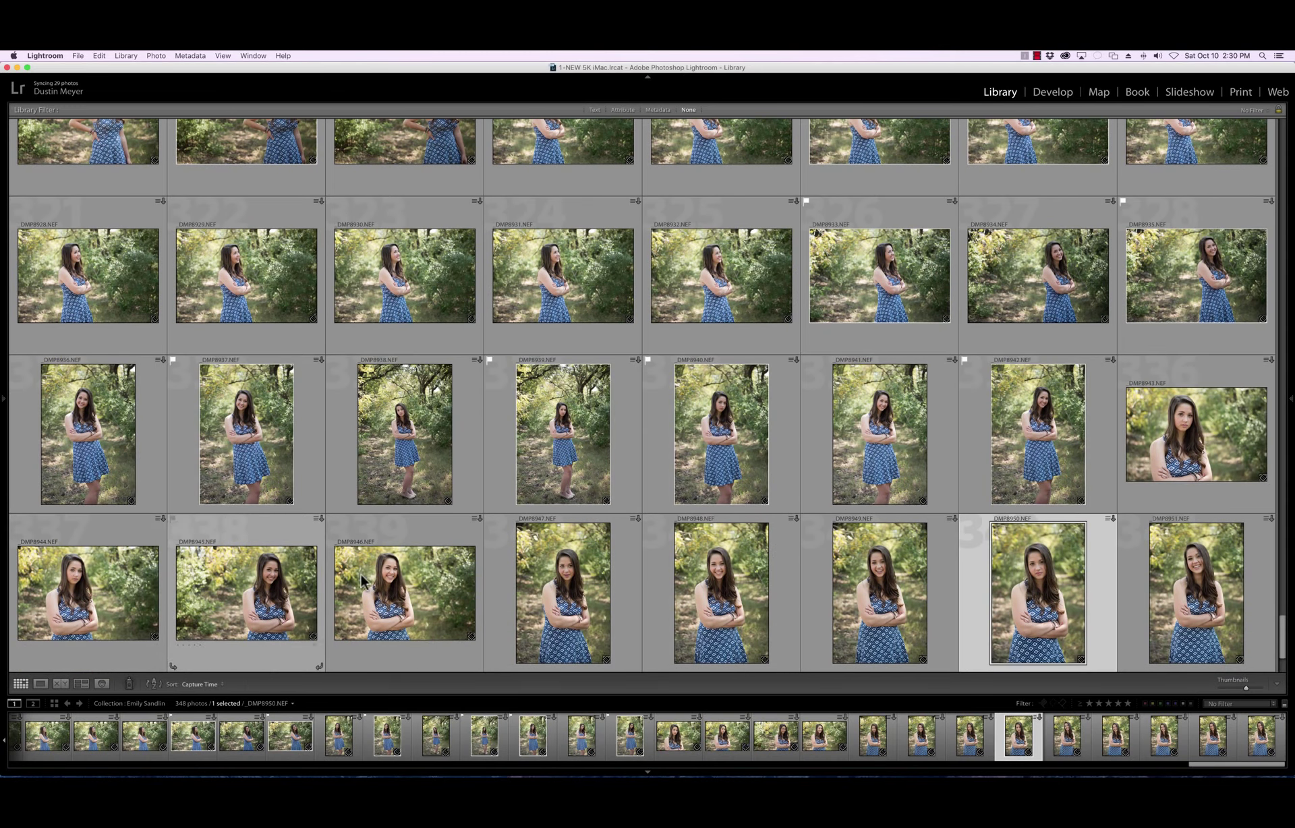
click(1173, 445)
shift+click(376, 607)
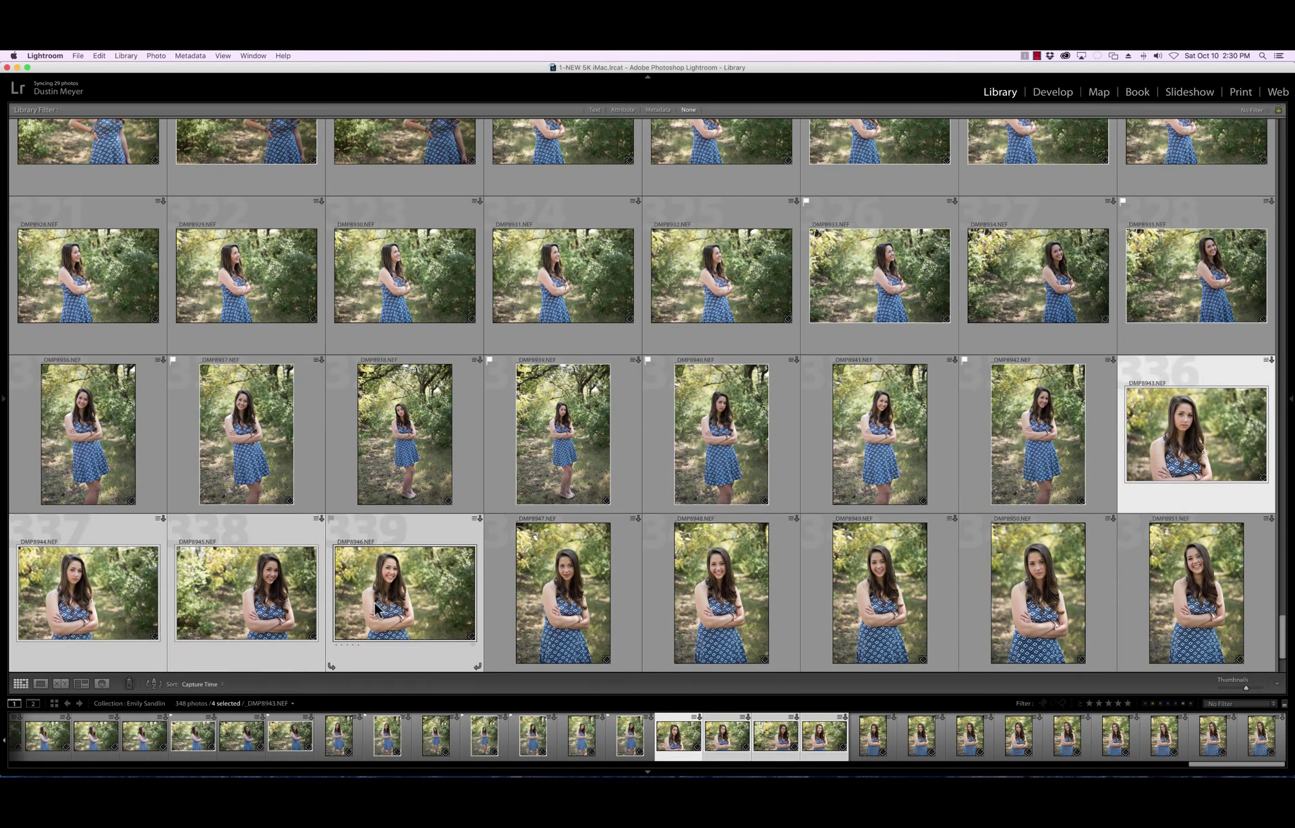
key(n)
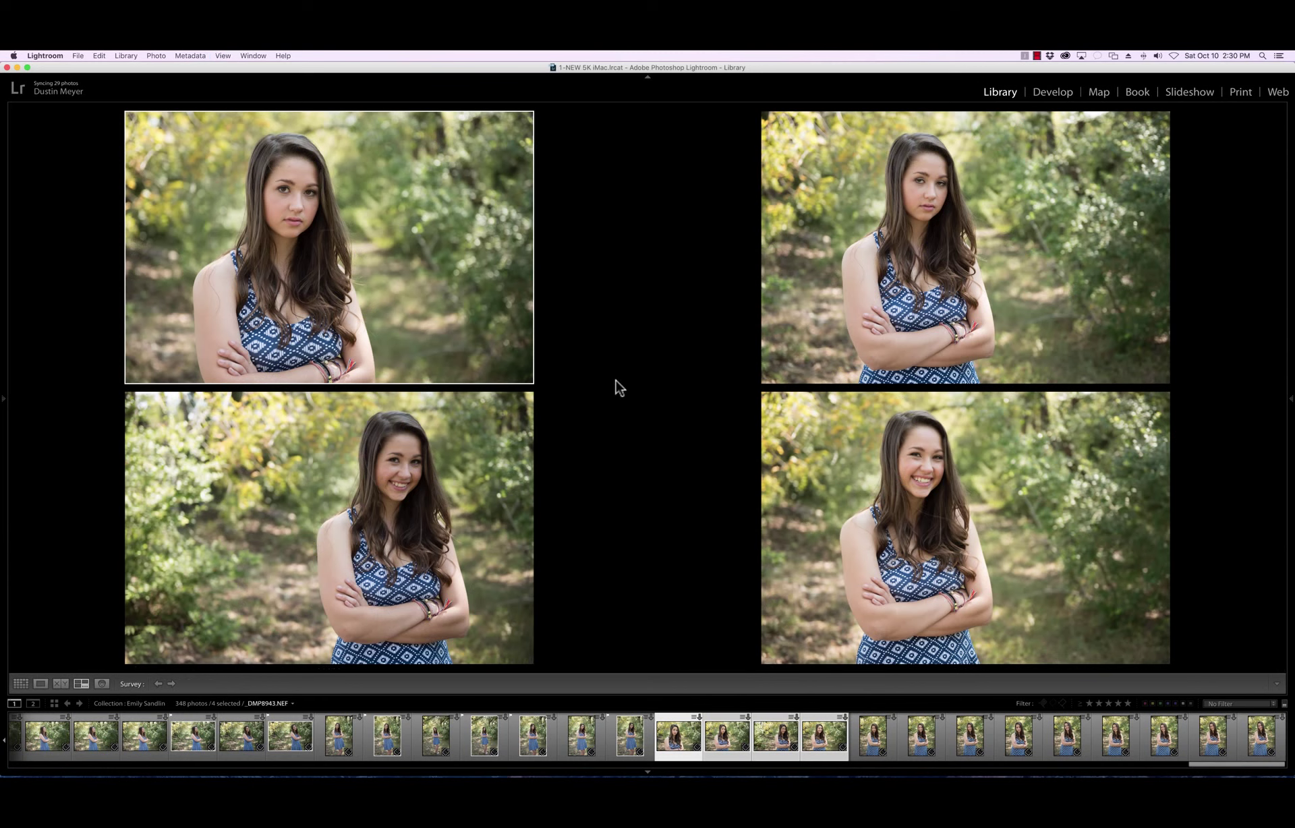
key(shift+p)
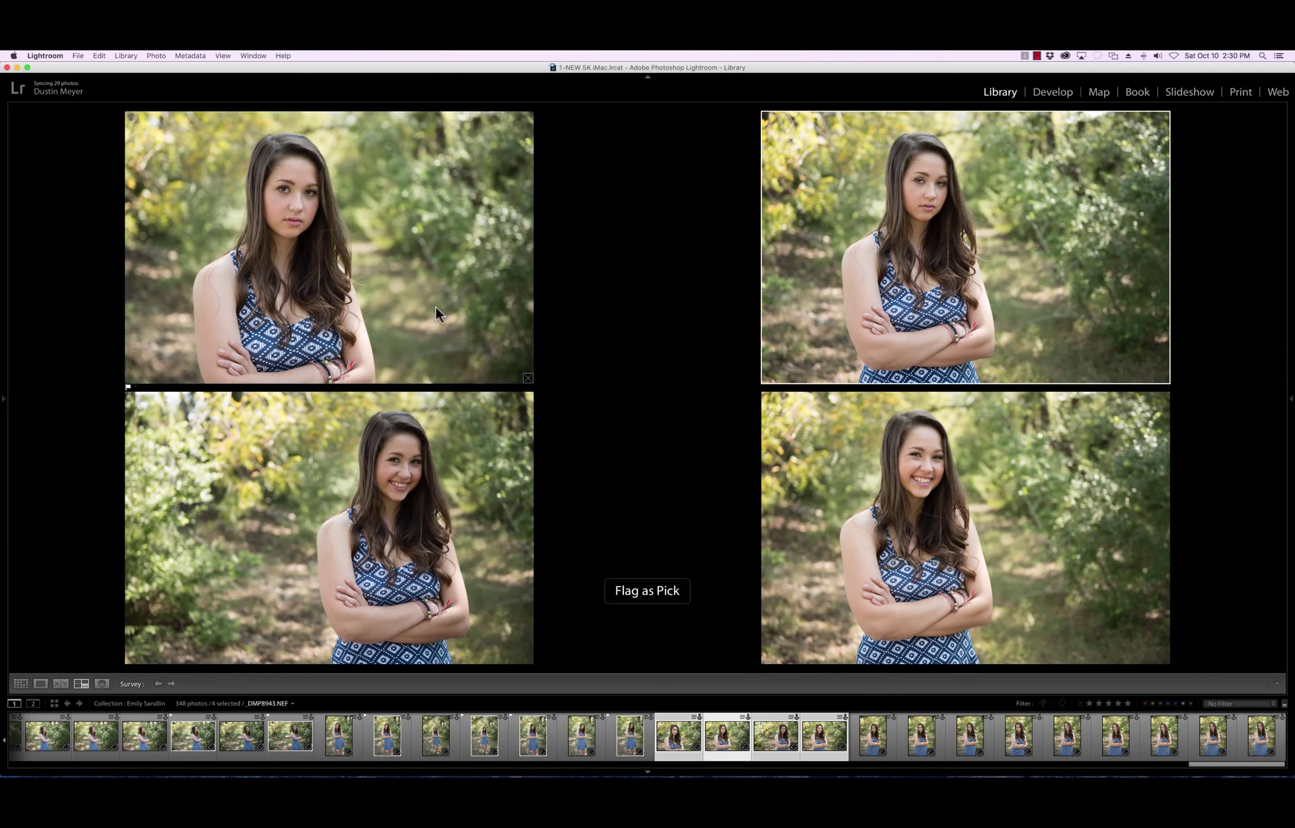
click(874, 484)
key(shift+p)
key(g)
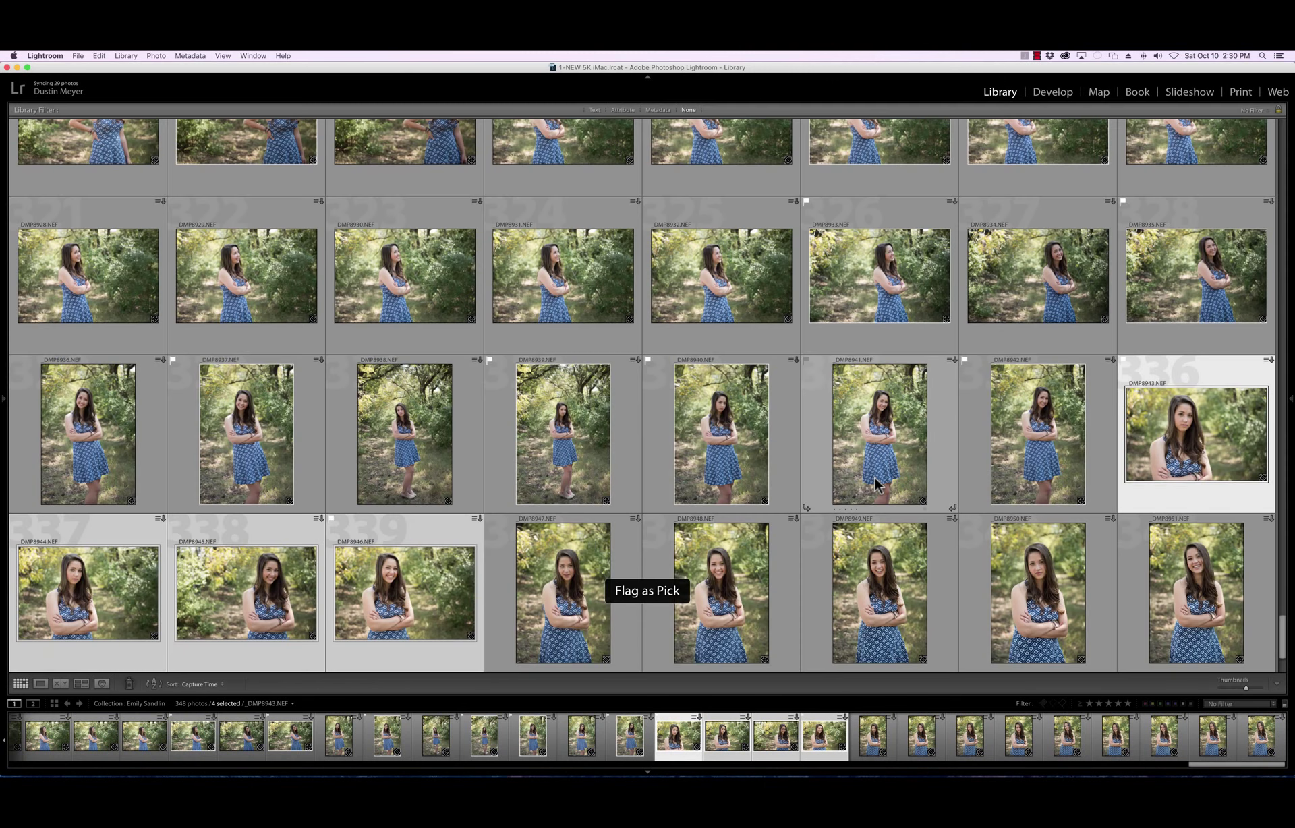
click(540, 581)
scroll(540, 580, down, 2)
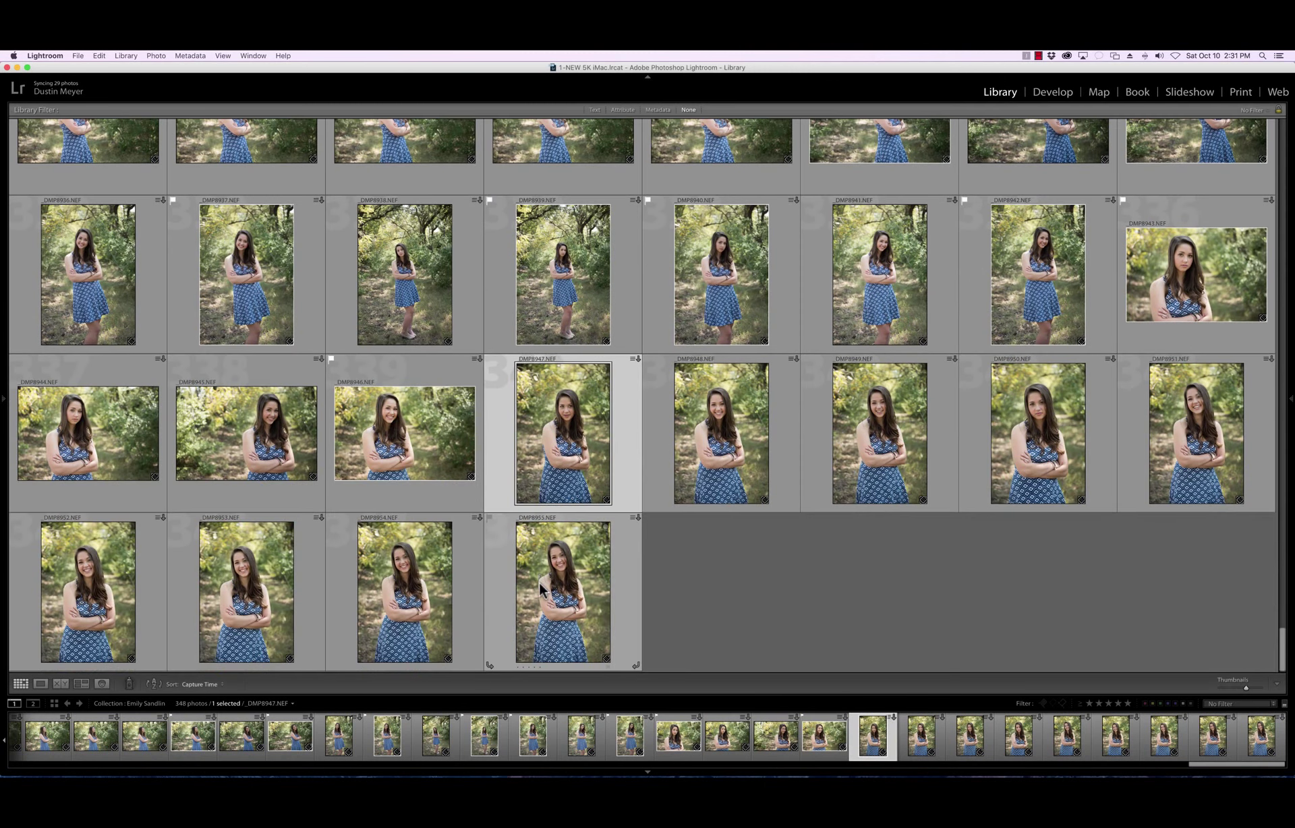
Compare _DMP8947–_DMP8955, flag _DMP8951 and the last blue-dress portrait, and return to Grid
shift+click(565, 619)
key(n)
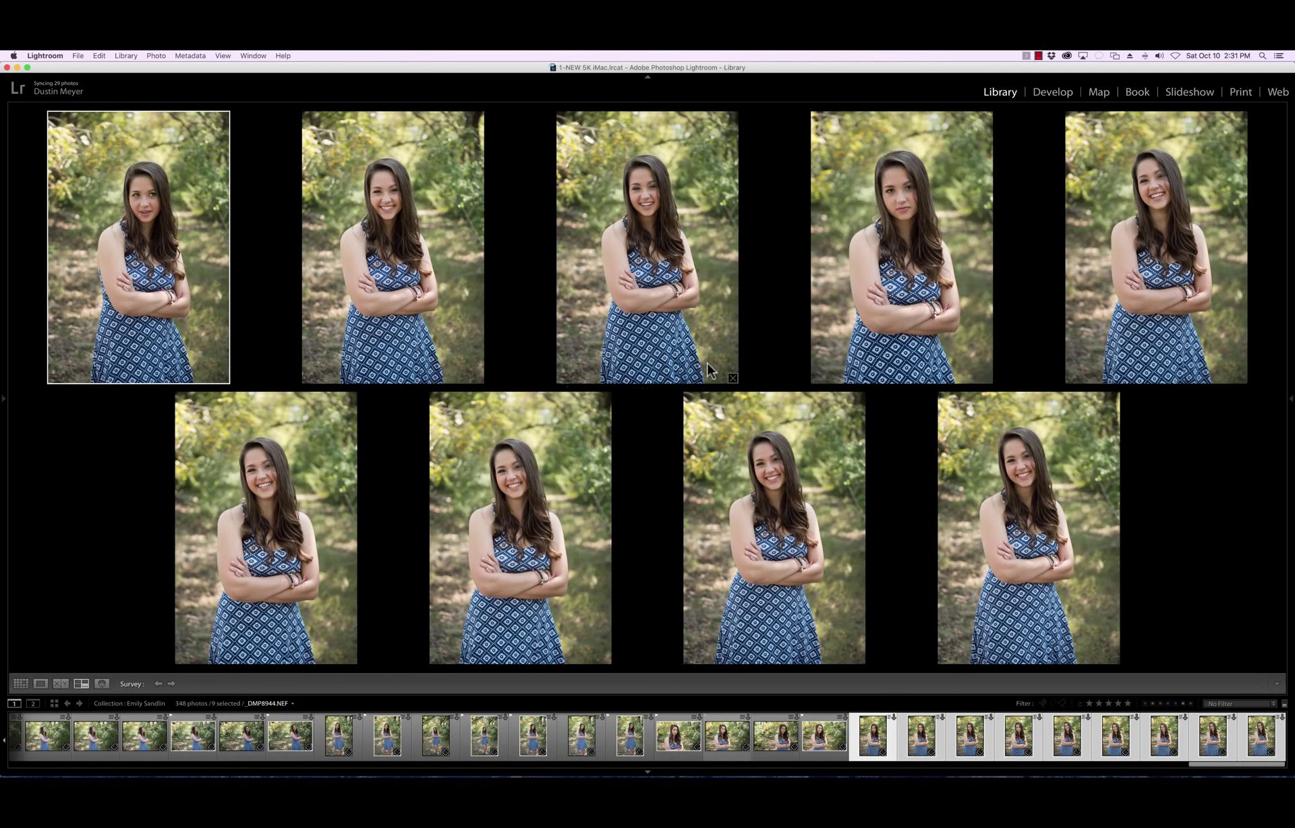
click(1144, 298)
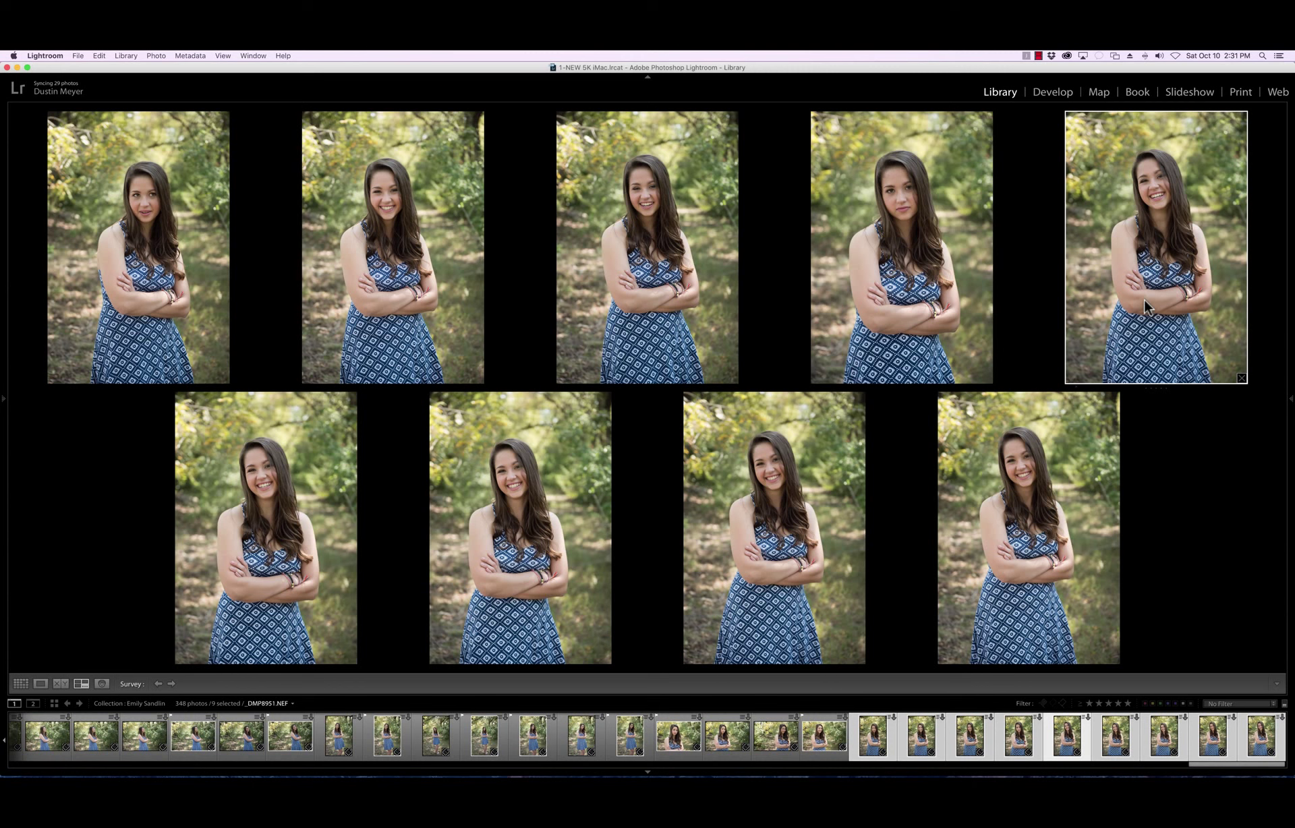
key(p)
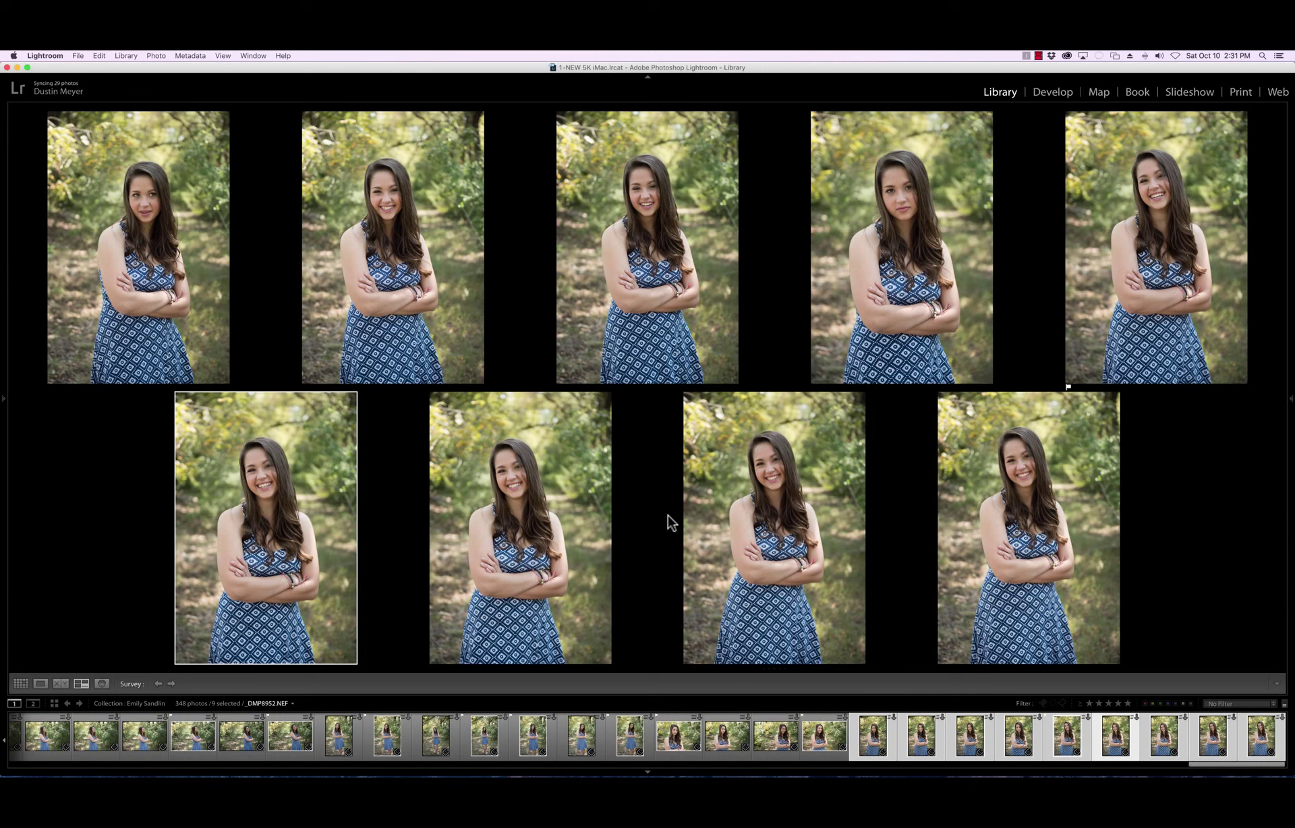
click(994, 507)
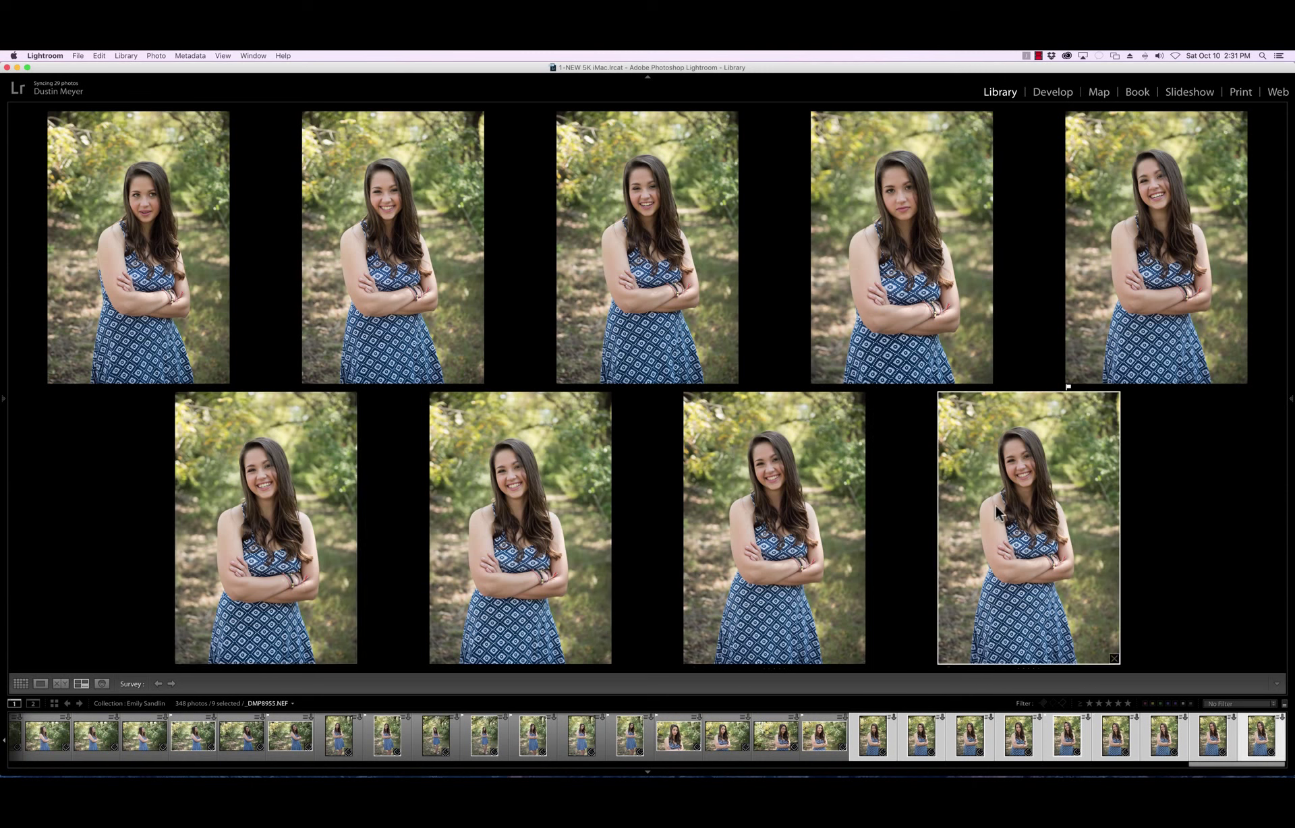
key(p)
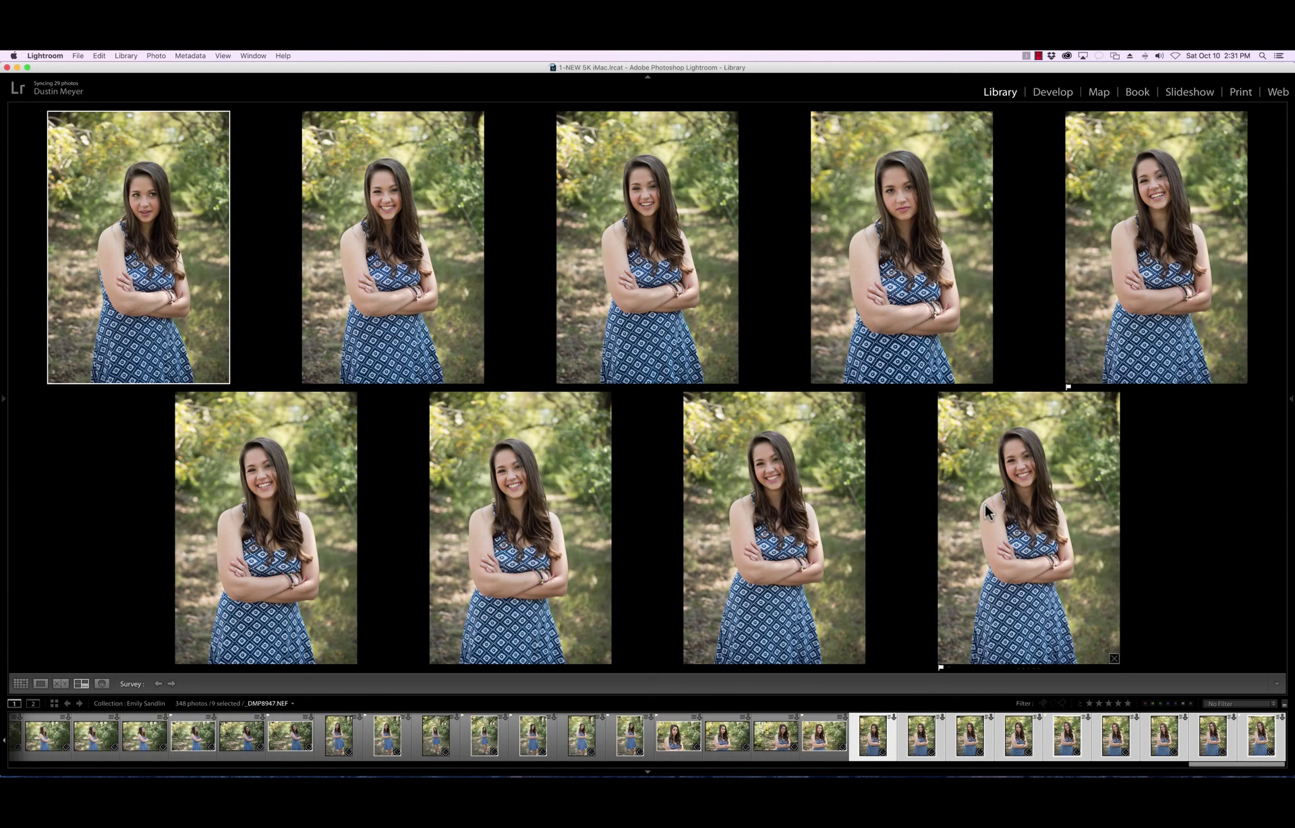
key(g)
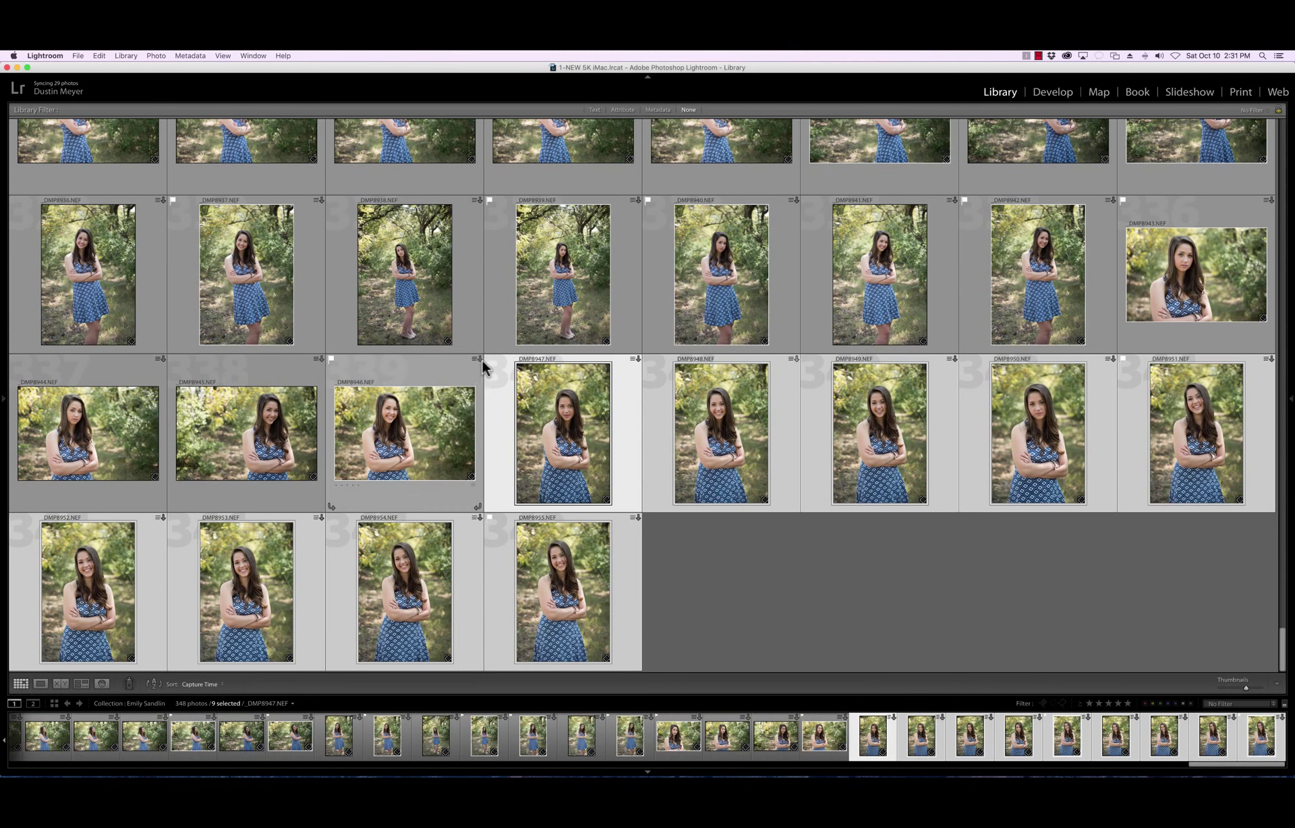
Deselect the portraits and filter the grid to Flagged photos only, 105 of 348
click(928, 621)
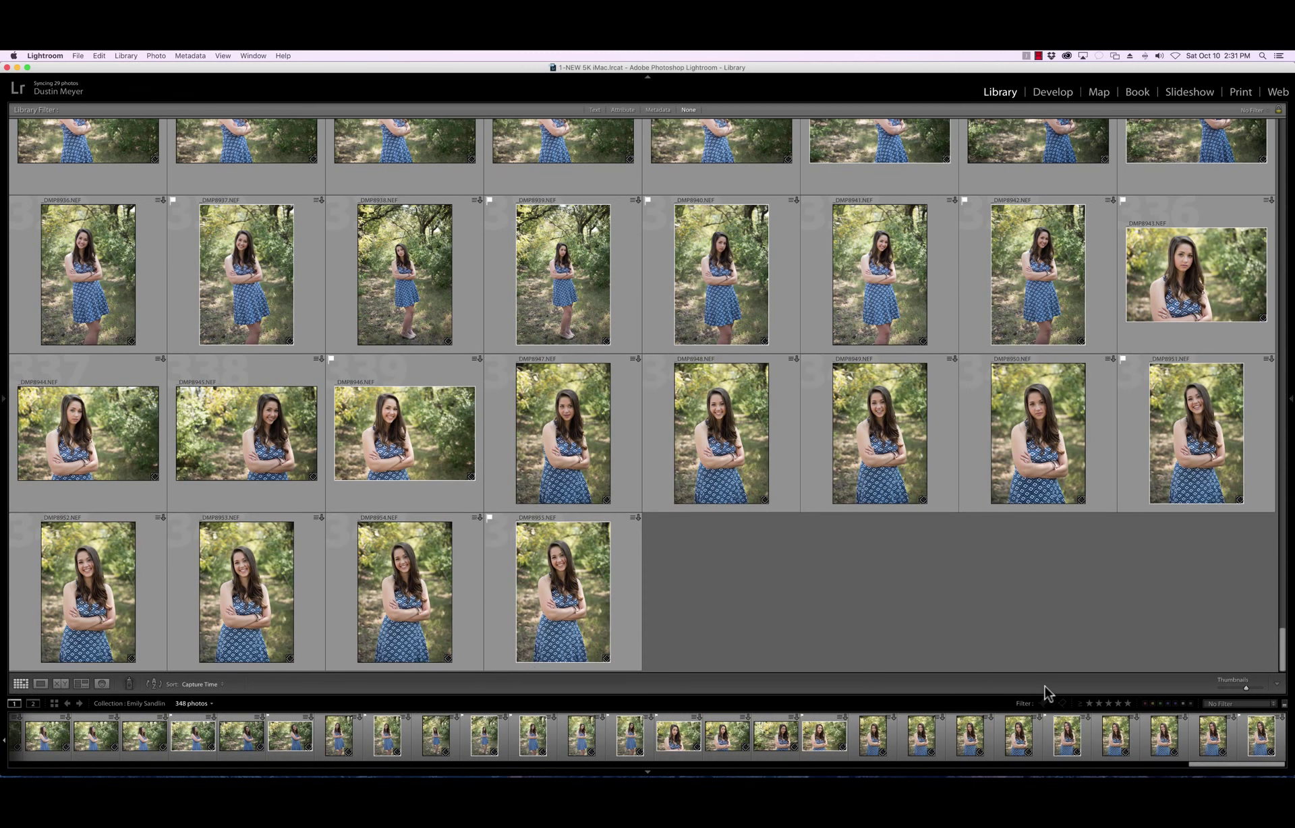
click(1042, 704)
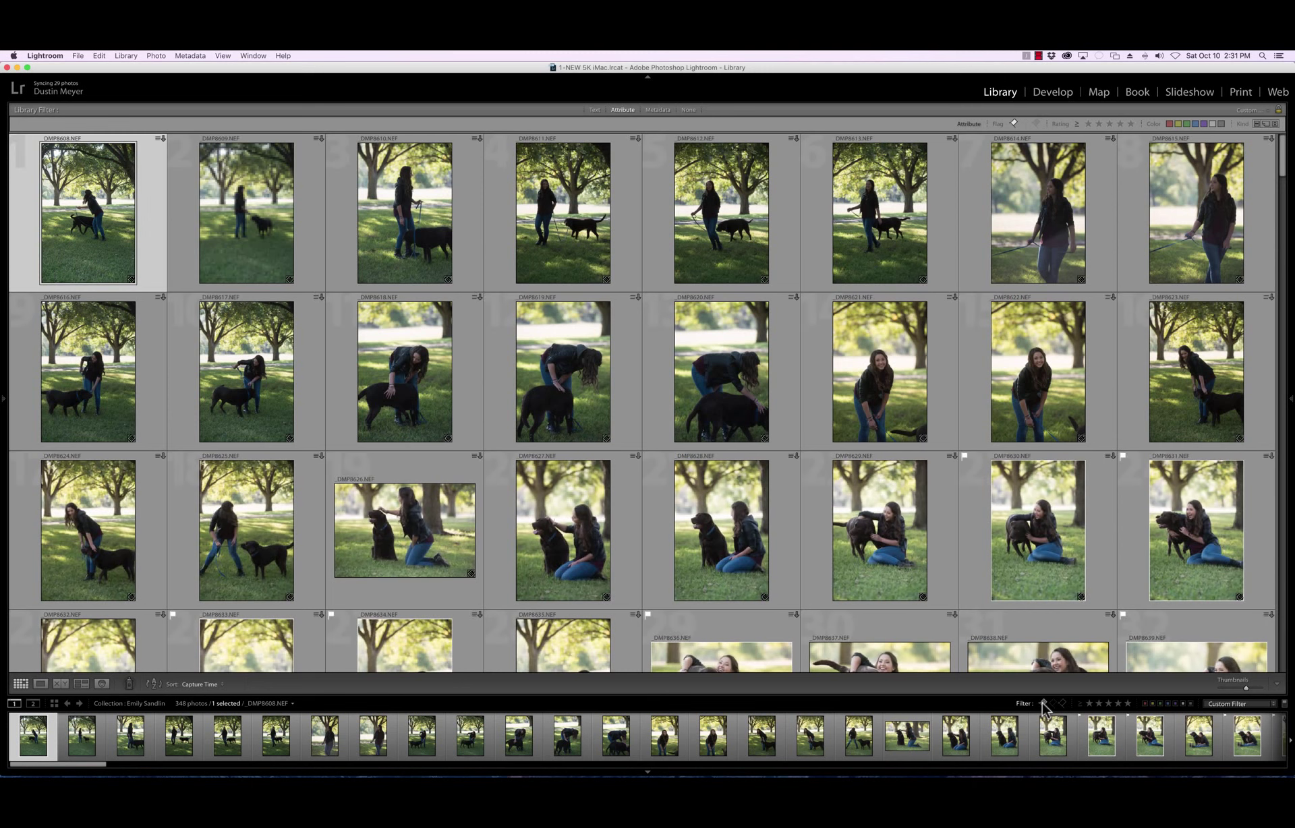
click(1042, 704)
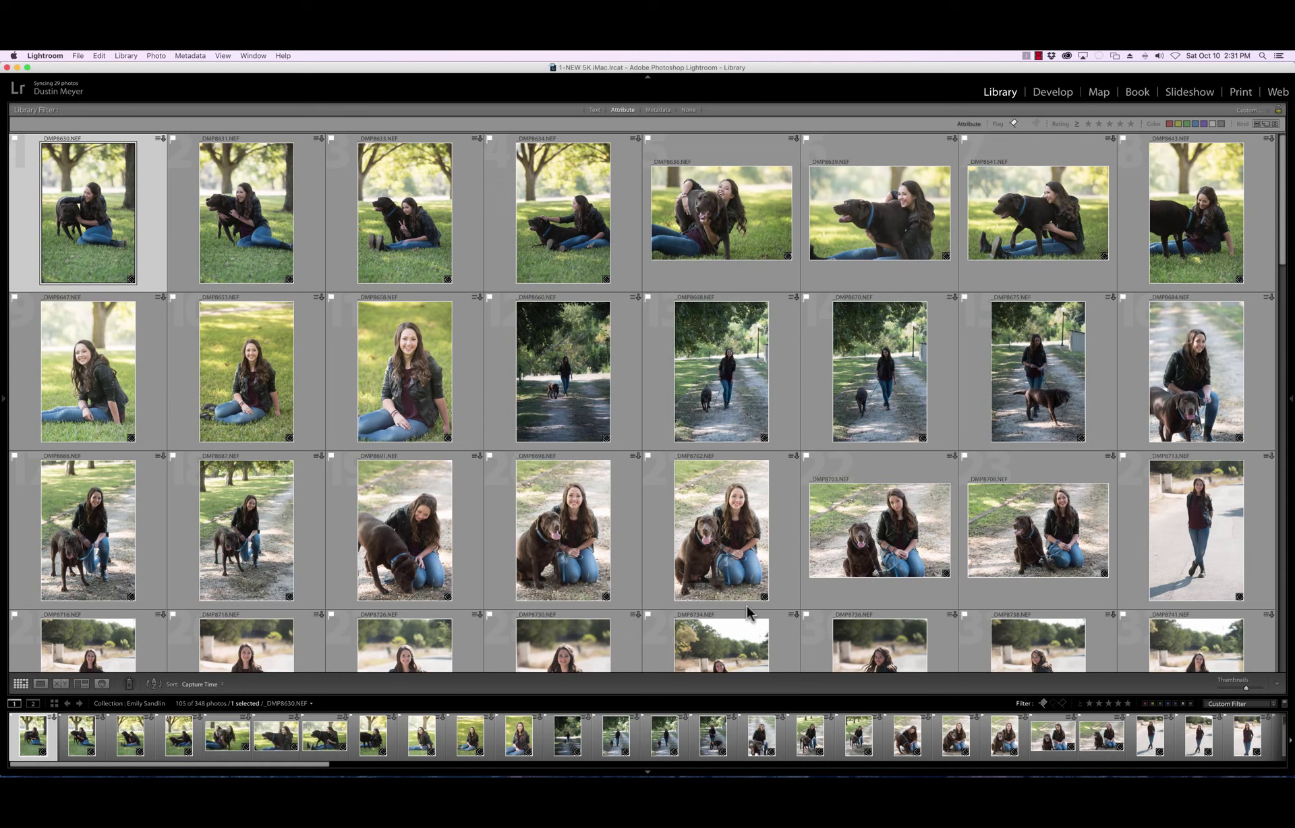
Compare the first four flagged dog photos and unflag the first and third
shift+click(575, 239)
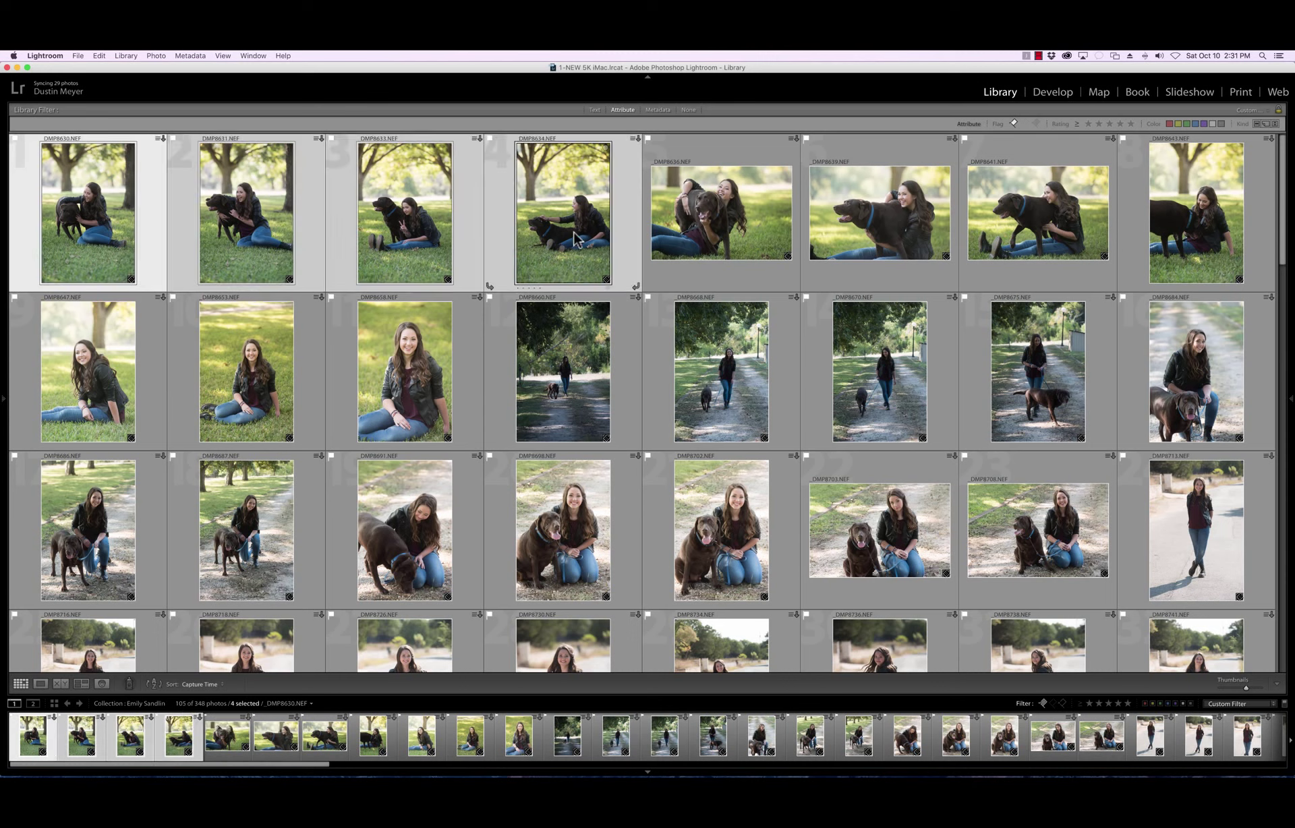
key(n)
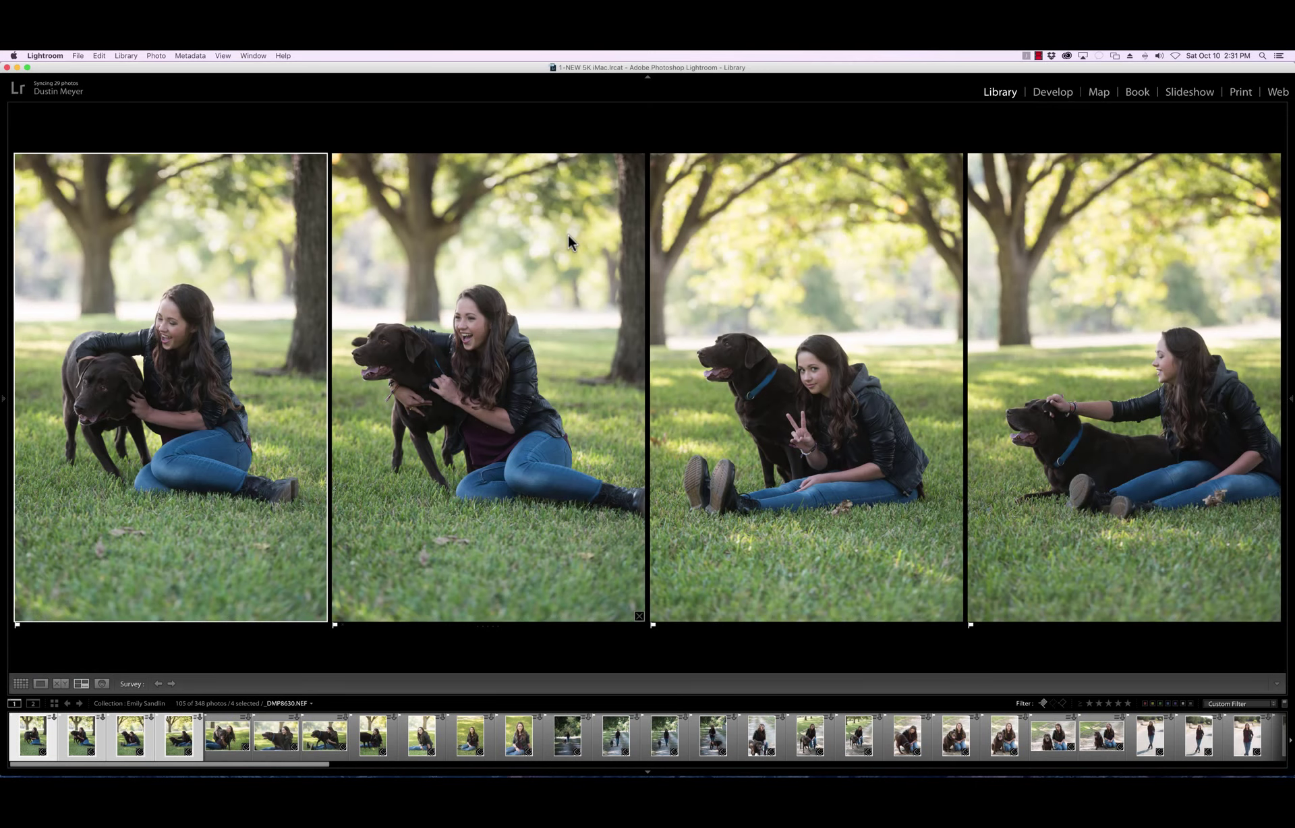
click(541, 440)
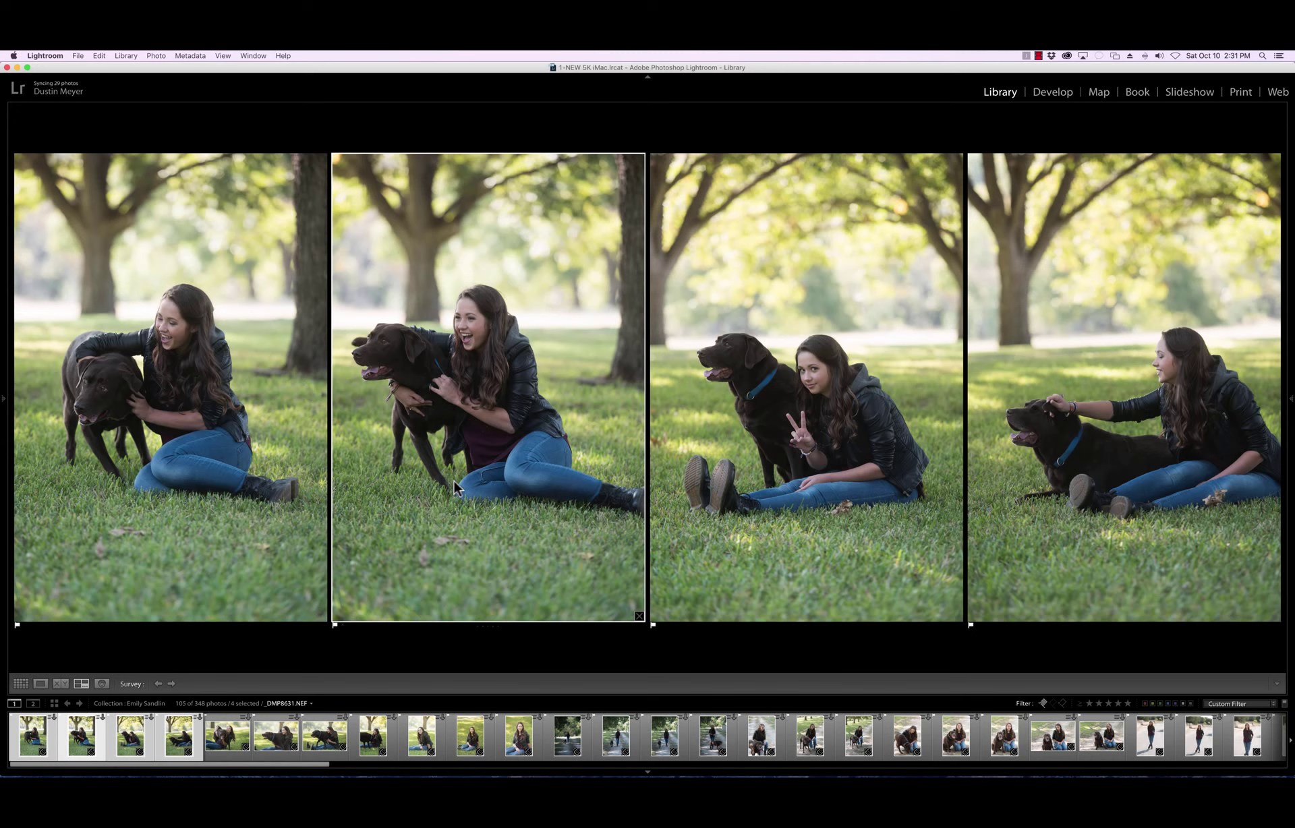
key(1)
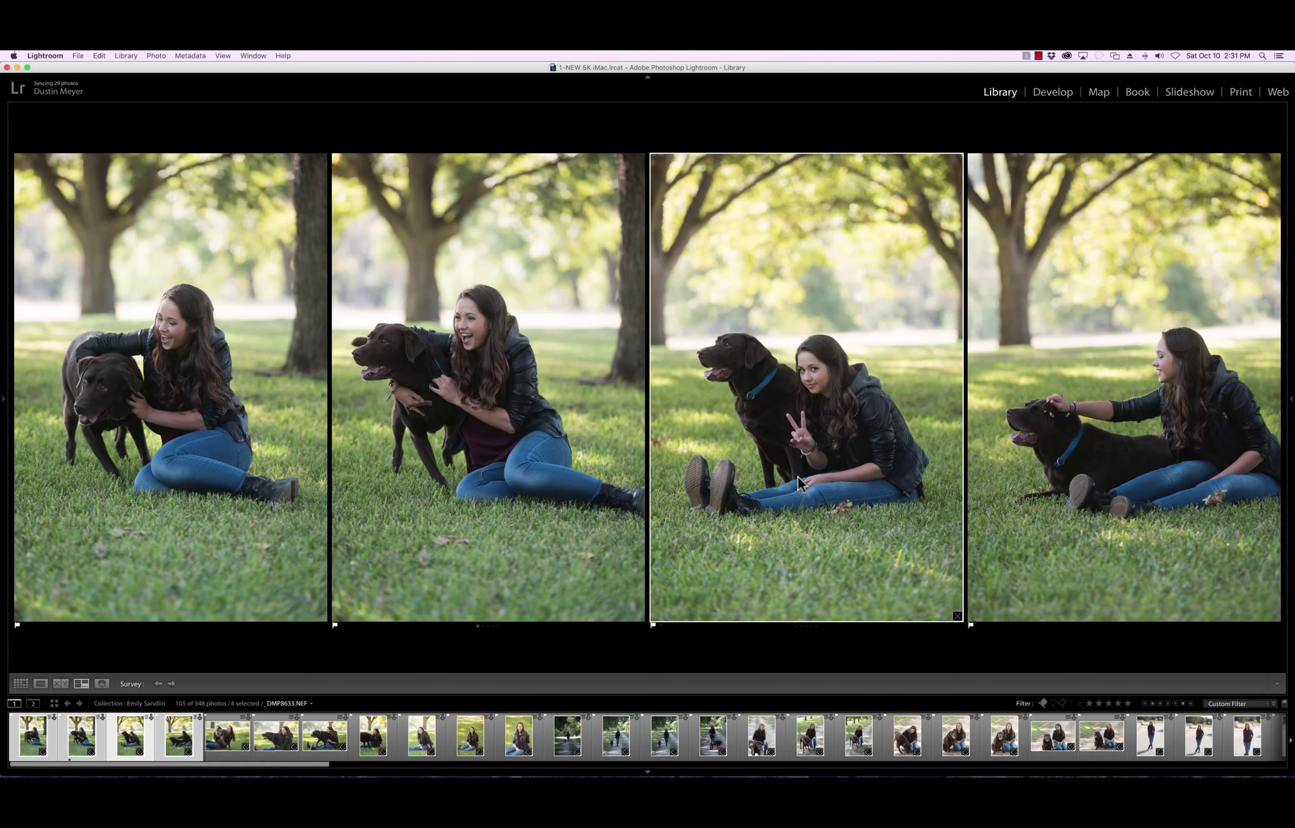
key(super+z)
click(257, 511)
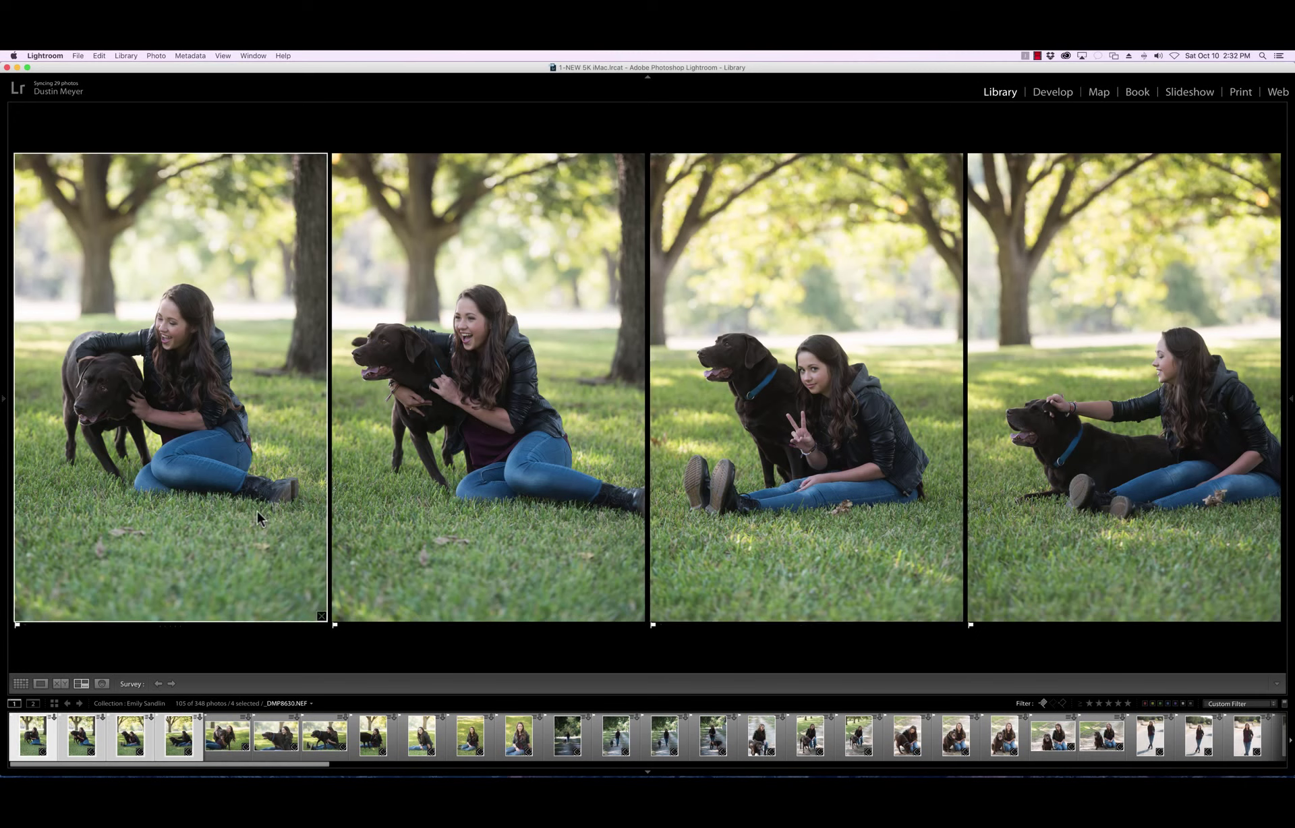
key(u)
click(322, 616)
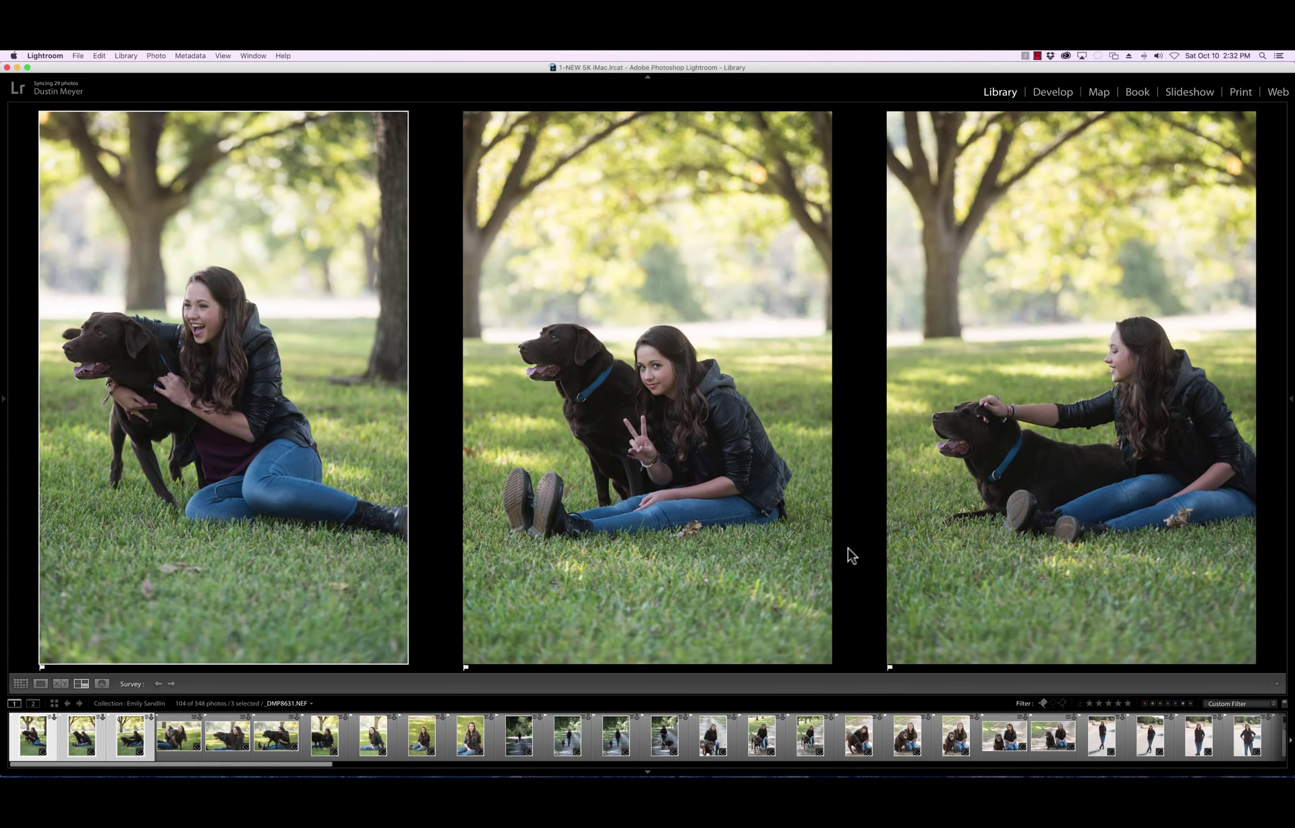
click(990, 548)
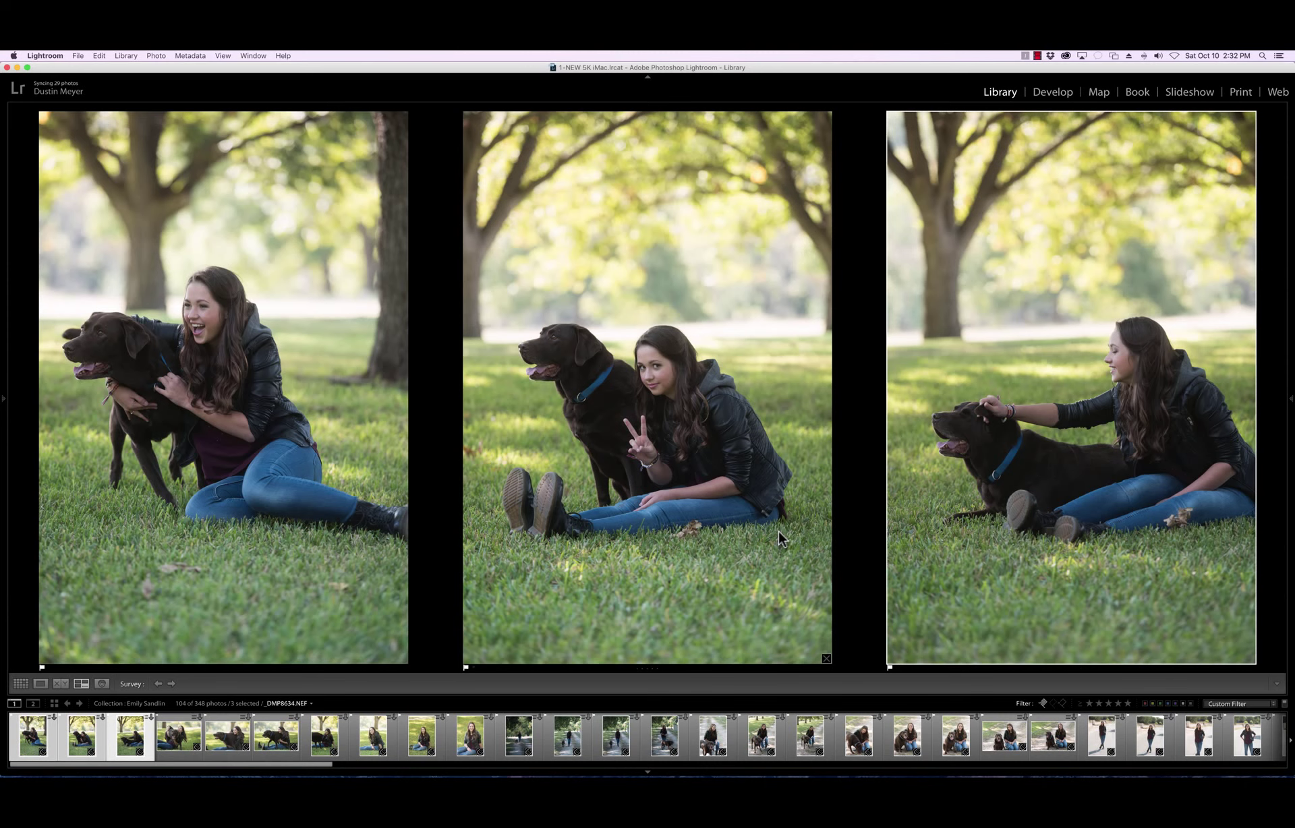
key(u)
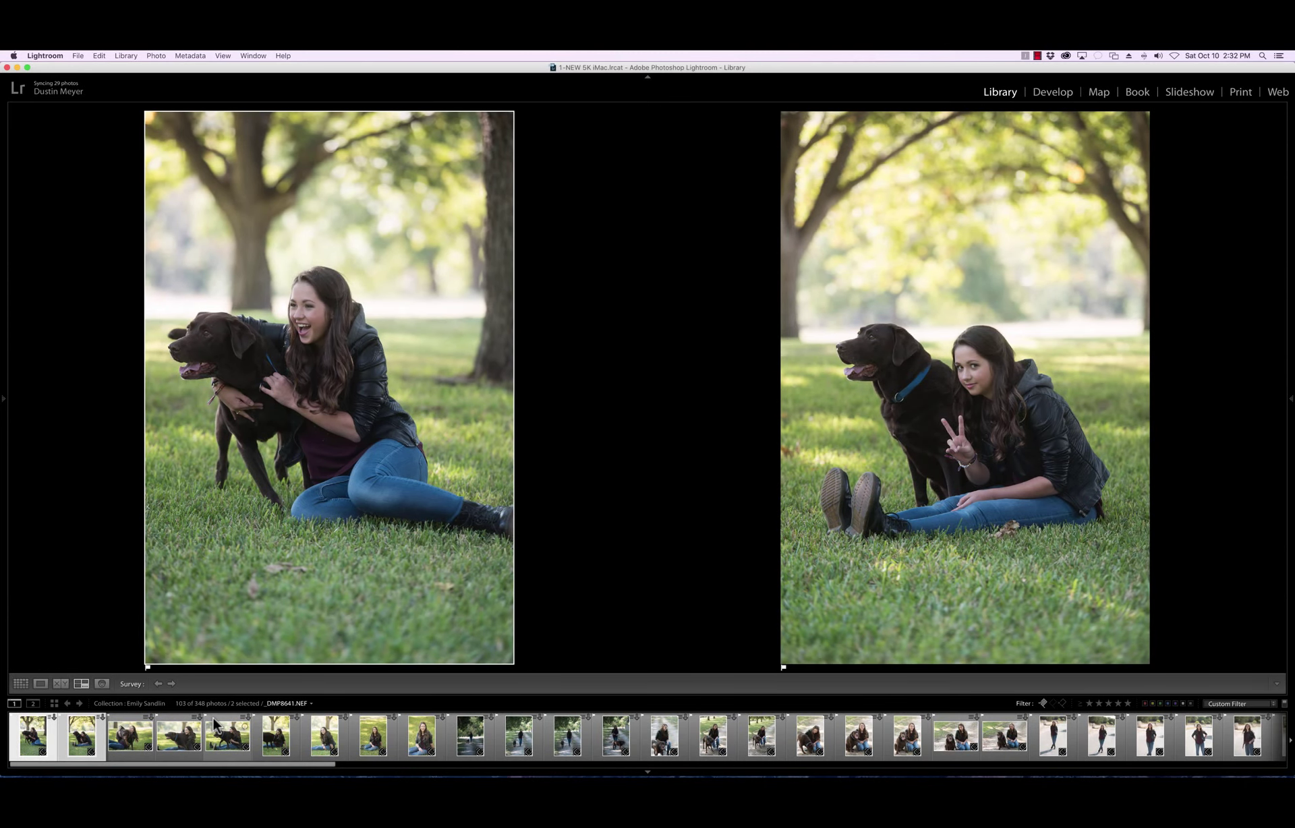
key(g)
Compare three dog photos and unflag the first one
click(401, 199)
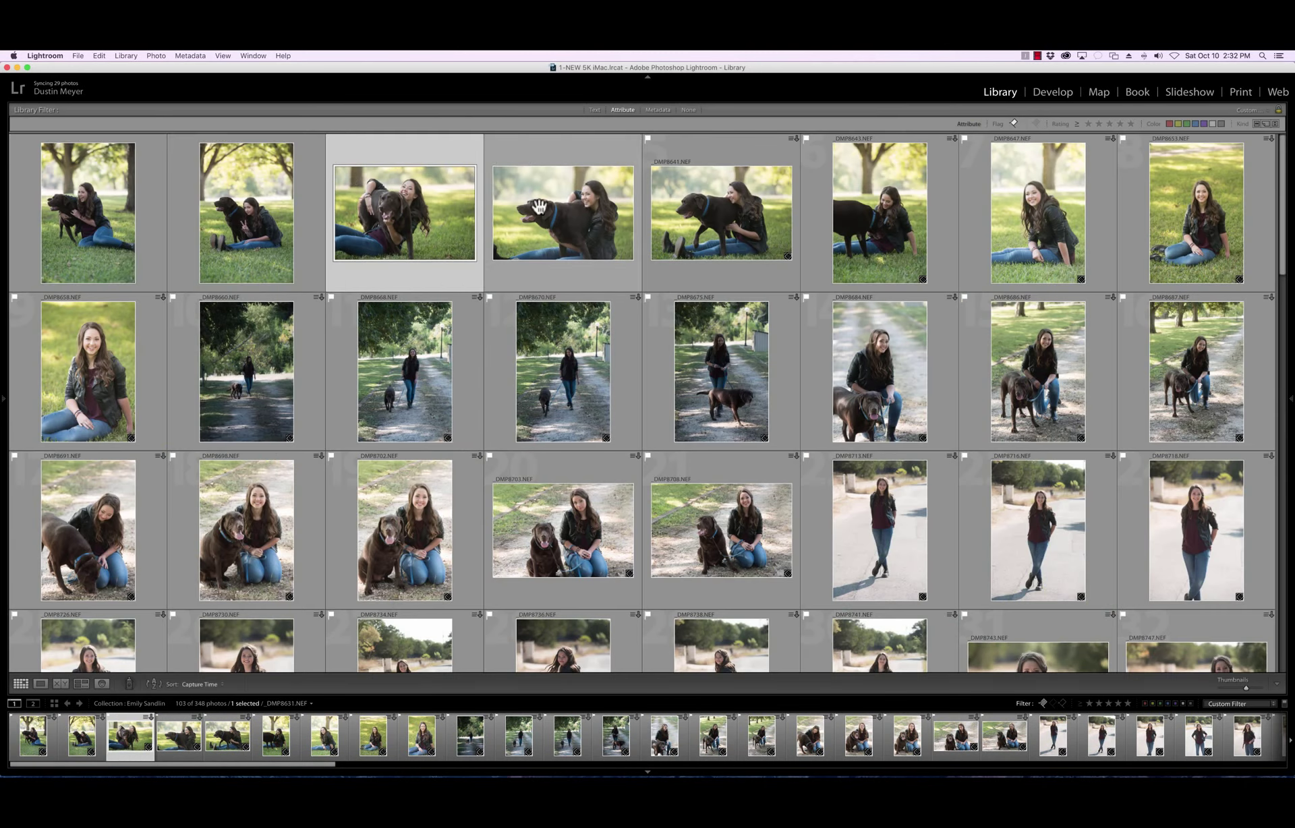
shift+click(714, 221)
key(n)
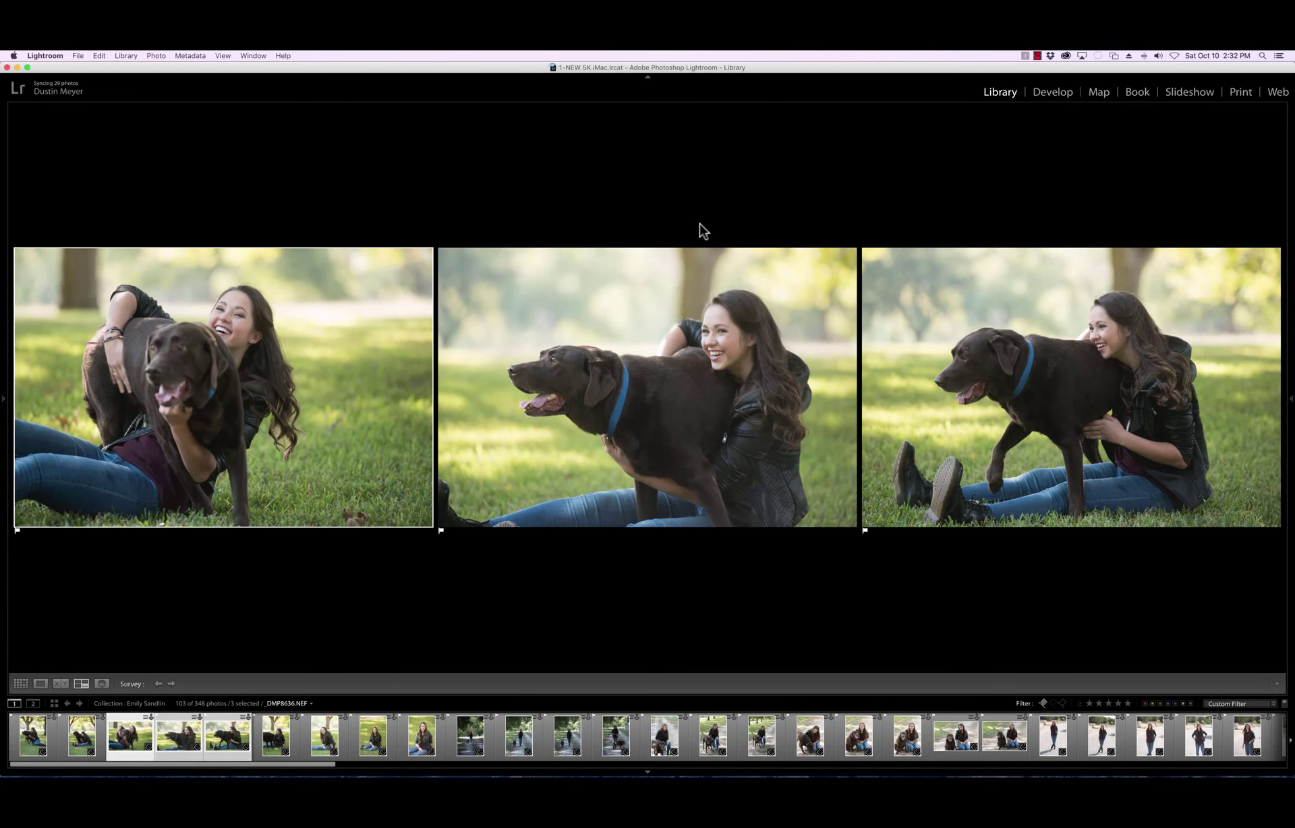
mouse_move(615, 465)
key(u)
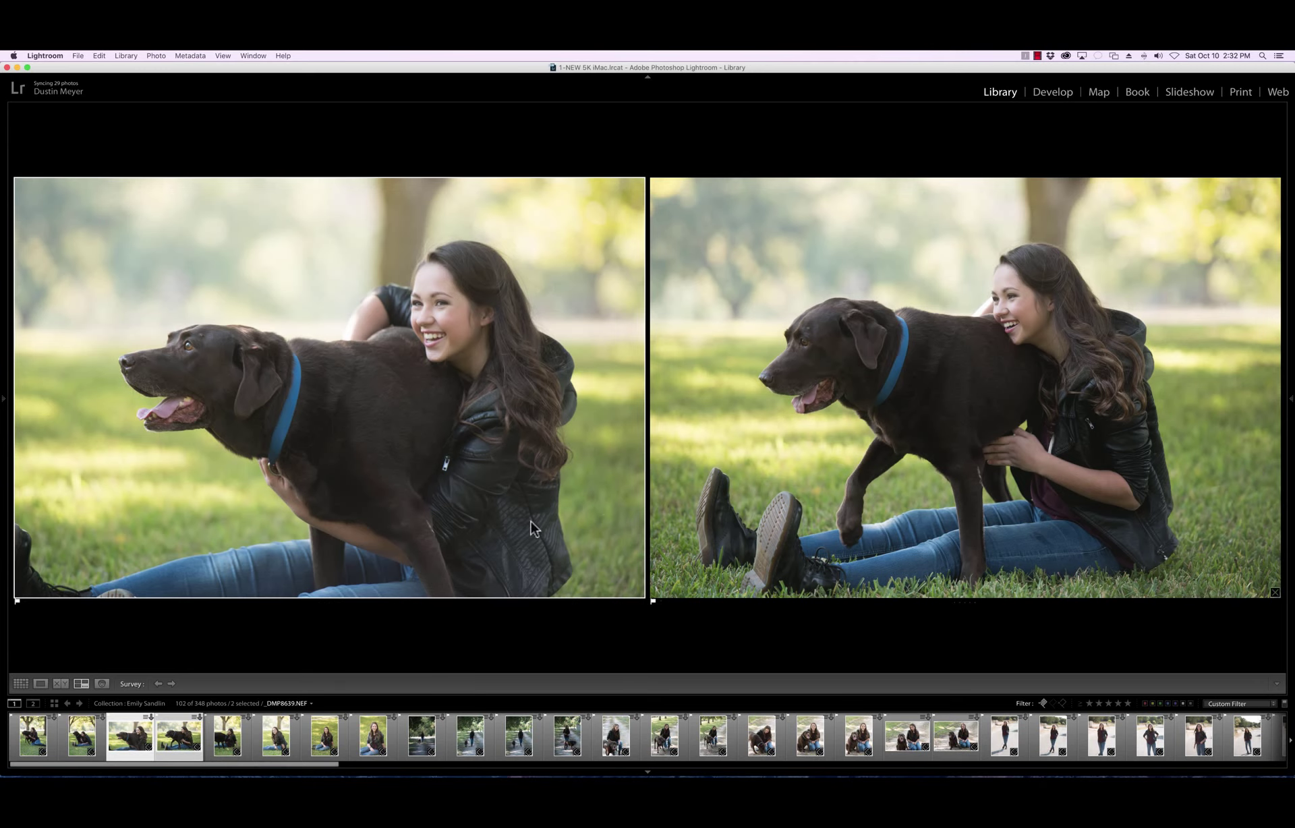
Compare four sitting portraits and unflag the rejected one
click(227, 736)
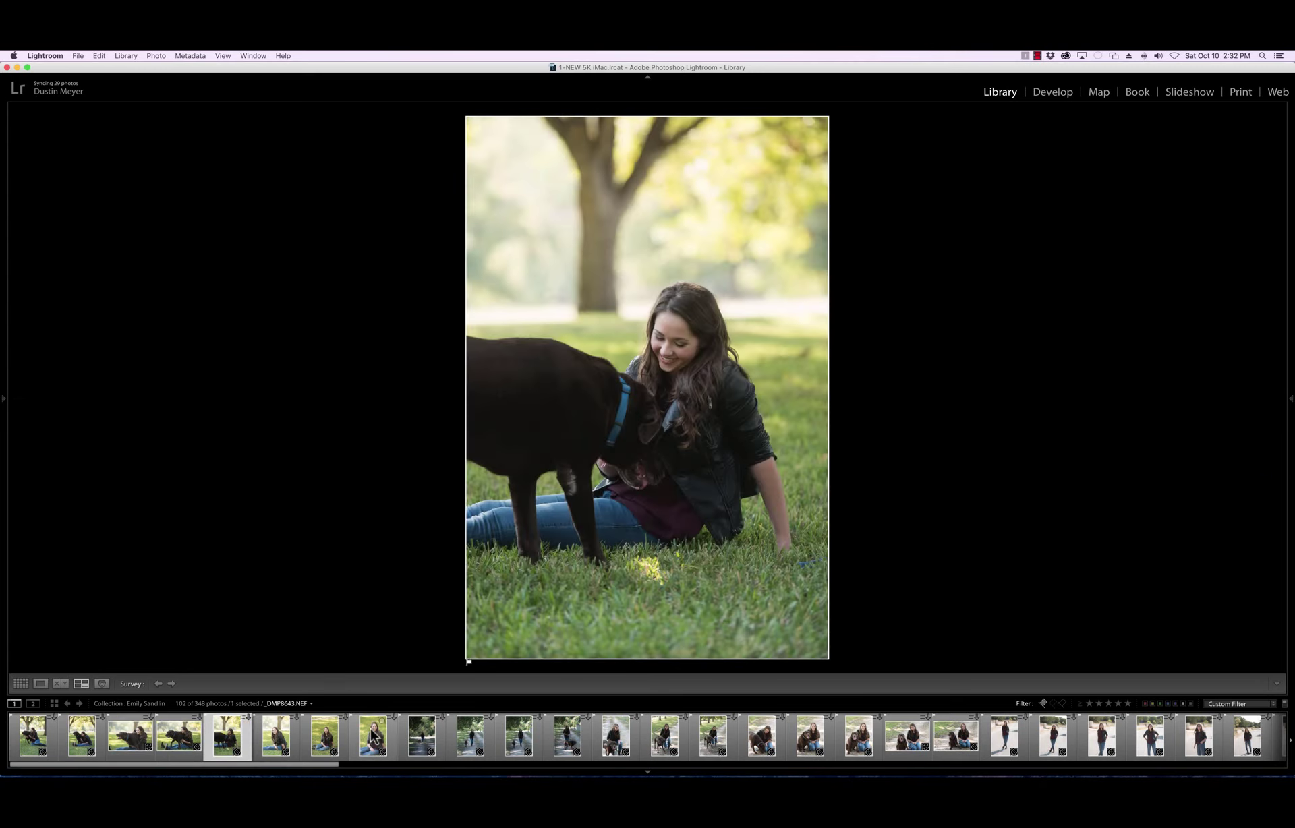
shift+click(390, 731)
click(514, 366)
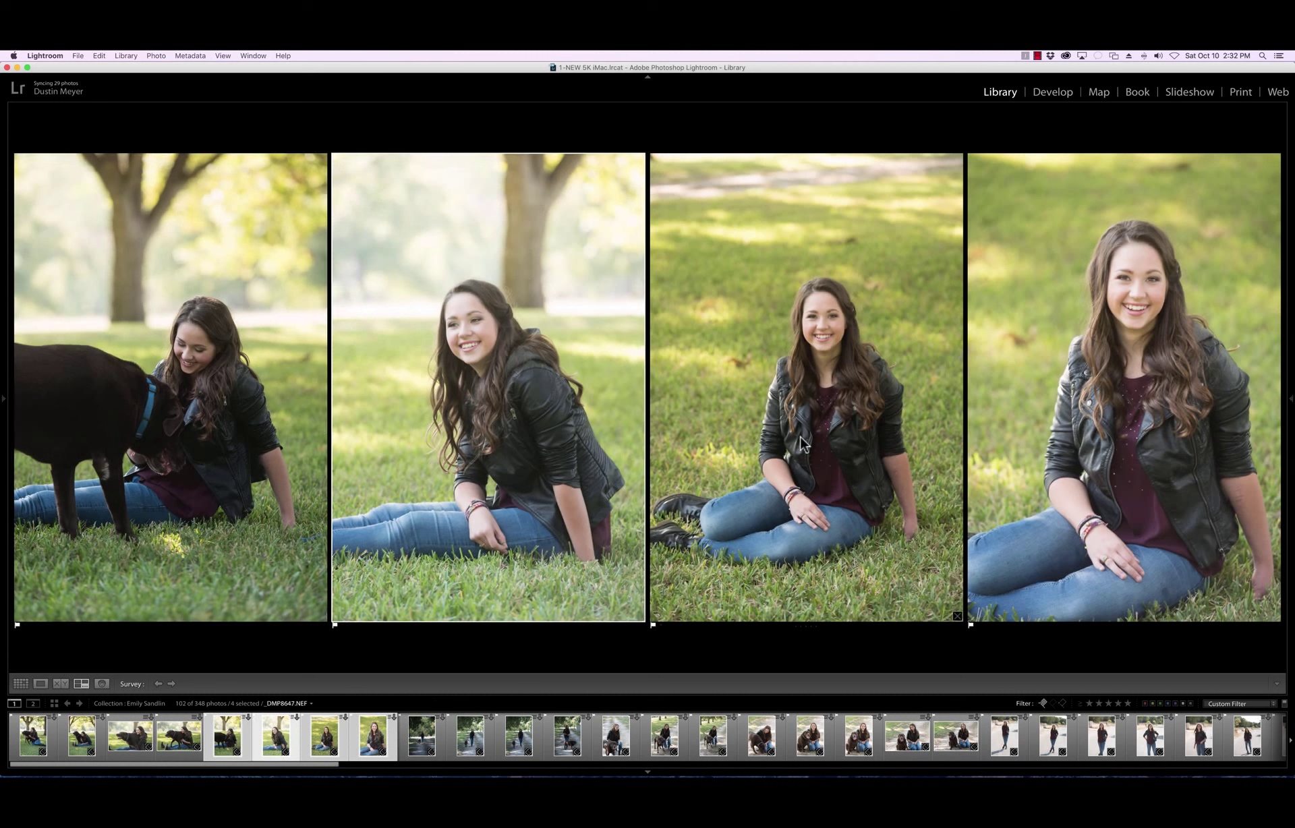
key(u)
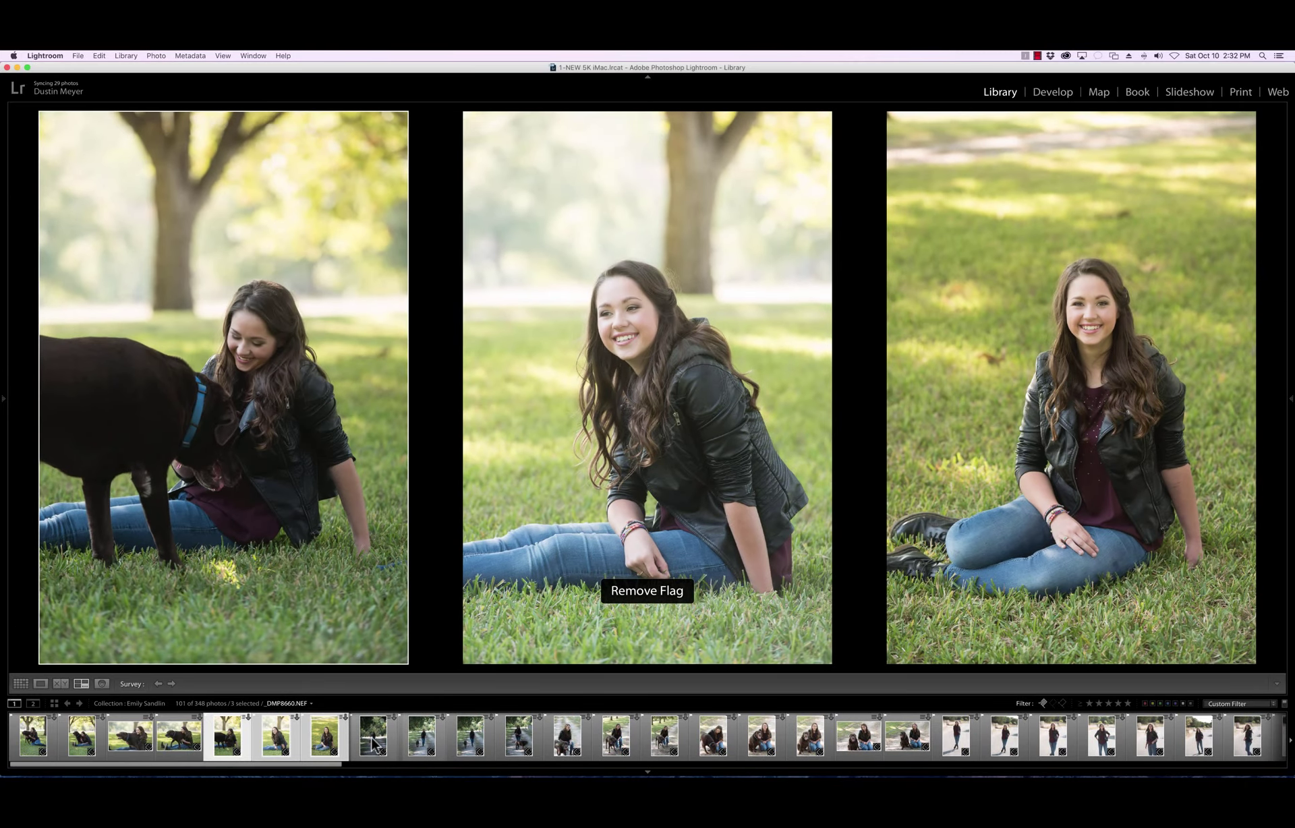
Compare four walking-path photos and unflag the first and third
click(373, 735)
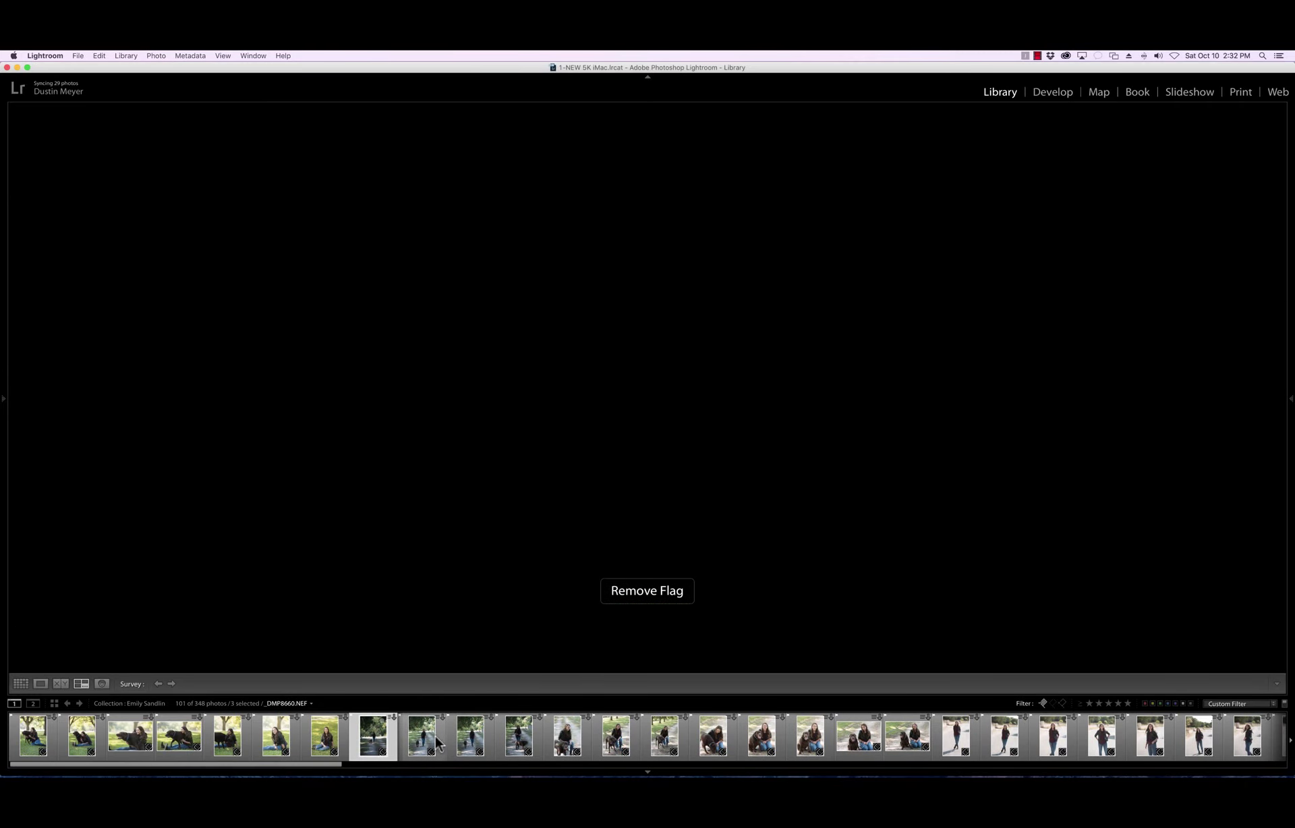
shift+click(519, 735)
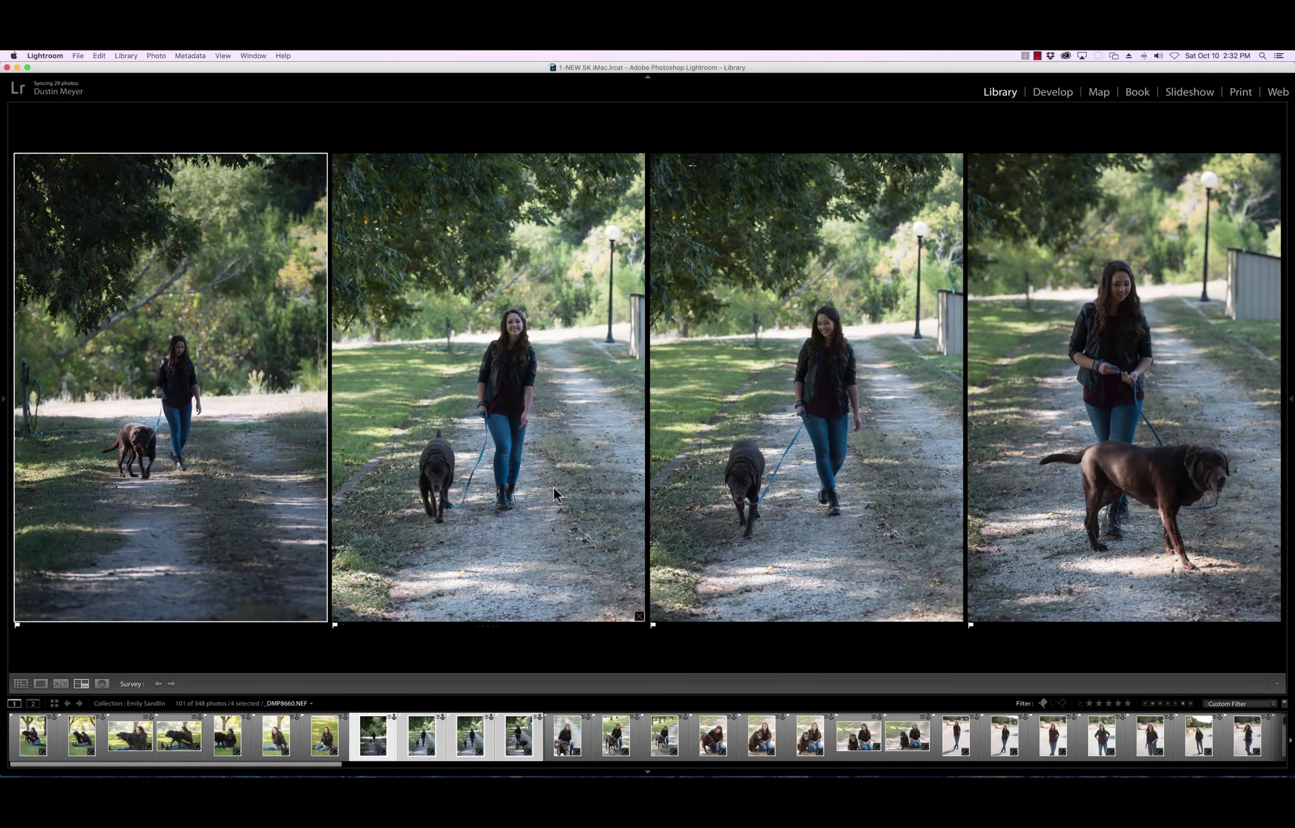
key(u)
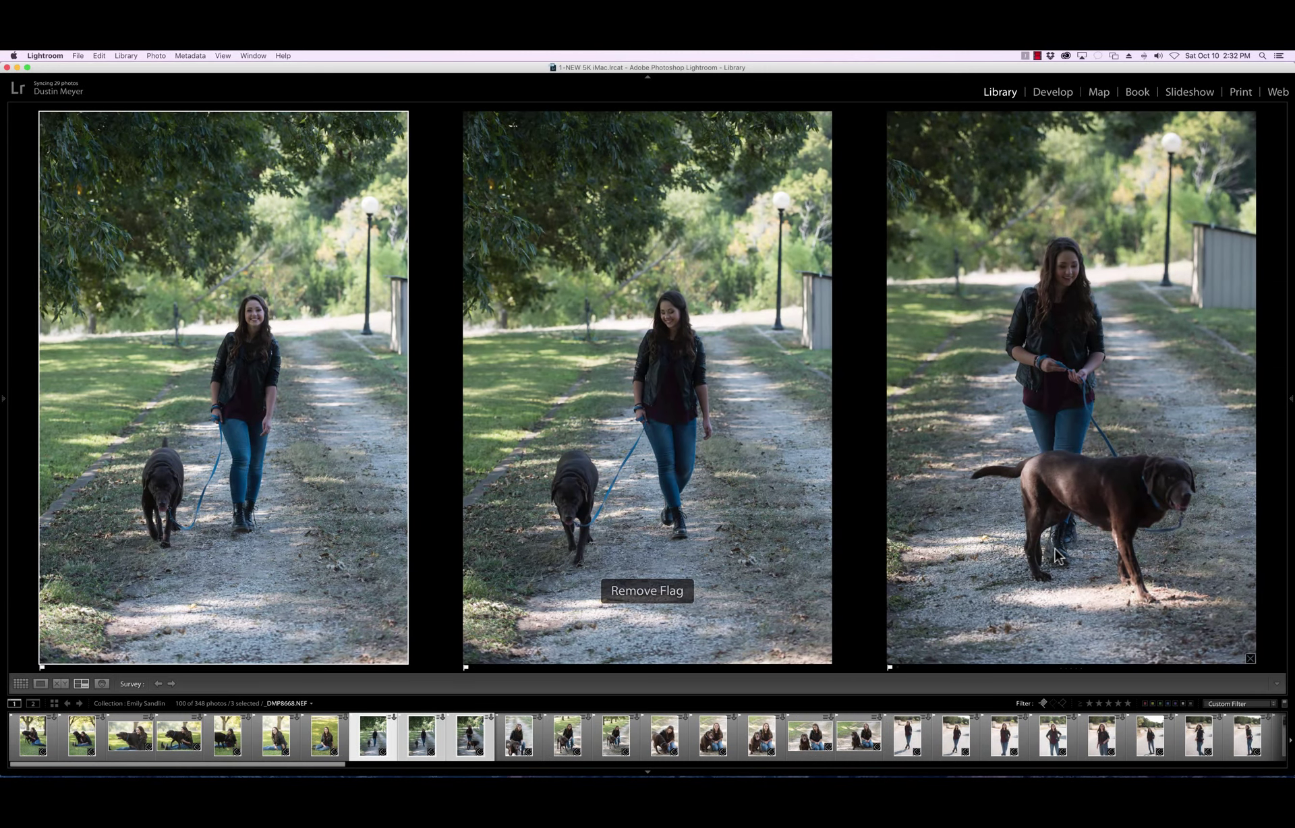
click(1055, 549)
key(u)
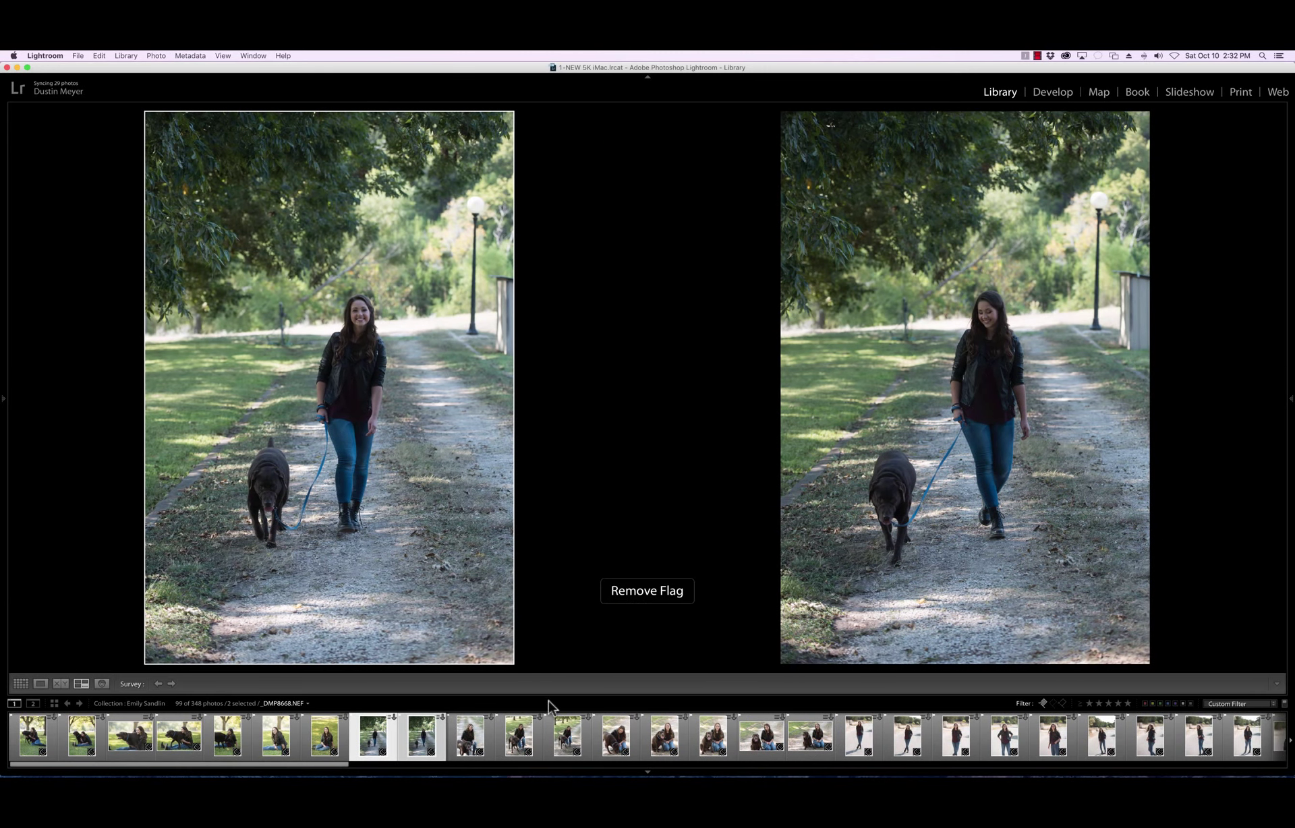
Compare six crouching-with-dog photos and unflag three of them
click(466, 745)
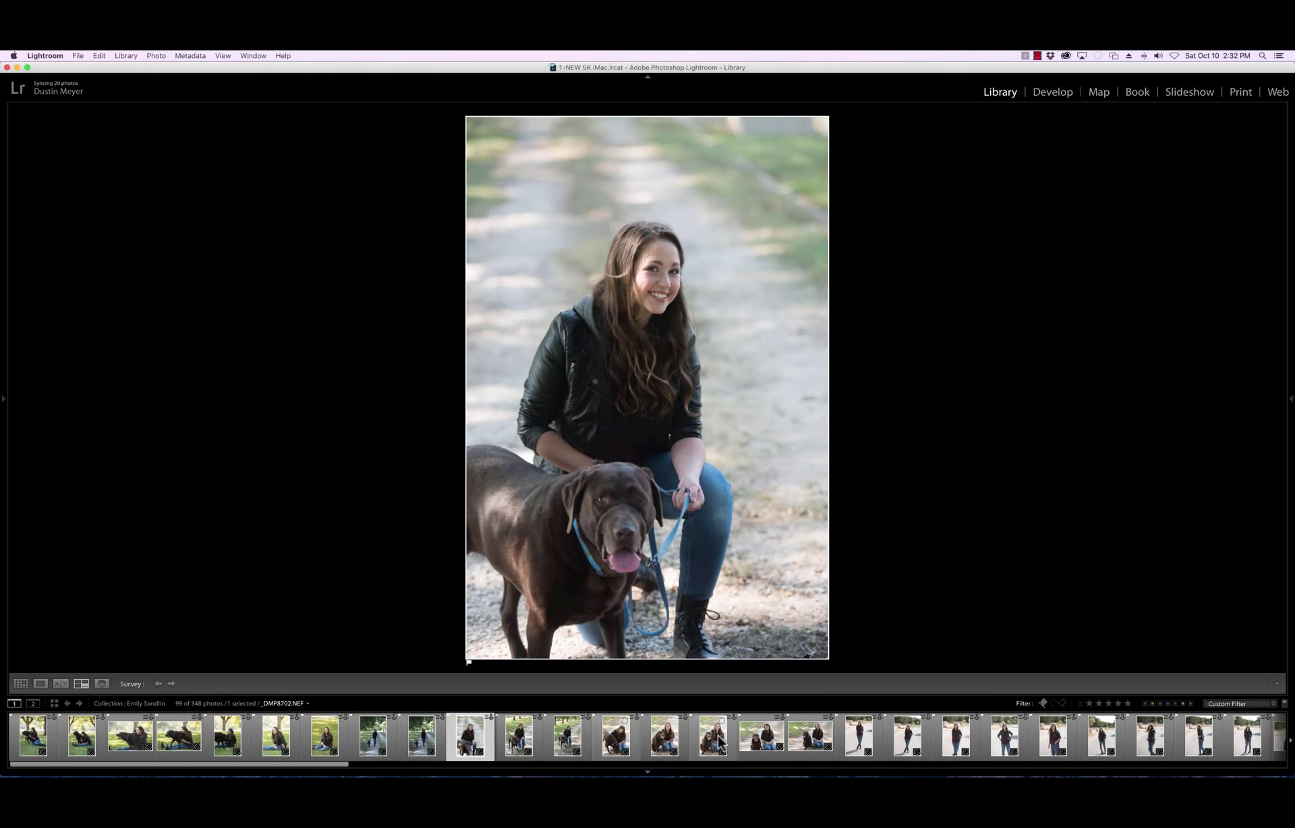
shift+click(719, 742)
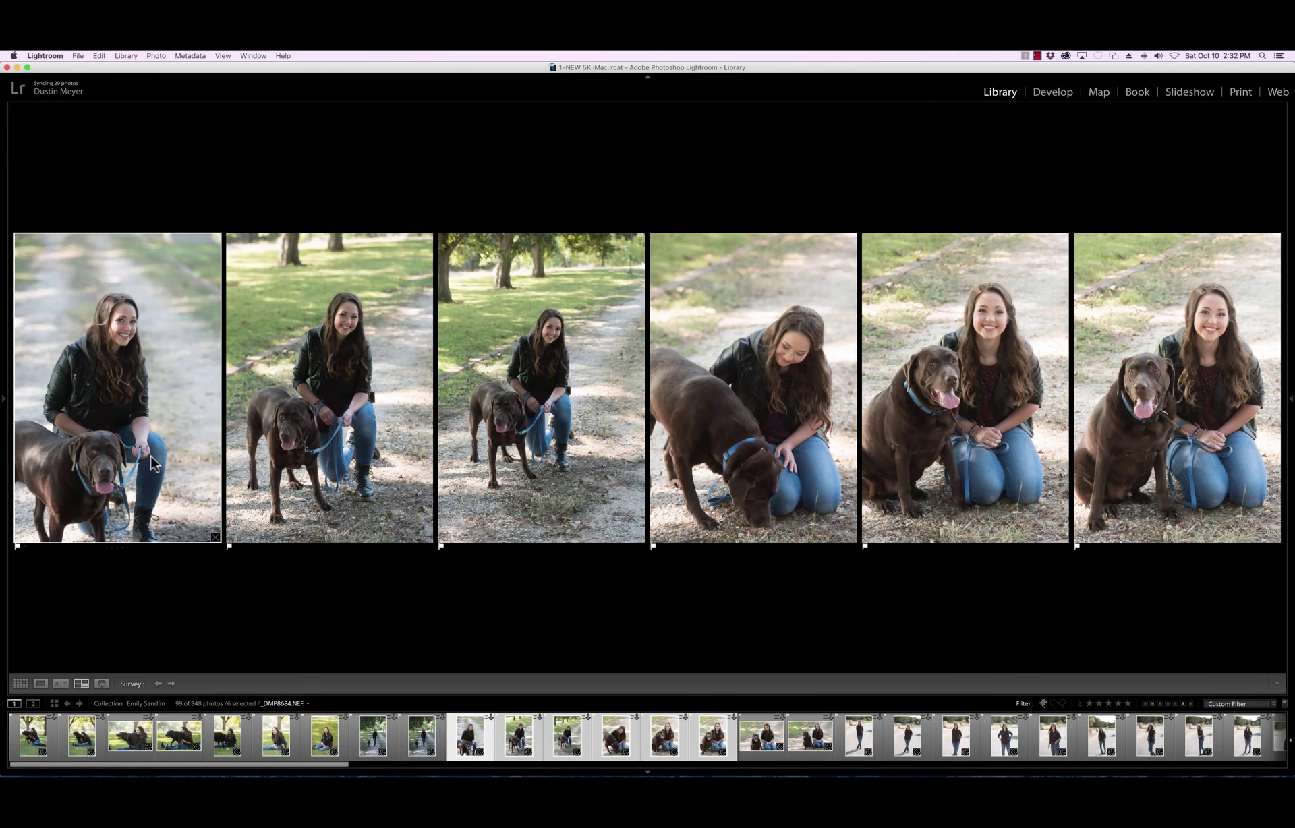
key(u)
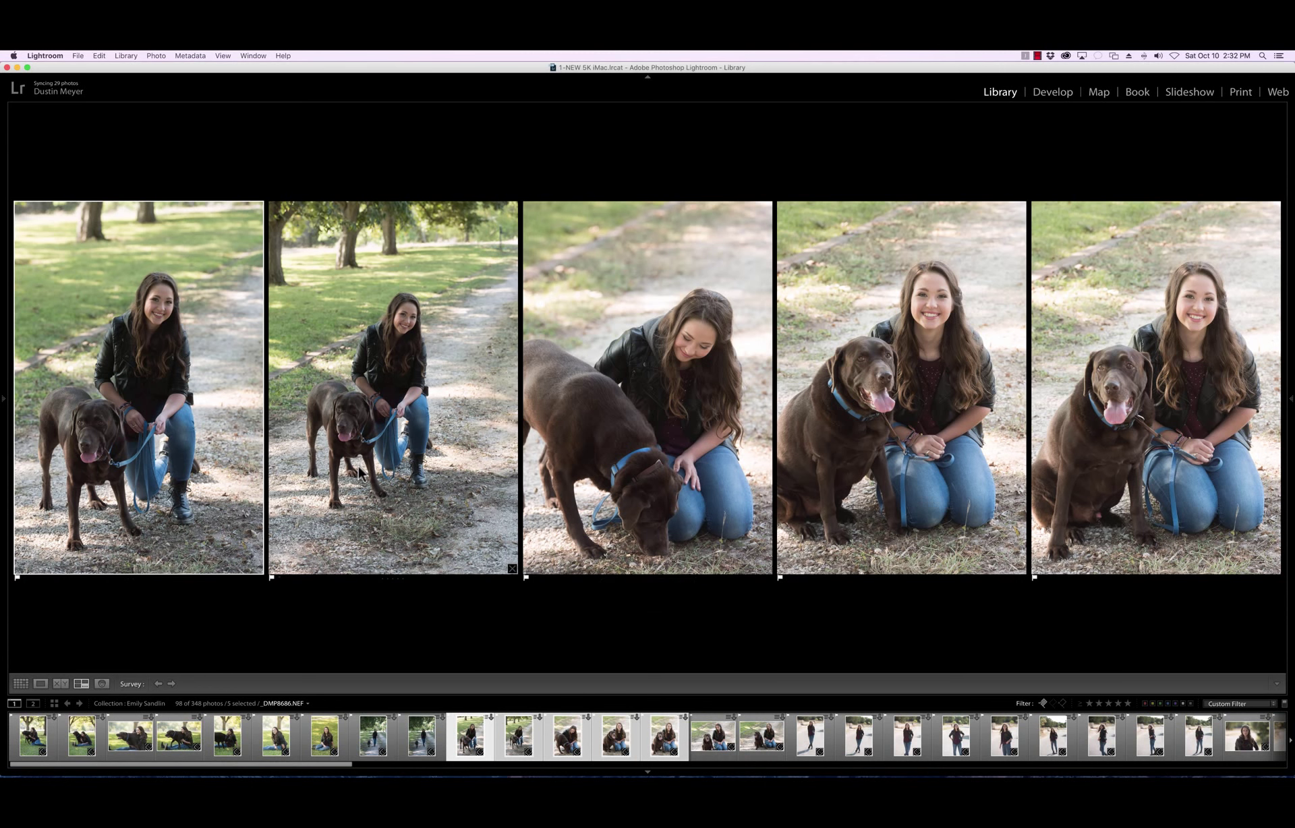
key(u)
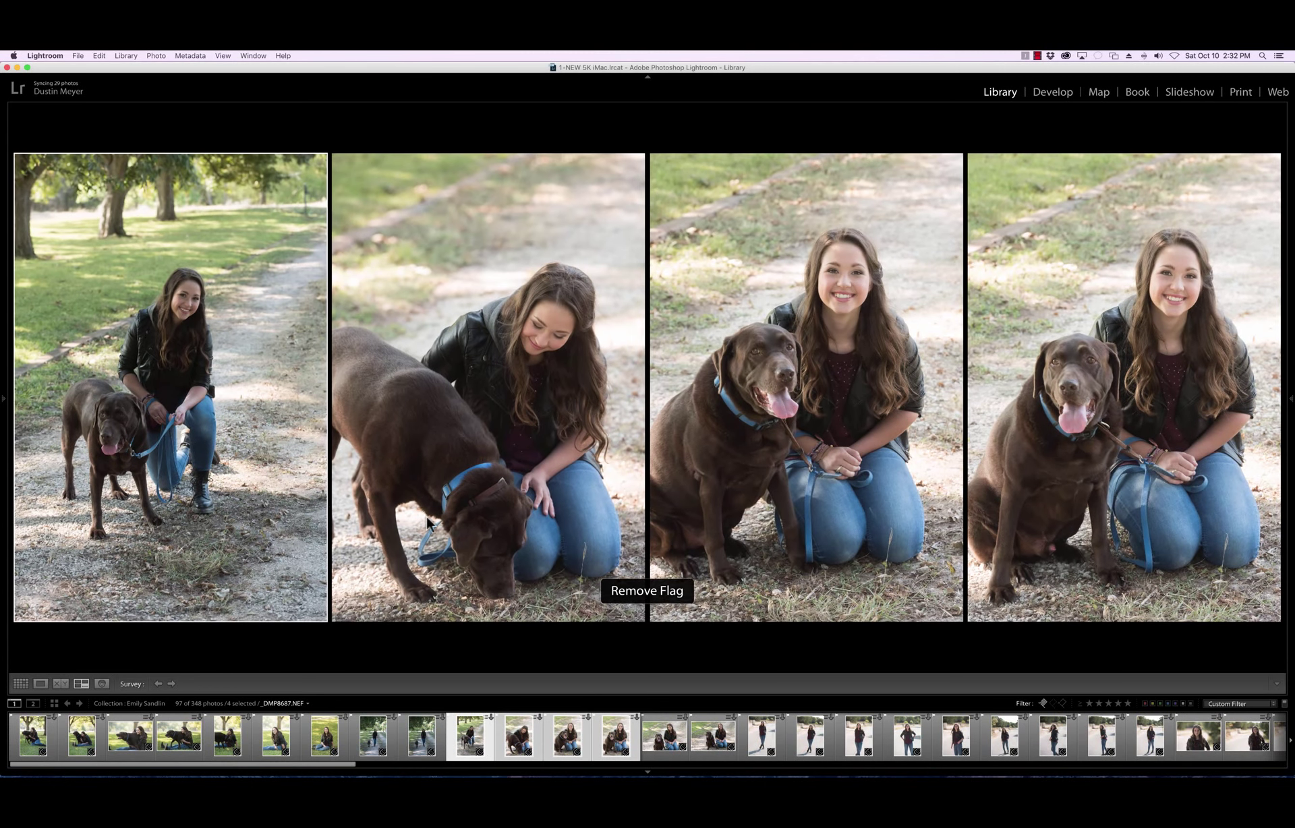
click(800, 495)
key(u)
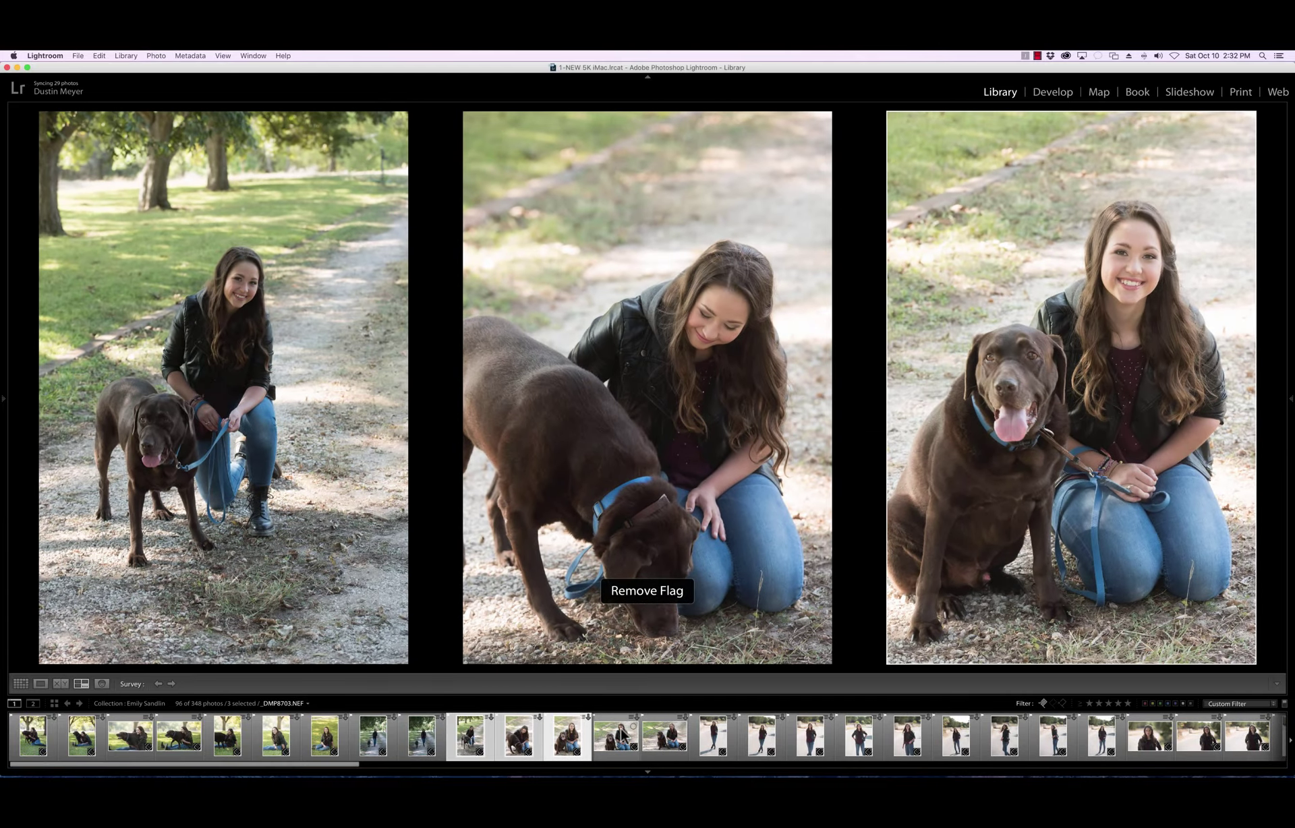
Compare two kneeling-with-dog photos and unflag the right one
click(616, 735)
super+click(683, 740)
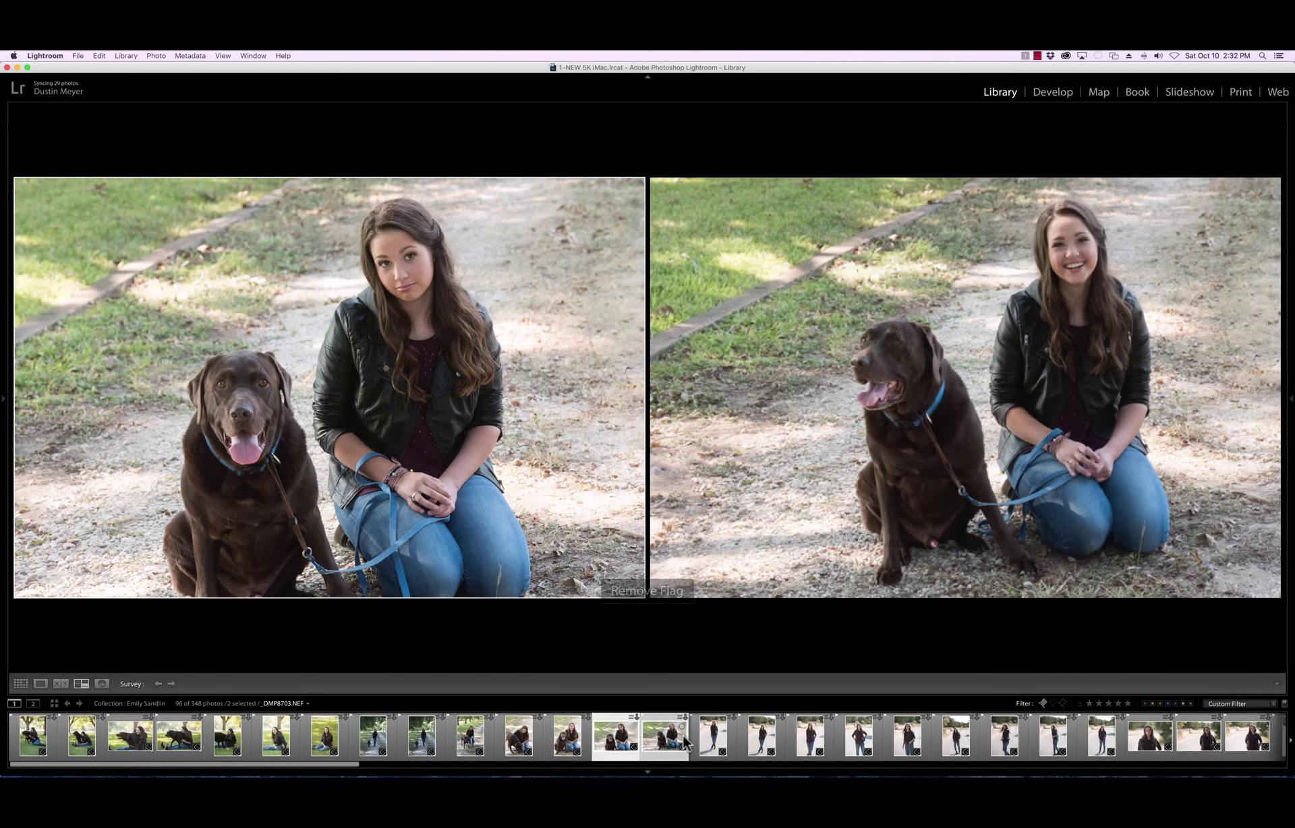
click(756, 460)
key(u)
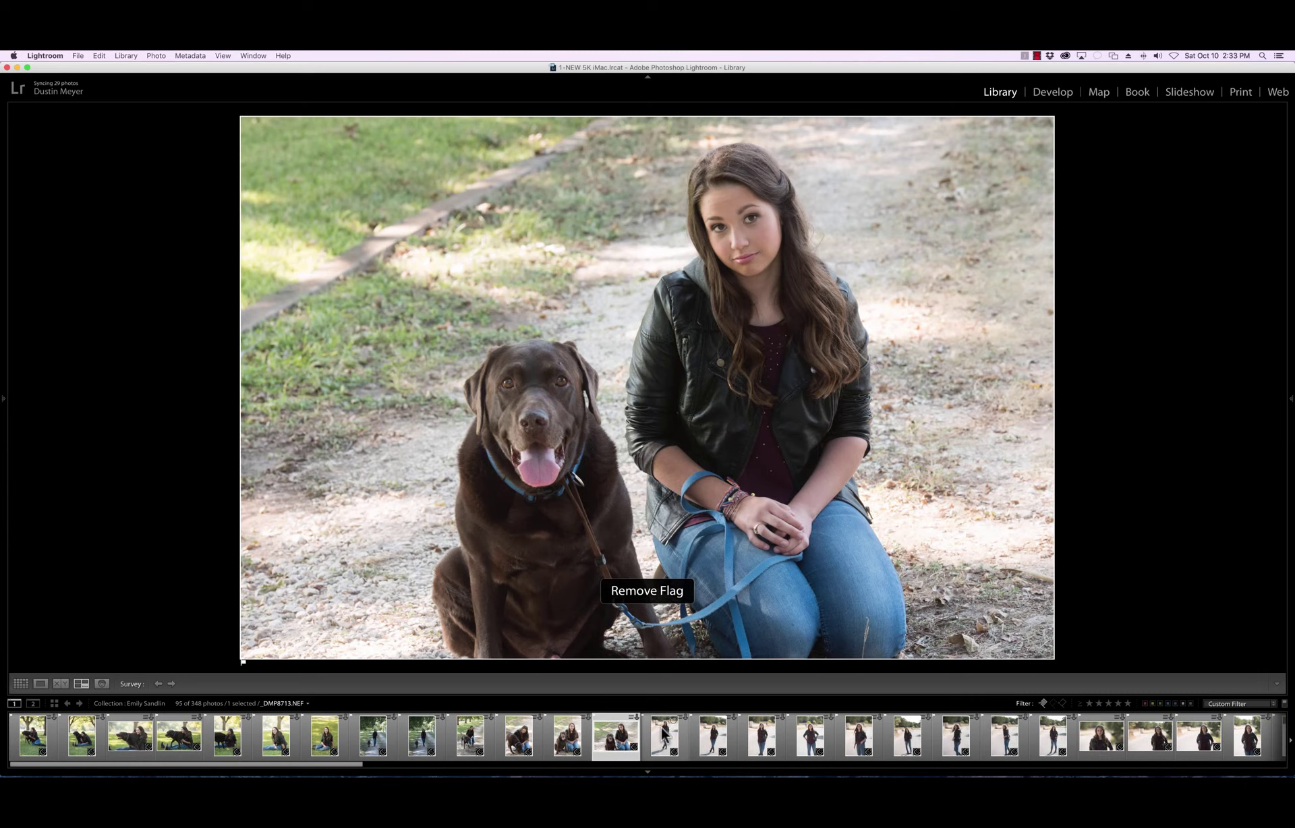
Compare the standing-on-the-road series and unflag five weaker shots
click(664, 735)
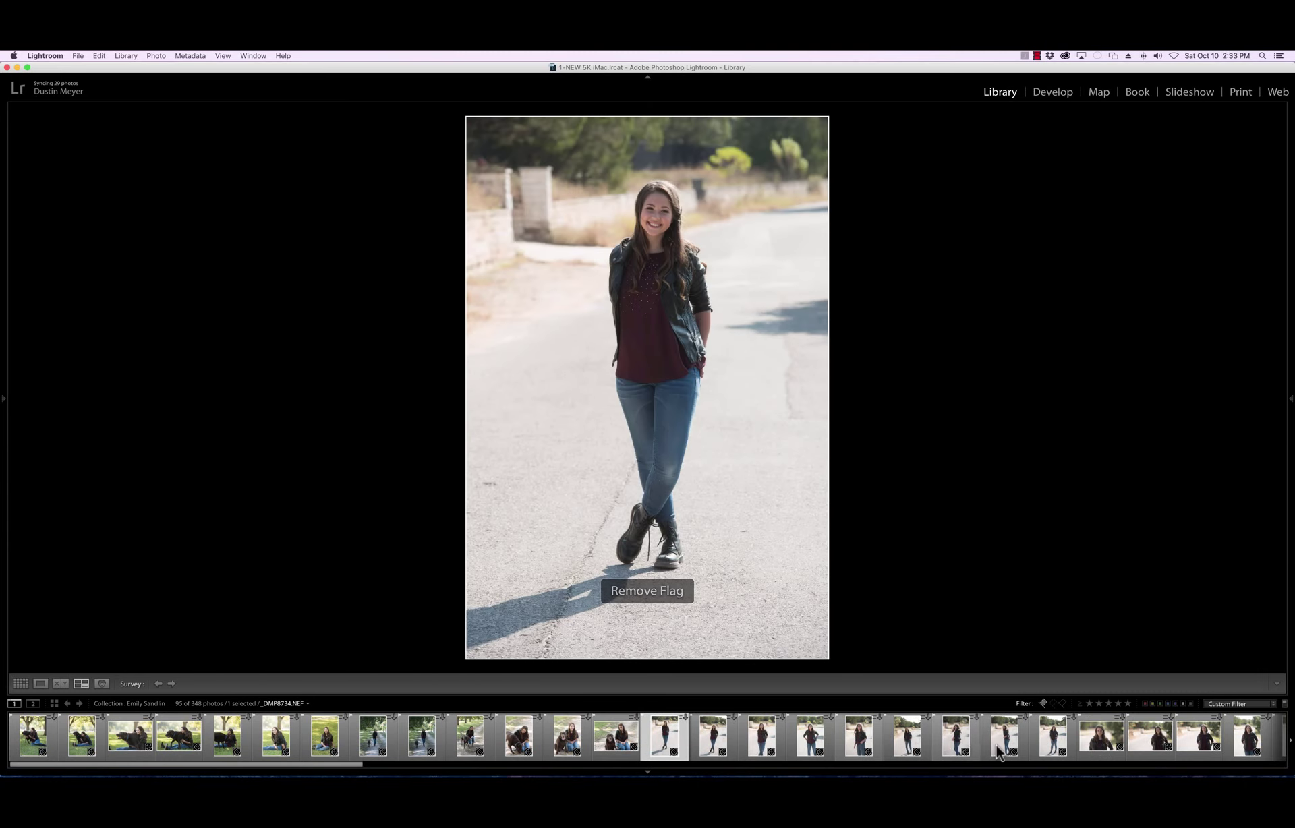
shift+click(1056, 741)
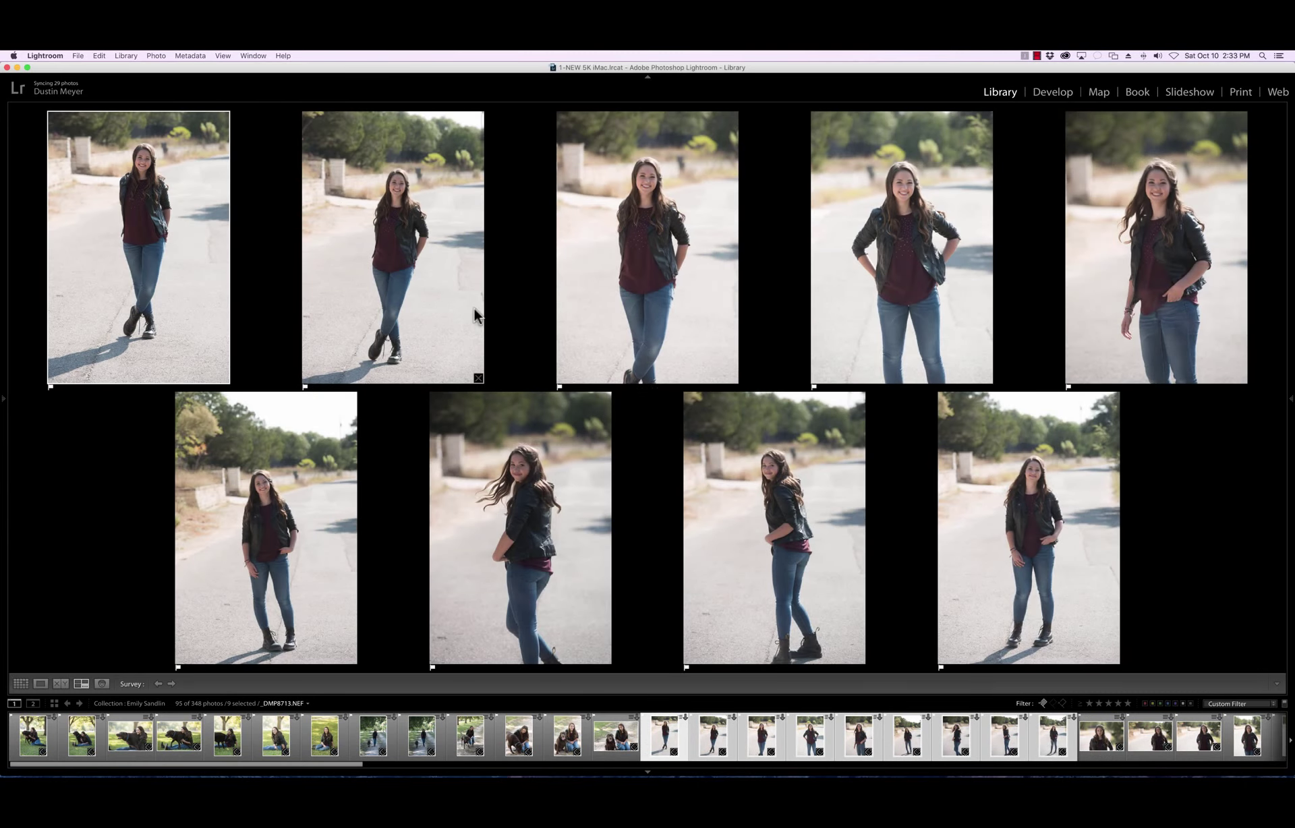
key(u)
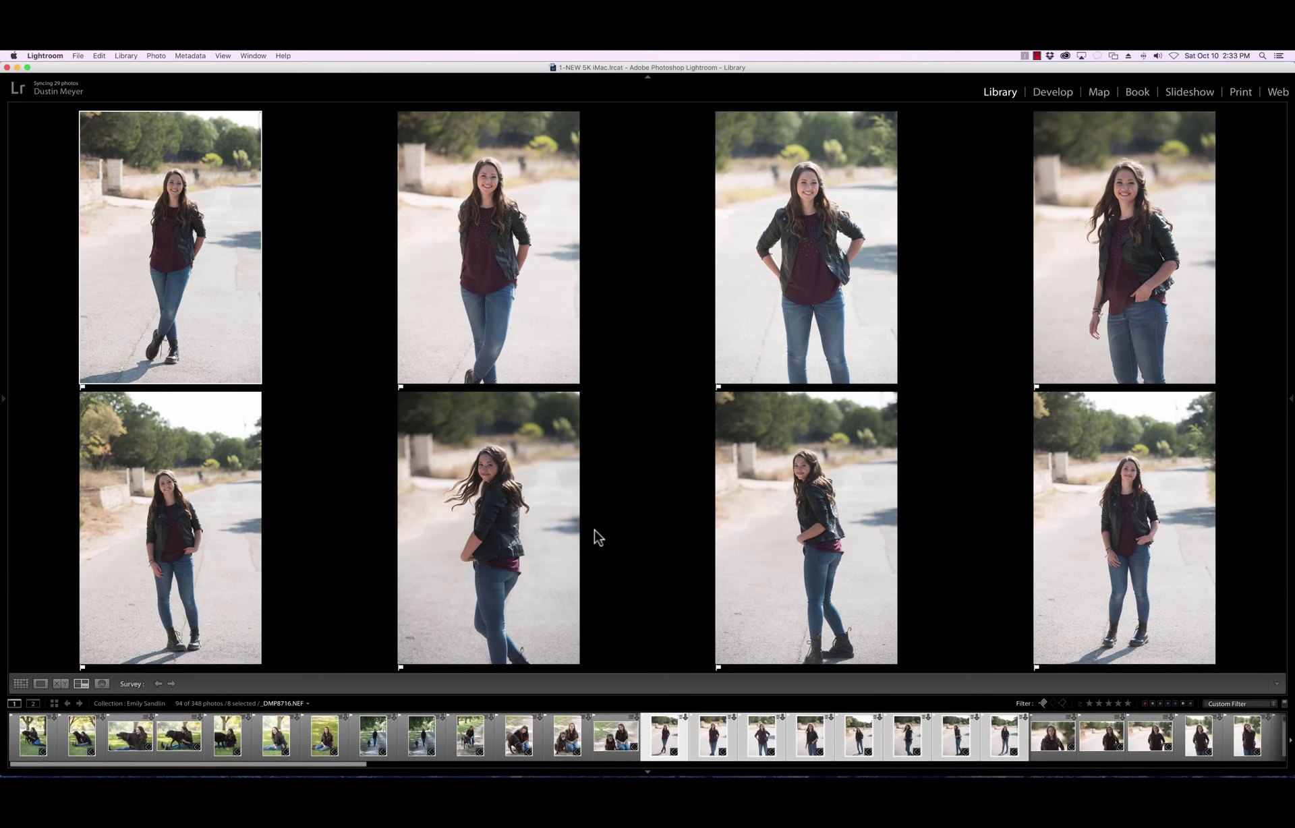
click(179, 534)
key(u)
click(629, 519)
key(u)
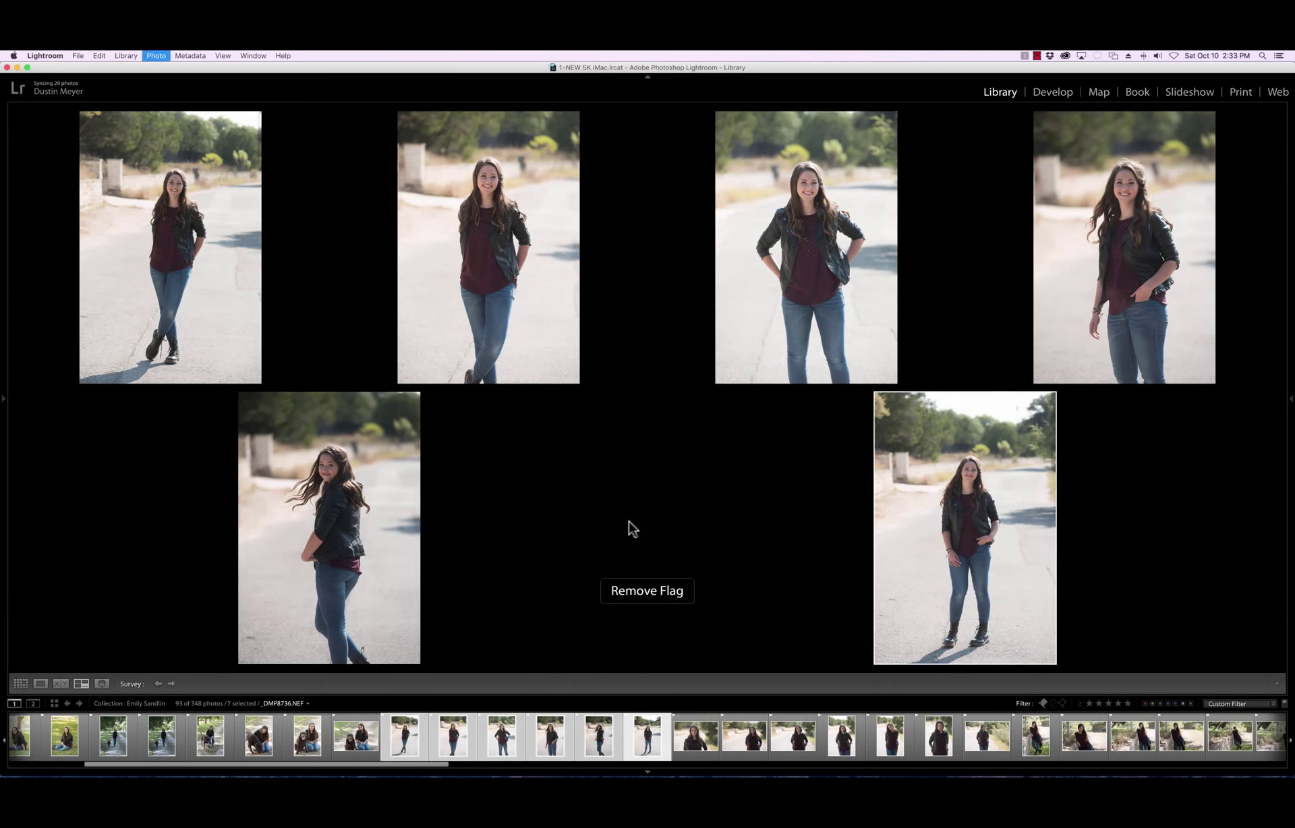
key(u)
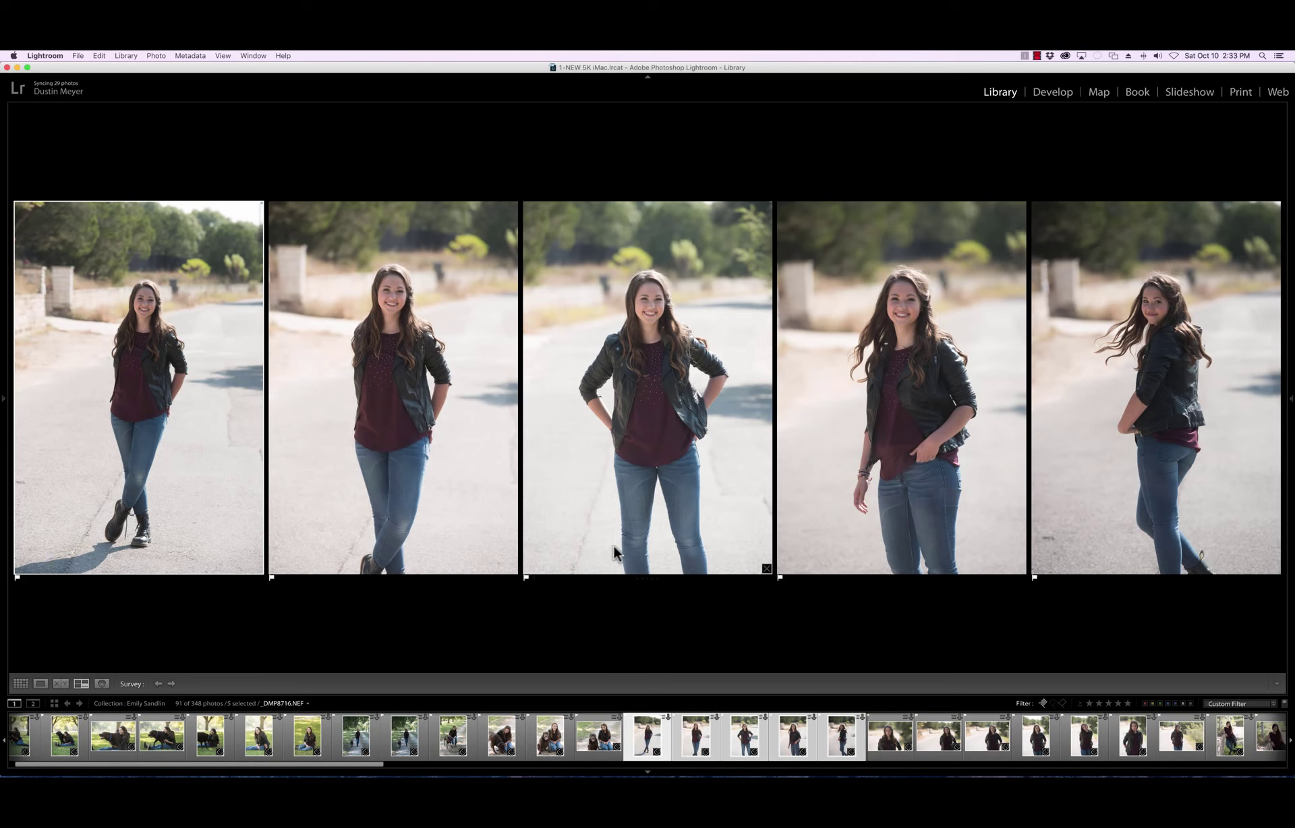
key(u)
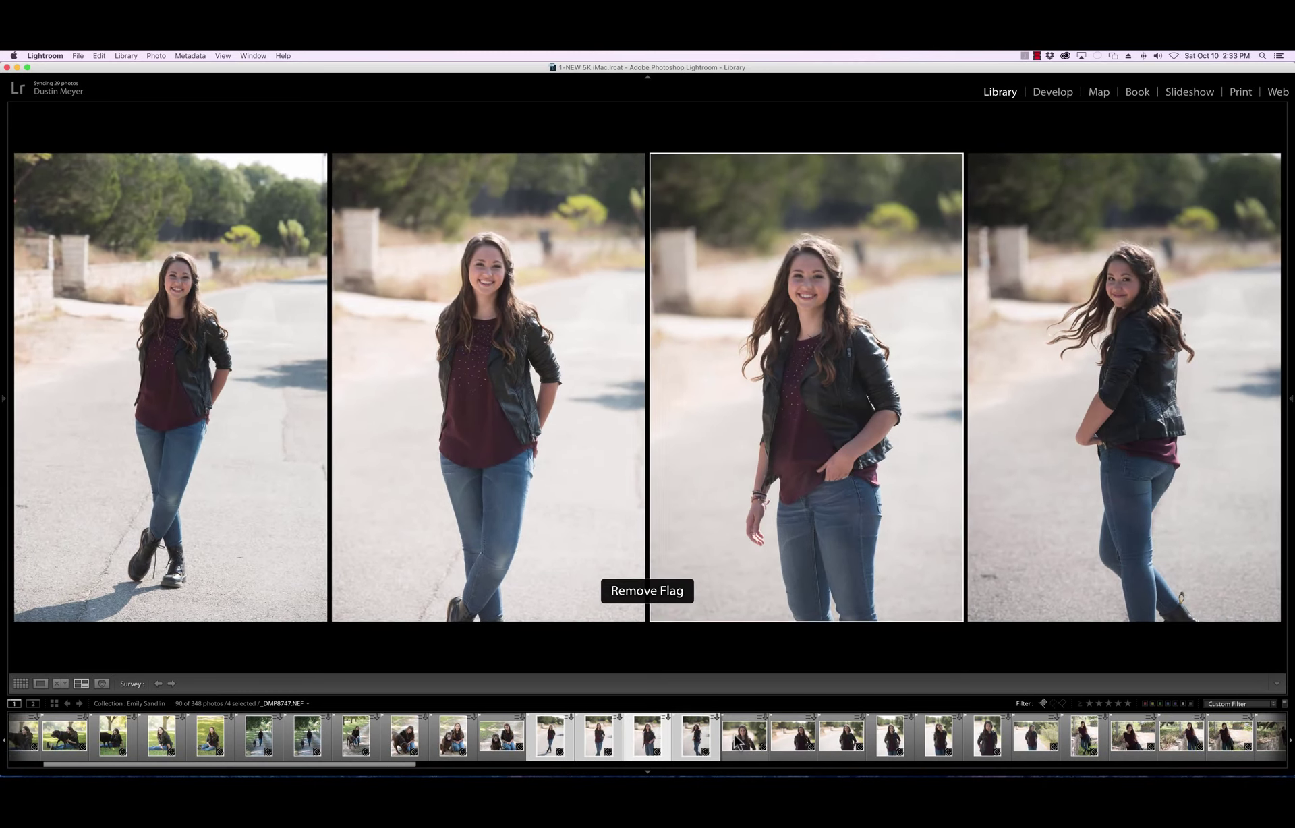
Compare the close-up portrait group and unflag three rejected shots
click(738, 741)
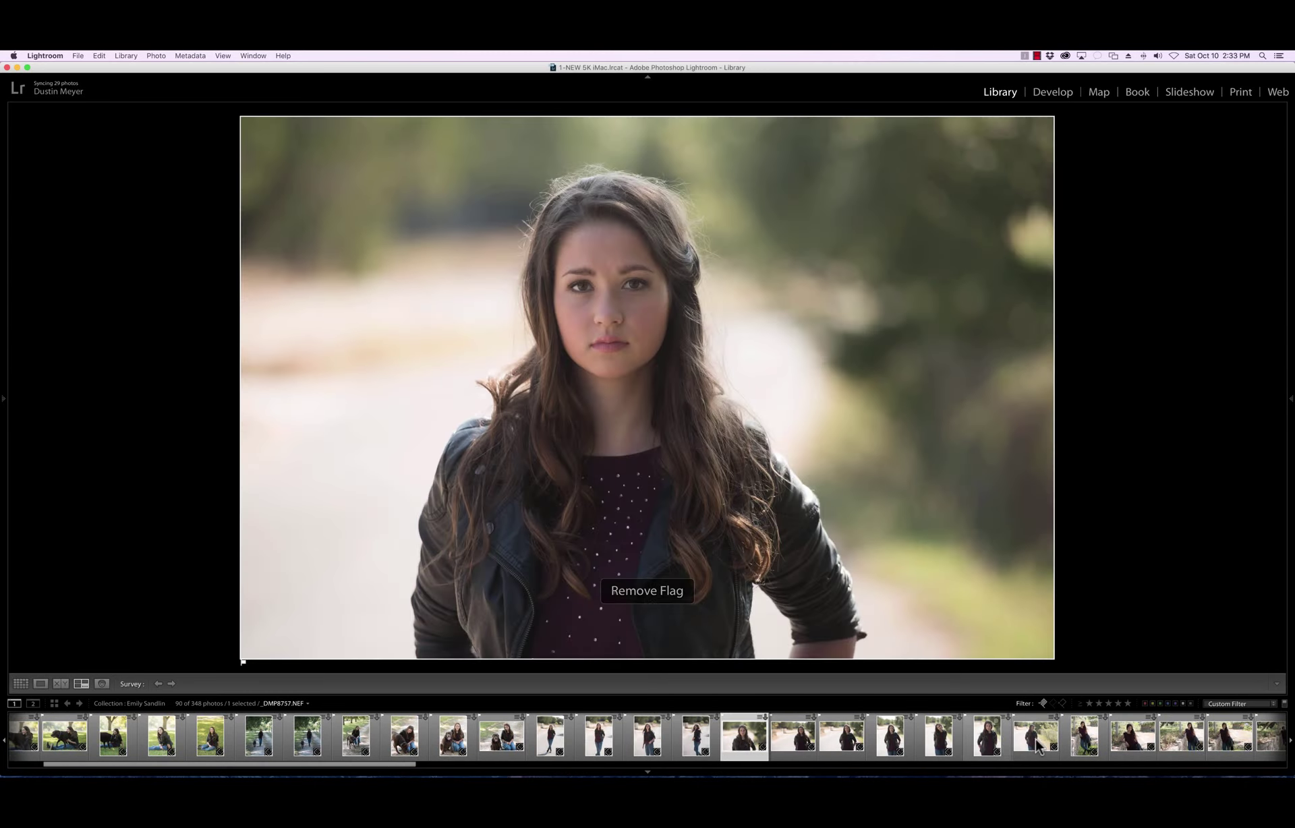
shift+click(1039, 746)
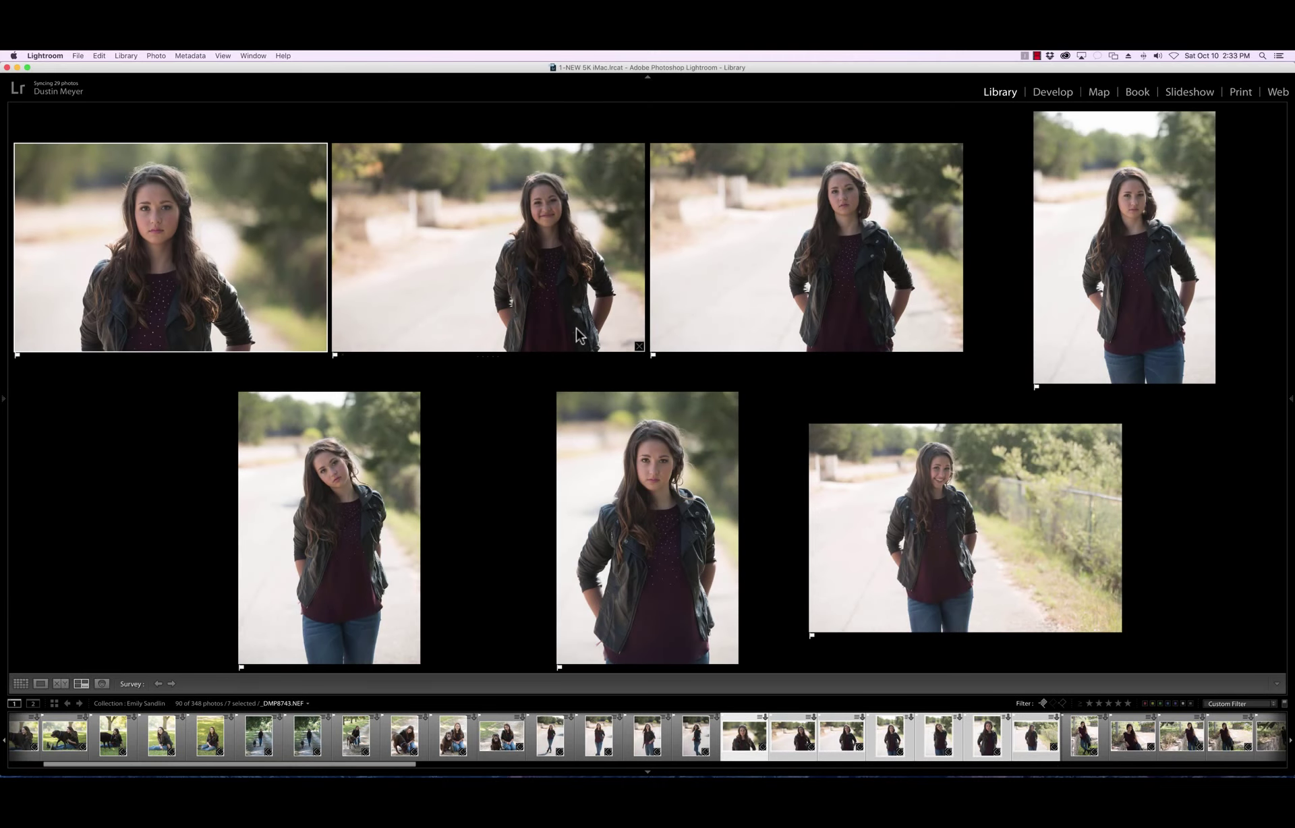
key(u)
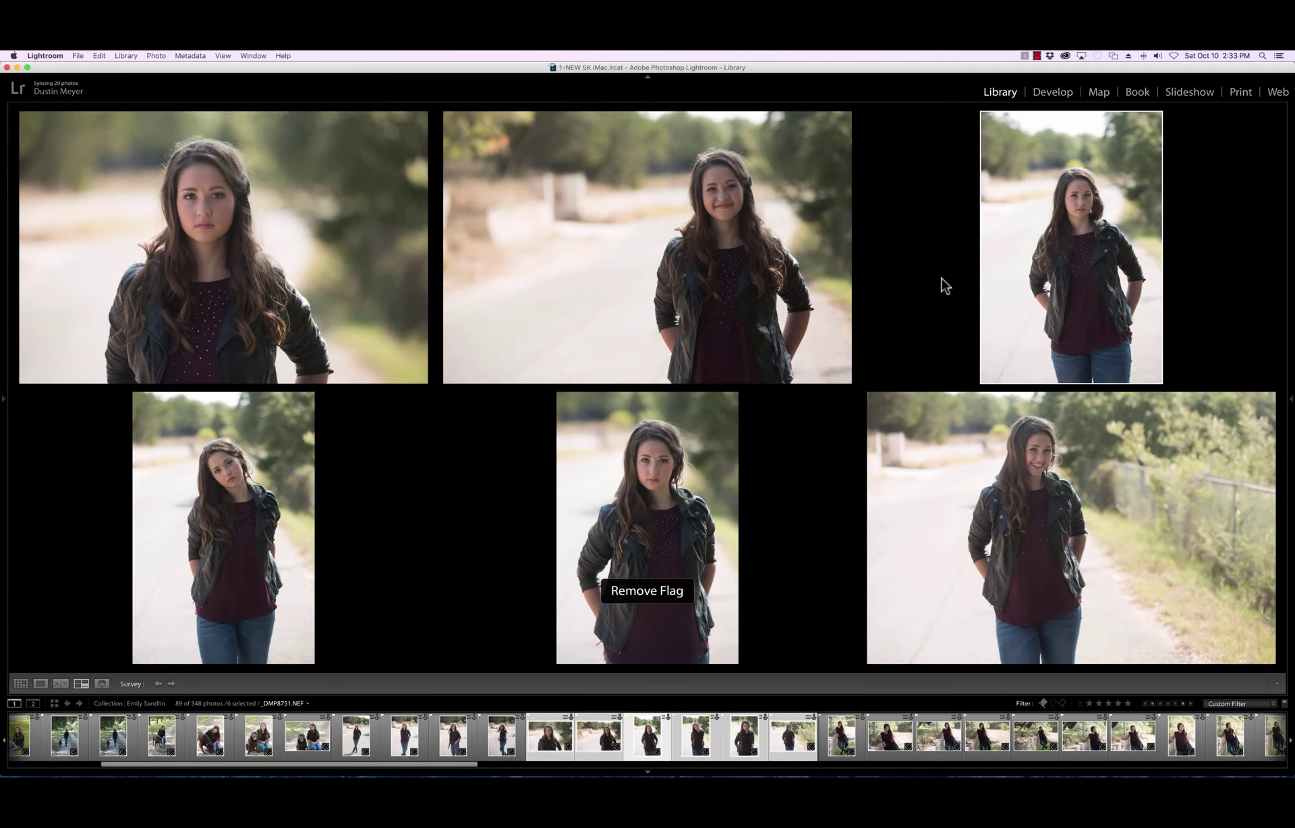
key(u)
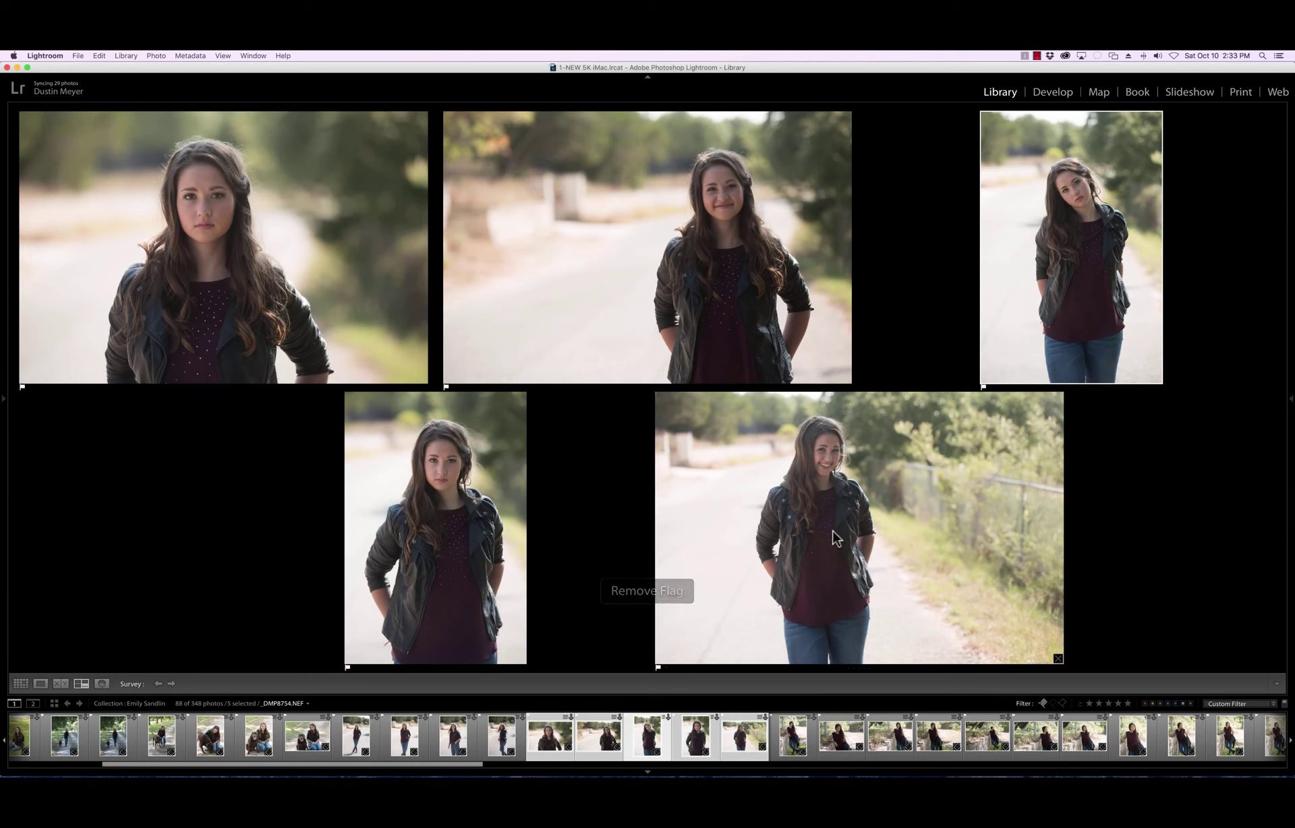
click(445, 543)
key(u)
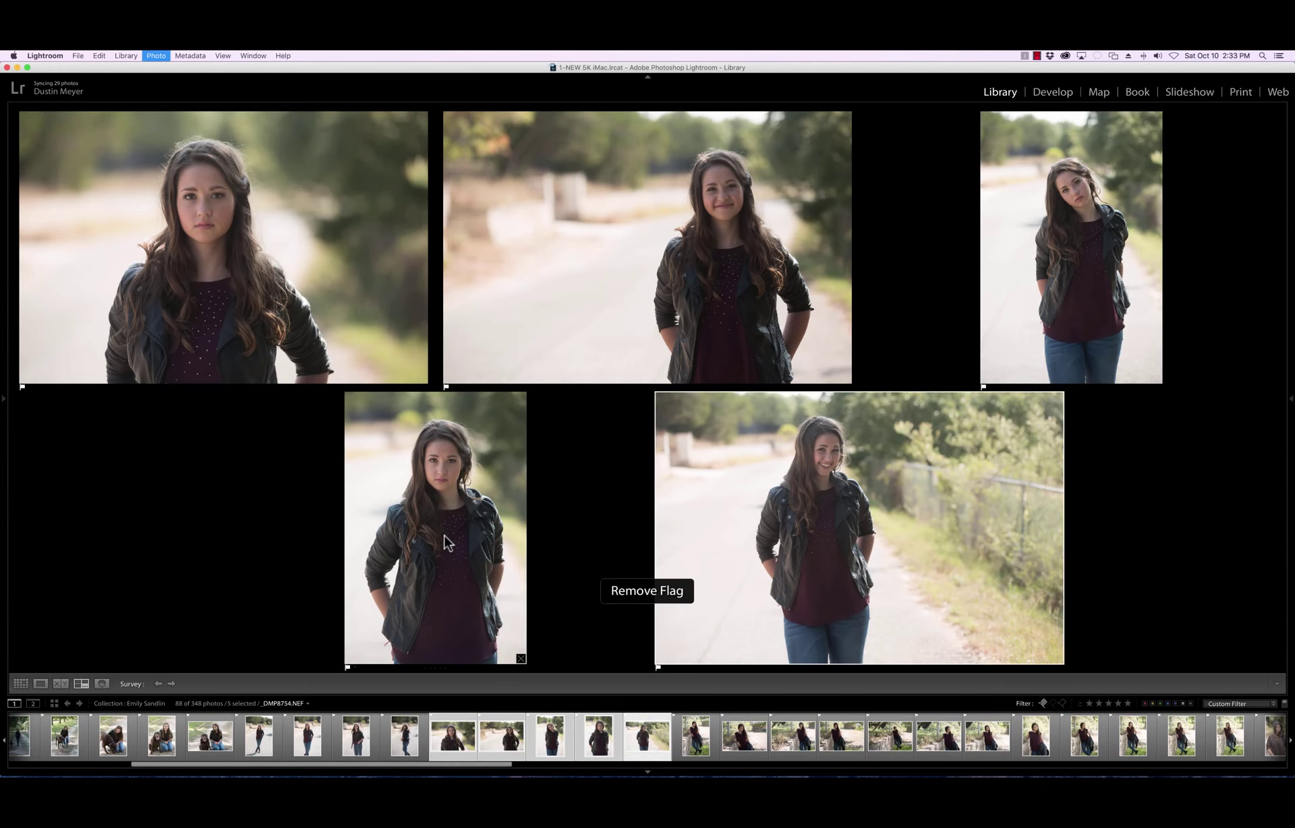
click(695, 732)
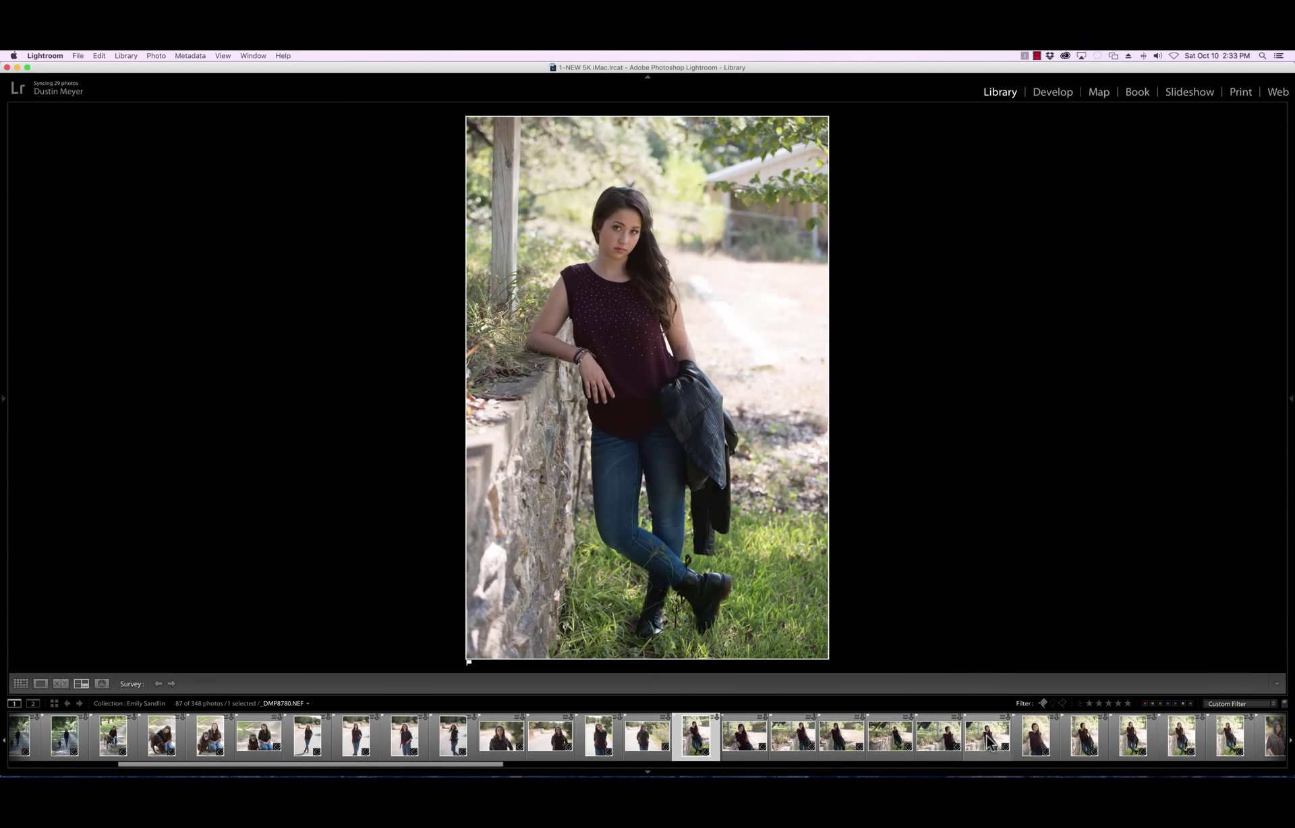
Compare the stone-wall series minus one shot and unflag the full-length vertical and one other
shift+click(988, 740)
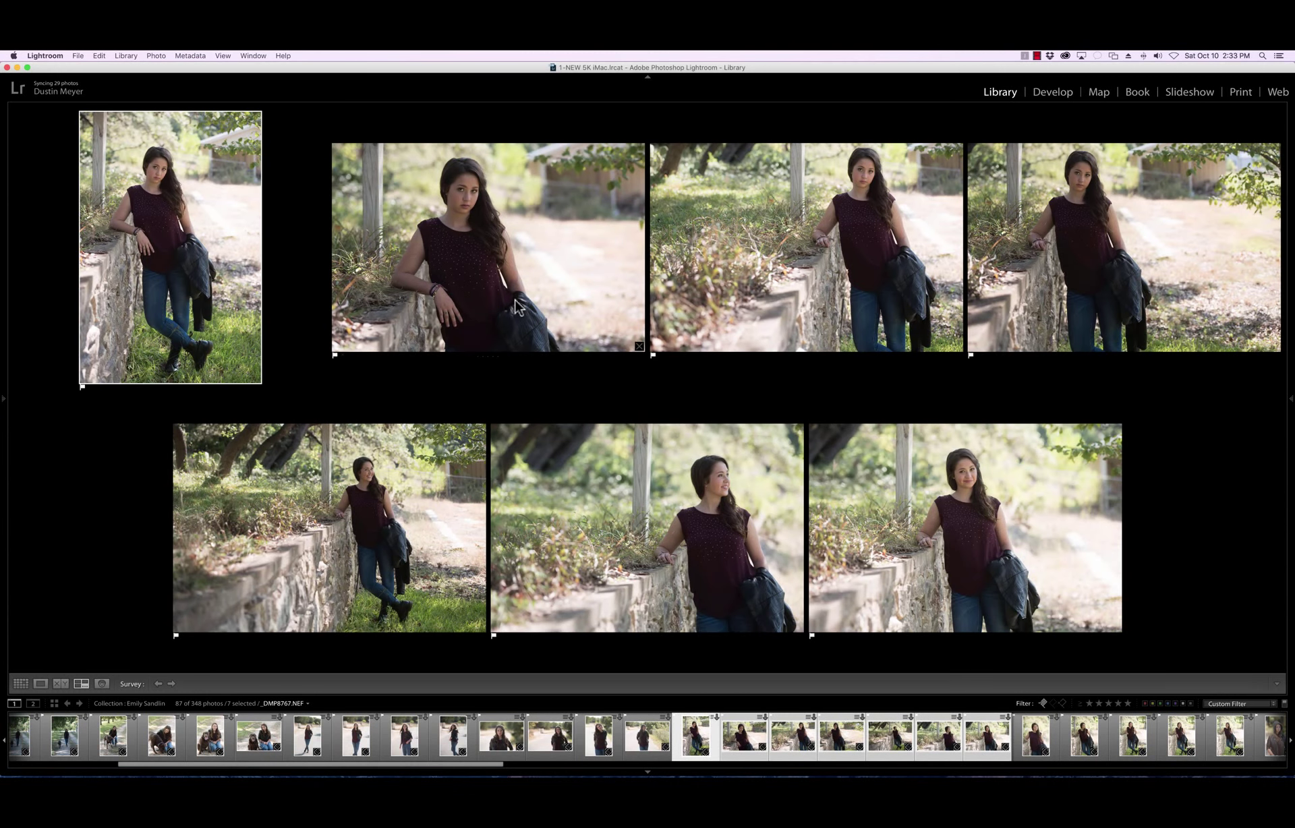
click(640, 346)
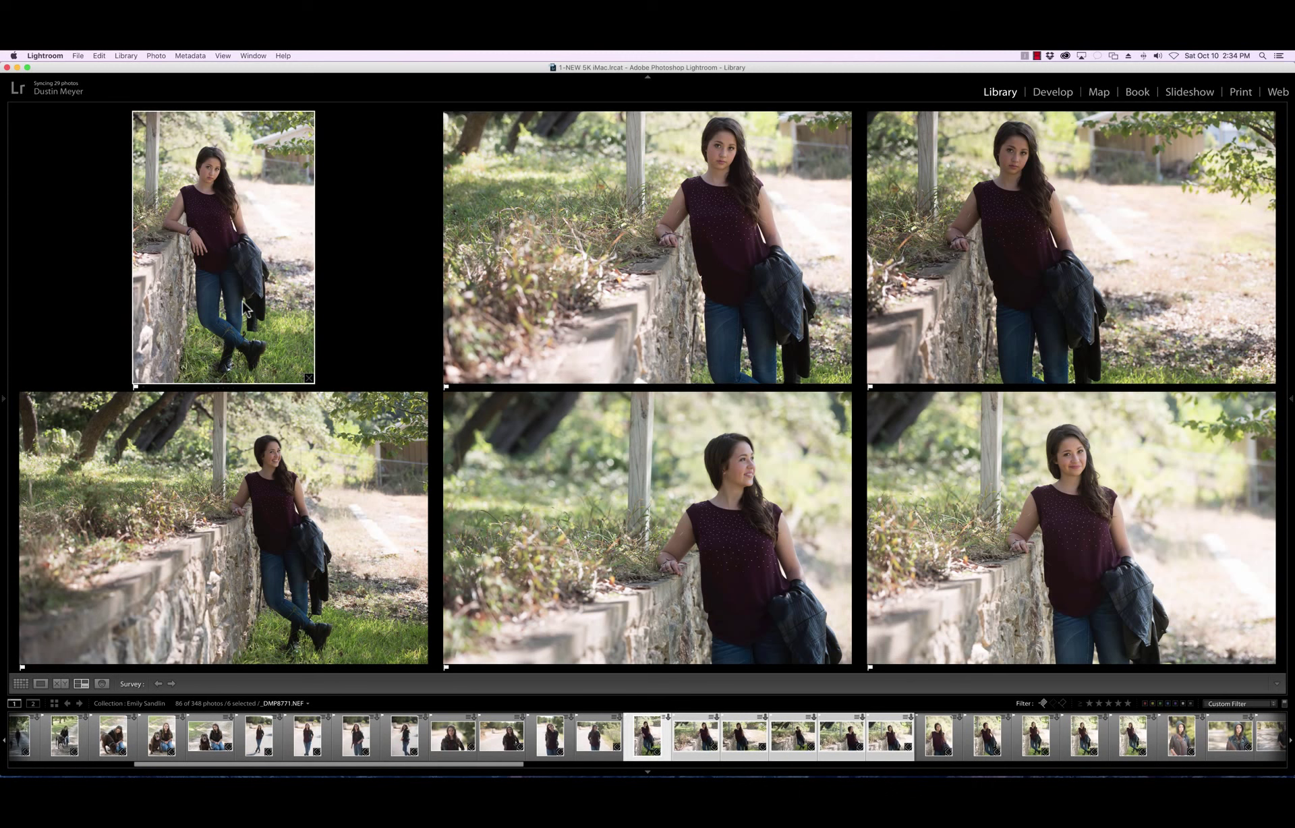
key(u)
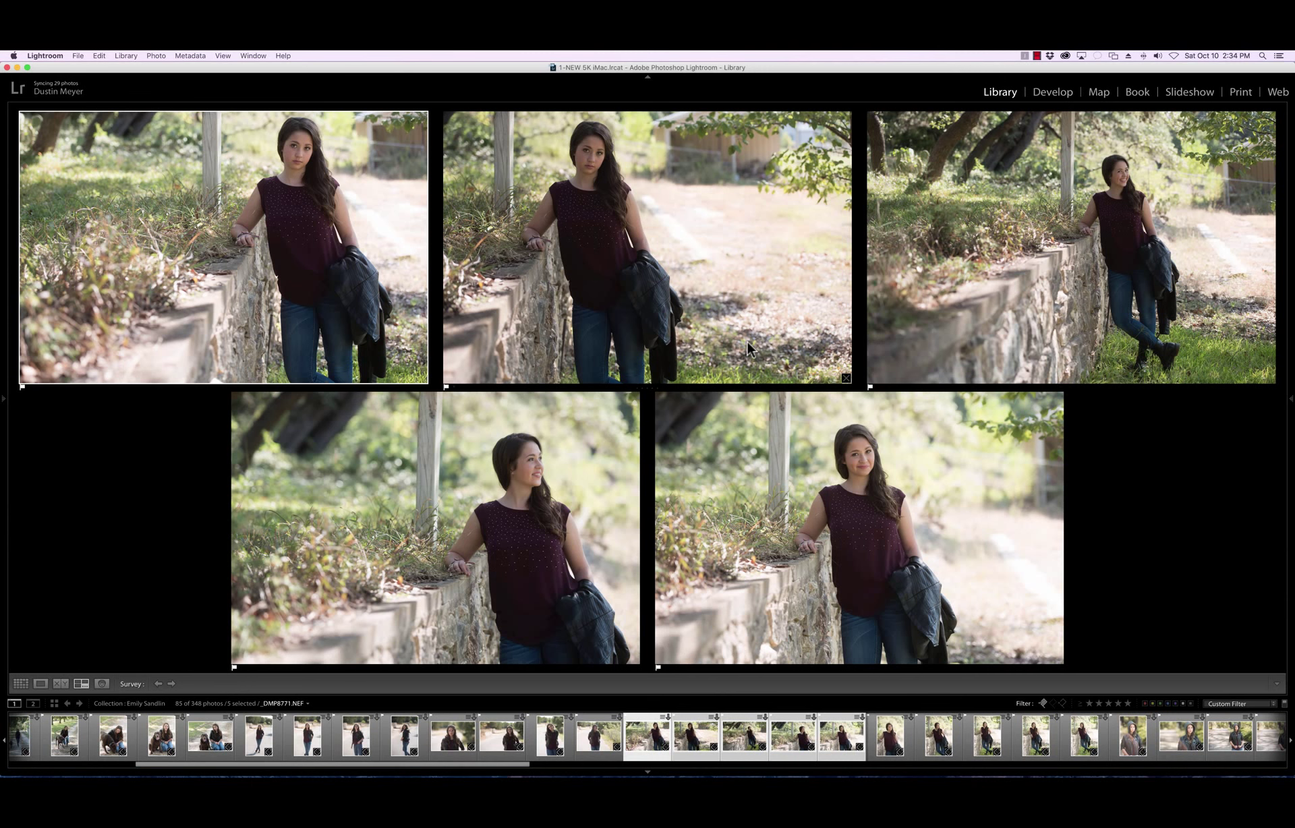
key(u)
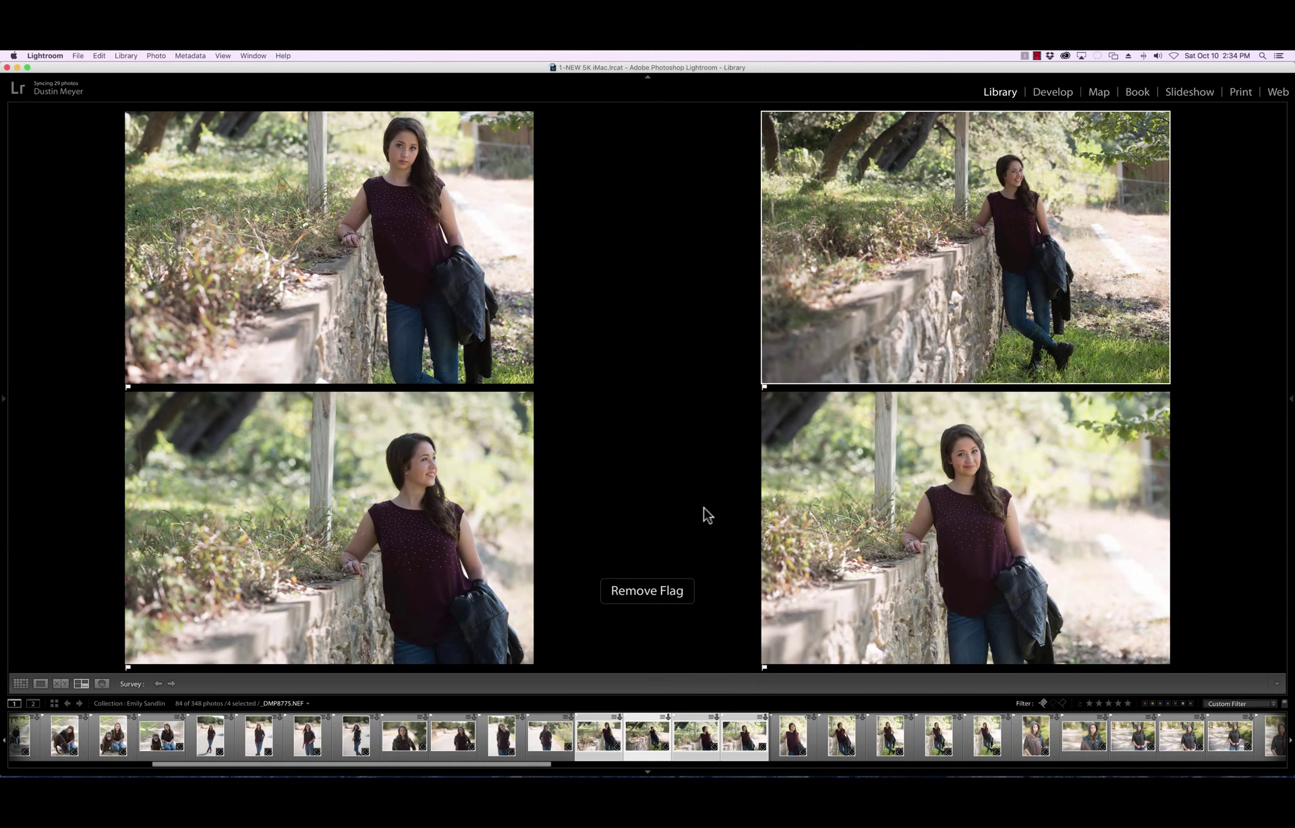
Compare the squinting close-up with four wall shots and unflag two of them
click(794, 736)
shift+click(986, 739)
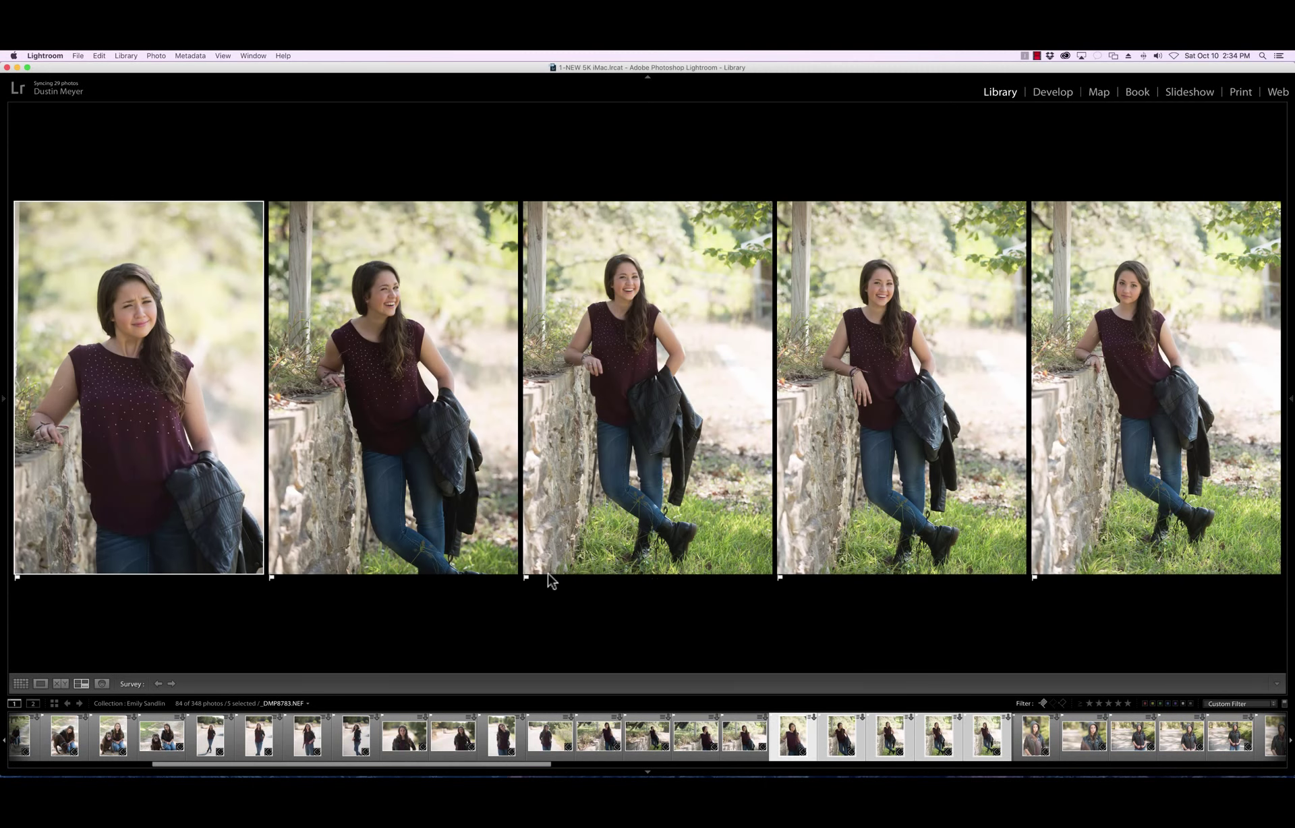
click(474, 502)
key(u)
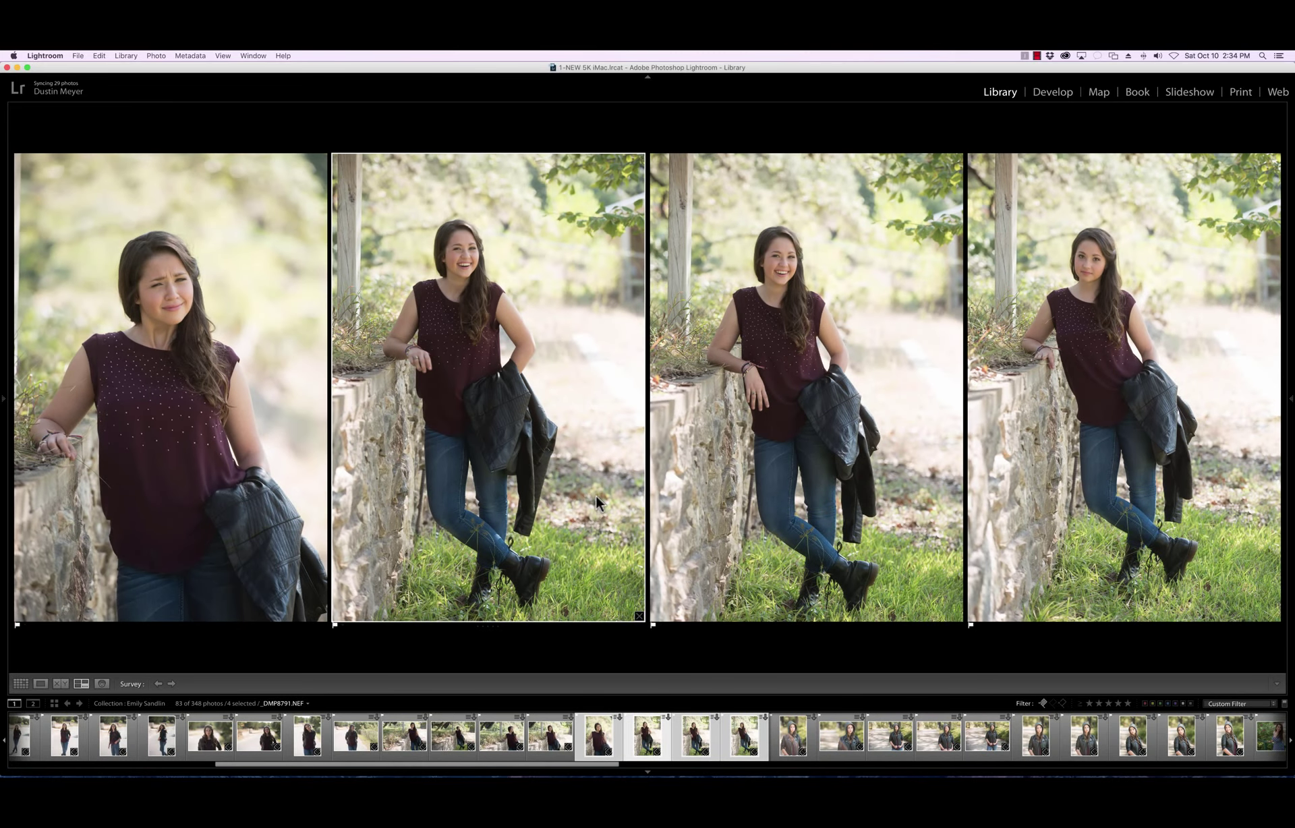
key(u)
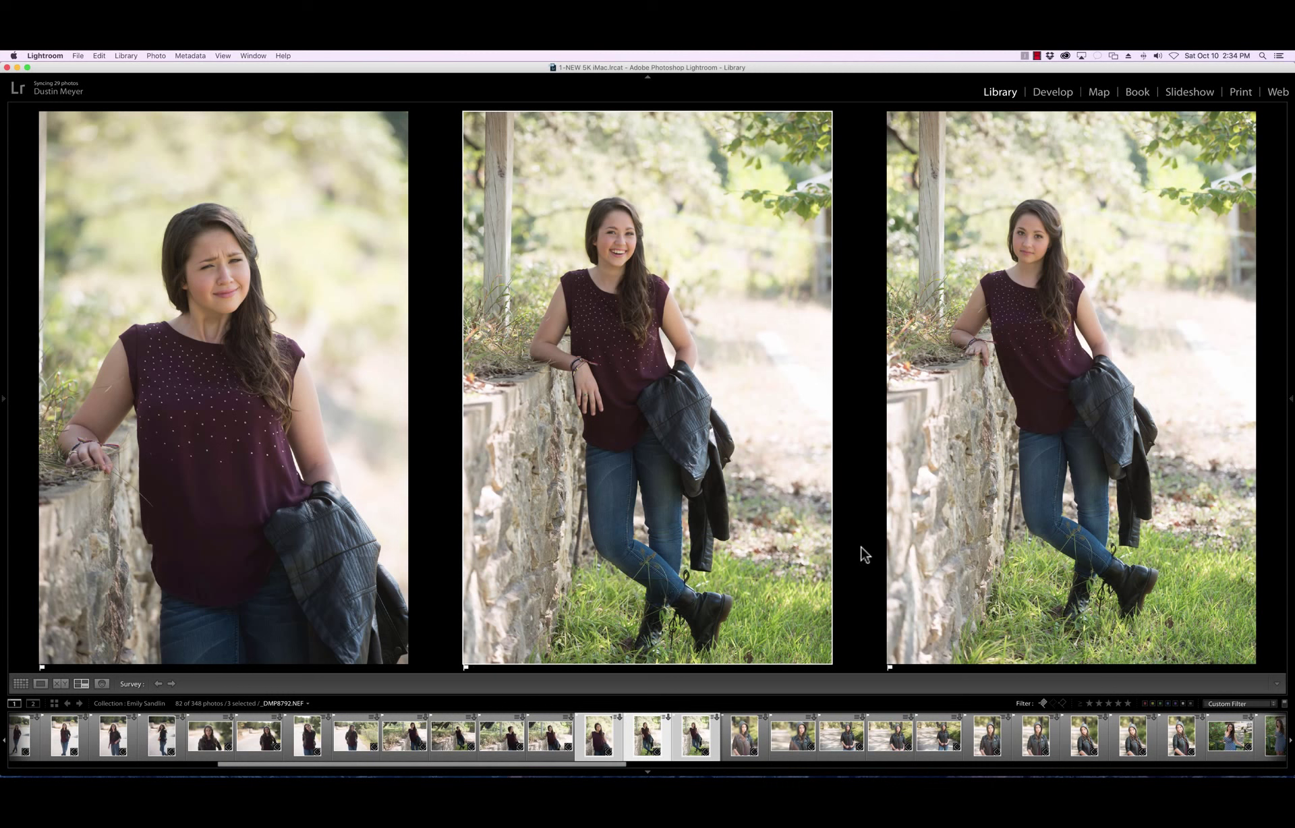
click(744, 735)
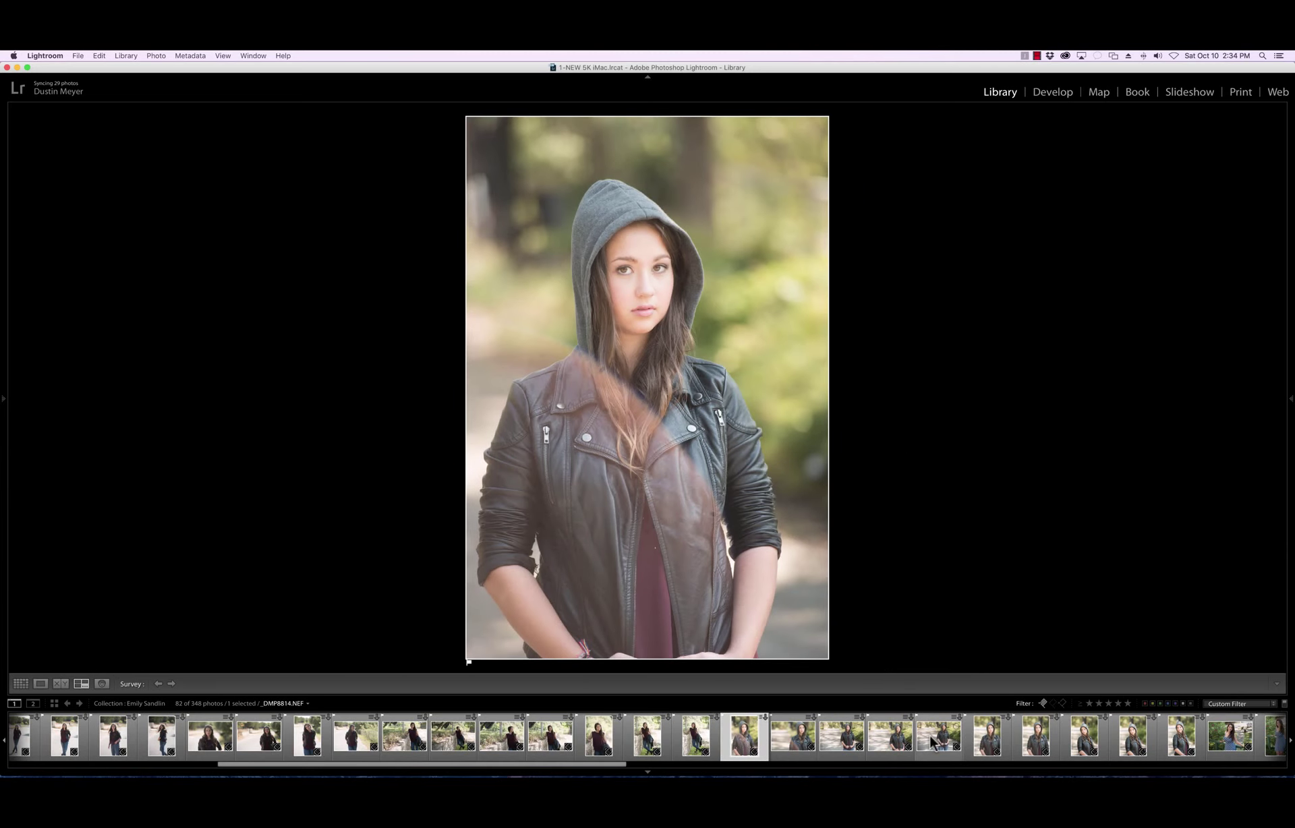
Add the rest of the hooded-jacket series to the survey and unflag four weaker shots, leaving 78 flagged
shift+click(1181, 742)
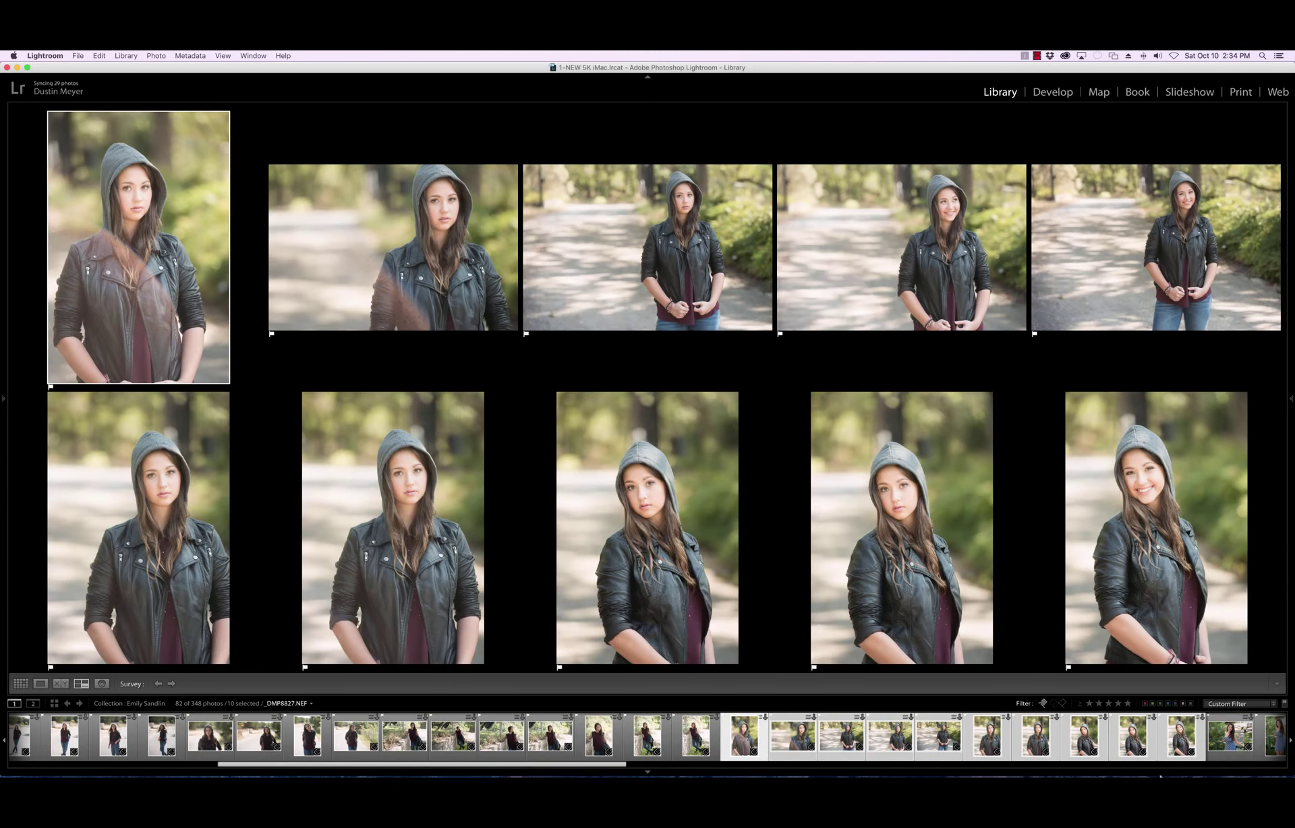
mouse_move(200, 303)
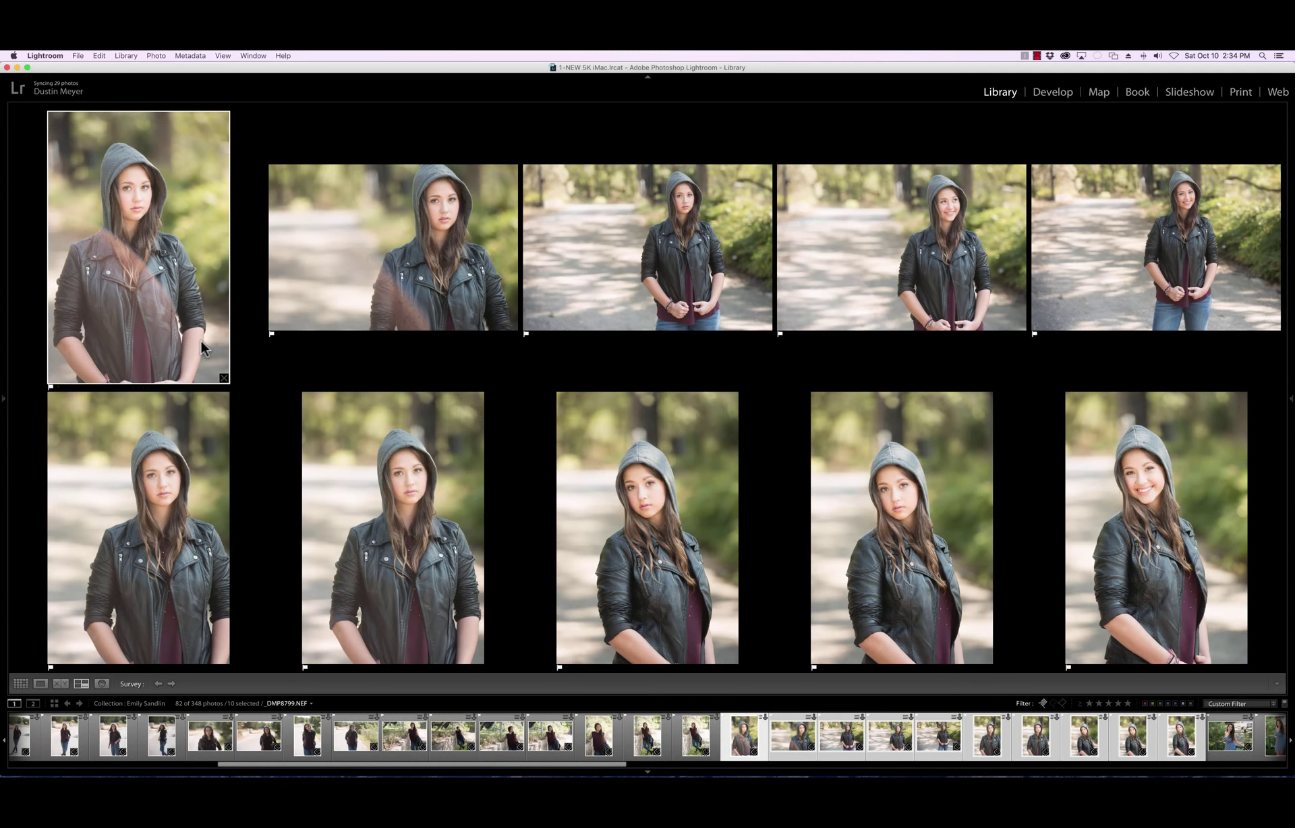
key(u)
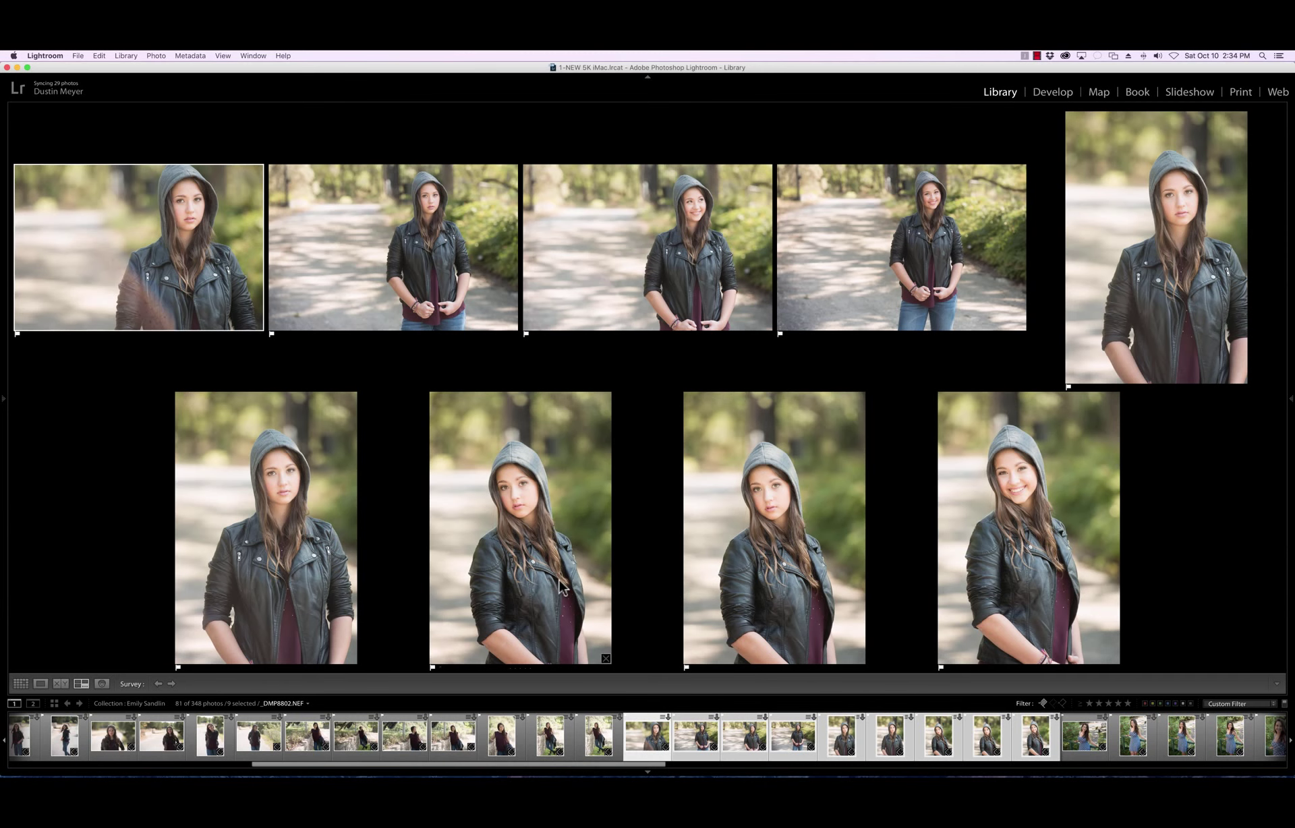
key(u)
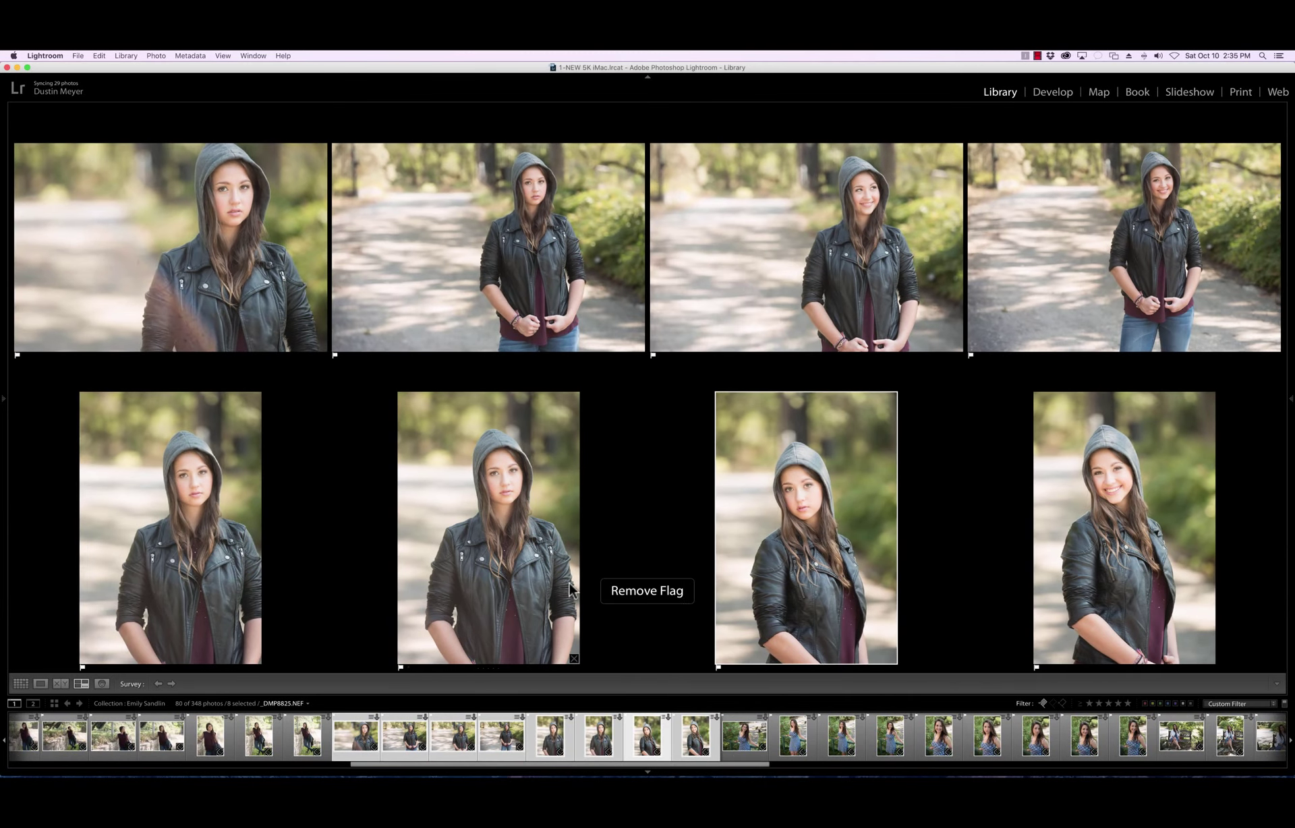
click(231, 590)
key(u)
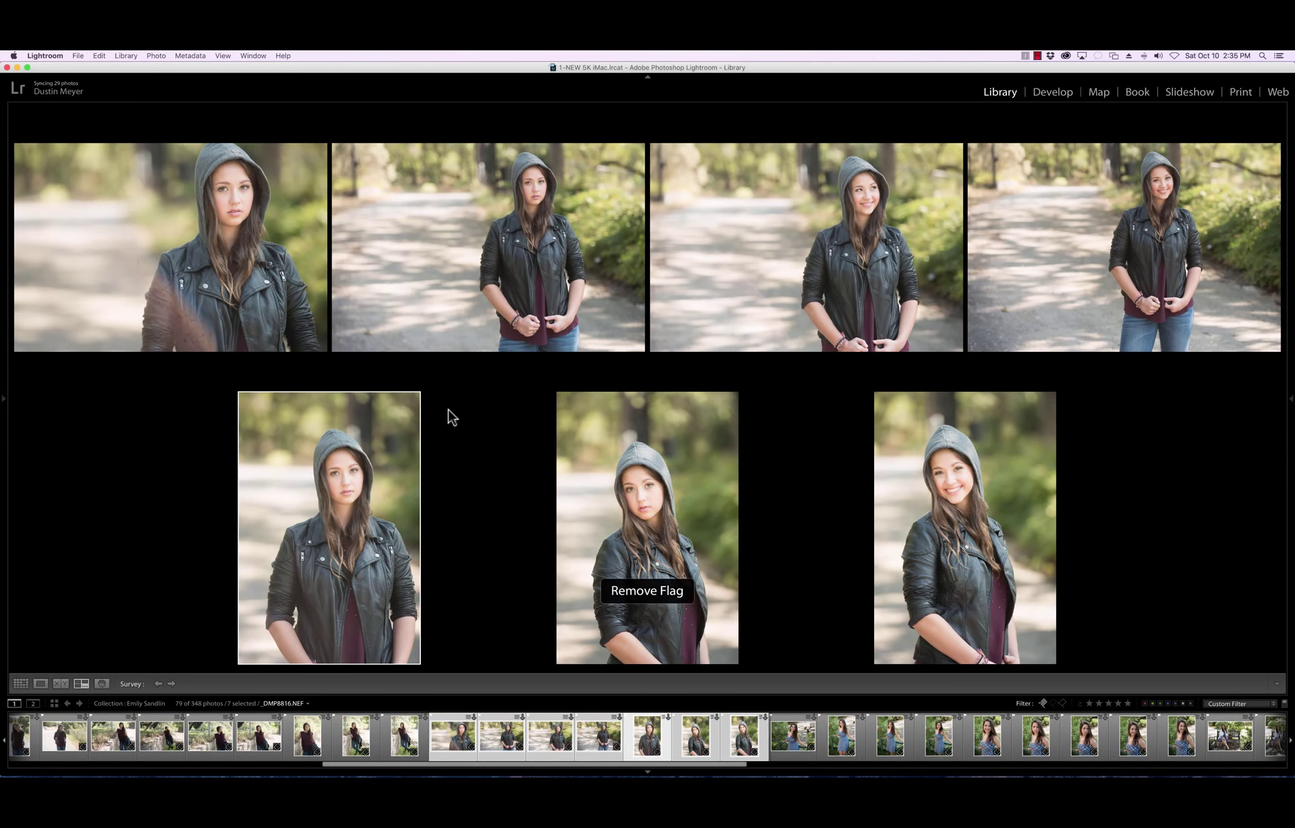
key(u)
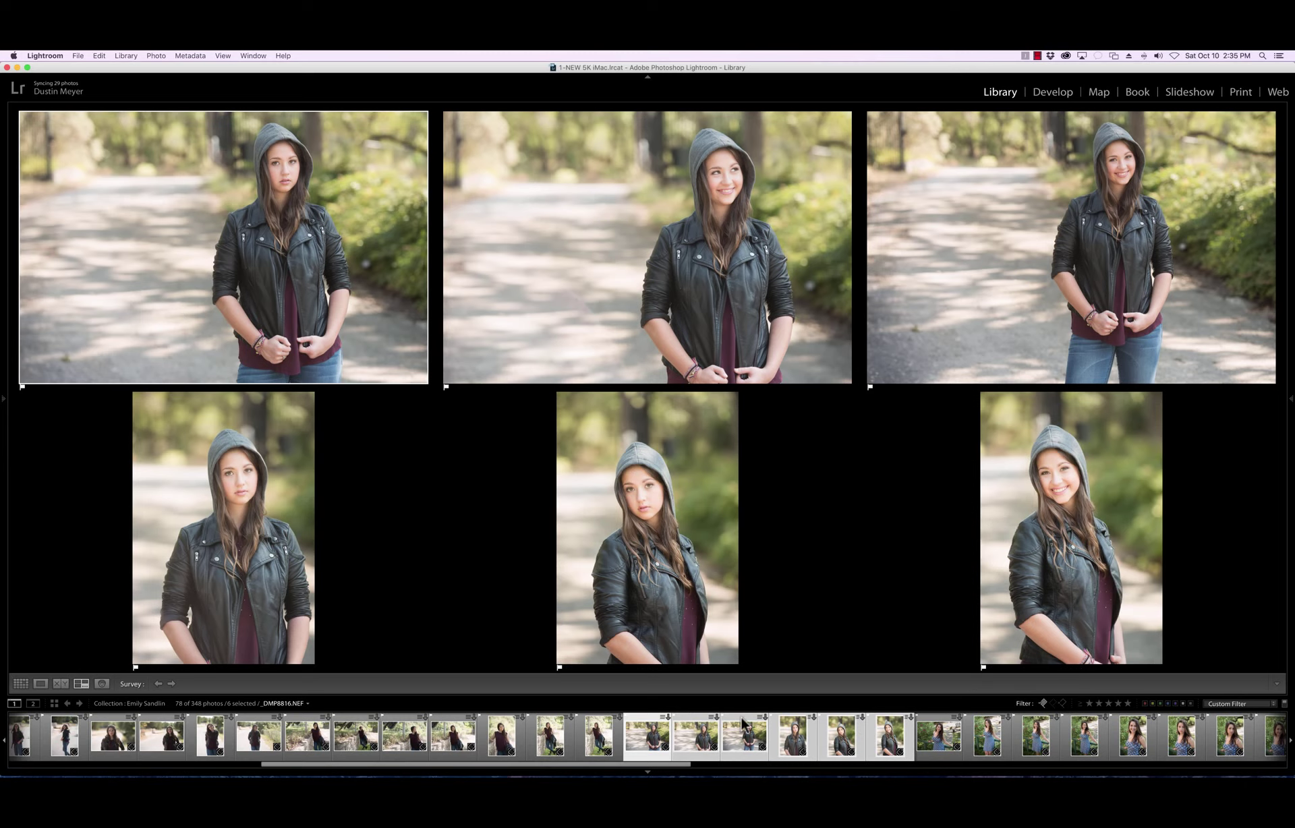
Compare the blue-dress railing series side by side and unflag the third top-row shot
click(939, 743)
scroll(944, 739, right, 5)
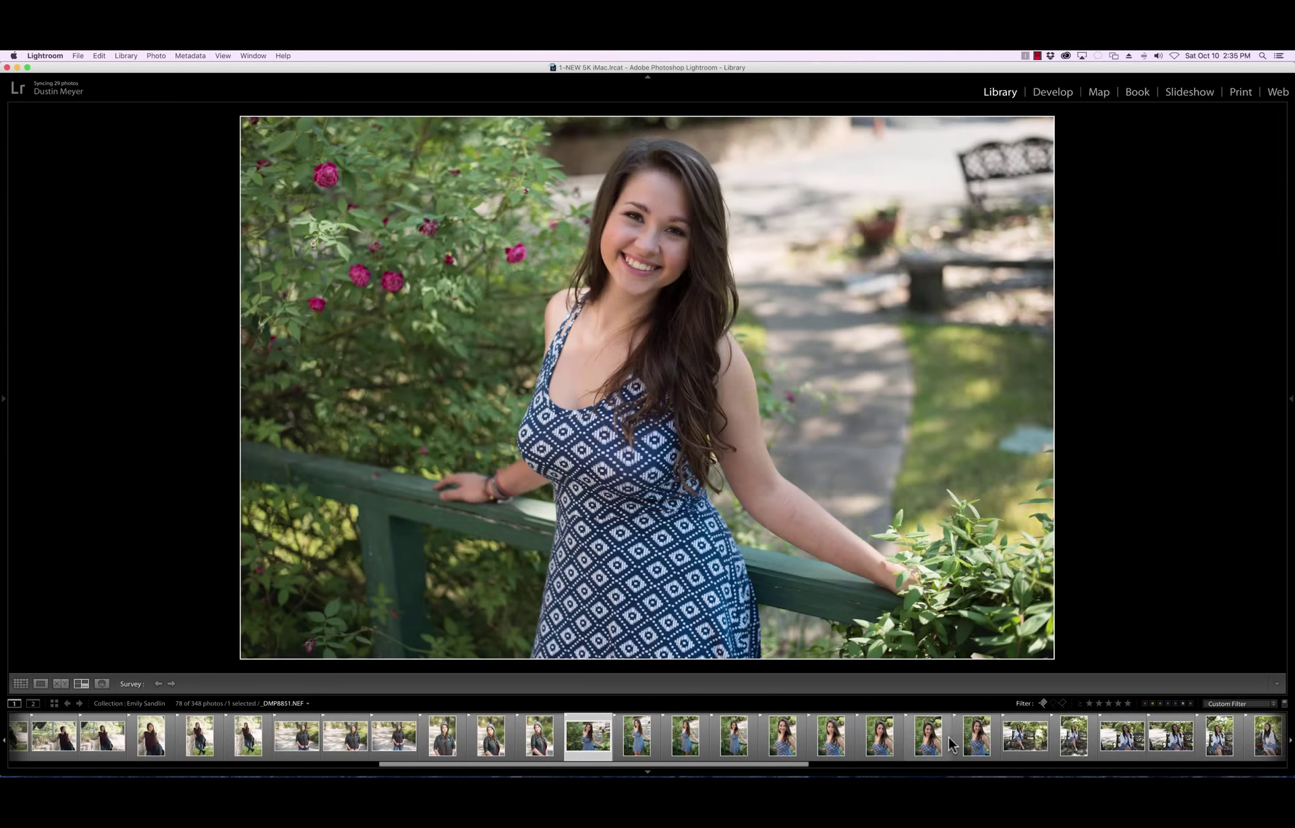
shift+click(982, 748)
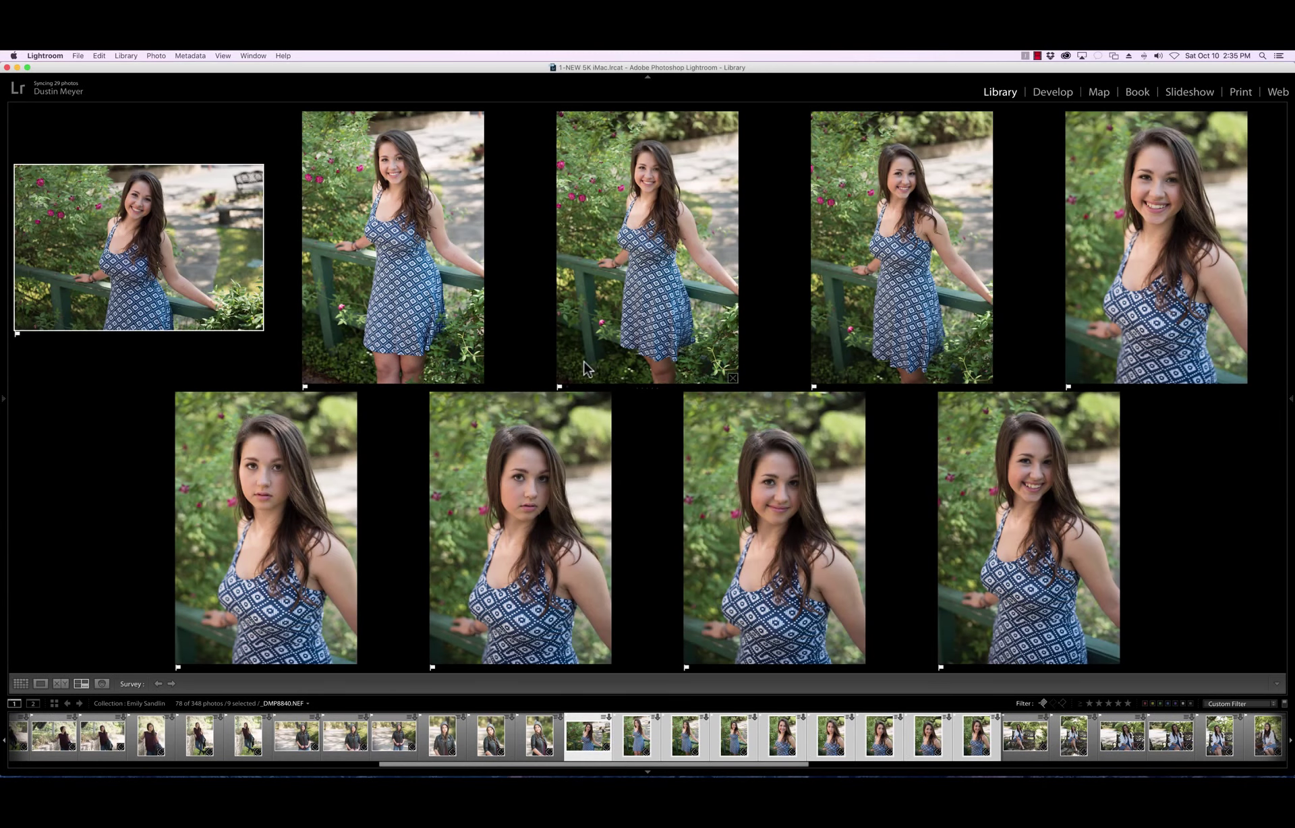
click(363, 285)
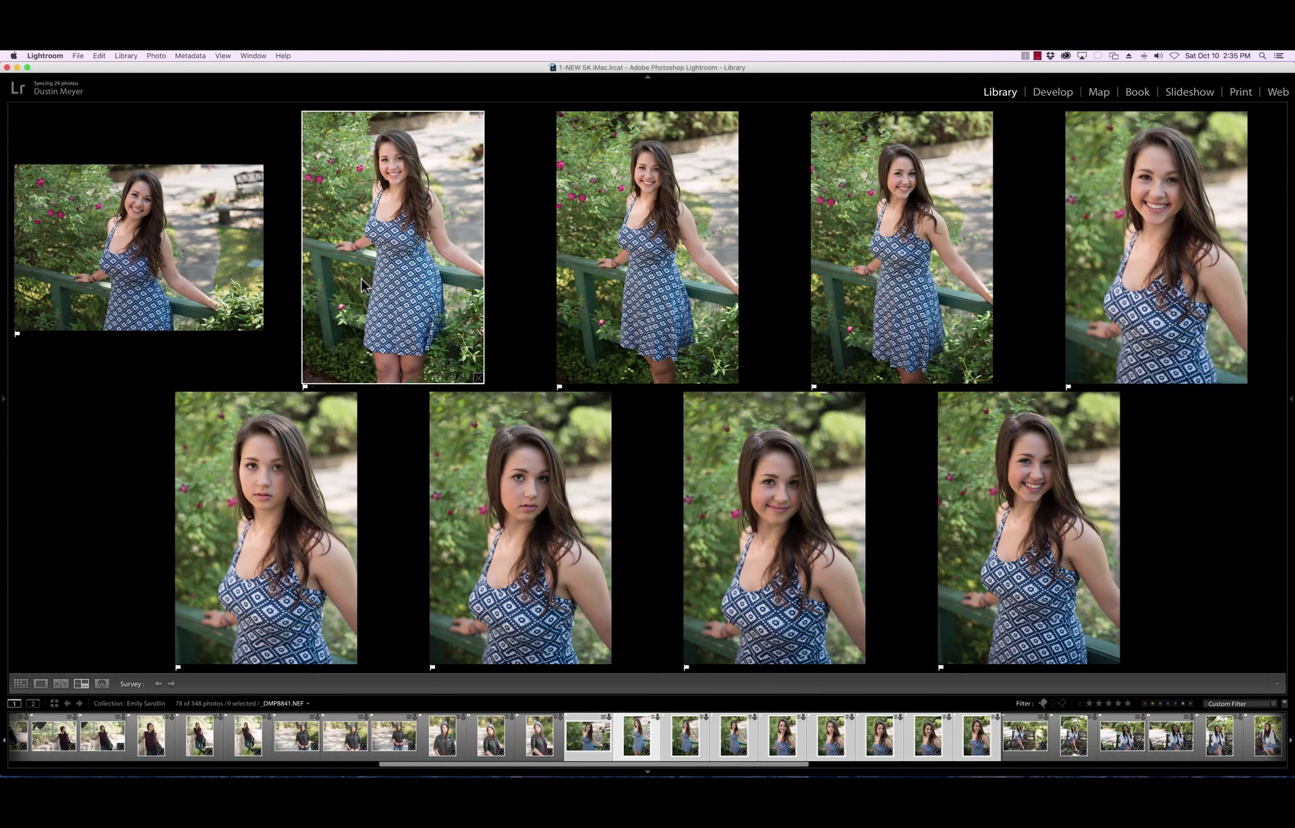
click(596, 283)
key(u)
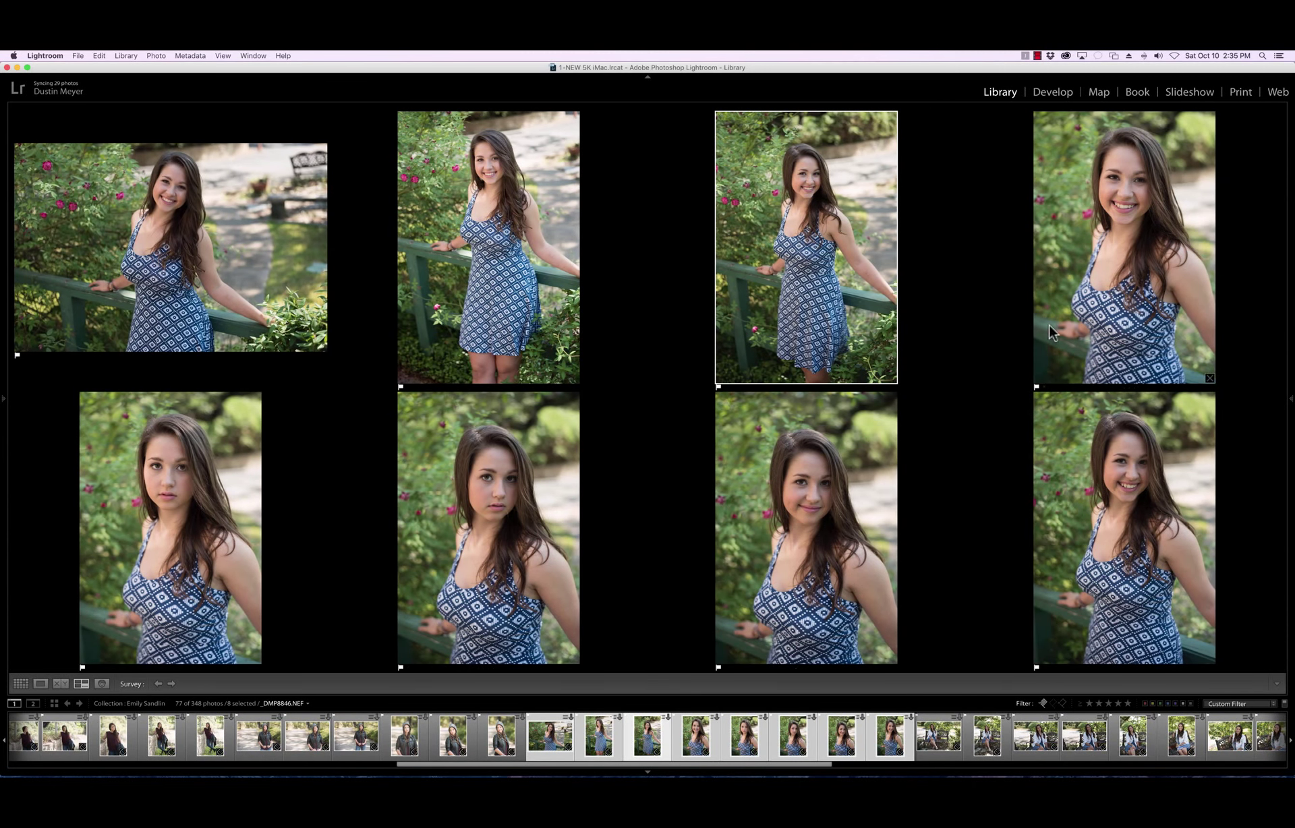
Unflag the bottom-left and bottom-middle railing shots, leaving 75 photos flagged
click(1079, 491)
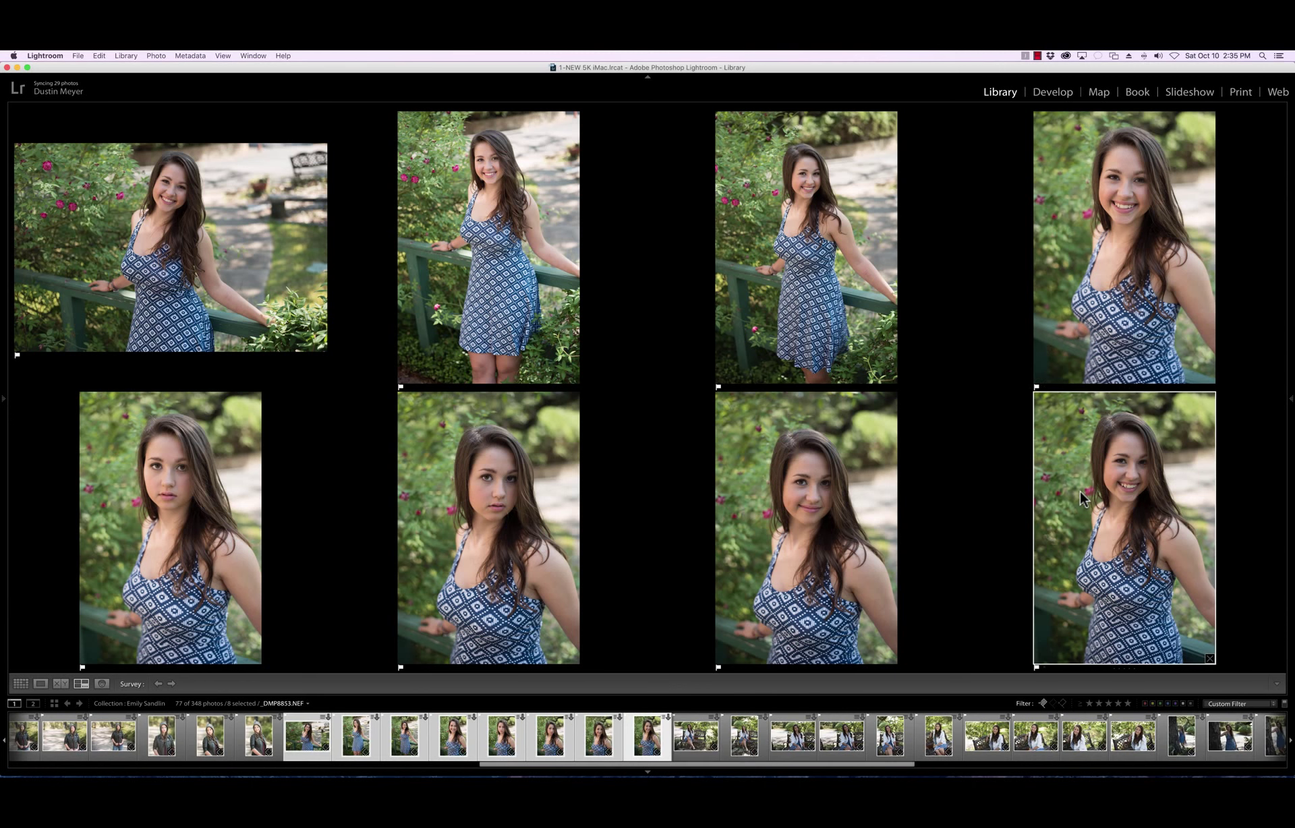
click(172, 521)
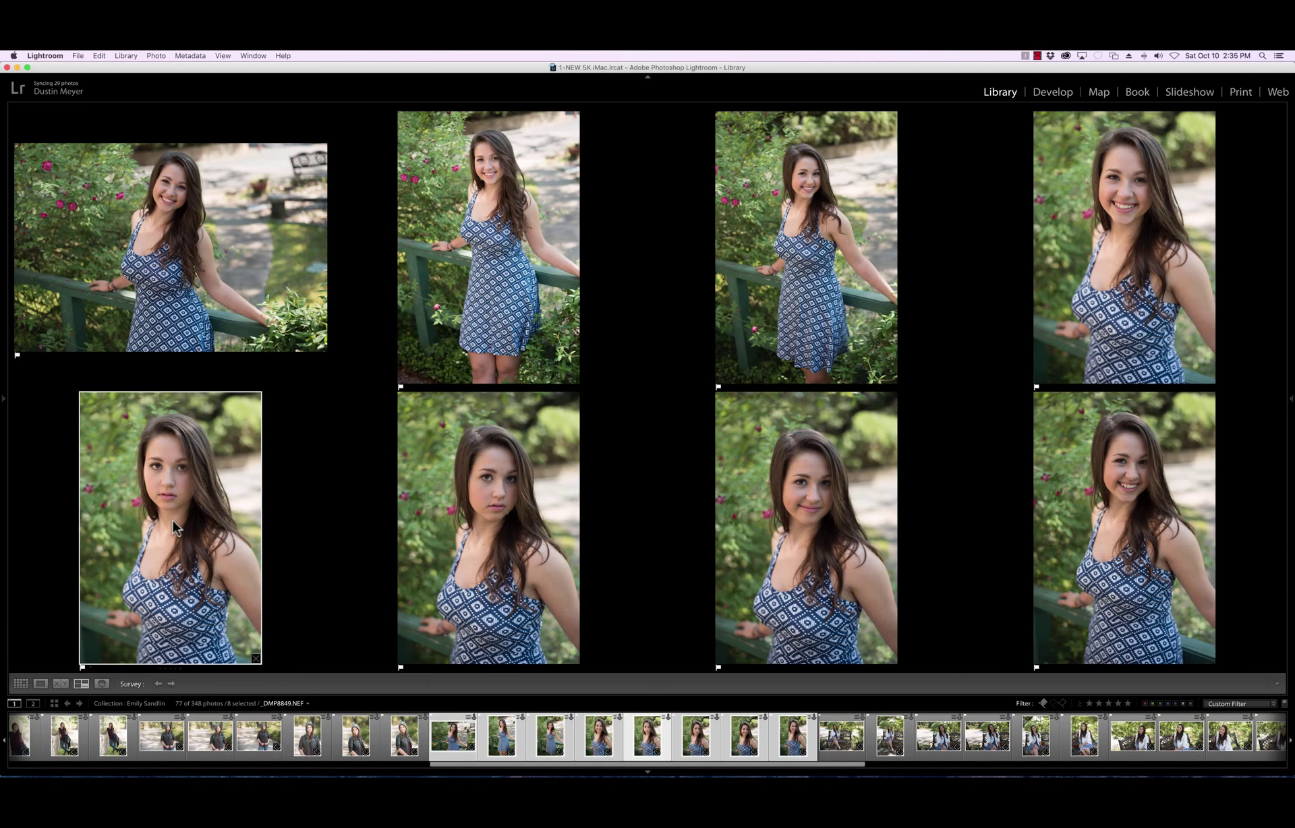
key(u)
click(636, 508)
key(u)
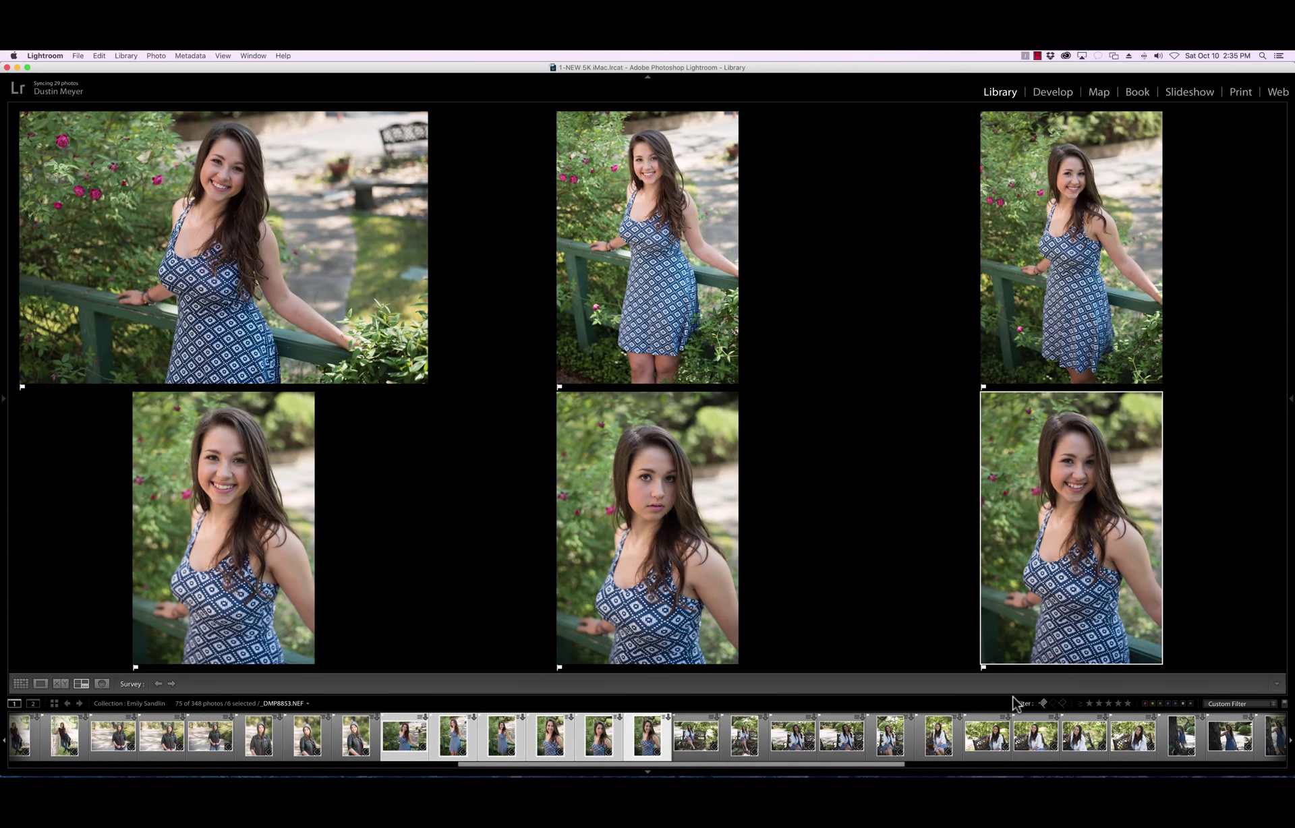
Survey all ten bench shots and unflag the first three top-row bench photos
click(683, 755)
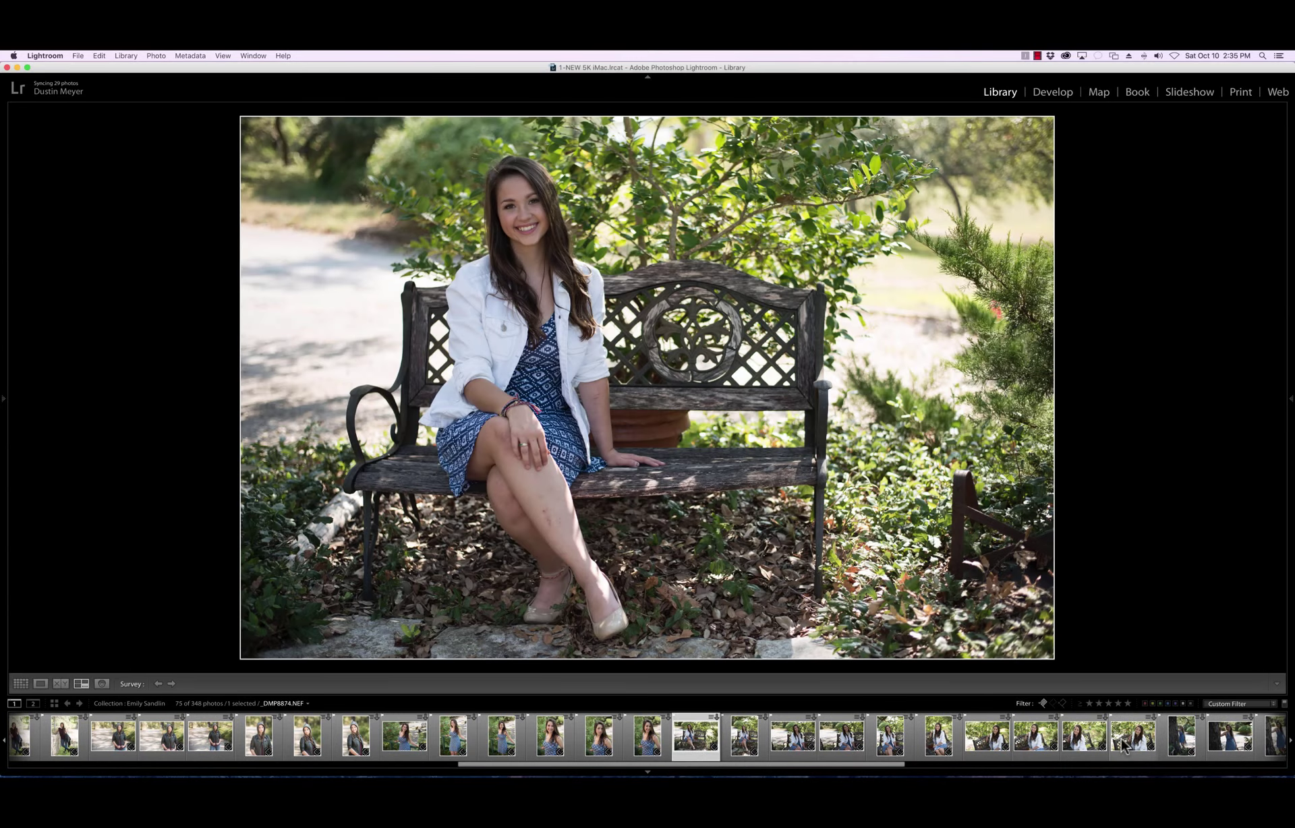
shift+click(1125, 745)
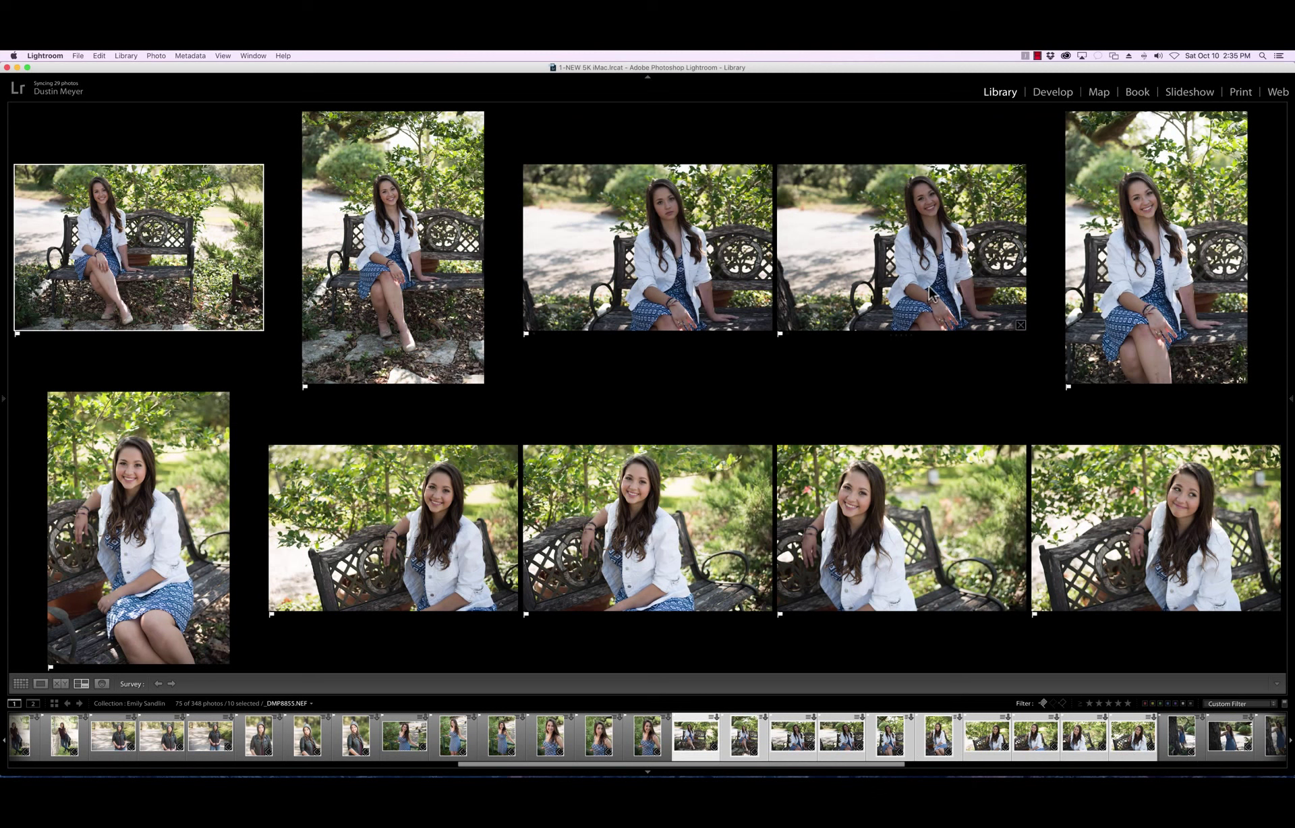
click(719, 273)
key(u)
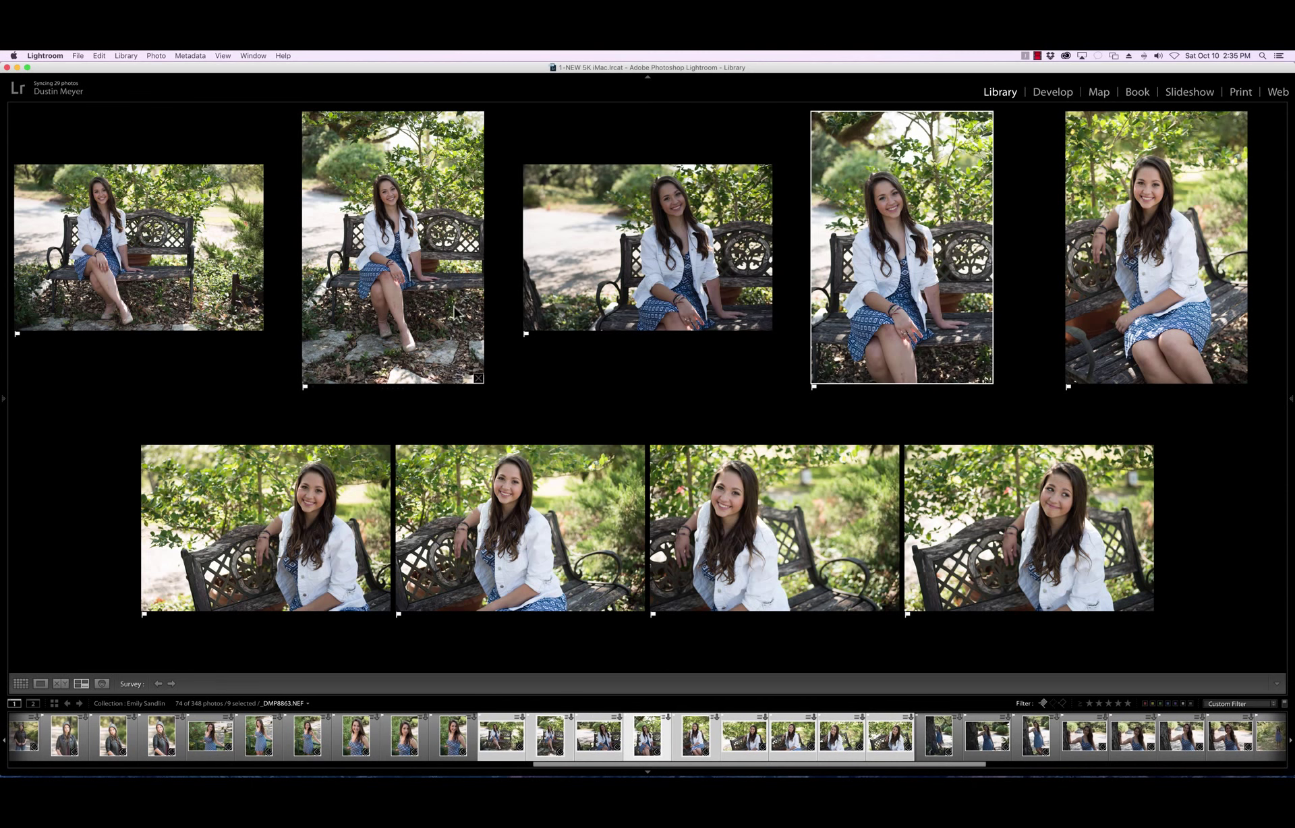
key(u)
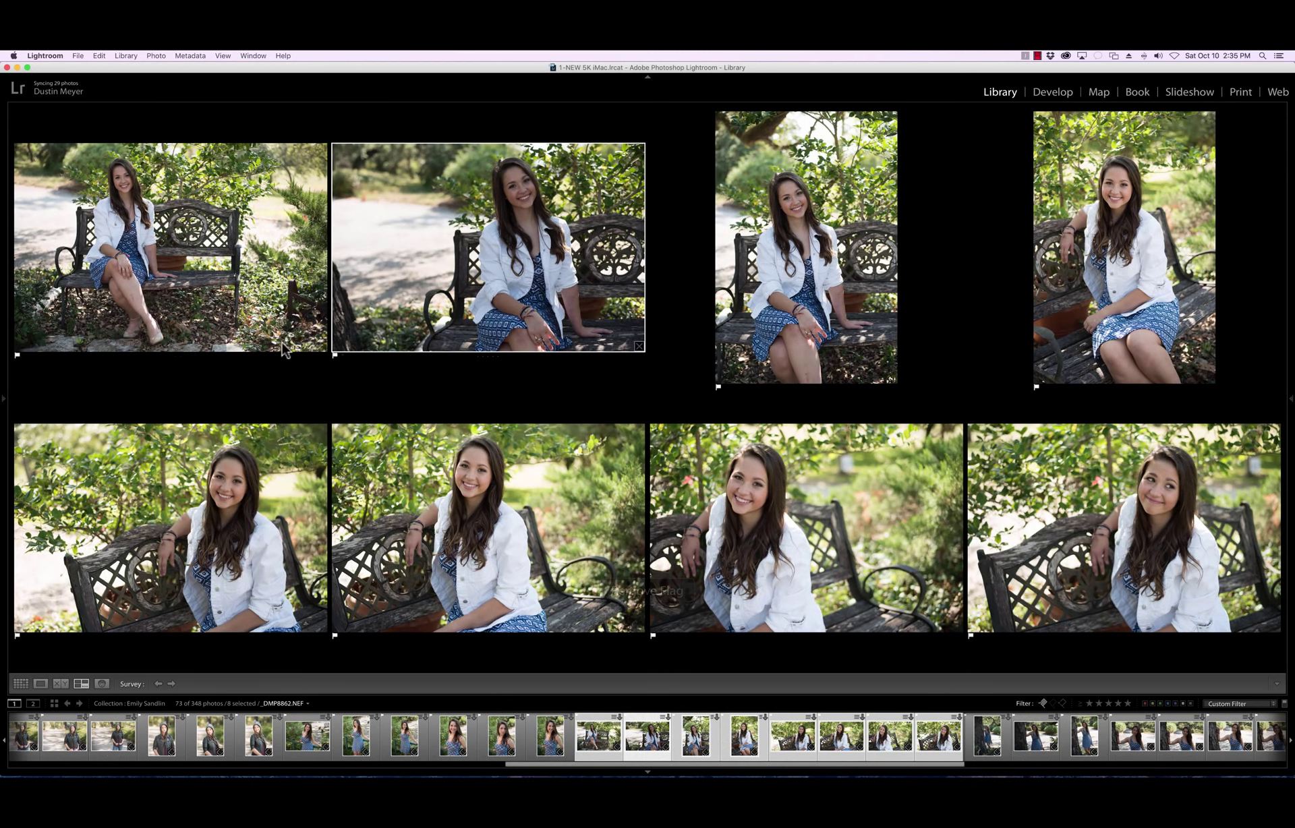
click(183, 277)
key(u)
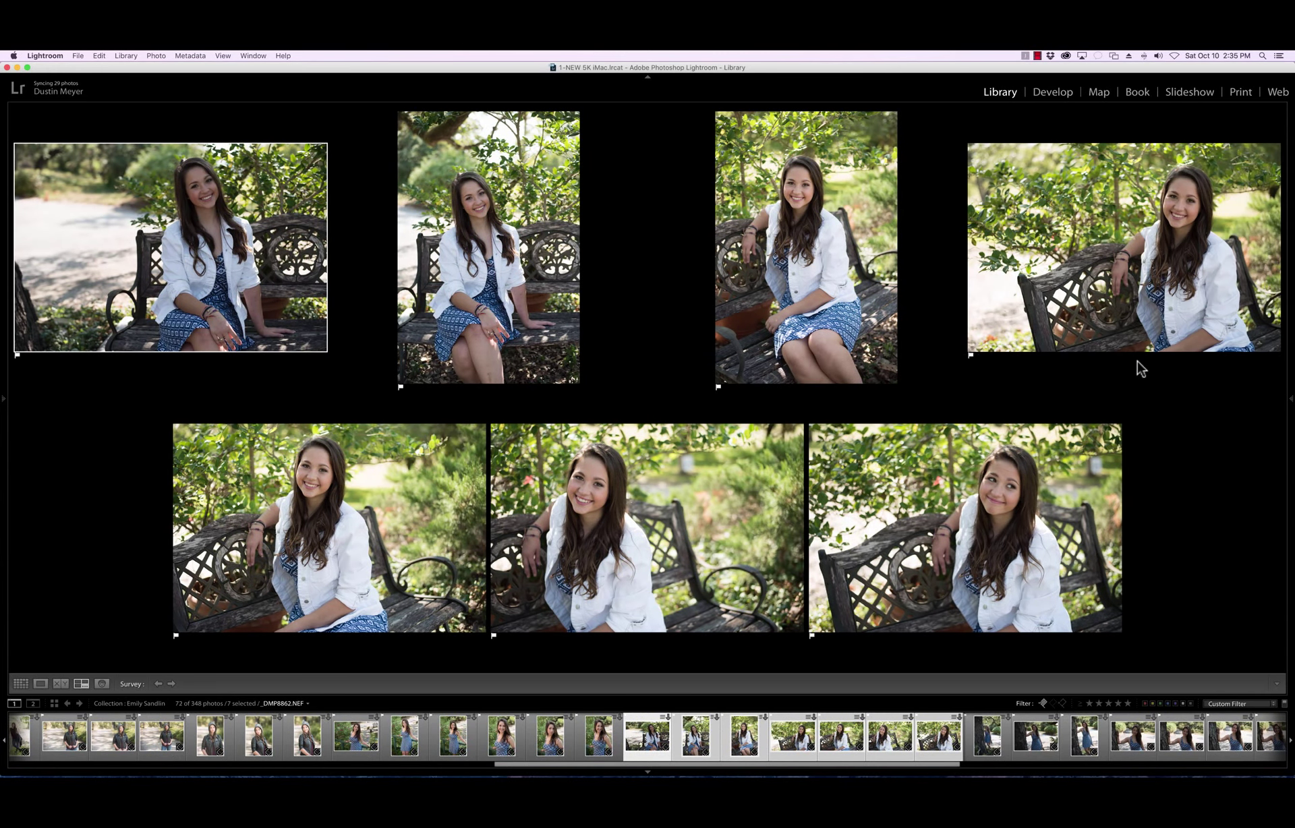
Unflag three more bench photos, leaving 69 flagged, then compare the seven tree shots from _DMP8877
click(1087, 320)
key(u)
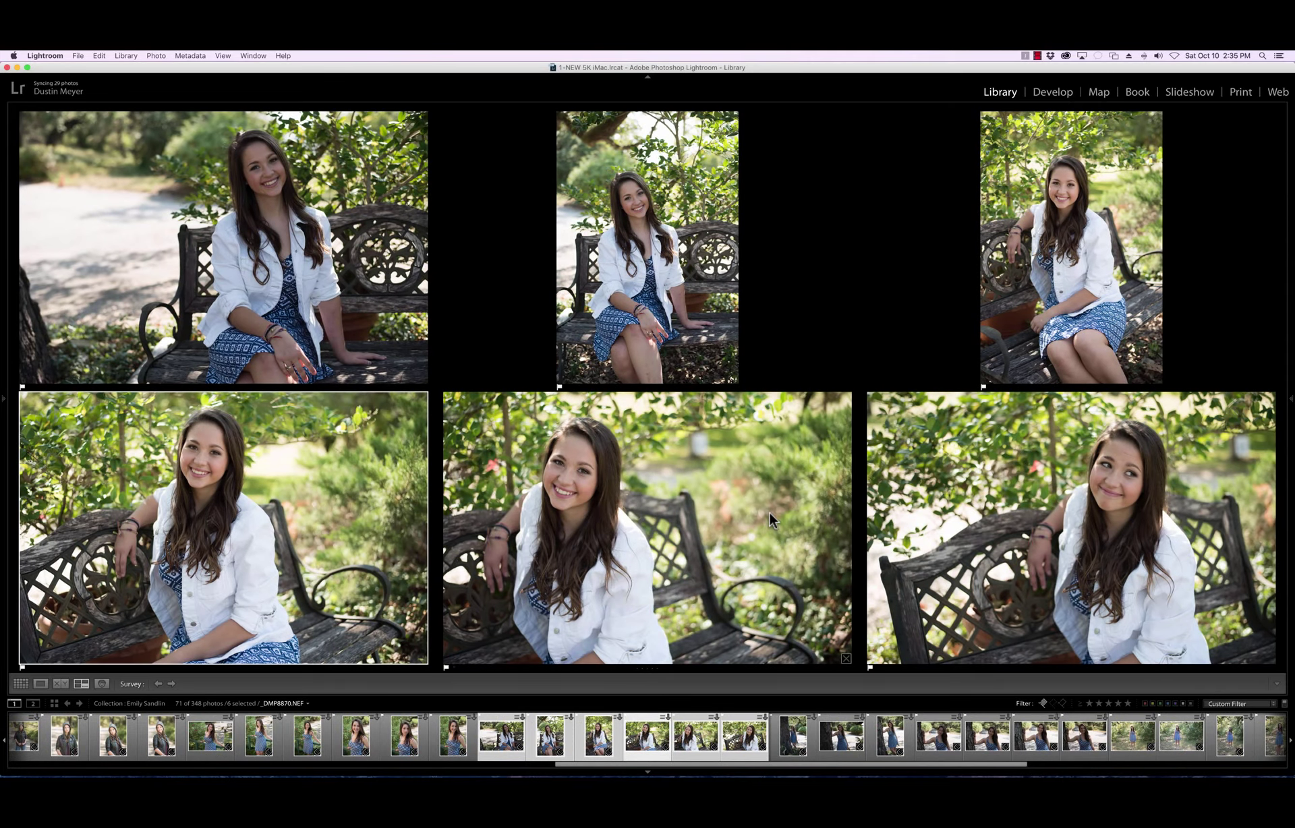
click(769, 511)
key(u)
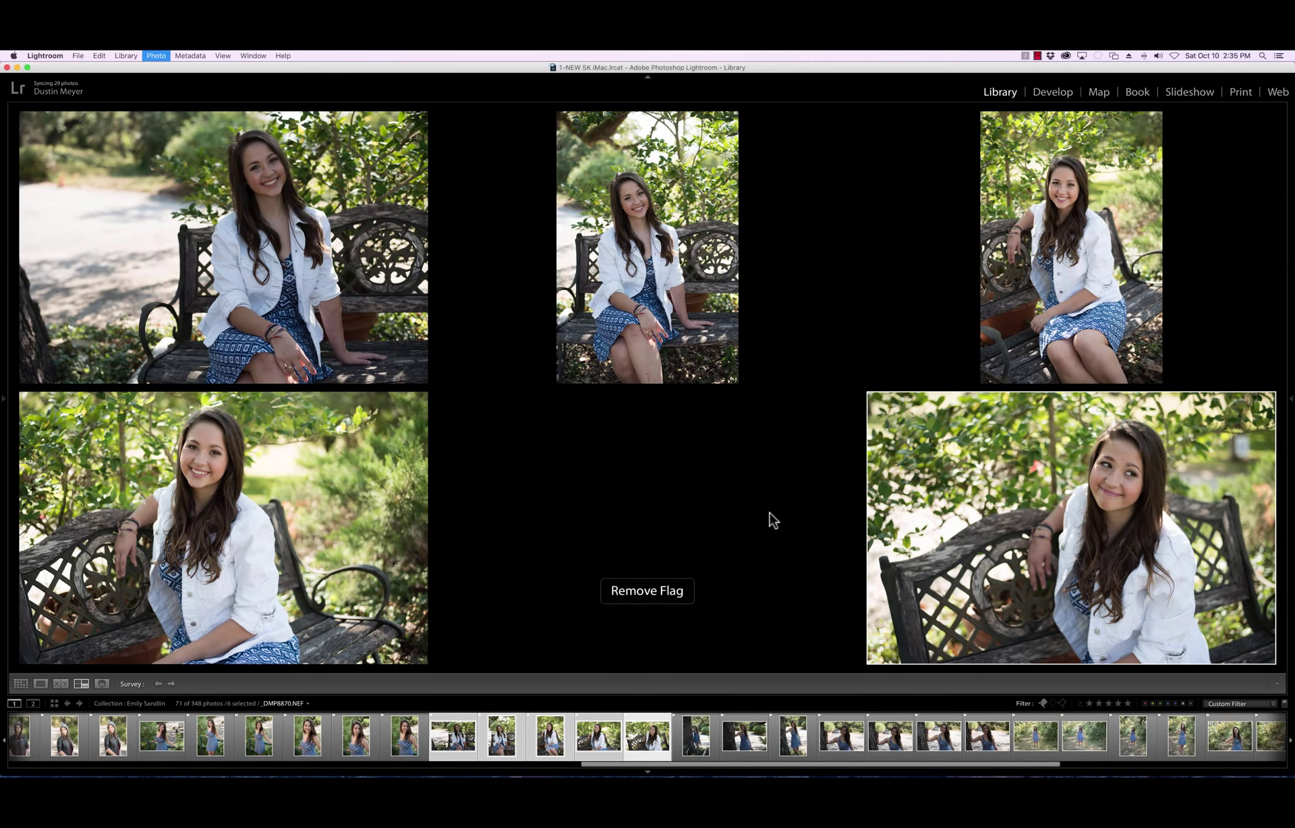
click(847, 507)
key(u)
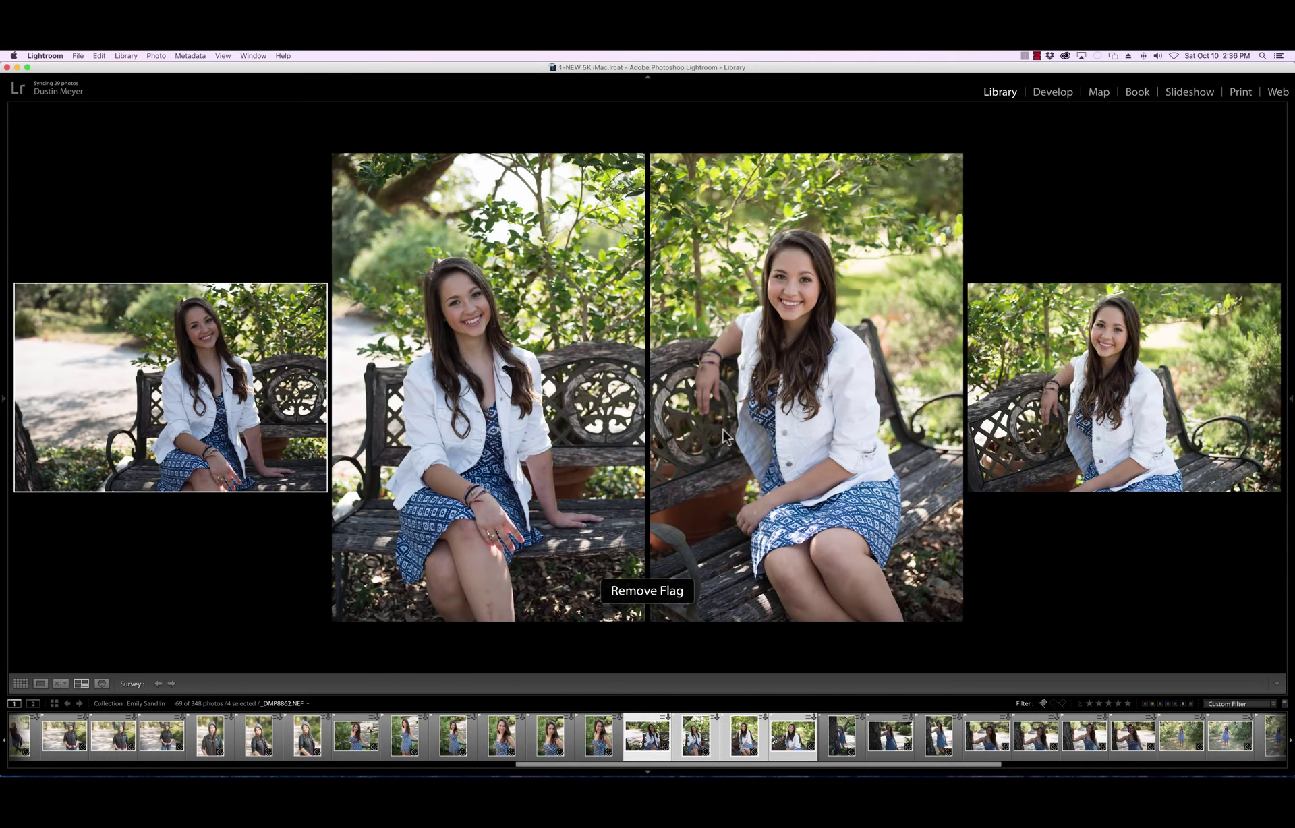
click(841, 735)
shift+click(1130, 741)
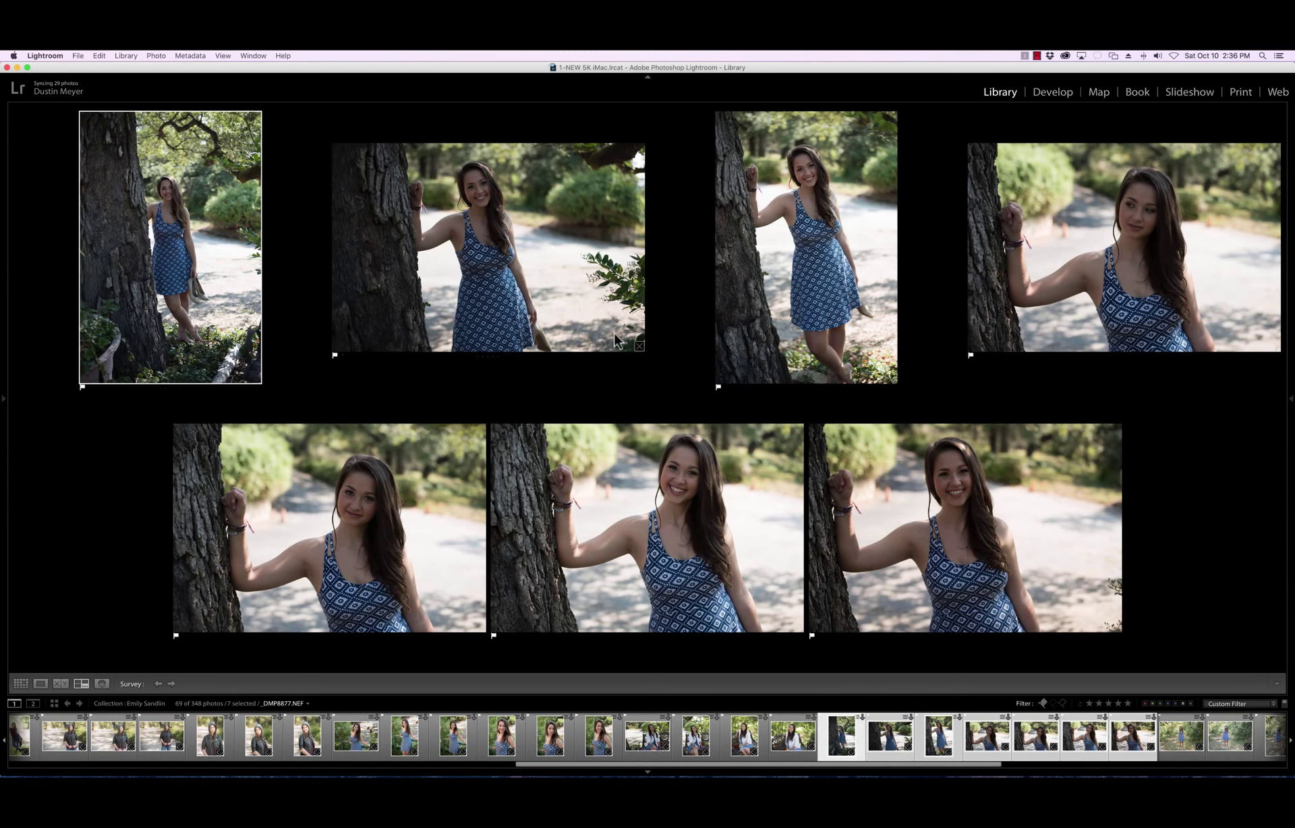
Unflag three tree shots: the fourth, bottom-right and bottom-left photos
key(u)
key(slash)
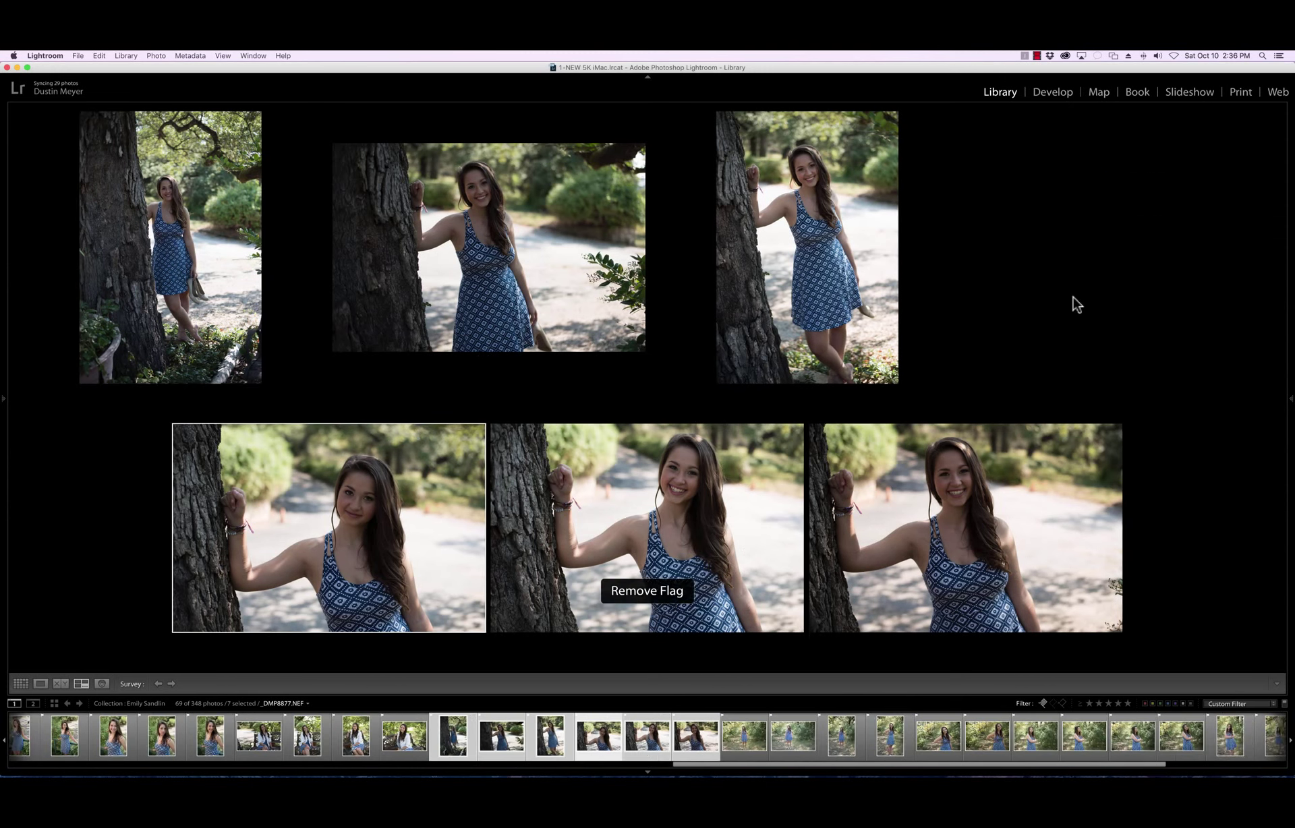
key(u)
key(slash)
key(u)
key(slash)
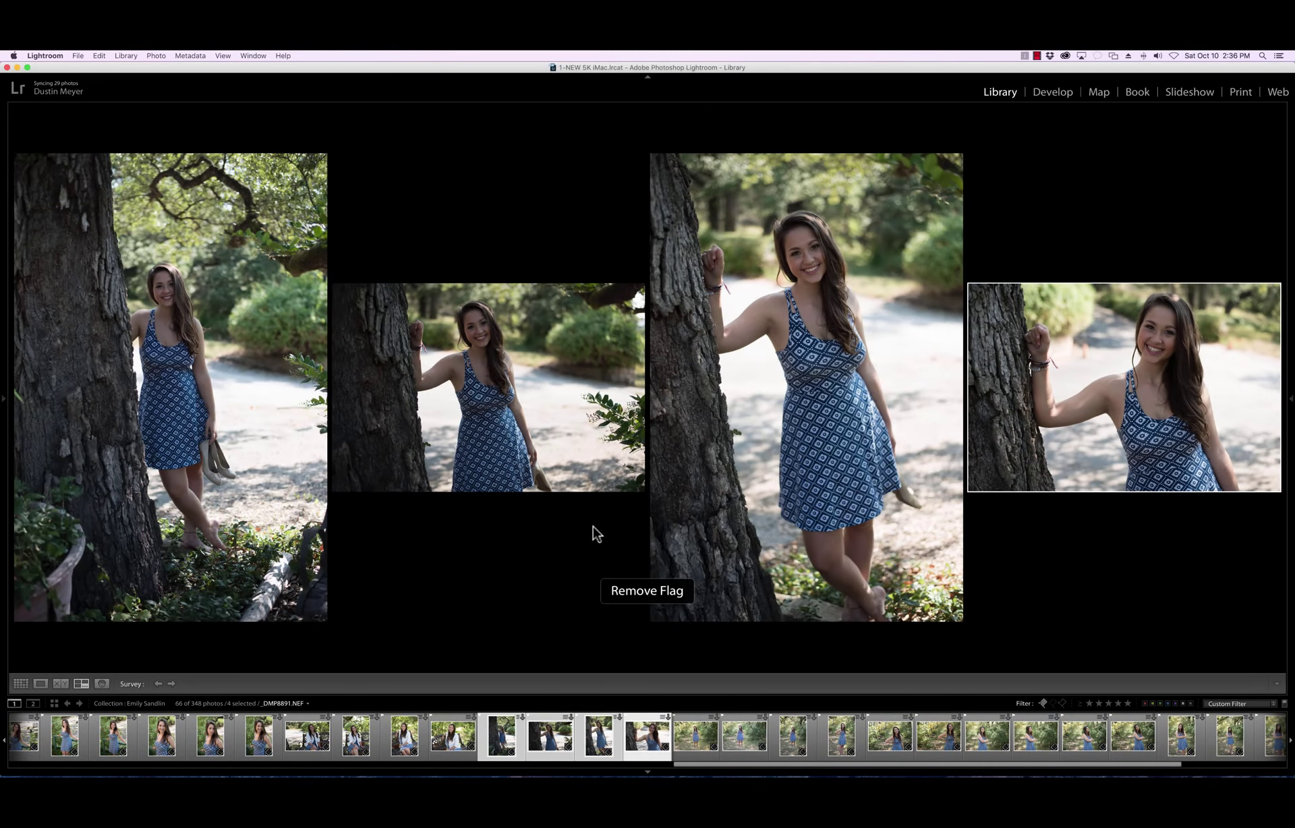
Survey all eighteen field shots and unflag the second, fifth top-row and top-left photos
click(693, 741)
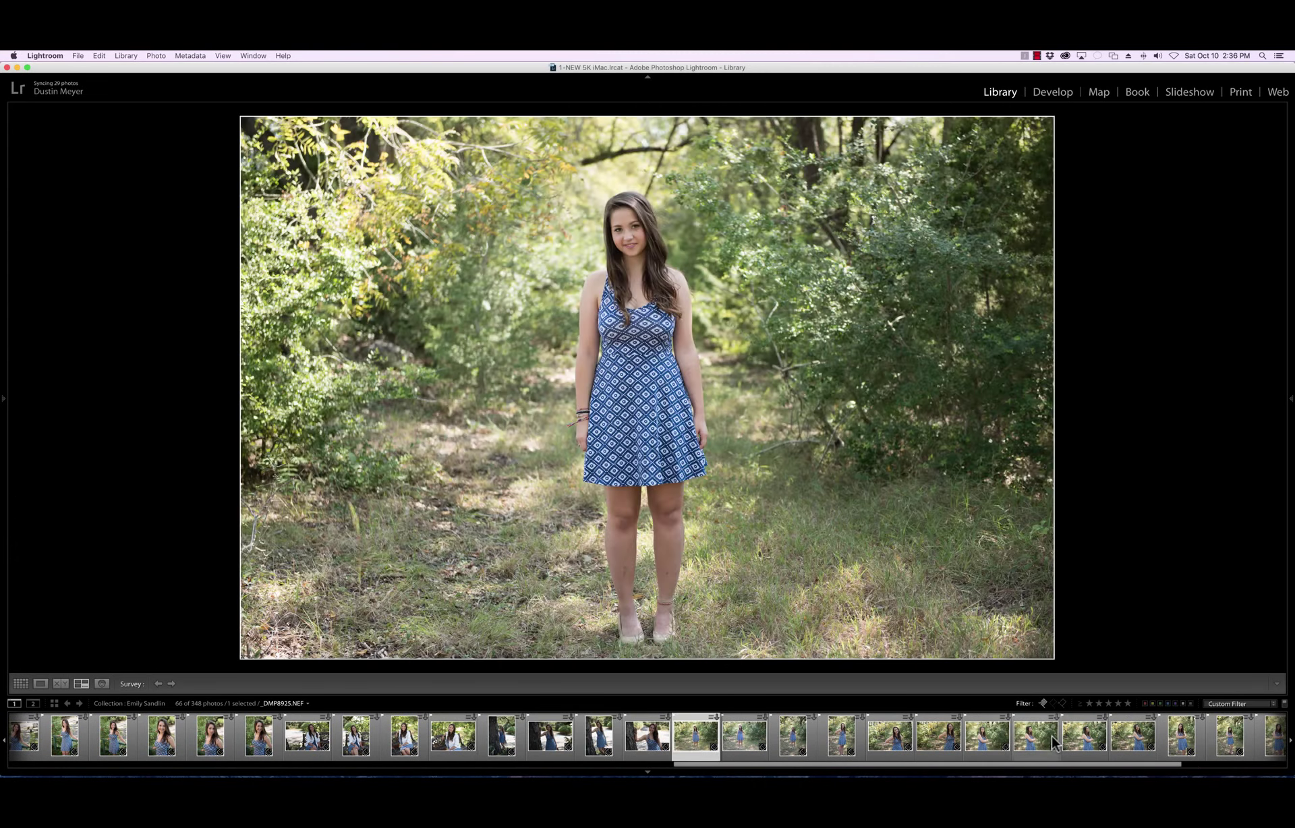
scroll(1060, 742, down, 5)
shift+click(1258, 742)
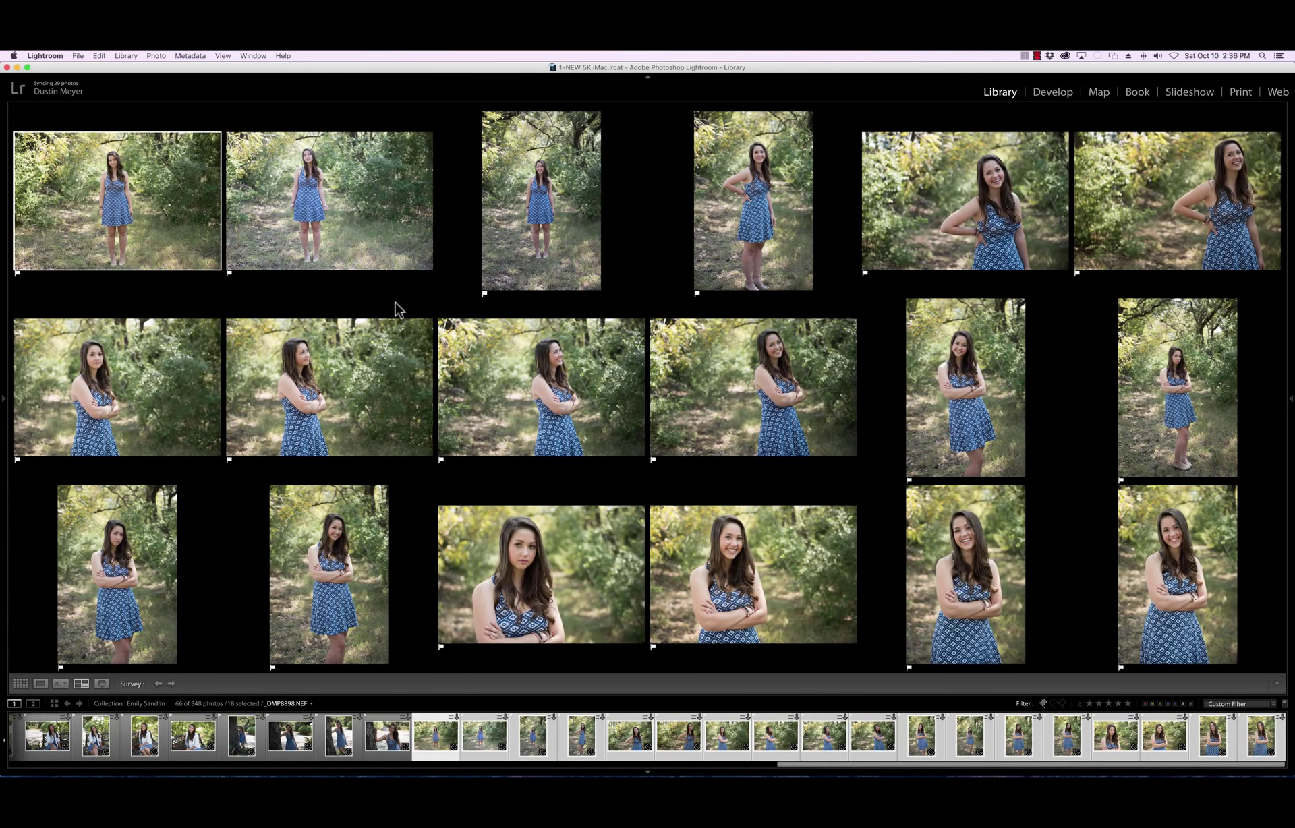
click(336, 225)
key(u)
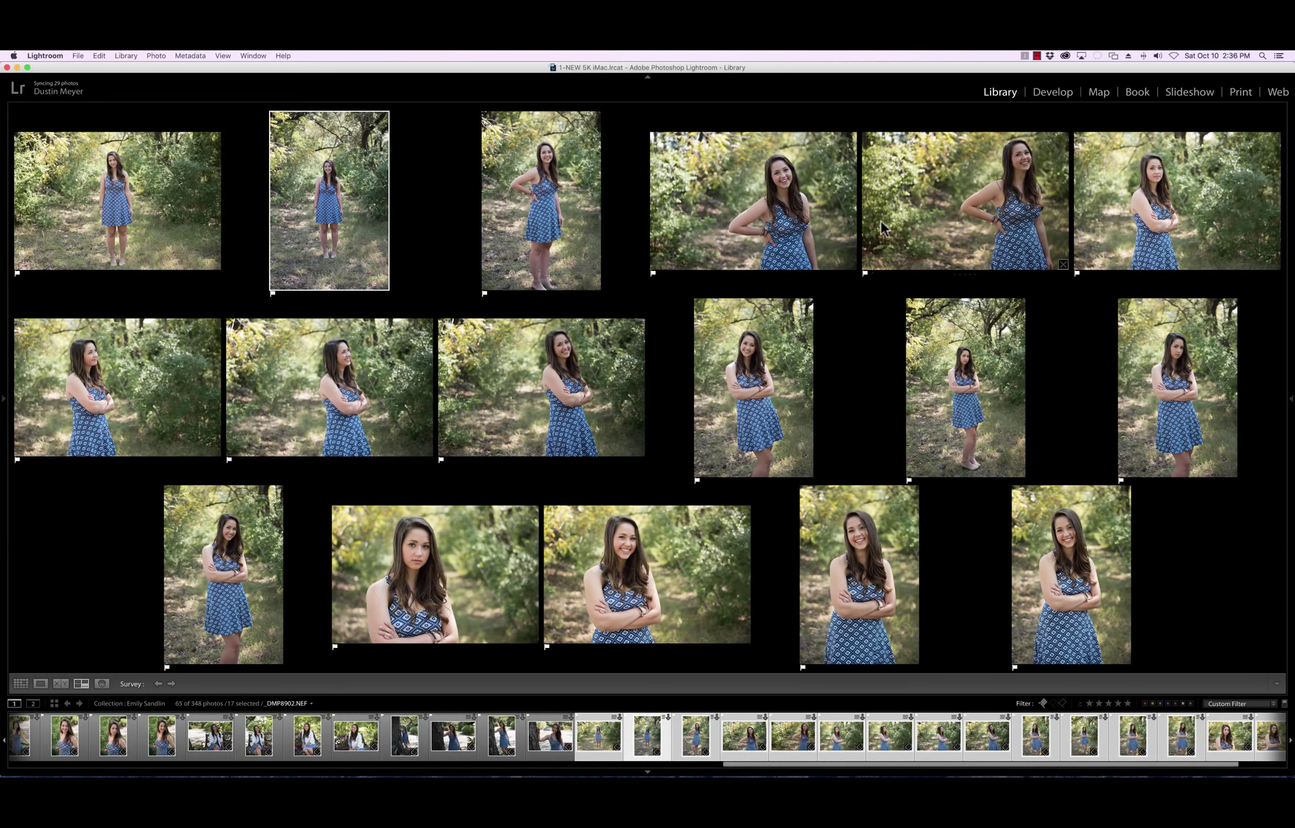
click(925, 204)
key(u)
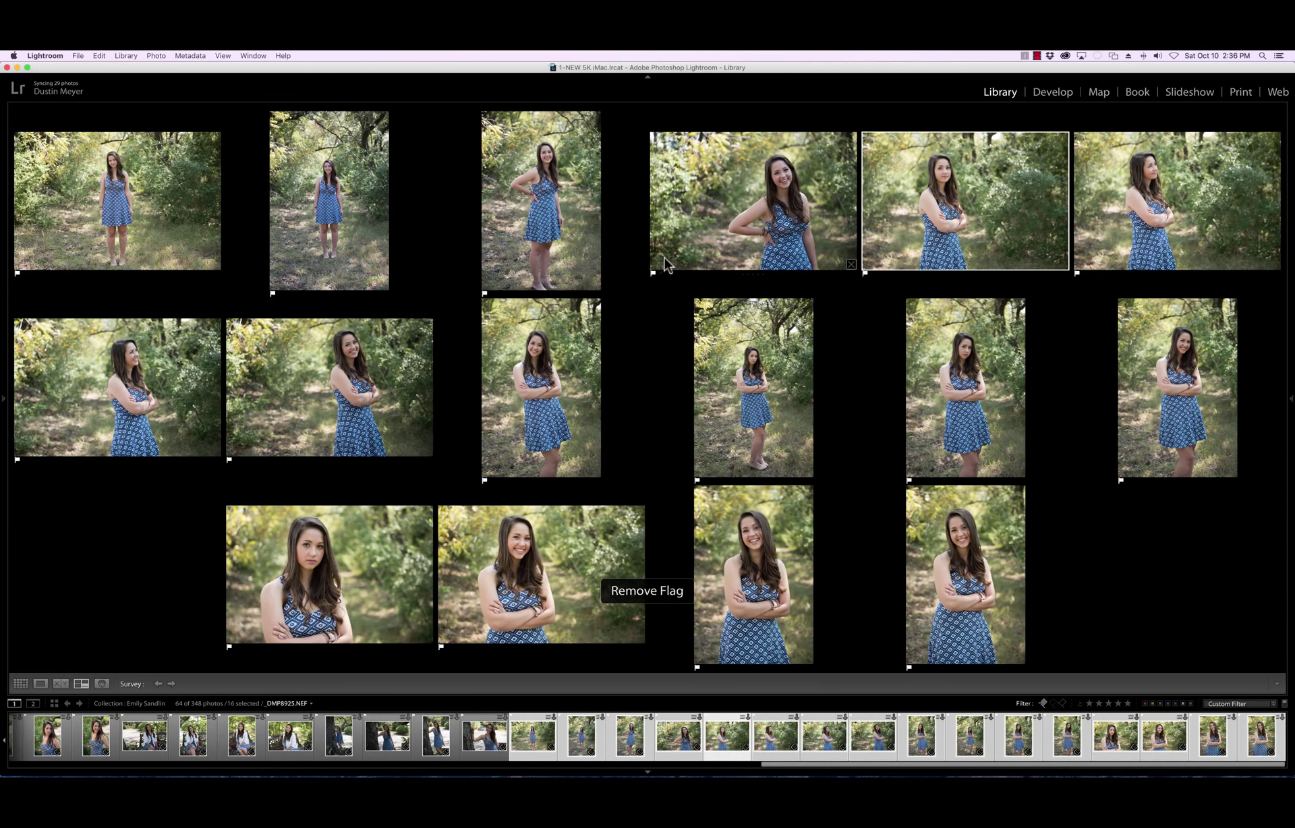
click(144, 232)
key(u)
key(u)
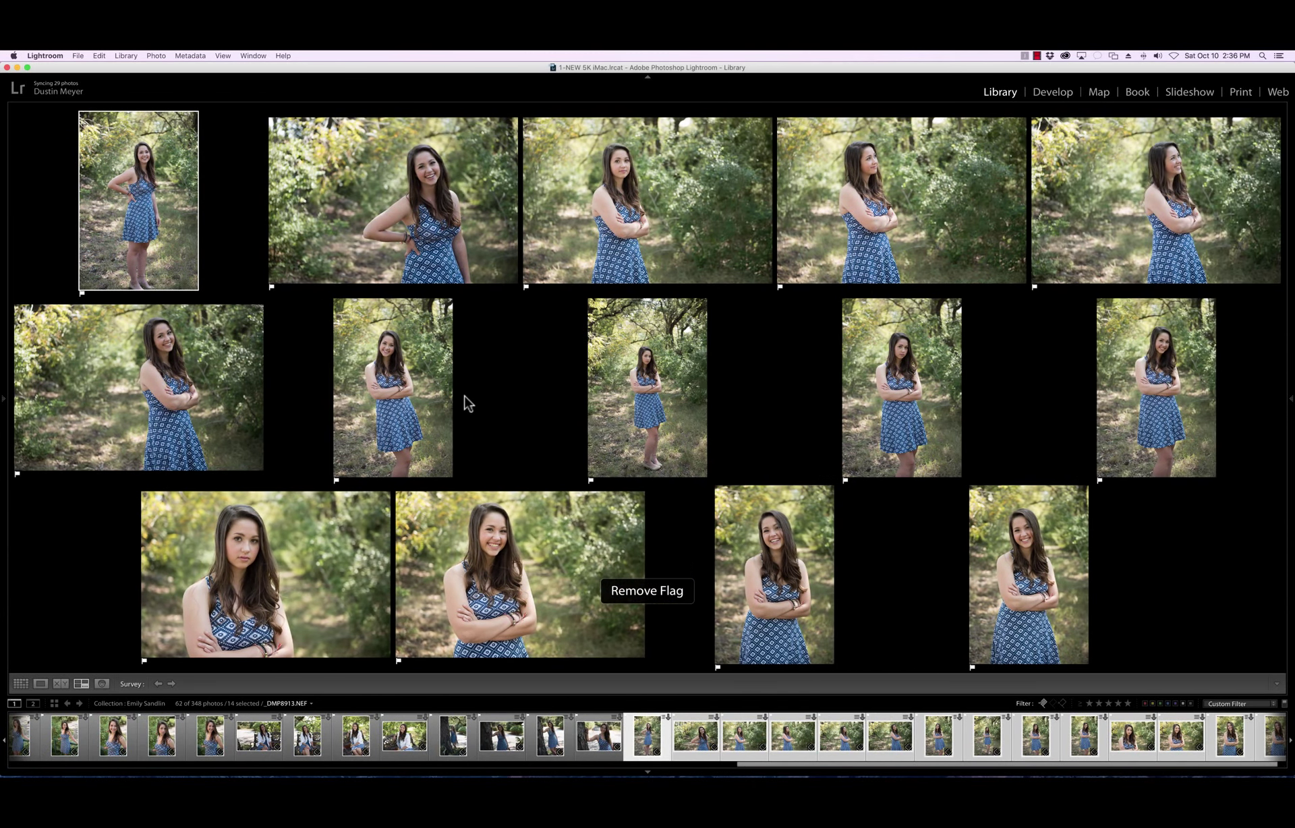
Unflag field photos _DMP8925, _DMP8933 and the top-right field shot
click(705, 210)
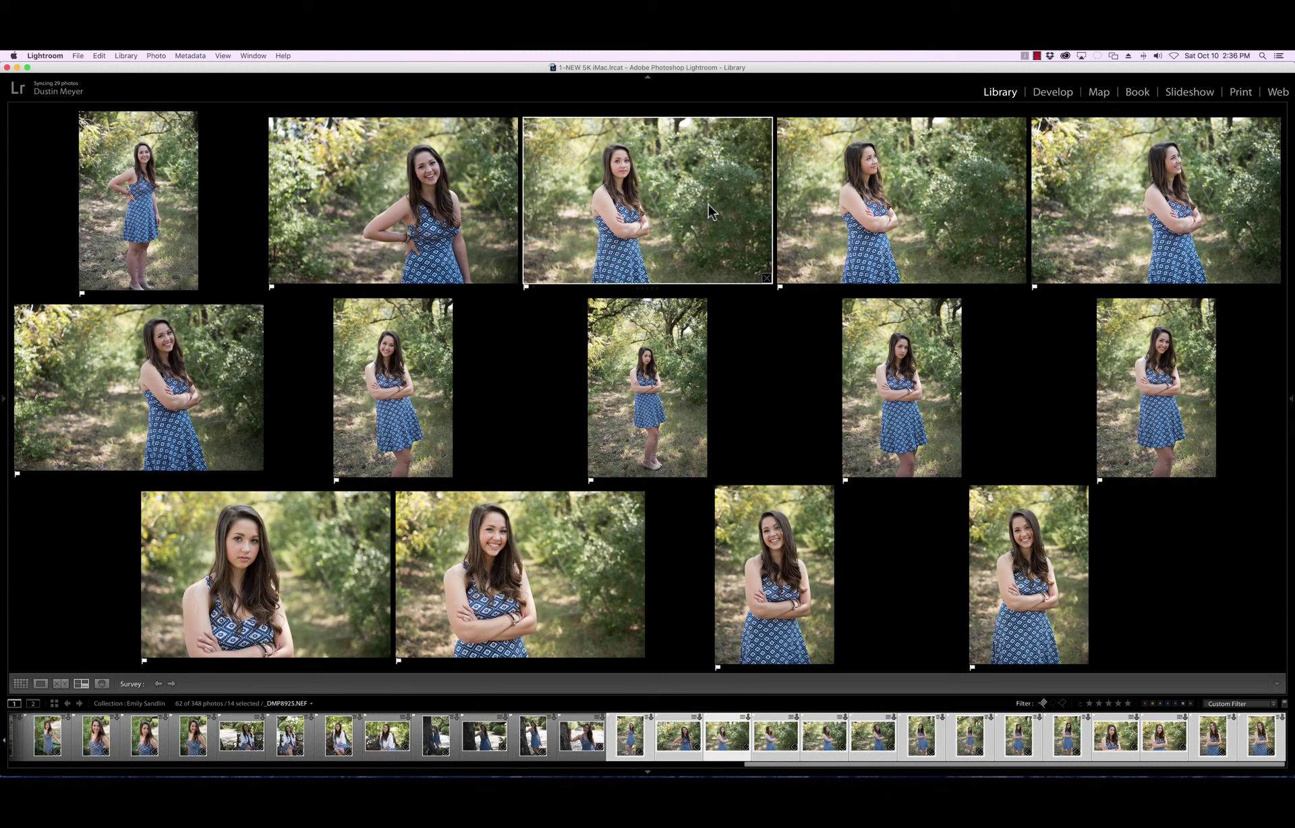
key(u)
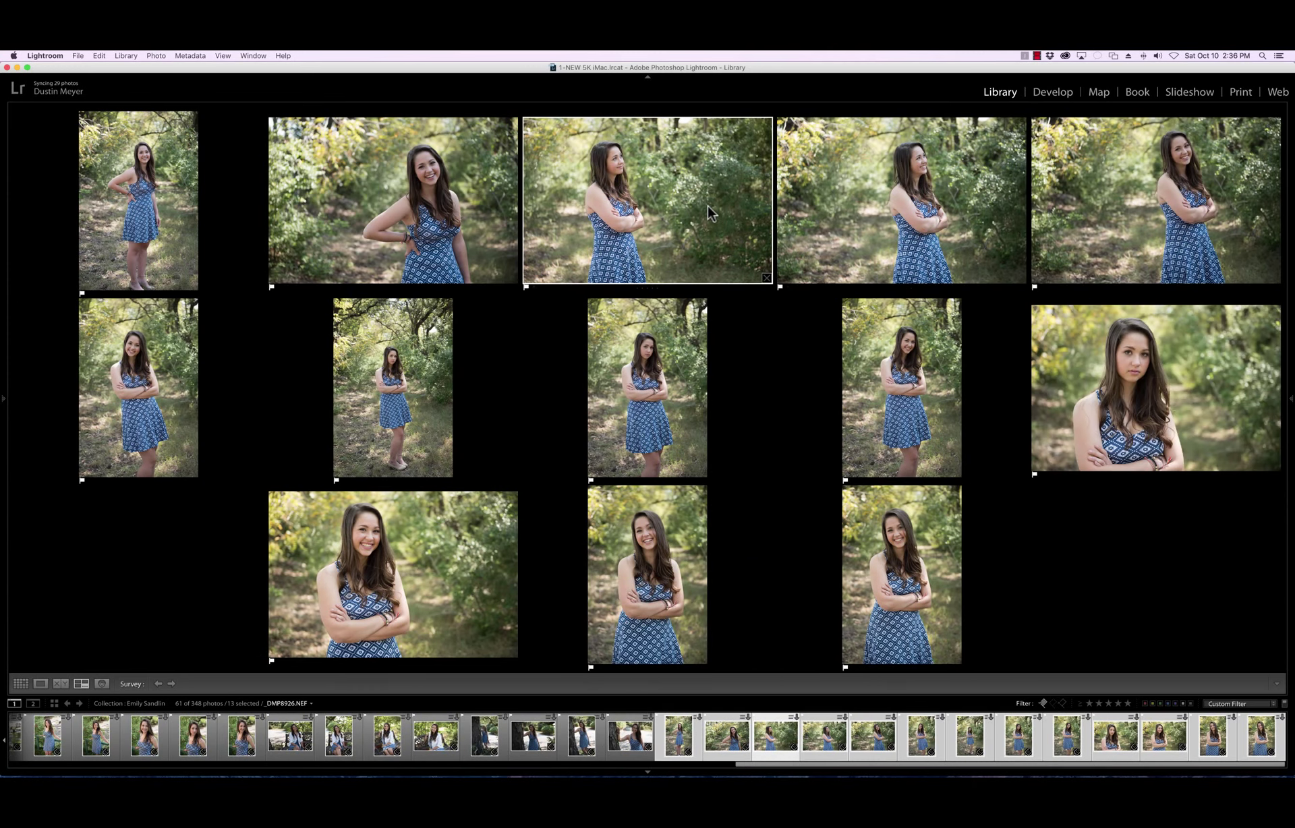
click(904, 220)
key(u)
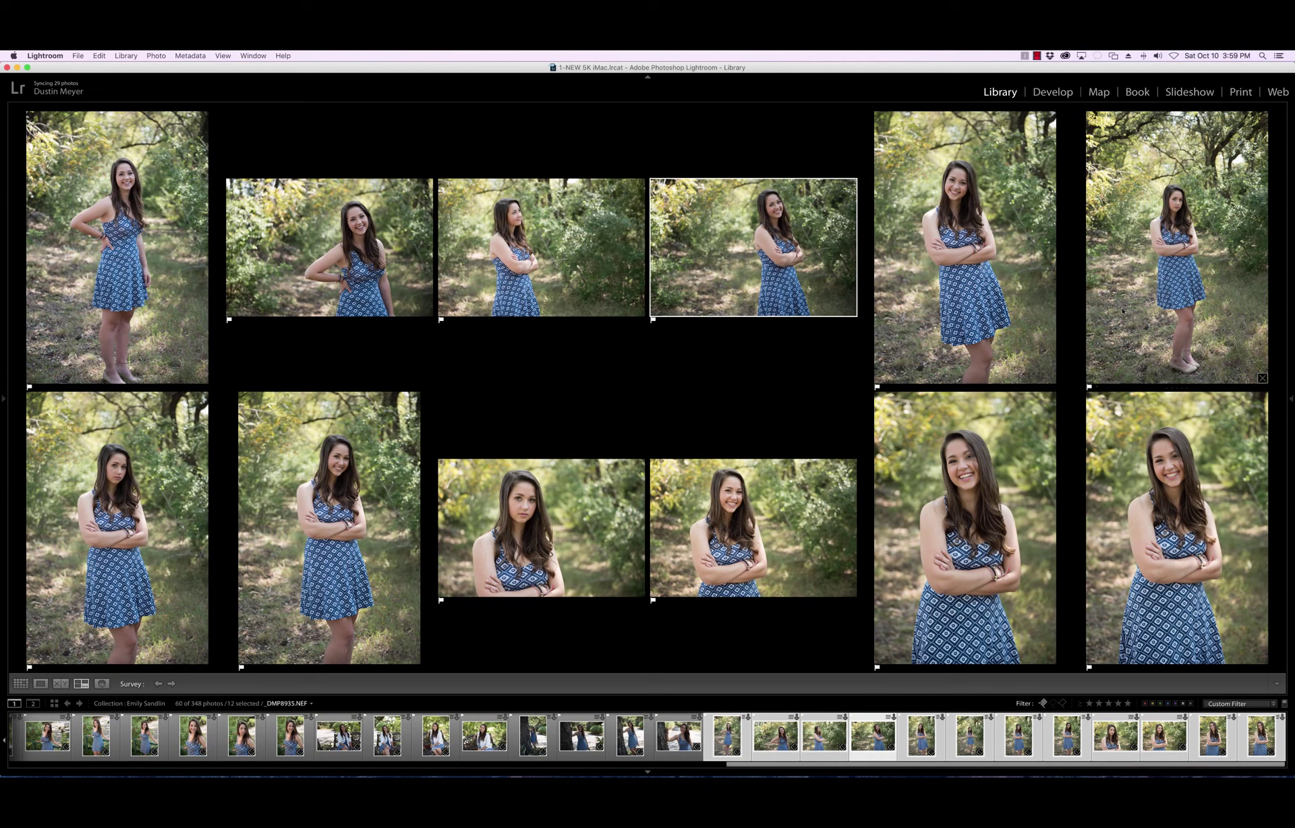
click(1121, 311)
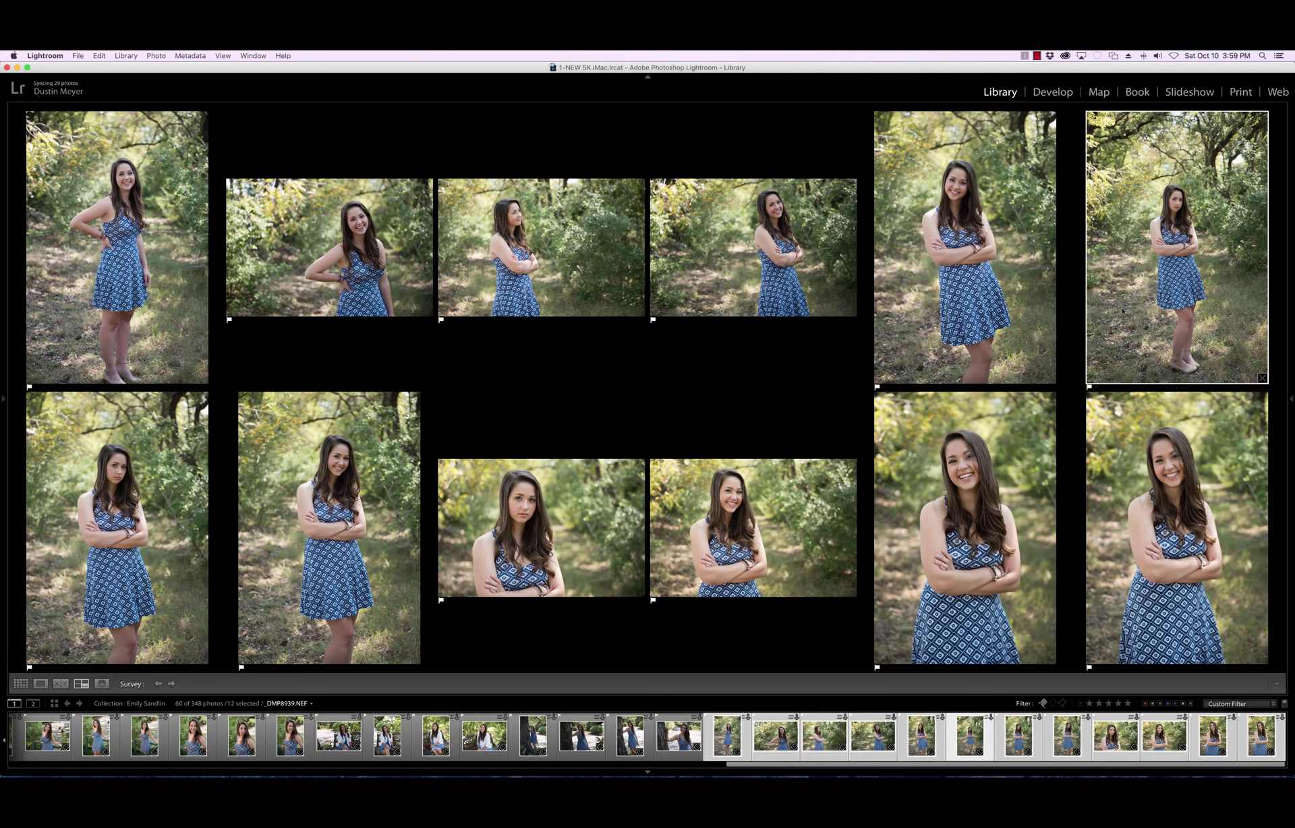
key(u)
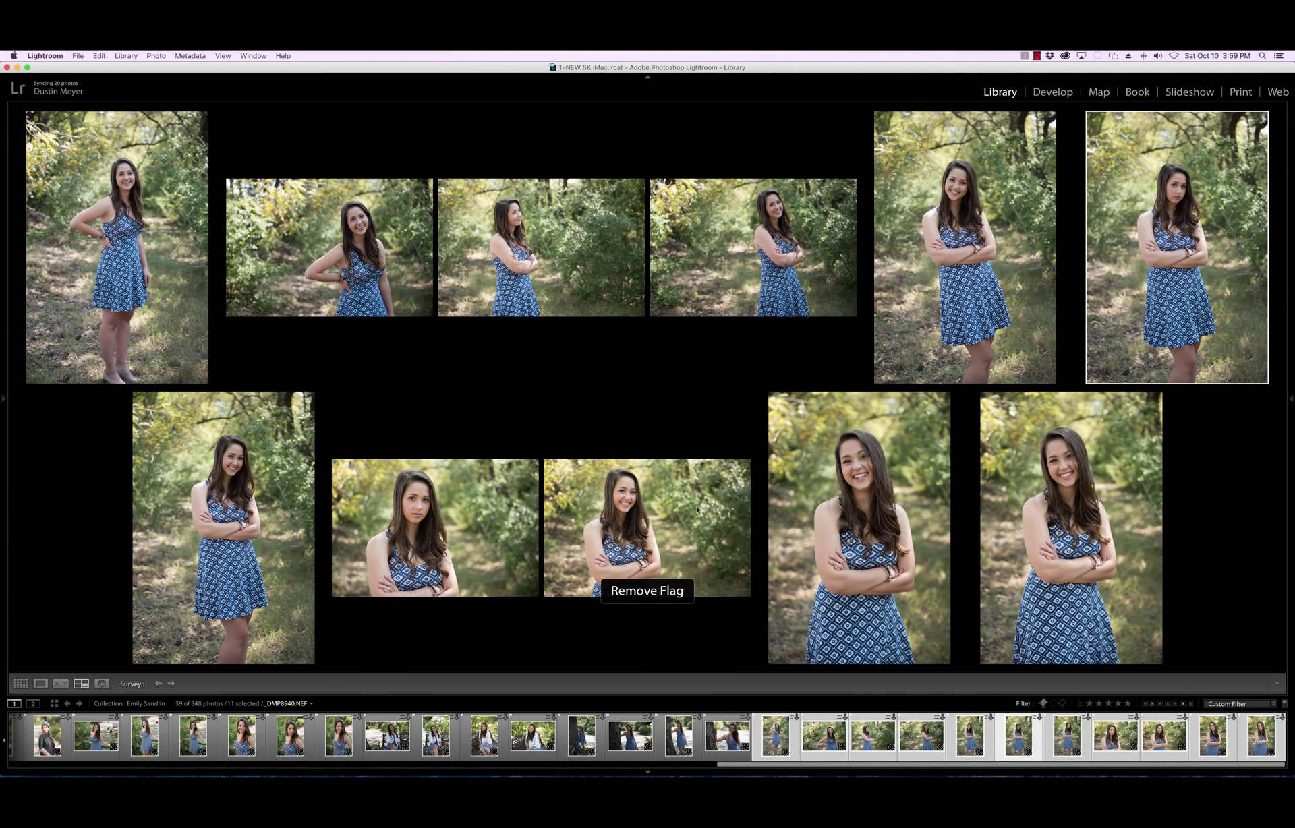
Unflag a bottom-row field photo and the top-left standing shot, leaving 57 flagged
click(439, 539)
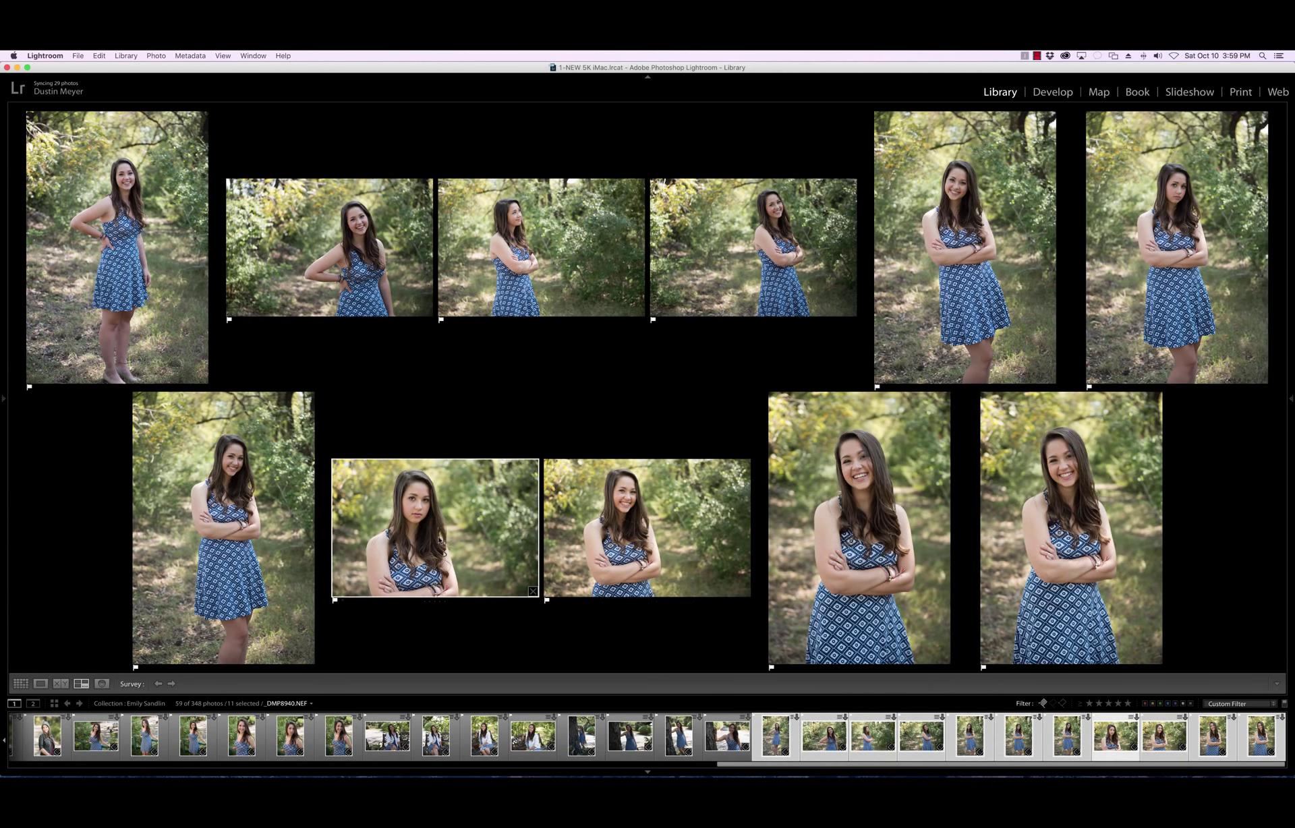
click(533, 591)
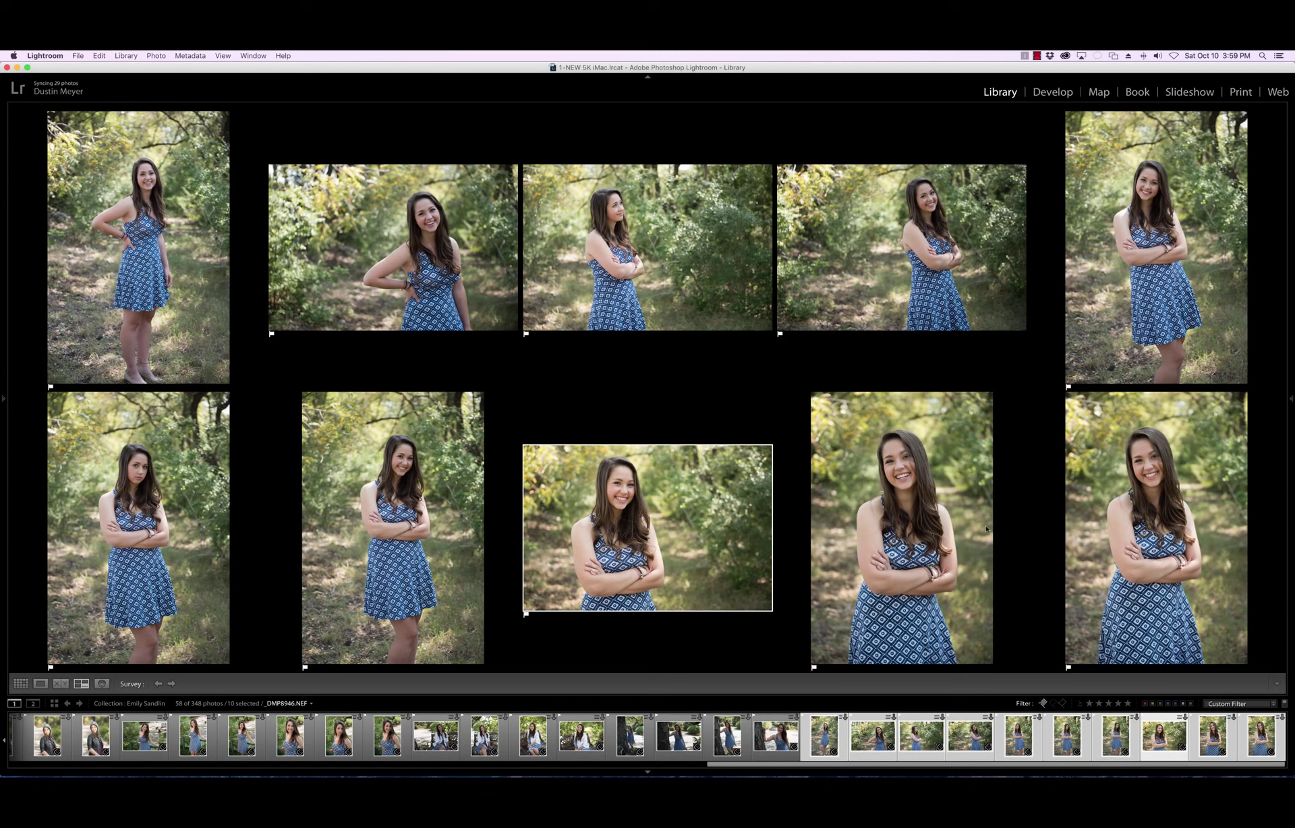
click(922, 534)
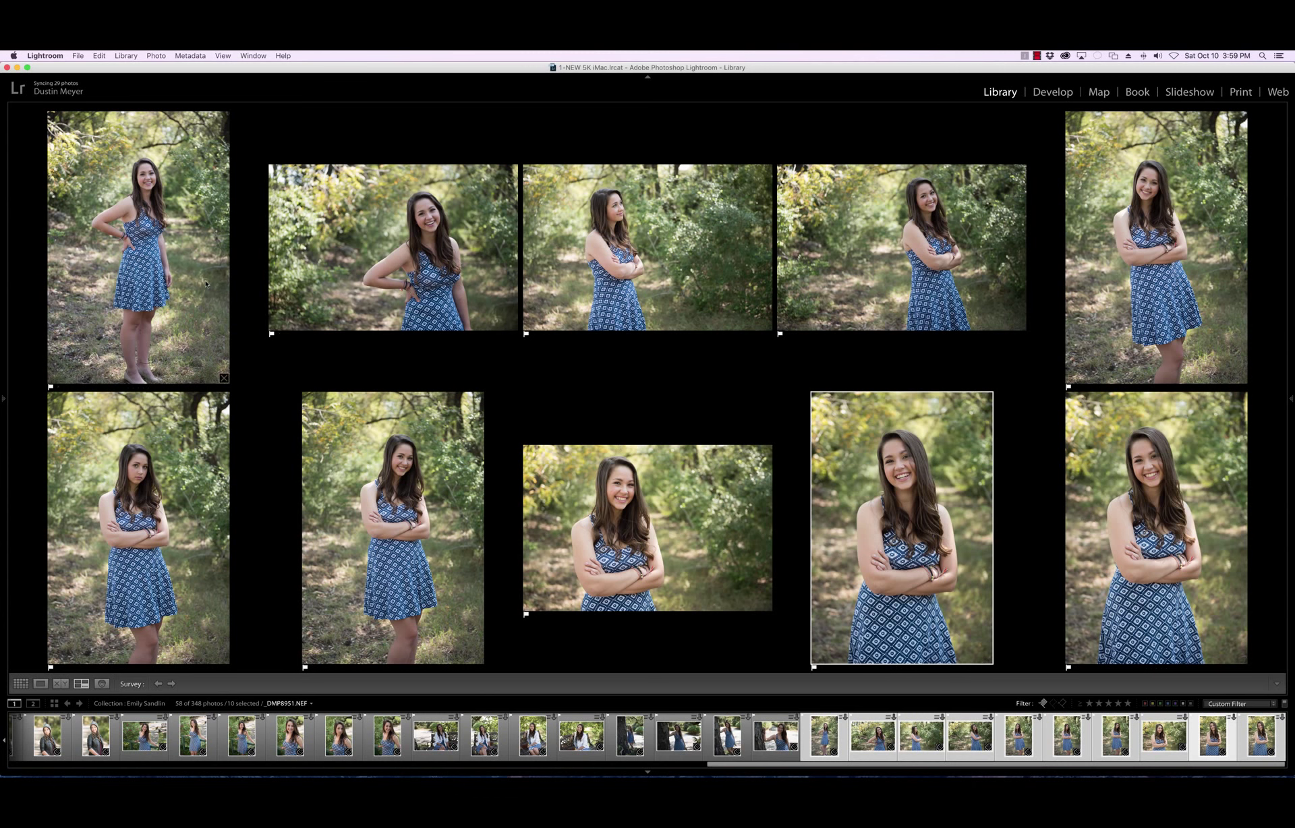
click(225, 378)
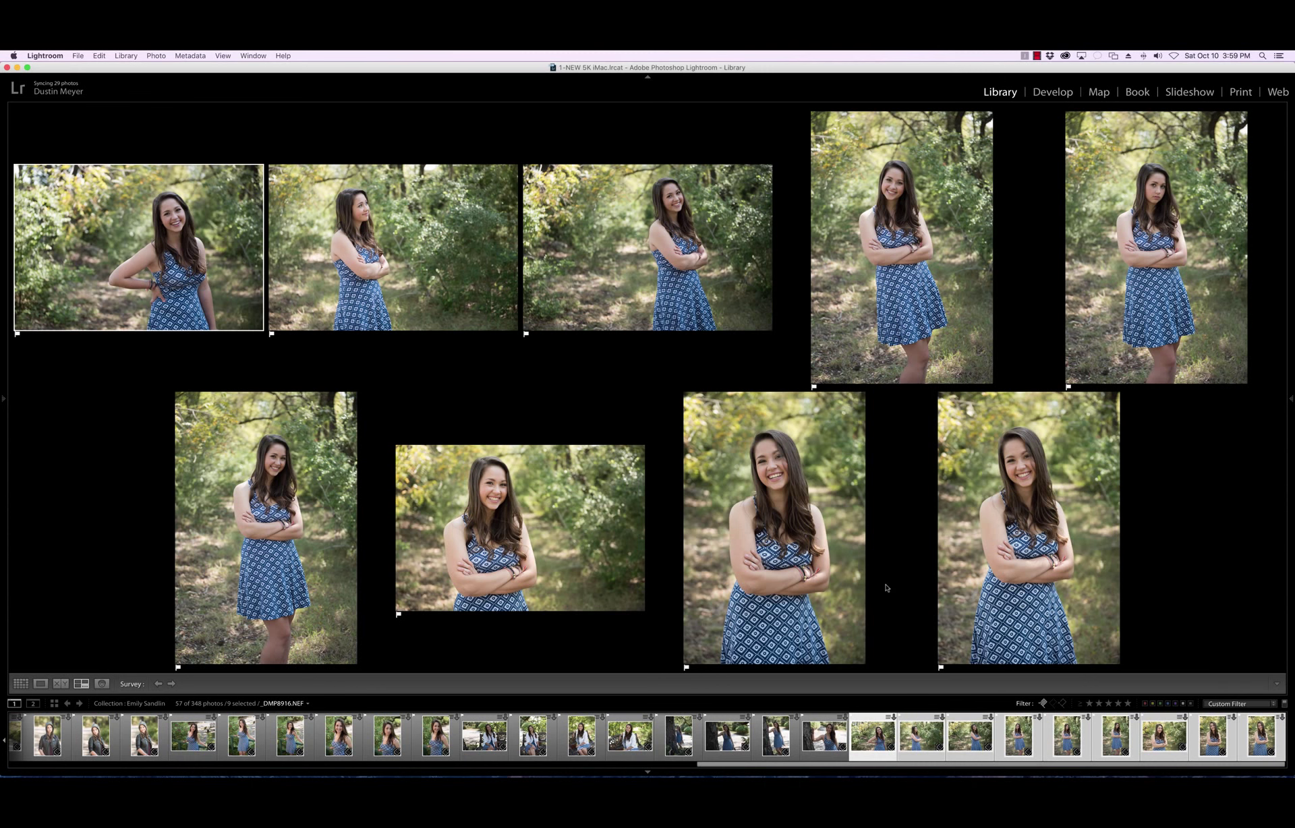
Return to the grid, clear the selection and expand the Quick Develop panel
key(g)
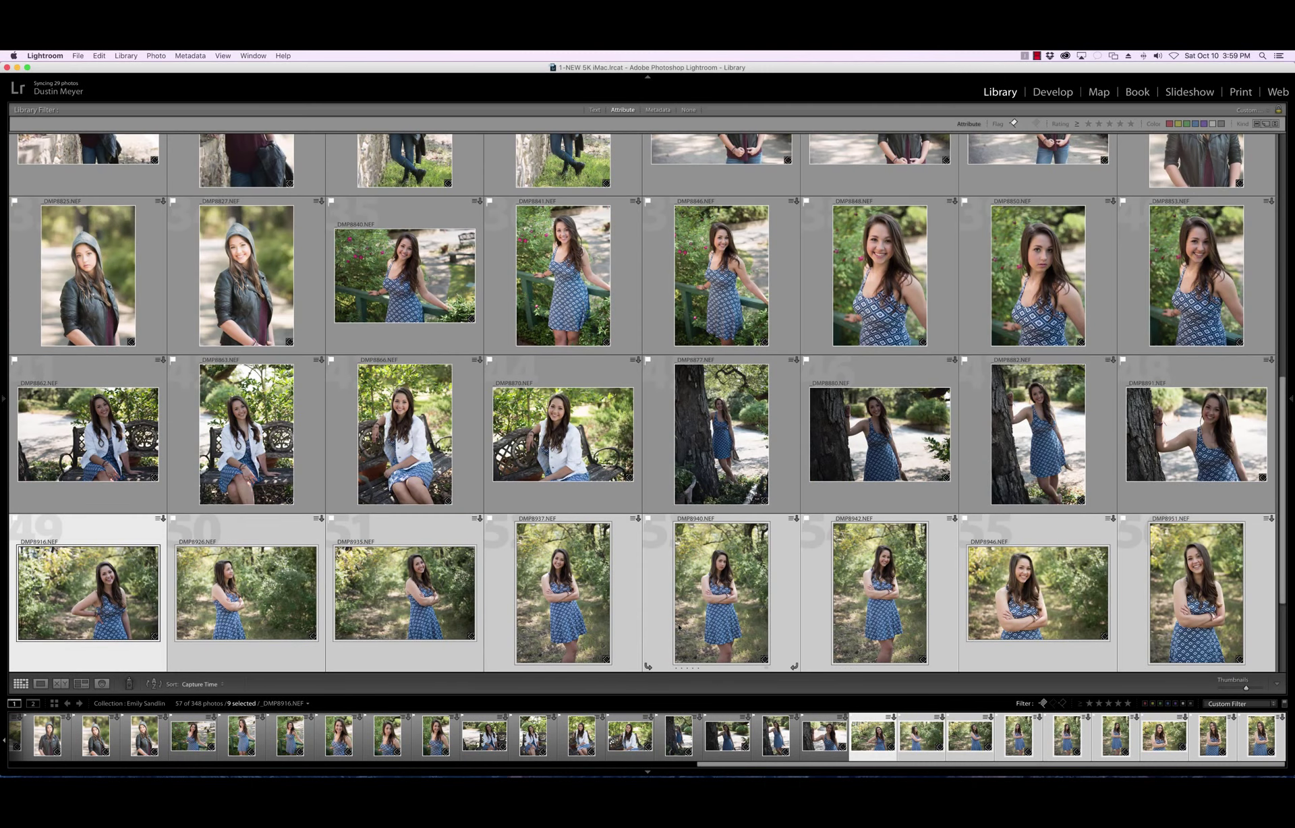
key(super+d)
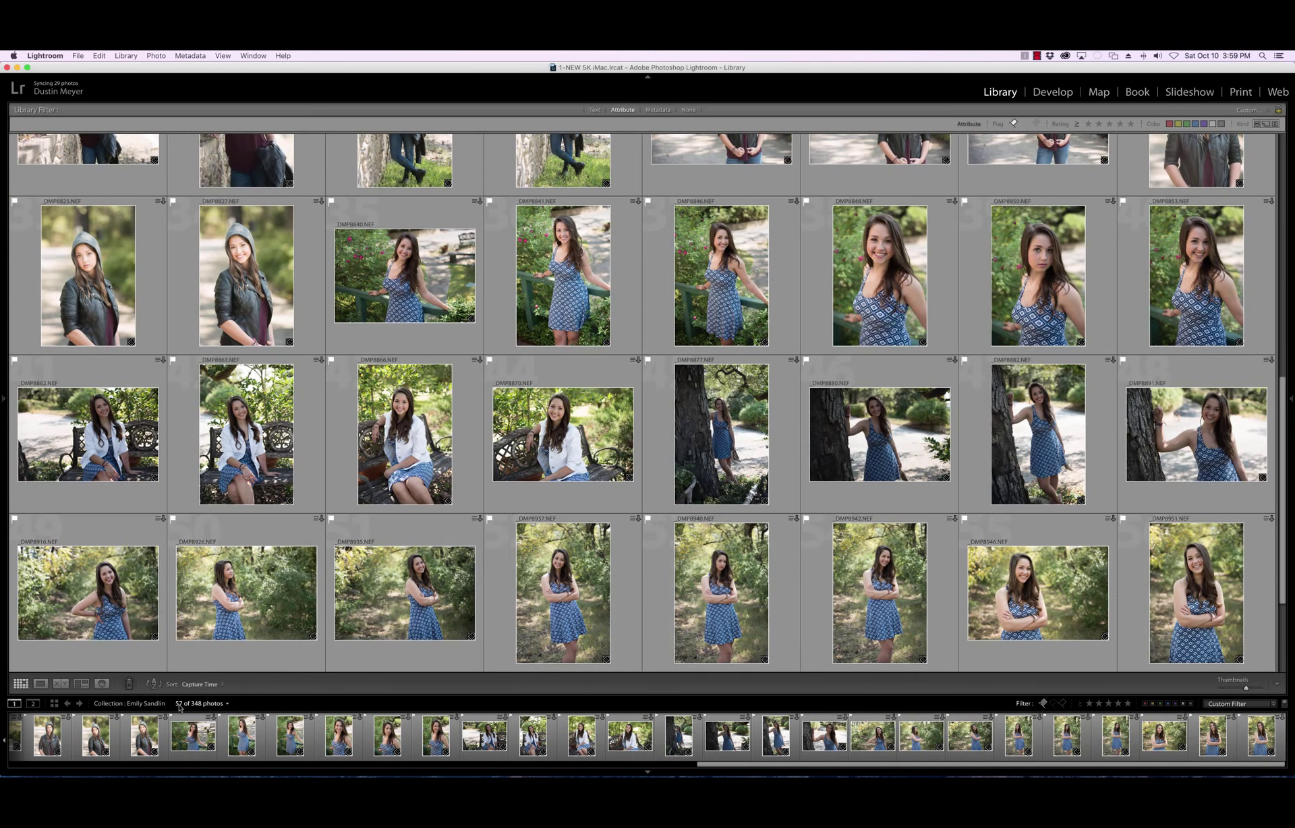
scroll(566, 507, up, 10)
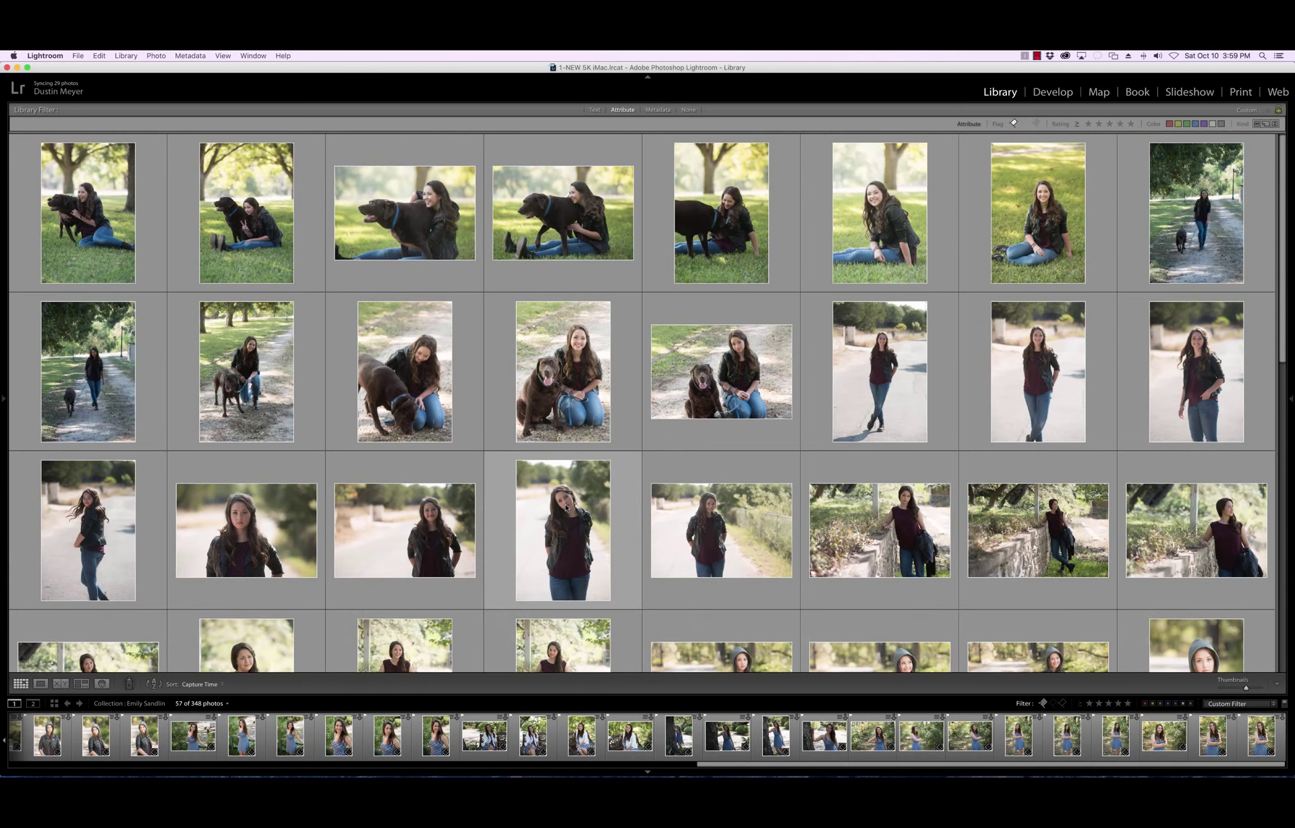
click(1290, 399)
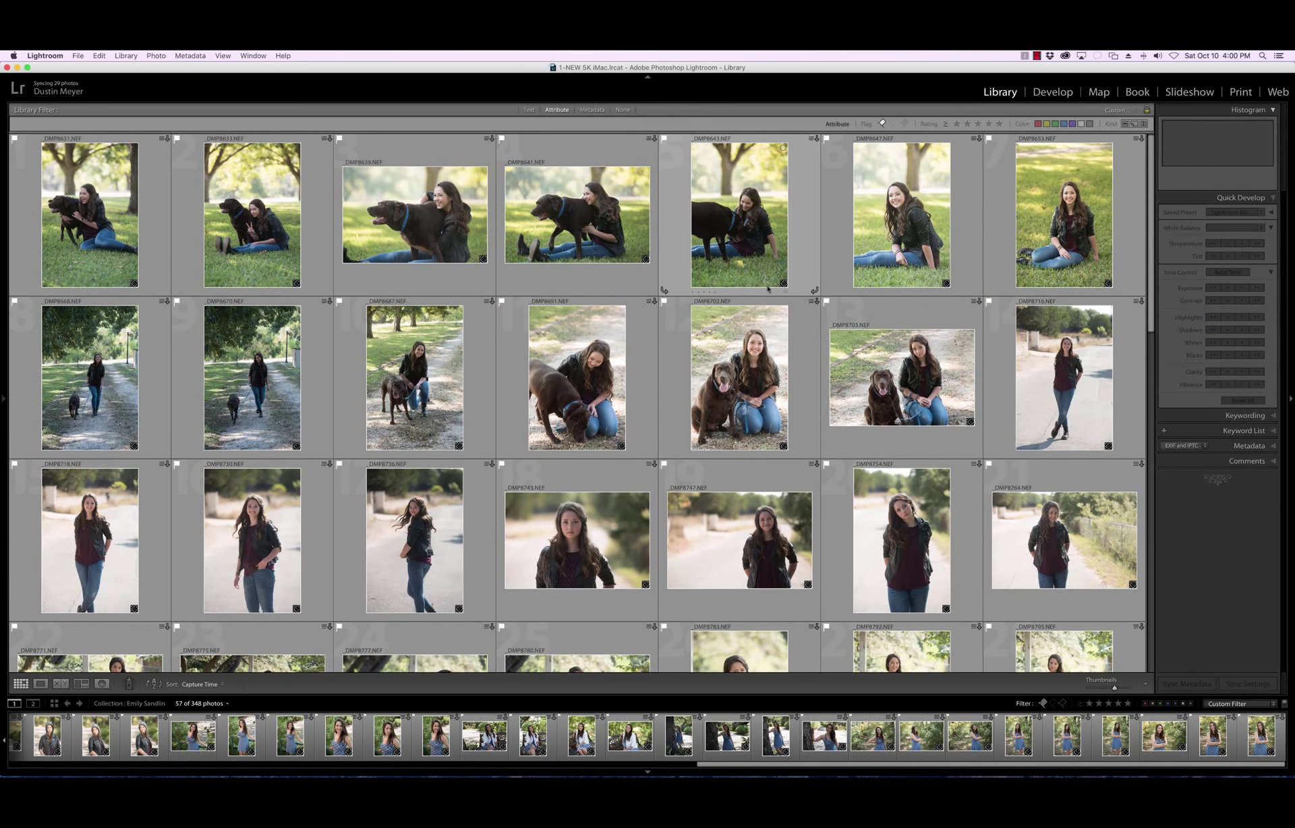
Brighten and warm path photos _DMP8668 and _DMP8670, then lower _DMP8647's exposure by 1/3 stop
click(97, 396)
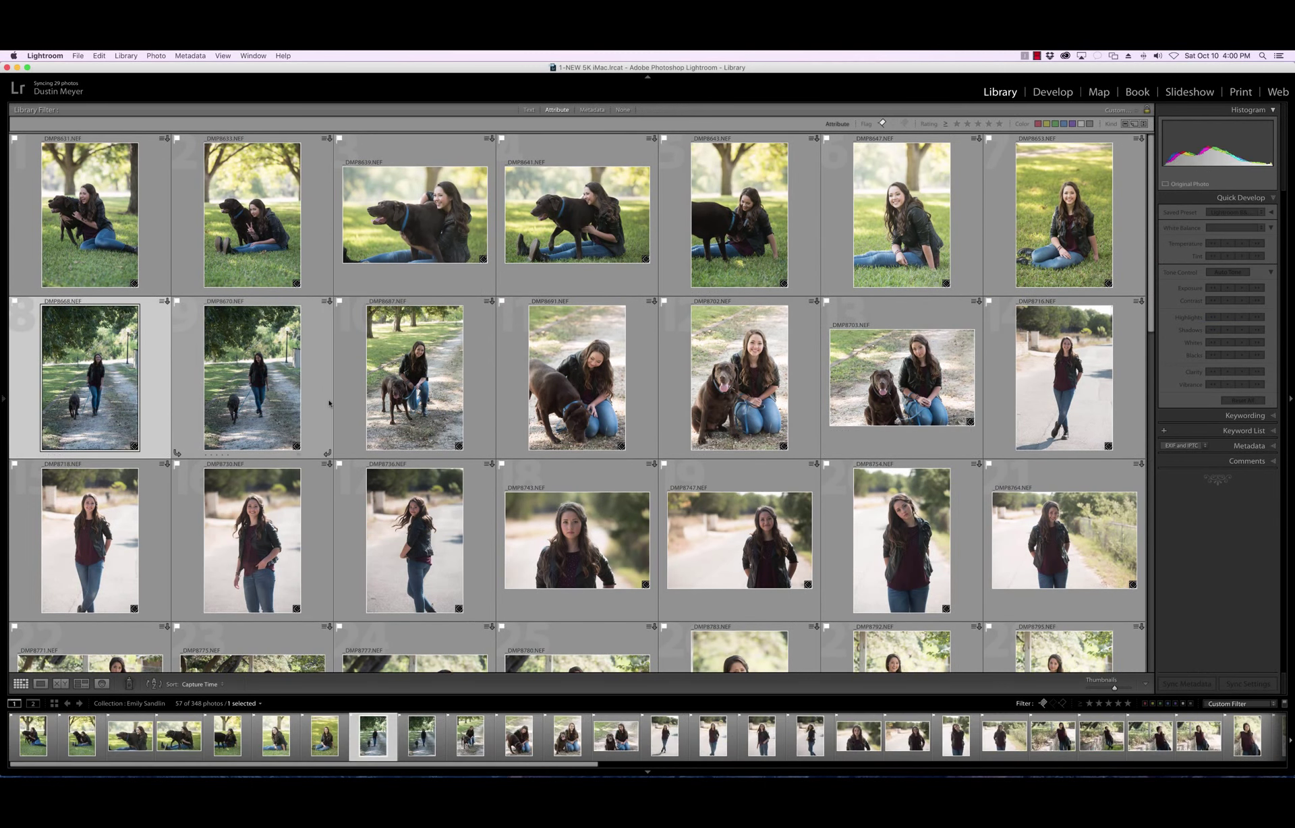
shift+click(319, 403)
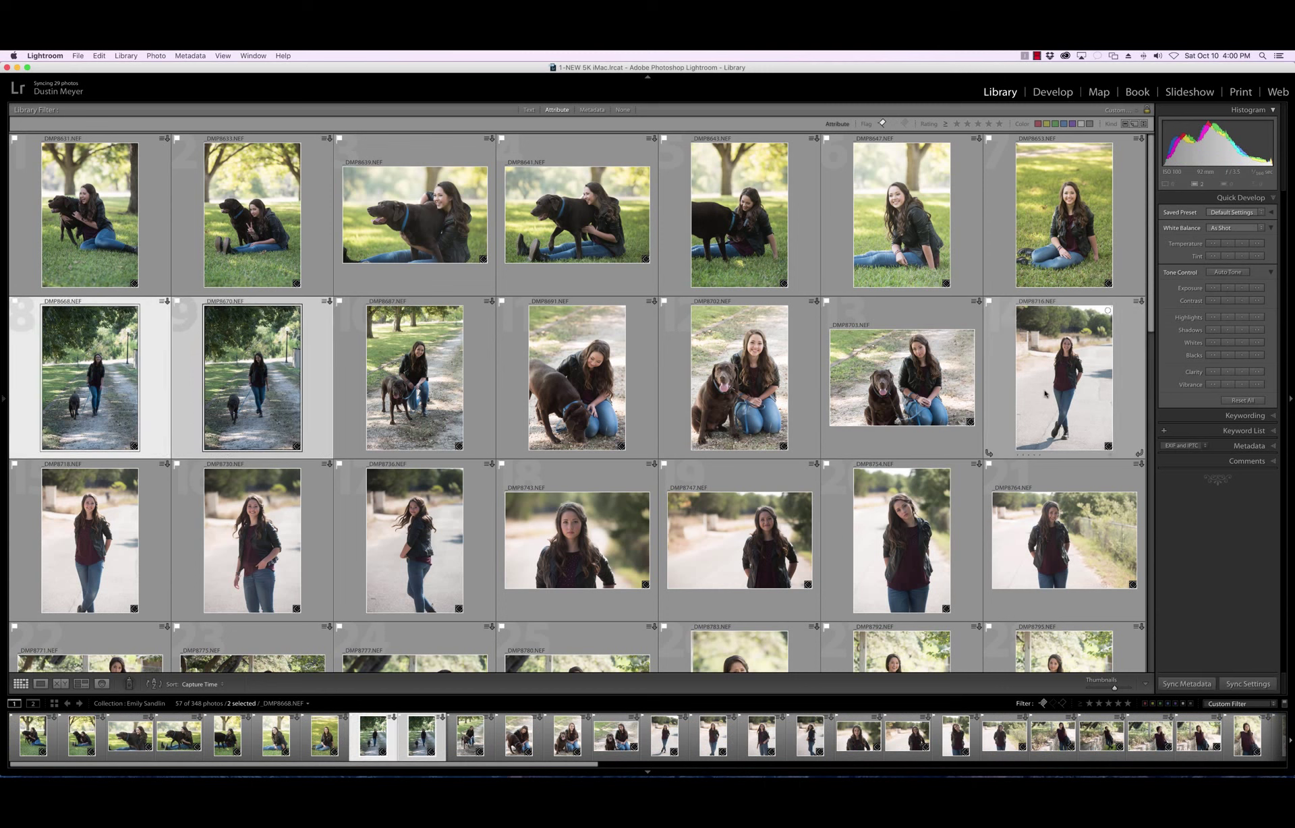
click(1255, 289)
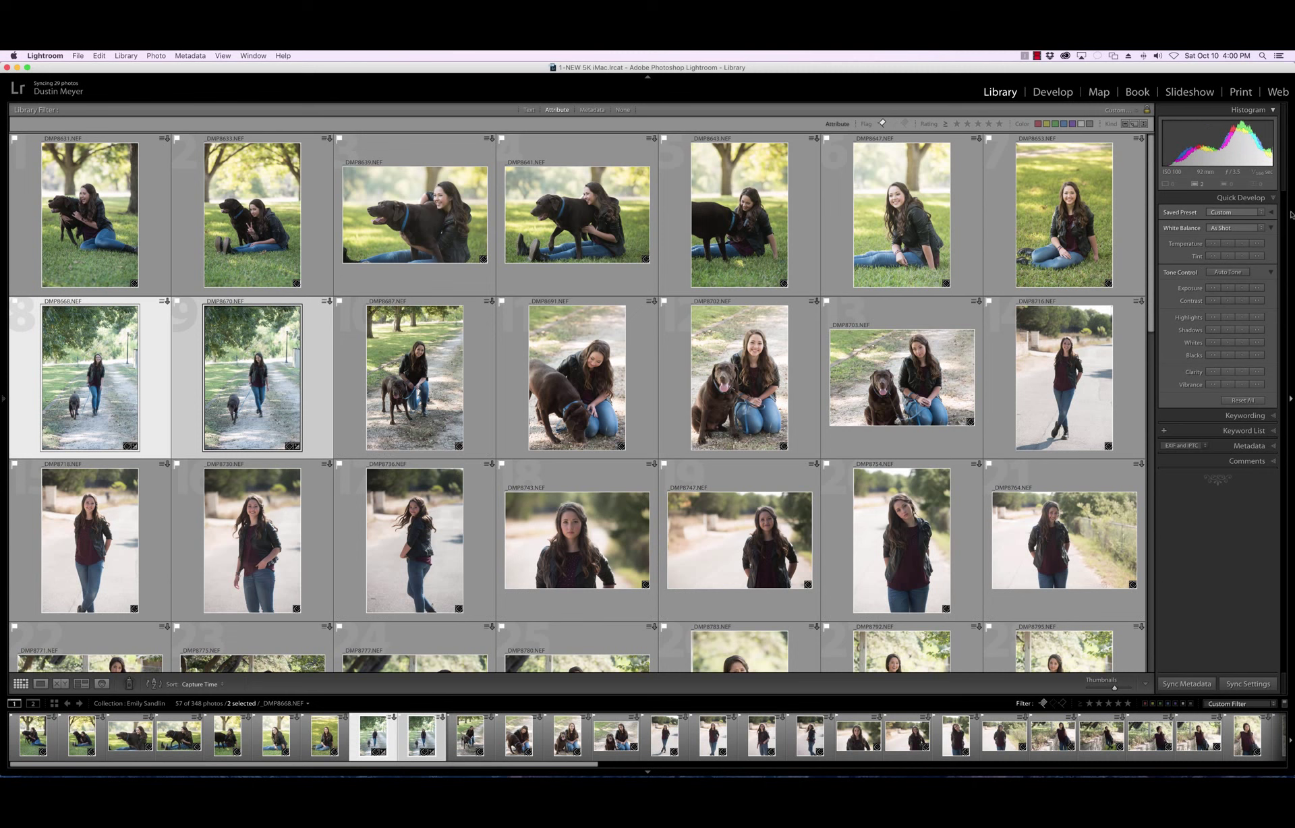
click(1242, 244)
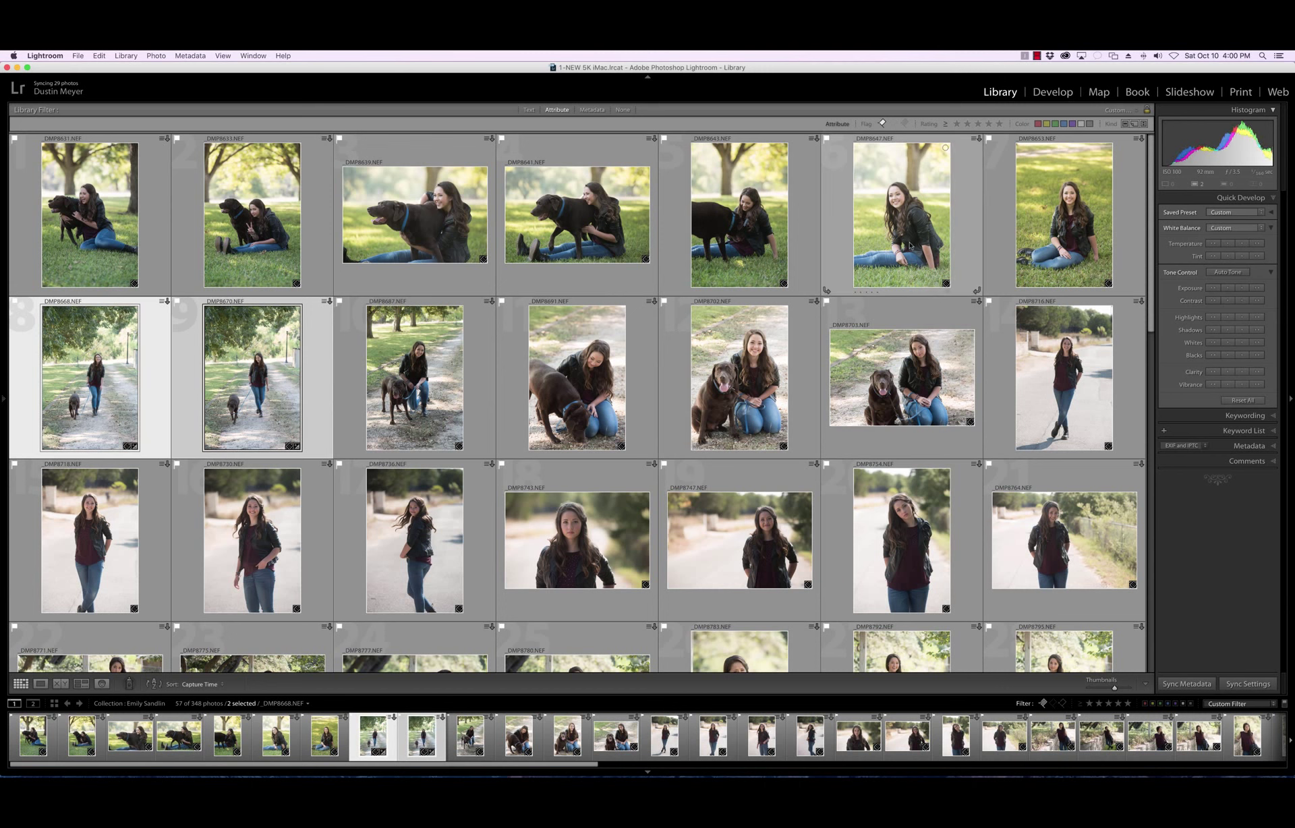
click(902, 236)
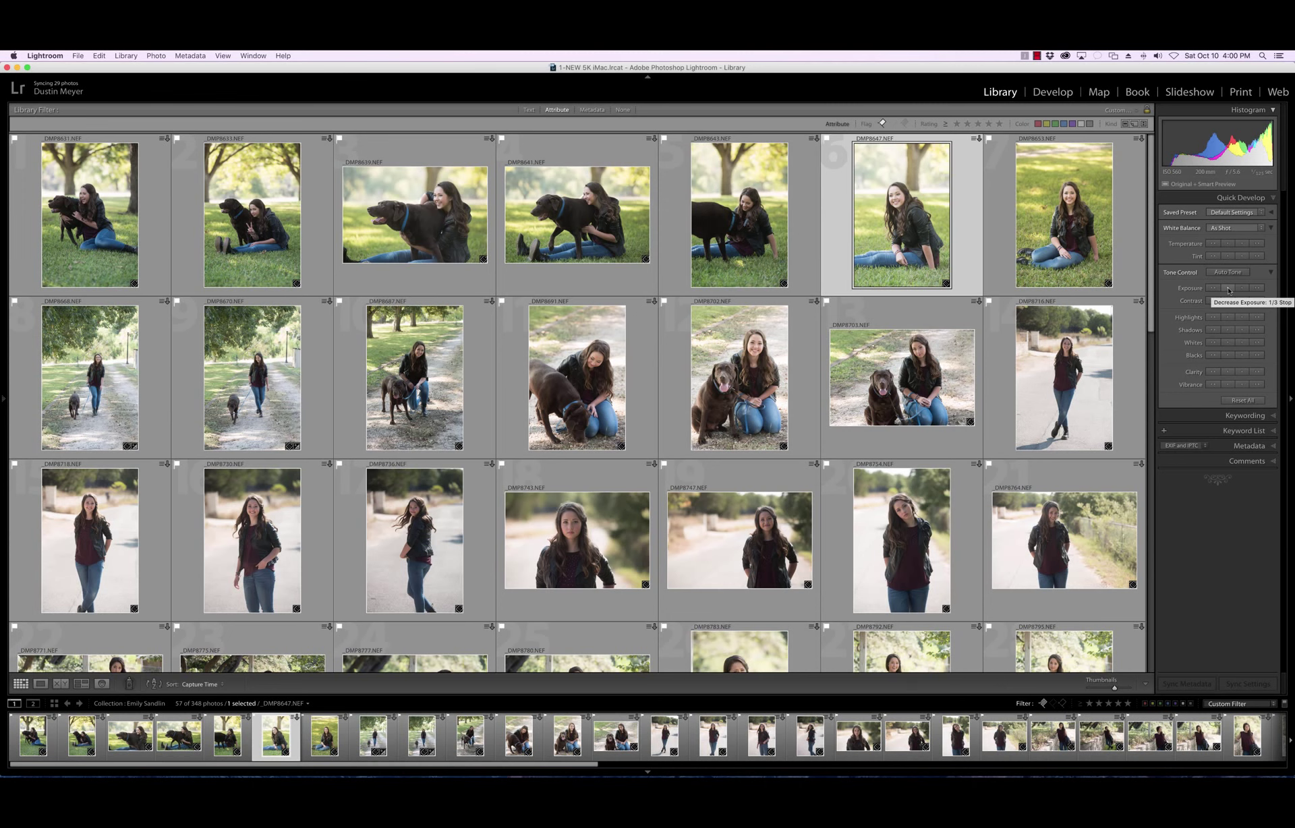
click(1228, 290)
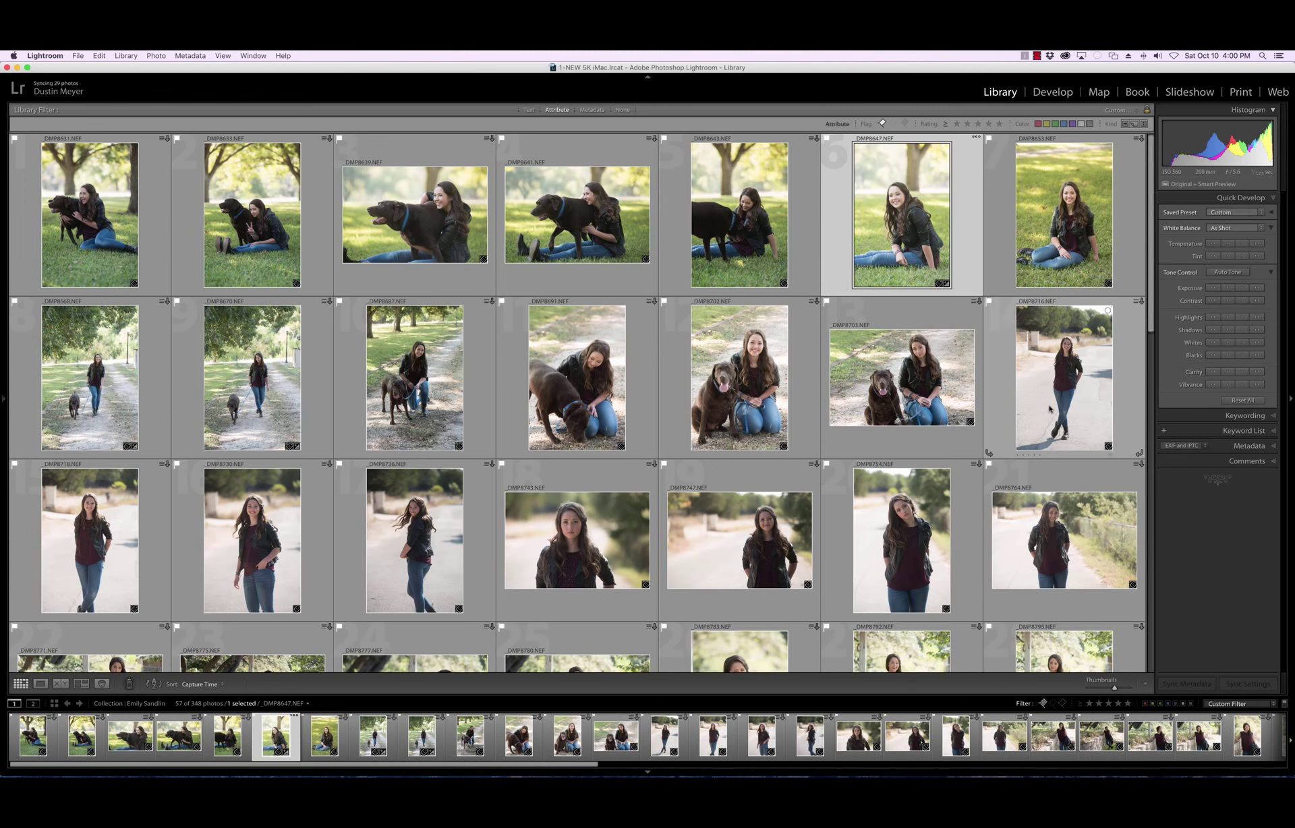
Raise the exposure of the seven photos in the road row
scroll(1050, 408, down, 4)
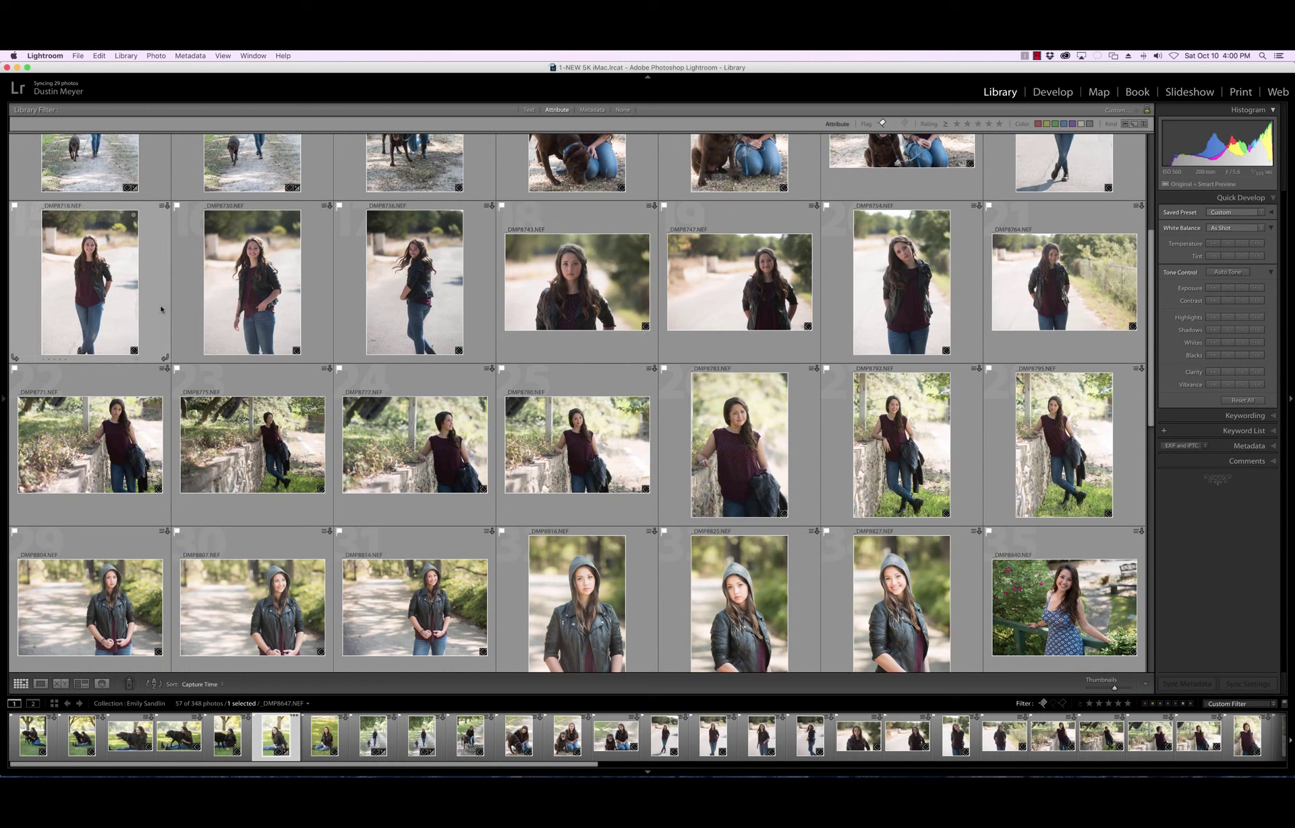
click(115, 310)
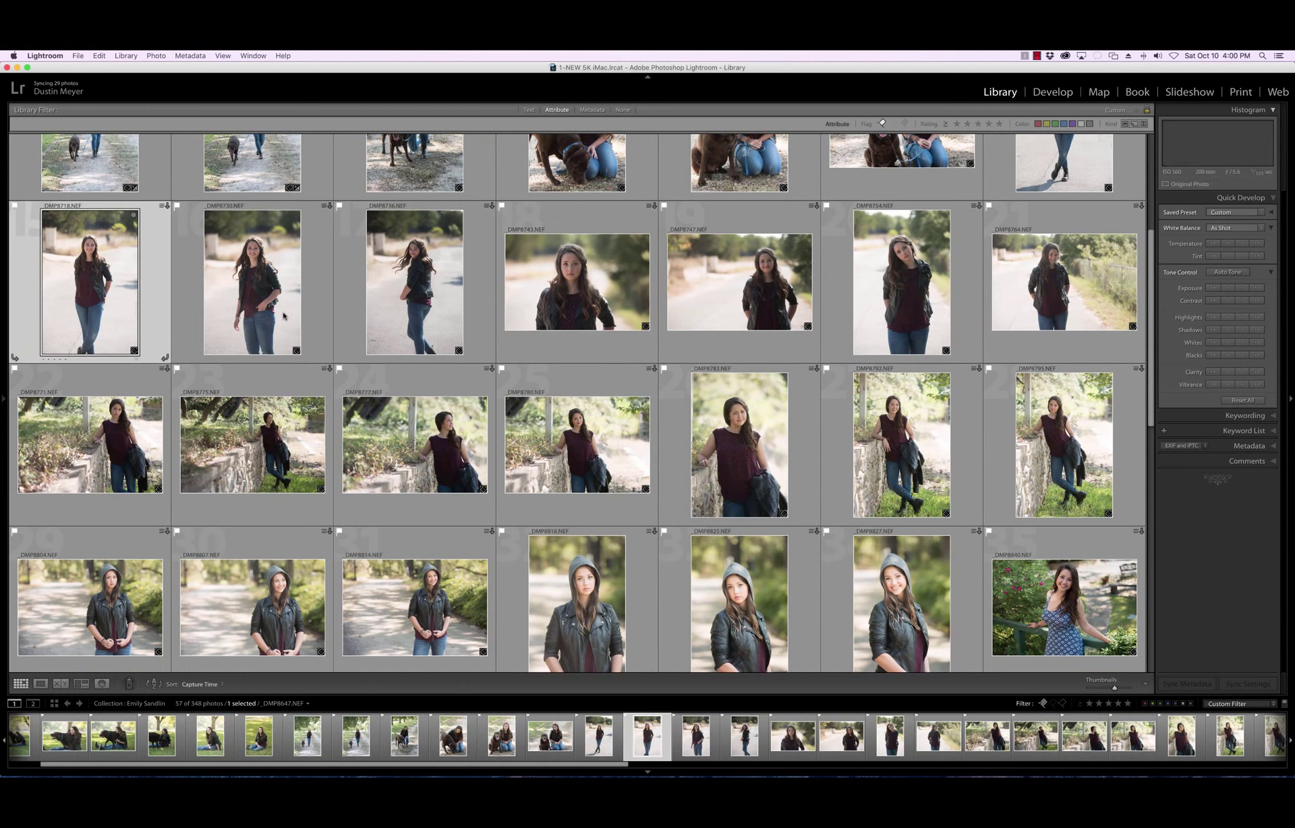
shift+click(1026, 290)
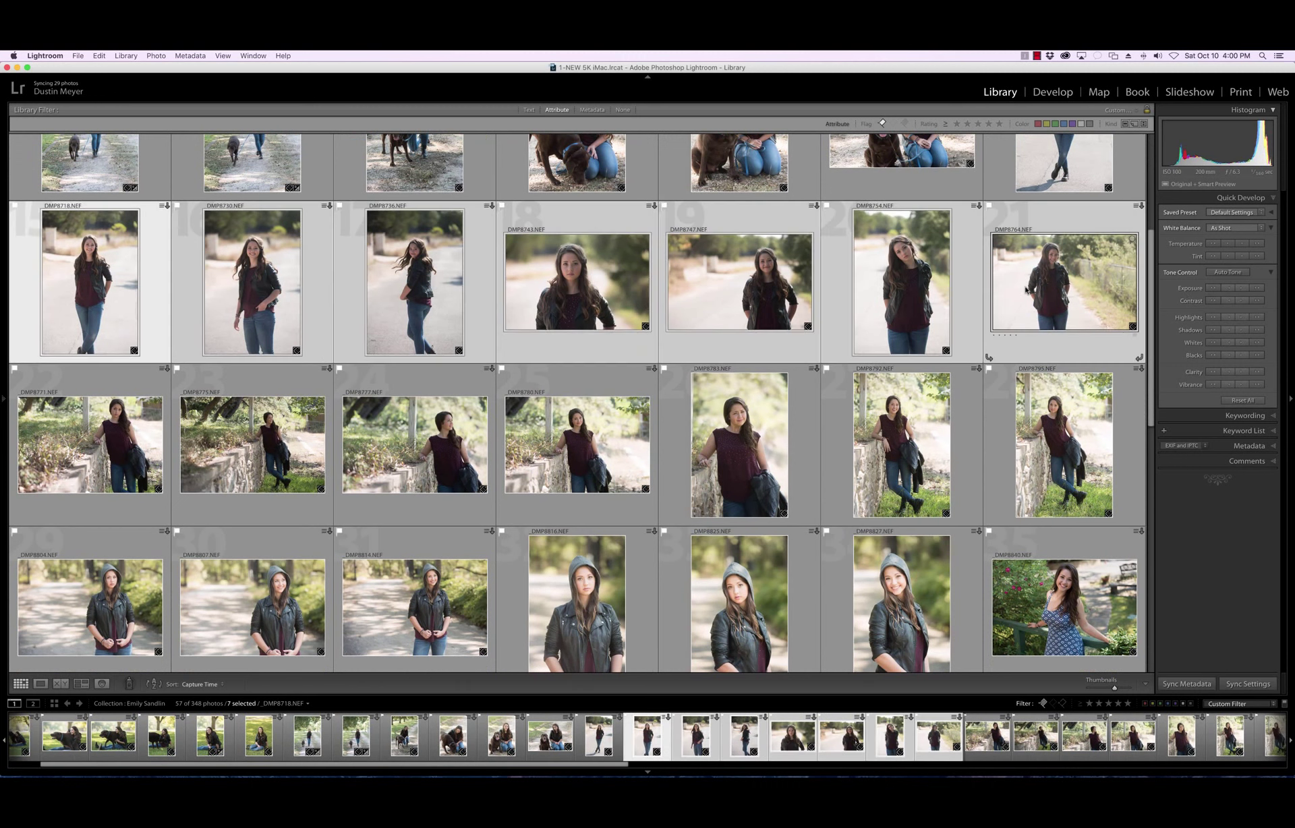
click(1242, 291)
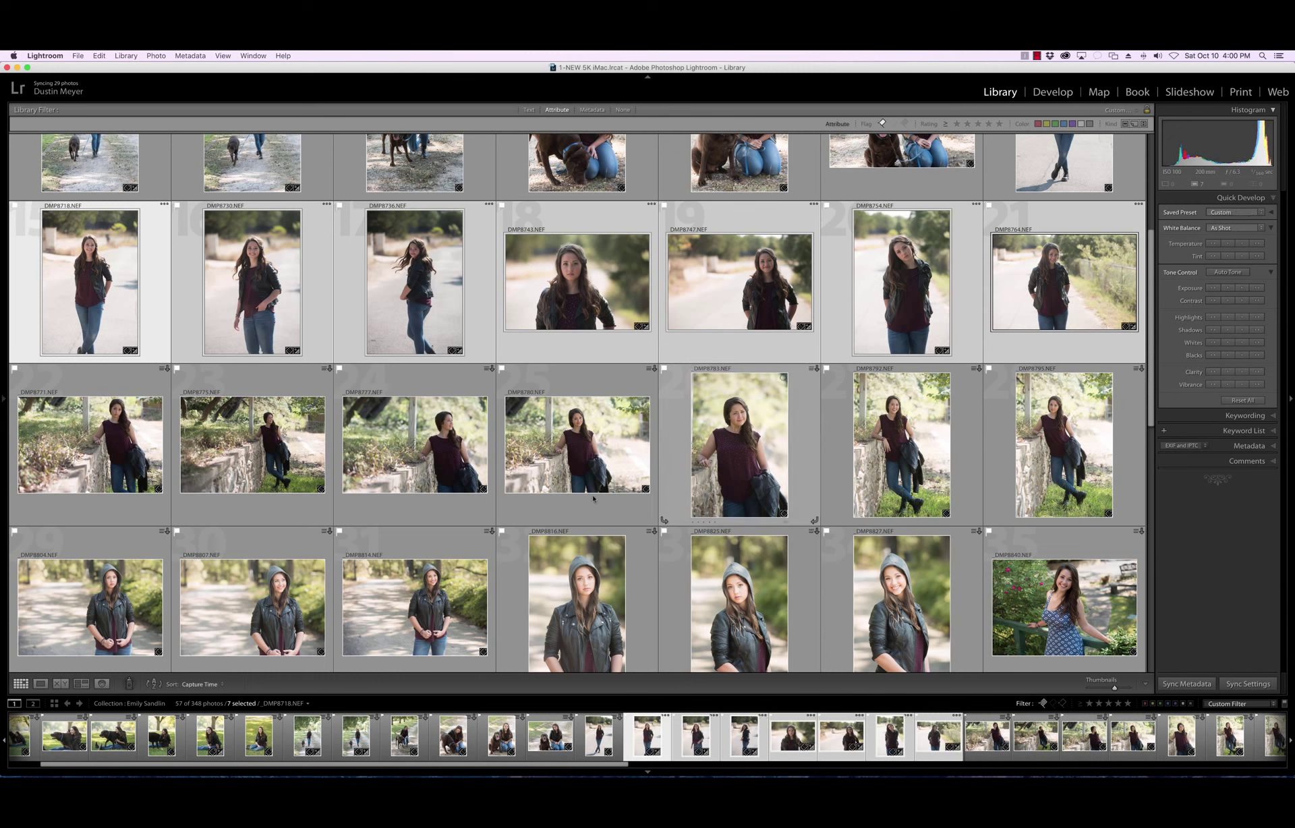
Brighten stone-wall photos _DMP8775 and _DMP8771 by two steps and _DMP8777 by one
click(274, 447)
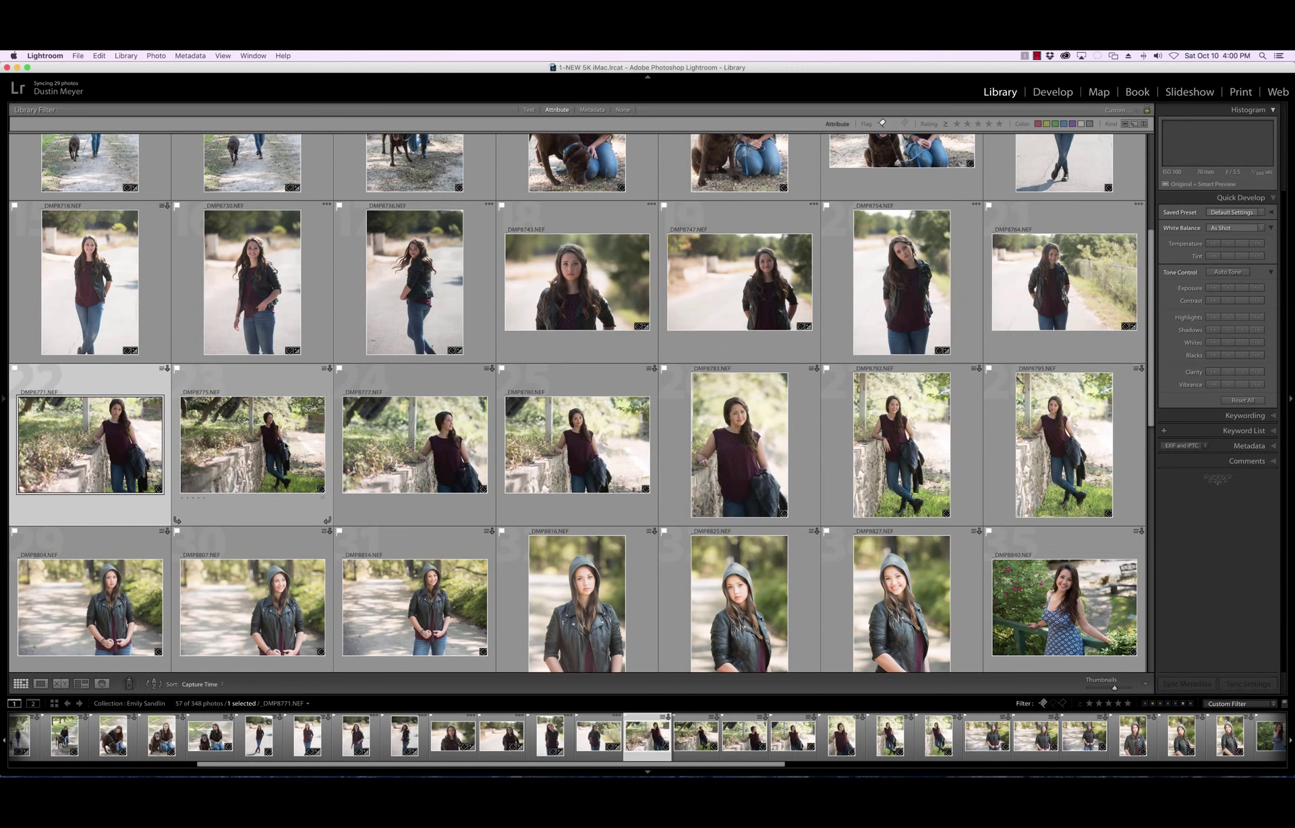
click(1243, 290)
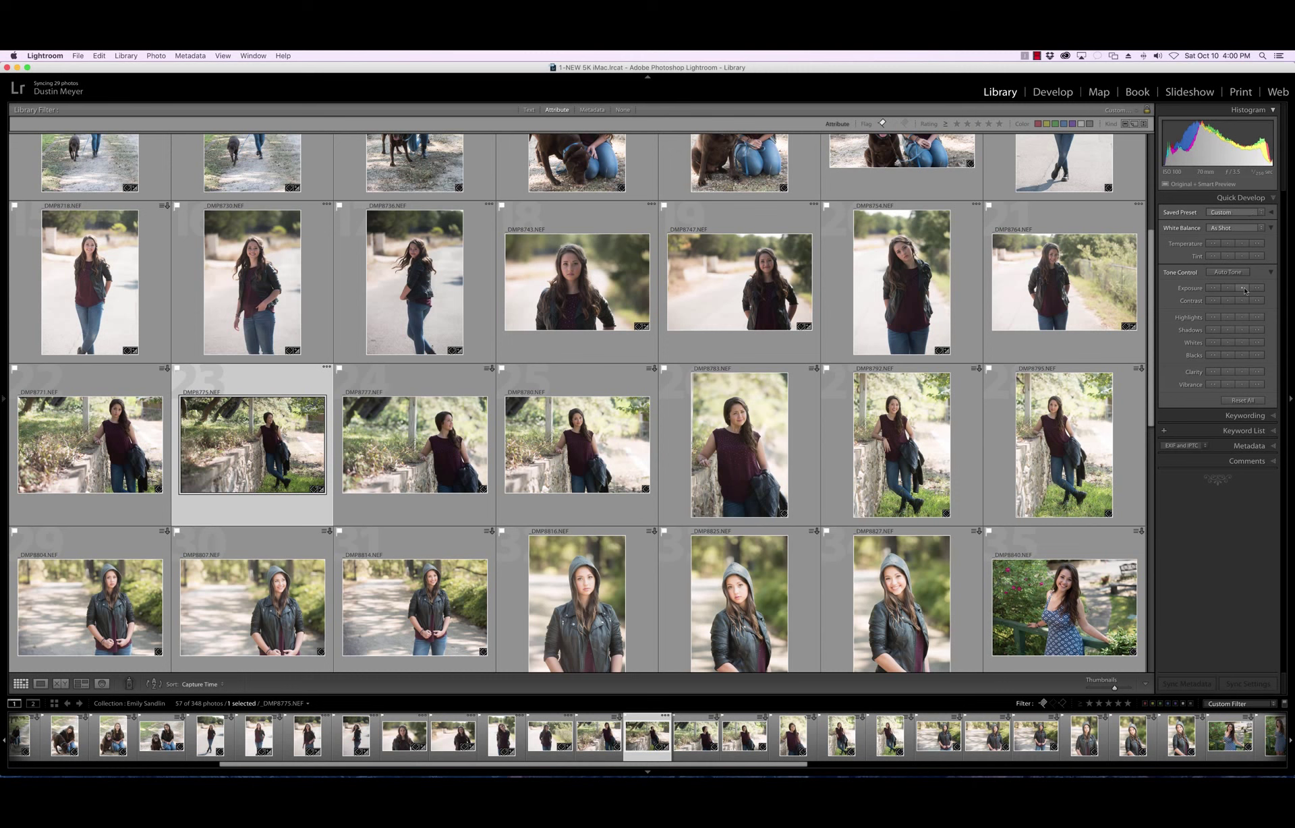
click(1244, 288)
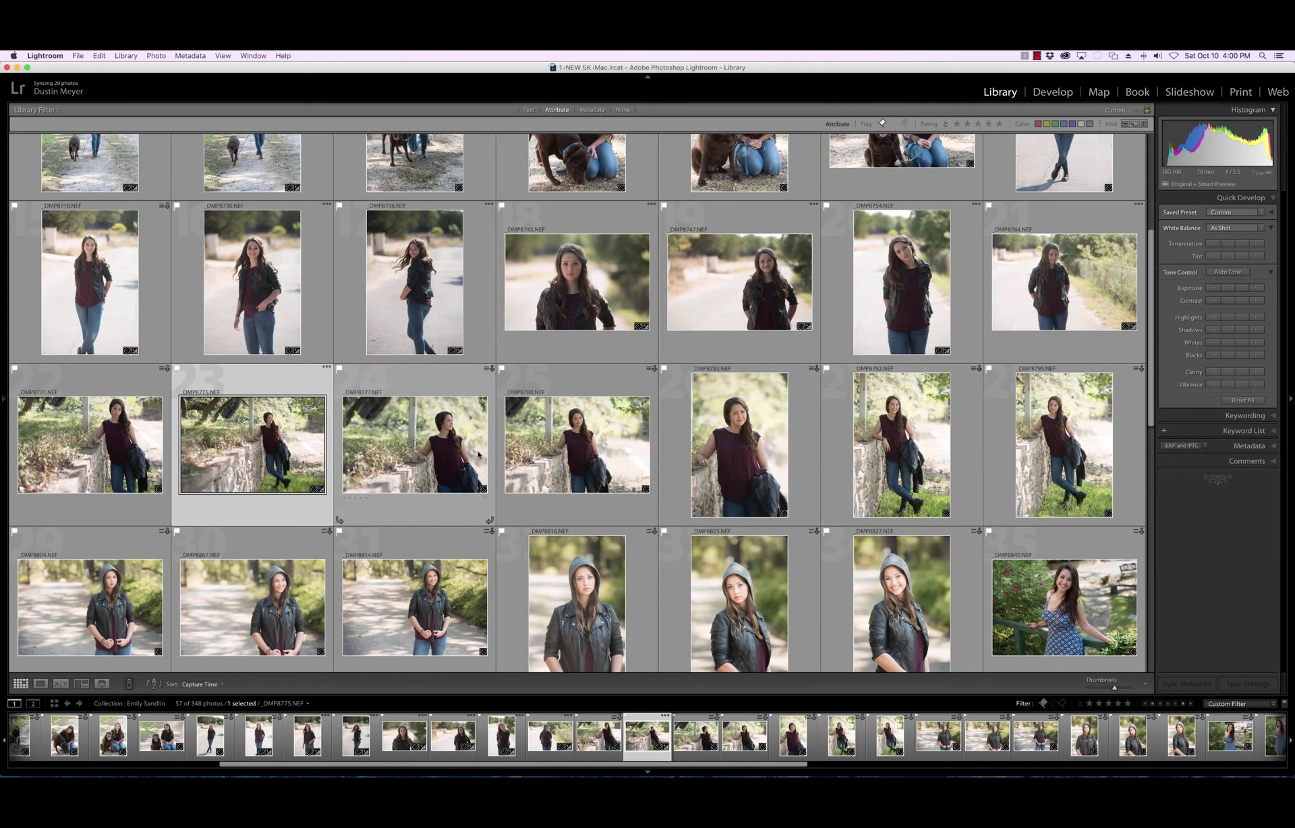
click(478, 456)
click(1241, 289)
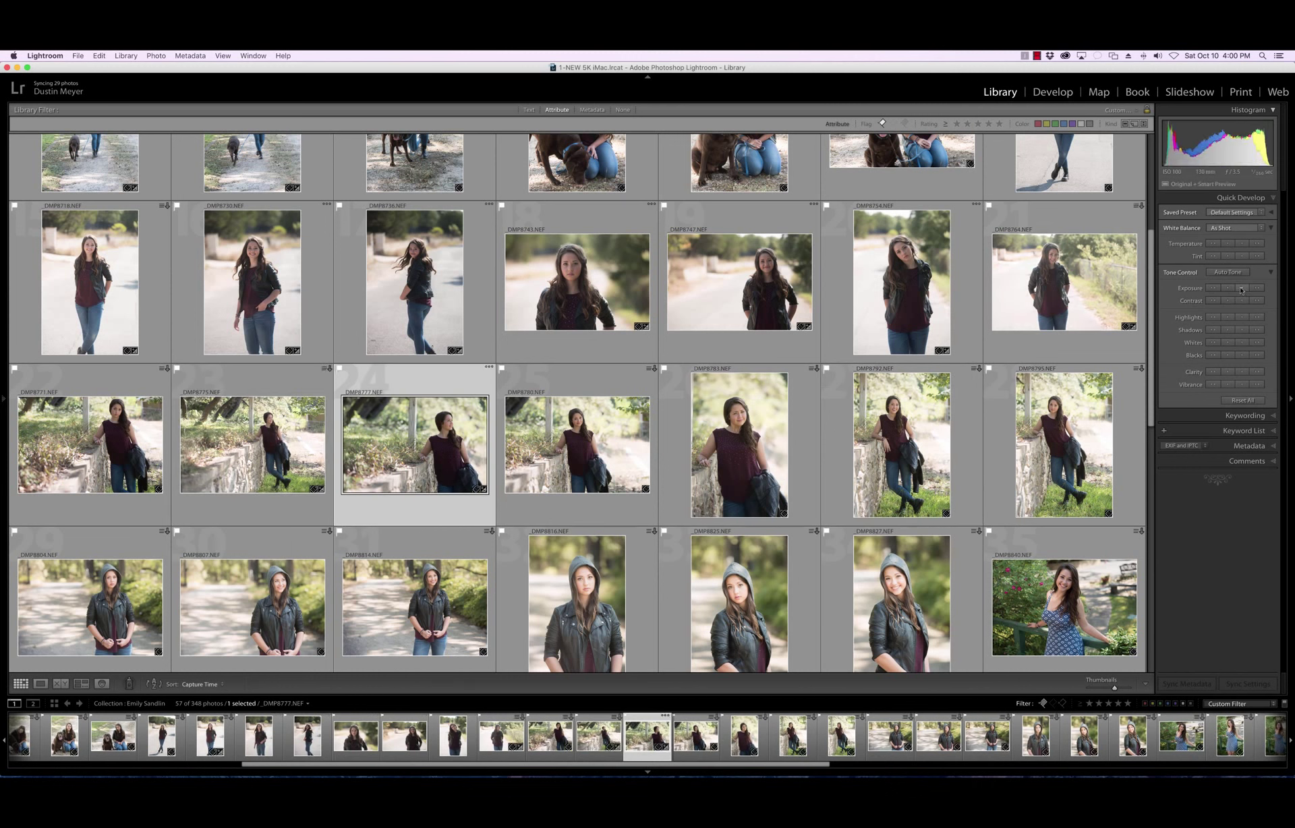
click(86, 470)
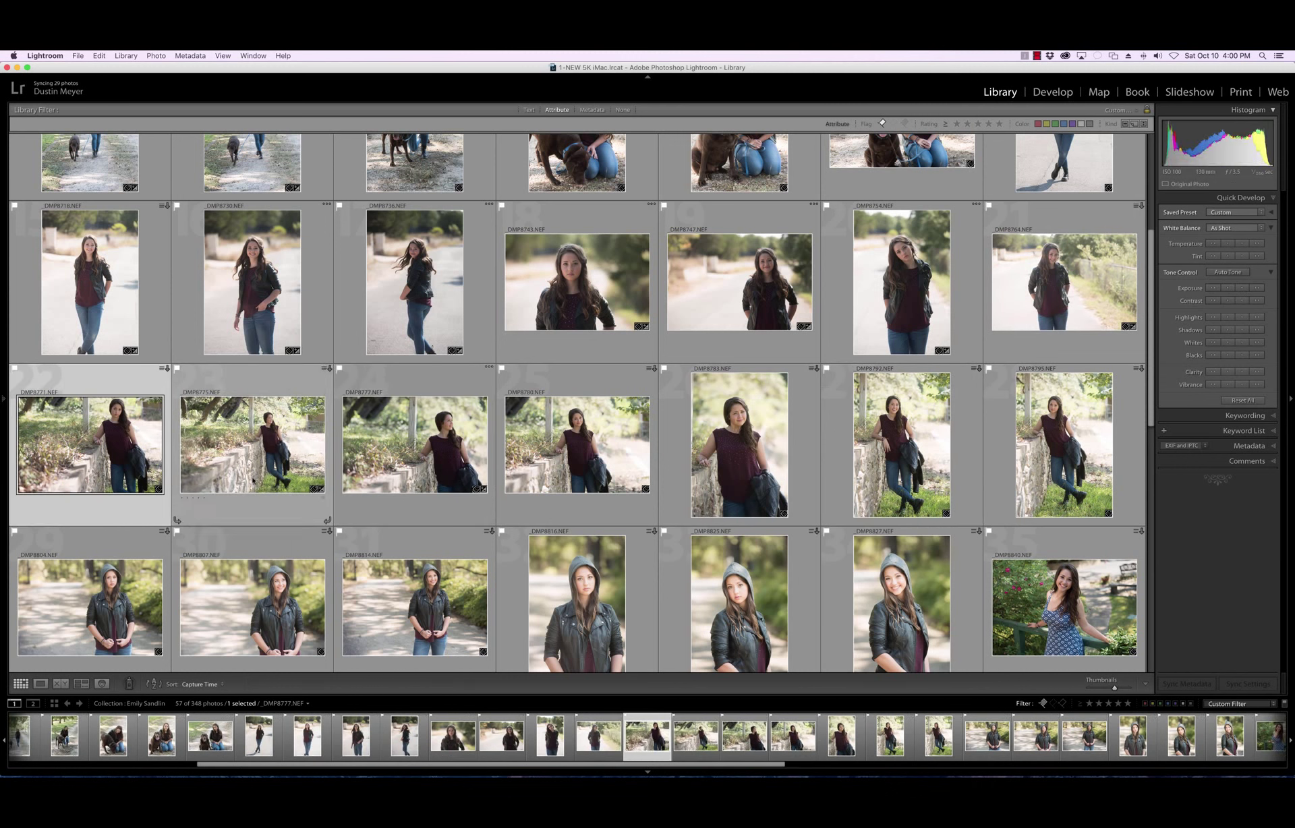
click(1244, 290)
click(1243, 290)
Raise the exposure of the six hooded-jacket photos starting at _DMP8804
scroll(405, 405, down, 3)
click(71, 395)
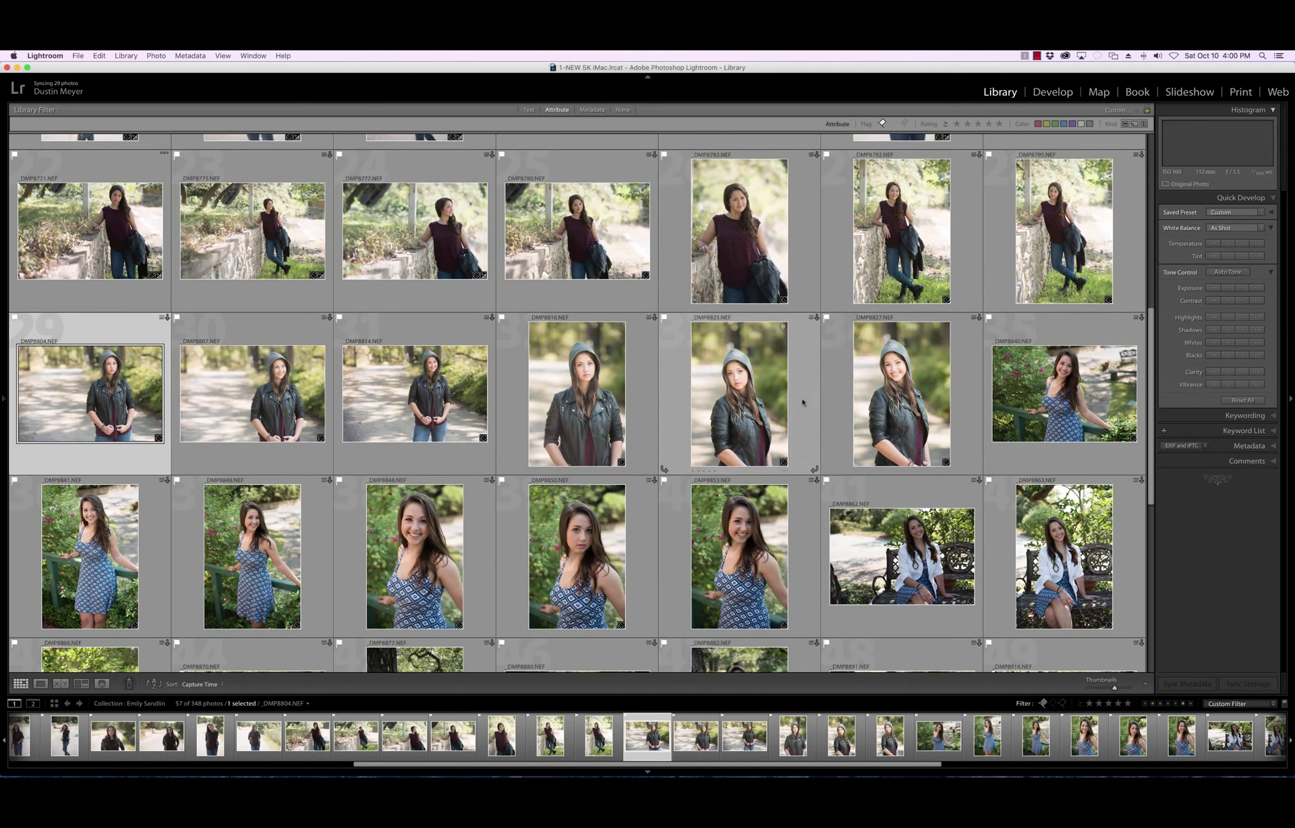
shift+click(901, 404)
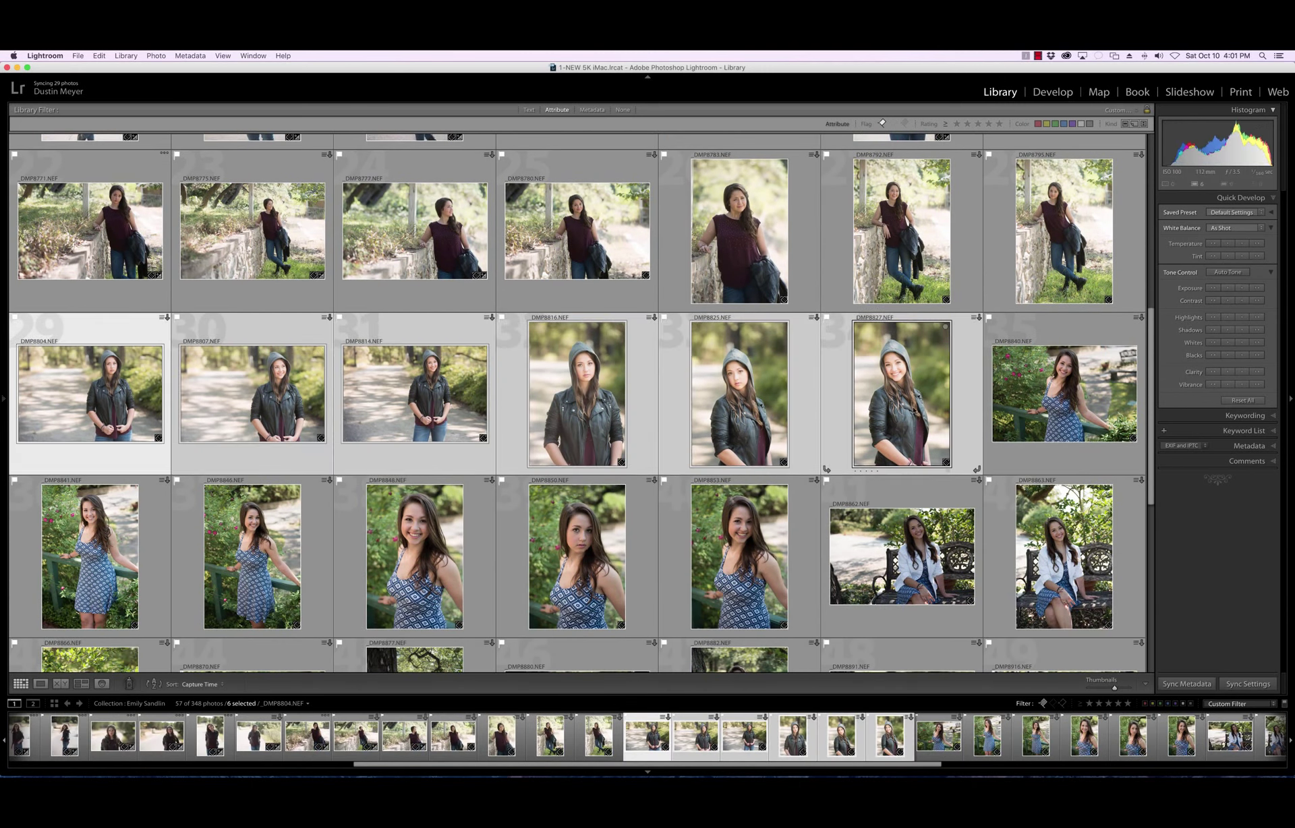
click(1226, 290)
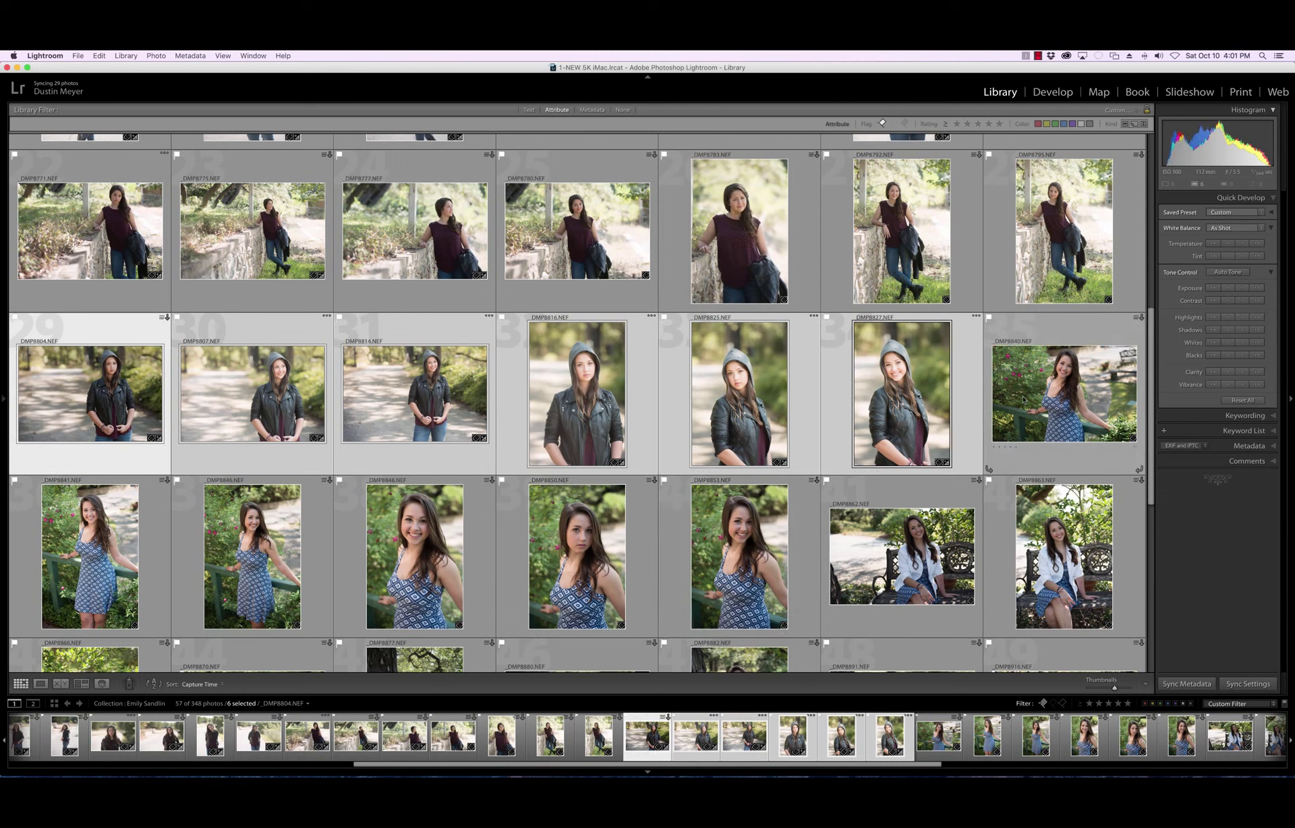
Raise the exposure of the two bench photos starting at _DMP8862
click(1023, 399)
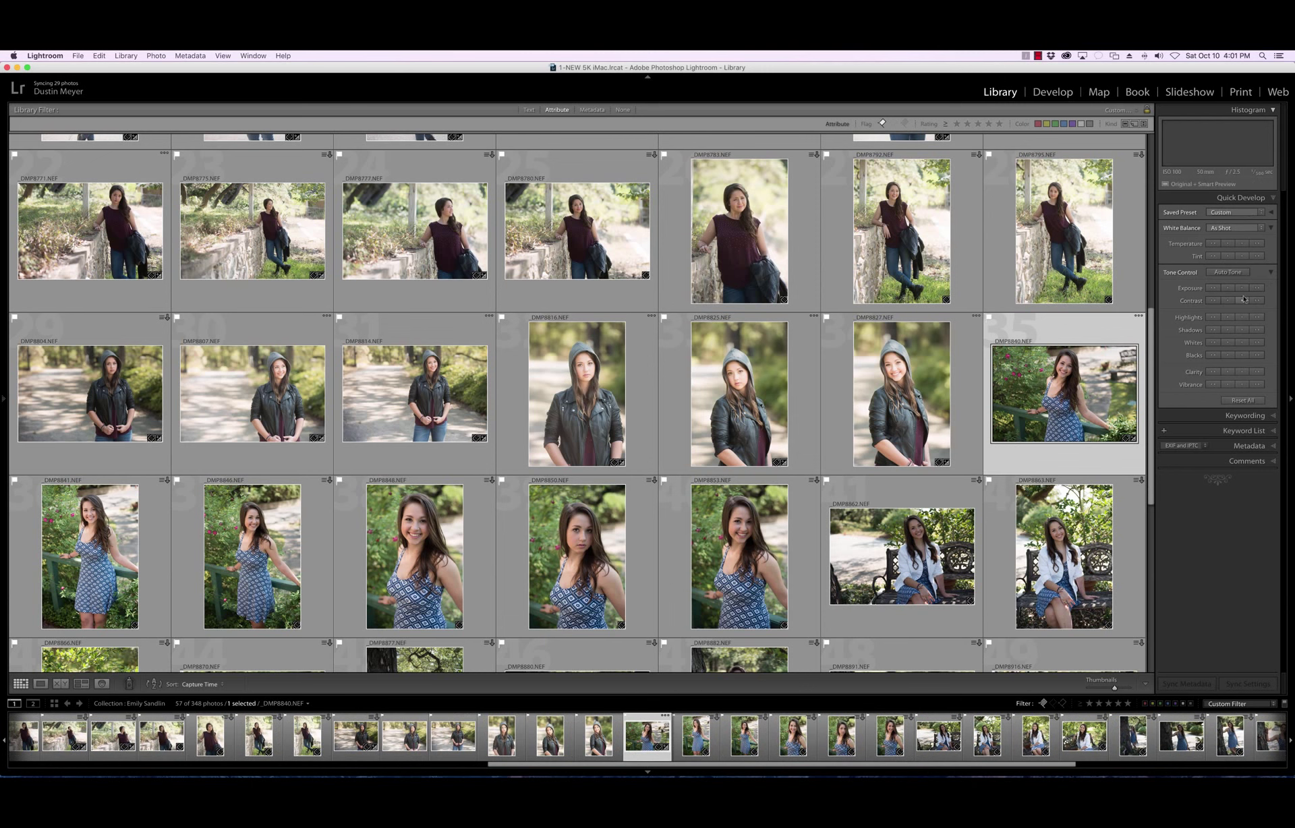
scroll(890, 325, down, 5)
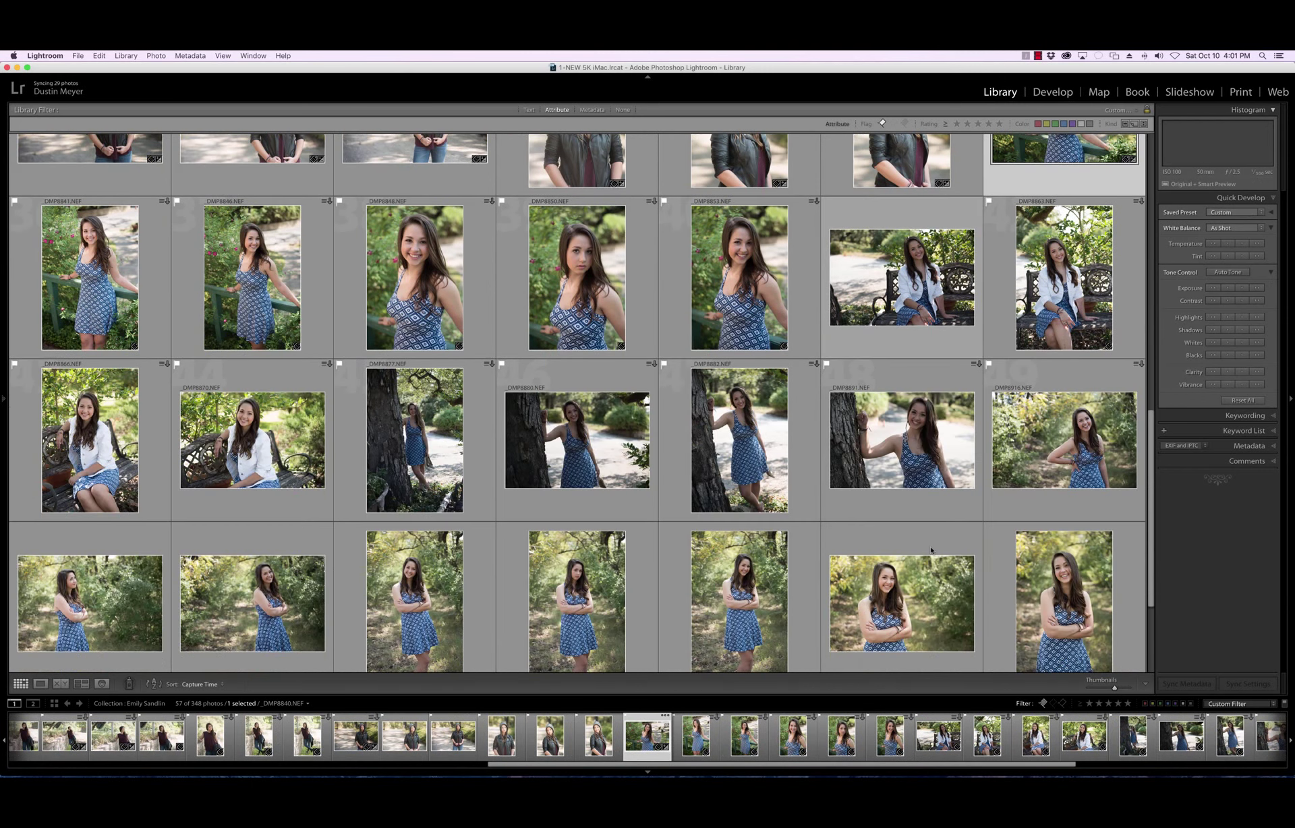
click(890, 324)
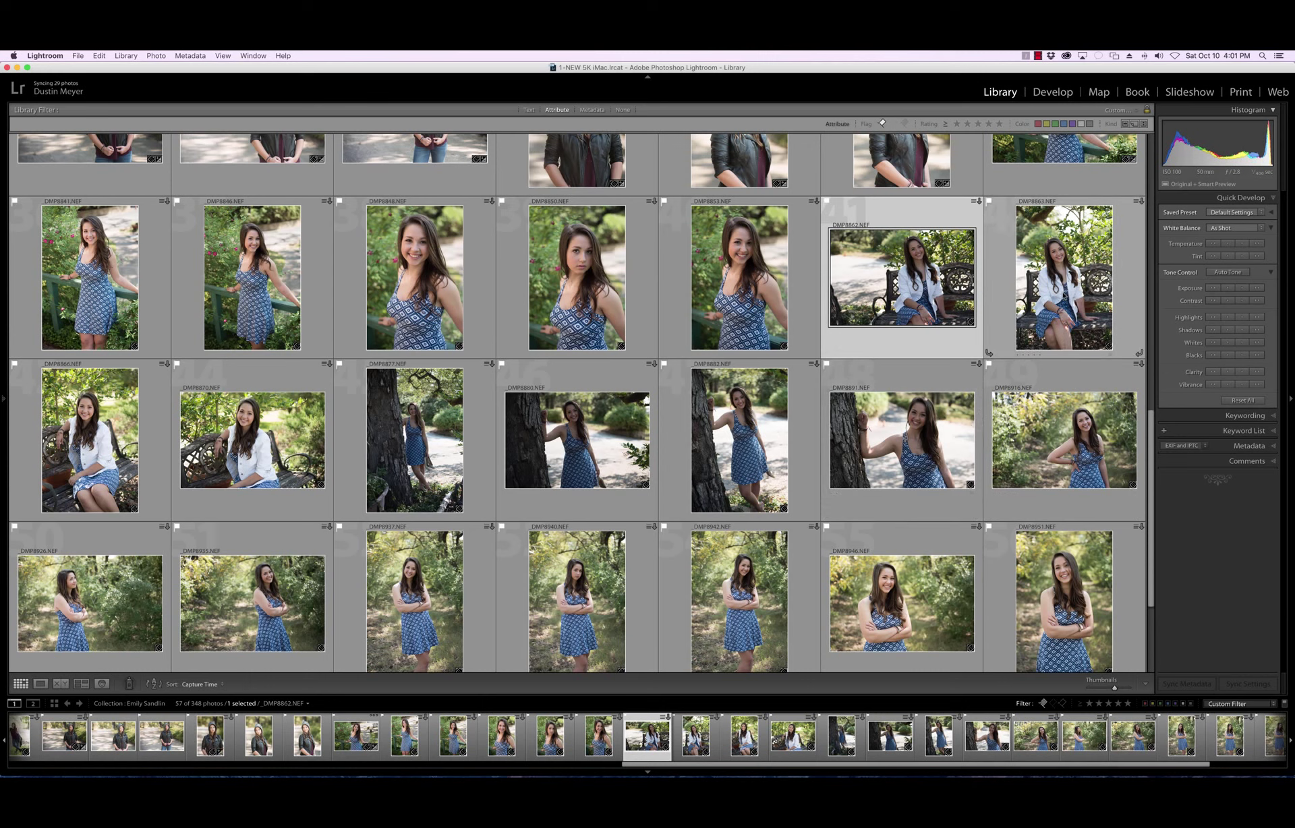
shift+click(1064, 284)
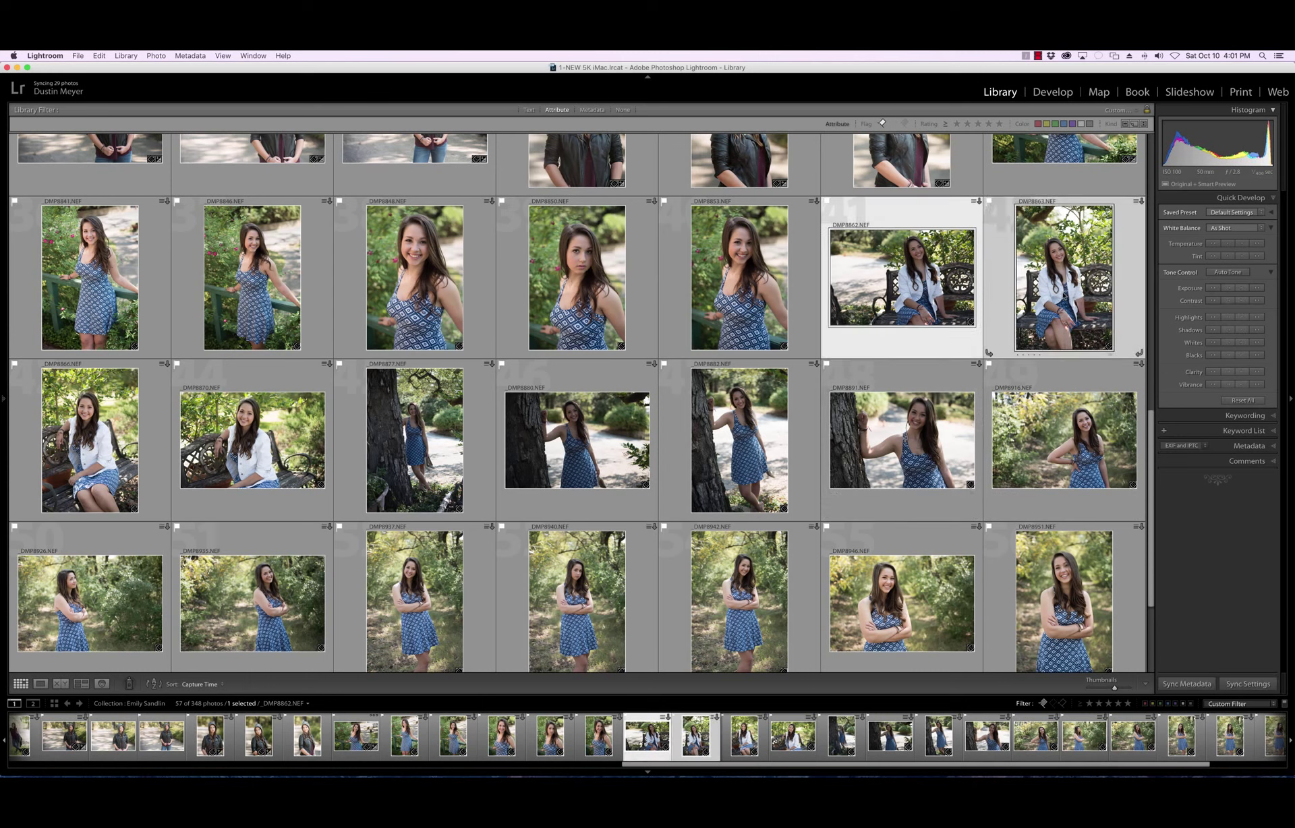
click(1243, 289)
Brighten and warm the white balance of the four tree-trunk photos from _DMP8877
click(392, 460)
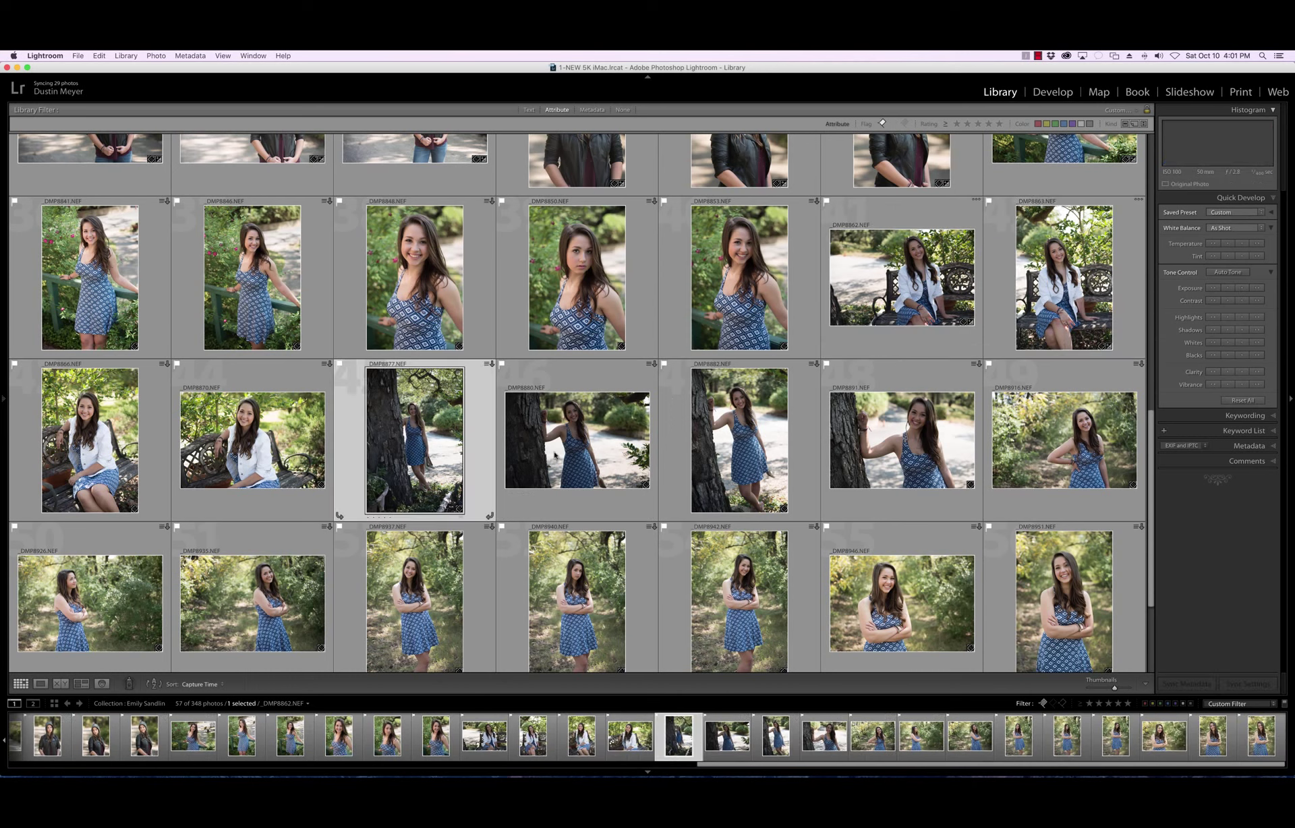
shift+click(902, 440)
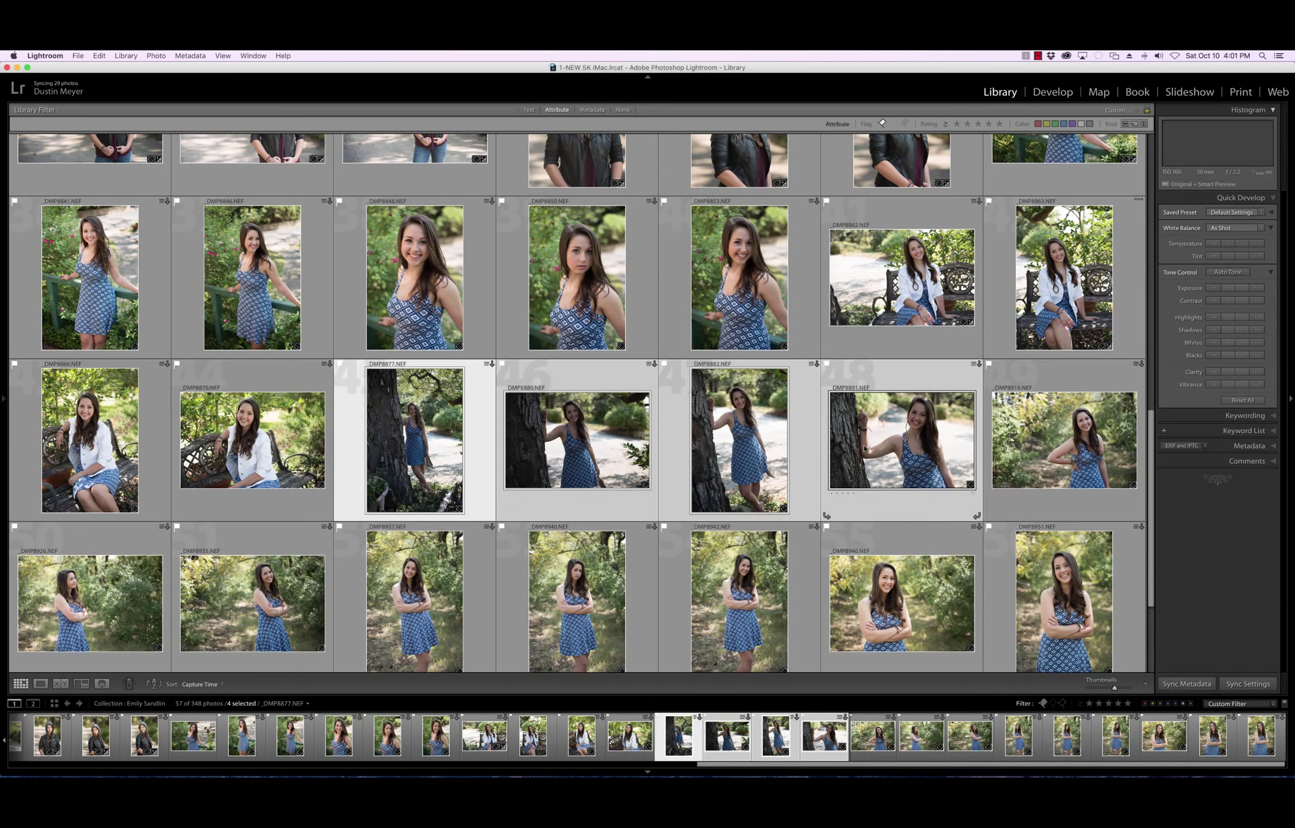
click(1256, 290)
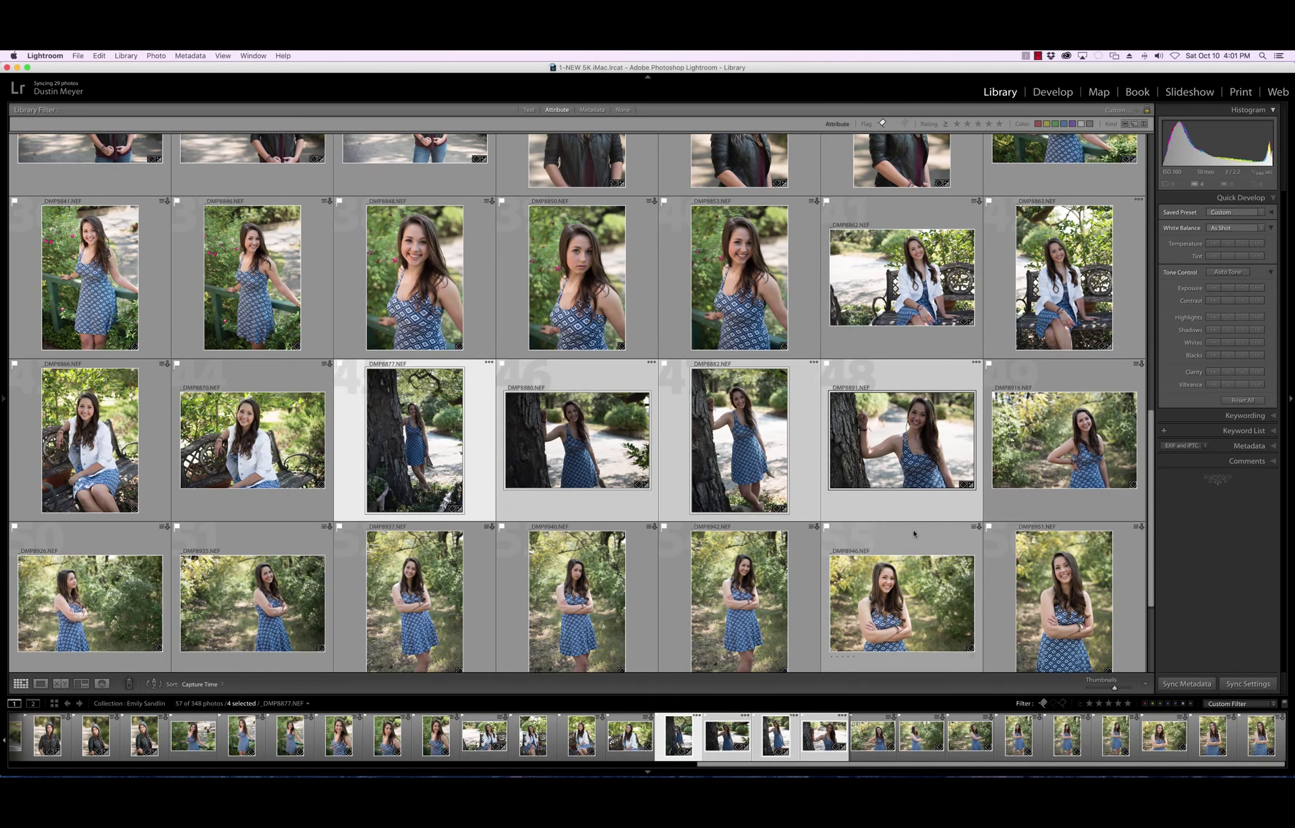
scroll(913, 534, down, 3)
scroll(914, 534, up, 1)
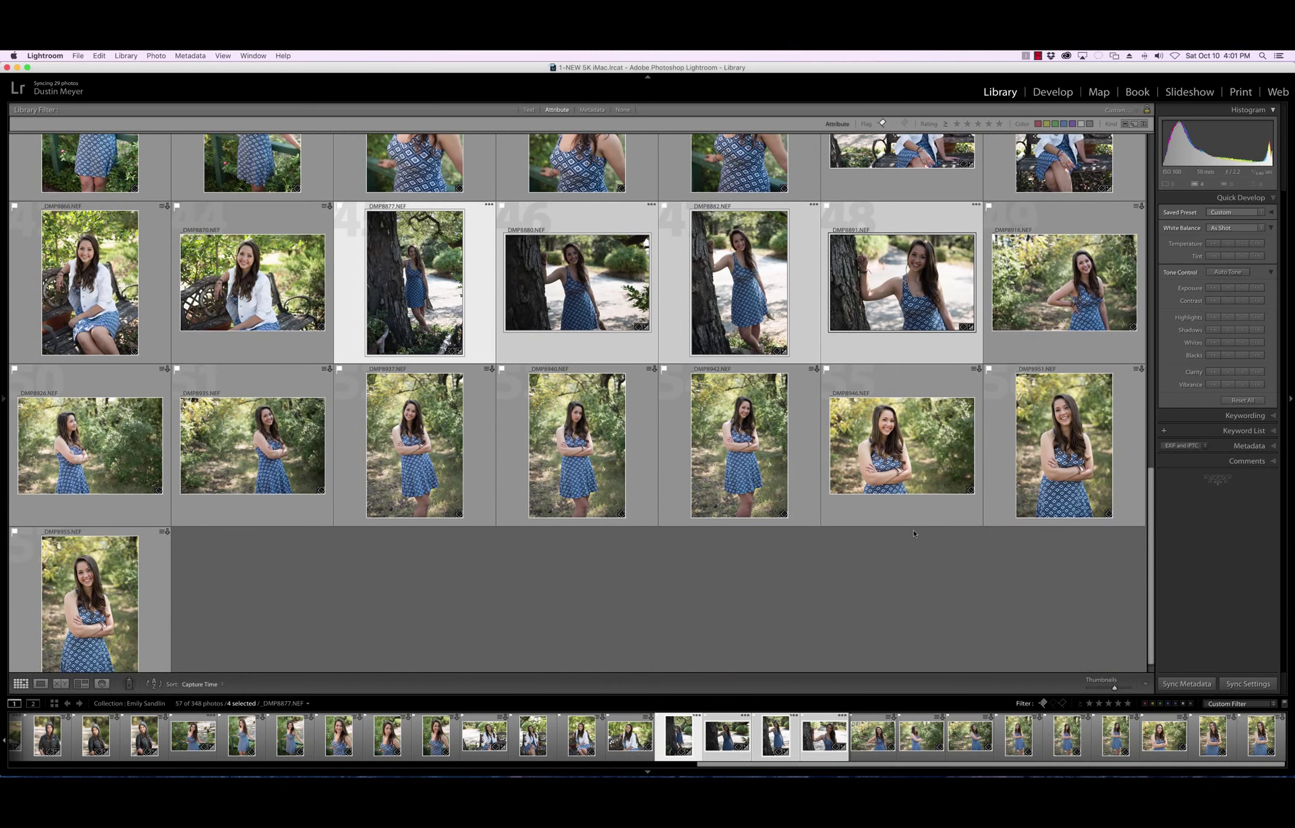
scroll(914, 534, up, 4)
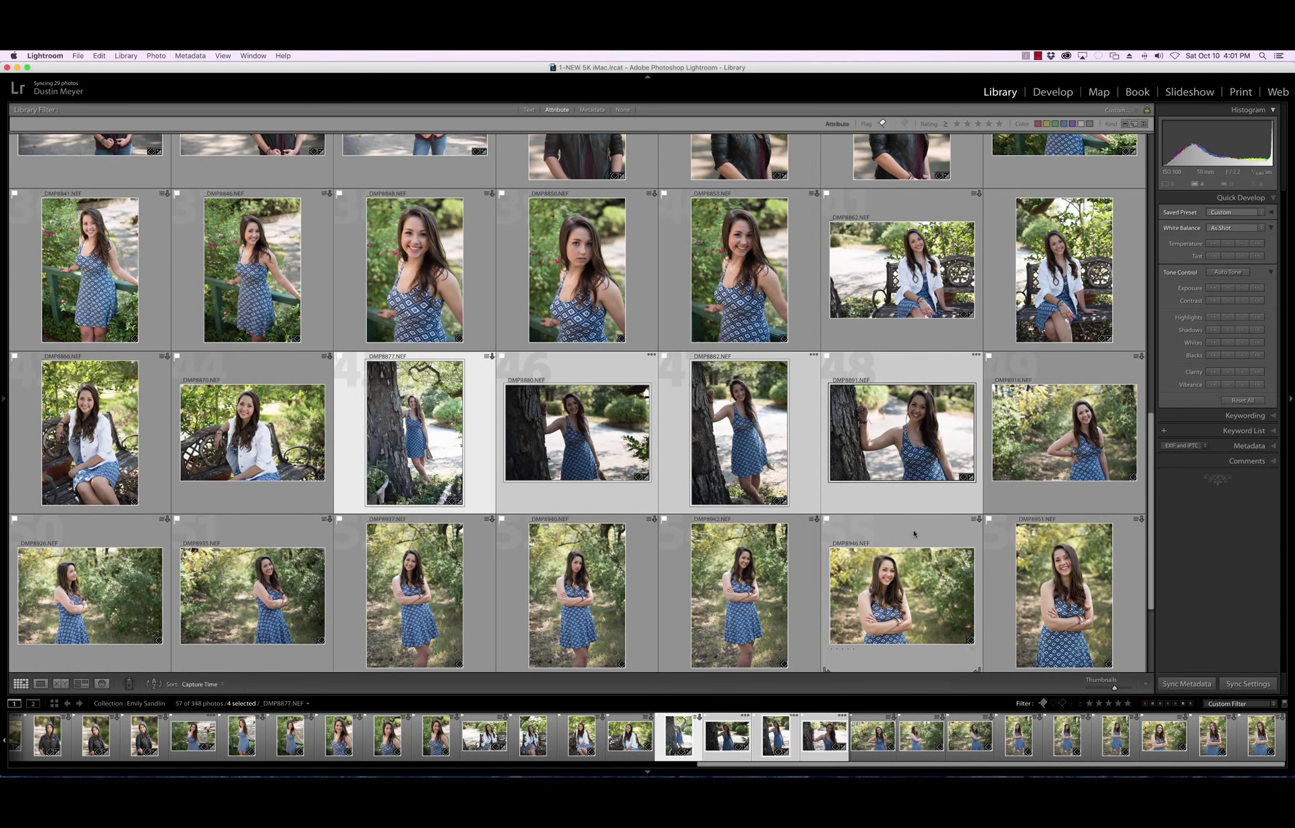
click(1243, 244)
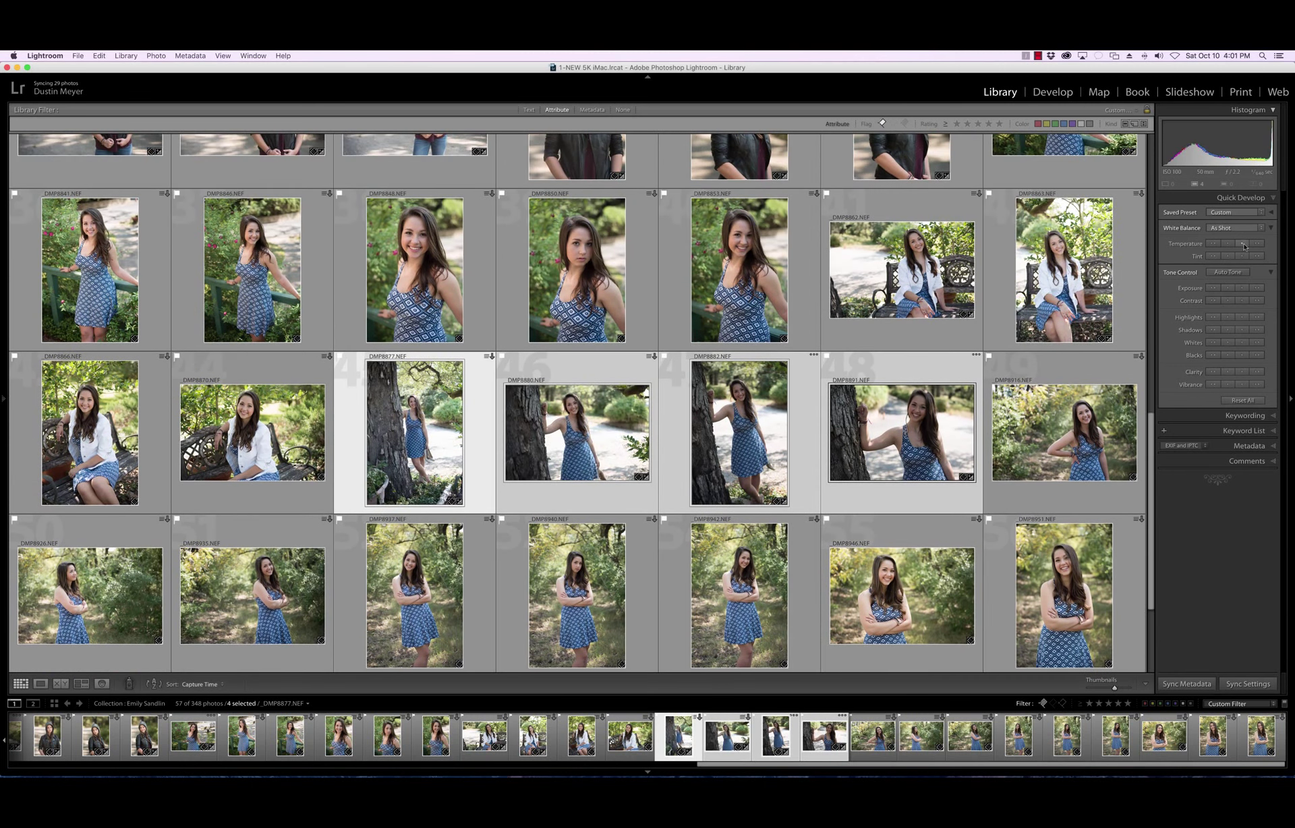
scroll(855, 483, up, 4)
scroll(855, 483, up, 20)
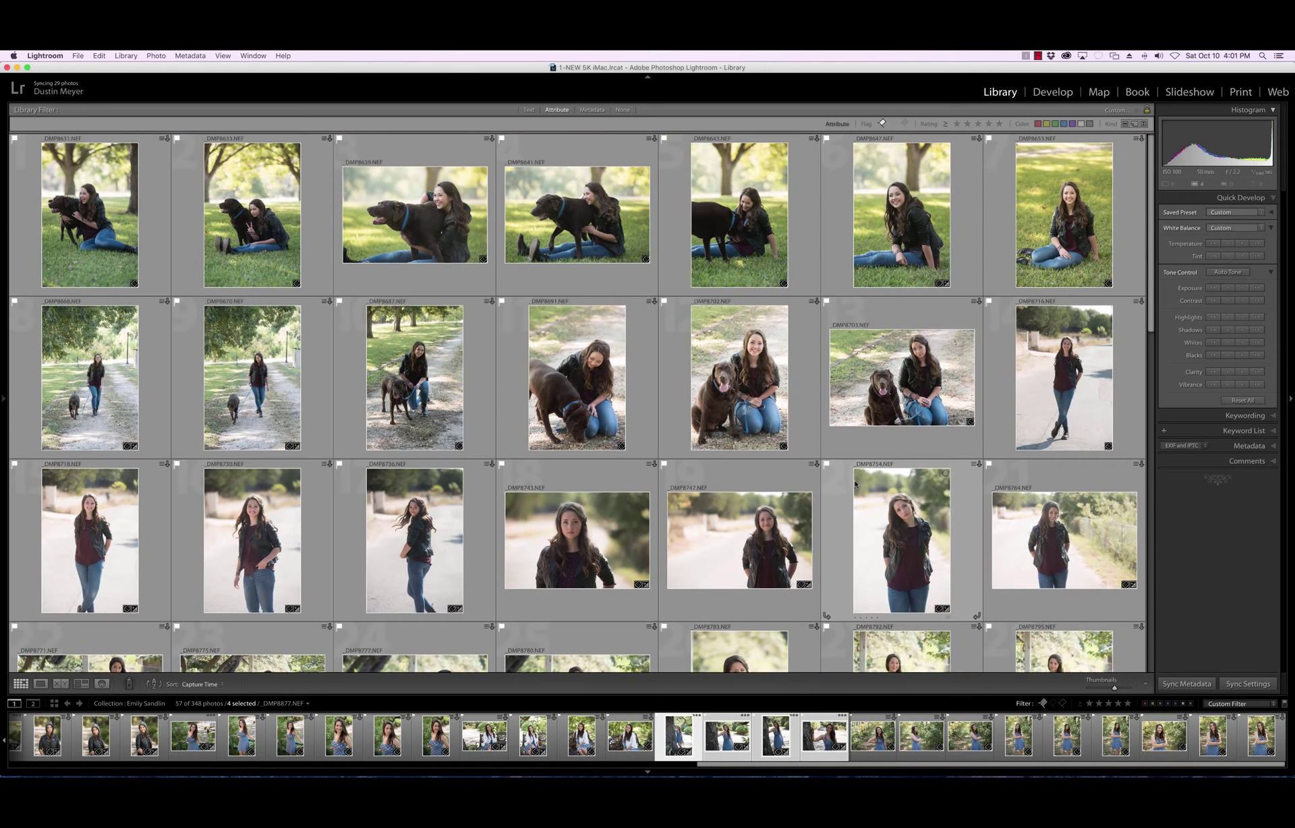
Shrink the thumbnails so all 57 proofs fit with filenames visible, then deselect the four photos
scroll(856, 483, down, 5)
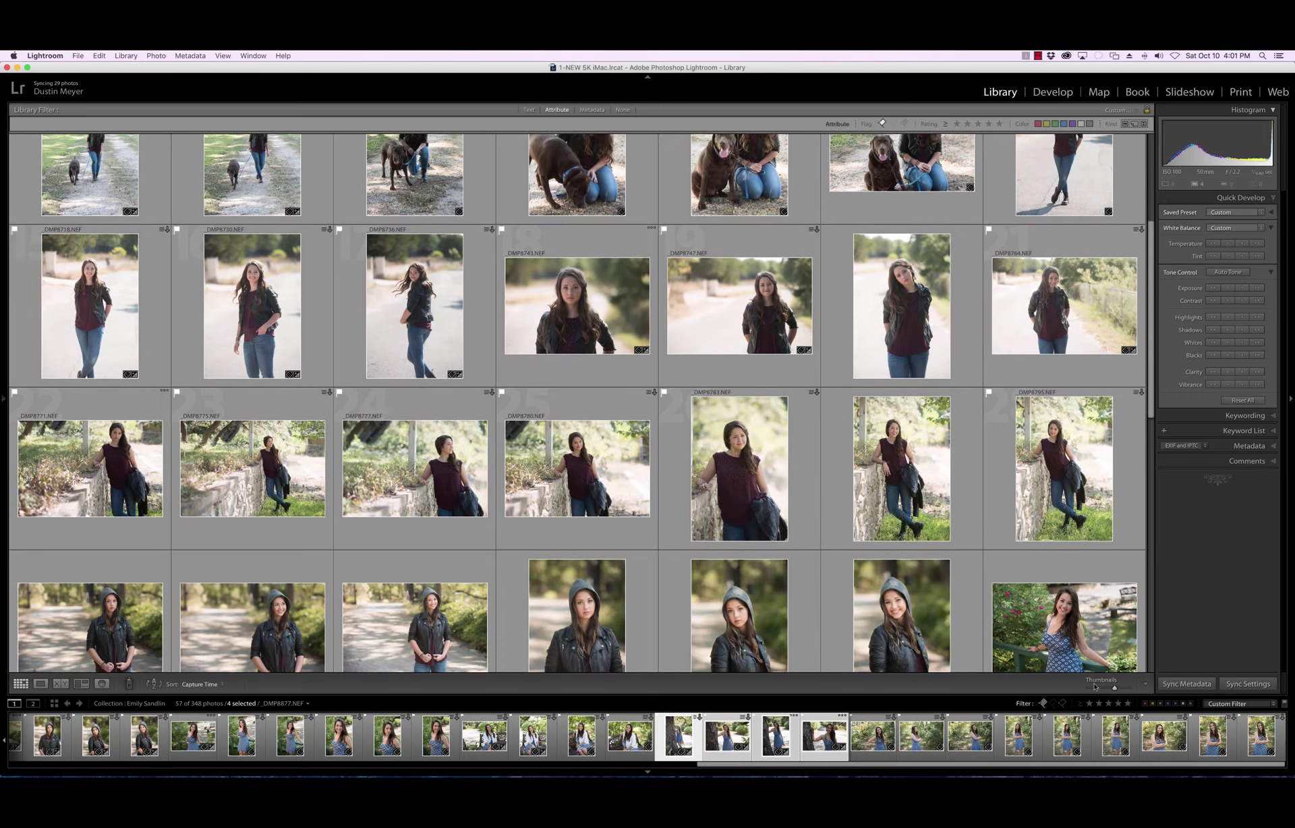
drag(1113, 688, 1088, 688)
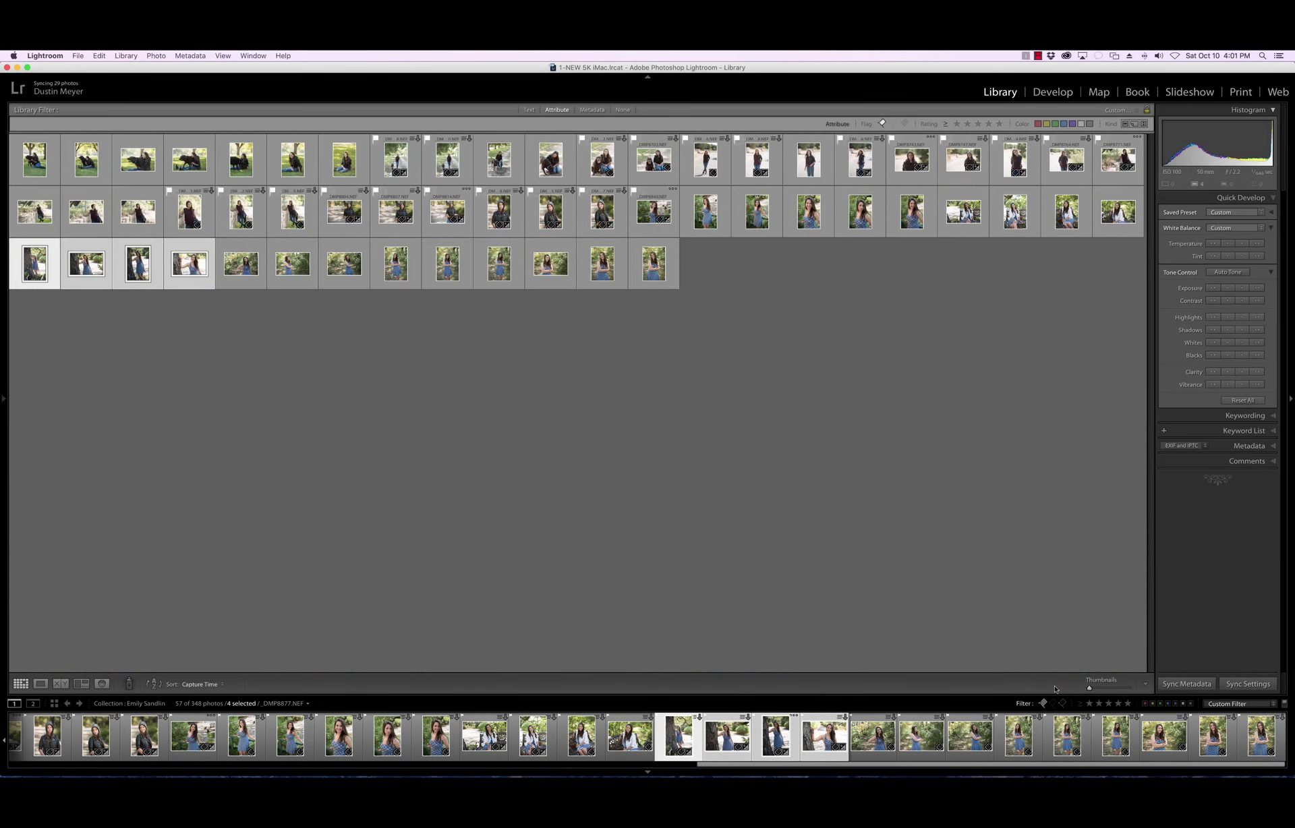
click(1096, 687)
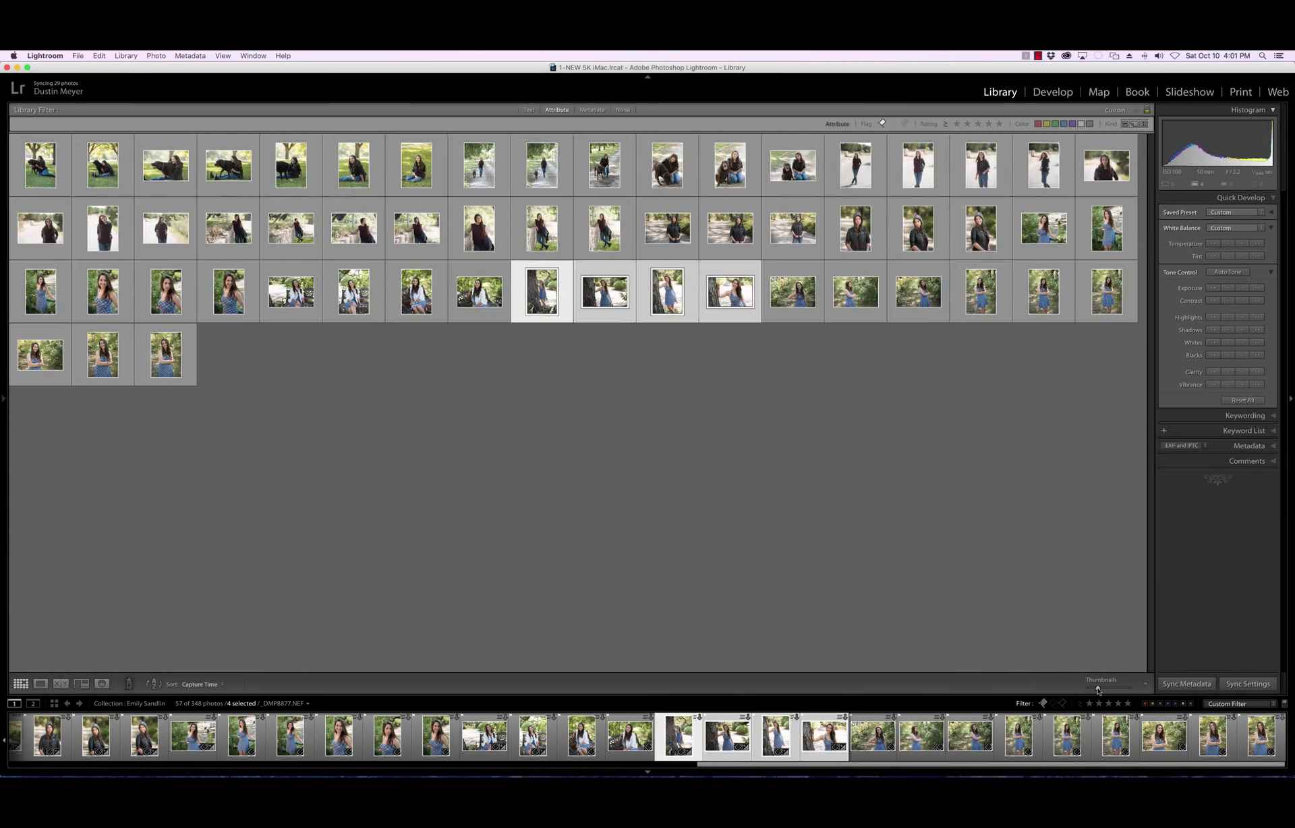
click(1099, 687)
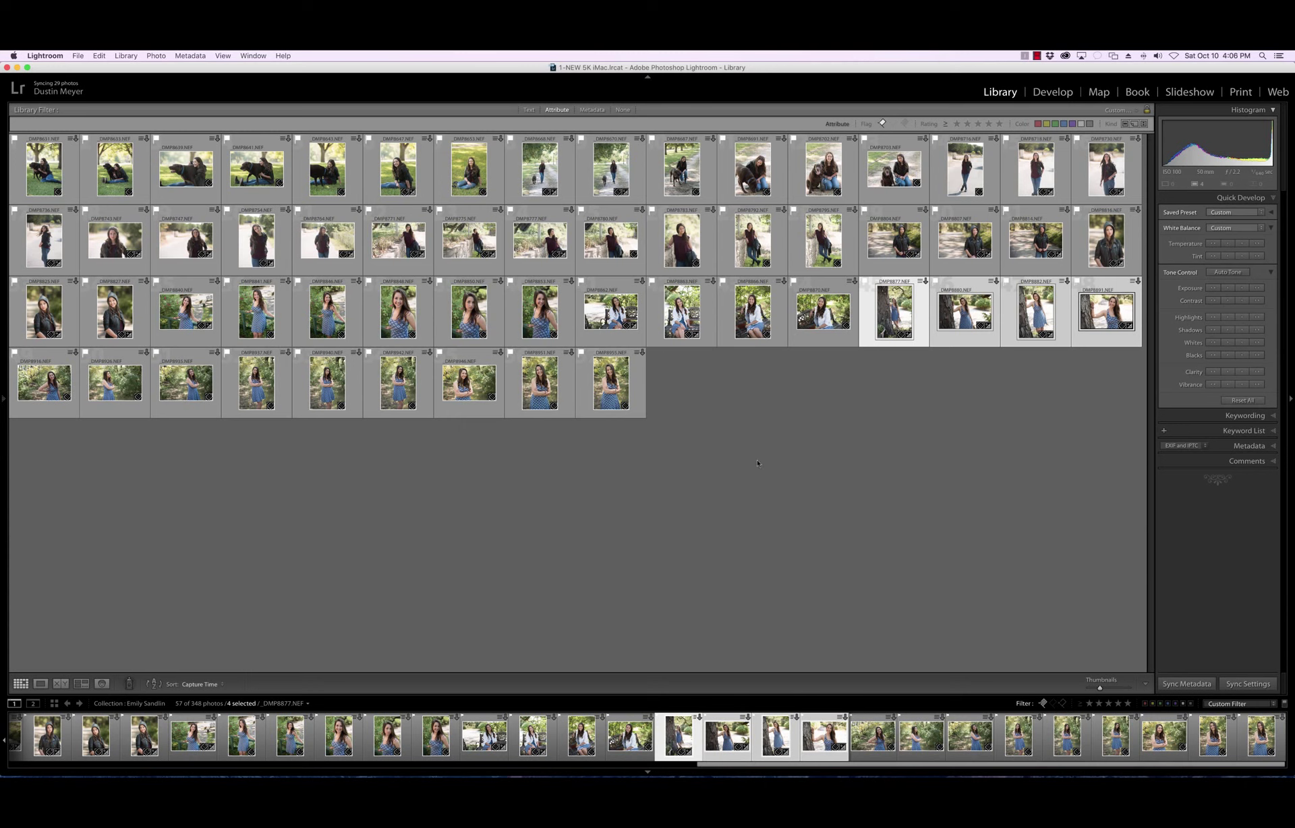
click(757, 466)
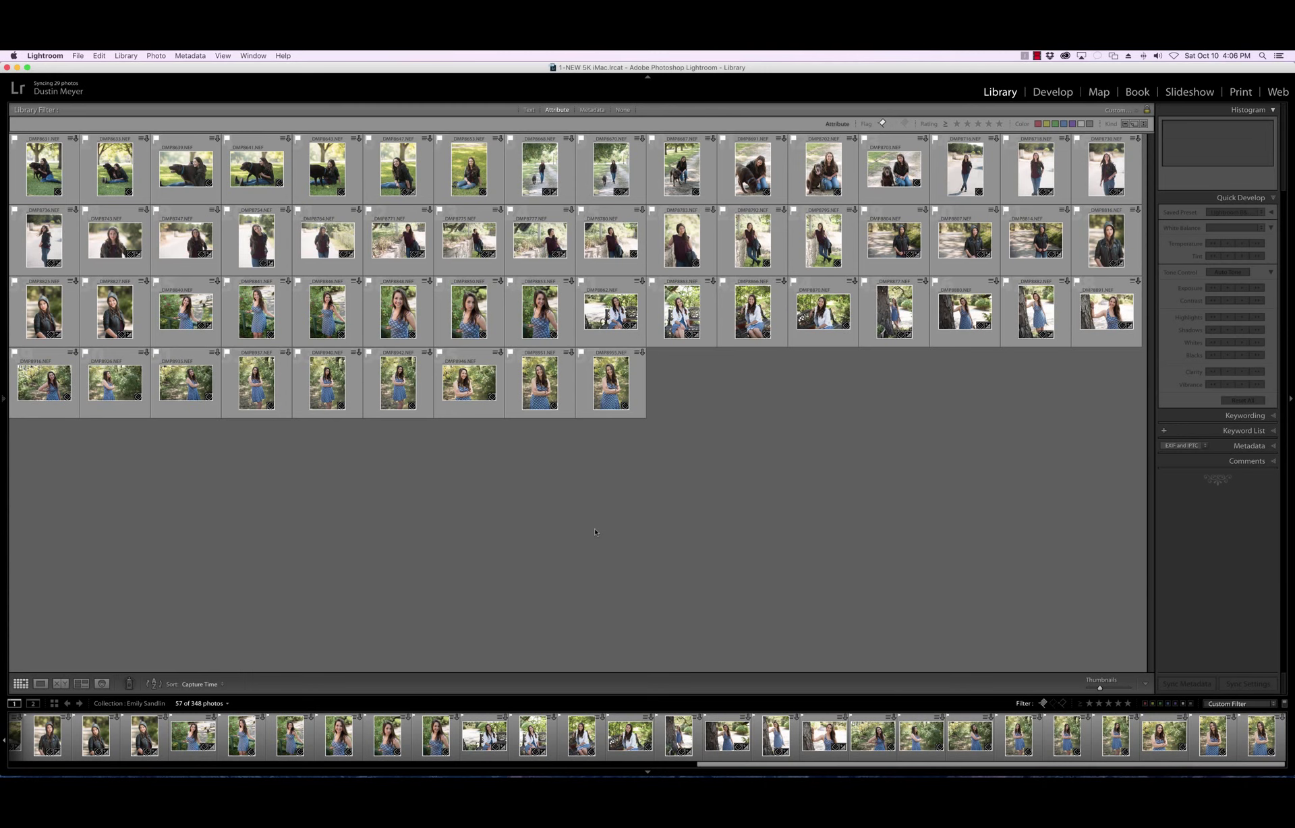
Open _DMP8804 in Loupe and step through the proofs up to bench shot _DMP8866
double_click(889, 245)
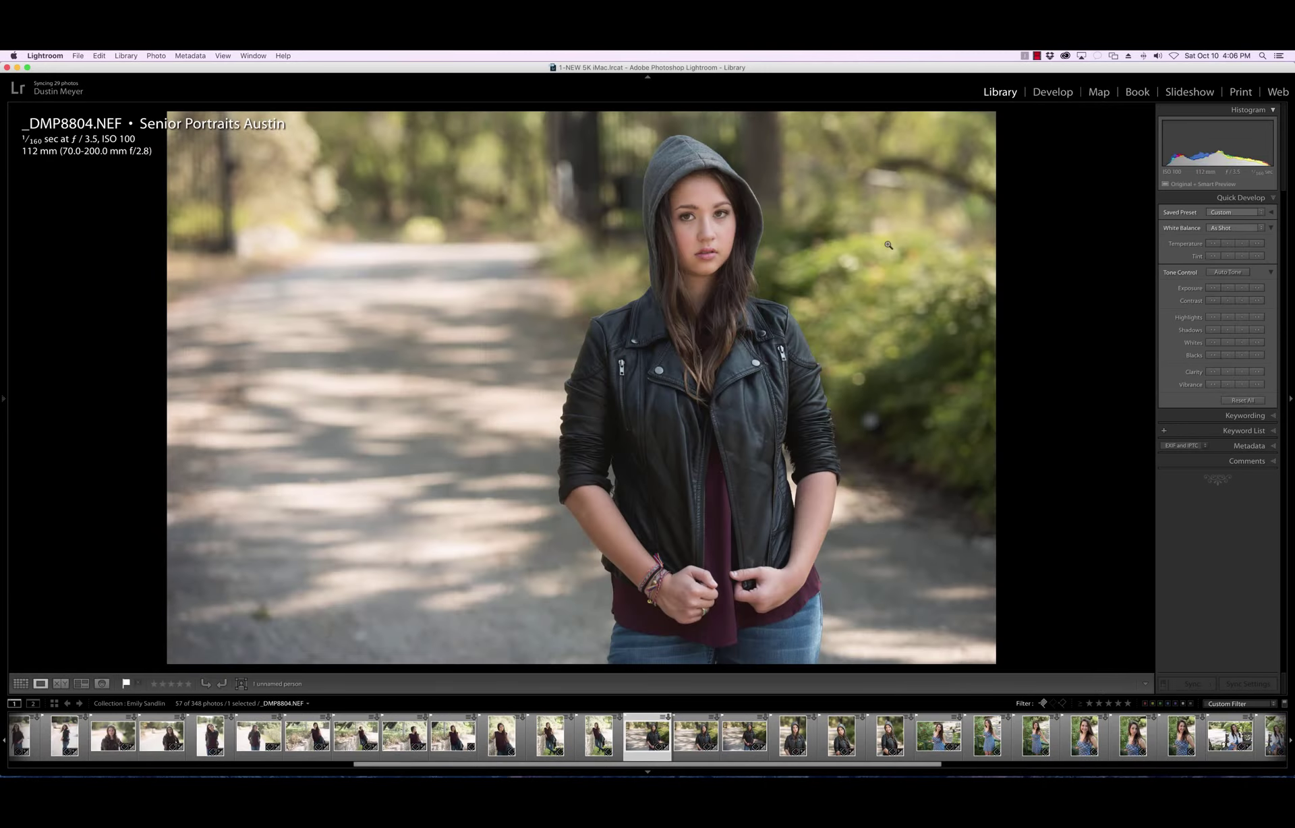
key(Right)
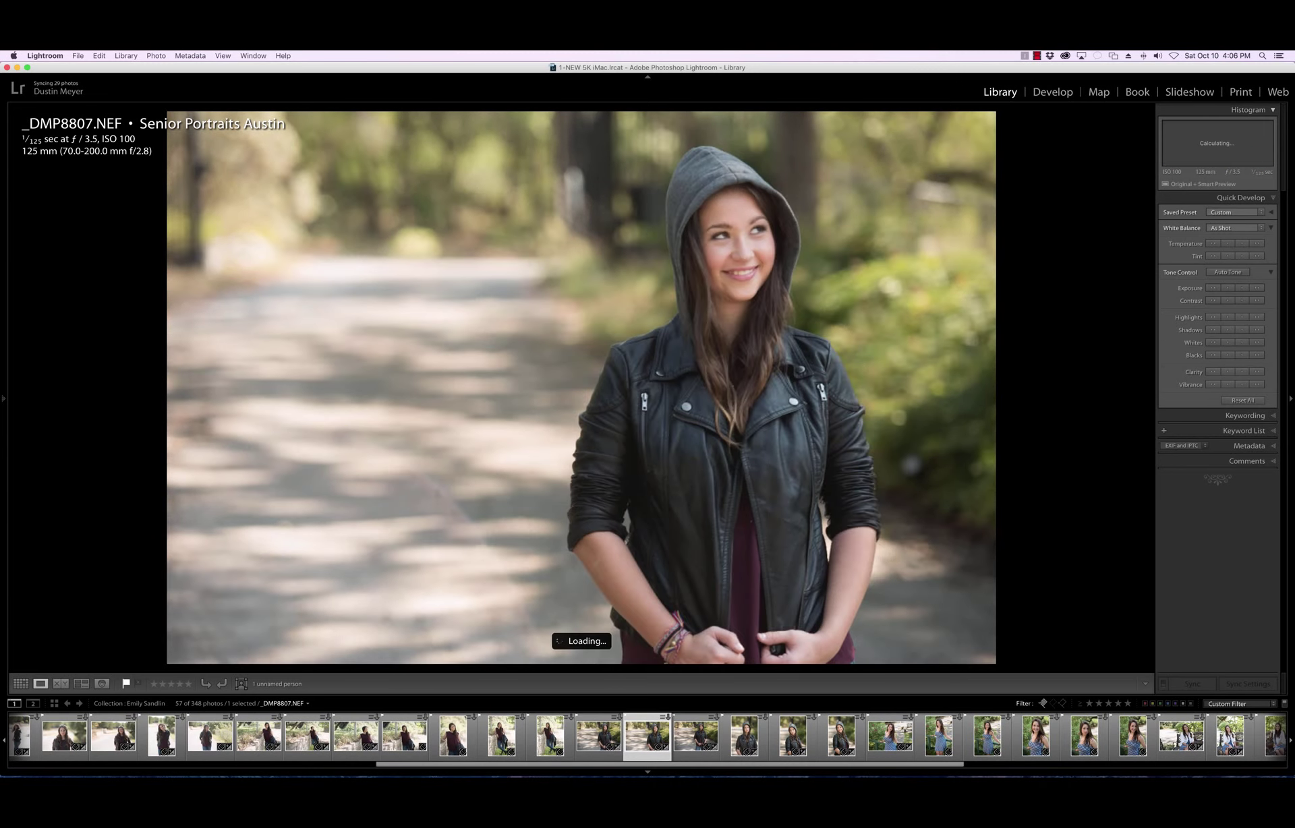
key(Right)
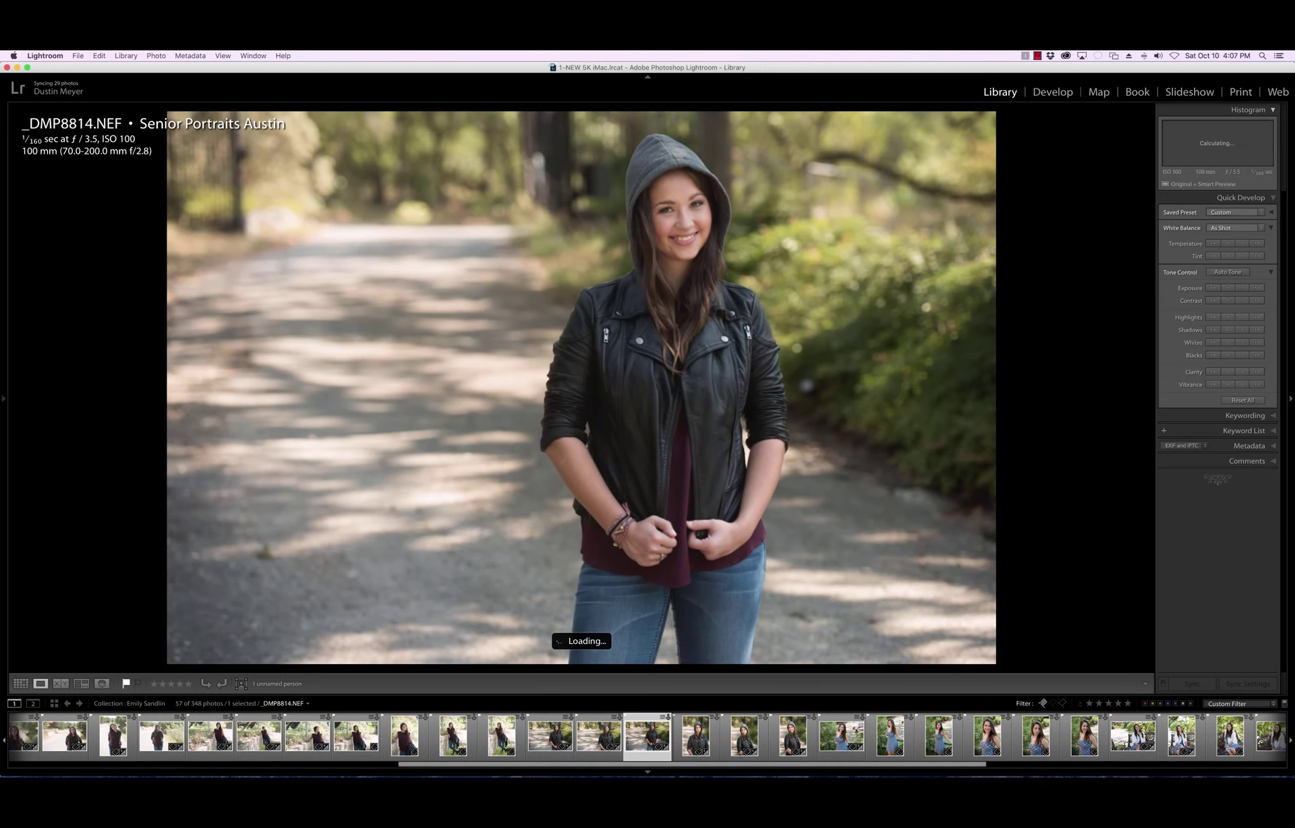
key(Right)
key(Right)
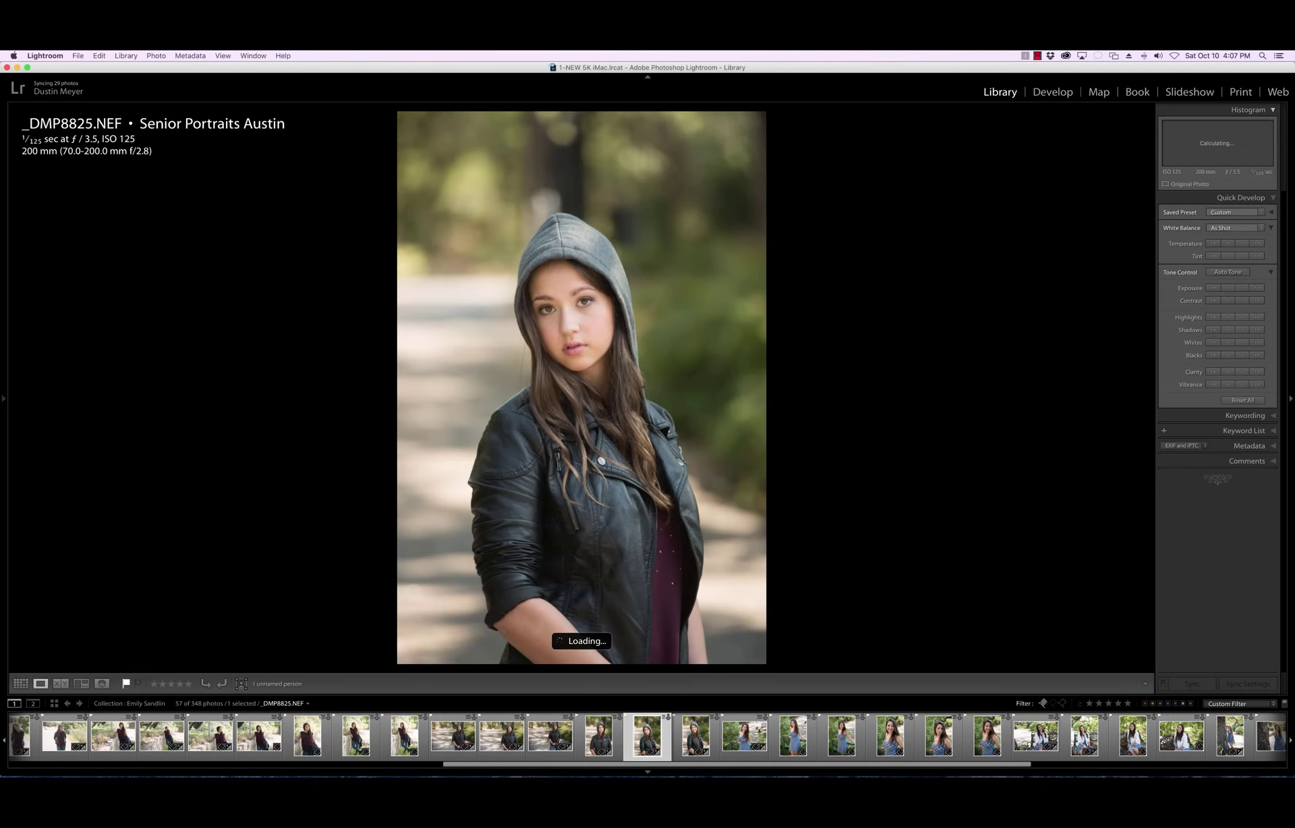
key(Right)
key(Right)
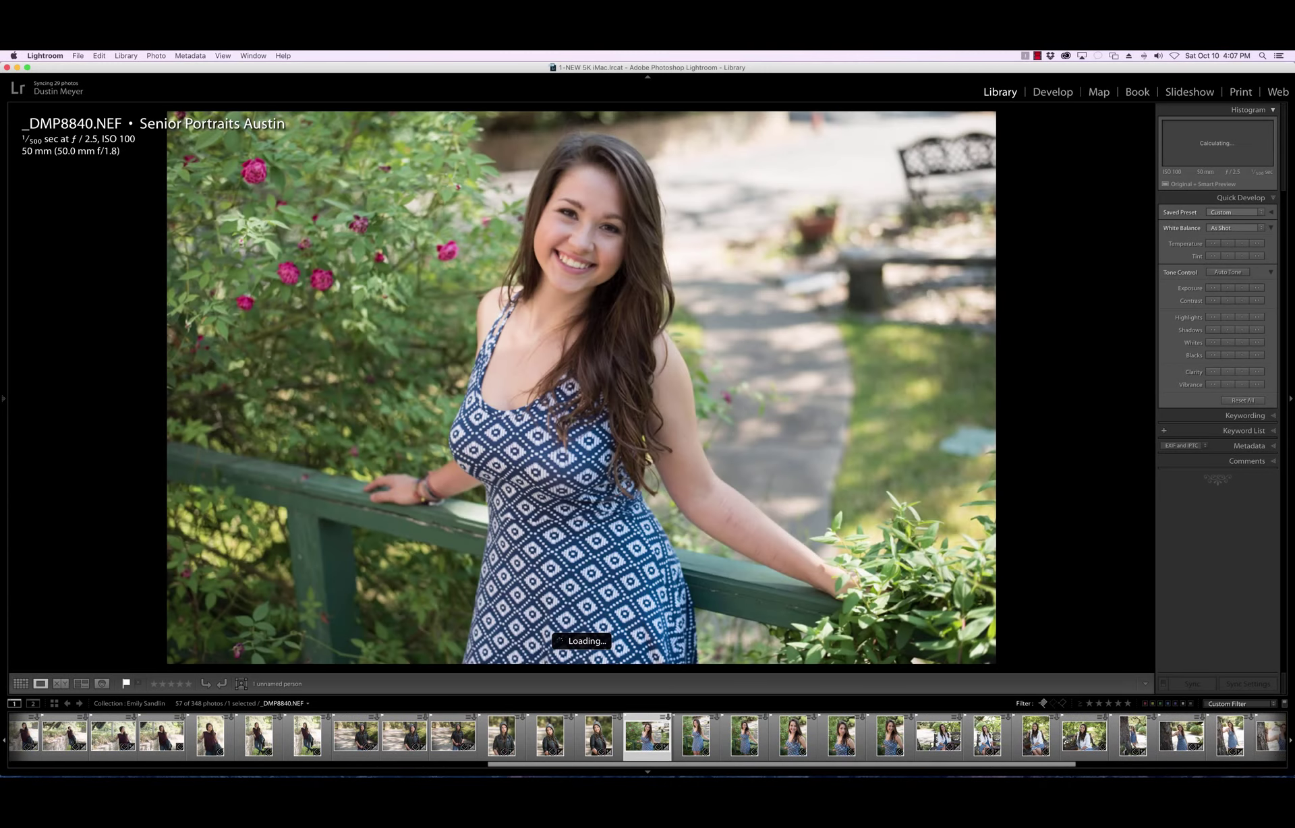
key(Right)
key(Right)
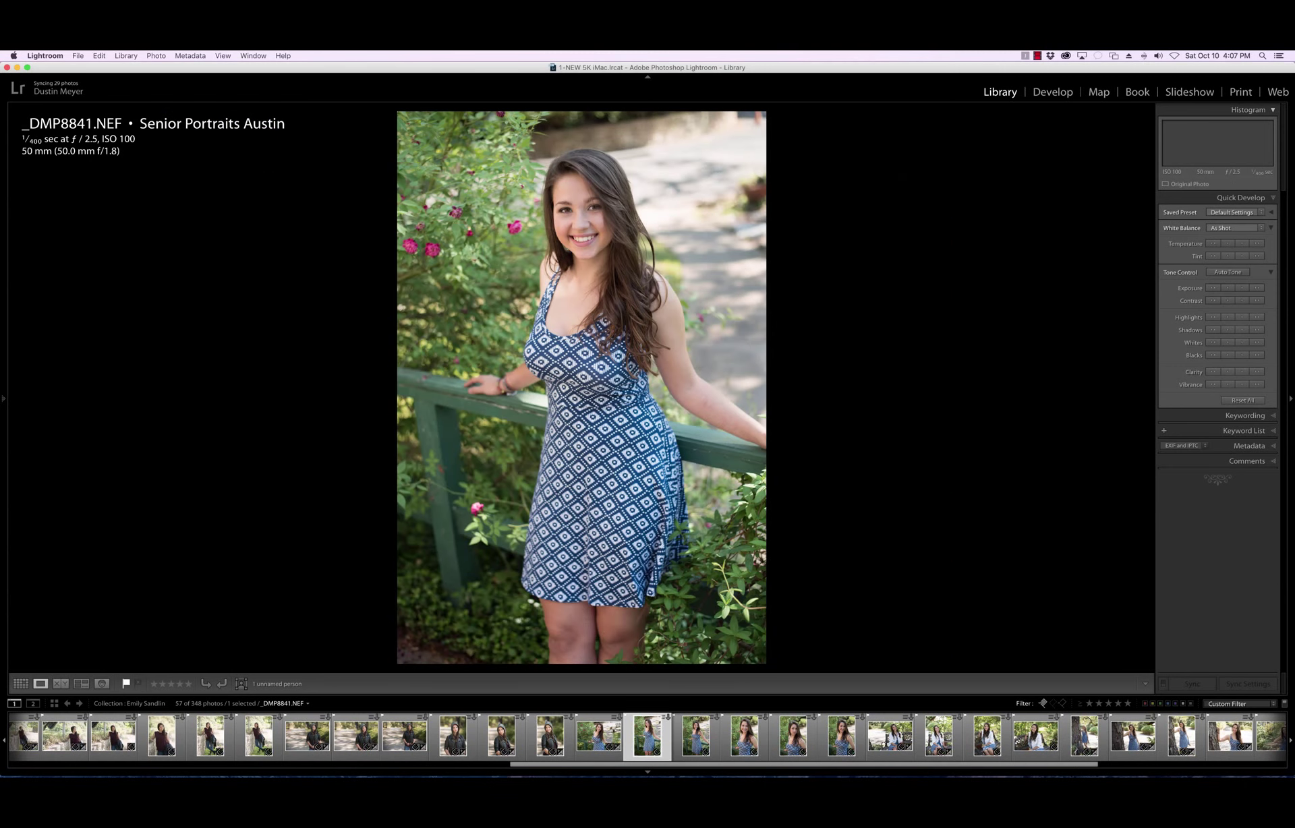
key(Right)
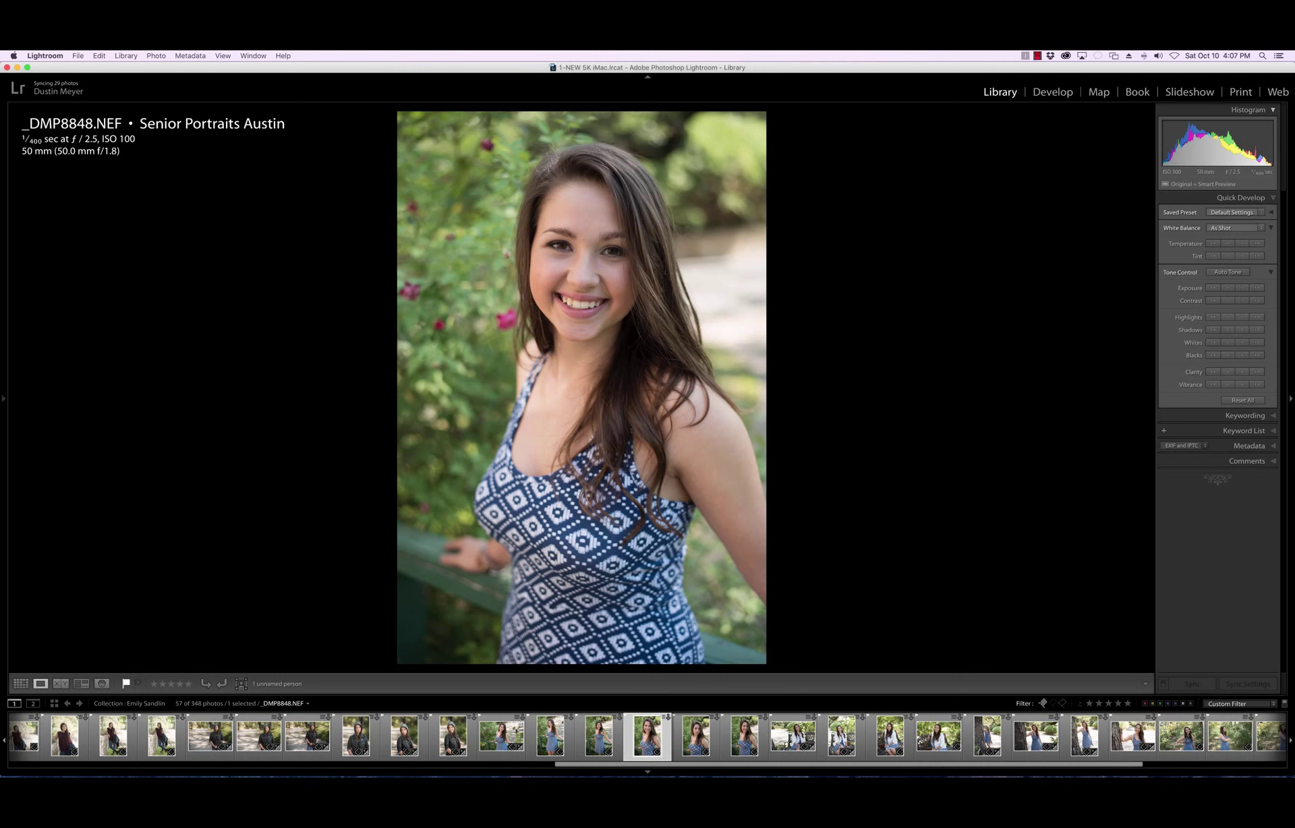
key(Right)
key(Right)
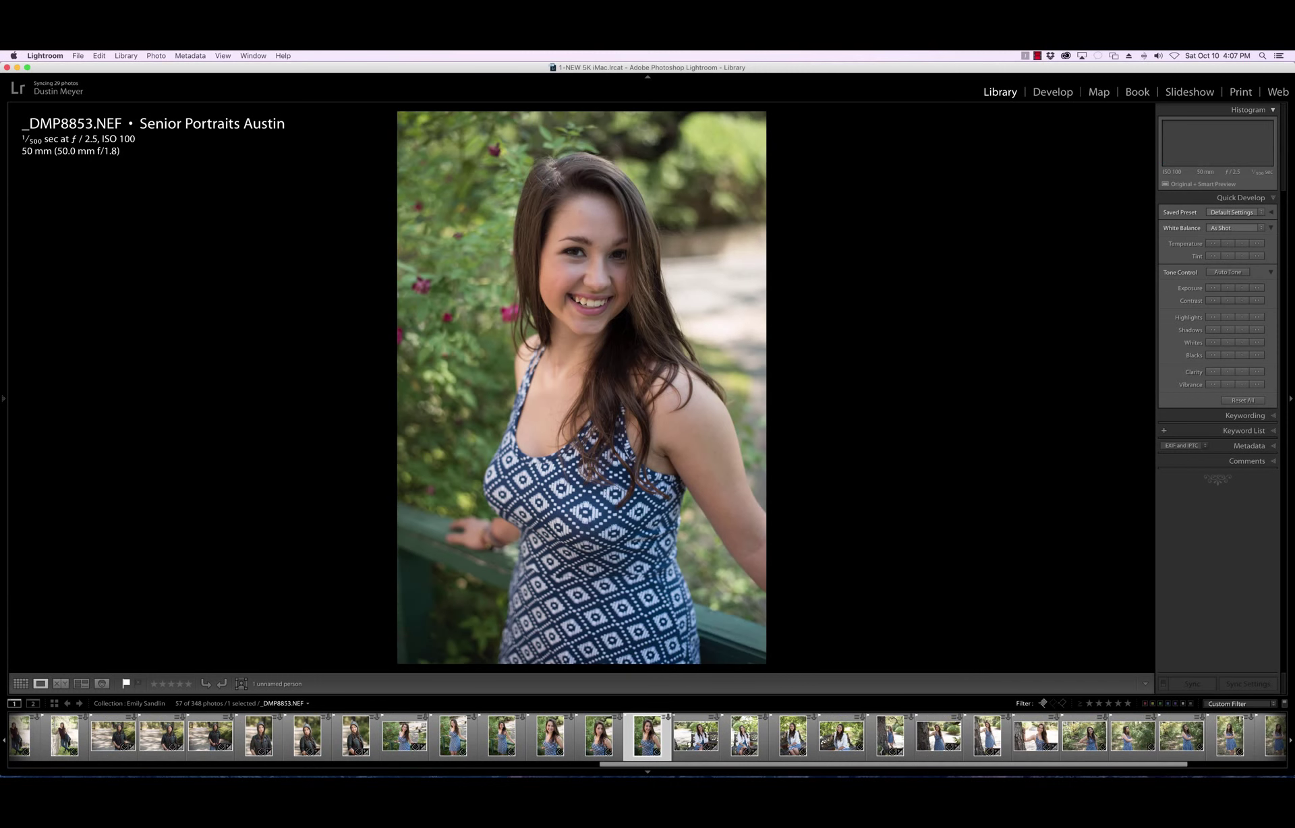
key(Right)
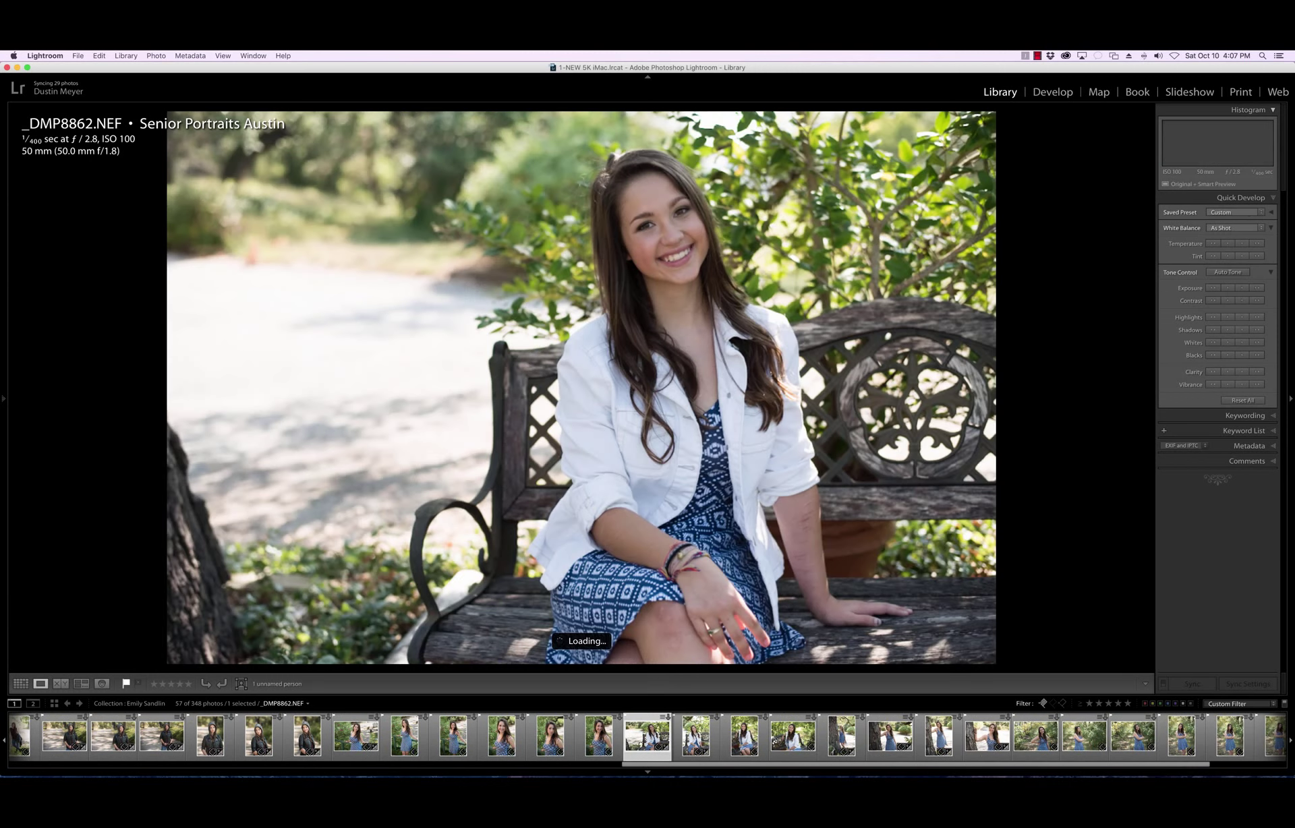
key(Right)
key(Right)
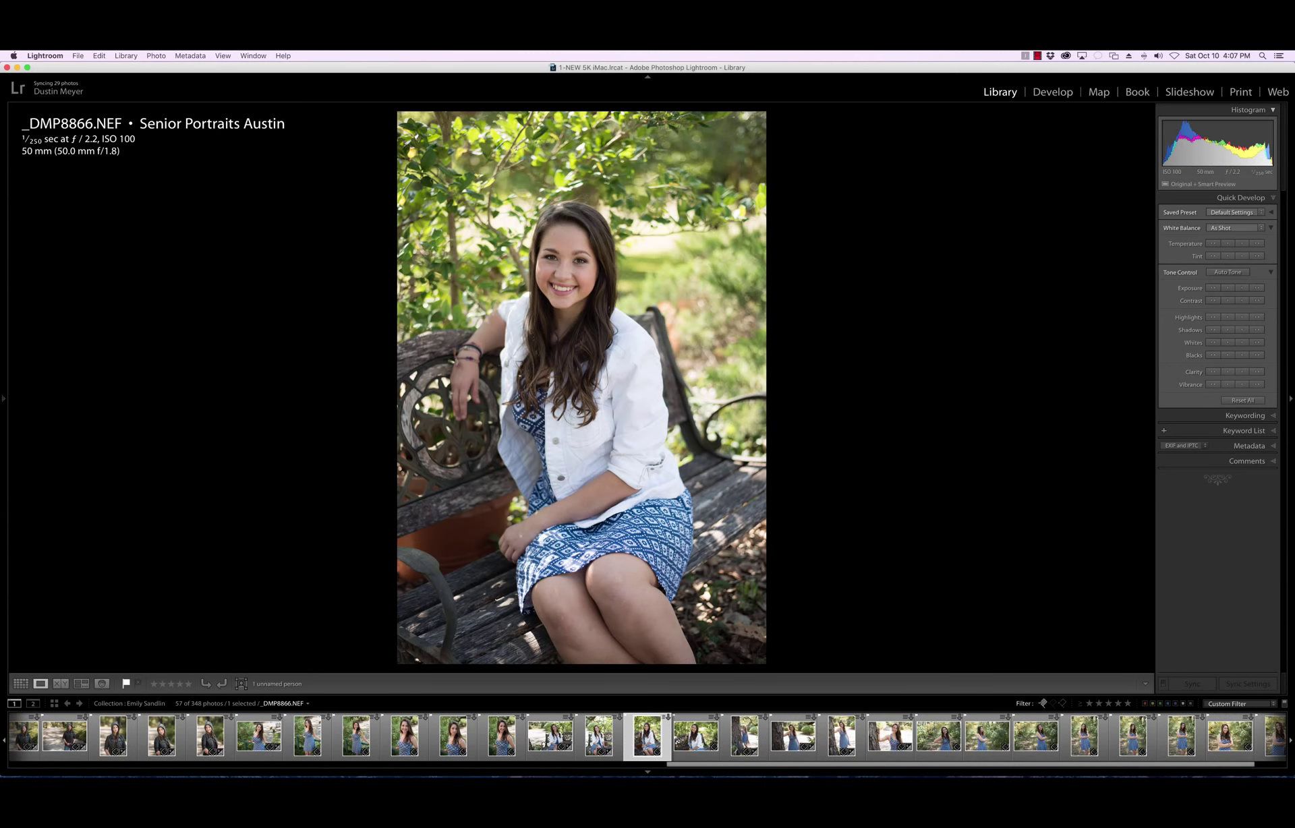
Continue through the proofs from _DMP8870 to the final one, _DMP8955
key(Right)
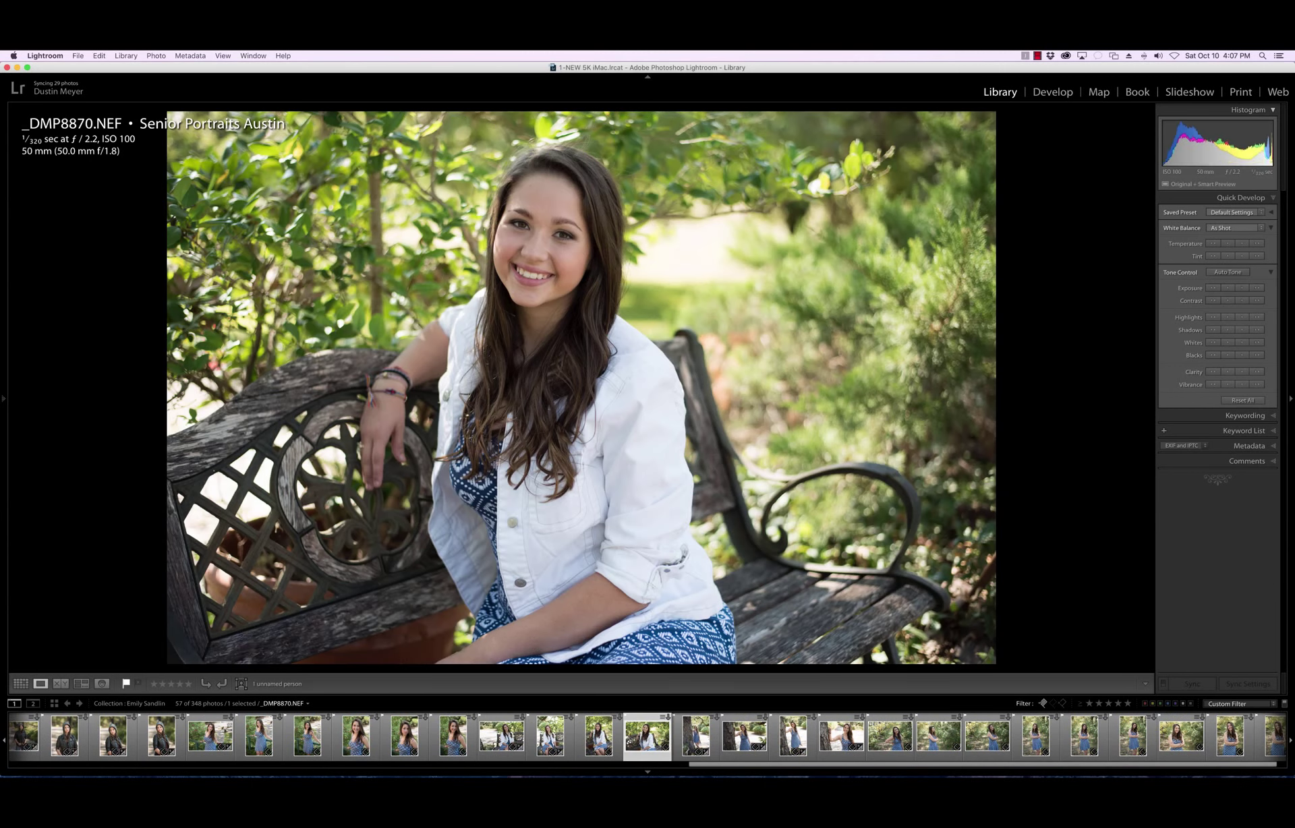
key(Right)
key(Right)
key(Right)
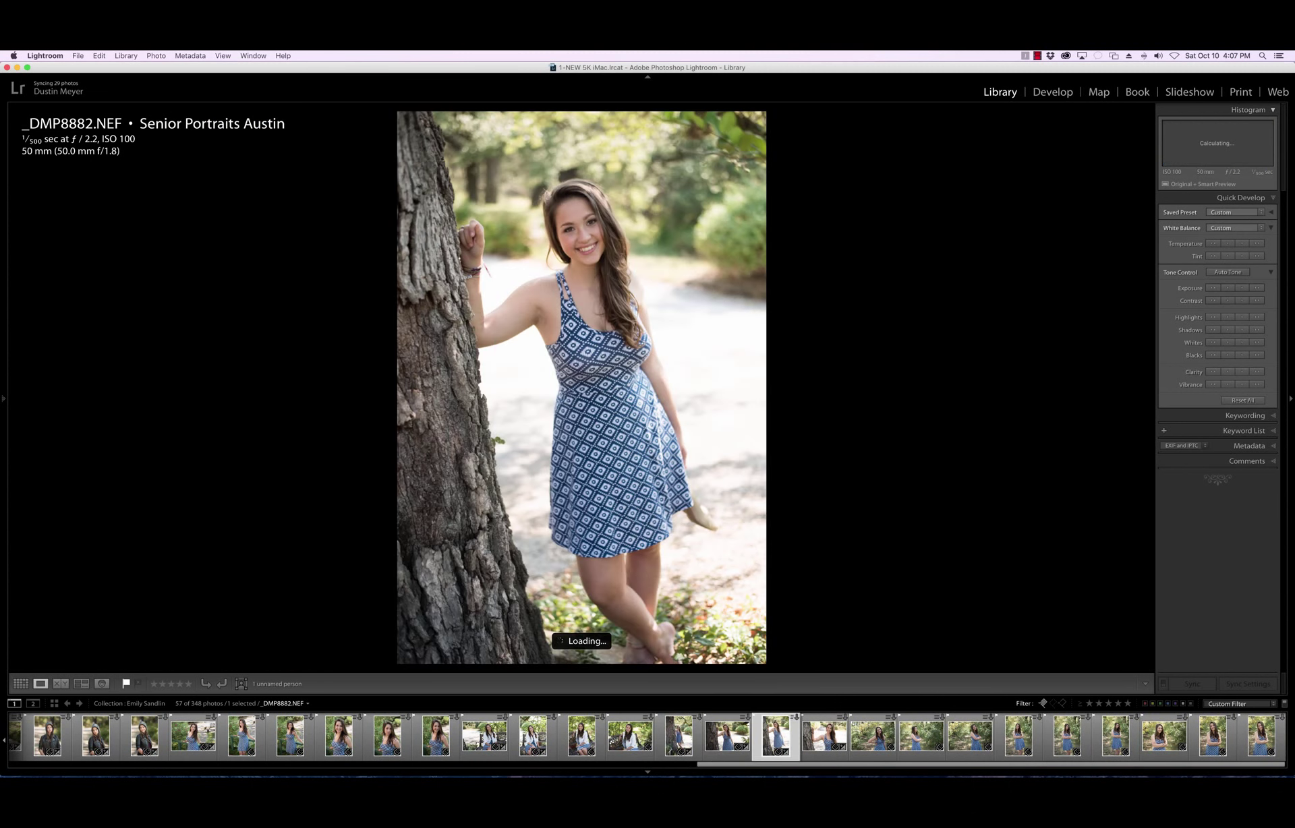
key(Right)
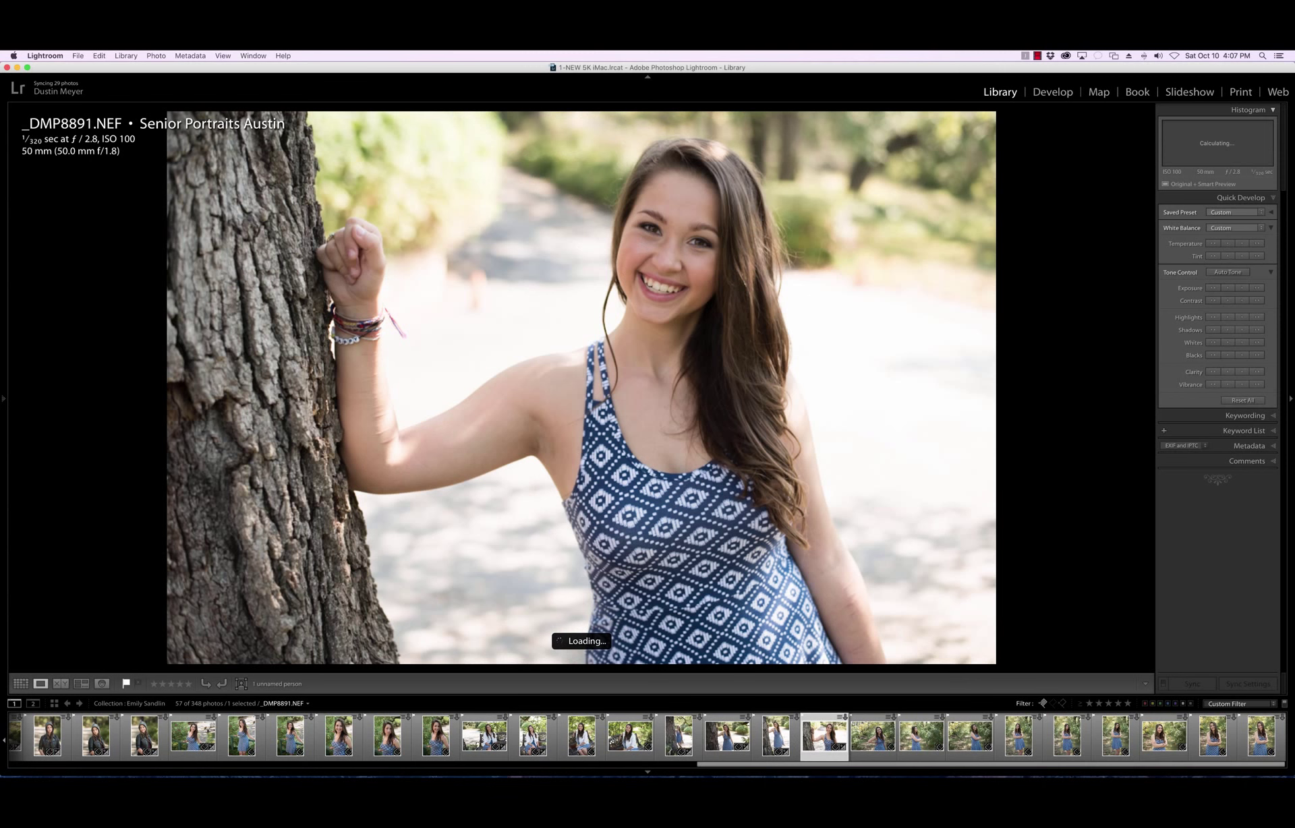
key(Right)
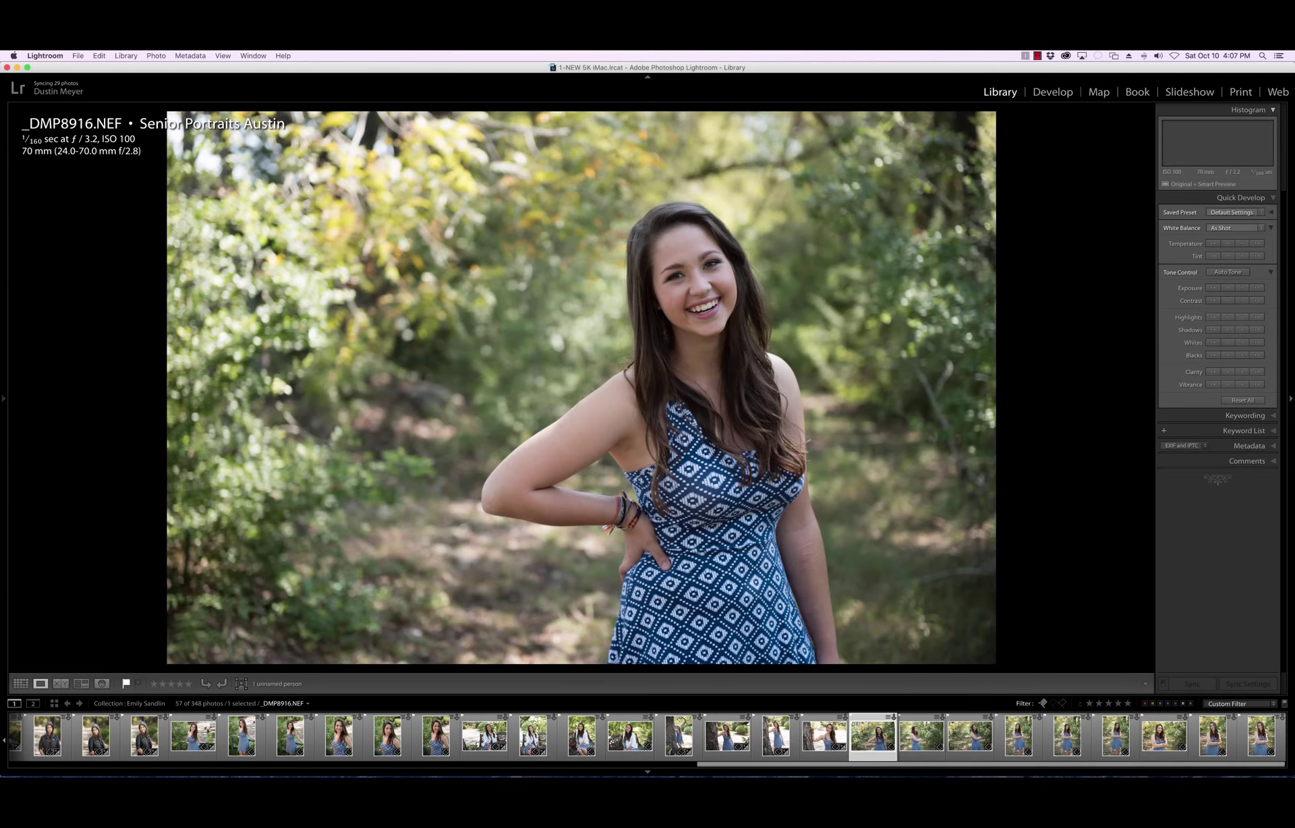
key(Right)
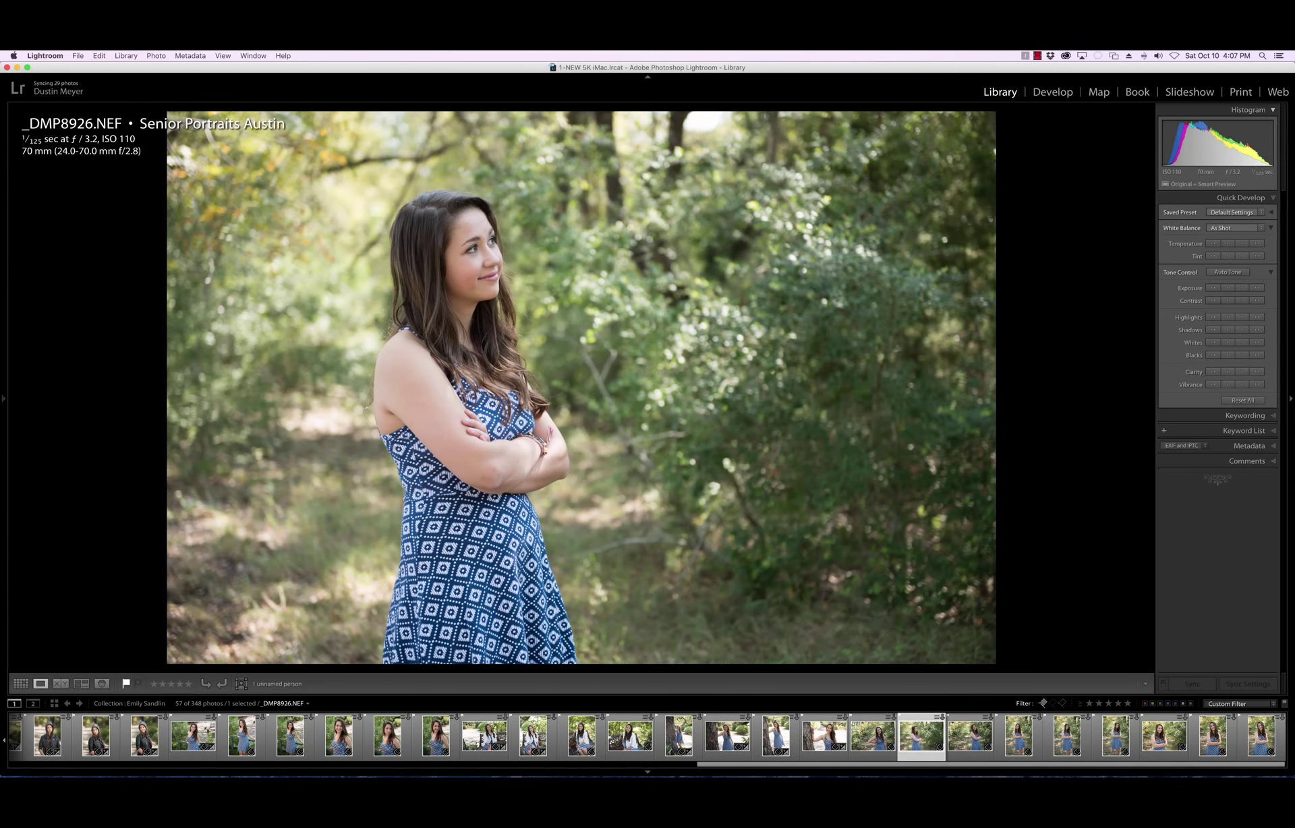
key(Right)
key(Right)
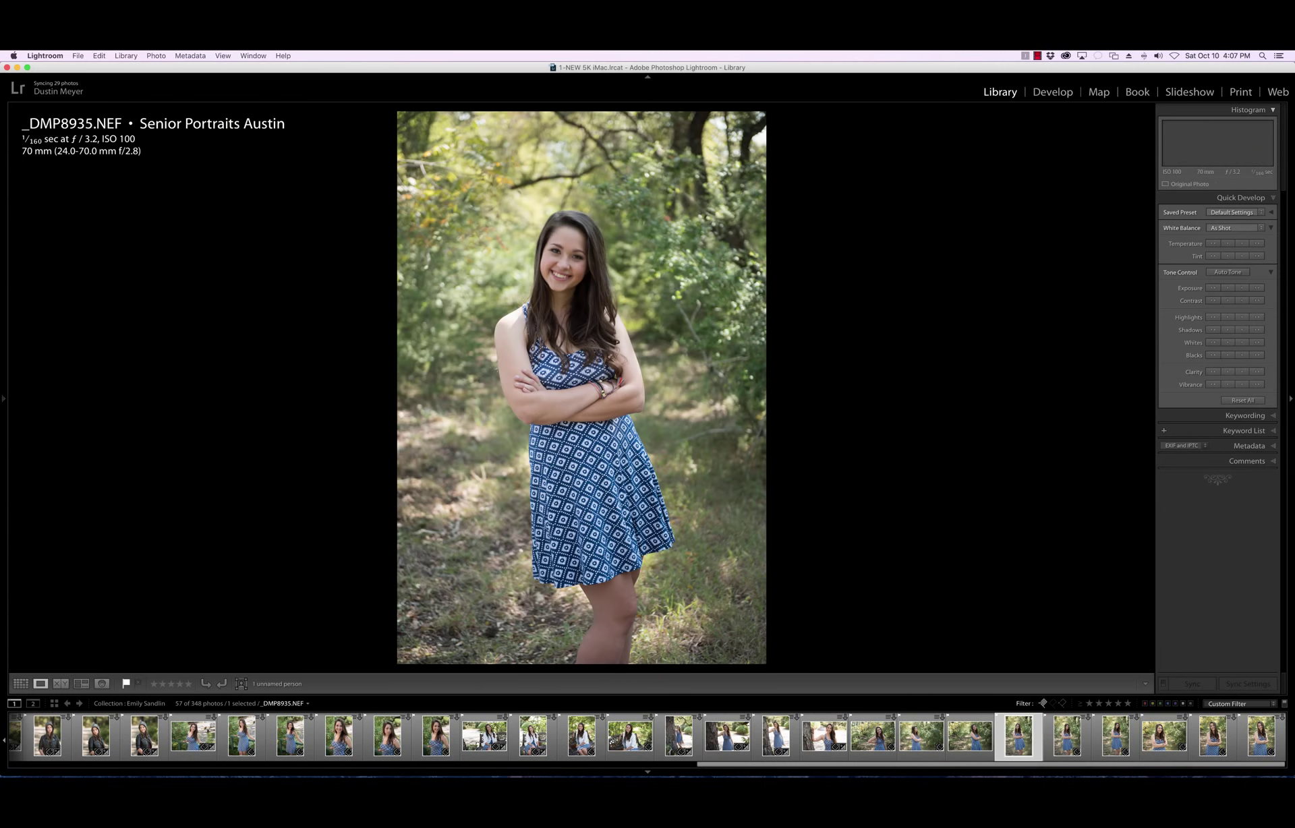
key(Right)
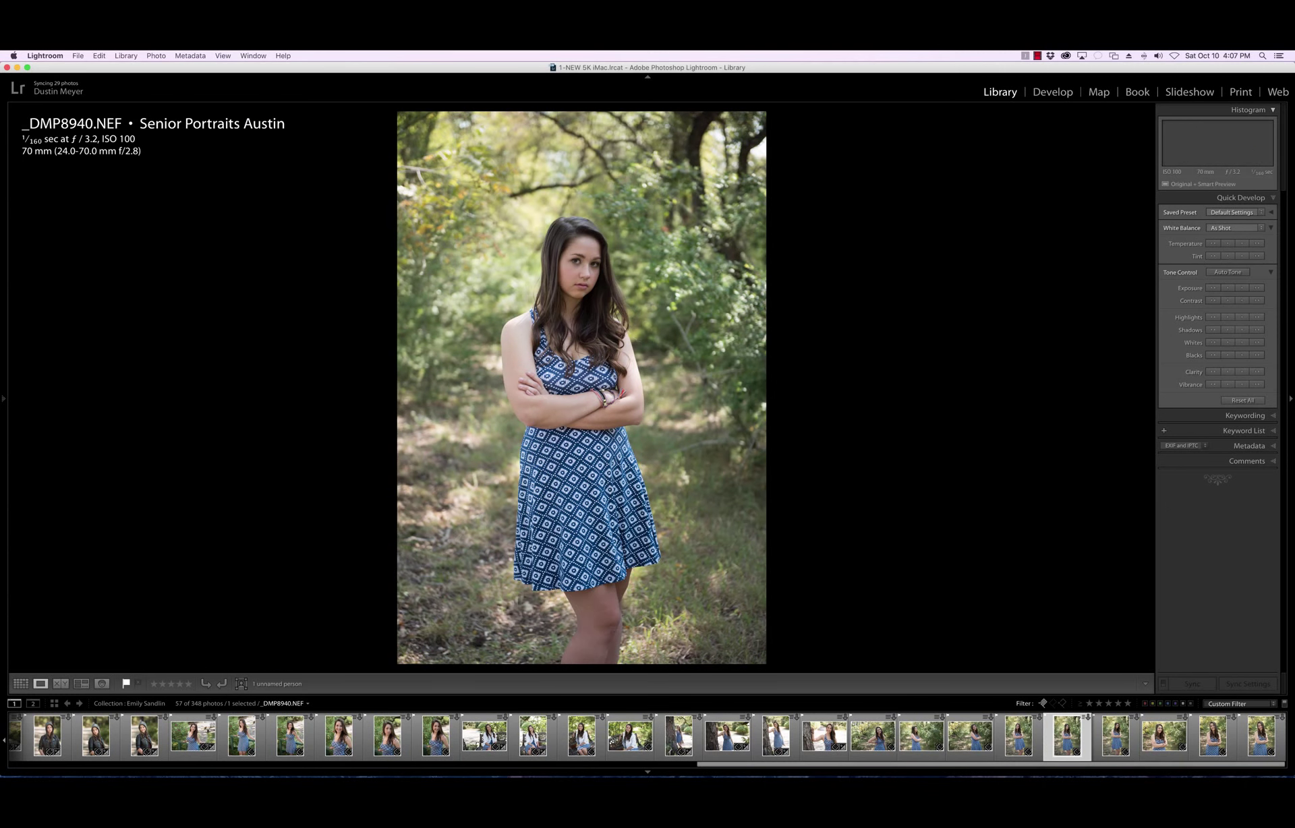
key(Right)
key(Right)
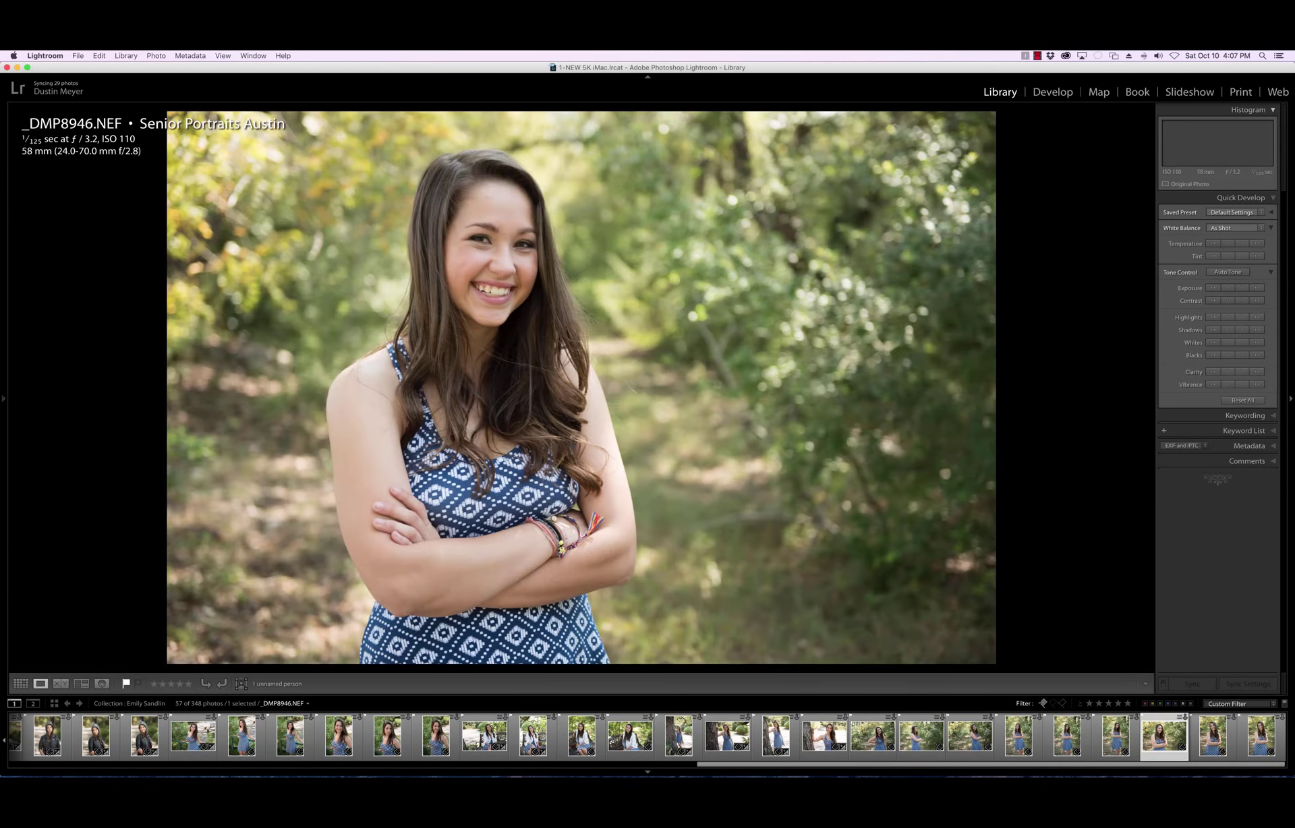
key(Right)
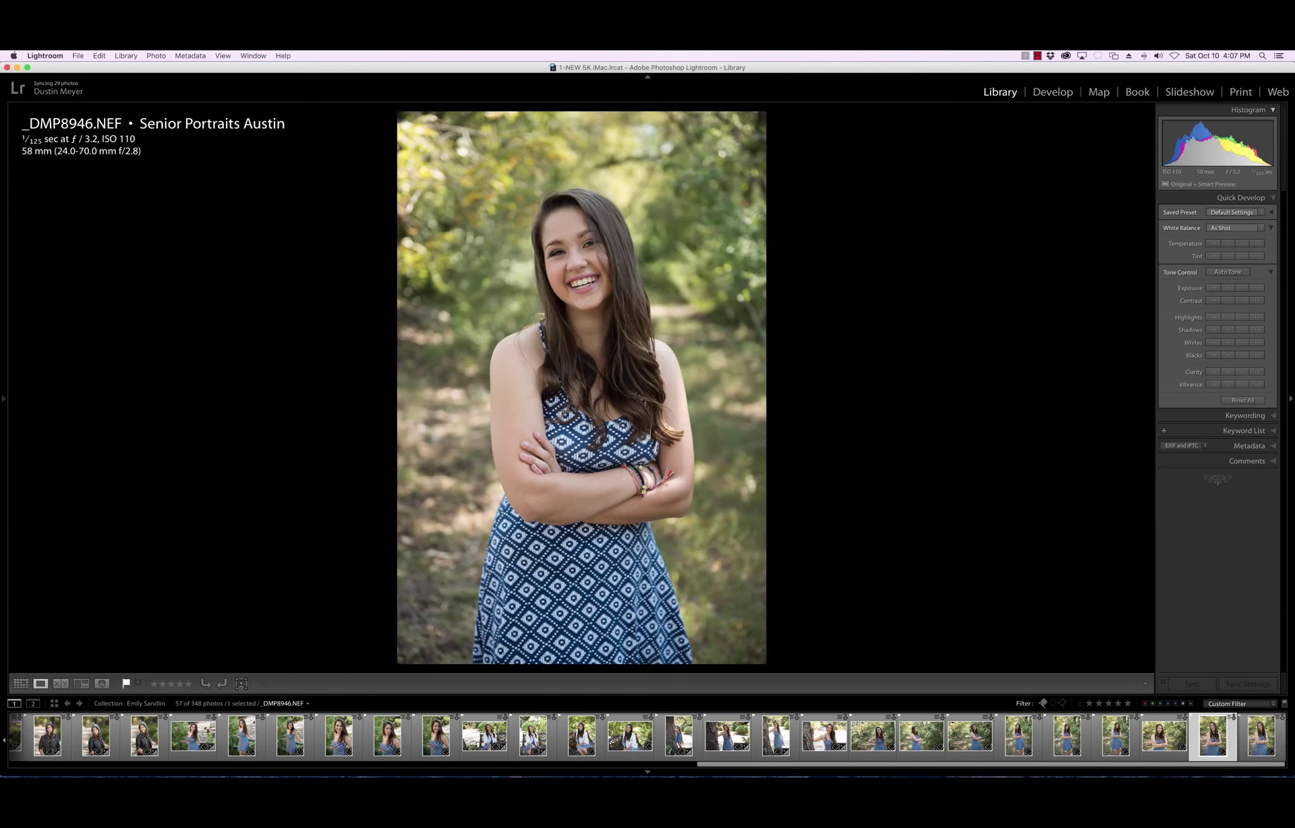
key(Right)
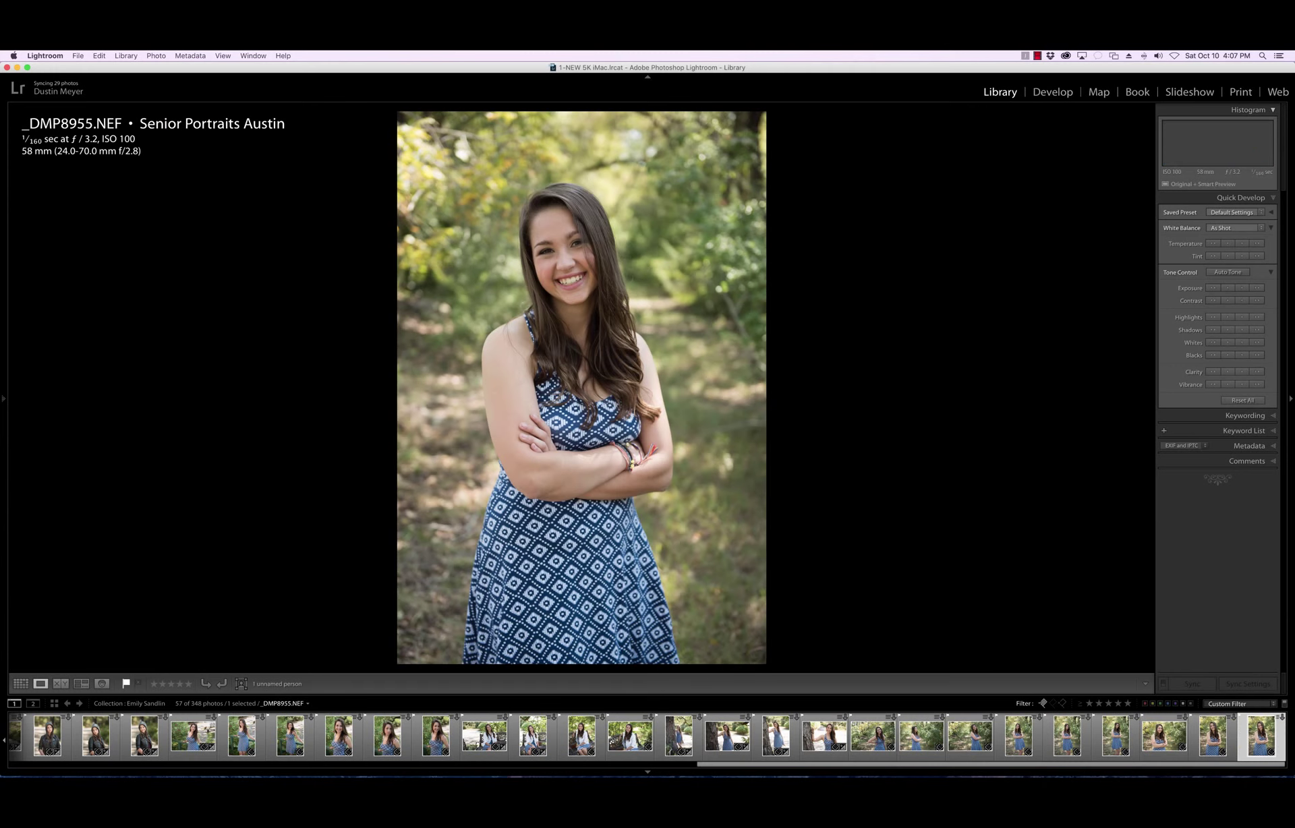